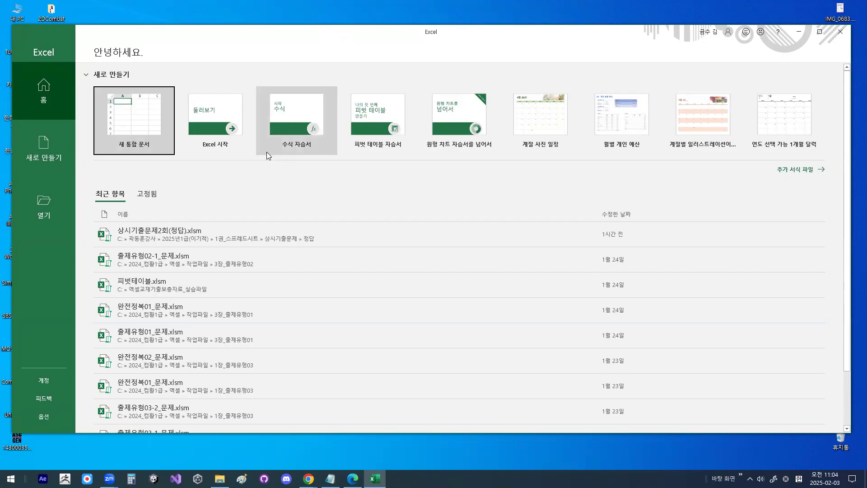
# - Open the workbook 출제유형02-2_문제.xlsm from the folder C:\2024_컴활1급\엑셀\작업파일\3장_출제유형02
pyautogui.click(49, 204)
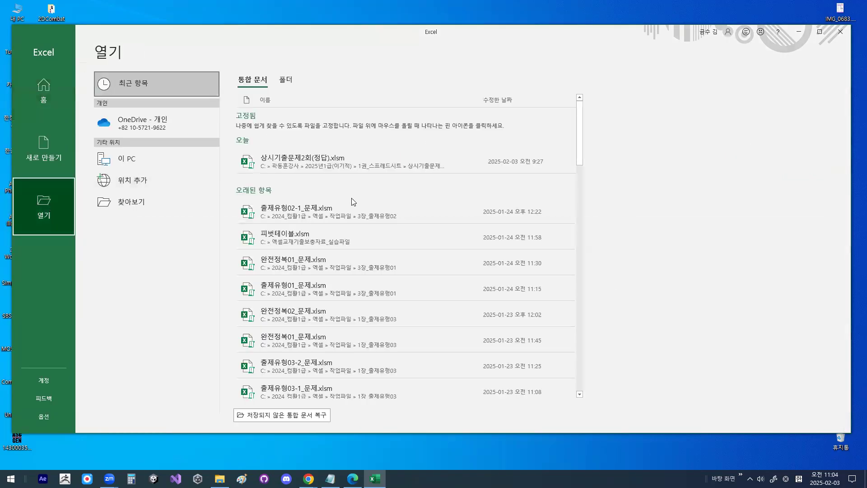
pyautogui.click(135, 202)
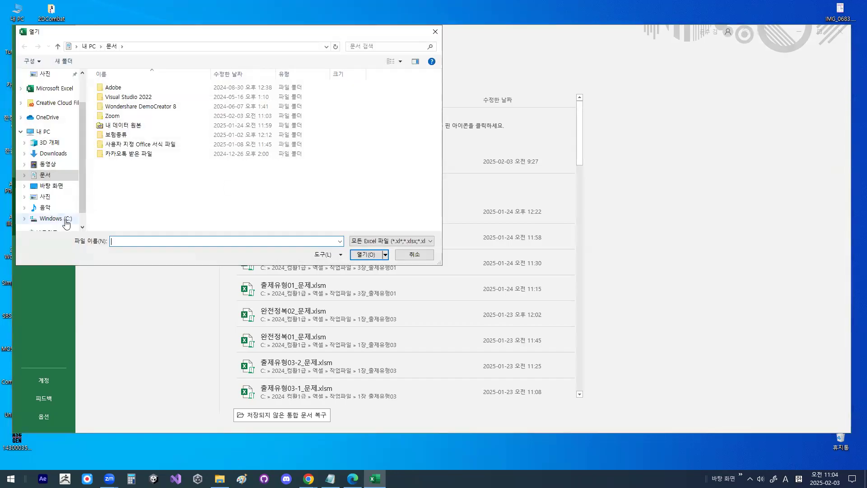
pyautogui.click(56, 218)
pyautogui.doubleClick(128, 97)
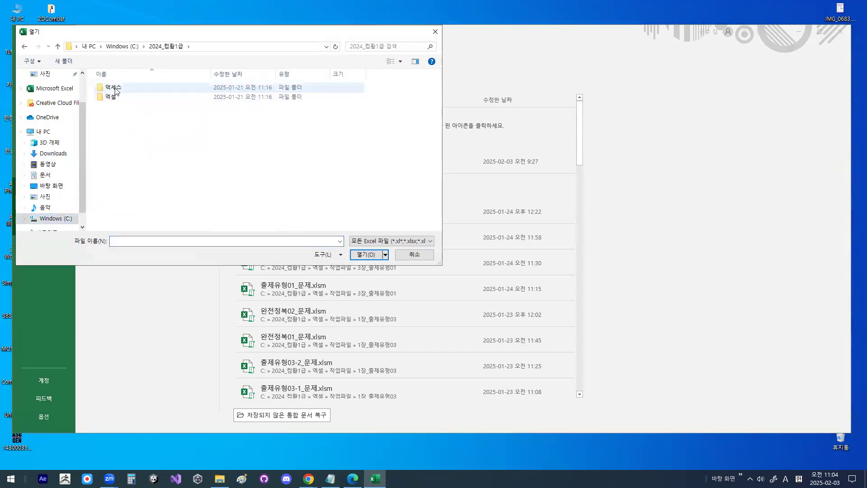
pyautogui.doubleClick(112, 97)
pyautogui.doubleClick(119, 97)
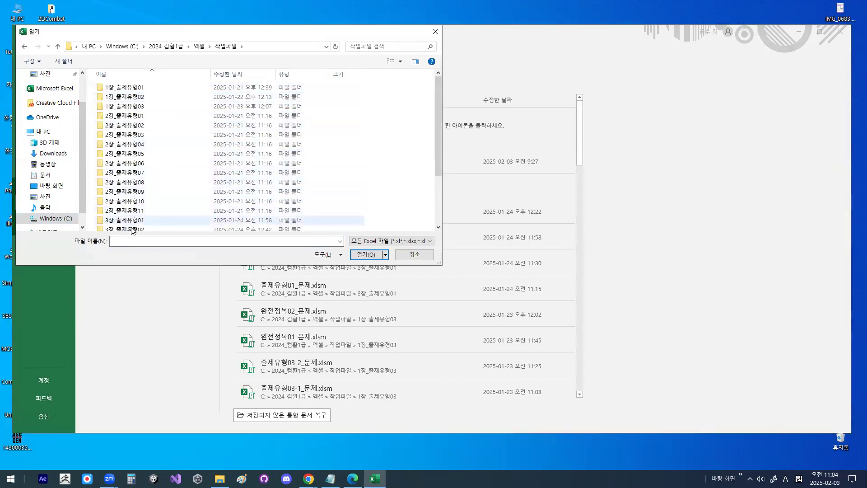
pyautogui.scroll(-1, 132, 228)
pyautogui.doubleClick(133, 208)
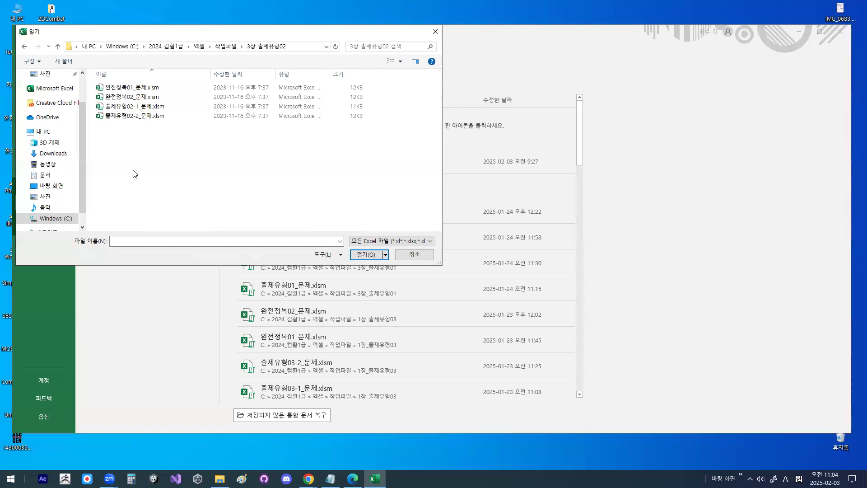
pyautogui.doubleClick(135, 116)
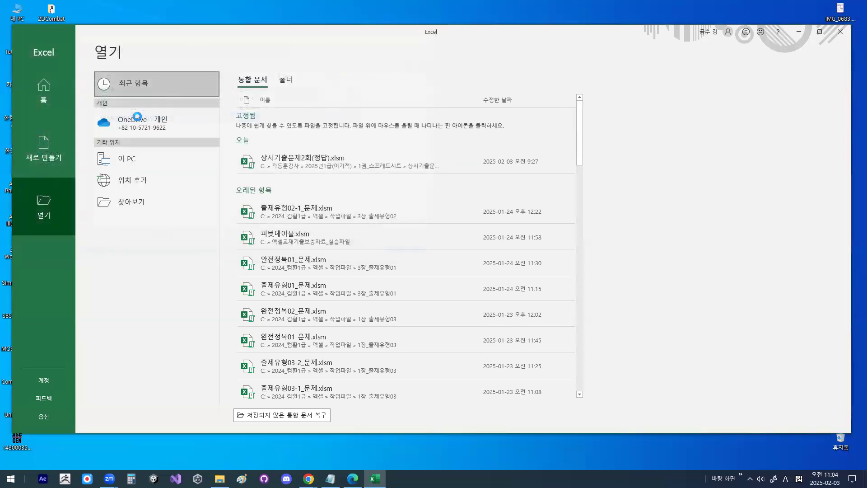
pyautogui.scroll(3, 207, 169)
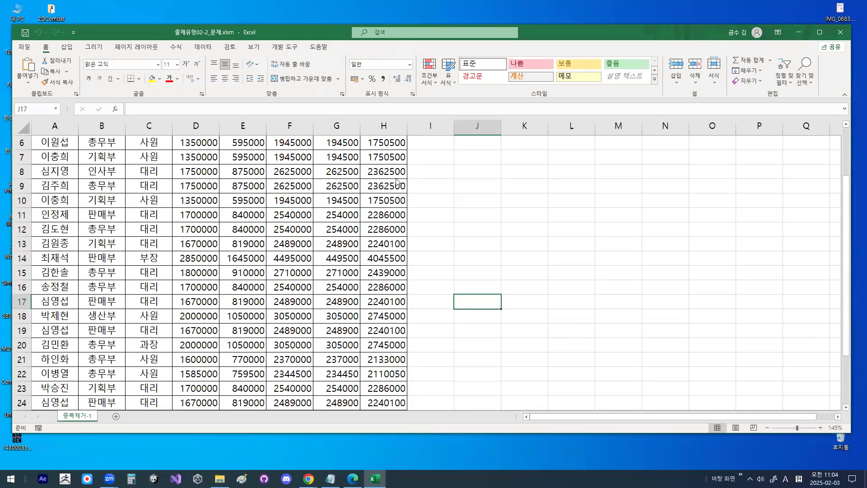
# - Switch to the Excel lesson notes in Notepad, then reposition and enlarge the notes window over the worksheet
pyautogui.hotkey('alt', 'Tab')
pyautogui.moveTo(407, 140); pyautogui.dragTo(274, 54)
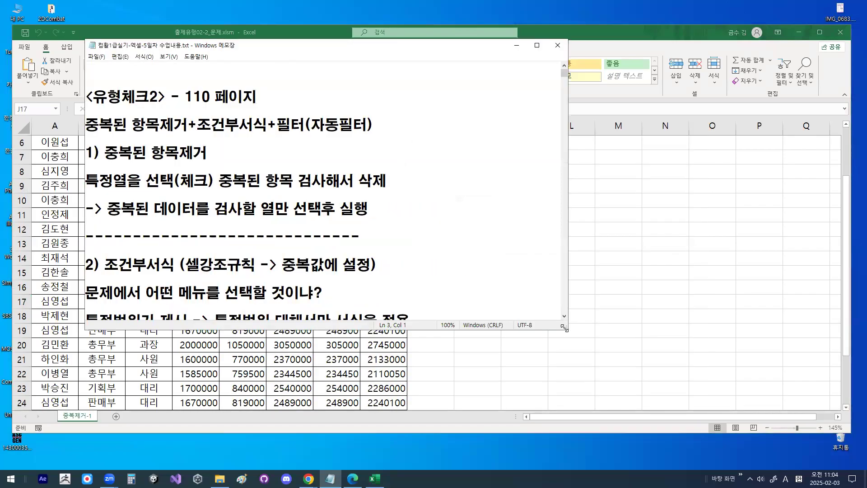
pyautogui.moveTo(565, 328); pyautogui.dragTo(716, 384)
# - Set the font size of the Notepad lesson notes to 30
pyautogui.click(144, 56)
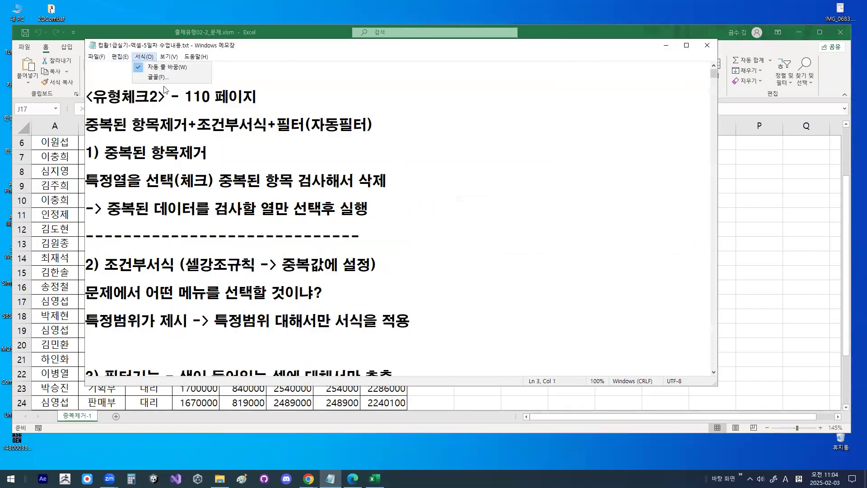
pyautogui.click(163, 77)
pyautogui.click(276, 143)
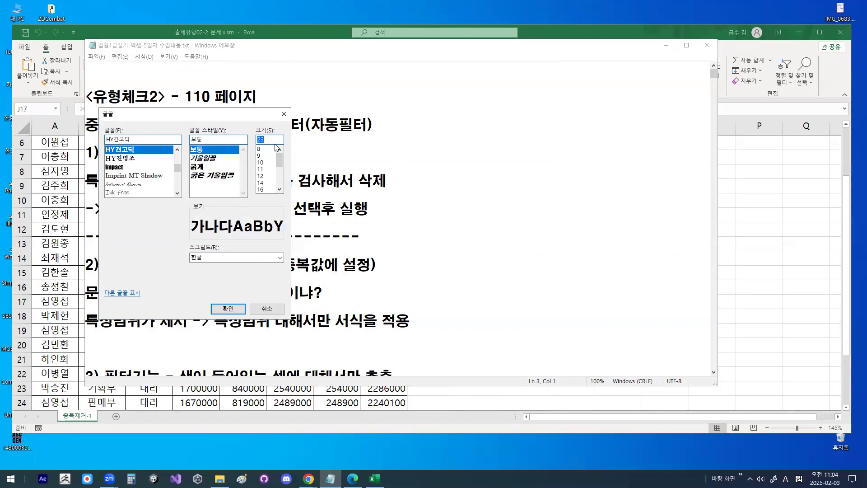
pyautogui.write('30')
pyautogui.press('Return')
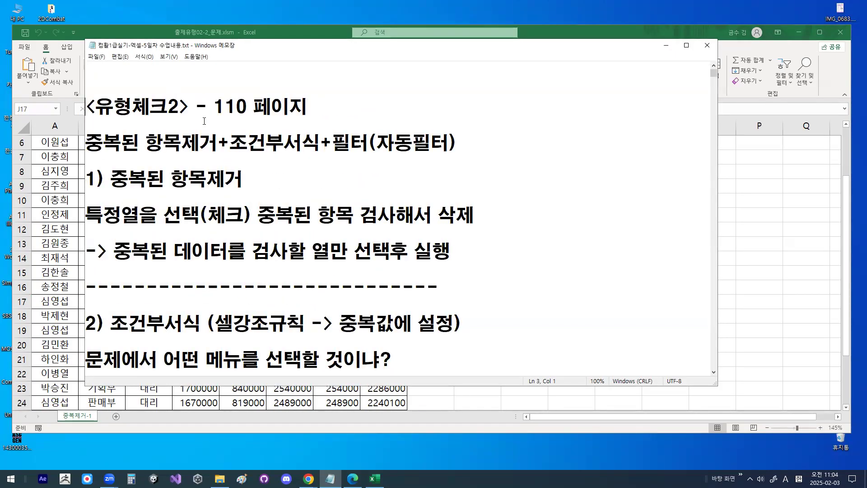
# - Read the 유형체크2 notes on removing duplicate items, widening the window and moving it aside to uncover the worksheet
pyautogui.moveTo(95, 108); pyautogui.dragTo(178, 109)
pyautogui.moveTo(86, 143); pyautogui.dragTo(432, 143)
pyautogui.click(432, 143)
pyautogui.moveTo(718, 133); pyautogui.dragTo(789, 133)
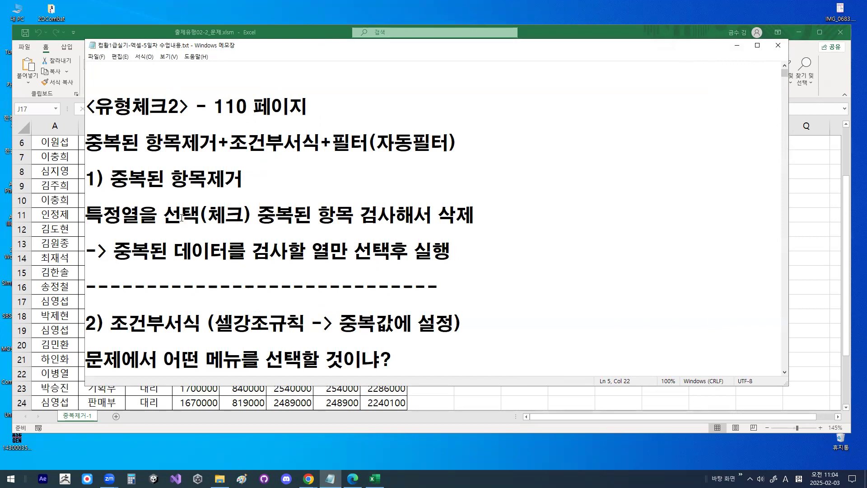
pyautogui.moveTo(167, 215); pyautogui.dragTo(243, 214)
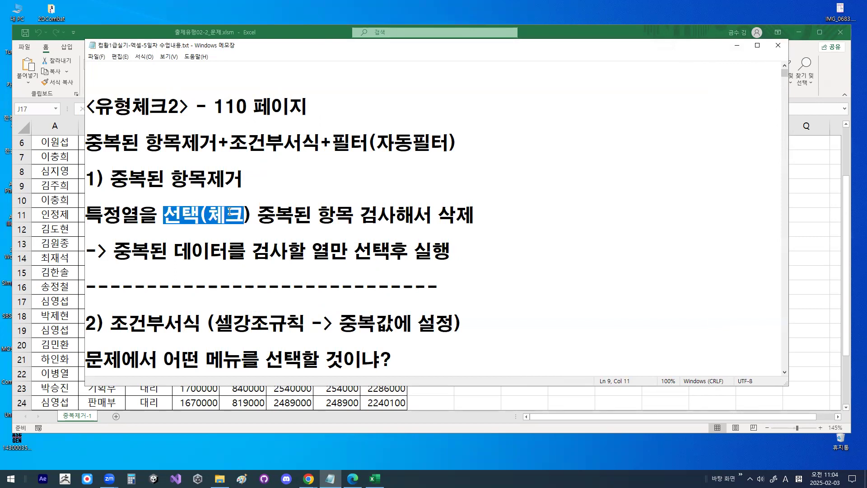
pyautogui.moveTo(120, 216); pyautogui.dragTo(140, 216)
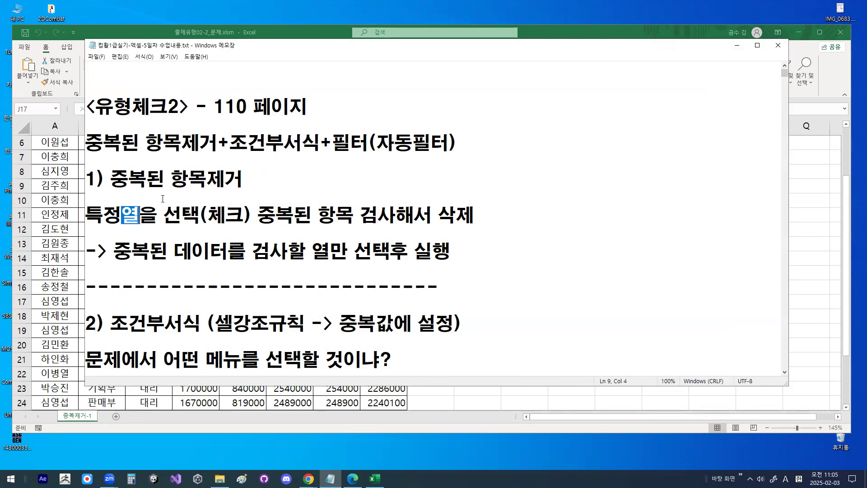
pyautogui.moveTo(254, 47); pyautogui.dragTo(343, 117)
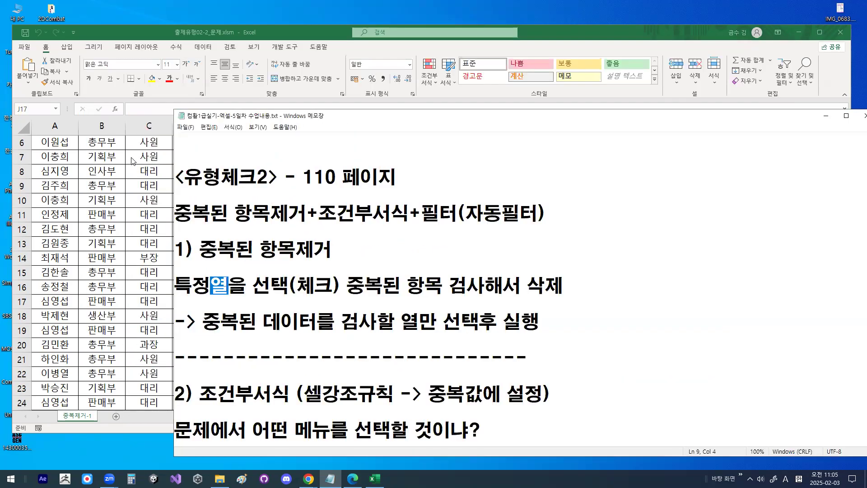
# - Switch to the Excel workbook and examine the values in the 직급 column from the beginning of [표1]
pyautogui.click(90, 175)
pyautogui.scroll(2, 136, 173)
pyautogui.hotkey('ctrl', '1')
pyautogui.click(162, 173)
pyautogui.moveTo(147, 175)
pyautogui.mouseDown()
pyautogui.moveTo(135, 300)
pyautogui.moveTo(147, 286)
pyautogui.mouseUp()
pyautogui.moveTo(137, 206); pyautogui.dragTo(152, 206)
pyautogui.moveTo(128, 236)
pyautogui.mouseDown()
pyautogui.moveTo(129, 254)
pyautogui.moveTo(140, 241)
pyautogui.mouseUp()
pyautogui.moveTo(115, 275); pyautogui.dragTo(135, 269)
pyautogui.moveTo(136, 301)
pyautogui.mouseDown()
pyautogui.moveTo(137, 318)
pyautogui.moveTo(155, 286)
pyautogui.mouseUp()
pyautogui.press('Escape')
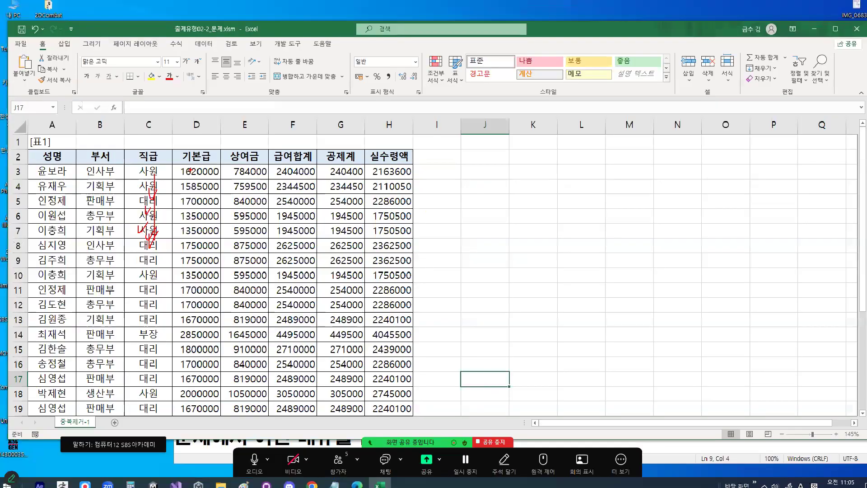
# - Return to the Notepad notes and review the line about checking specific columns and deleting their duplicate items
pyautogui.hotkey('alt', 'Tab')
pyautogui.moveTo(347, 285); pyautogui.dragTo(432, 286)
pyautogui.moveTo(510, 280); pyautogui.dragTo(557, 287)
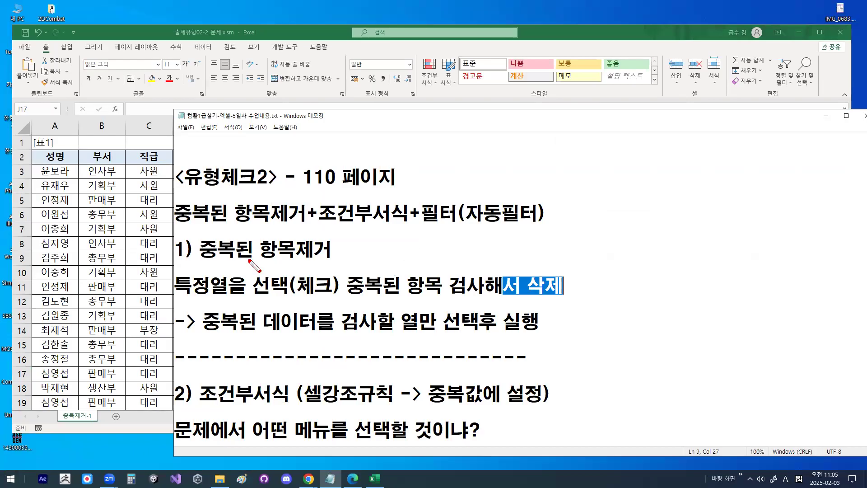
pyautogui.moveTo(199, 296); pyautogui.dragTo(363, 294)
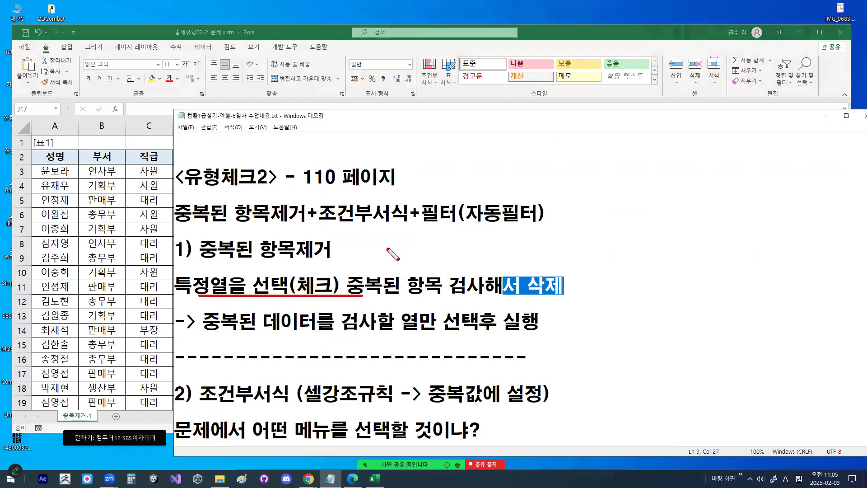
pyautogui.moveTo(246, 239); pyautogui.dragTo(274, 274)
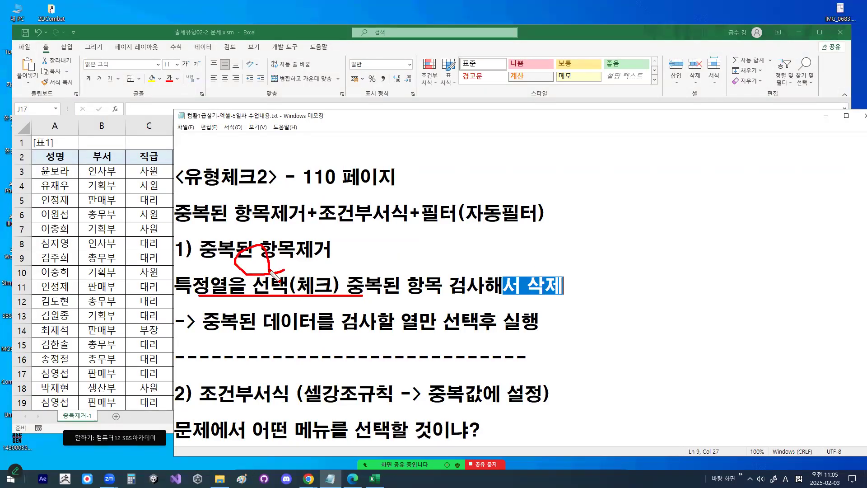
pyautogui.moveTo(256, 226); pyautogui.dragTo(283, 234)
pyautogui.press('Escape')
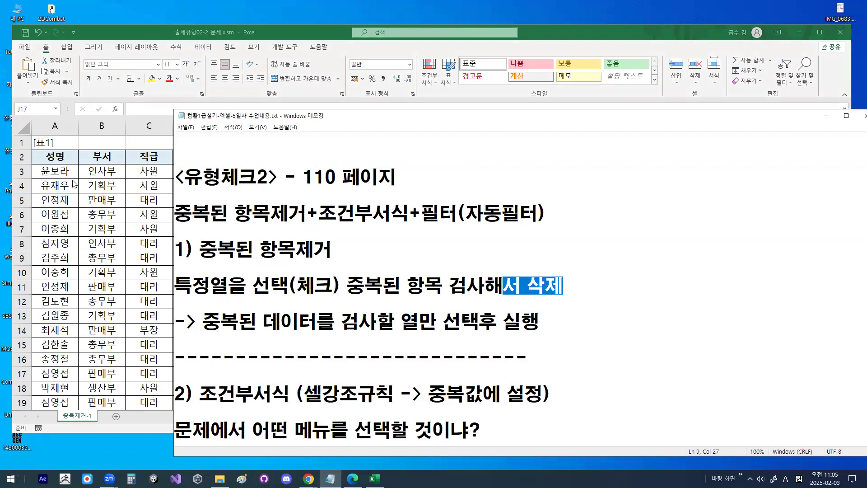
# - Switch back to Excel, select cell D5 inside [표1] and start the Remove Duplicates command
pyautogui.click(108, 187)
pyautogui.click(178, 203)
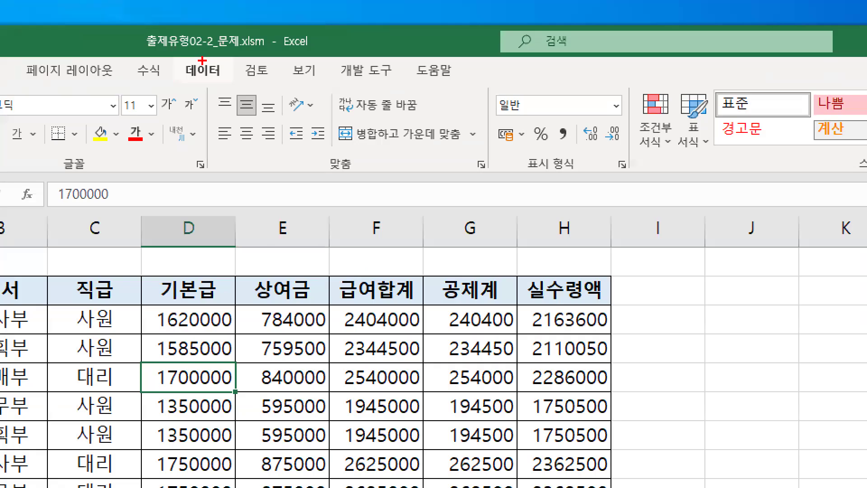
pyautogui.moveTo(202, 60)
pyautogui.mouseDown()
pyautogui.moveTo(209, 80)
pyautogui.moveTo(218, 63)
pyautogui.mouseUp()
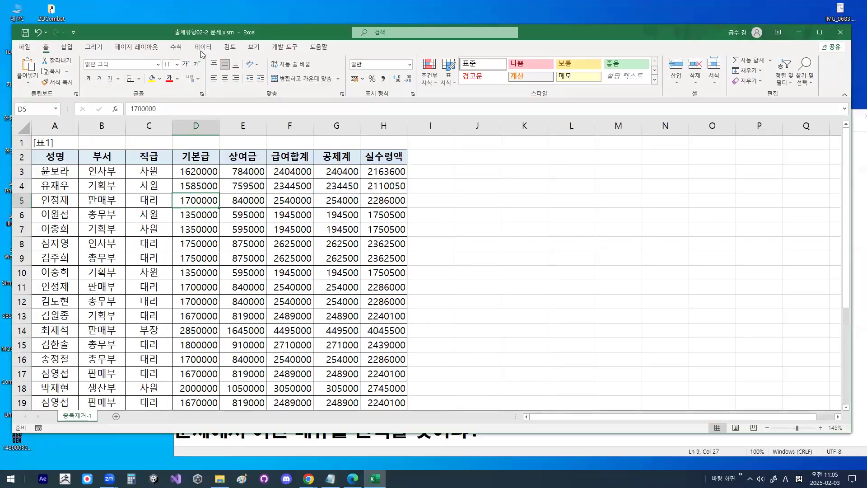
pyautogui.click(202, 70)
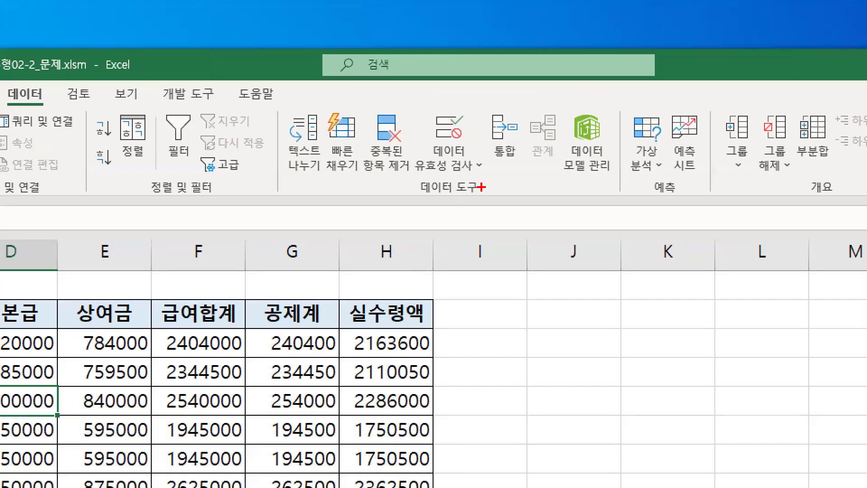
pyautogui.moveTo(481, 187)
pyautogui.mouseDown()
pyautogui.moveTo(443, 199)
pyautogui.moveTo(426, 180)
pyautogui.moveTo(468, 186)
pyautogui.mouseUp()
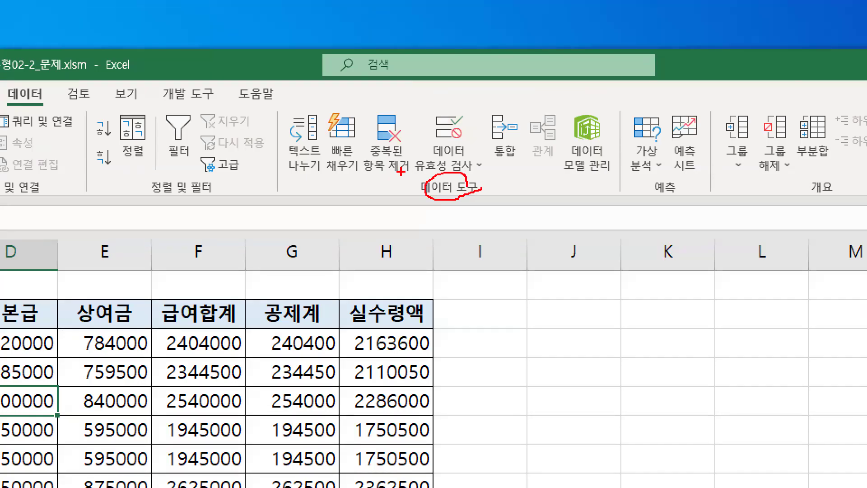
pyautogui.moveTo(408, 157)
pyautogui.mouseDown()
pyautogui.moveTo(382, 175)
pyautogui.moveTo(387, 108)
pyautogui.moveTo(408, 149)
pyautogui.mouseUp()
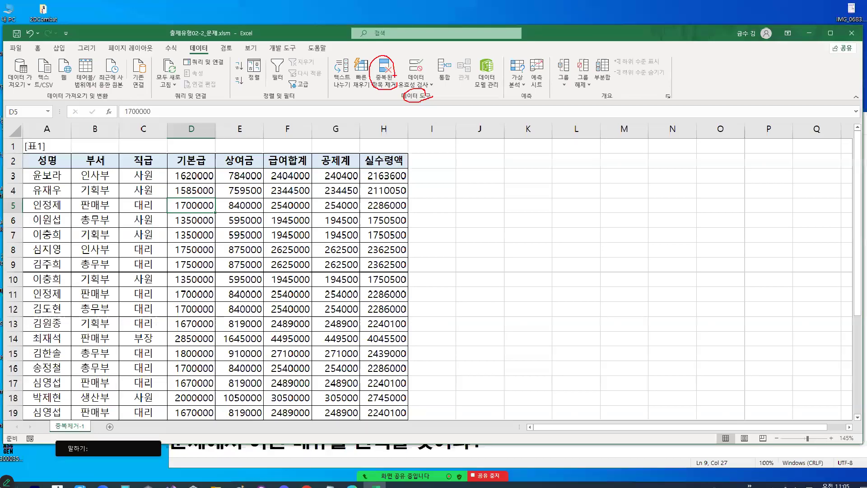
pyautogui.click(386, 131)
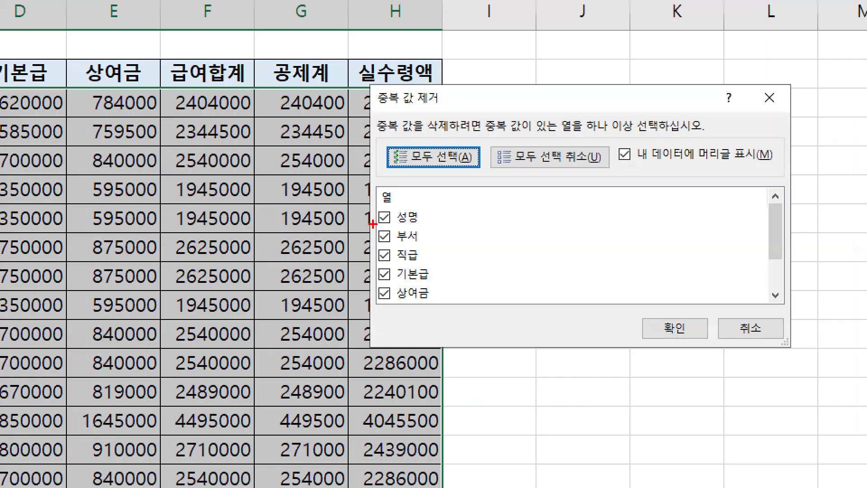
# - Deselect all columns of the table for the duplicate check
pyautogui.moveTo(372, 224); pyautogui.dragTo(367, 296)
pyautogui.moveTo(310, 71); pyautogui.dragTo(311, 58)
pyautogui.moveTo(219, 80); pyautogui.dragTo(209, 44)
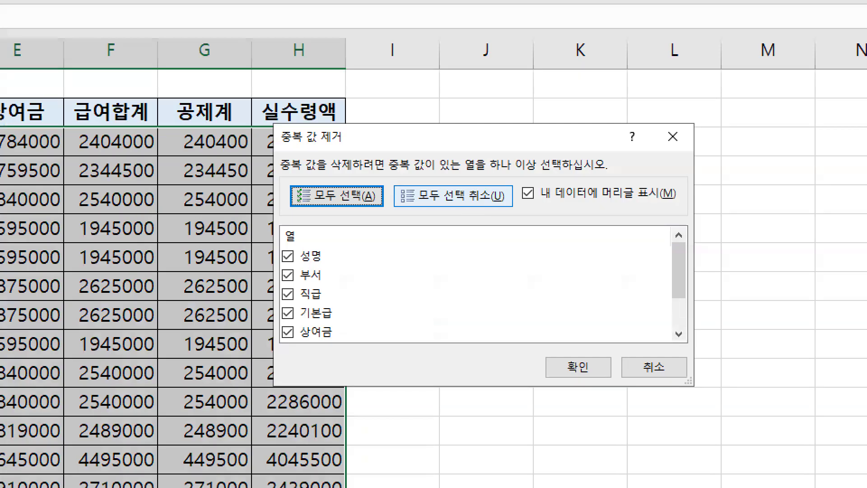
pyautogui.moveTo(456, 194); pyautogui.dragTo(475, 200)
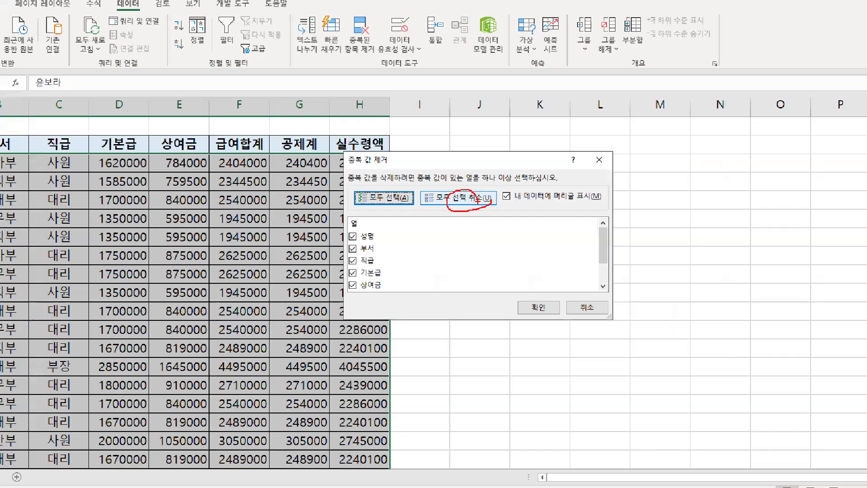
pyautogui.click(469, 201)
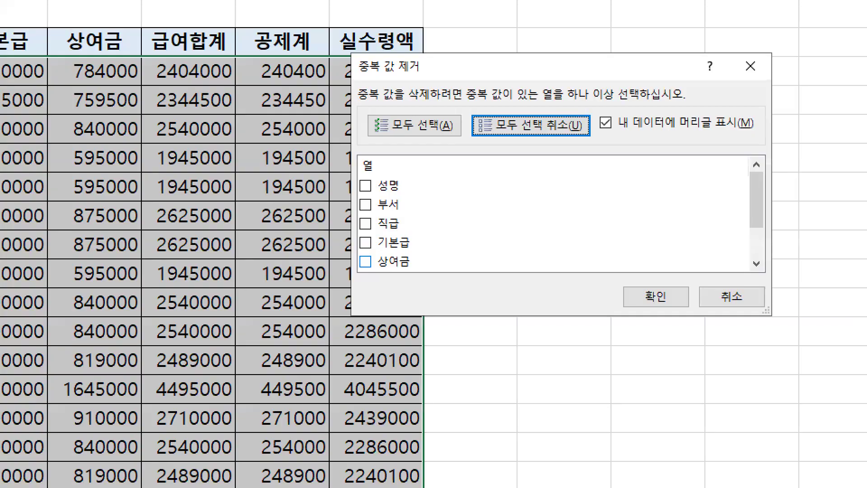
# - Include only the 성명, 부서 and 직급 columns in the duplicate check
pyautogui.hotkey('ctrl', '2')
pyautogui.moveTo(418, 258)
pyautogui.mouseDown()
pyautogui.moveTo(417, 193)
pyautogui.moveTo(422, 261)
pyautogui.mouseUp()
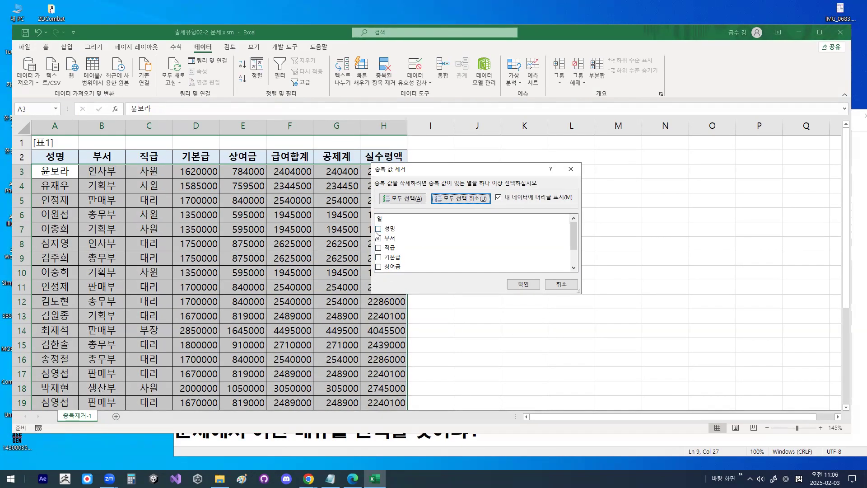
pyautogui.click(365, 186)
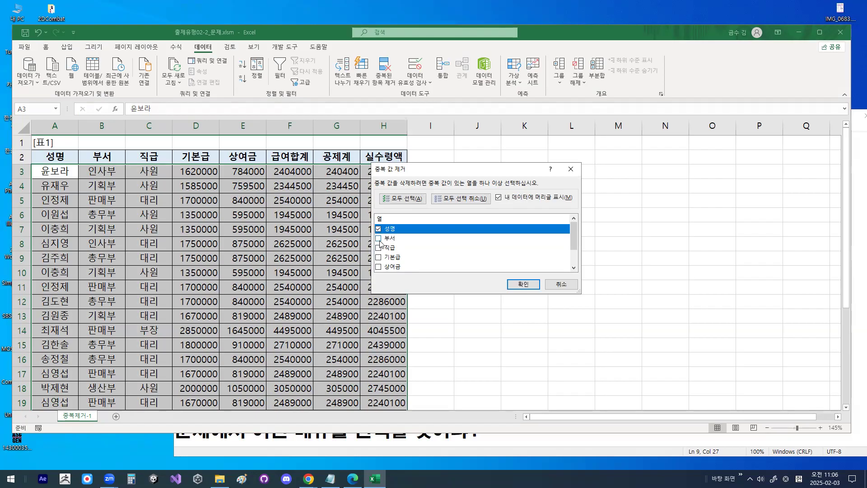
pyautogui.click(378, 239)
pyautogui.click(379, 247)
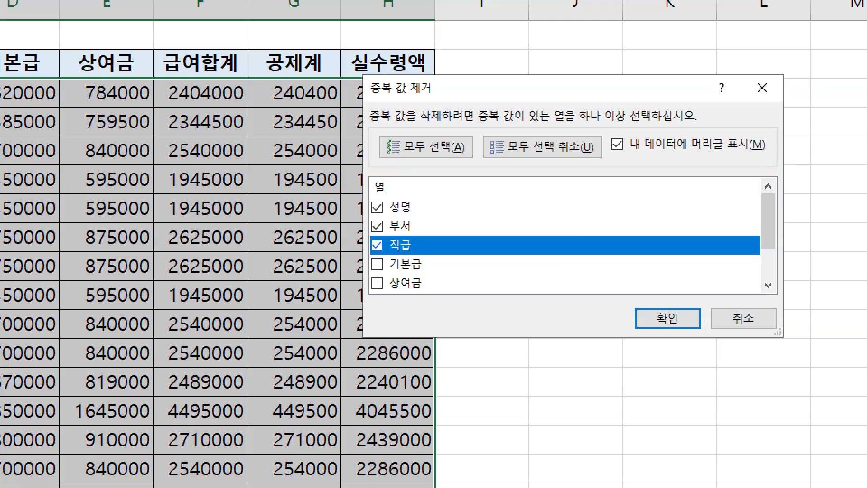
# - Remove the rows that duplicate the checked columns from [표1] and dismiss the result message
pyautogui.moveTo(391, 241)
pyautogui.mouseDown()
pyautogui.moveTo(360, 207)
pyautogui.moveTo(401, 222)
pyautogui.mouseUp()
pyautogui.moveTo(653, 298); pyautogui.dragTo(673, 276)
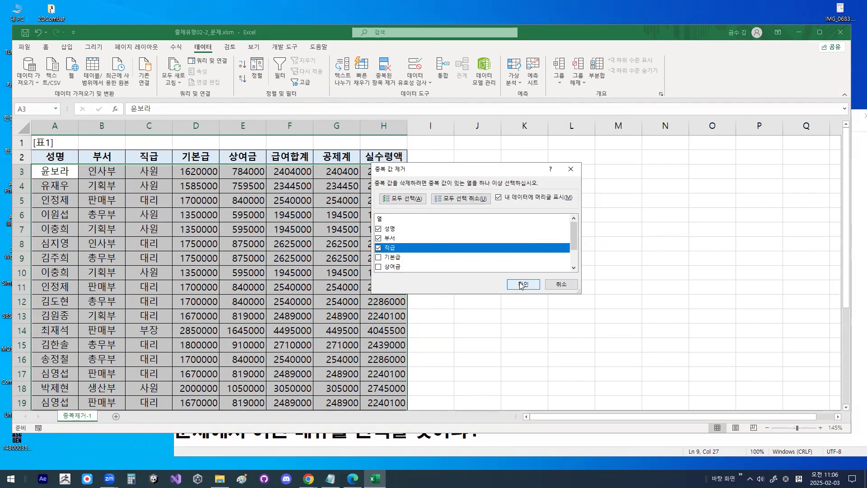
pyautogui.click(667, 319)
pyautogui.moveTo(348, 251)
pyautogui.mouseDown()
pyautogui.moveTo(452, 245)
pyautogui.moveTo(430, 243)
pyautogui.mouseUp()
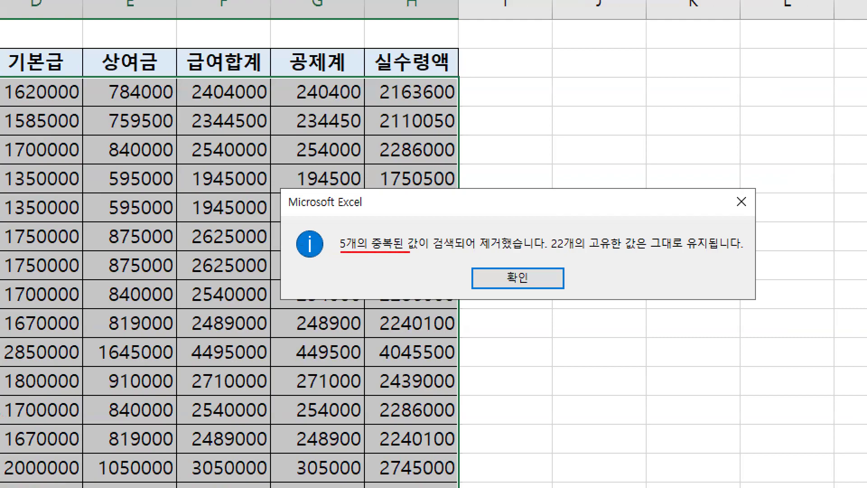
pyautogui.moveTo(489, 249)
pyautogui.mouseDown()
pyautogui.moveTo(506, 242)
pyautogui.moveTo(499, 242)
pyautogui.mouseUp()
pyautogui.press('Return')
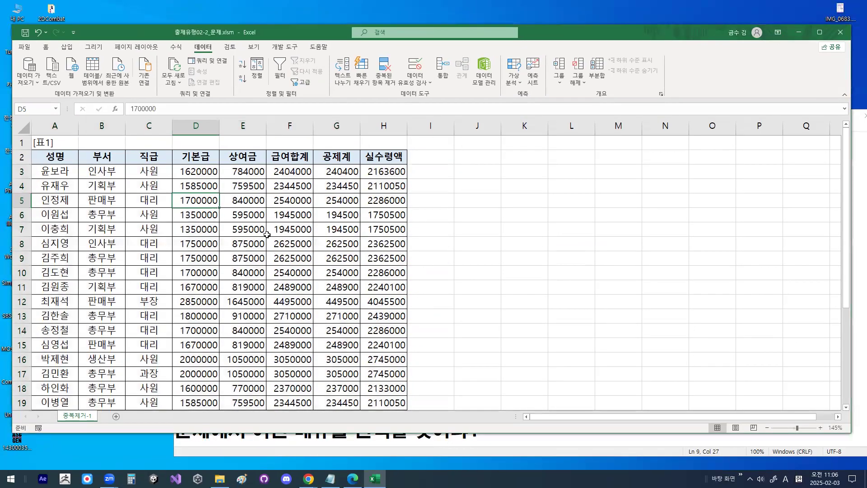
# - Switch to the Notepad lesson notes and read the section on conditional formatting with the duplicate-value highlight rule
pyautogui.click(276, 210)
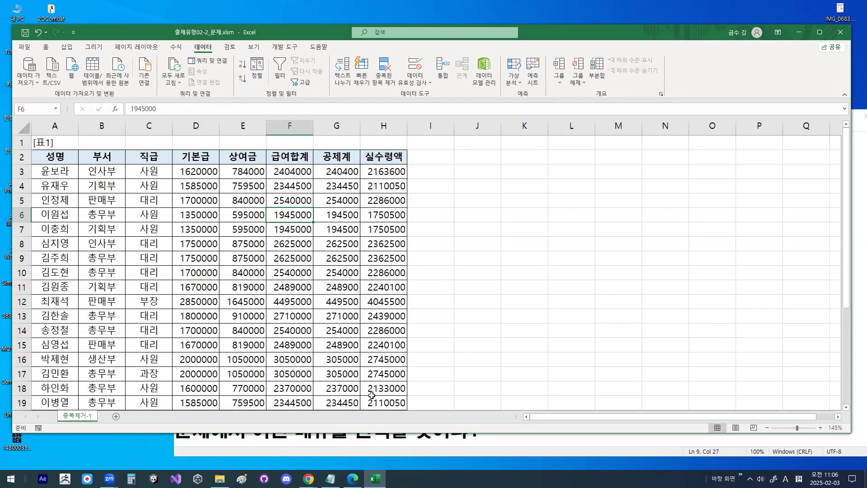
pyautogui.click(330, 479)
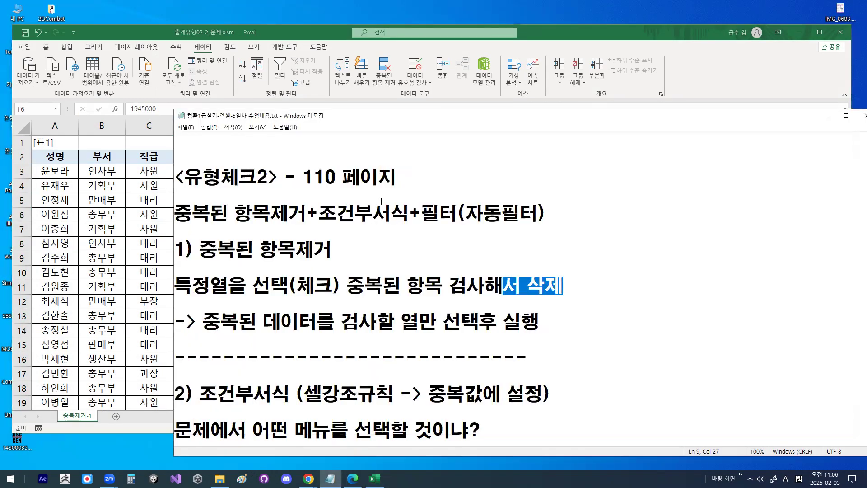
pyautogui.scroll(-3, 381, 201)
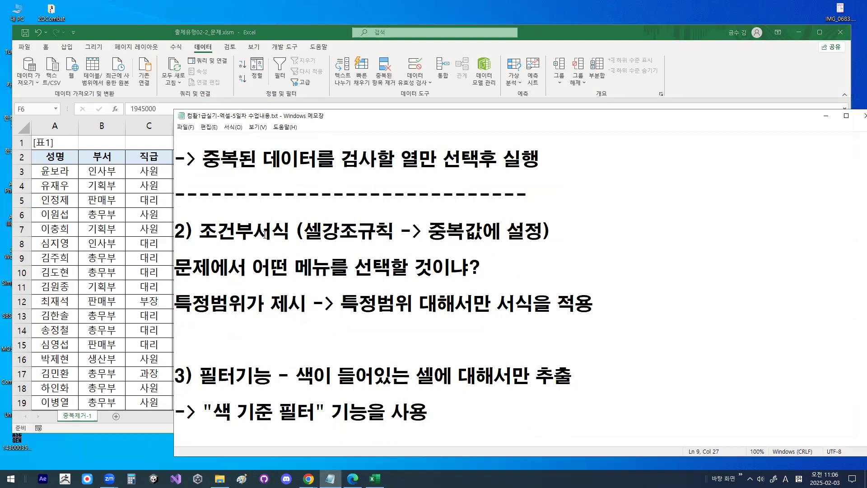
pyautogui.moveTo(208, 231); pyautogui.dragTo(289, 228)
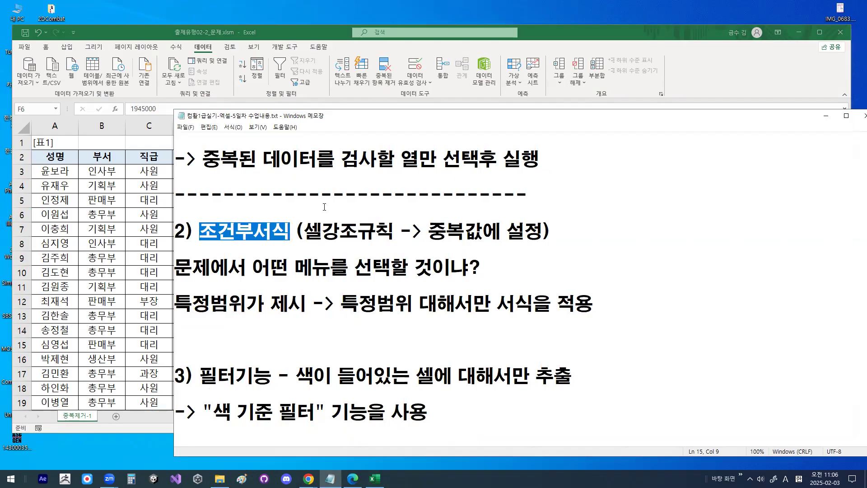
pyautogui.moveTo(185, 306); pyautogui.dragTo(286, 306)
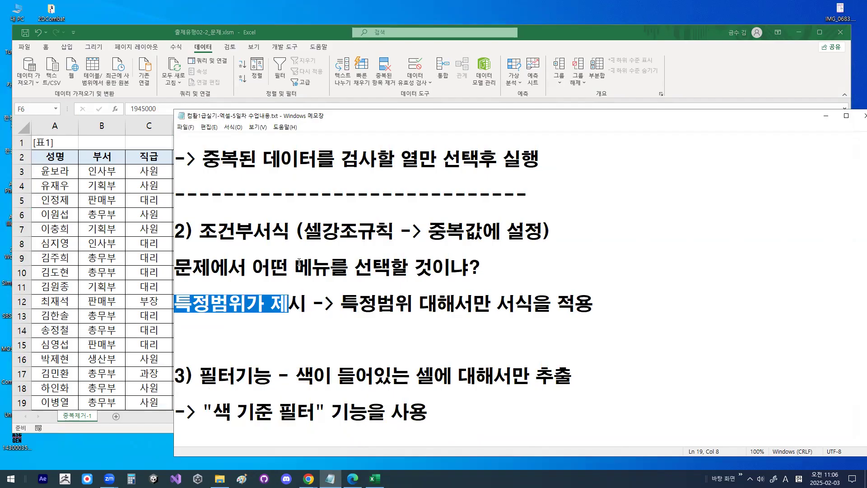
pyautogui.moveTo(295, 267); pyautogui.dragTo(354, 266)
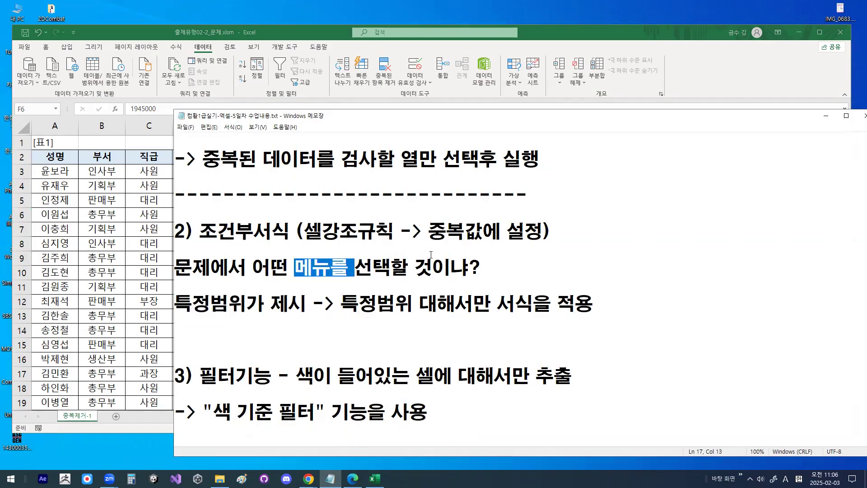
pyautogui.moveTo(176, 305); pyautogui.dragTo(229, 305)
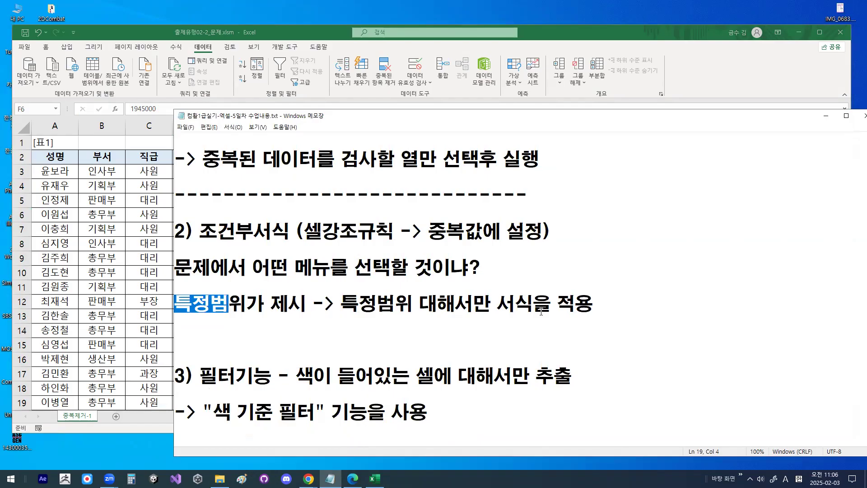
pyautogui.moveTo(496, 305); pyautogui.dragTo(601, 305)
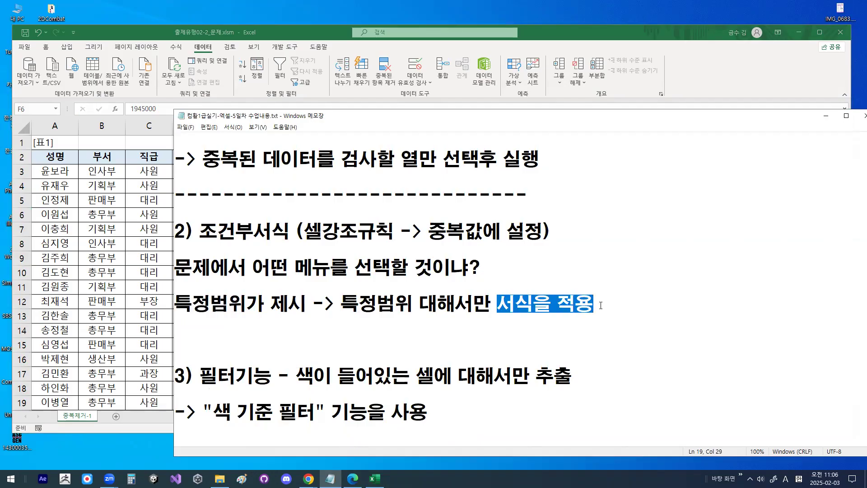
pyautogui.moveTo(366, 239); pyautogui.dragTo(449, 237)
pyautogui.click(449, 236)
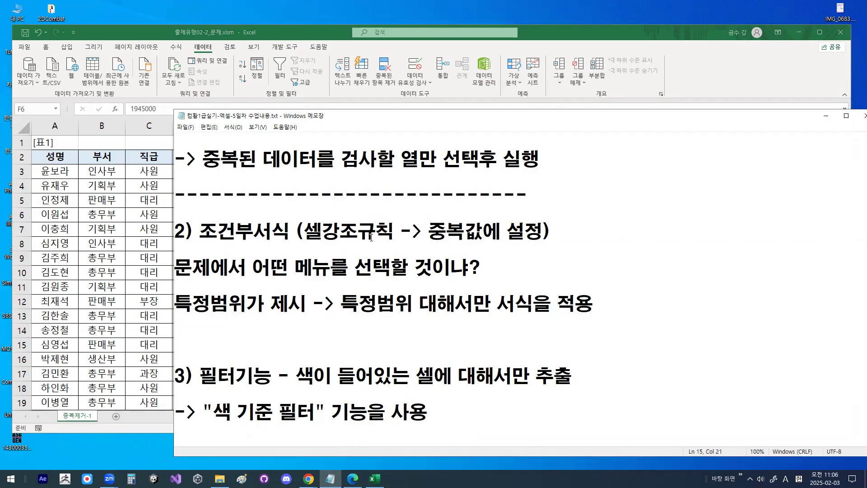
pyautogui.moveTo(306, 242); pyautogui.dragTo(387, 230)
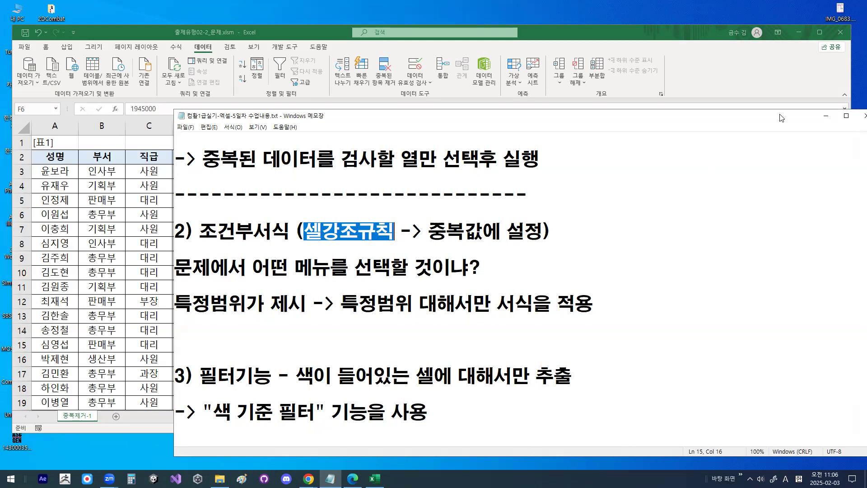
# - Switch back to Excel and select the 기본급 values from D3 down to the last row of [표1]
pyautogui.moveTo(781, 118); pyautogui.dragTo(717, 80)
pyautogui.click(759, 74)
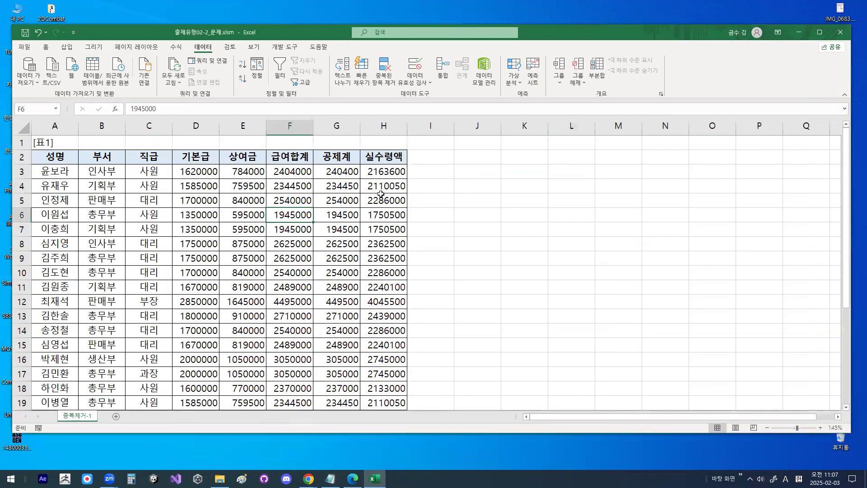
pyautogui.click(192, 173)
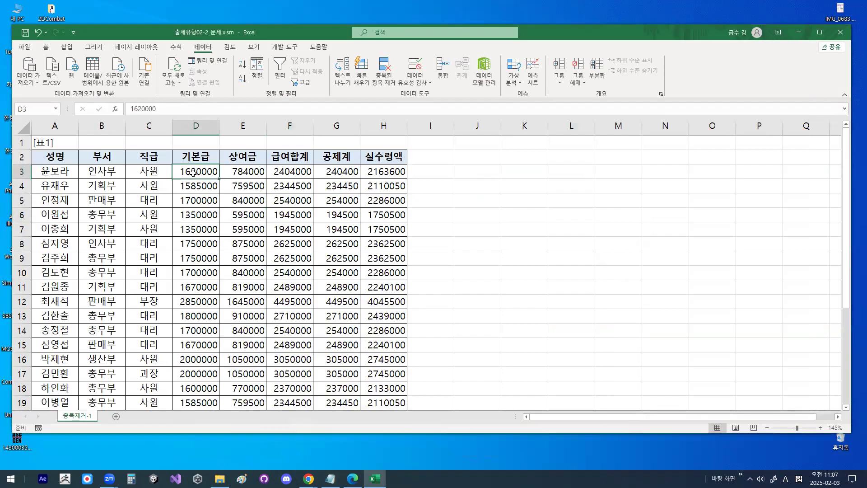
pyautogui.hotkey('ctrl', 'shift', 'Down')
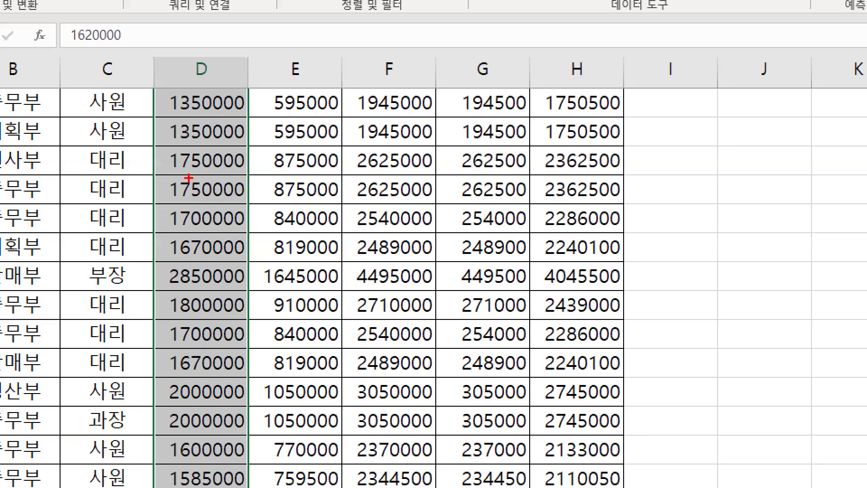
pyautogui.moveTo(187, 172); pyautogui.dragTo(200, 170)
pyautogui.press('Escape')
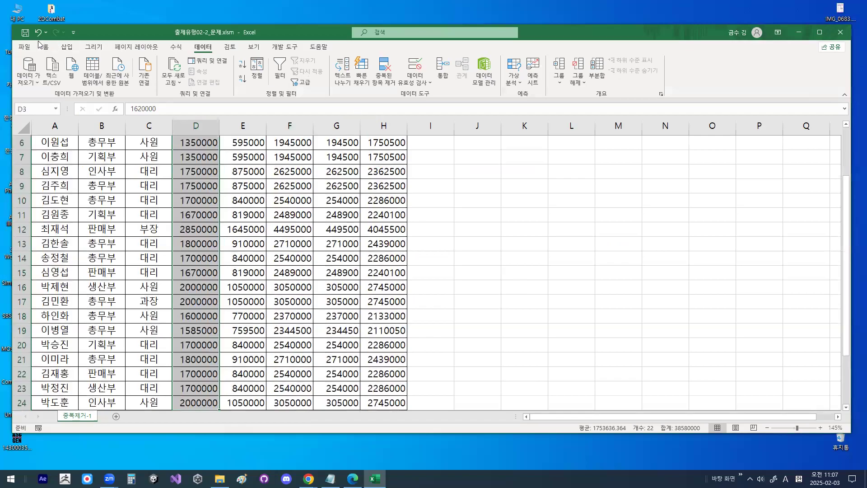
pyautogui.hotkey('ctrl', '1')
pyautogui.moveTo(55, 41)
pyautogui.mouseDown()
pyautogui.moveTo(37, 54)
pyautogui.moveTo(52, 41)
pyautogui.mouseUp()
pyautogui.press('Escape')
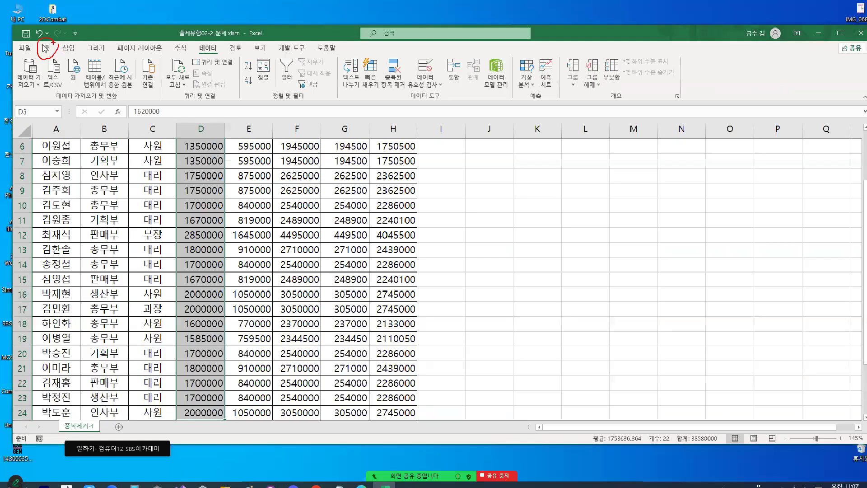
pyautogui.click(47, 48)
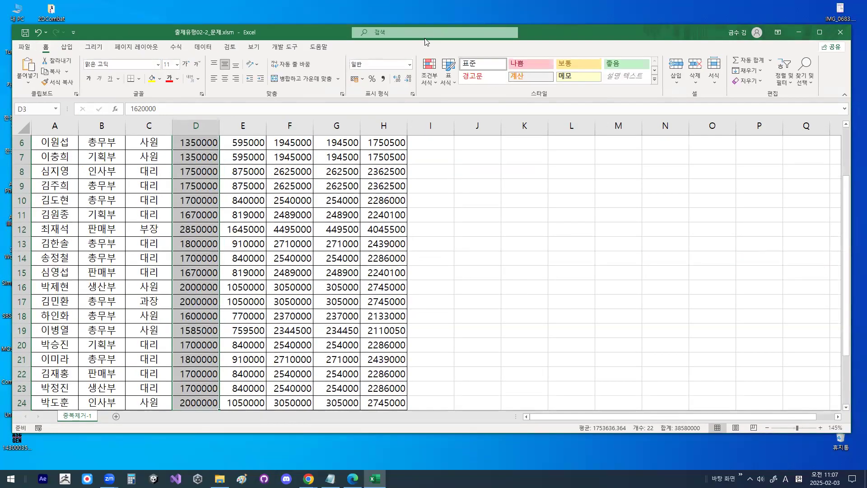
pyautogui.click(429, 80)
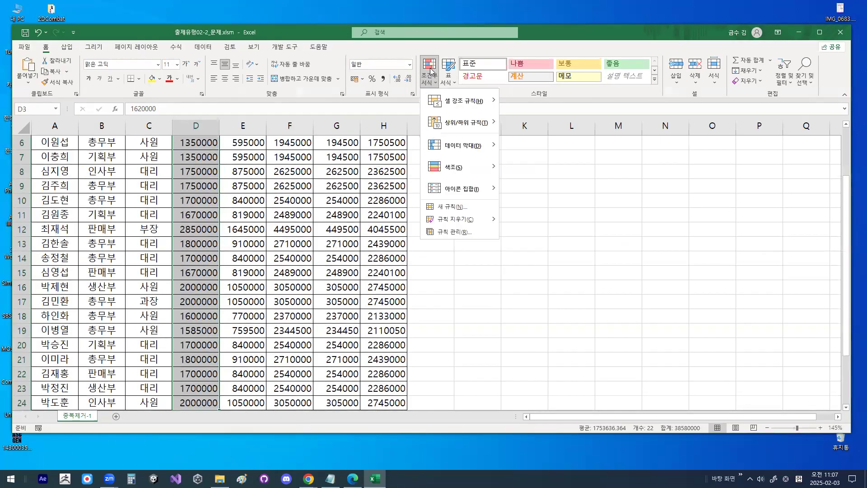
pyautogui.moveTo(468, 107)
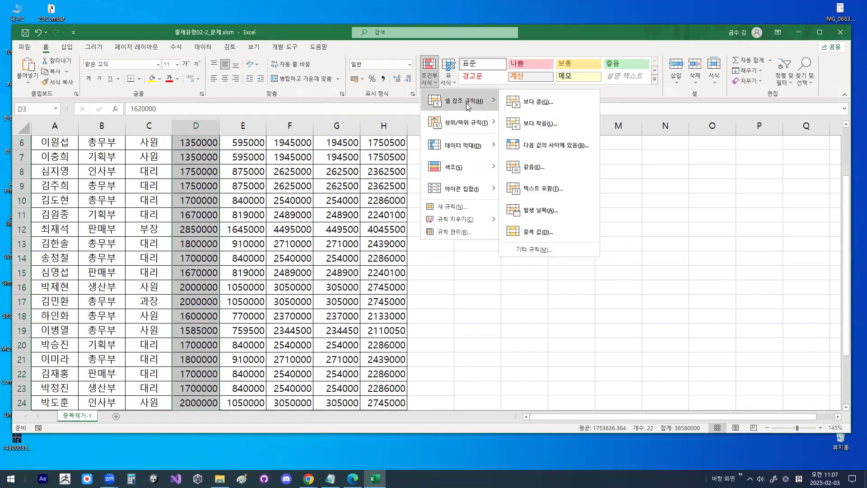
pyautogui.moveTo(498, 101)
pyautogui.mouseDown()
pyautogui.moveTo(485, 109)
pyautogui.moveTo(418, 96)
pyautogui.moveTo(482, 100)
pyautogui.mouseUp()
pyautogui.moveTo(632, 371)
pyautogui.mouseDown()
pyautogui.moveTo(572, 375)
pyautogui.moveTo(635, 359)
pyautogui.moveTo(641, 315)
pyautogui.mouseUp()
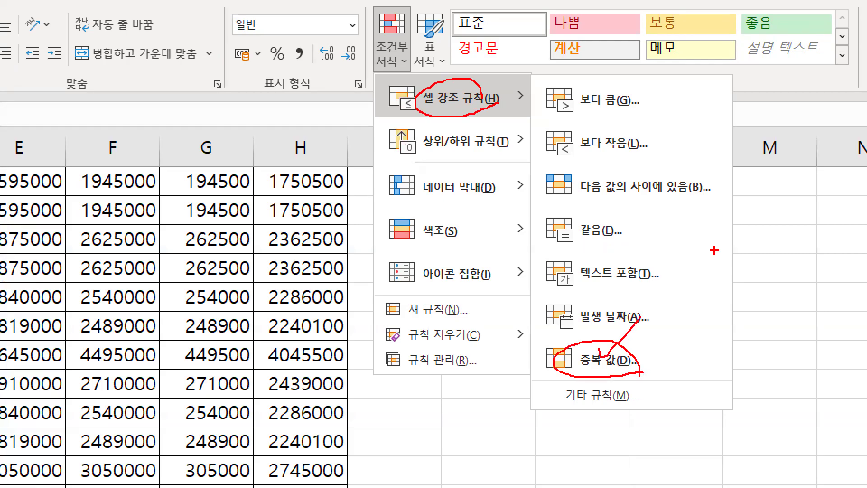
pyautogui.press('Escape')
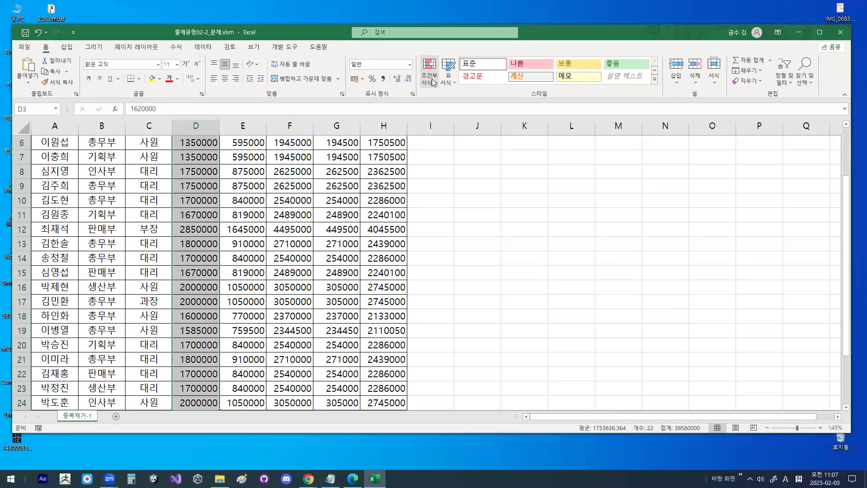
# - Start the 중복 값 conditional formatting rule for the selected 기본급 cells
pyautogui.click(434, 80)
pyautogui.moveTo(450, 103)
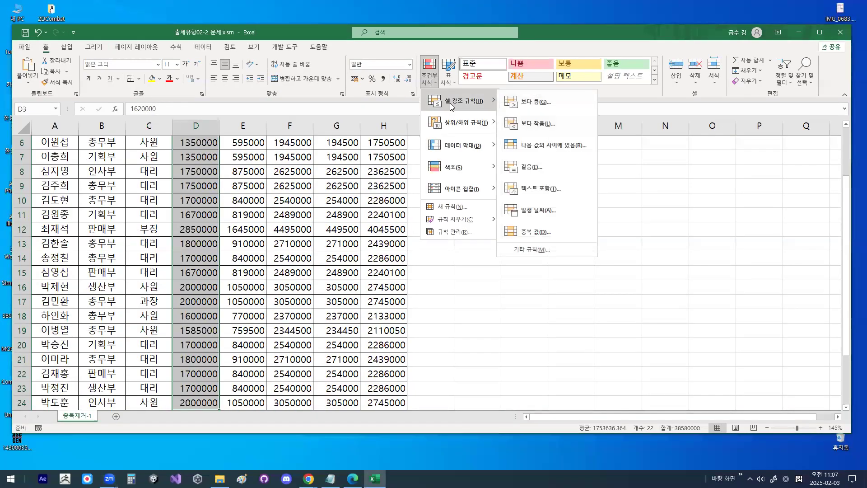
pyautogui.click(538, 232)
pyautogui.moveTo(440, 187); pyautogui.dragTo(420, 146)
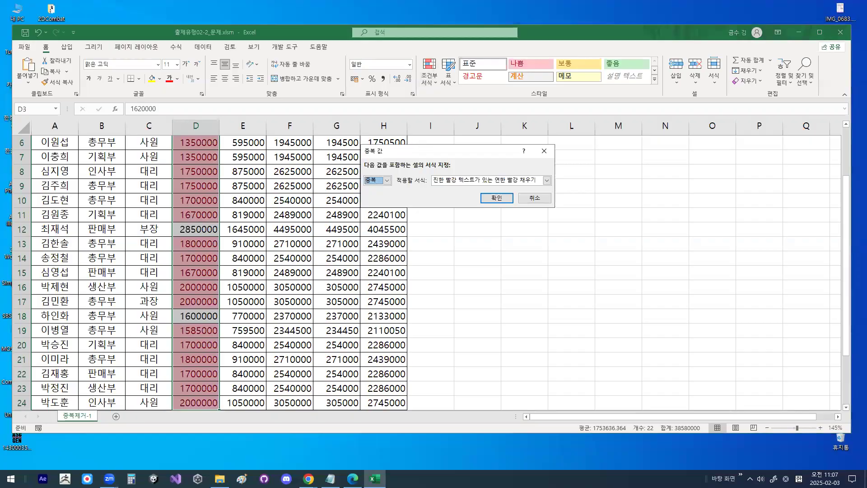
pyautogui.moveTo(379, 181)
pyautogui.mouseDown()
pyautogui.moveTo(369, 184)
pyautogui.moveTo(364, 171)
pyautogui.moveTo(379, 182)
pyautogui.mouseUp()
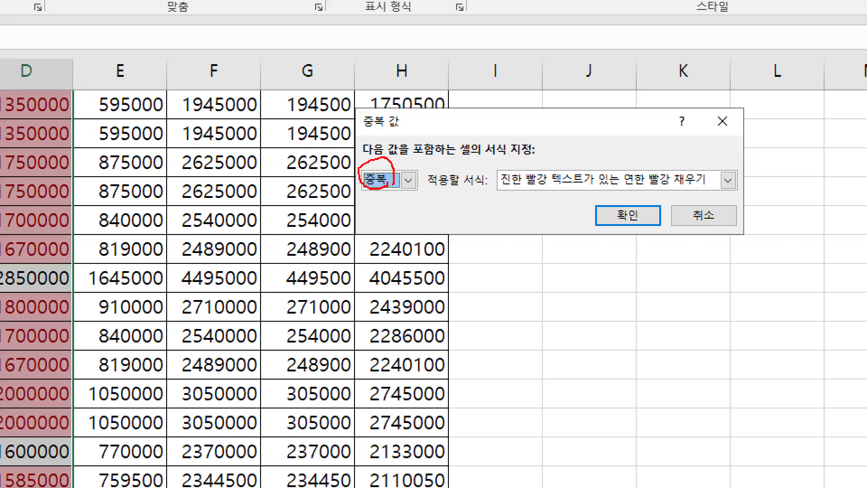
pyautogui.moveTo(515, 144)
pyautogui.mouseDown()
pyautogui.moveTo(519, 162)
pyautogui.moveTo(595, 64)
pyautogui.mouseUp()
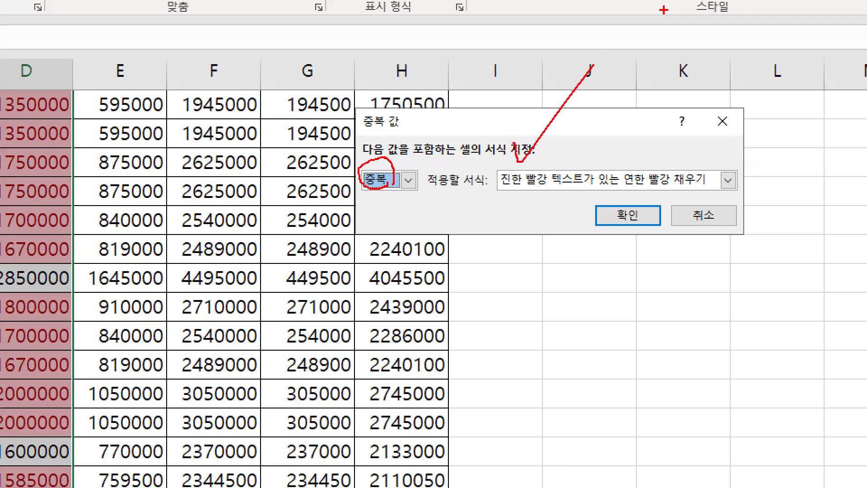
pyautogui.press('Escape')
# - Open the list of formats for duplicate values and review the presets and the custom format option
pyautogui.hotkey('ctrl', '1')
pyautogui.moveTo(553, 179)
pyautogui.mouseDown()
pyautogui.moveTo(533, 190)
pyautogui.moveTo(556, 174)
pyautogui.mouseUp()
pyautogui.press('Escape')
pyautogui.click(548, 181)
pyautogui.hotkey('ctrl', '1')
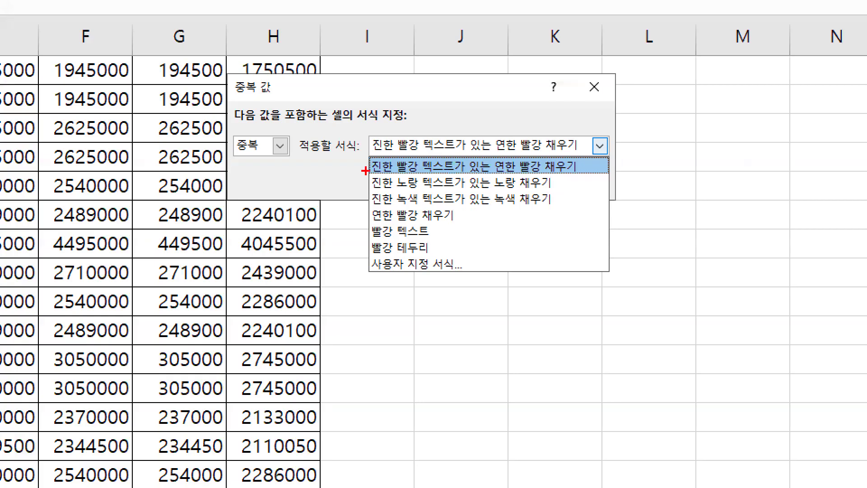
pyautogui.moveTo(376, 164)
pyautogui.mouseDown()
pyautogui.moveTo(366, 200)
pyautogui.moveTo(371, 251)
pyautogui.mouseUp()
pyautogui.moveTo(480, 236)
pyautogui.mouseDown()
pyautogui.moveTo(436, 248)
pyautogui.moveTo(352, 193)
pyautogui.moveTo(475, 153)
pyautogui.moveTo(478, 231)
pyautogui.mouseUp()
pyautogui.moveTo(627, 177); pyautogui.dragTo(591, 224)
pyautogui.moveTo(593, 188); pyautogui.dragTo(637, 229)
pyautogui.moveTo(374, 273)
pyautogui.mouseDown()
pyautogui.moveTo(449, 274)
pyautogui.moveTo(479, 236)
pyautogui.mouseUp()
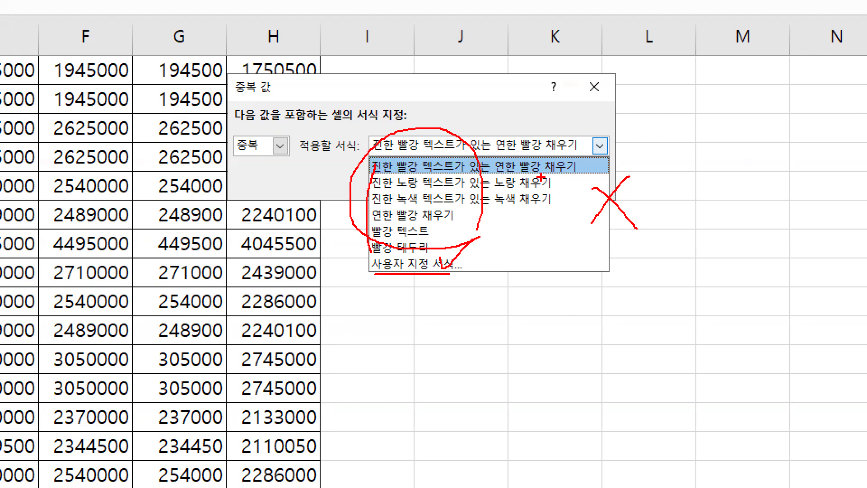
pyautogui.press('Escape')
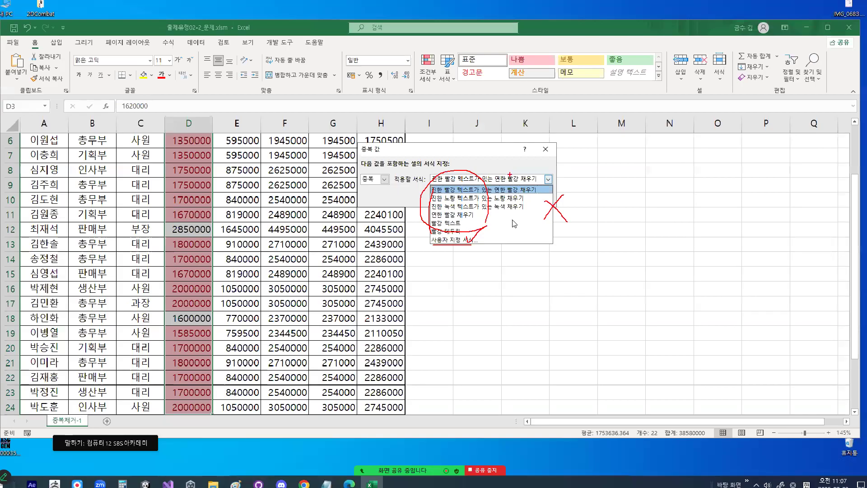
# - Set the format for duplicate values to 진한 녹색 텍스트가 있는 녹색 채우기
pyautogui.hotkey('ctrl', '1')
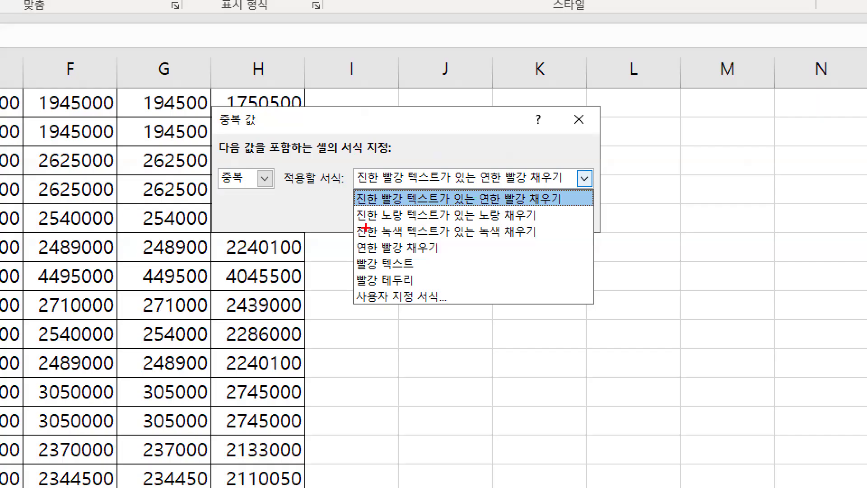
pyautogui.moveTo(359, 241); pyautogui.dragTo(538, 242)
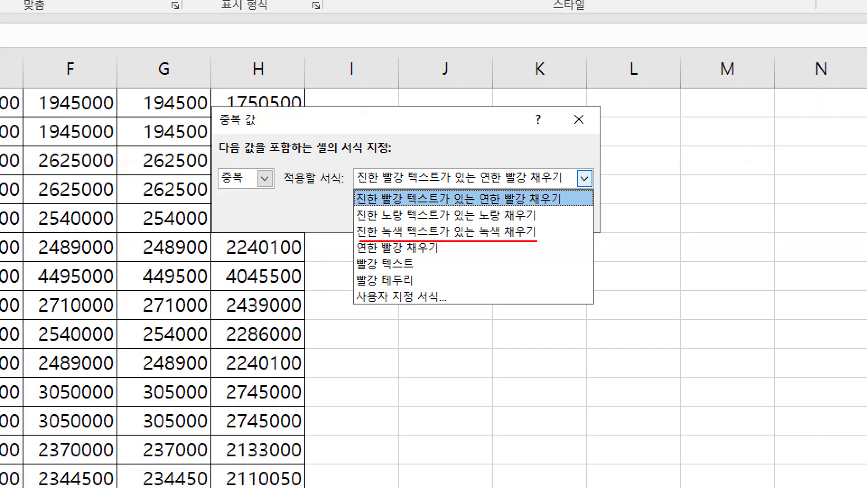
pyautogui.moveTo(480, 220); pyautogui.dragTo(531, 179)
pyautogui.moveTo(465, 221)
pyautogui.mouseDown()
pyautogui.moveTo(468, 239)
pyautogui.moveTo(468, 223)
pyautogui.mouseUp()
pyautogui.press('Escape')
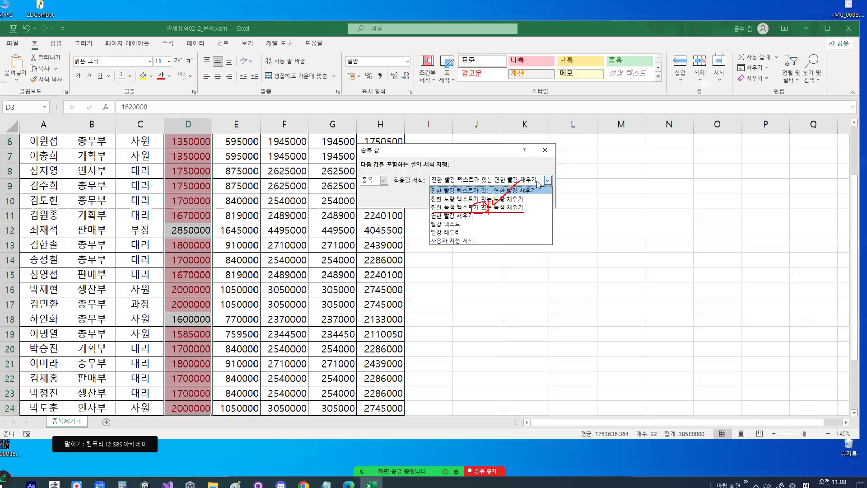
pyautogui.click(500, 211)
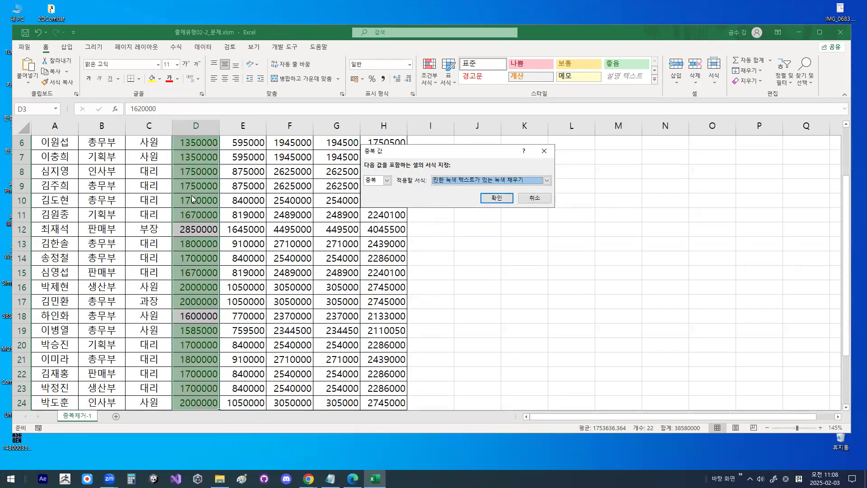
# - Apply the duplicate-value rule to the 기본급 column and check the formatted cells from D4 to D11
pyautogui.hotkey('ctrl', '1')
pyautogui.moveTo(193, 183); pyautogui.dragTo(214, 159)
pyautogui.press('Escape')
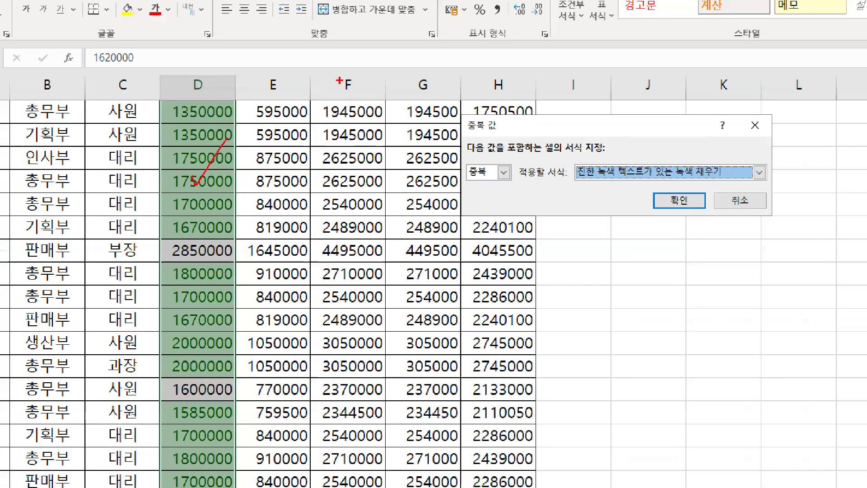
pyautogui.click(499, 198)
pyautogui.click(275, 191)
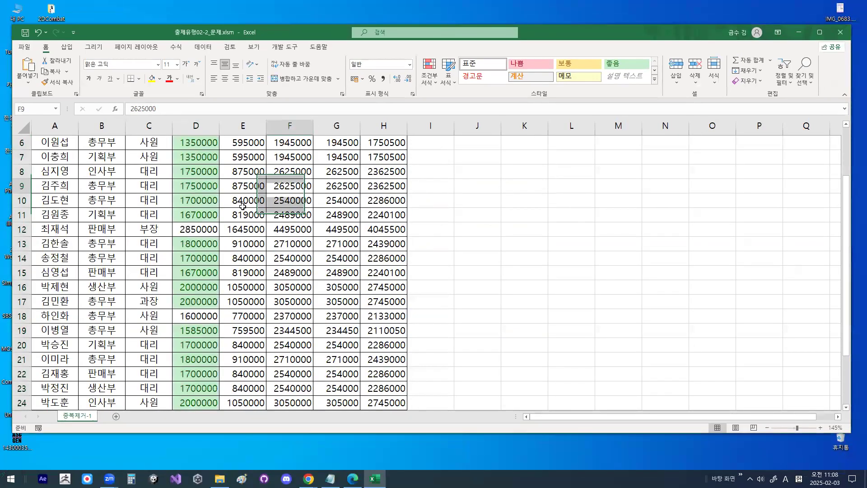
pyautogui.scroll(2, 163, 250)
pyautogui.moveTo(194, 187); pyautogui.dragTo(194, 289)
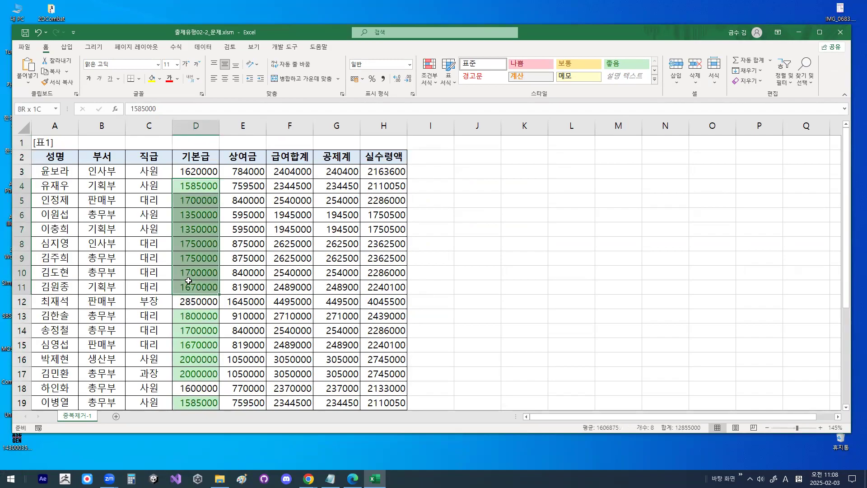
# - Check the duplicate-value formatting in the rest of the 기본급 column down to row 24
pyautogui.scroll(-2, 194, 307)
pyautogui.moveTo(200, 232); pyautogui.dragTo(200, 298)
pyautogui.click(196, 334)
pyautogui.click(195, 243)
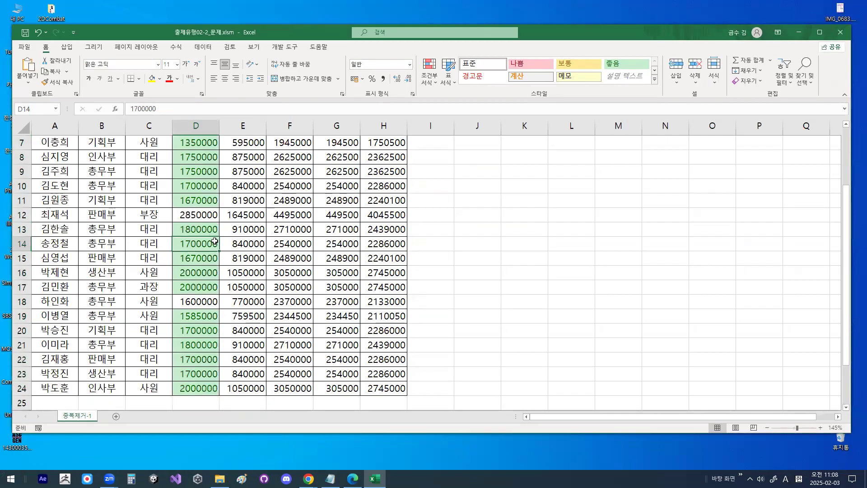
pyautogui.scroll(2, 214, 242)
pyautogui.click(249, 197)
pyautogui.click(254, 184)
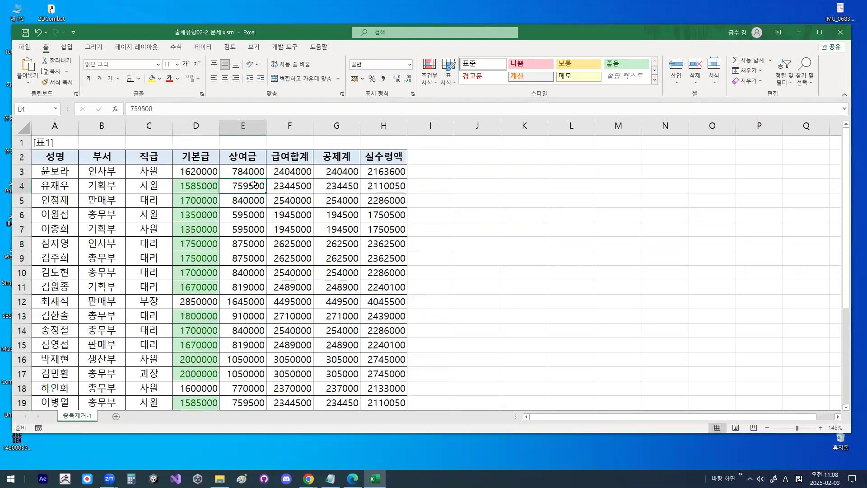
# - Turn on the automatic filter for [표1] from a cell inside the table
pyautogui.click(126, 198)
pyautogui.moveTo(128, 194); pyautogui.dragTo(174, 149)
pyautogui.press('Escape')
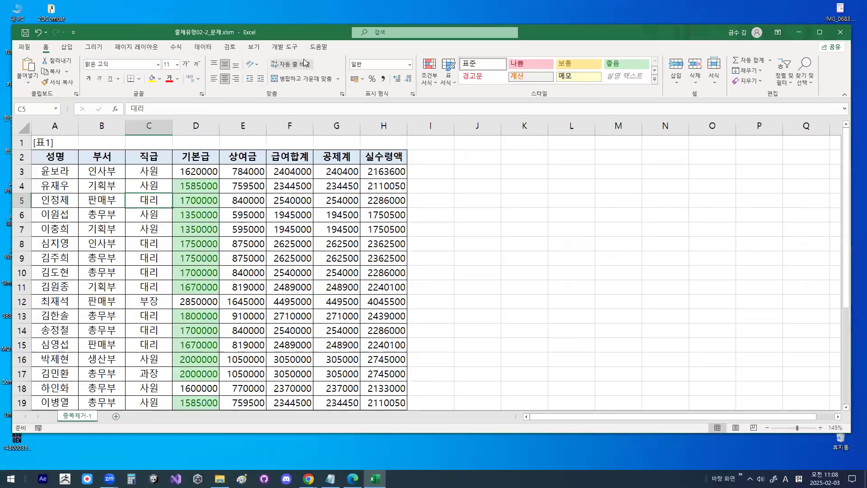
pyautogui.click(203, 48)
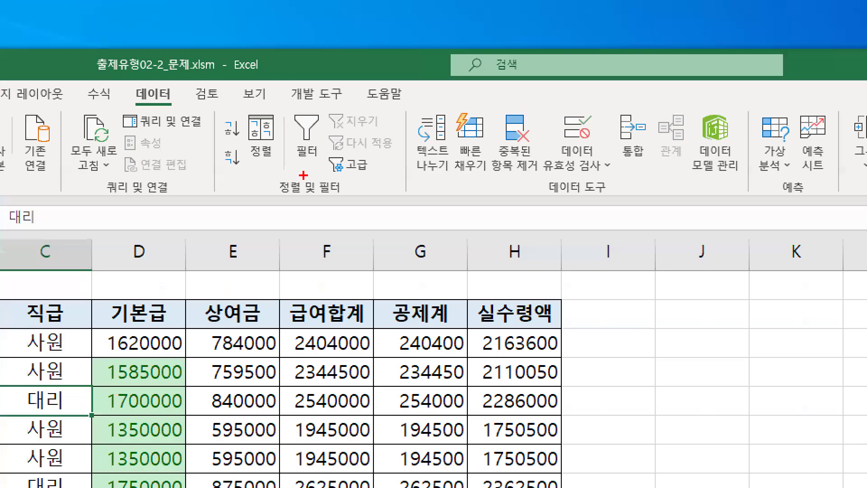
pyautogui.moveTo(281, 195); pyautogui.dragTo(345, 195)
pyautogui.moveTo(334, 158)
pyautogui.mouseDown()
pyautogui.moveTo(292, 128)
pyautogui.moveTo(330, 149)
pyautogui.moveTo(286, 106)
pyautogui.mouseUp()
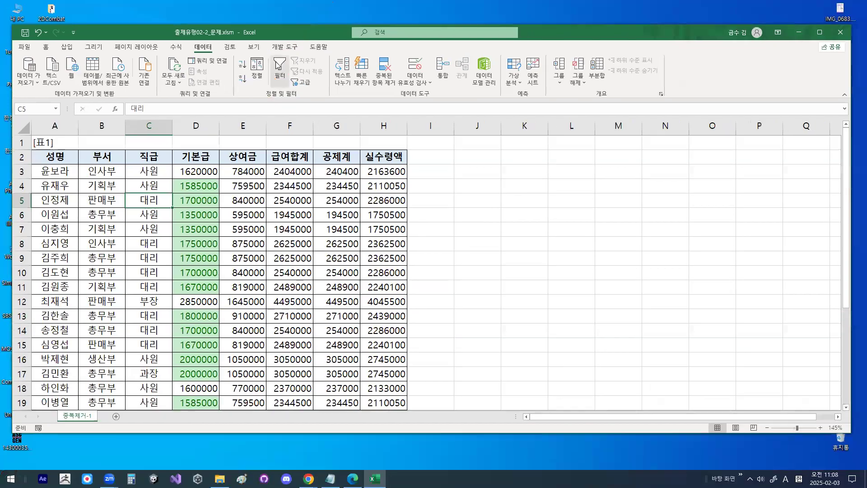
pyautogui.hotkey('ctrl', 'shift', 'l')
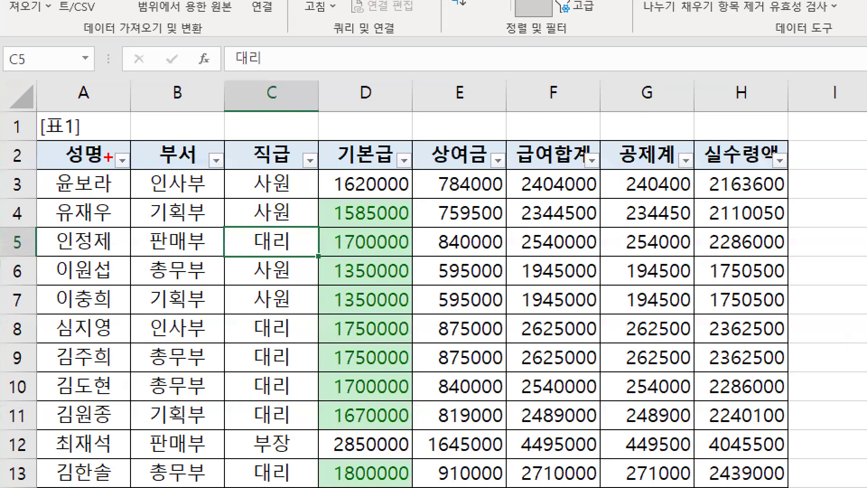
# - Examine the filter arrows in the header row, especially the 기본급 one, and the green and uncoloured cells below it
pyautogui.moveTo(47, 165); pyautogui.dragTo(191, 165)
pyautogui.moveTo(428, 160)
pyautogui.mouseDown()
pyautogui.moveTo(399, 165)
pyautogui.moveTo(416, 166)
pyautogui.mouseUp()
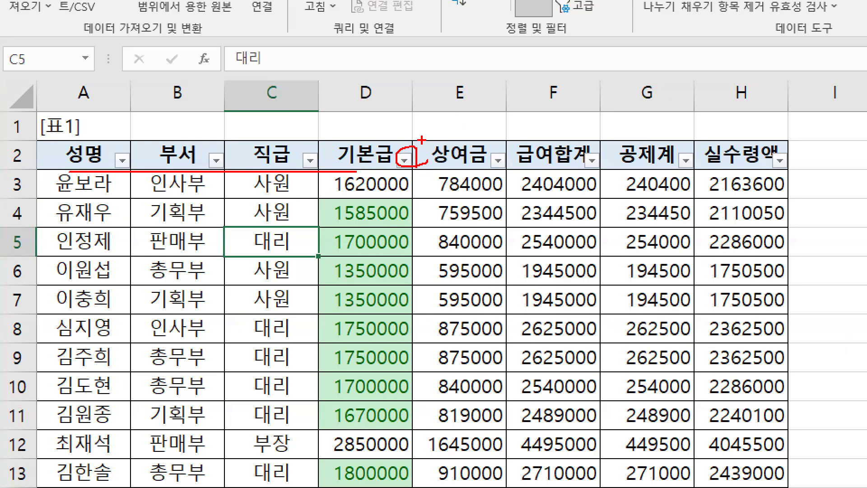
pyautogui.moveTo(359, 133)
pyautogui.mouseDown()
pyautogui.moveTo(364, 141)
pyautogui.moveTo(374, 128)
pyautogui.mouseUp()
pyautogui.moveTo(334, 194); pyautogui.dragTo(315, 333)
pyautogui.moveTo(397, 300)
pyautogui.mouseDown()
pyautogui.moveTo(336, 218)
pyautogui.moveTo(400, 285)
pyautogui.mouseUp()
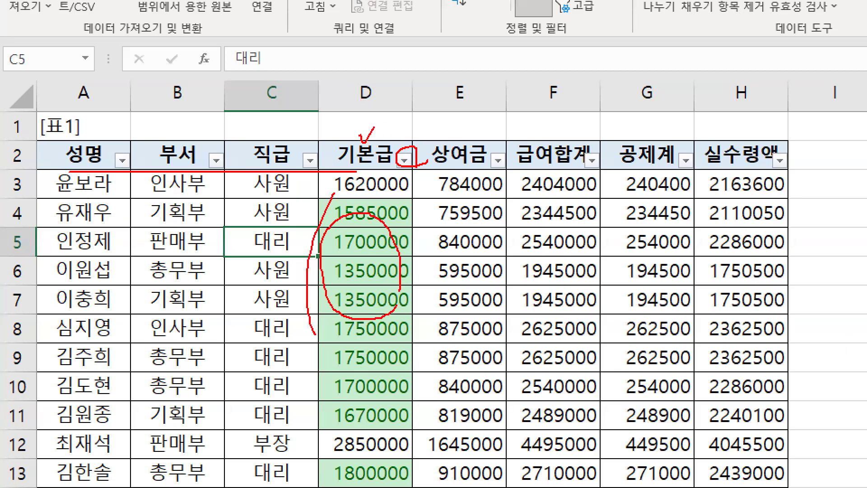
pyautogui.moveTo(371, 246); pyautogui.dragTo(420, 195)
pyautogui.moveTo(367, 190); pyautogui.dragTo(403, 131)
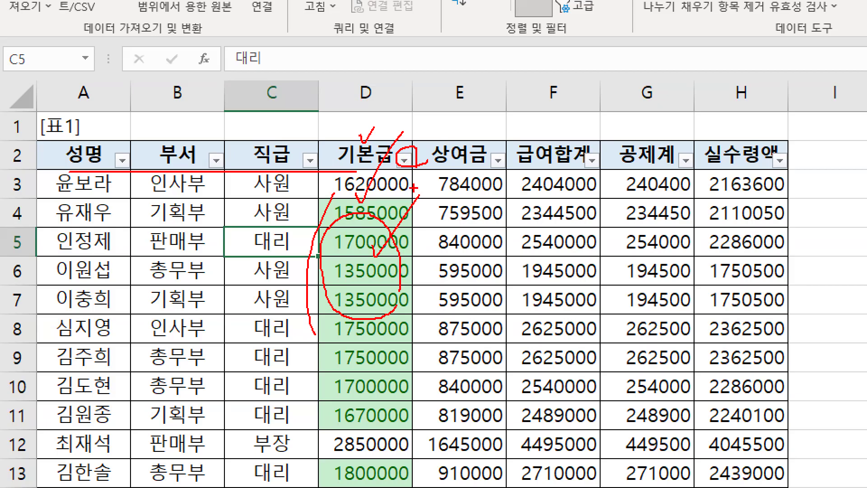
pyautogui.press('Escape')
pyautogui.hotkey('ctrl', '1')
pyautogui.moveTo(229, 155)
pyautogui.mouseDown()
pyautogui.moveTo(214, 163)
pyautogui.moveTo(220, 144)
pyautogui.moveTo(215, 162)
pyautogui.mouseUp()
pyautogui.press('Escape')
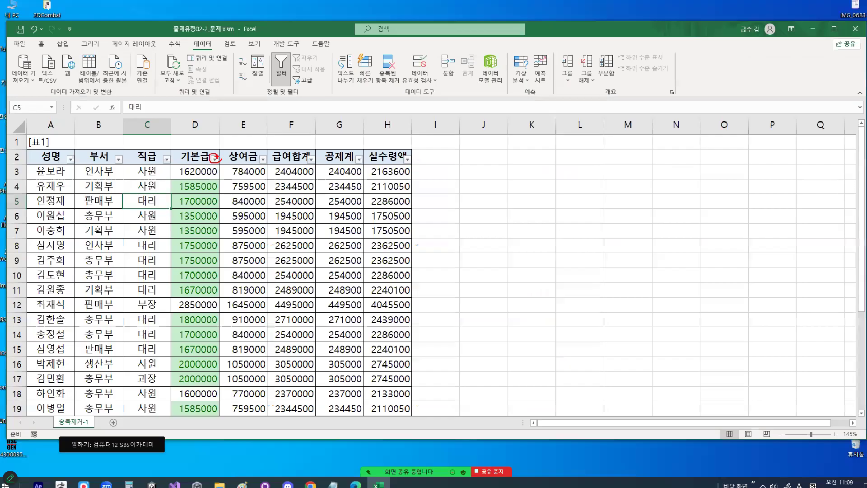
# - Review the 기본급 column's filter options, including the cell colours offered under 색 기준 필터
pyautogui.click(216, 160)
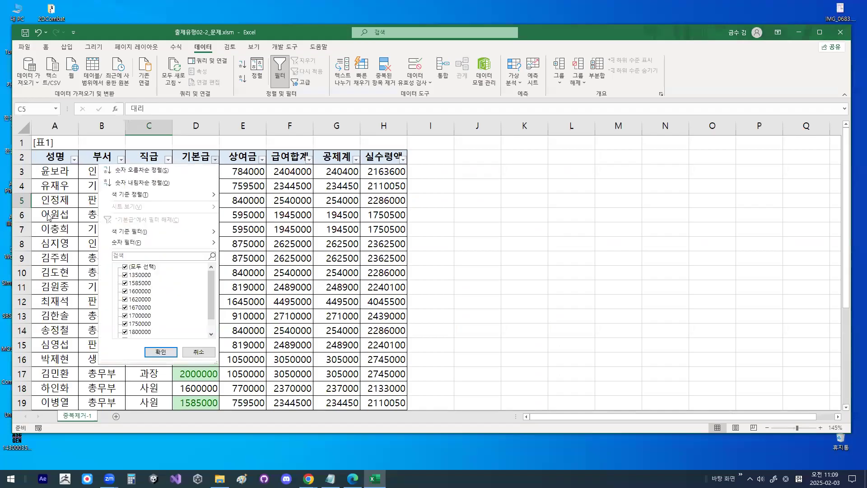
pyautogui.hotkey('ctrl', '1')
pyautogui.moveTo(219, 256)
pyautogui.mouseDown()
pyautogui.moveTo(297, 255)
pyautogui.moveTo(214, 237)
pyautogui.moveTo(288, 246)
pyautogui.mouseUp()
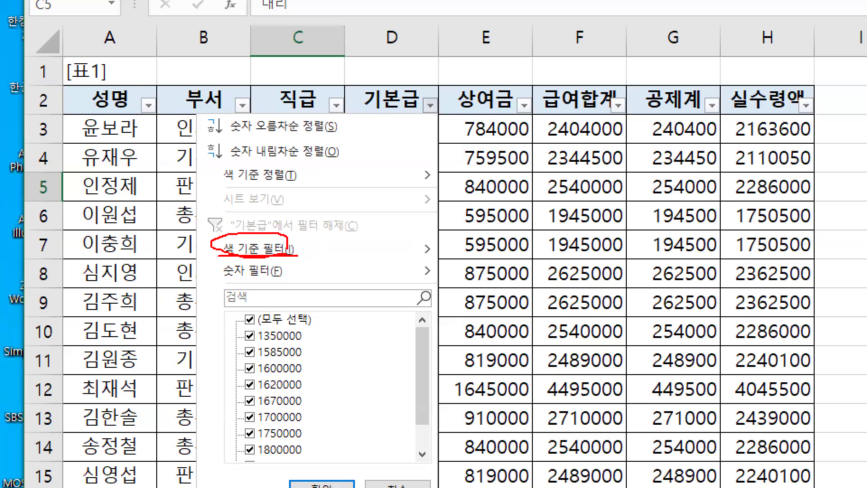
pyautogui.moveTo(451, 256)
pyautogui.mouseDown()
pyautogui.moveTo(436, 256)
pyautogui.moveTo(445, 254)
pyautogui.mouseUp()
pyautogui.press('Escape')
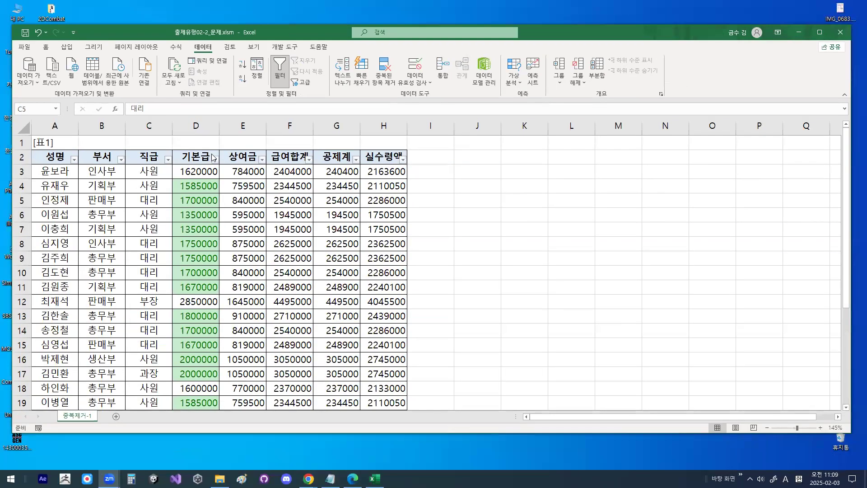
pyautogui.click(215, 160)
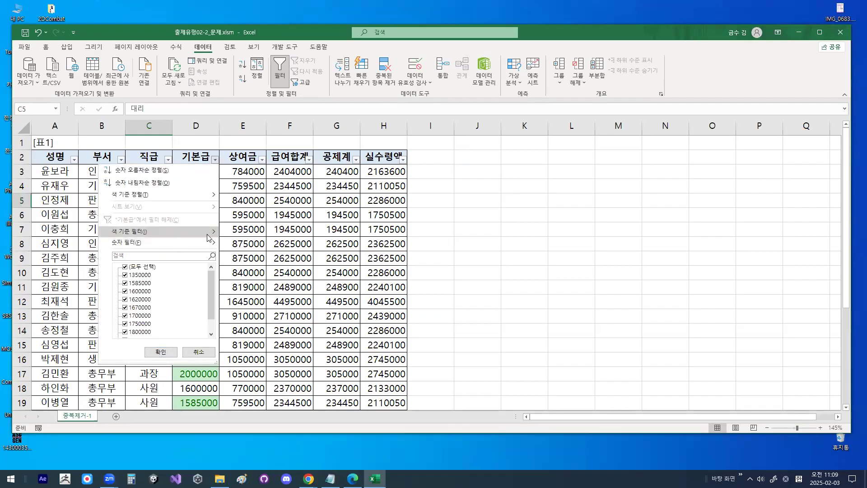
pyautogui.moveTo(210, 235)
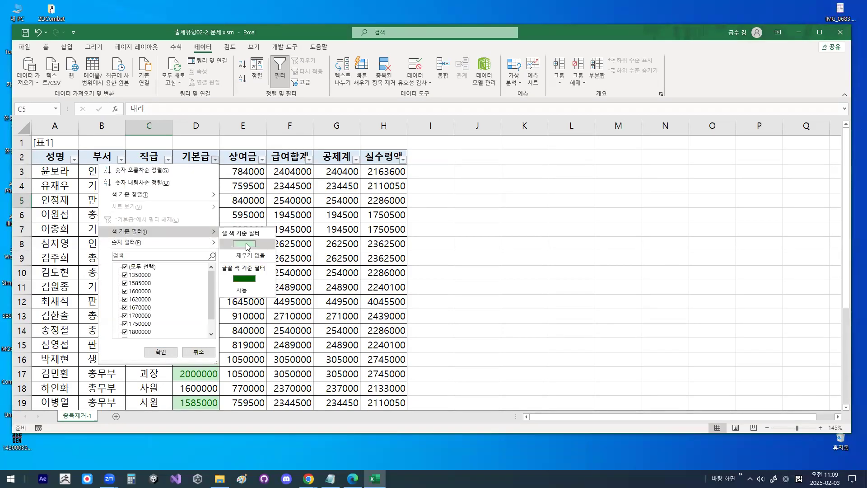
pyautogui.hotkey('ctrl', '1')
pyautogui.moveTo(258, 245)
pyautogui.mouseDown()
pyautogui.moveTo(229, 239)
pyautogui.moveTo(247, 233)
pyautogui.moveTo(271, 248)
pyautogui.moveTo(313, 156)
pyautogui.mouseUp()
pyautogui.press('Escape')
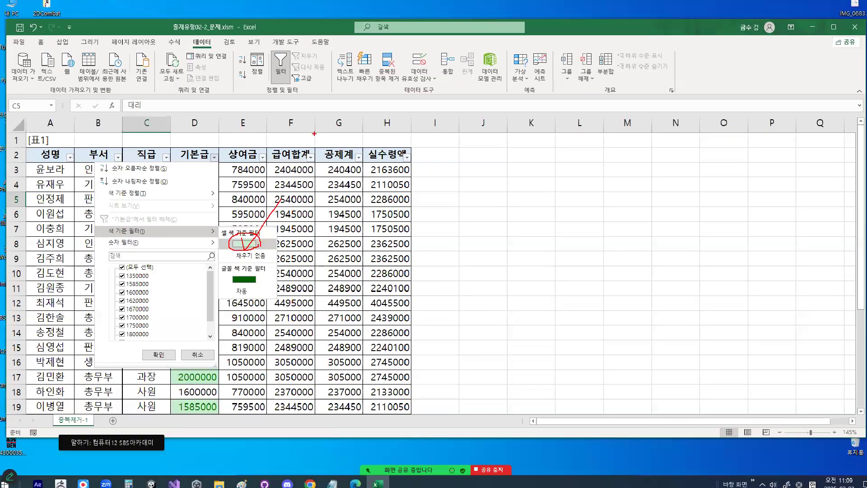
# - Filter the 기본급 column by the green cell colour and check the remaining rows
pyautogui.click(215, 160)
pyautogui.moveTo(186, 233)
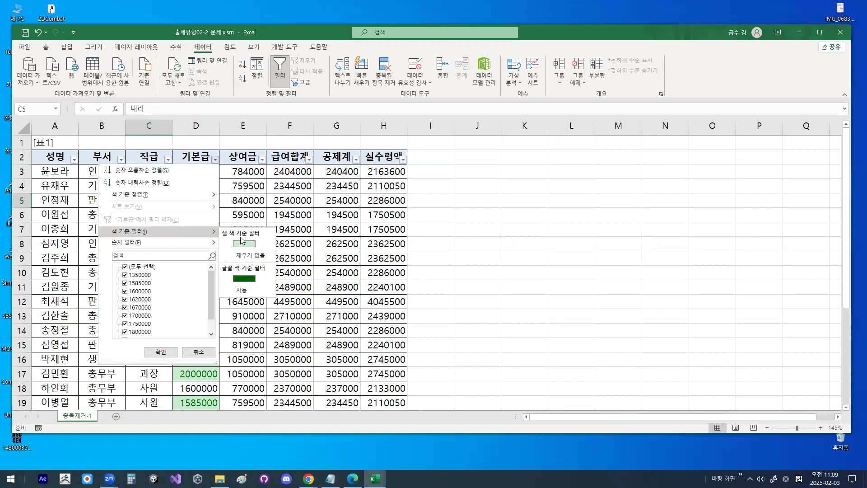
pyautogui.click(253, 244)
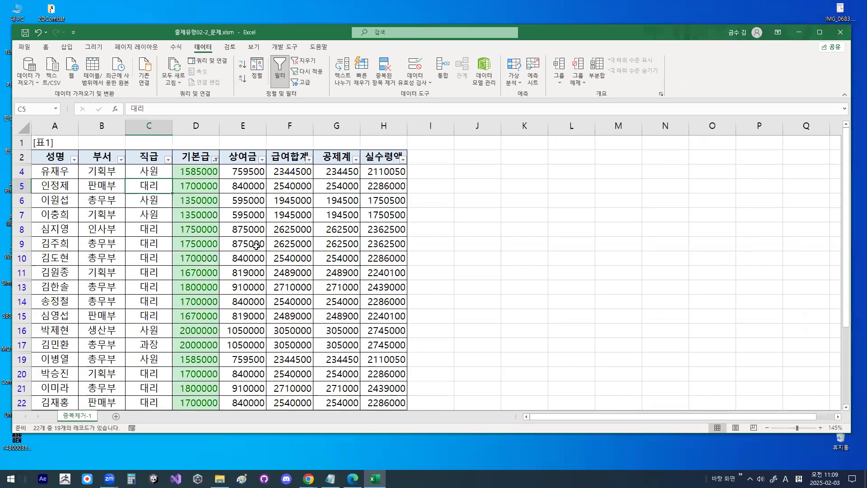
pyautogui.scroll(-3, 64, 220)
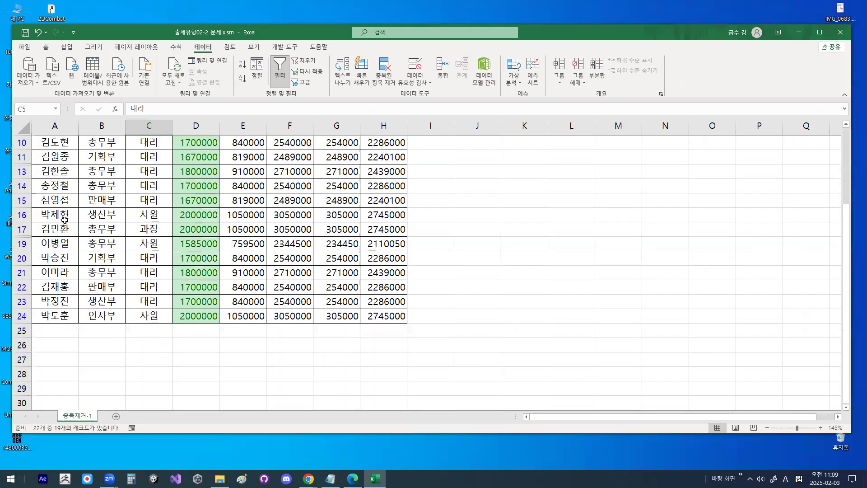
pyautogui.scroll(2, 65, 220)
# - Switch to the Notepad lesson notes and review the sections on 조건부서식 and 필터기능
pyautogui.click(330, 479)
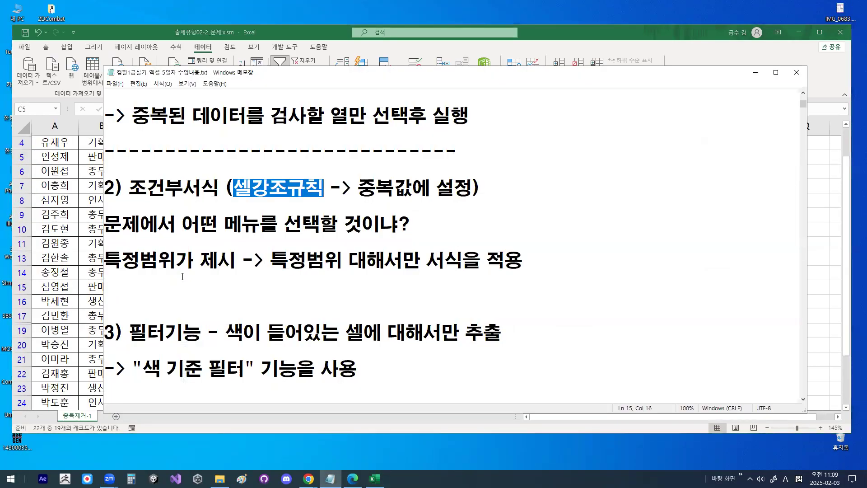
pyautogui.moveTo(132, 193); pyautogui.dragTo(271, 190)
pyautogui.moveTo(129, 333); pyautogui.dragTo(271, 333)
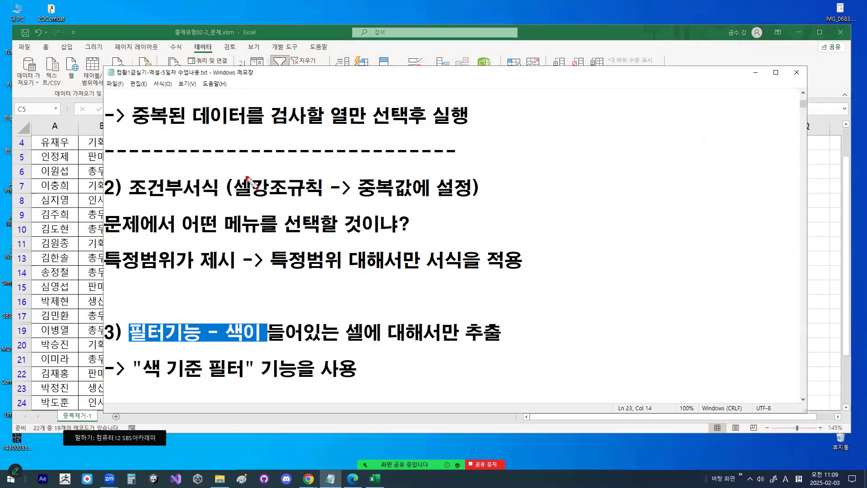
pyautogui.moveTo(234, 163); pyautogui.dragTo(307, 113)
pyautogui.moveTo(283, 322)
pyautogui.mouseDown()
pyautogui.moveTo(244, 341)
pyautogui.moveTo(255, 332)
pyautogui.mouseUp()
pyautogui.moveTo(392, 327); pyautogui.dragTo(432, 299)
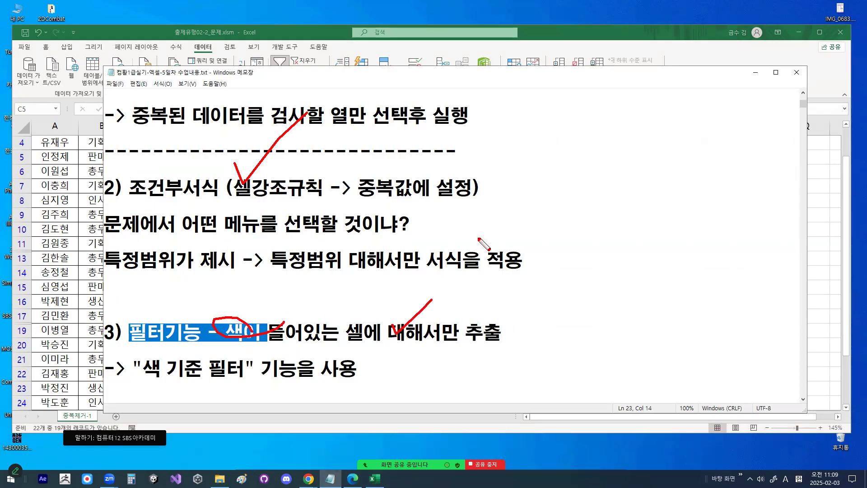
# - Reread the notes from 유형체크2 through duplicate removal, conditional formatting and filtering, and minimise the notes window
pyautogui.scroll(3, 419, 282)
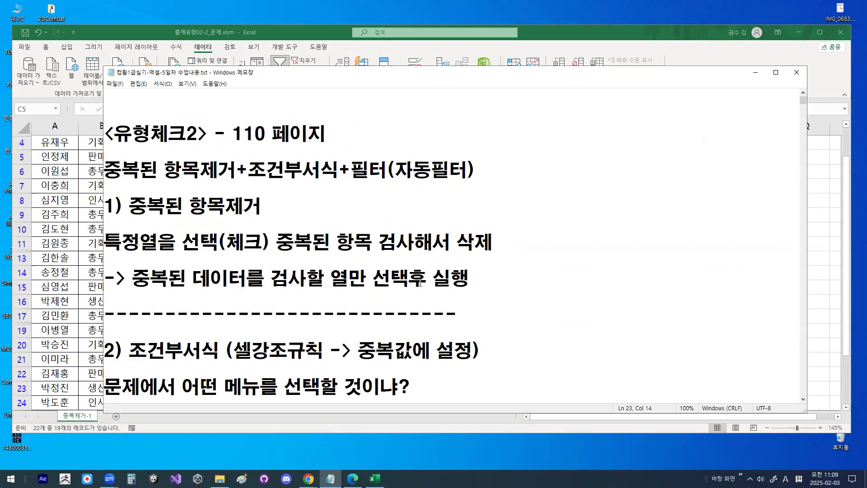
pyautogui.scroll(-1, 422, 278)
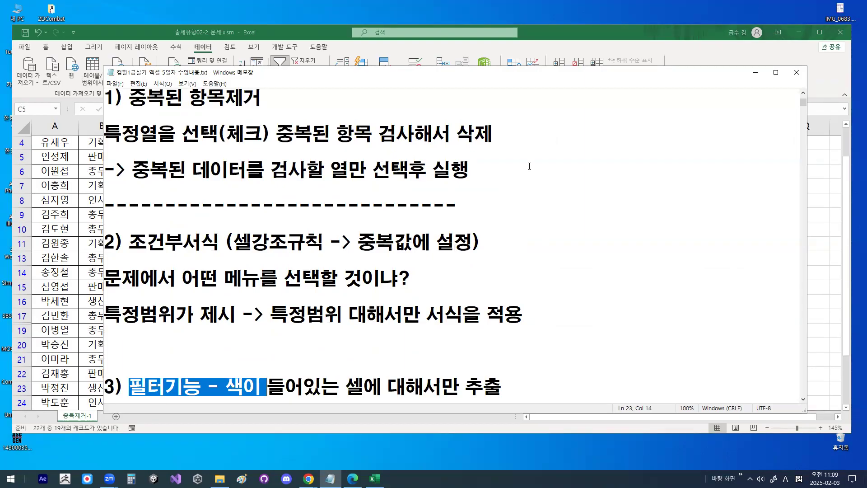
pyautogui.moveTo(445, 321)
pyautogui.mouseDown()
pyautogui.moveTo(212, 197)
pyautogui.moveTo(433, 307)
pyautogui.mouseUp()
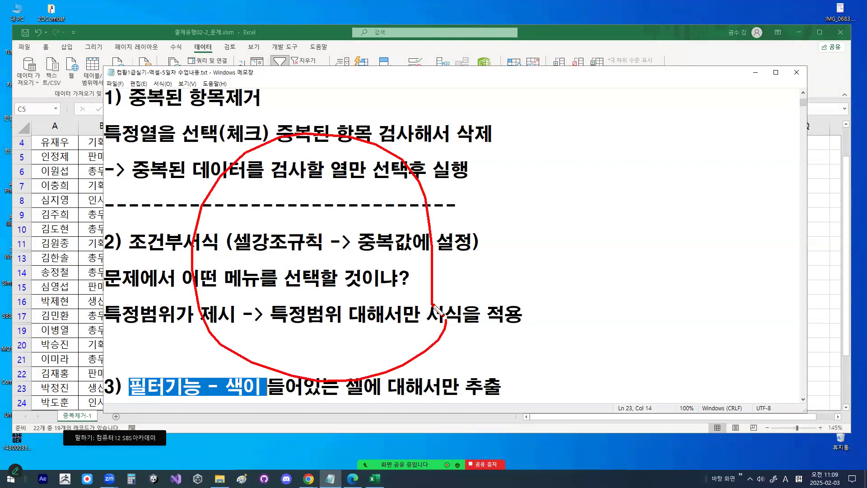
pyautogui.moveTo(553, 234); pyautogui.dragTo(531, 257)
pyautogui.moveTo(534, 238); pyautogui.dragTo(556, 261)
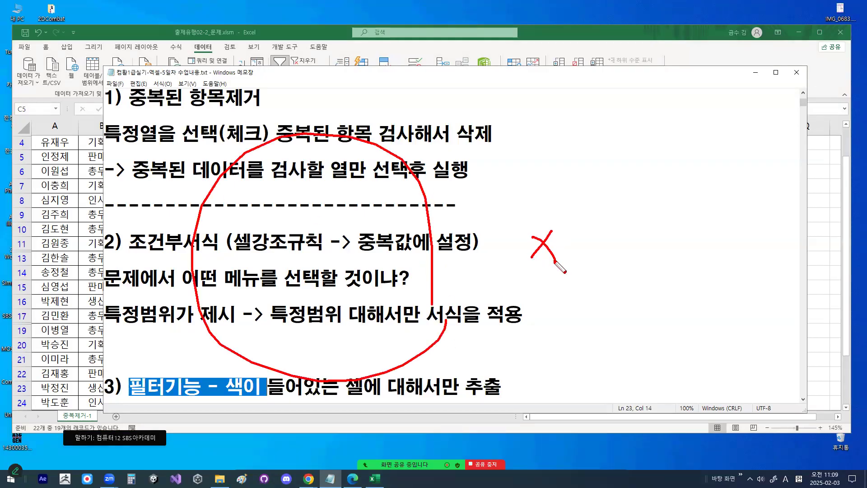
pyautogui.press('Escape')
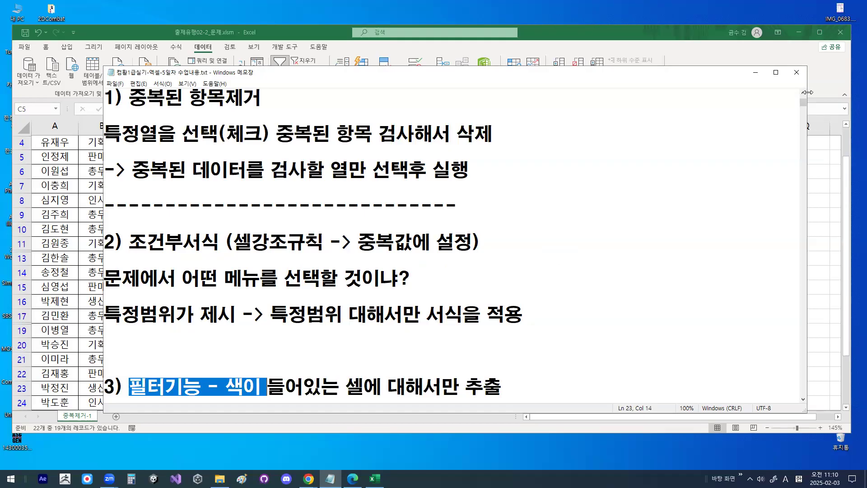
pyautogui.click(761, 73)
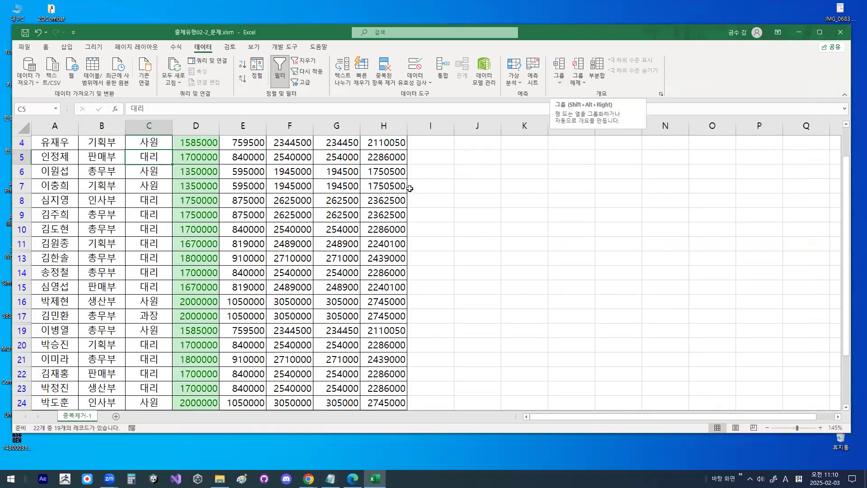
# - Close the workbook 출제유형02-2_문제.xlsm without saving its changes
pyautogui.click(295, 212)
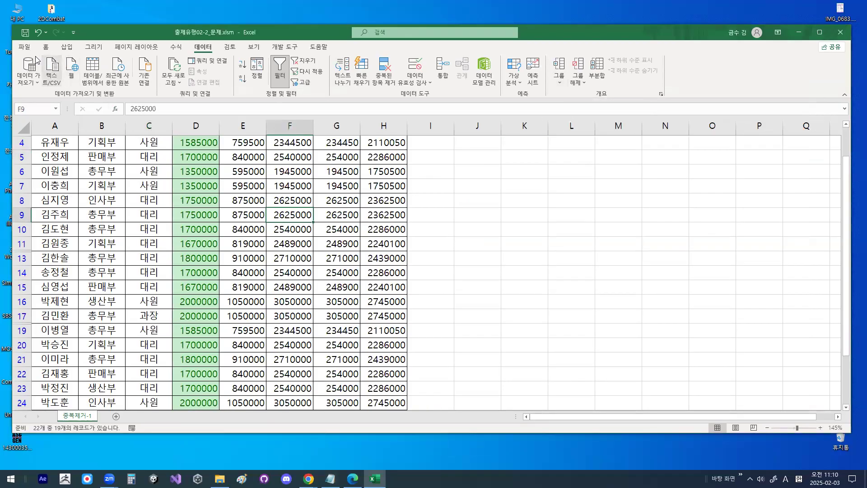
pyautogui.click(24, 46)
pyautogui.click(45, 284)
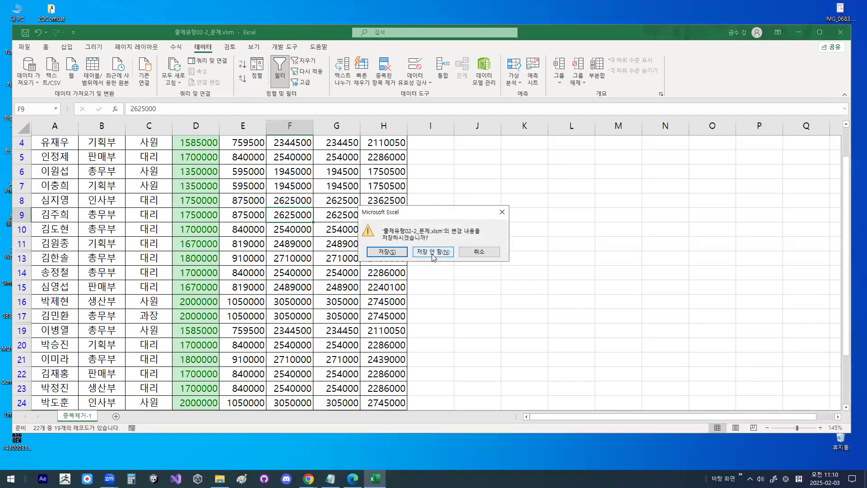
pyautogui.click(433, 254)
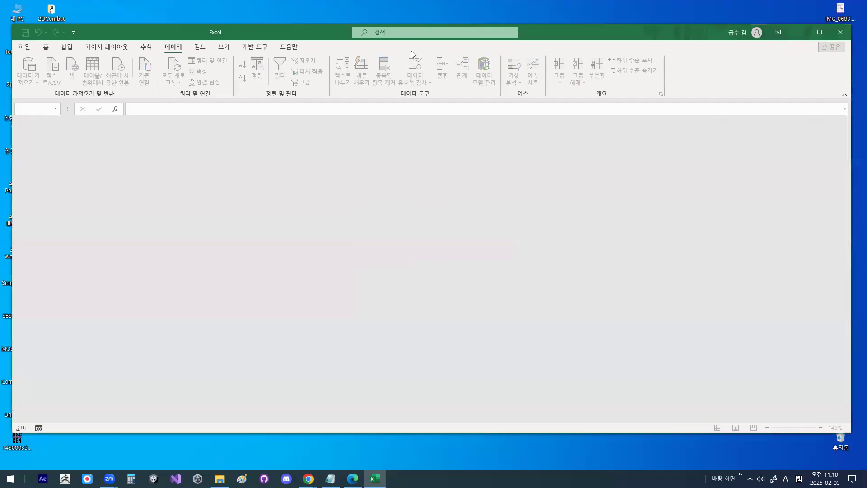
# - Open the workbook 완전정복01_문제.xlsm from the 3장_출제유형02 folder
pyautogui.click(21, 45)
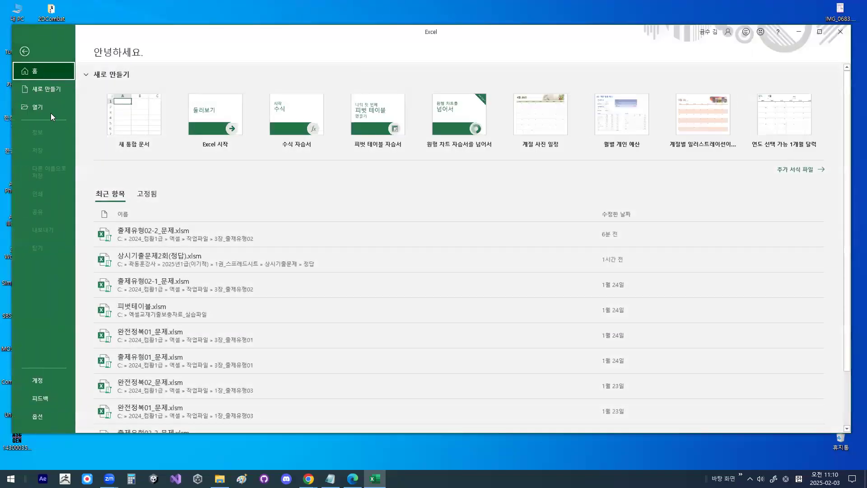
pyautogui.click(50, 112)
pyautogui.click(126, 204)
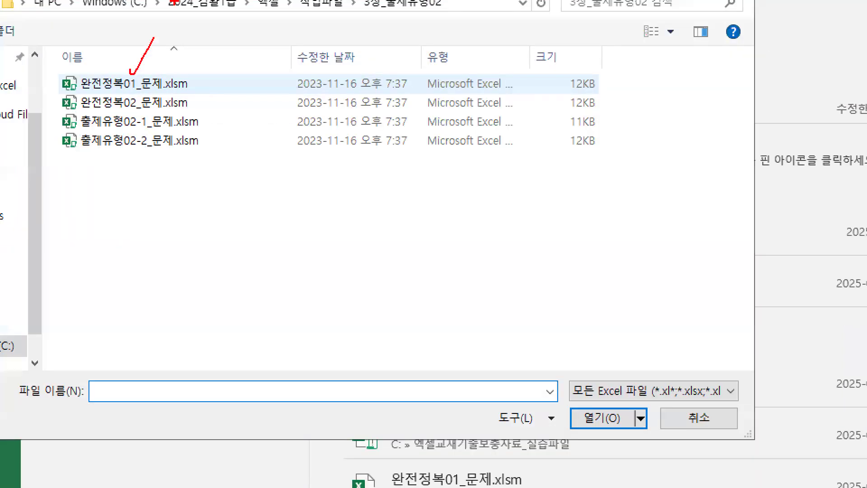
pyautogui.click(130, 91)
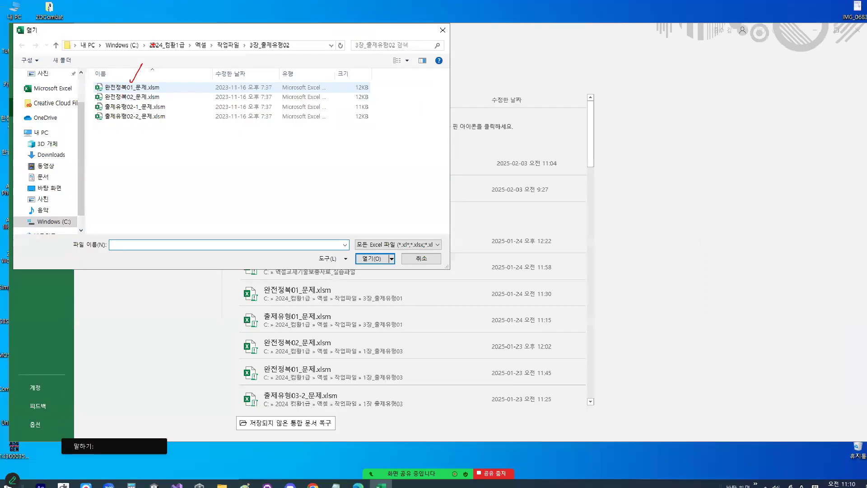
pyautogui.doubleClick(131, 91)
pyautogui.scroll(3, 185, 260)
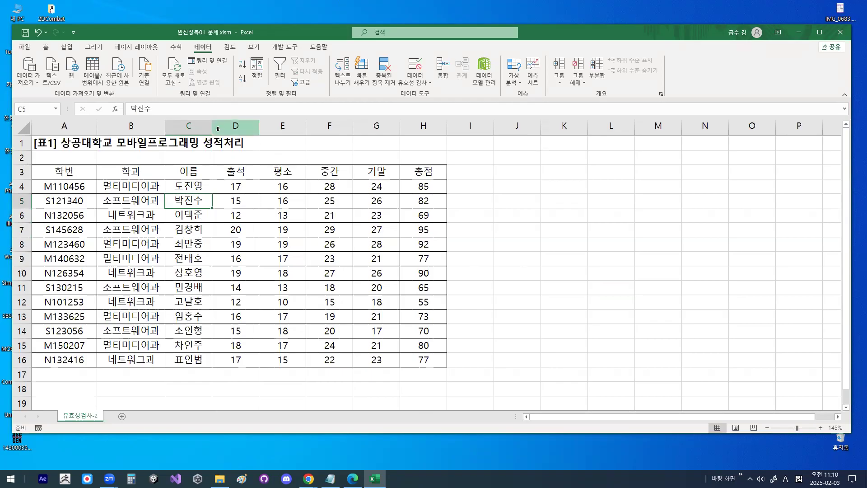
# - Select the 중간 and 기말 score cells F4:G16
pyautogui.click(343, 183)
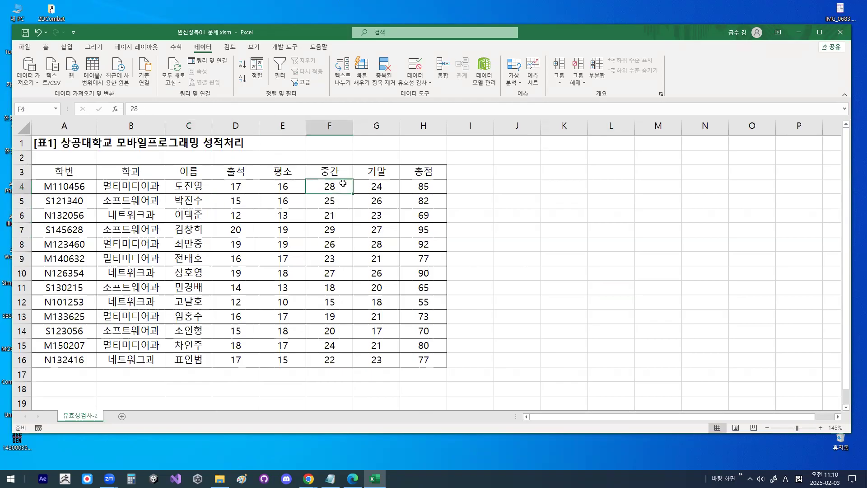
pyautogui.moveTo(343, 183); pyautogui.dragTo(376, 359)
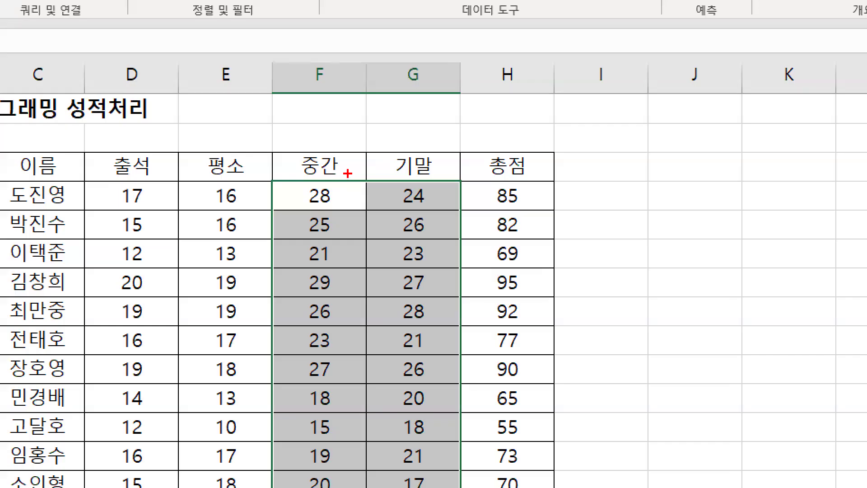
pyautogui.moveTo(347, 174); pyautogui.dragTo(342, 172)
pyautogui.moveTo(445, 177)
pyautogui.mouseDown()
pyautogui.moveTo(403, 151)
pyautogui.moveTo(437, 166)
pyautogui.mouseUp()
pyautogui.moveTo(300, 203); pyautogui.dragTo(270, 396)
pyautogui.press('Escape')
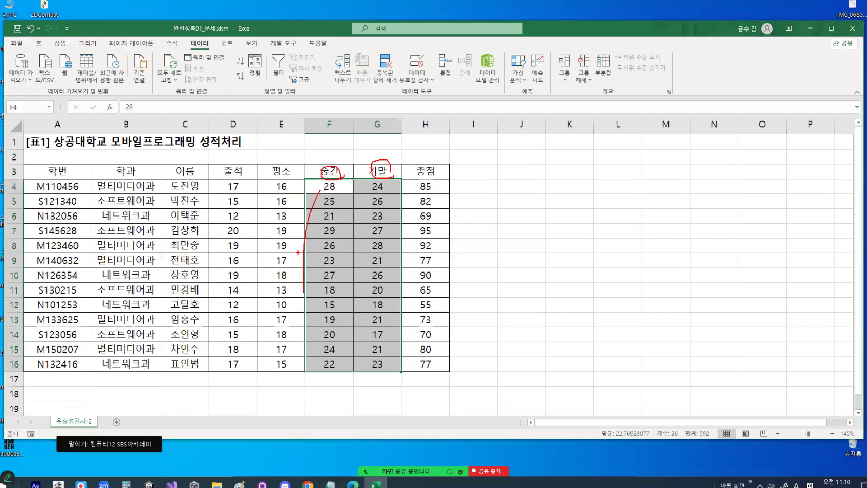
pyautogui.hotkey('ctrl', '1')
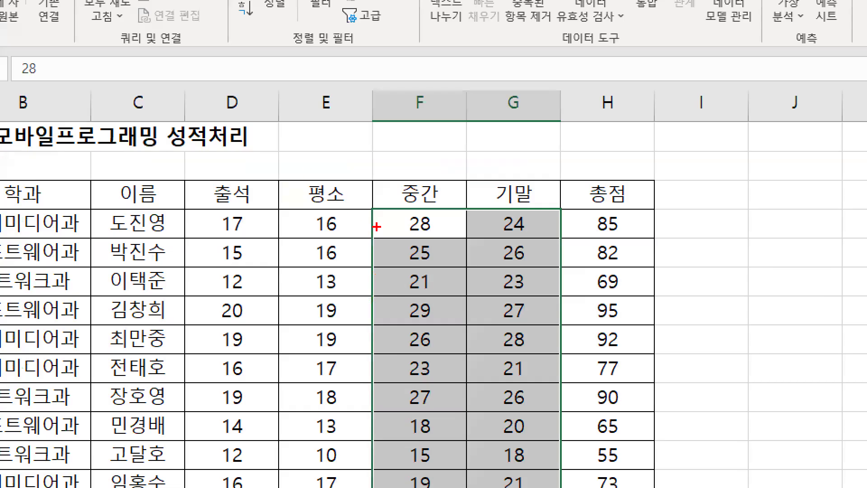
pyautogui.moveTo(460, 233)
pyautogui.mouseDown()
pyautogui.moveTo(402, 235)
pyautogui.moveTo(435, 237)
pyautogui.mouseUp()
pyautogui.moveTo(510, 228); pyautogui.dragTo(524, 212)
pyautogui.press('Escape')
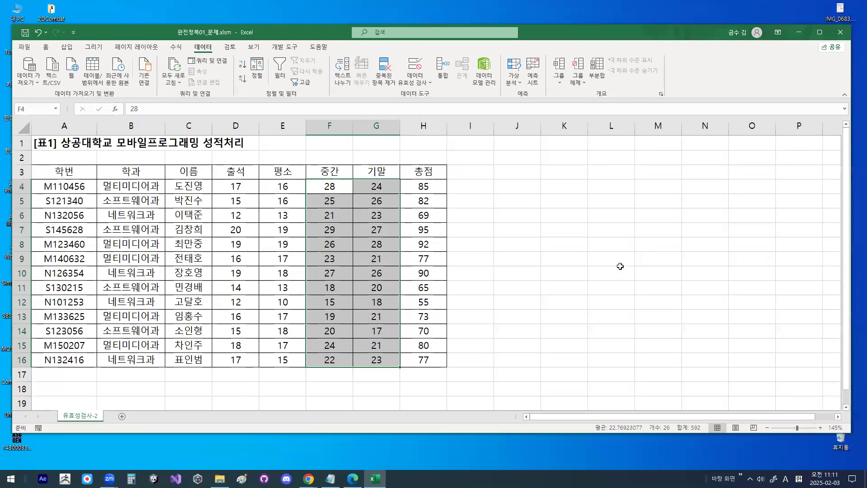
pyautogui.hotkey('ctrl', '2')
pyautogui.moveTo(498, 189)
pyautogui.mouseDown()
pyautogui.moveTo(520, 190)
pyautogui.moveTo(505, 206)
pyautogui.moveTo(523, 204)
pyautogui.mouseUp()
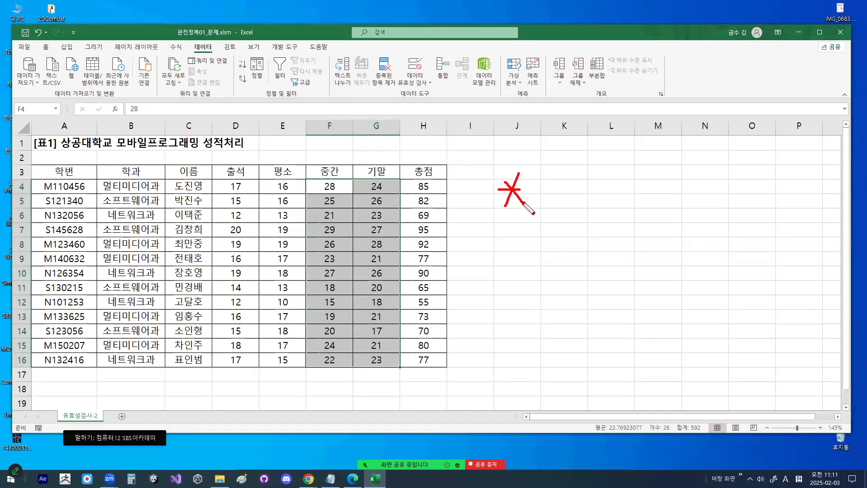
pyautogui.moveTo(571, 162)
pyautogui.mouseDown()
pyautogui.moveTo(590, 180)
pyautogui.moveTo(579, 160)
pyautogui.moveTo(637, 142)
pyautogui.mouseUp()
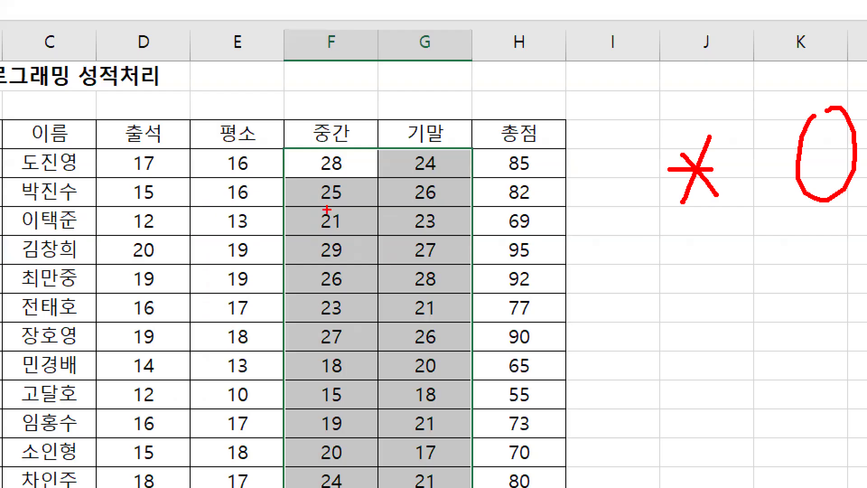
pyautogui.moveTo(390, 221)
pyautogui.mouseDown()
pyautogui.moveTo(389, 236)
pyautogui.moveTo(369, 216)
pyautogui.mouseUp()
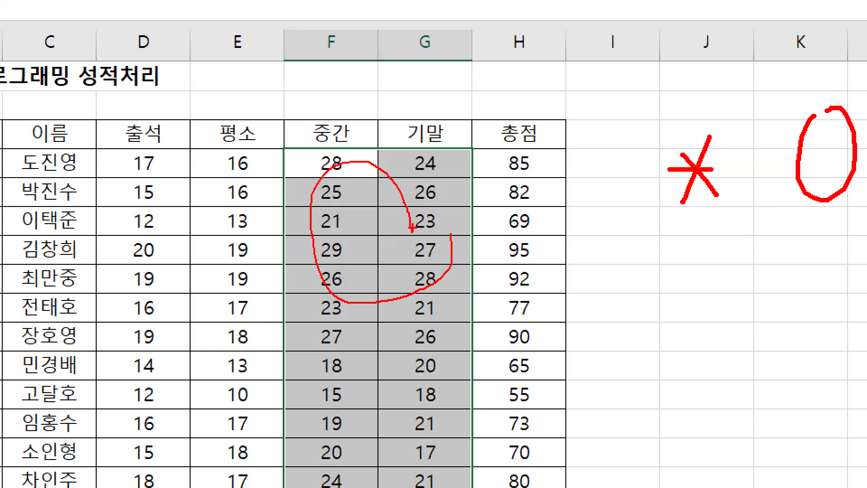
pyautogui.press('Escape')
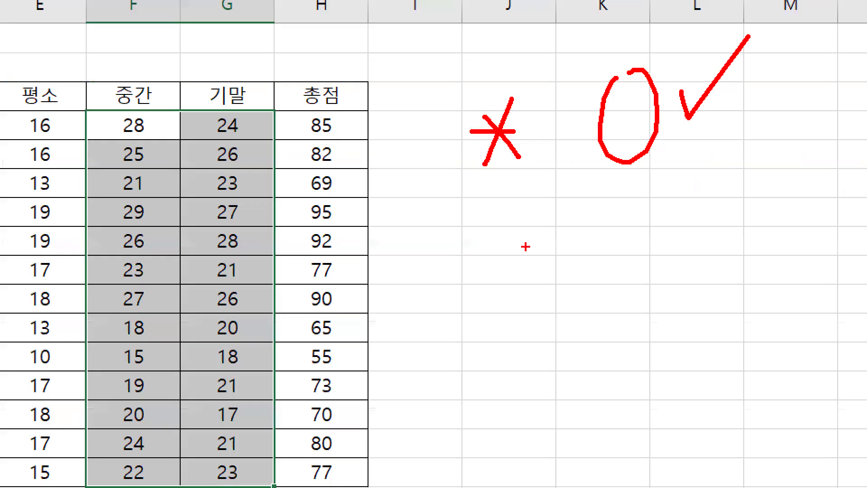
pyautogui.moveTo(529, 208)
pyautogui.mouseDown()
pyautogui.moveTo(480, 239)
pyautogui.moveTo(524, 278)
pyautogui.mouseUp()
pyautogui.moveTo(539, 232)
pyautogui.mouseDown()
pyautogui.moveTo(568, 231)
pyautogui.moveTo(570, 242)
pyautogui.mouseUp()
pyautogui.moveTo(604, 215)
pyautogui.mouseDown()
pyautogui.moveTo(628, 230)
pyautogui.moveTo(608, 263)
pyautogui.mouseUp()
pyautogui.moveTo(643, 225)
pyautogui.mouseDown()
pyautogui.moveTo(678, 222)
pyautogui.moveTo(646, 228)
pyautogui.mouseUp()
pyautogui.moveTo(439, 293); pyautogui.dragTo(808, 303)
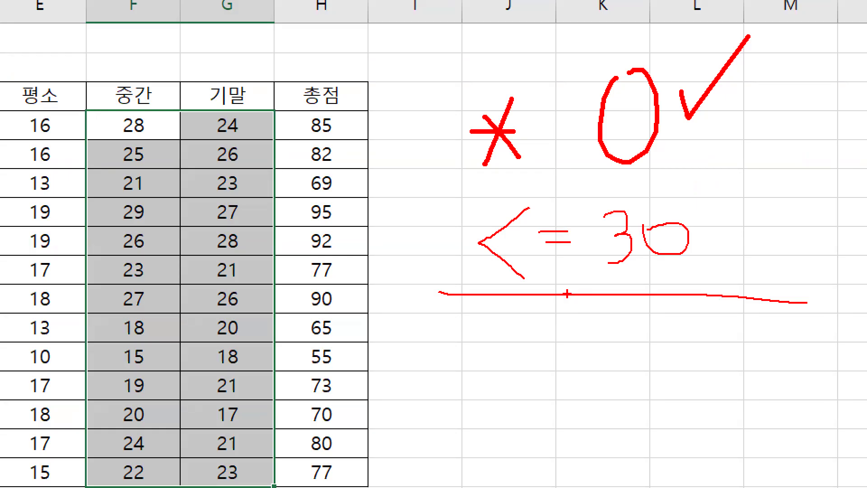
pyautogui.moveTo(666, 162); pyautogui.dragTo(545, 322)
pyautogui.moveTo(570, 259)
pyautogui.mouseDown()
pyautogui.moveTo(466, 251)
pyautogui.moveTo(563, 244)
pyautogui.mouseUp()
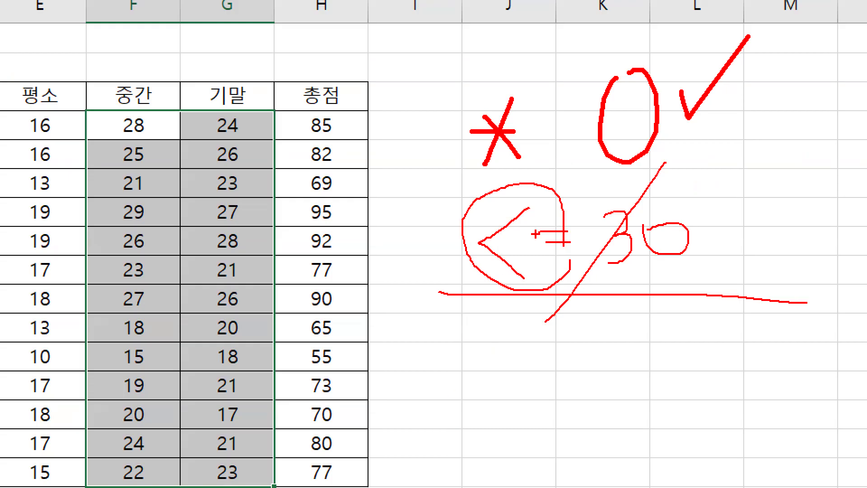
pyautogui.moveTo(655, 144)
pyautogui.mouseDown()
pyautogui.moveTo(603, 153)
pyautogui.moveTo(641, 134)
pyautogui.mouseUp()
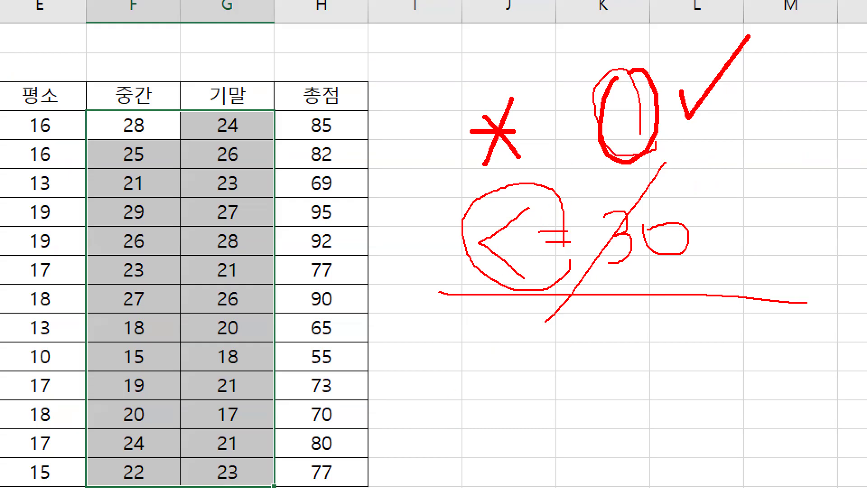
pyautogui.press('Escape')
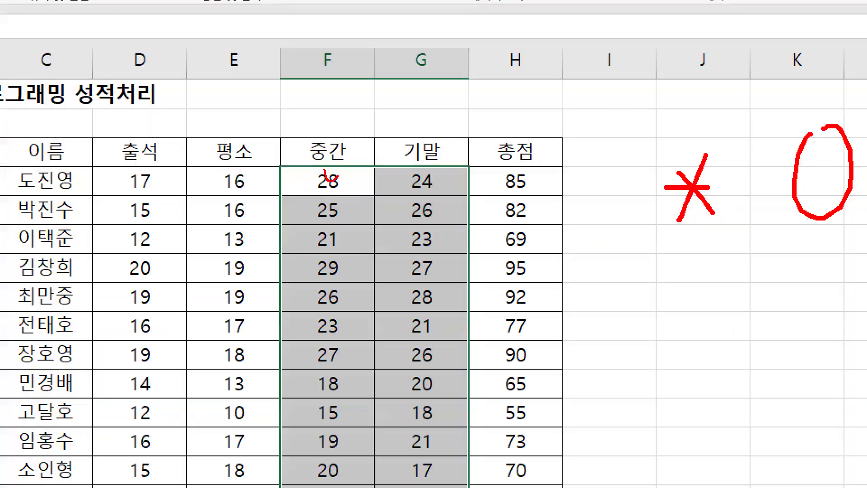
pyautogui.moveTo(328, 183); pyautogui.dragTo(357, 148)
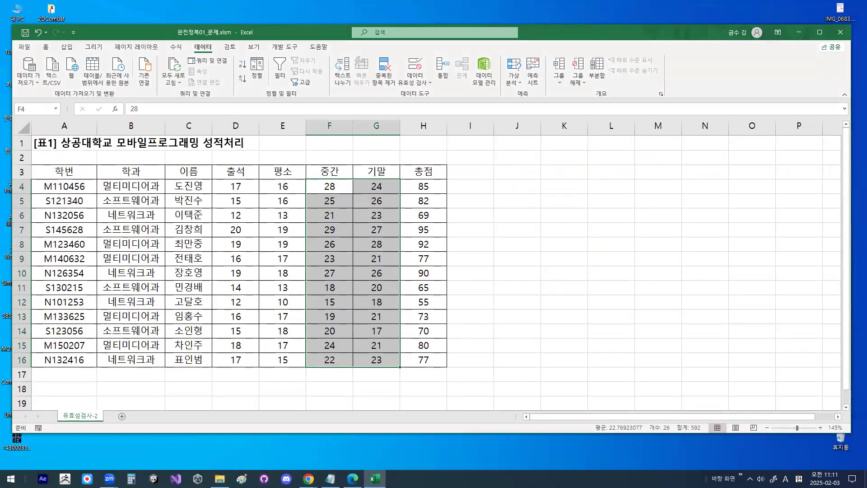
pyautogui.hotkey('ctrl', '1')
pyautogui.click(380, 168)
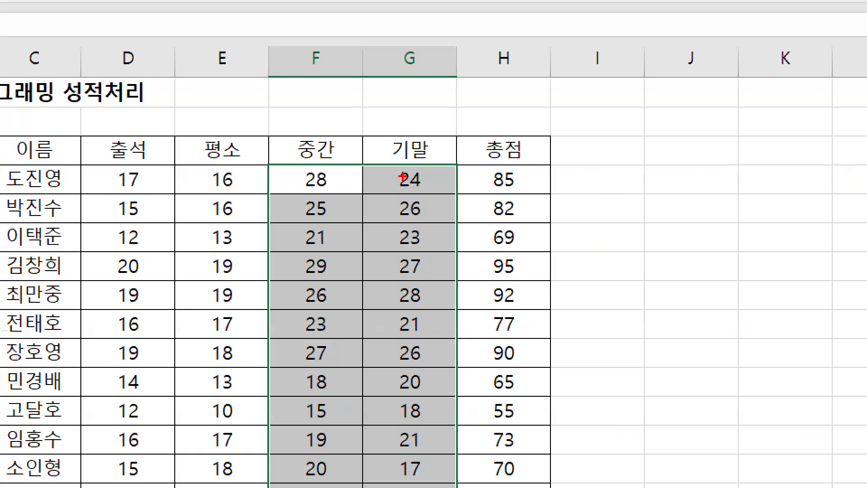
pyautogui.press('Escape')
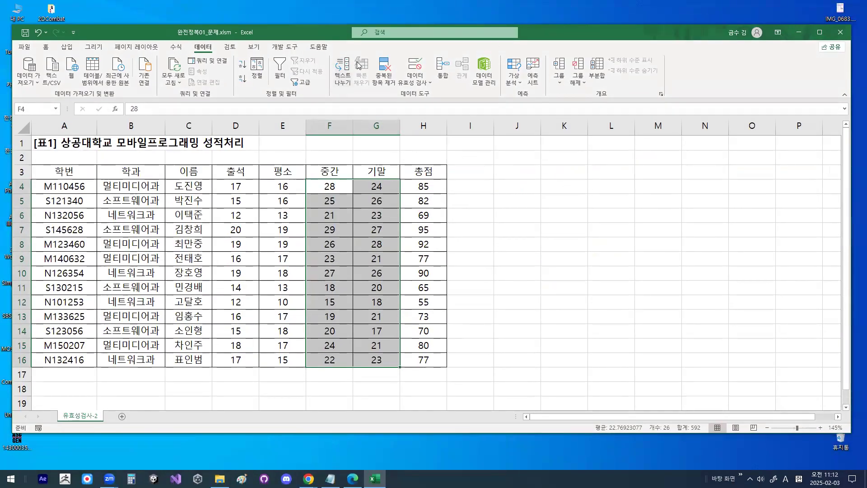
pyautogui.hotkey('ctrl', '1')
pyautogui.click(346, 241)
pyautogui.moveTo(429, 256)
pyautogui.mouseDown()
pyautogui.moveTo(351, 214)
pyautogui.moveTo(413, 274)
pyautogui.mouseUp()
pyautogui.press('Escape')
pyautogui.hotkey('ctrl', '1')
pyautogui.click(218, 59)
pyautogui.moveTo(223, 61)
pyautogui.mouseDown()
pyautogui.moveTo(185, 73)
pyautogui.moveTo(220, 62)
pyautogui.mouseUp()
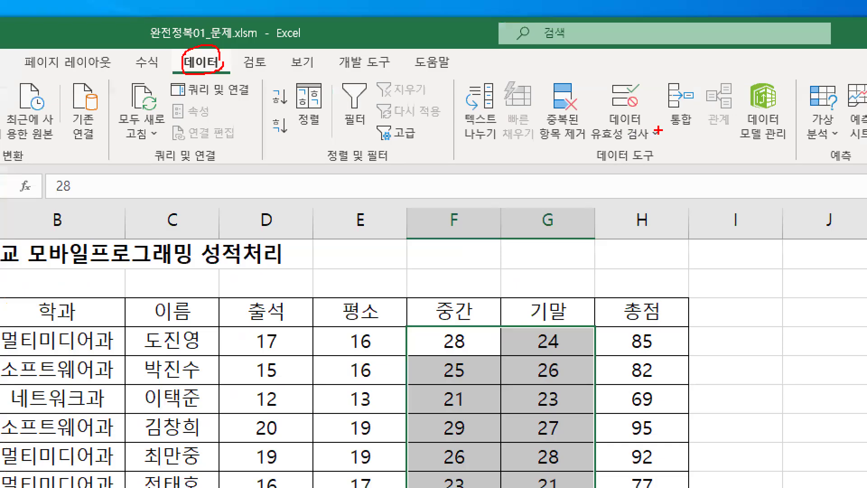
pyautogui.moveTo(665, 133)
pyautogui.mouseDown()
pyautogui.moveTo(590, 131)
pyautogui.moveTo(646, 77)
pyautogui.moveTo(660, 124)
pyautogui.mouseUp()
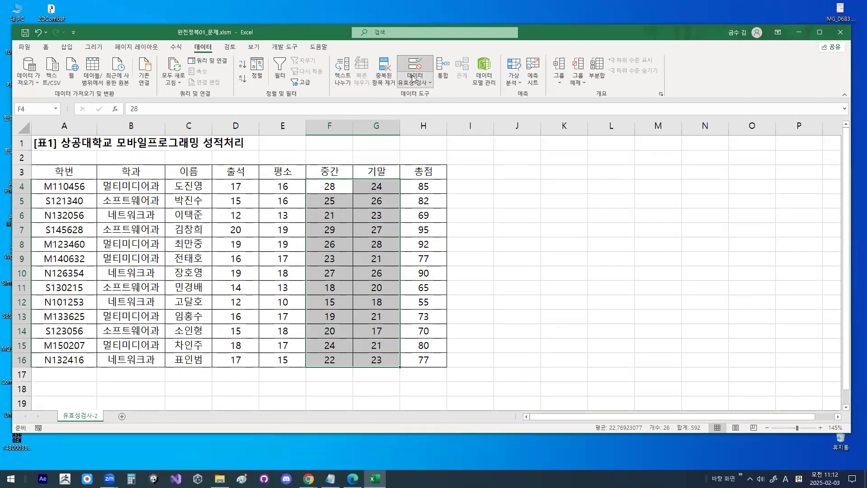
# - Start a data validation rule for the selected scores that allows only whole numbers (정수)
pyautogui.click(421, 85)
pyautogui.click(421, 102)
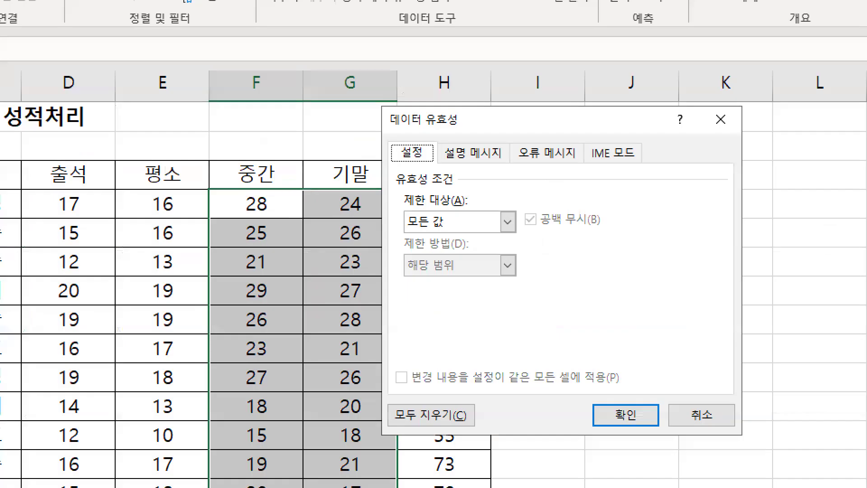
pyautogui.moveTo(387, 119); pyautogui.dragTo(393, 116)
pyautogui.moveTo(418, 165); pyautogui.dragTo(415, 152)
pyautogui.moveTo(398, 204); pyautogui.dragTo(460, 203)
pyautogui.moveTo(224, 222)
pyautogui.mouseDown()
pyautogui.moveTo(244, 230)
pyautogui.moveTo(271, 190)
pyautogui.mouseUp()
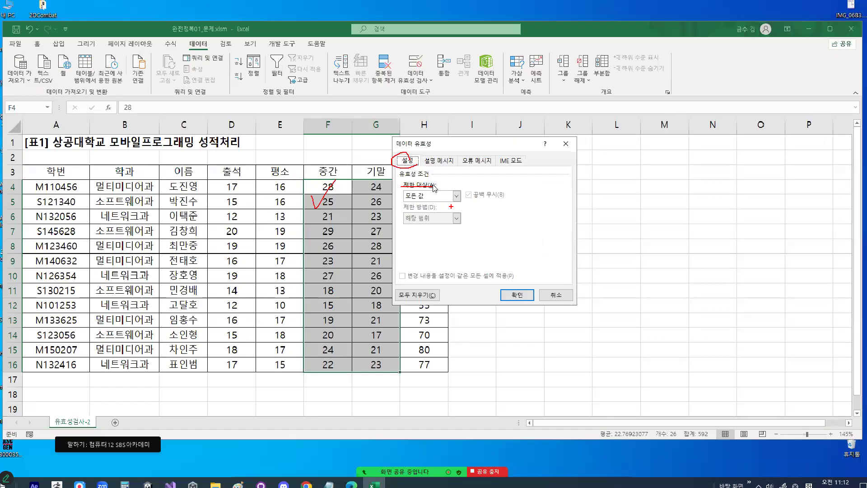
pyautogui.click(440, 195)
pyautogui.click(426, 207)
pyautogui.moveTo(438, 192); pyautogui.dragTo(428, 195)
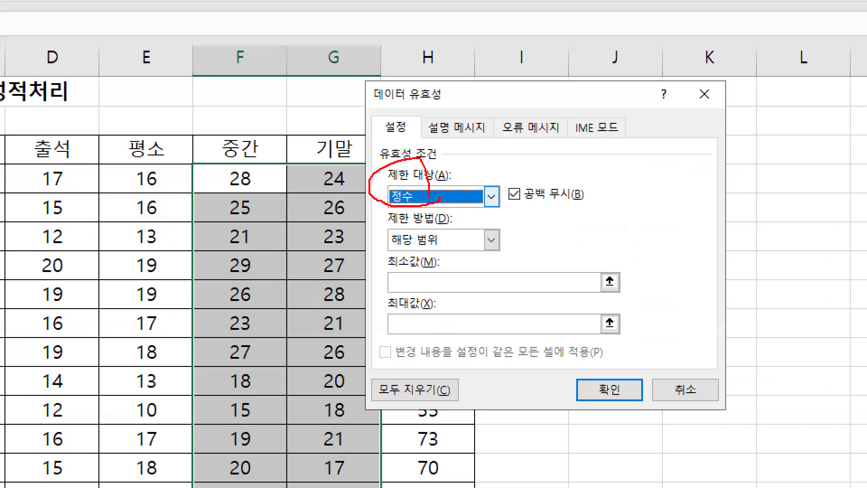
# - Limit the whole numbers to the 해당 범위 condition with a minimum of 0 and a maximum of 30
pyautogui.moveTo(437, 239)
pyautogui.mouseDown()
pyautogui.moveTo(415, 254)
pyautogui.moveTo(379, 228)
pyautogui.moveTo(450, 251)
pyautogui.mouseUp()
pyautogui.moveTo(213, 181)
pyautogui.mouseDown()
pyautogui.moveTo(221, 233)
pyautogui.moveTo(213, 178)
pyautogui.mouseUp()
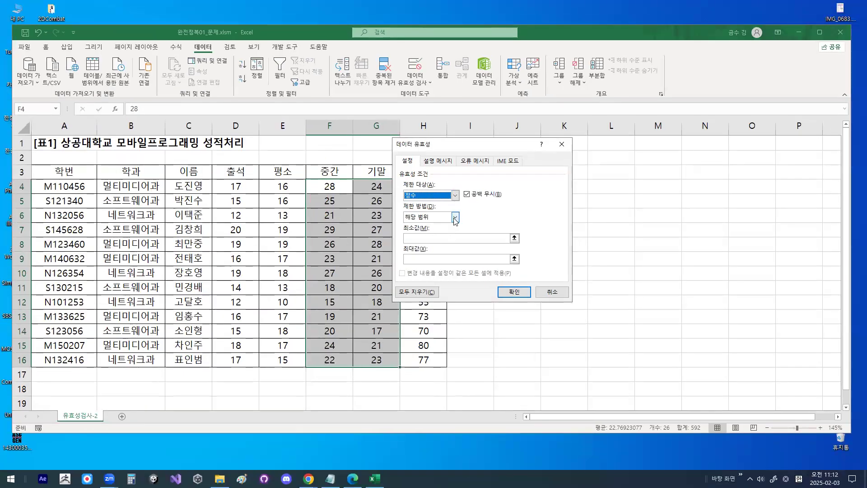
pyautogui.click(418, 240)
pyautogui.moveTo(426, 214)
pyautogui.mouseDown()
pyautogui.moveTo(405, 220)
pyautogui.moveTo(422, 211)
pyautogui.mouseUp()
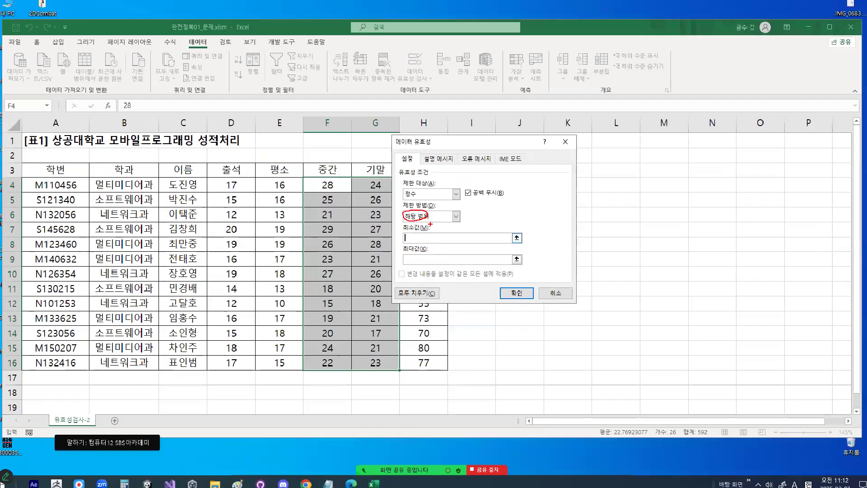
pyautogui.write('0')
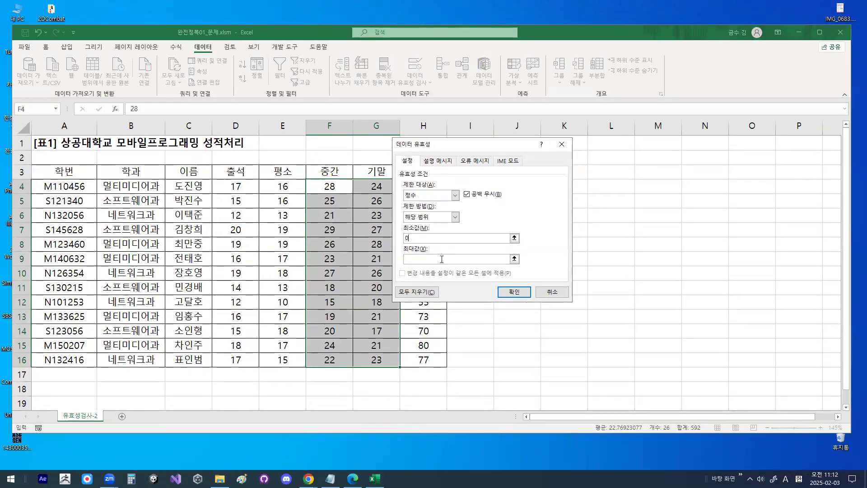
pyautogui.write('30')
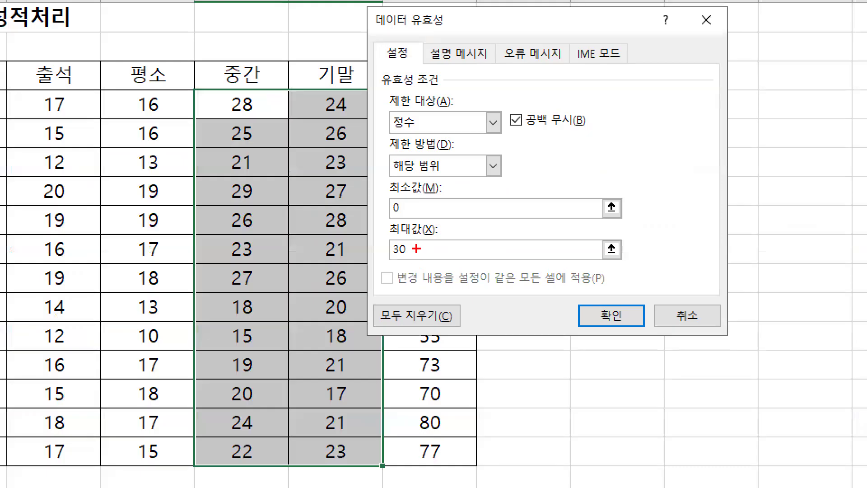
pyautogui.moveTo(420, 257)
pyautogui.mouseDown()
pyautogui.moveTo(411, 268)
pyautogui.moveTo(392, 246)
pyautogui.moveTo(418, 233)
pyautogui.mouseUp()
pyautogui.moveTo(418, 201); pyautogui.dragTo(421, 248)
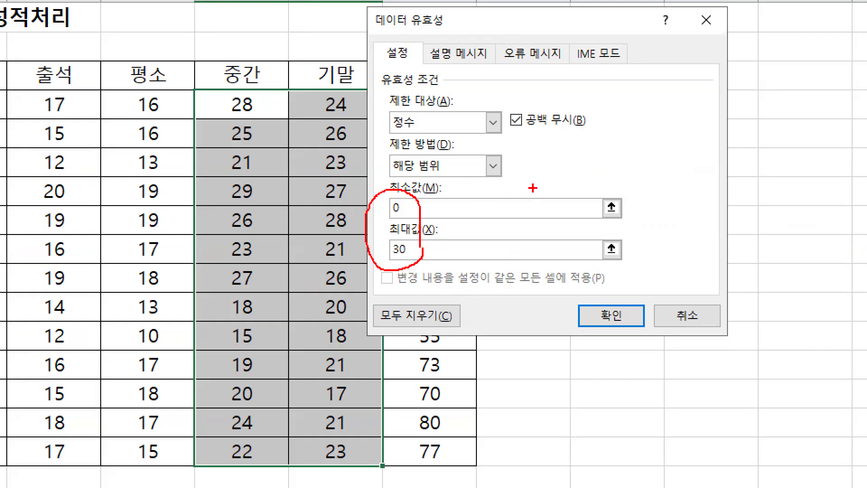
pyautogui.moveTo(256, 110); pyautogui.dragTo(299, 64)
pyautogui.moveTo(437, 173)
pyautogui.mouseDown()
pyautogui.moveTo(410, 152)
pyautogui.moveTo(429, 171)
pyautogui.mouseUp()
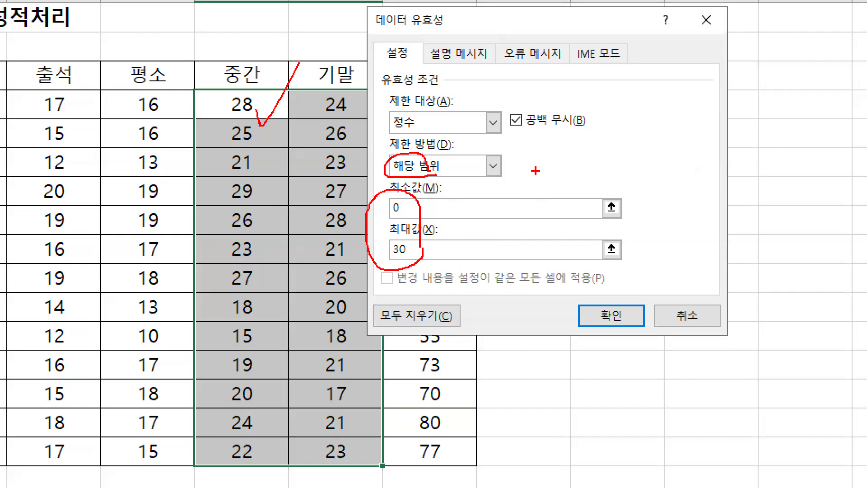
pyautogui.moveTo(555, 132)
pyautogui.mouseDown()
pyautogui.moveTo(549, 167)
pyautogui.moveTo(580, 147)
pyautogui.mouseUp()
pyautogui.moveTo(228, 156)
pyautogui.mouseDown()
pyautogui.moveTo(228, 201)
pyautogui.moveTo(239, 164)
pyautogui.mouseUp()
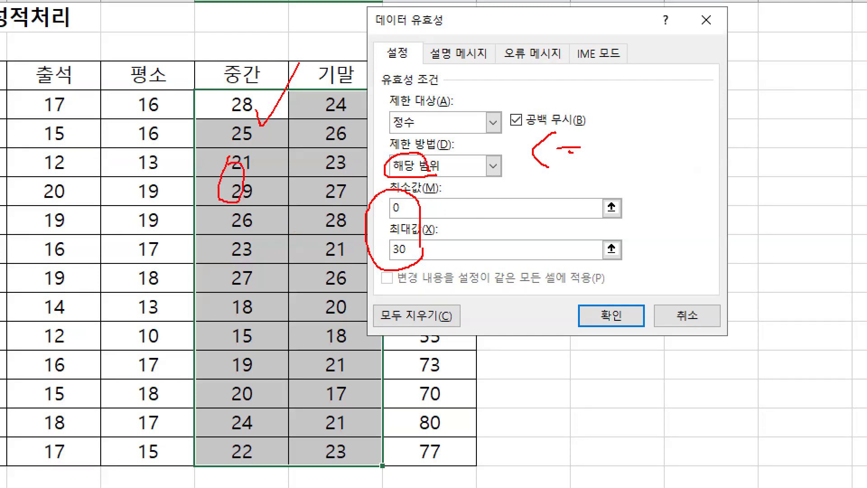
pyautogui.press('Escape')
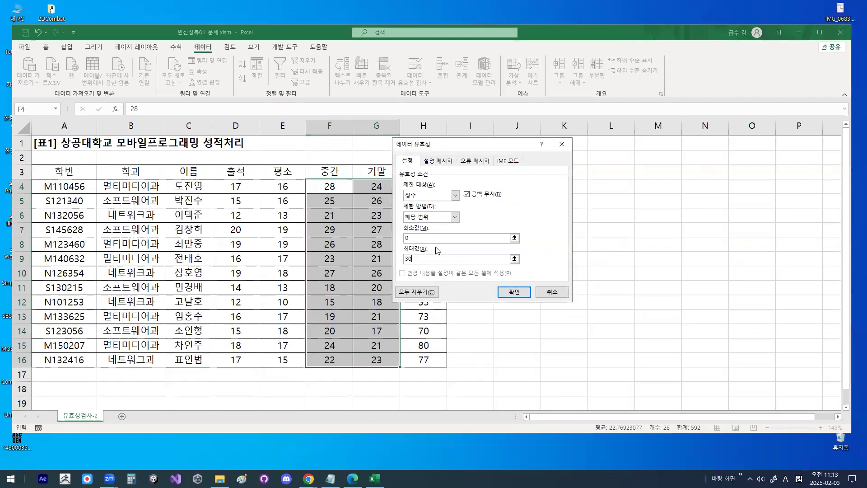
# - Give the validation rule's input message (설명 메시지) the title 입력범위
pyautogui.click(438, 161)
pyautogui.hotkey('ctrl', '1')
pyautogui.moveTo(456, 155)
pyautogui.mouseDown()
pyautogui.moveTo(429, 146)
pyautogui.moveTo(450, 156)
pyautogui.mouseUp()
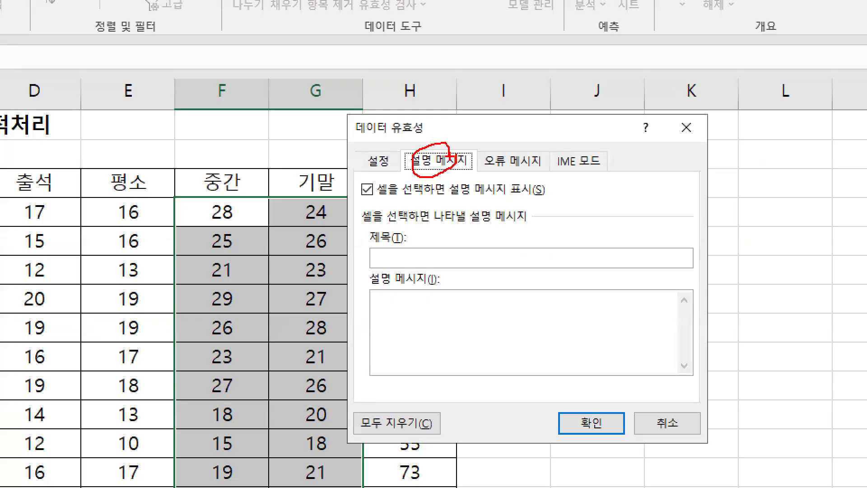
pyautogui.press('Escape')
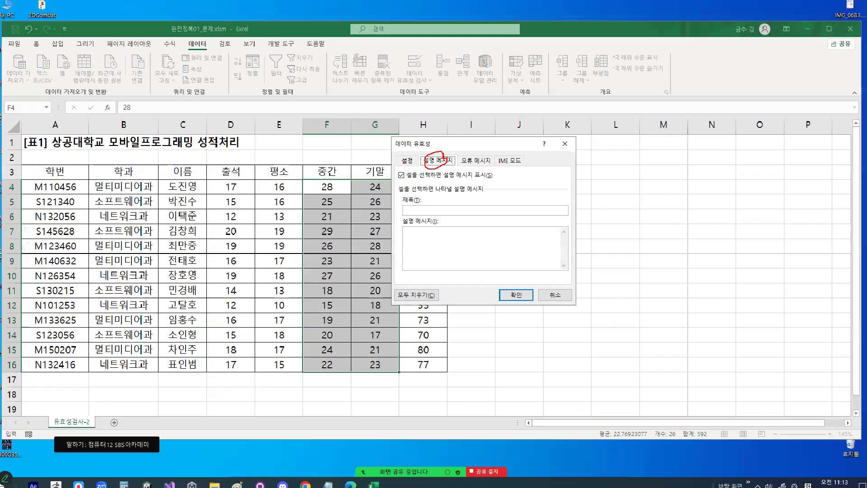
pyautogui.click(429, 210)
pyautogui.hotkey('ctrl', '1')
pyautogui.moveTo(410, 194)
pyautogui.mouseDown()
pyautogui.moveTo(403, 170)
pyautogui.moveTo(412, 195)
pyautogui.mouseUp()
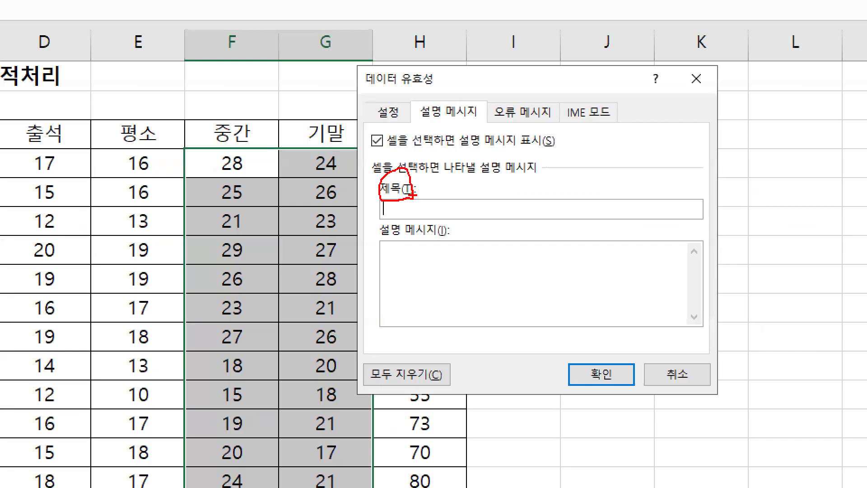
pyautogui.press('Escape')
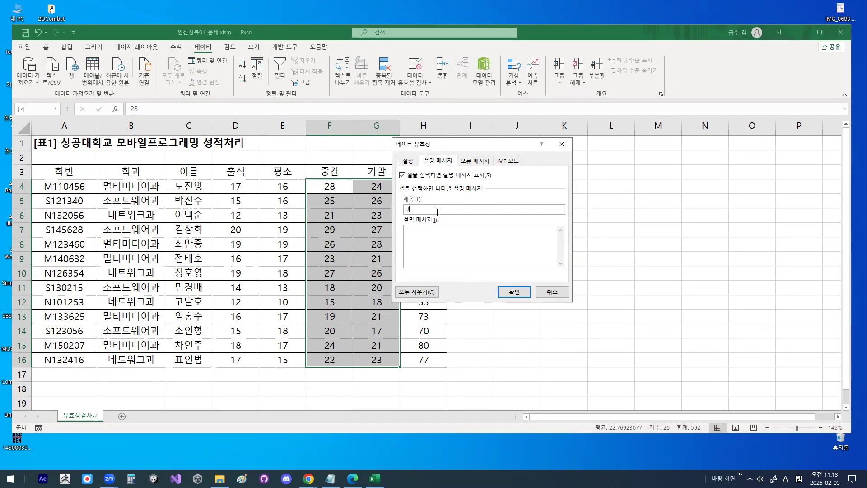
pyautogui.press('Hangul')
pyautogui.write('입력범위')
# - Set the rule's input message text (설명 메시지) to 0~30 under the 입력범위 title
pyautogui.click(423, 243)
pyautogui.hotkey('ctrl', '1')
pyautogui.click(417, 241)
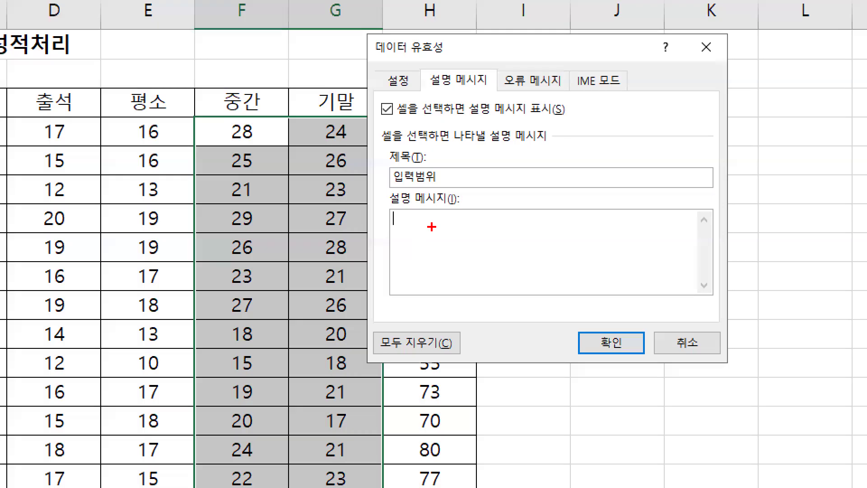
pyautogui.moveTo(481, 261)
pyautogui.mouseDown()
pyautogui.moveTo(392, 231)
pyautogui.moveTo(482, 283)
pyautogui.mouseUp()
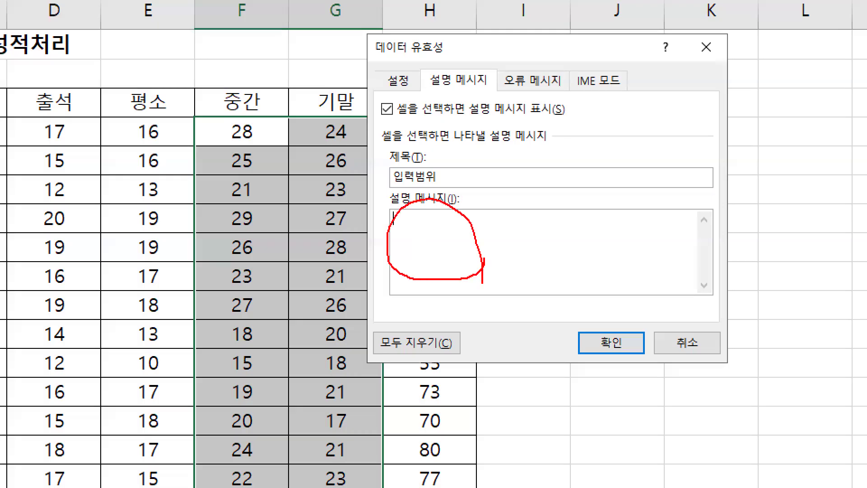
pyautogui.moveTo(457, 182)
pyautogui.mouseDown()
pyautogui.moveTo(436, 190)
pyautogui.moveTo(440, 144)
pyautogui.moveTo(450, 181)
pyautogui.mouseUp()
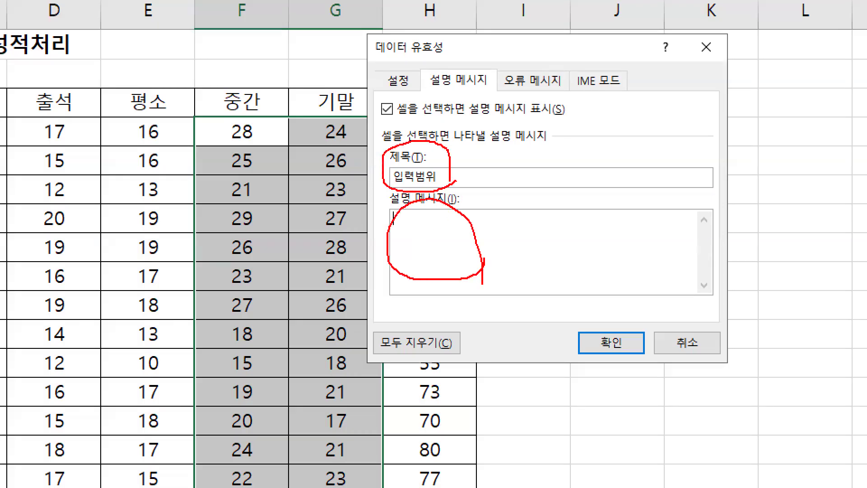
pyautogui.press('Escape')
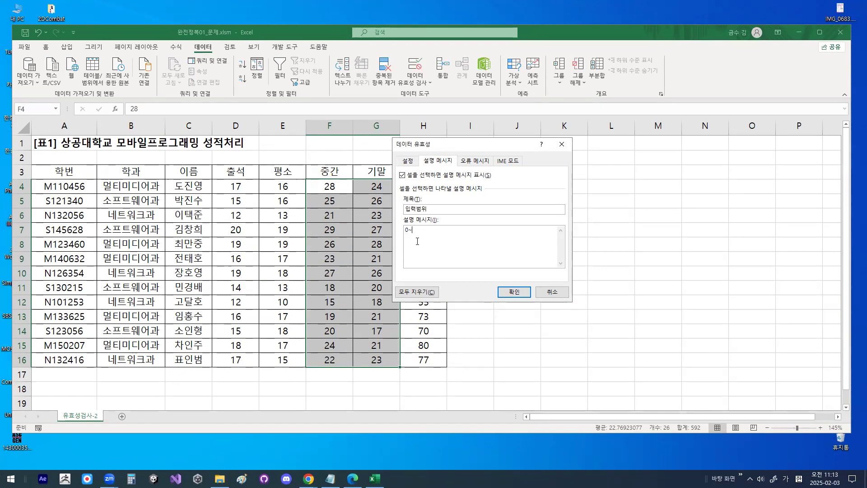
pyautogui.hotkey('ctrl', '1')
pyautogui.moveTo(423, 234)
pyautogui.mouseDown()
pyautogui.moveTo(401, 233)
pyautogui.moveTo(422, 229)
pyautogui.mouseUp()
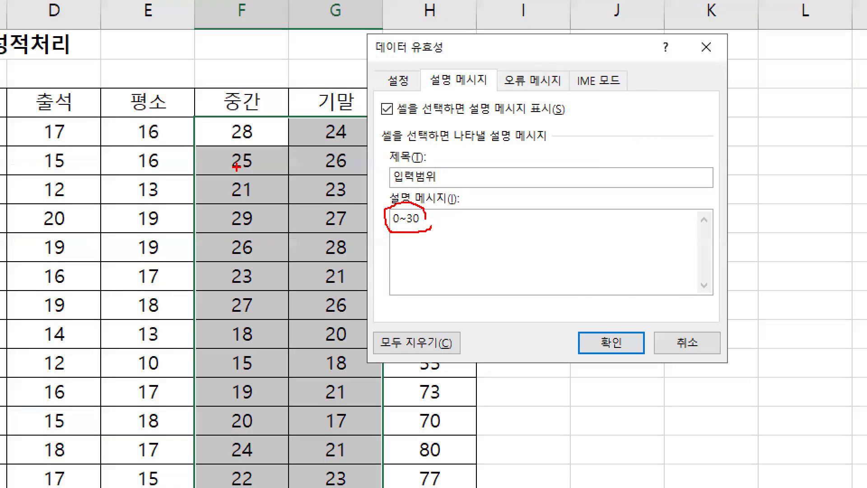
pyautogui.press('Escape')
# - Set the error alert (오류 메시지) style of the validation rule to 경고
pyautogui.click(478, 161)
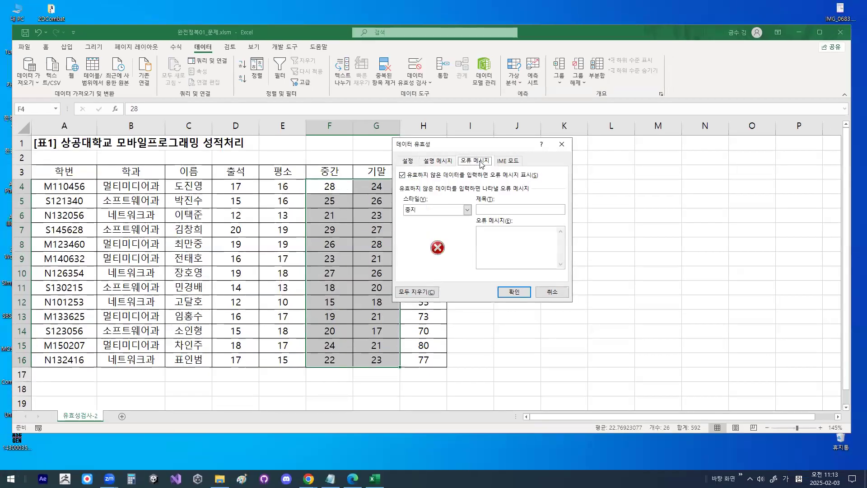
pyautogui.hotkey('ctrl', '1')
pyautogui.moveTo(488, 158)
pyautogui.mouseDown()
pyautogui.moveTo(476, 168)
pyautogui.moveTo(486, 153)
pyautogui.mouseUp()
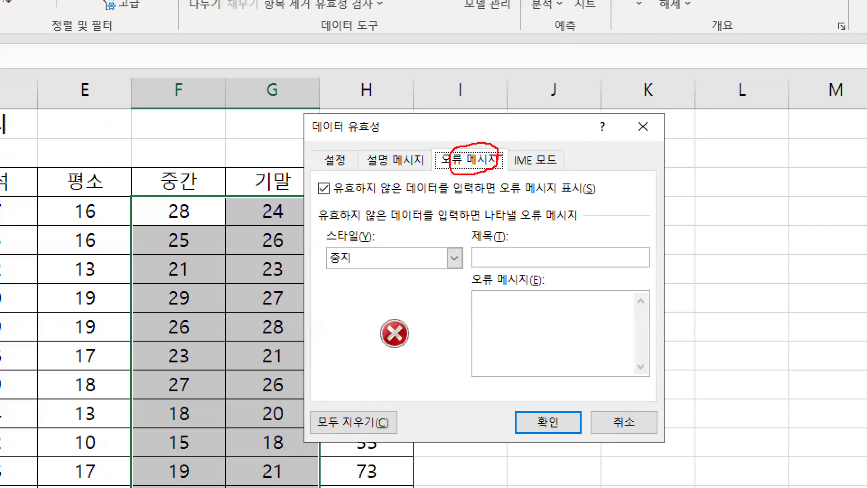
pyautogui.moveTo(355, 269)
pyautogui.mouseDown()
pyautogui.moveTo(328, 270)
pyautogui.moveTo(357, 227)
pyautogui.mouseUp()
pyautogui.press('Escape')
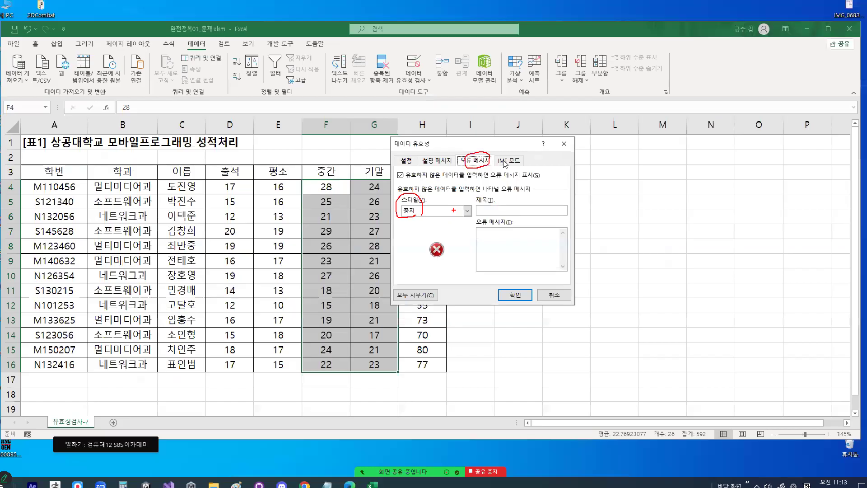
pyautogui.click(467, 210)
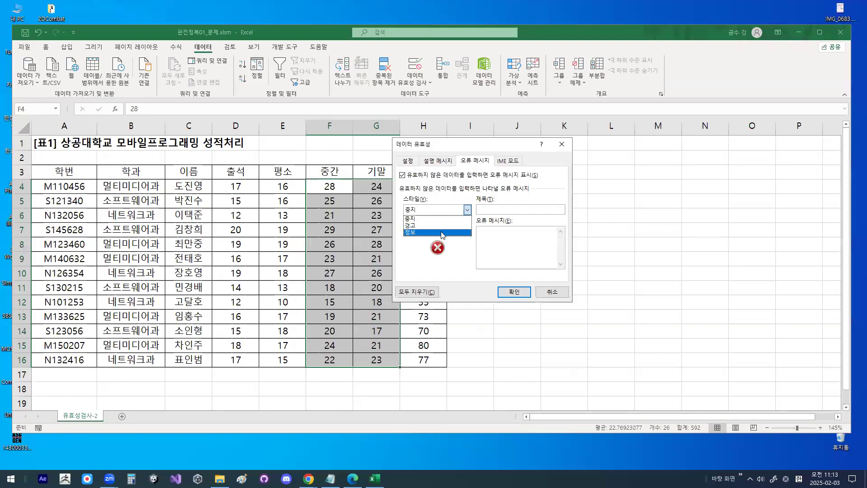
pyautogui.click(420, 225)
pyautogui.hotkey('ctrl', '1')
pyautogui.moveTo(429, 212); pyautogui.dragTo(431, 211)
pyautogui.moveTo(517, 192); pyautogui.dragTo(543, 169)
pyautogui.press('Escape')
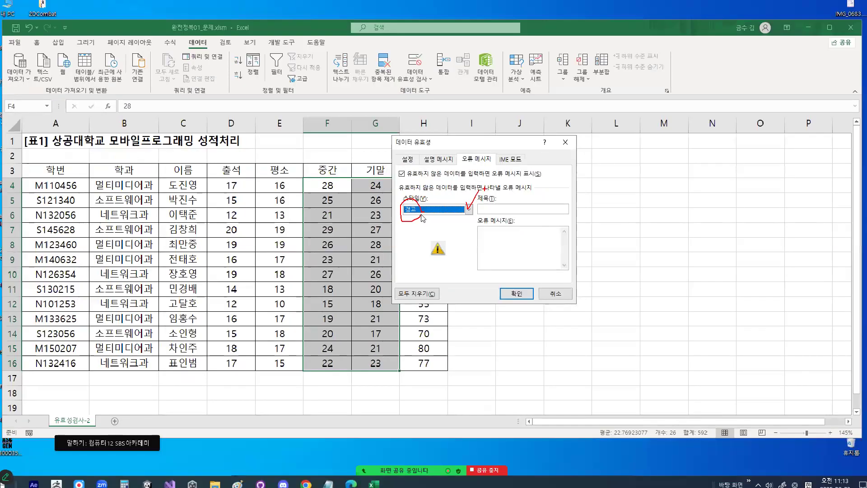
pyautogui.click(469, 209)
pyautogui.click(467, 209)
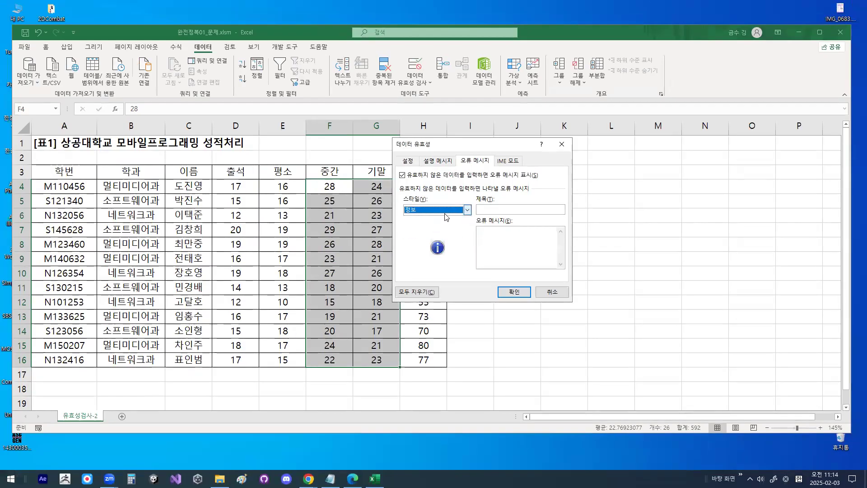
pyautogui.click(436, 225)
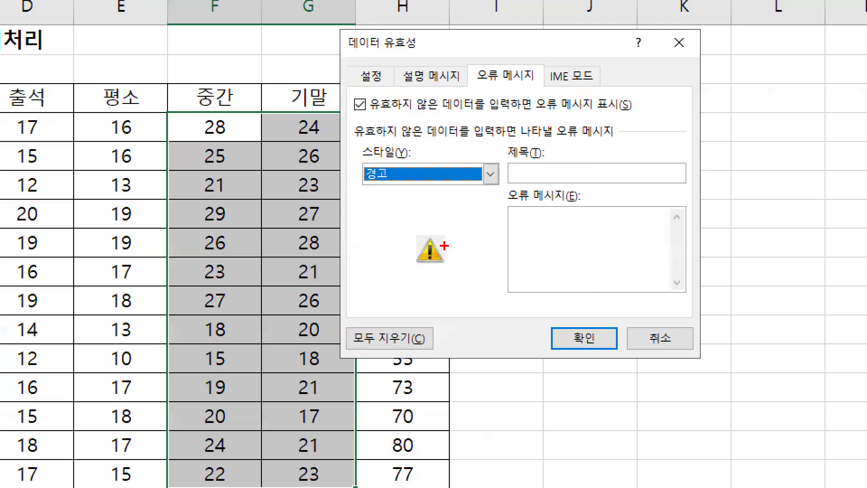
pyautogui.moveTo(445, 245)
pyautogui.mouseDown()
pyautogui.moveTo(434, 230)
pyautogui.moveTo(461, 275)
pyautogui.mouseUp()
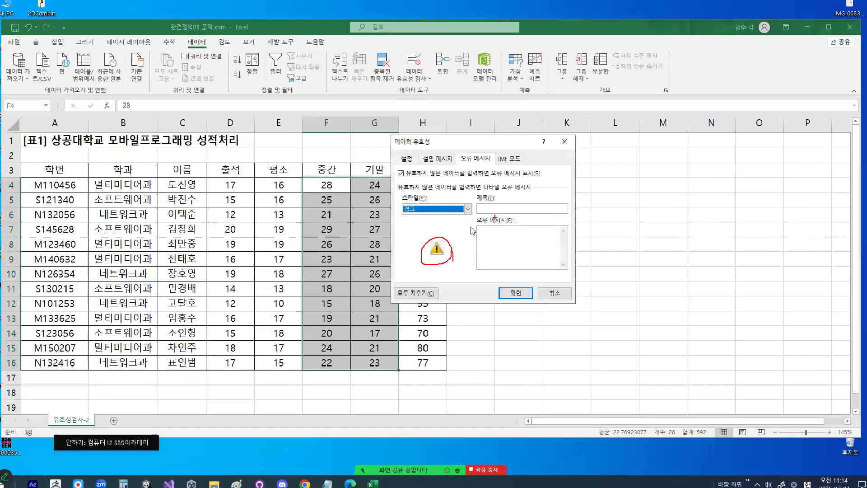
# - Give the validation rule's error alert the title 점수확인
pyautogui.click(556, 174)
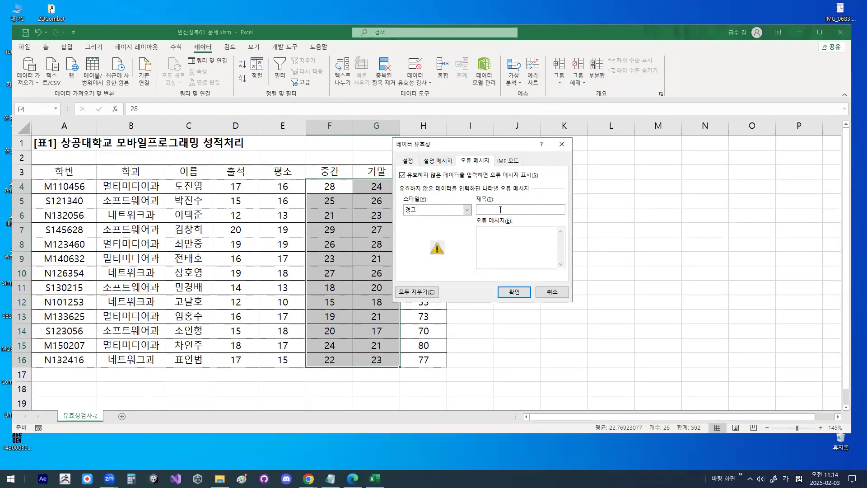
pyautogui.write('점수확인')
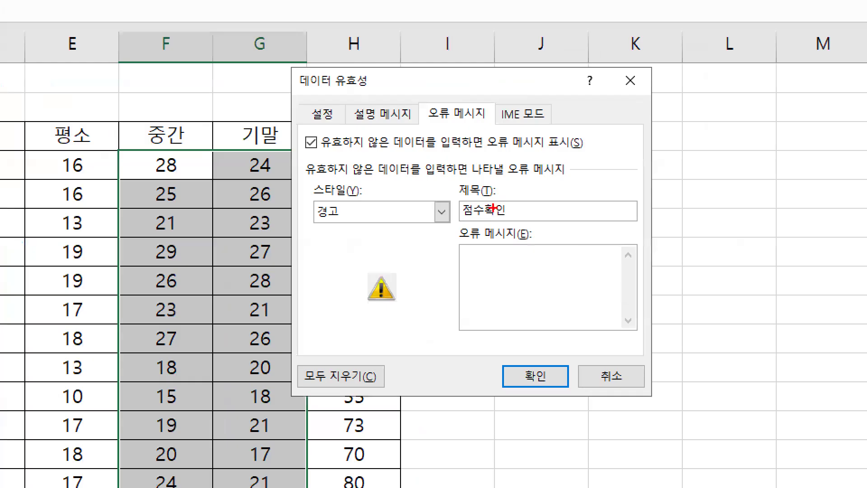
pyautogui.moveTo(507, 208)
pyautogui.mouseDown()
pyautogui.moveTo(474, 202)
pyautogui.moveTo(519, 194)
pyautogui.mouseUp()
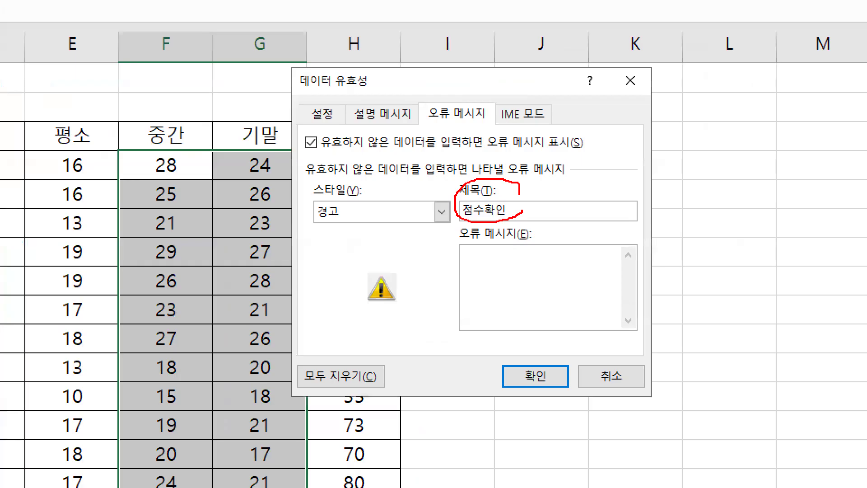
pyautogui.moveTo(514, 276)
pyautogui.mouseDown()
pyautogui.moveTo(470, 266)
pyautogui.moveTo(512, 273)
pyautogui.moveTo(514, 287)
pyautogui.mouseUp()
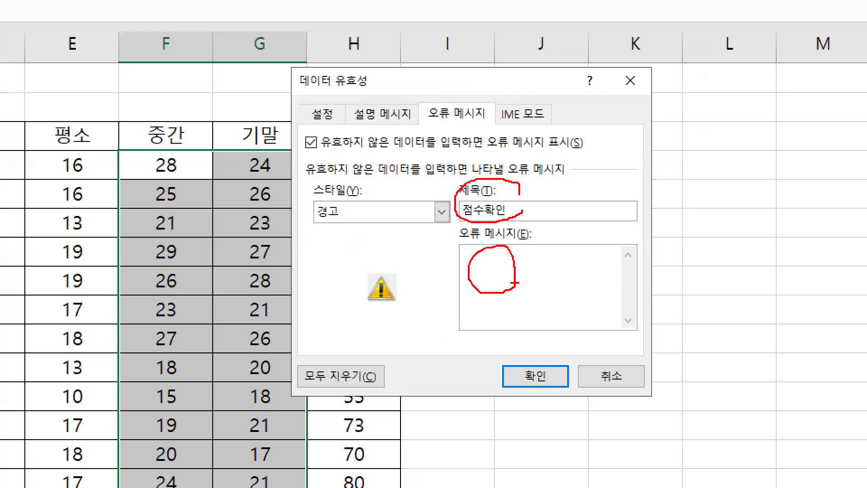
pyautogui.press('Escape')
# - Enter the error message 입력한 점수를 확인하세요. and apply the validation rule to the selected scores
pyautogui.click(500, 237)
pyautogui.write('입력한')
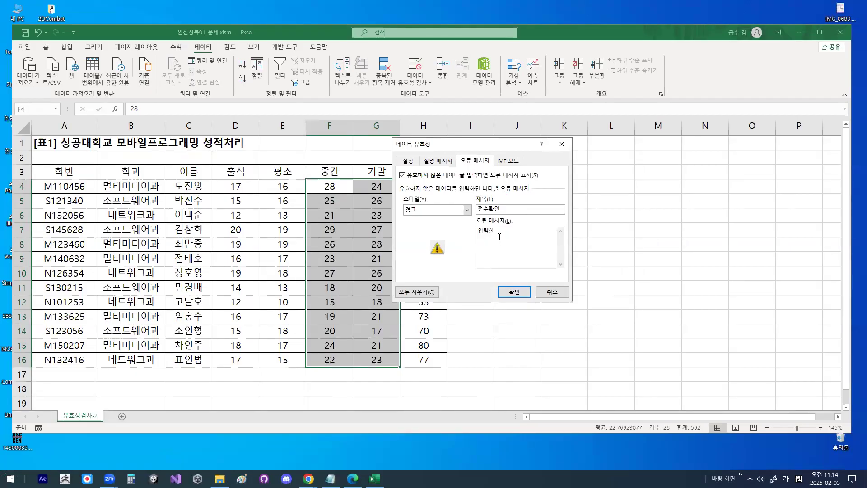
pyautogui.write(' ㅈ점ㅅ')
pyautogui.write('수를 ')
pyautogui.write('확인하세요.')
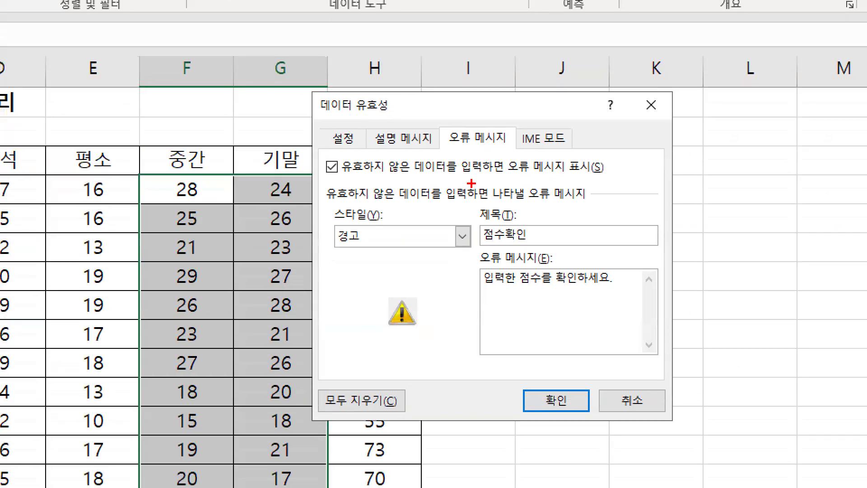
pyautogui.moveTo(349, 214); pyautogui.dragTo(415, 182)
pyautogui.moveTo(500, 207); pyautogui.dragTo(536, 170)
pyautogui.moveTo(577, 262); pyautogui.dragTo(638, 213)
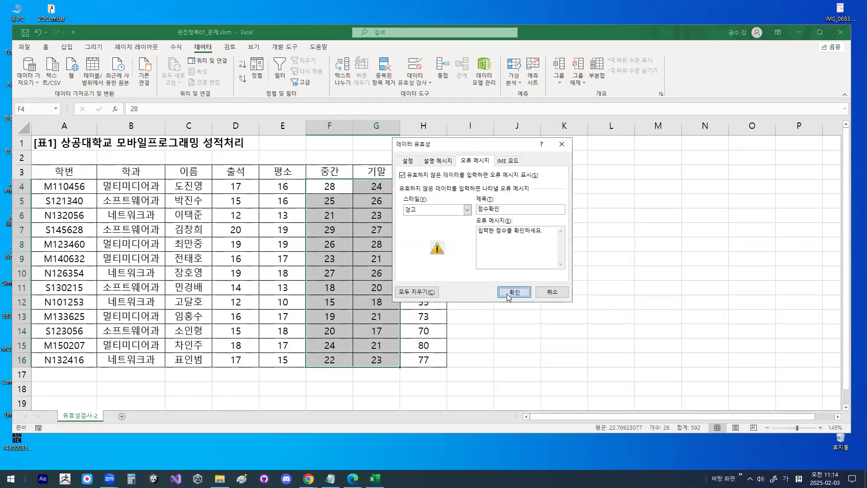
pyautogui.click(556, 400)
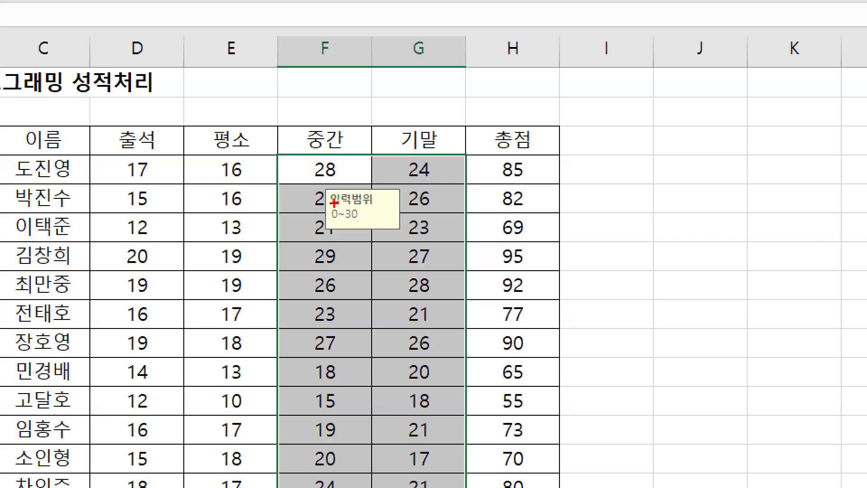
# - Test the validation rule by entering the out-of-range score 31 in F4, and cancel the entry
pyautogui.moveTo(368, 200)
pyautogui.mouseDown()
pyautogui.moveTo(359, 214)
pyautogui.moveTo(330, 194)
pyautogui.moveTo(391, 204)
pyautogui.mouseUp()
pyautogui.click(325, 172)
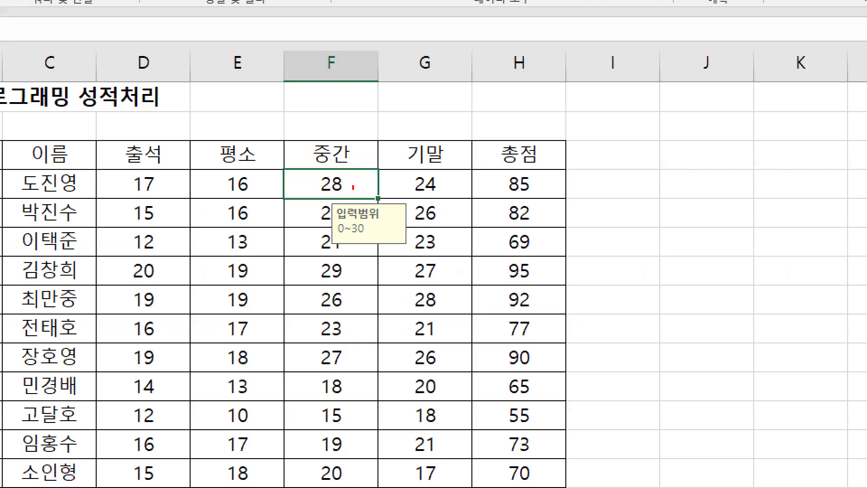
pyautogui.moveTo(353, 186); pyautogui.dragTo(319, 172)
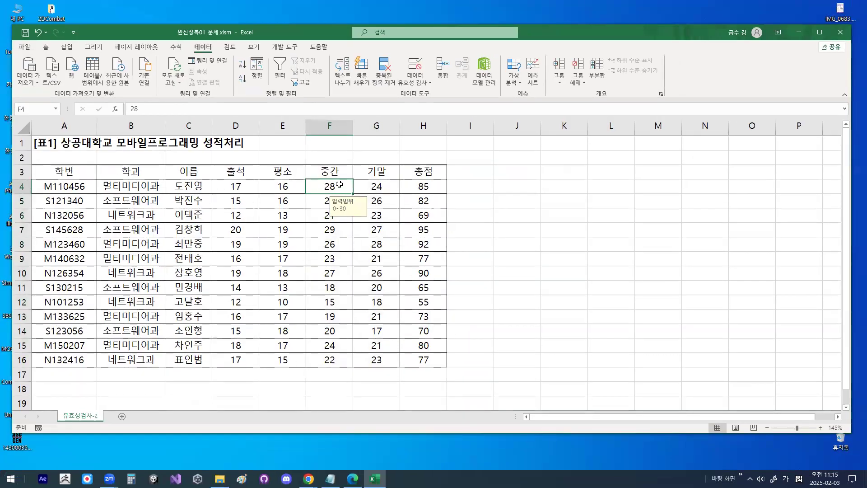
pyautogui.write('31')
pyautogui.press('Return')
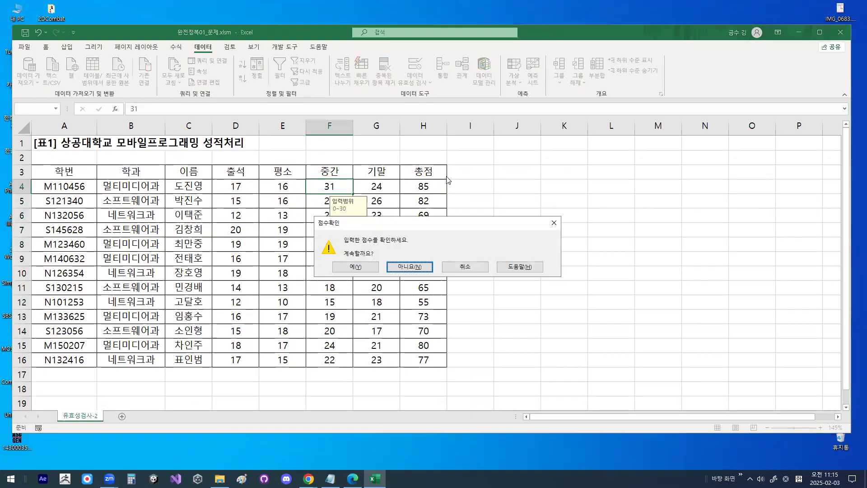
pyautogui.moveTo(451, 223); pyautogui.dragTo(524, 146)
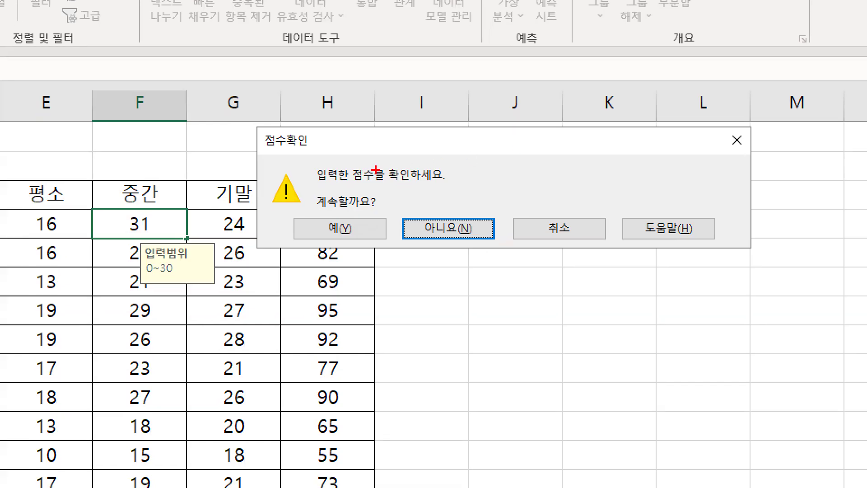
pyautogui.moveTo(304, 198)
pyautogui.mouseDown()
pyautogui.moveTo(287, 215)
pyautogui.moveTo(256, 185)
pyautogui.moveTo(308, 188)
pyautogui.moveTo(306, 211)
pyautogui.mouseUp()
pyautogui.moveTo(261, 154); pyautogui.dragTo(308, 154)
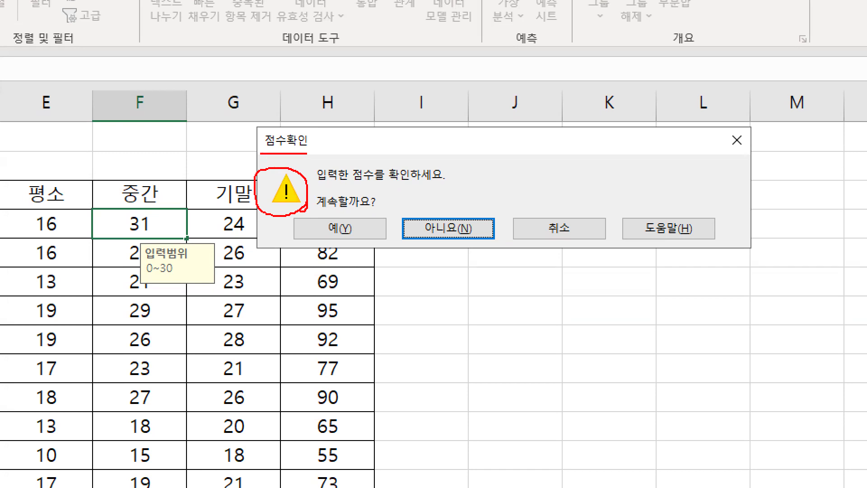
pyautogui.moveTo(320, 187); pyautogui.dragTo(454, 186)
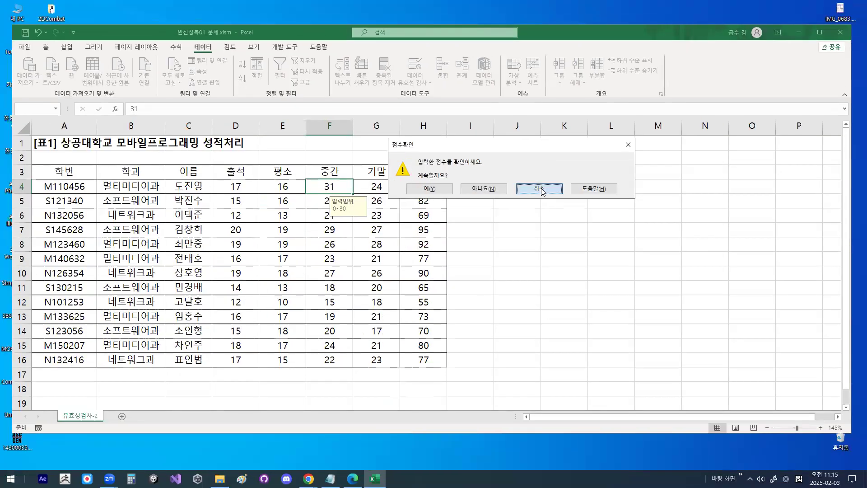
pyautogui.click(559, 228)
# - Review the input message, error alert and limit settings of the validation rule on F4:G16, and close them without changes
pyautogui.moveTo(329, 189); pyautogui.dragTo(363, 360)
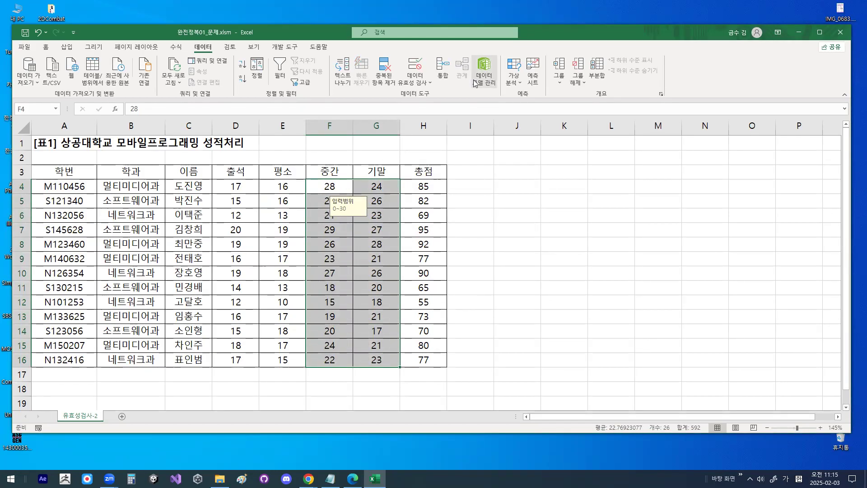
pyautogui.click(415, 82)
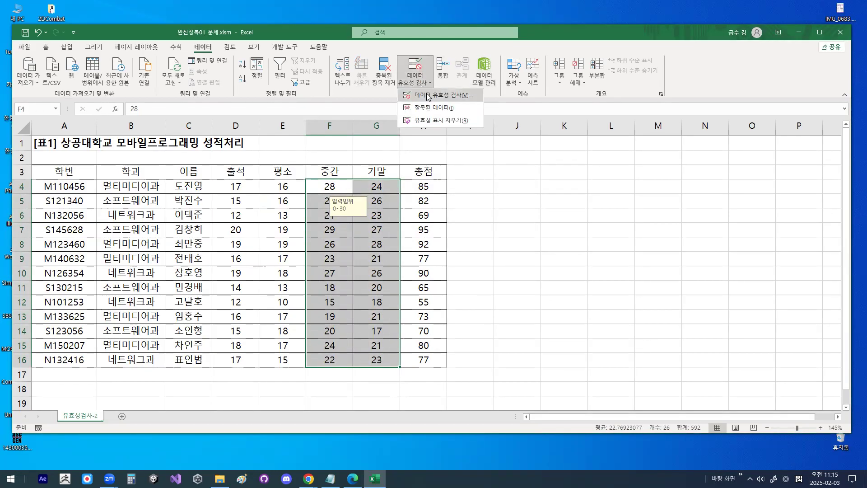
pyautogui.click(442, 108)
pyautogui.click(436, 161)
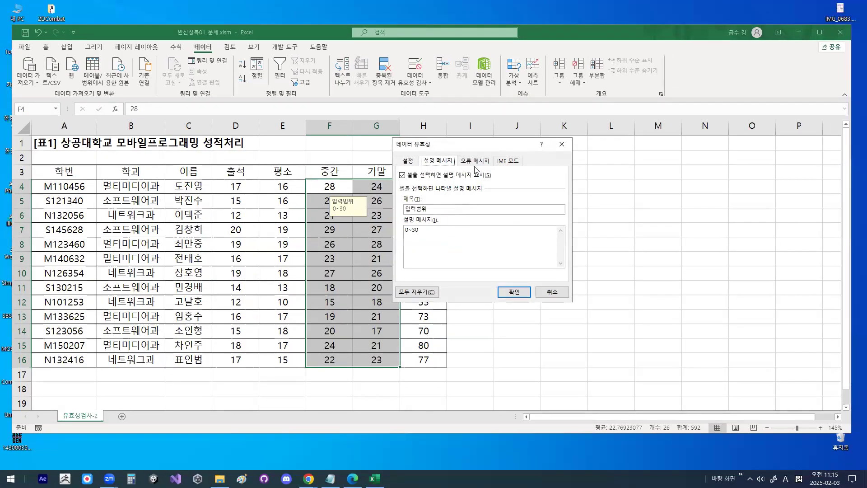
pyautogui.click(539, 96)
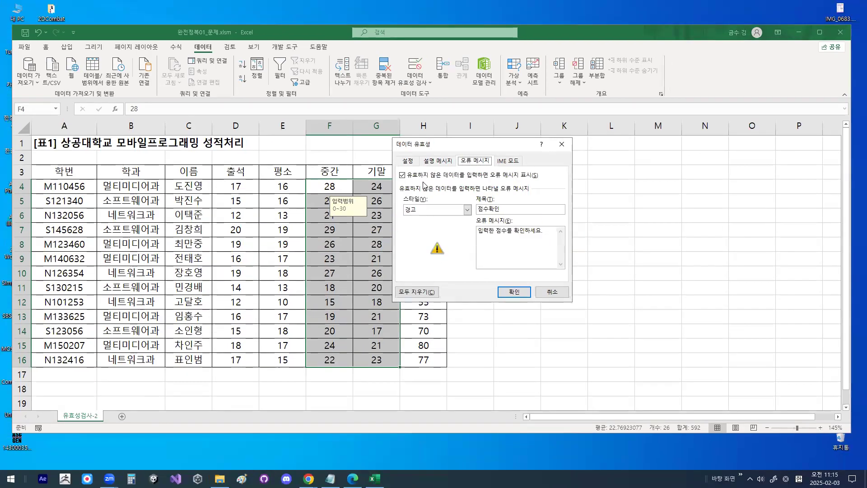
pyautogui.click(362, 110)
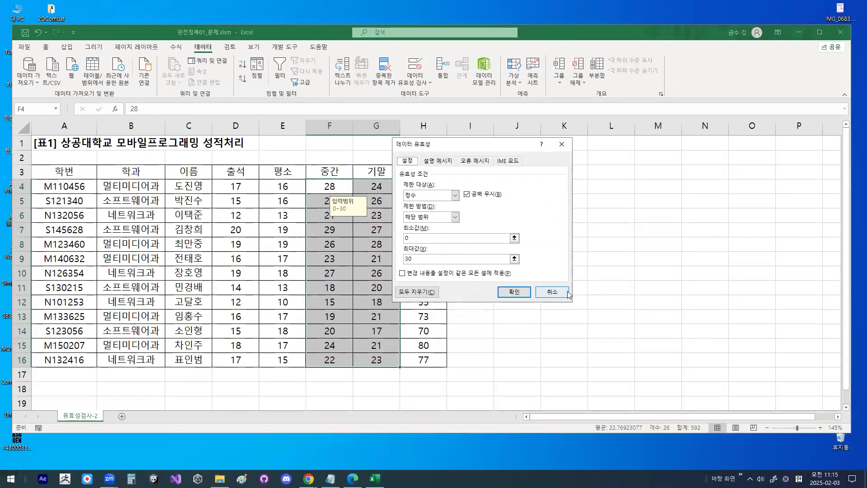
pyautogui.click(697, 344)
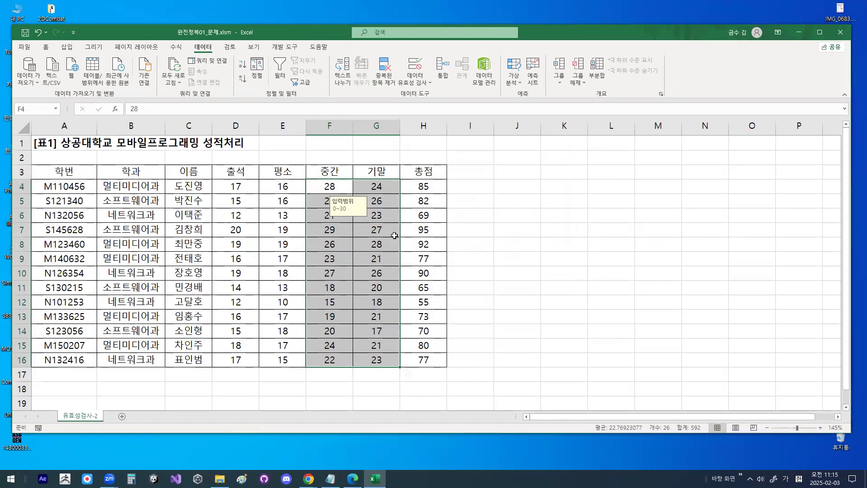
pyautogui.click(333, 186)
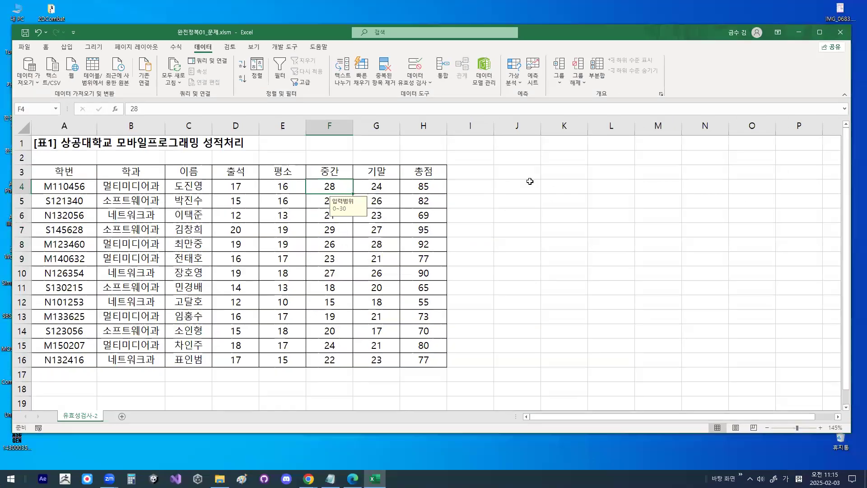
pyautogui.click(535, 181)
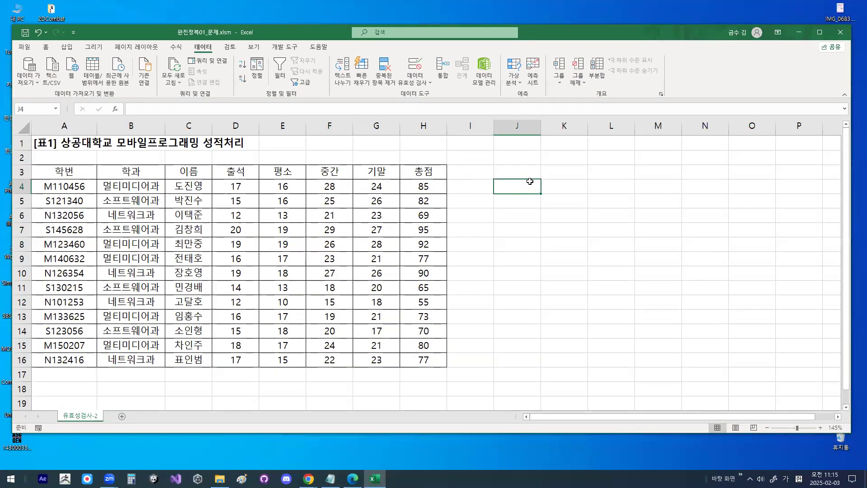
pyautogui.click(197, 196)
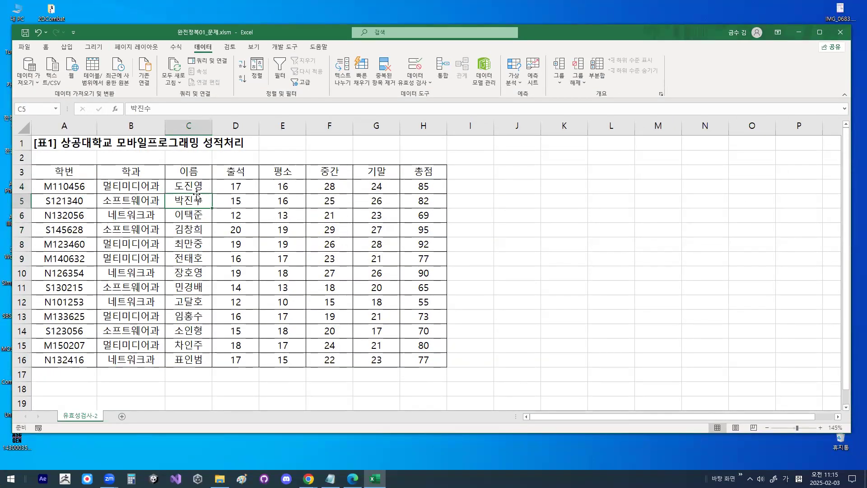
pyautogui.click(170, 188)
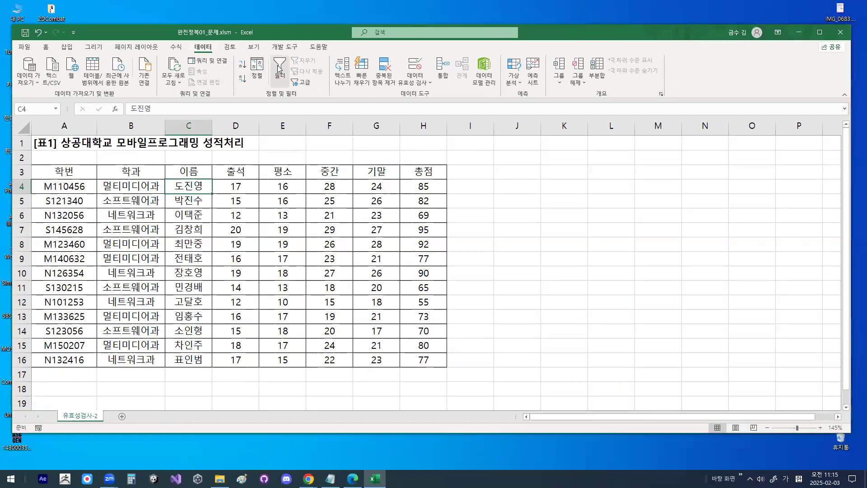
# - Turn on AutoFilter for the score table and view the department choices in the 학과 filter list
pyautogui.click(279, 66)
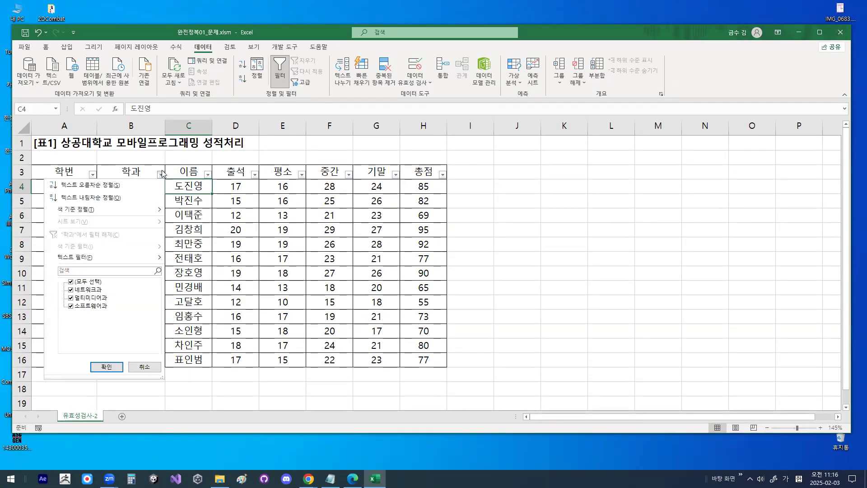
pyautogui.click(161, 174)
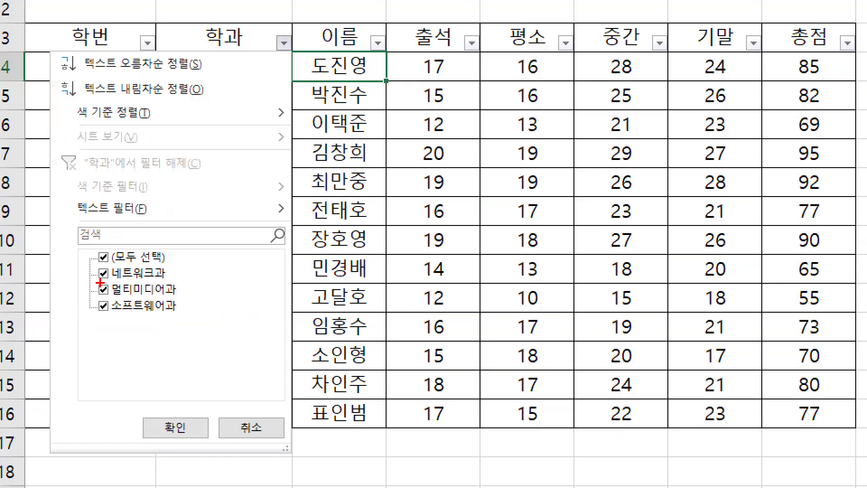
pyautogui.moveTo(109, 298); pyautogui.dragTo(180, 298)
pyautogui.moveTo(112, 318)
pyautogui.mouseDown()
pyautogui.moveTo(87, 314)
pyautogui.moveTo(112, 297)
pyautogui.mouseUp()
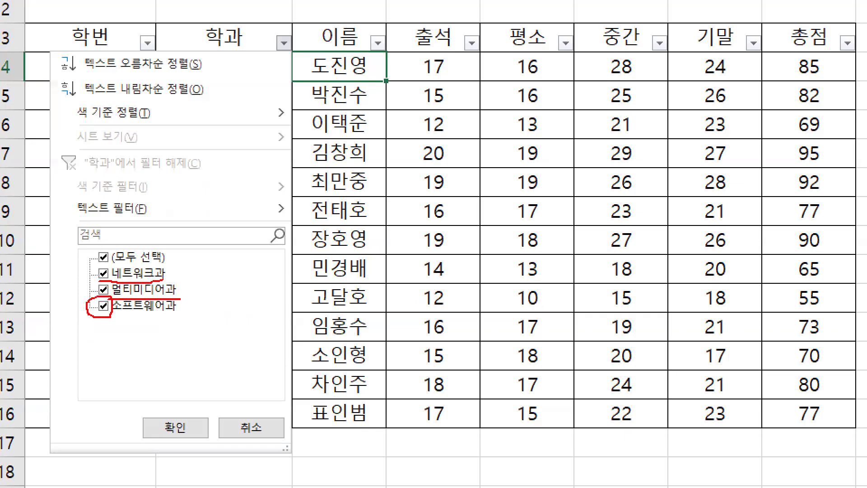
pyautogui.moveTo(113, 262)
pyautogui.mouseDown()
pyautogui.moveTo(113, 252)
pyautogui.moveTo(82, 315)
pyautogui.mouseUp()
pyautogui.moveTo(135, 306); pyautogui.dragTo(174, 254)
pyautogui.press('Escape')
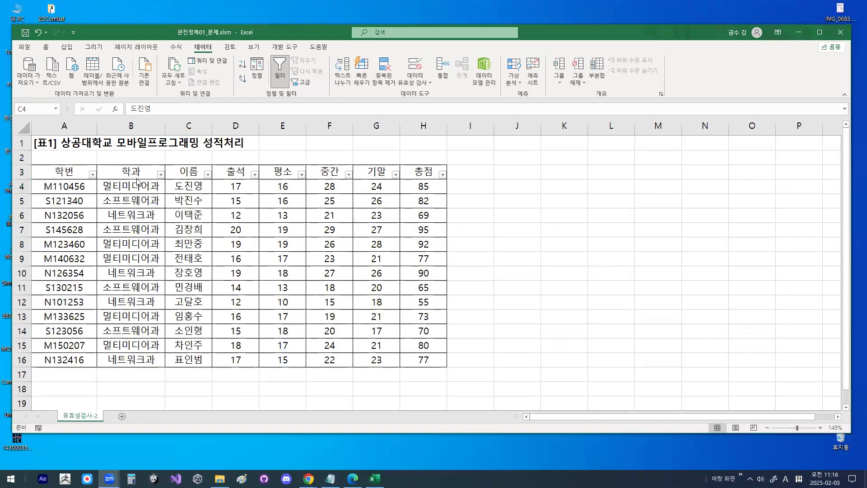
pyautogui.click(162, 176)
pyautogui.click(161, 175)
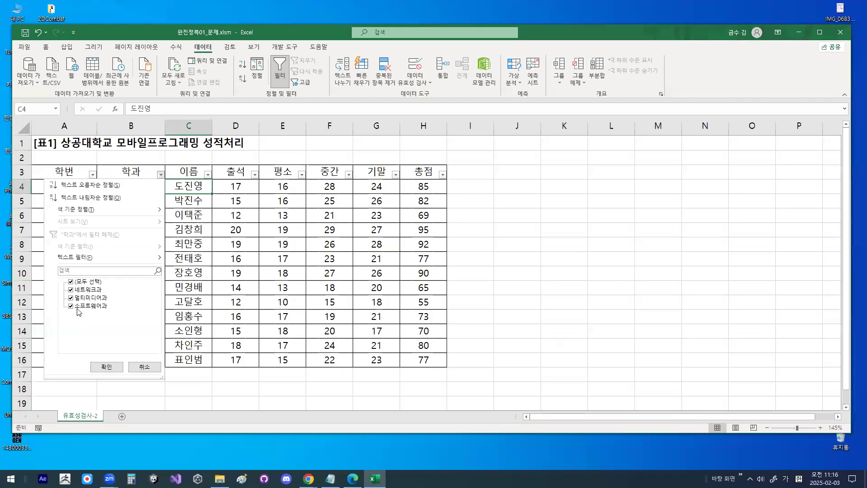
pyautogui.click(71, 282)
pyautogui.click(71, 306)
pyautogui.moveTo(68, 312); pyautogui.dragTo(108, 312)
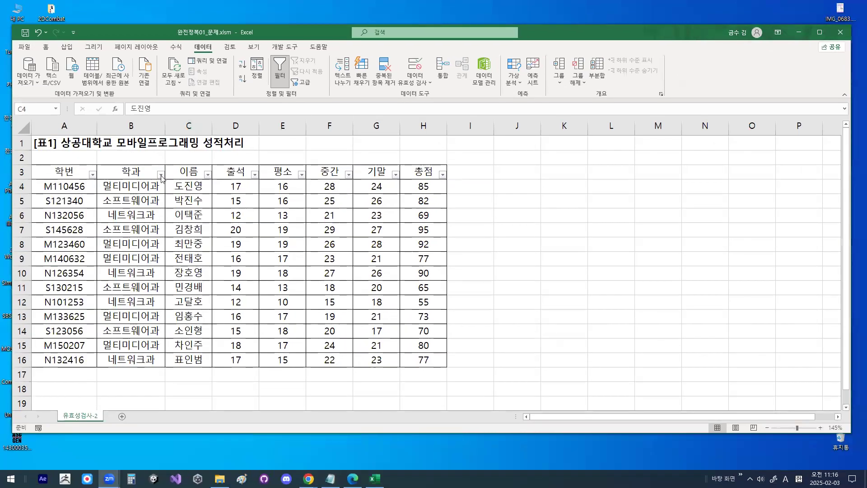
# - Filter the 학과 column to show only the 소프트웨어과 rows
pyautogui.click(164, 171)
pyautogui.click(165, 172)
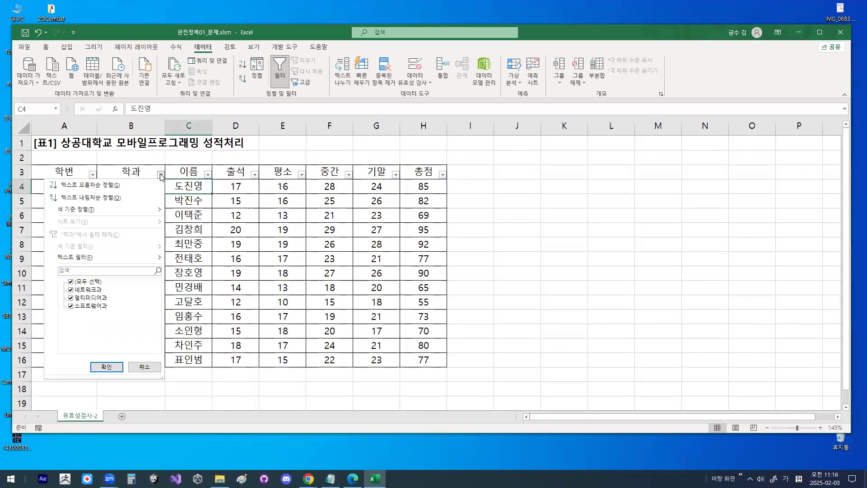
pyautogui.click(71, 282)
pyautogui.click(71, 306)
pyautogui.click(107, 366)
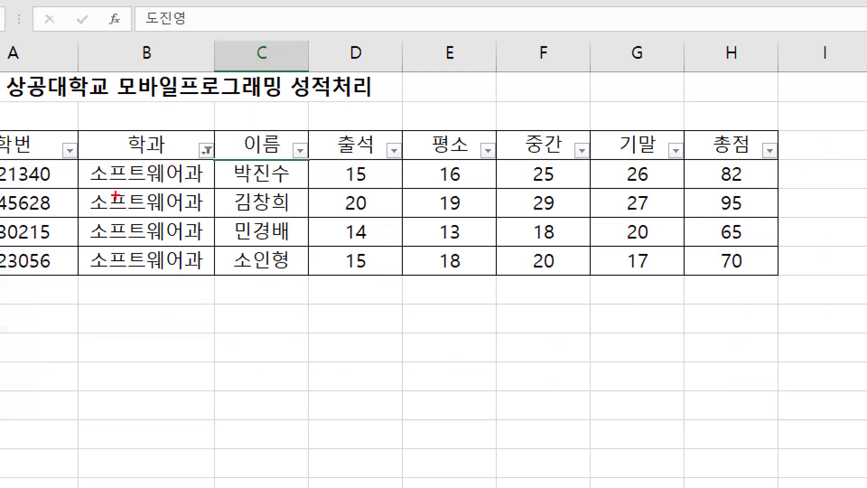
# - Examine the filtered rows in the 학과 column and the filter condition on its header
pyautogui.moveTo(162, 213)
pyautogui.mouseDown()
pyautogui.moveTo(122, 239)
pyautogui.moveTo(148, 220)
pyautogui.mouseUp()
pyautogui.moveTo(182, 170); pyautogui.dragTo(108, 275)
pyautogui.moveTo(138, 180); pyautogui.dragTo(192, 302)
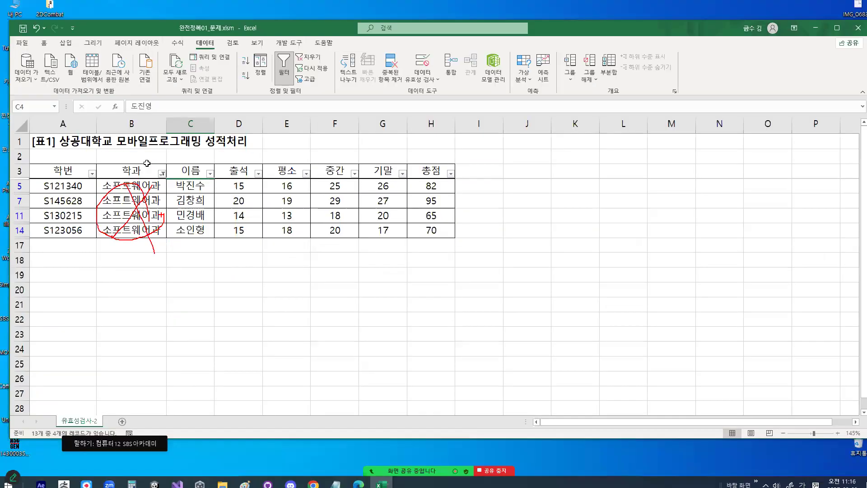
pyautogui.press('Escape')
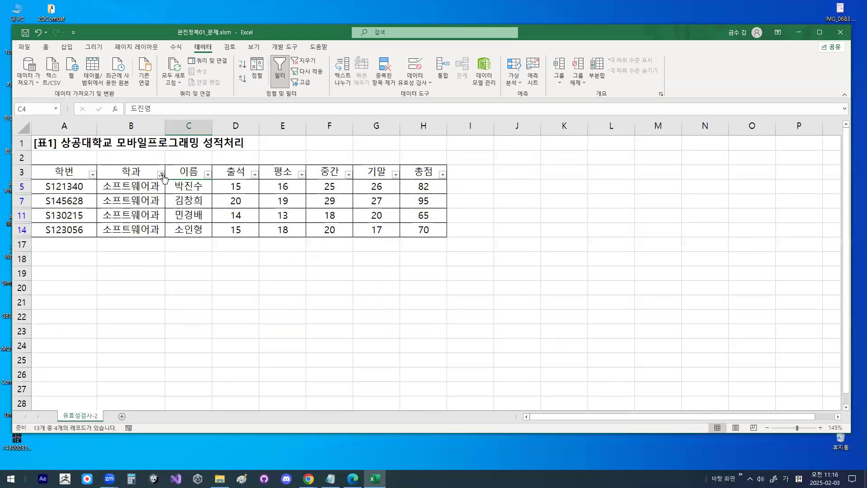
pyautogui.click(175, 167)
pyautogui.hotkey('ctrl', '1')
pyautogui.moveTo(172, 194)
pyautogui.mouseDown()
pyautogui.moveTo(120, 230)
pyautogui.moveTo(169, 200)
pyautogui.mouseUp()
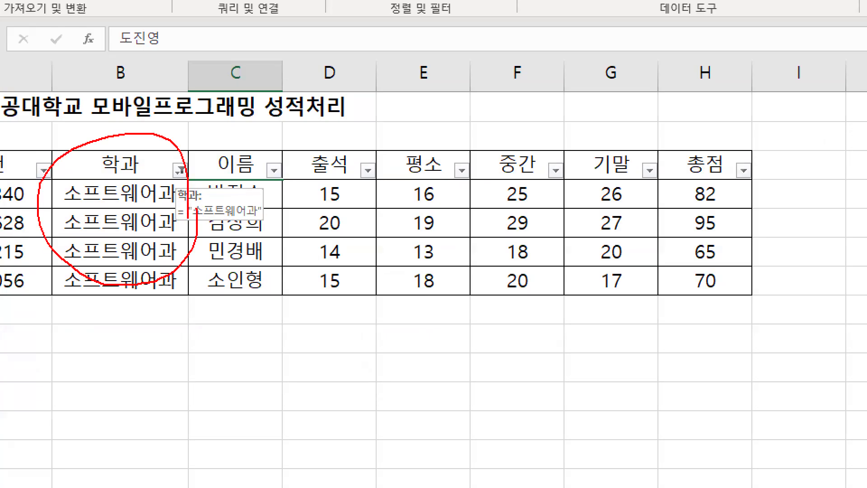
pyautogui.press('Escape')
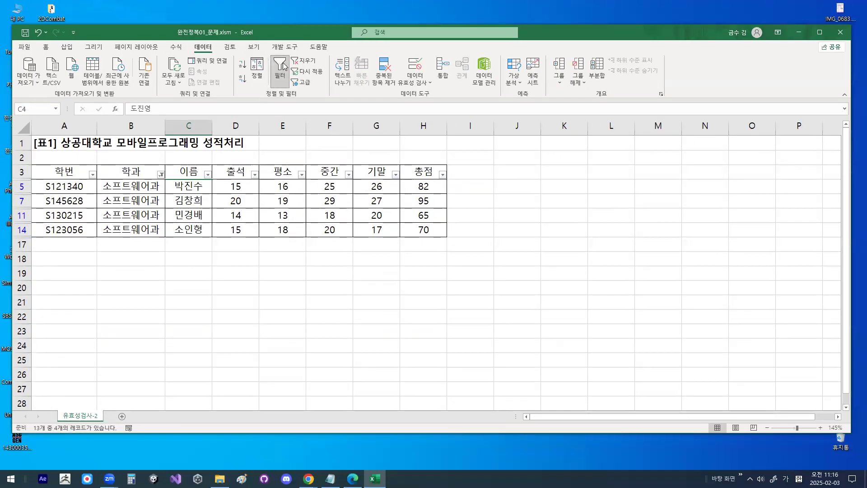
pyautogui.hotkey('ctrl', '1')
pyautogui.moveTo(224, 208)
pyautogui.mouseDown()
pyautogui.moveTo(159, 162)
pyautogui.moveTo(193, 234)
pyautogui.mouseUp()
pyautogui.press('Escape')
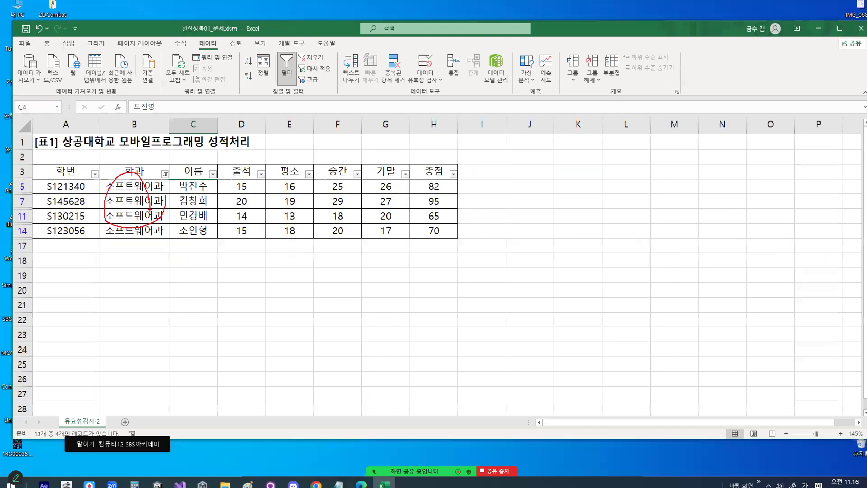
# - Clear the 소프트웨어과 filter from the 학과 column
pyautogui.click(165, 174)
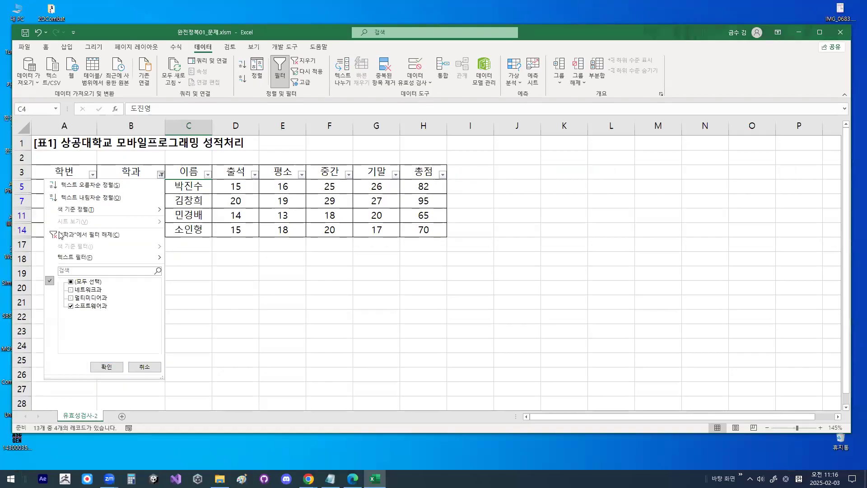
pyautogui.hotkey('ctrl', '1')
pyautogui.moveTo(108, 238); pyautogui.dragTo(238, 239)
pyautogui.moveTo(156, 205)
pyautogui.mouseDown()
pyautogui.moveTo(200, 195)
pyautogui.moveTo(229, 155)
pyautogui.mouseUp()
pyautogui.moveTo(511, 61)
pyautogui.mouseDown()
pyautogui.moveTo(412, 145)
pyautogui.moveTo(464, 116)
pyautogui.mouseUp()
pyautogui.press('Escape')
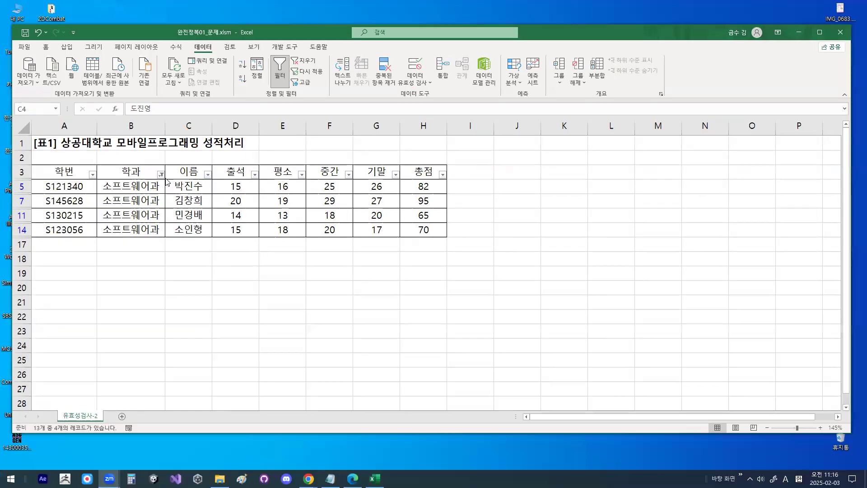
pyautogui.click(165, 172)
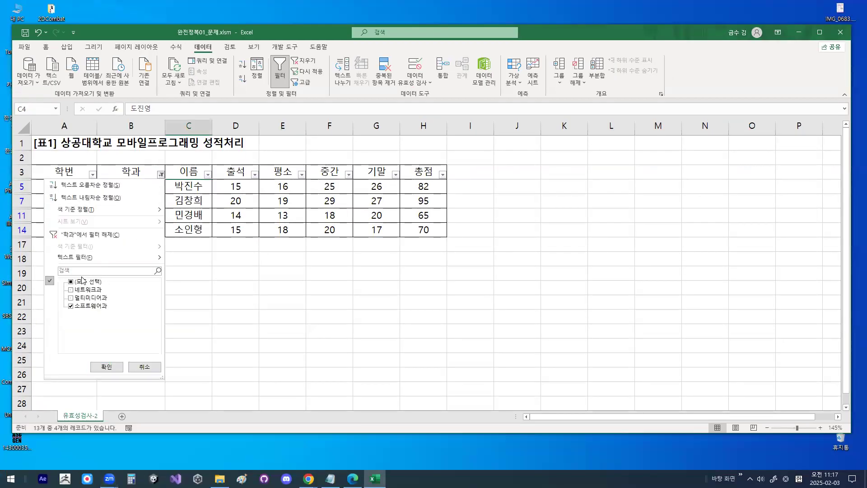
pyautogui.click(93, 236)
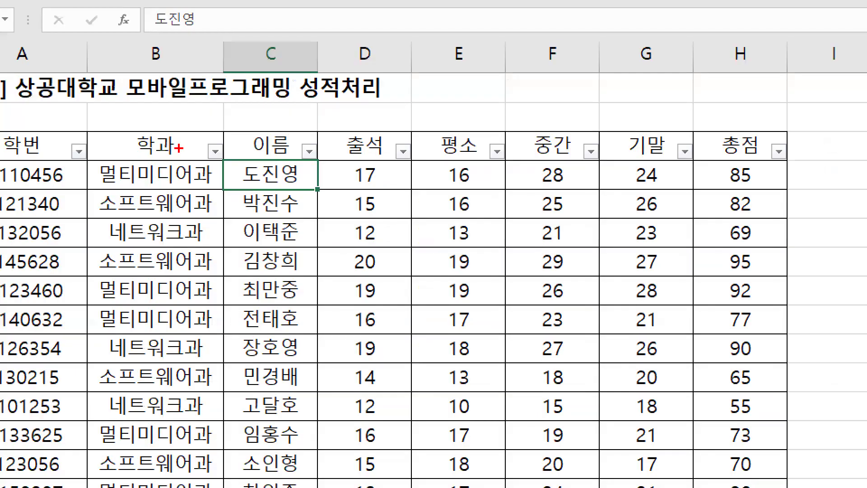
# - Review the text filter options available for the 학과 column, including 시작 문자, without applying one
pyautogui.moveTo(143, 172)
pyautogui.mouseDown()
pyautogui.moveTo(116, 174)
pyautogui.moveTo(144, 174)
pyautogui.moveTo(116, 186)
pyautogui.moveTo(142, 162)
pyautogui.mouseUp()
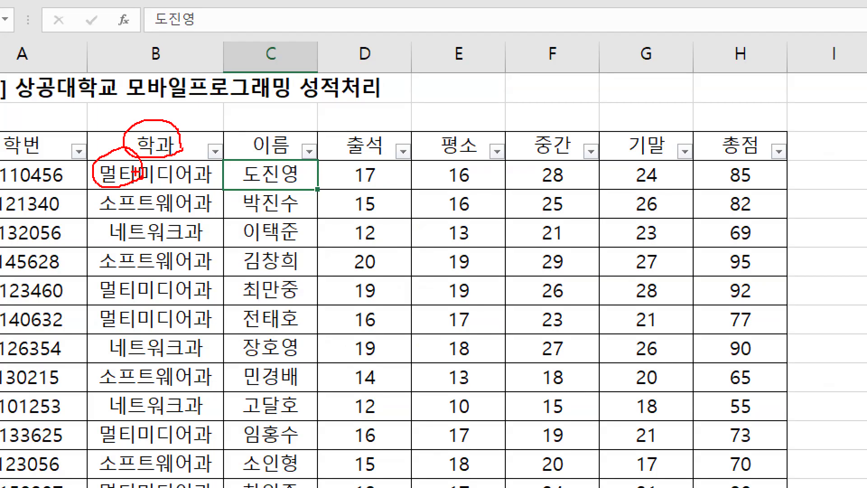
pyautogui.press('Escape')
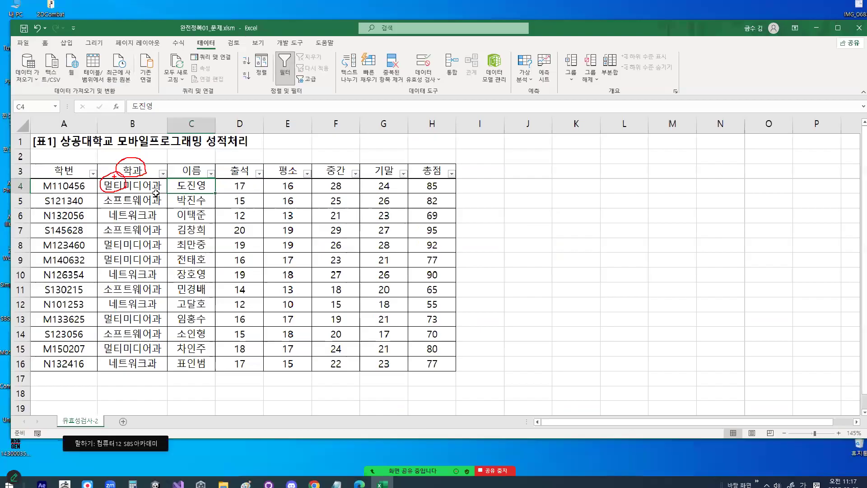
pyautogui.hotkey('ctrl', '1')
pyautogui.click(169, 174)
pyautogui.moveTo(172, 175)
pyautogui.mouseDown()
pyautogui.moveTo(141, 175)
pyautogui.moveTo(170, 165)
pyautogui.mouseUp()
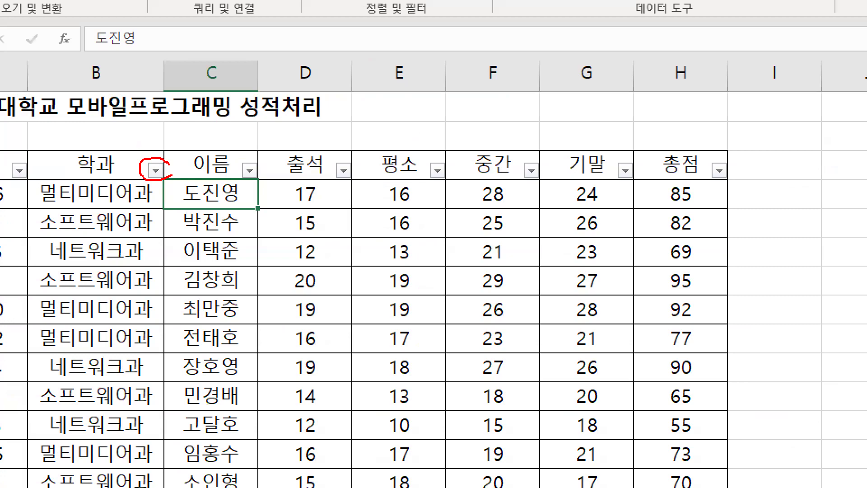
pyautogui.press('Escape')
pyautogui.click(161, 175)
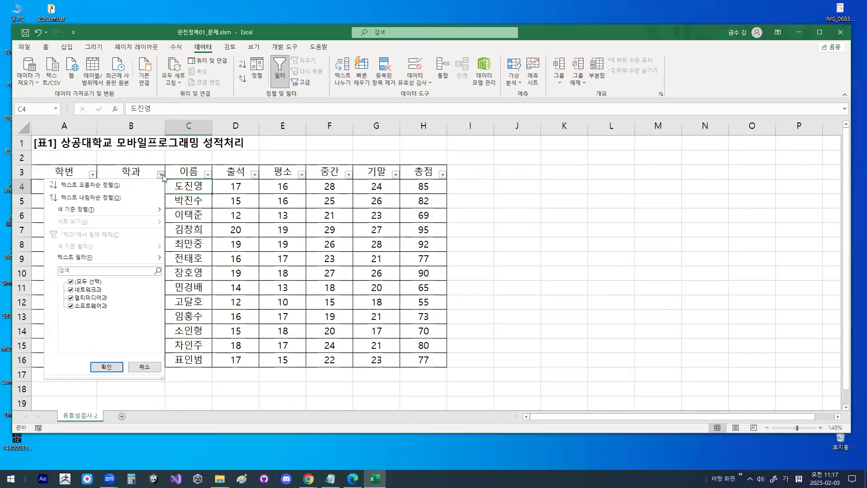
pyautogui.moveTo(91, 263)
pyautogui.hotkey('ctrl', '1')
pyautogui.click(61, 261)
pyautogui.moveTo(61, 261); pyautogui.dragTo(99, 258)
pyautogui.moveTo(152, 256); pyautogui.dragTo(78, 265)
pyautogui.moveTo(313, 271)
pyautogui.mouseDown()
pyautogui.moveTo(297, 294)
pyautogui.moveTo(303, 409)
pyautogui.mouseUp()
pyautogui.moveTo(379, 318)
pyautogui.mouseDown()
pyautogui.moveTo(319, 323)
pyautogui.moveTo(360, 294)
pyautogui.moveTo(379, 319)
pyautogui.mouseUp()
pyautogui.moveTo(348, 289)
pyautogui.mouseDown()
pyautogui.moveTo(358, 294)
pyautogui.moveTo(380, 245)
pyautogui.mouseUp()
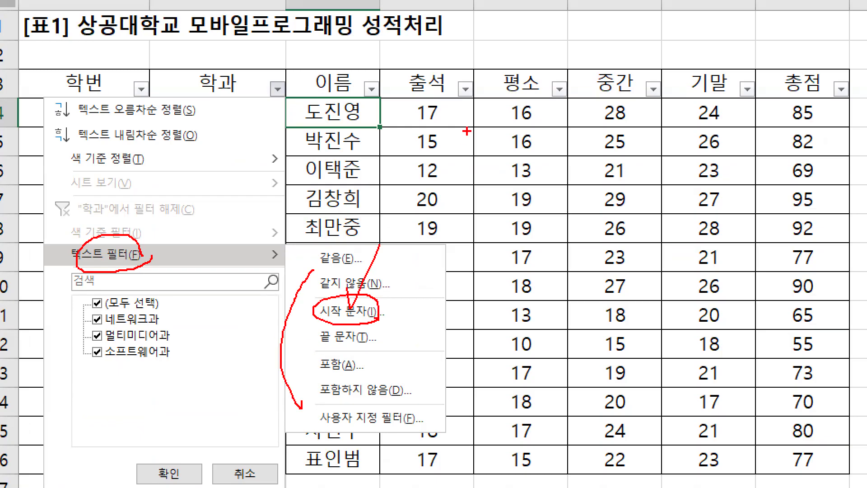
pyautogui.press('Escape')
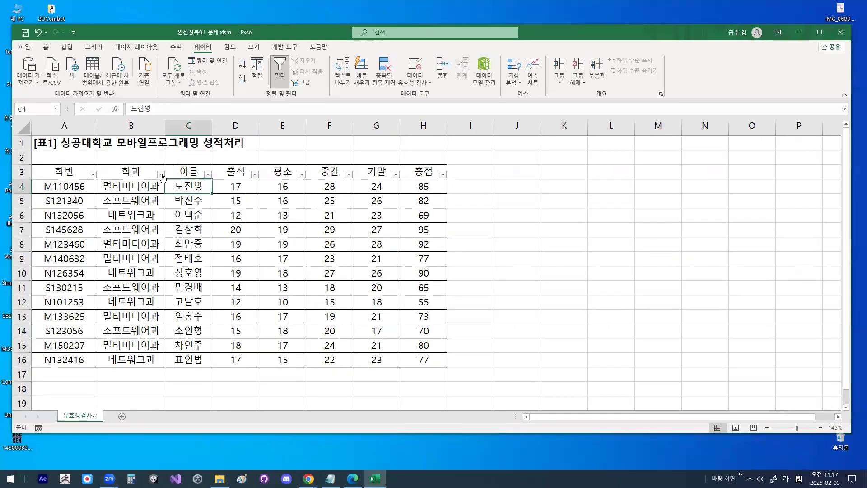
# - Filter the 학과 column with the 시작 문자 text filter for departments beginning with 멀티
pyautogui.click(160, 173)
pyautogui.moveTo(142, 261)
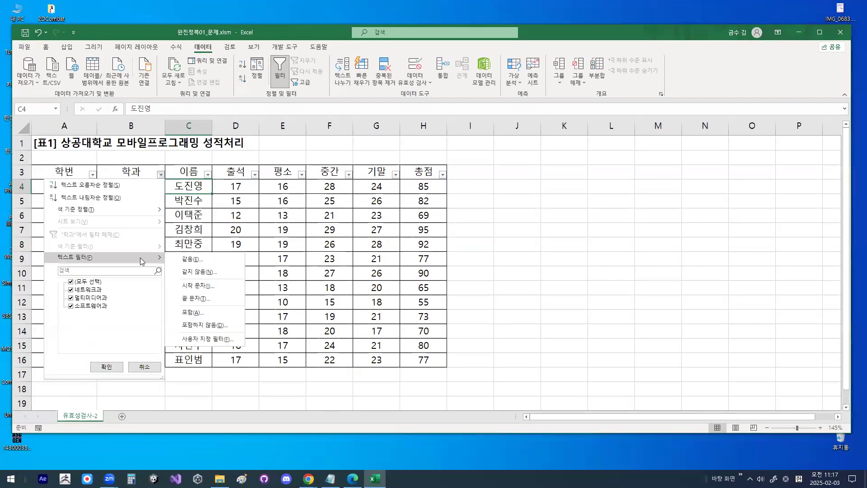
pyautogui.click(192, 287)
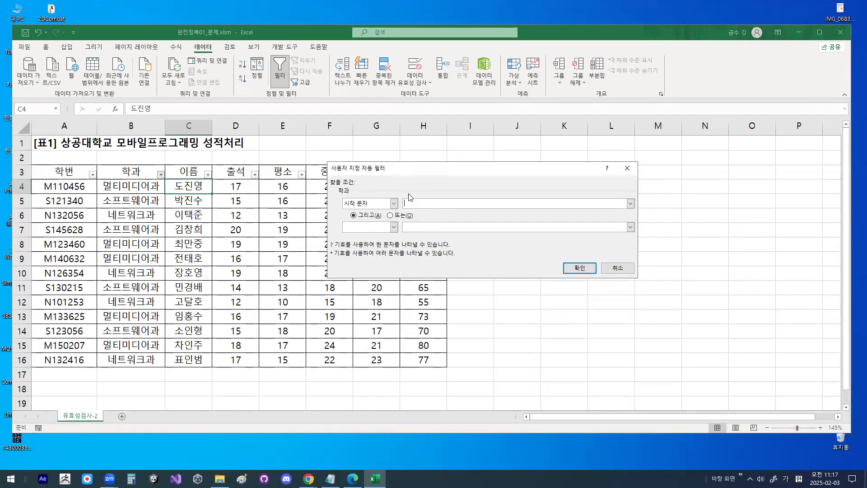
pyautogui.write('ㅁㅓㄹㅌ')
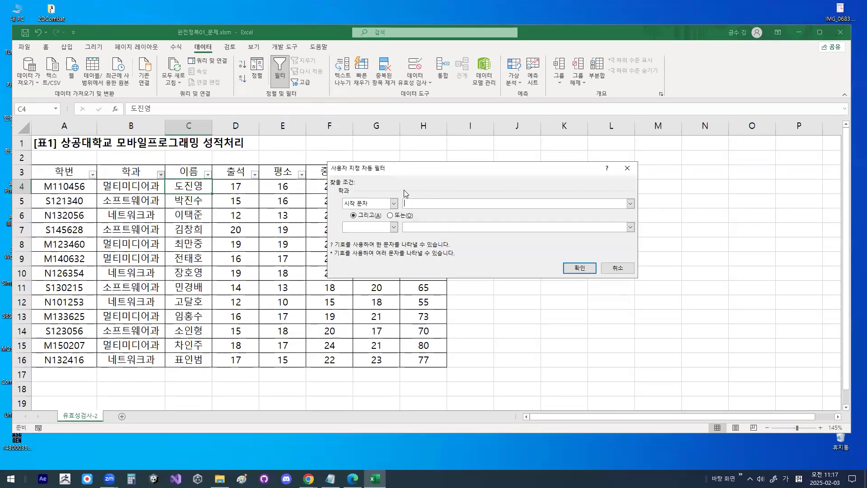
pyautogui.click(580, 268)
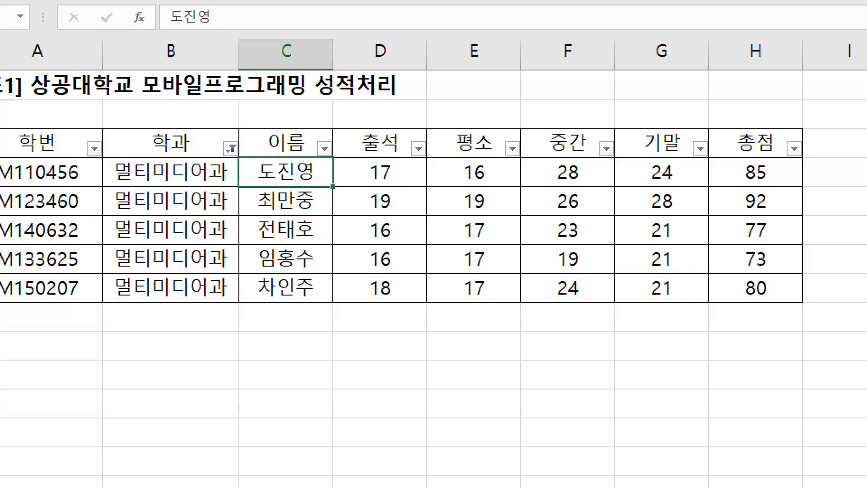
pyautogui.moveTo(130, 213)
pyautogui.mouseDown()
pyautogui.moveTo(130, 251)
pyautogui.moveTo(136, 188)
pyautogui.moveTo(193, 238)
pyautogui.mouseUp()
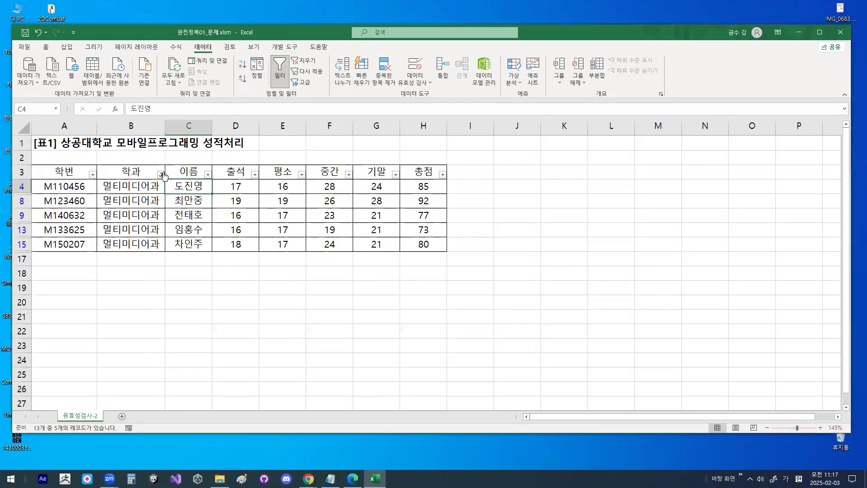
# - Check the text filter options on the filtered 학과 column and clear its 시작 문자 filter
pyautogui.click(165, 173)
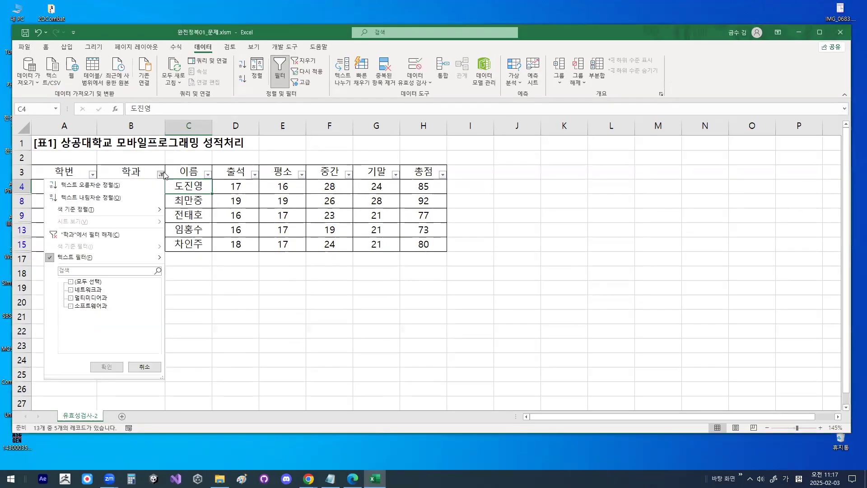
pyautogui.moveTo(146, 265)
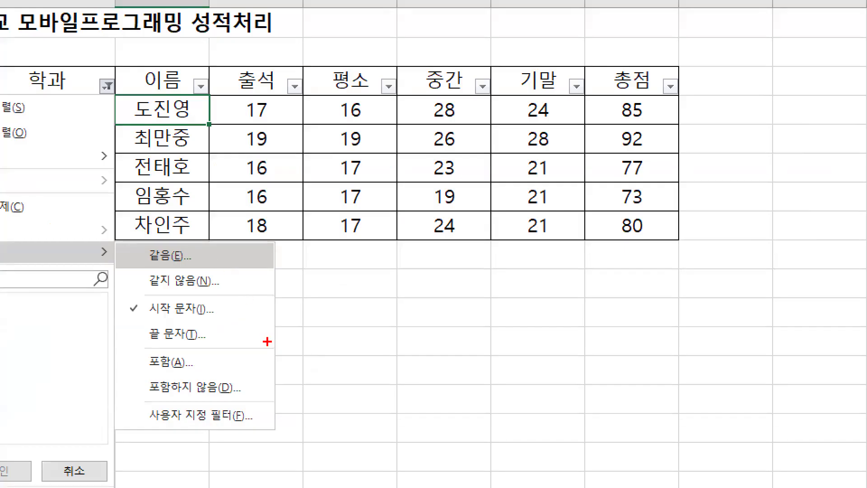
pyautogui.moveTo(243, 319)
pyautogui.mouseDown()
pyautogui.moveTo(165, 284)
pyautogui.moveTo(234, 323)
pyautogui.mouseUp()
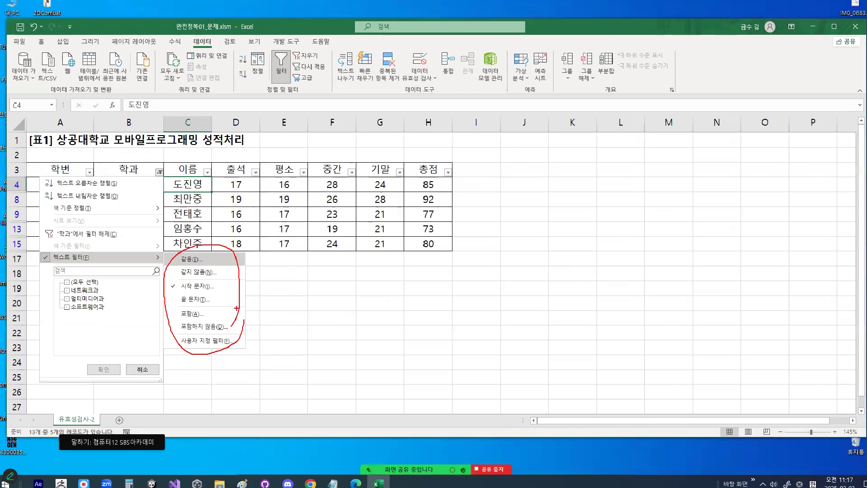
pyautogui.press('Escape')
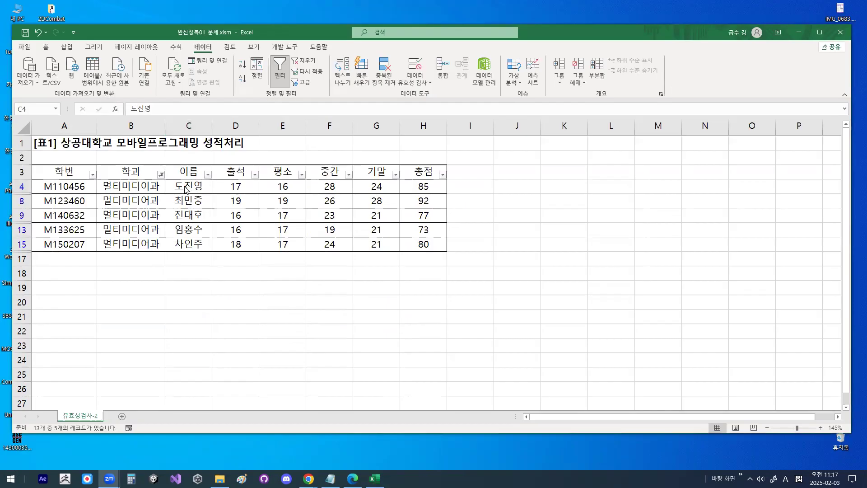
pyautogui.click(160, 174)
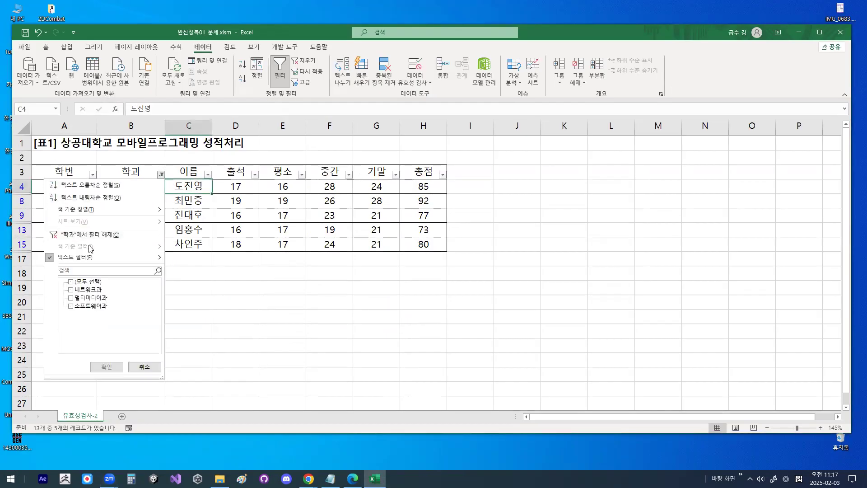
pyautogui.click(89, 234)
# - Filter the 학과 column by its department list so that only 소프트웨어과 stays selected
pyautogui.click(161, 175)
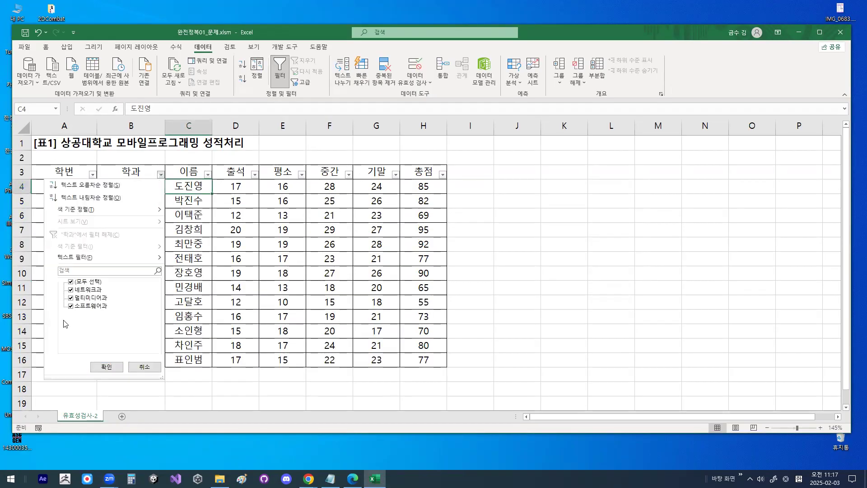
pyautogui.click(71, 282)
pyautogui.click(71, 306)
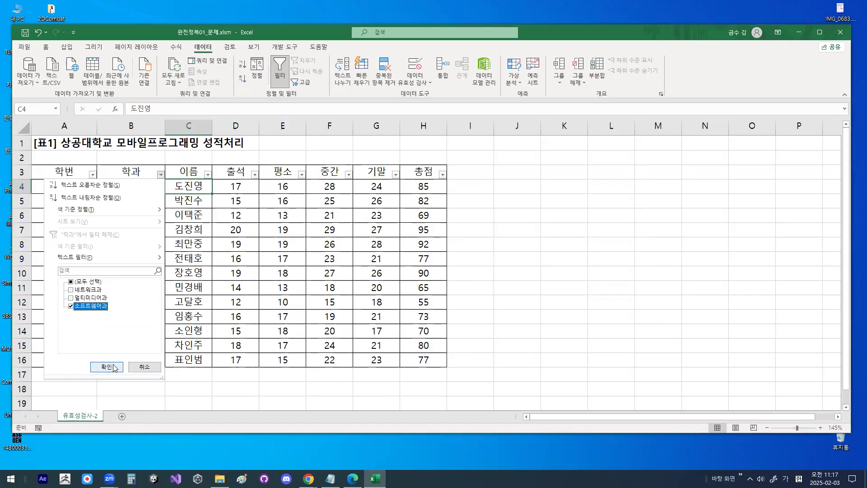
pyautogui.click(107, 366)
pyautogui.hotkey('ctrl', '1')
pyautogui.moveTo(97, 252)
pyautogui.mouseDown()
pyautogui.moveTo(8, 186)
pyautogui.moveTo(132, 266)
pyautogui.mouseUp()
pyautogui.press('Escape')
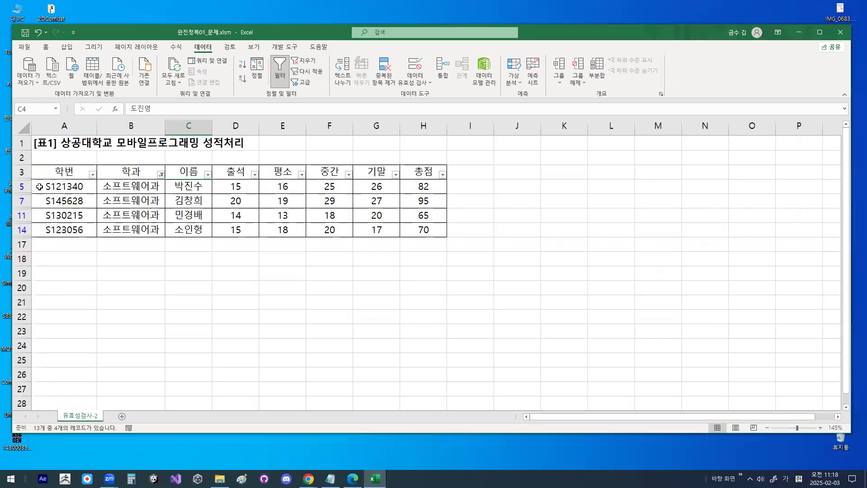
# - Close the 완전정복01_문제.xlsm workbook without saving its changes
pyautogui.click(23, 48)
pyautogui.click(44, 285)
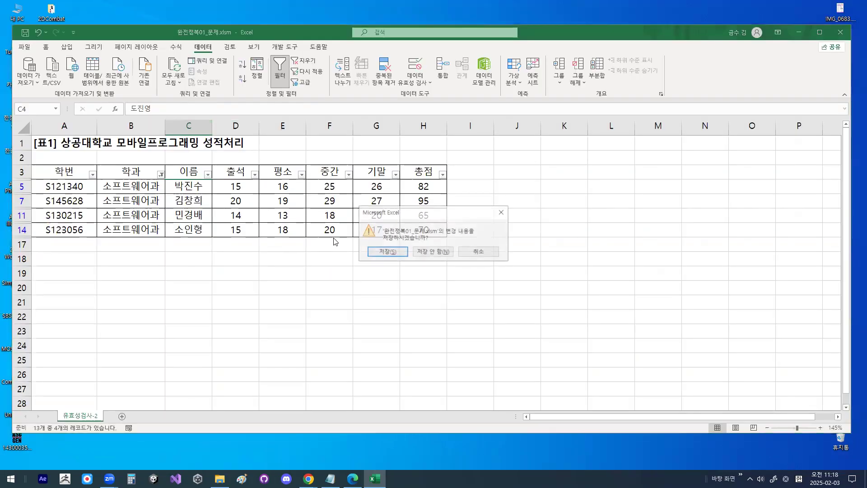
pyautogui.click(440, 251)
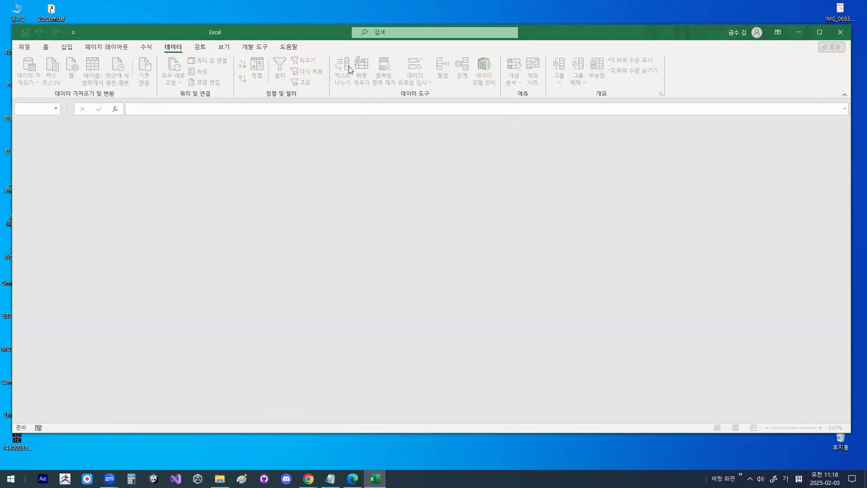
# - Open the 완전정복02_문제.xlsm workbook
pyautogui.click(23, 47)
pyautogui.click(35, 107)
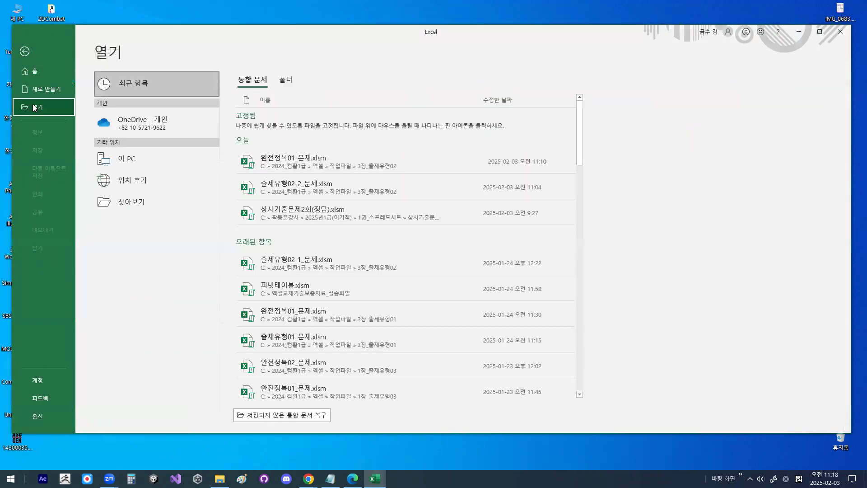
pyautogui.click(145, 199)
pyautogui.doubleClick(145, 98)
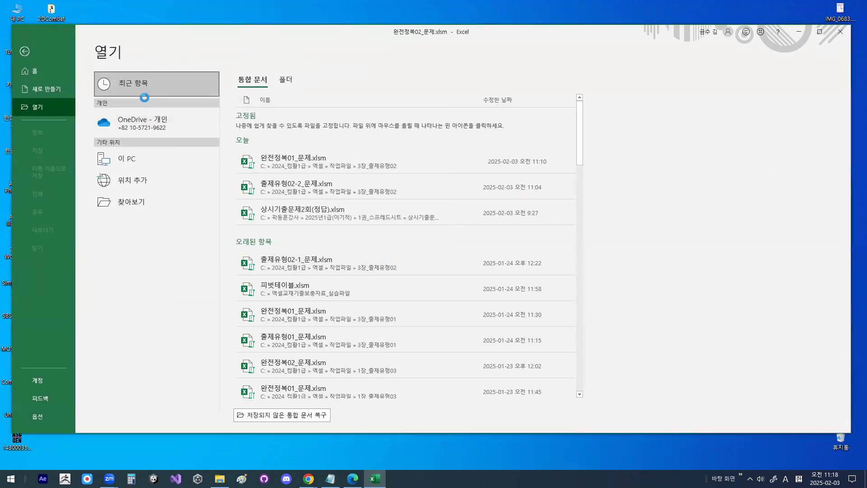
pyautogui.scroll(3, 148, 247)
pyautogui.scroll(1, 147, 247)
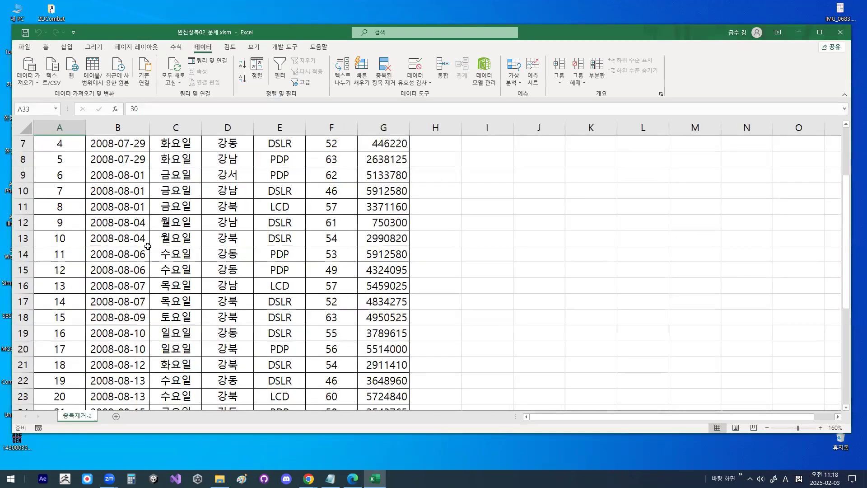
# - Start Remove Duplicates on the [표1] sales table and deselect all of its columns
pyautogui.click(188, 192)
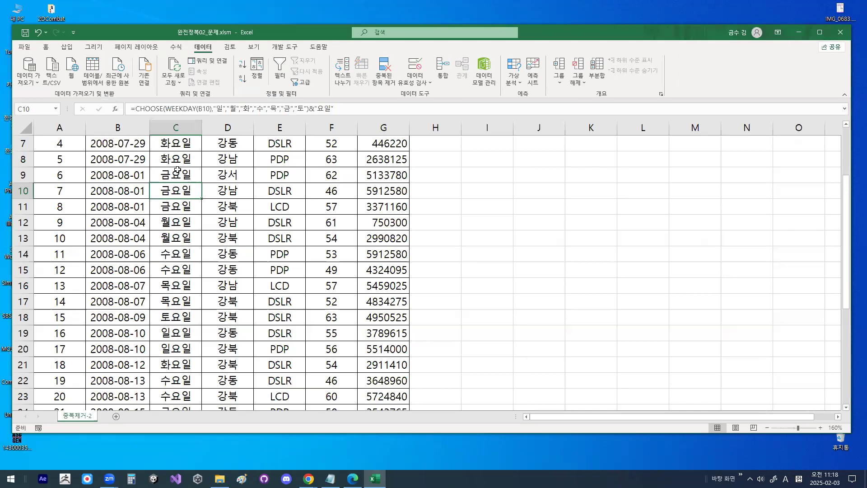
pyautogui.click(164, 166)
pyautogui.scroll(2, 165, 169)
pyautogui.click(180, 206)
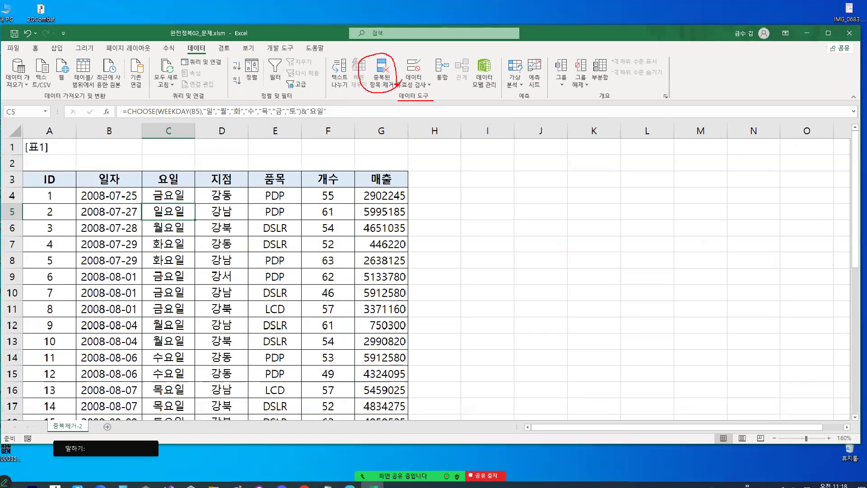
pyautogui.click(291, 102)
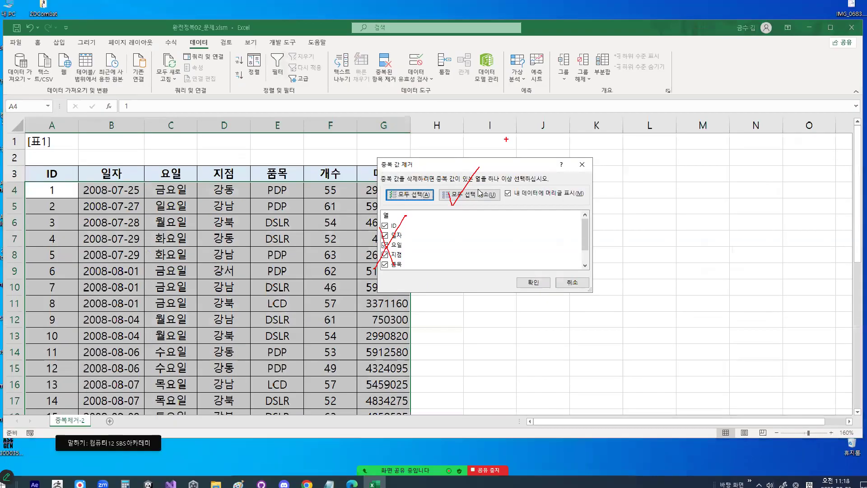
pyautogui.click(564, 161)
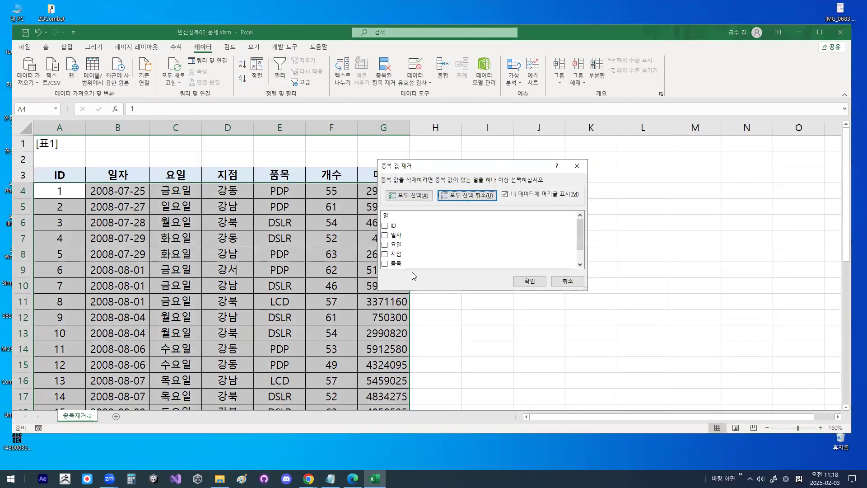
# - Remove the table's duplicate rows based on the 지점, 품목 and 개수 columns
pyautogui.scroll(-1, 463, 268)
pyautogui.click(384, 235)
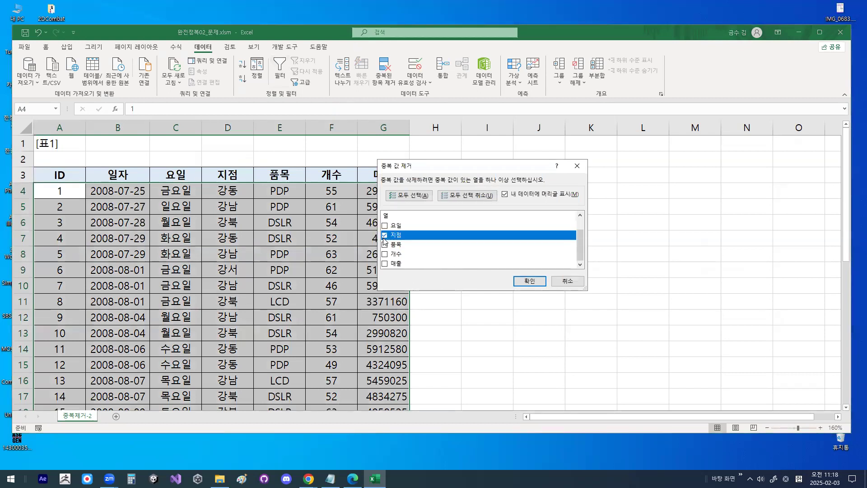
pyautogui.click(387, 244)
pyautogui.click(388, 254)
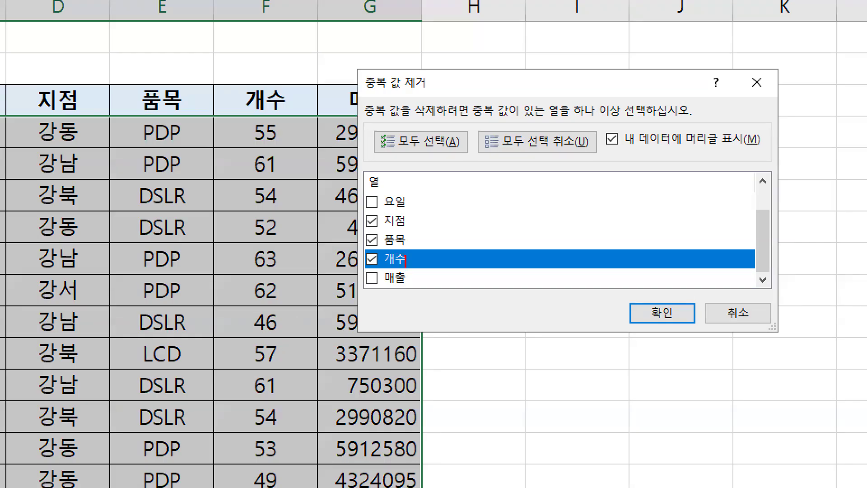
pyautogui.moveTo(406, 266)
pyautogui.mouseDown()
pyautogui.moveTo(357, 244)
pyautogui.moveTo(390, 203)
pyautogui.moveTo(412, 264)
pyautogui.mouseUp()
pyautogui.moveTo(423, 220)
pyautogui.mouseDown()
pyautogui.moveTo(433, 238)
pyautogui.moveTo(501, 174)
pyautogui.mouseUp()
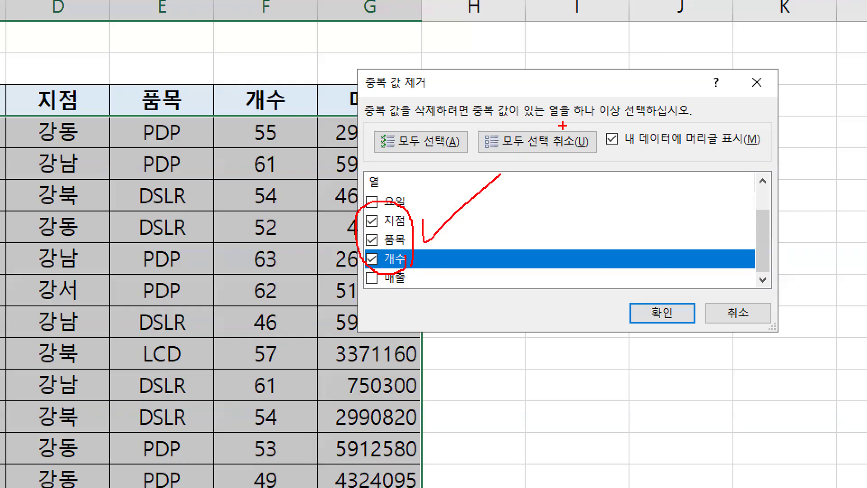
pyautogui.moveTo(653, 281); pyautogui.dragTo(717, 234)
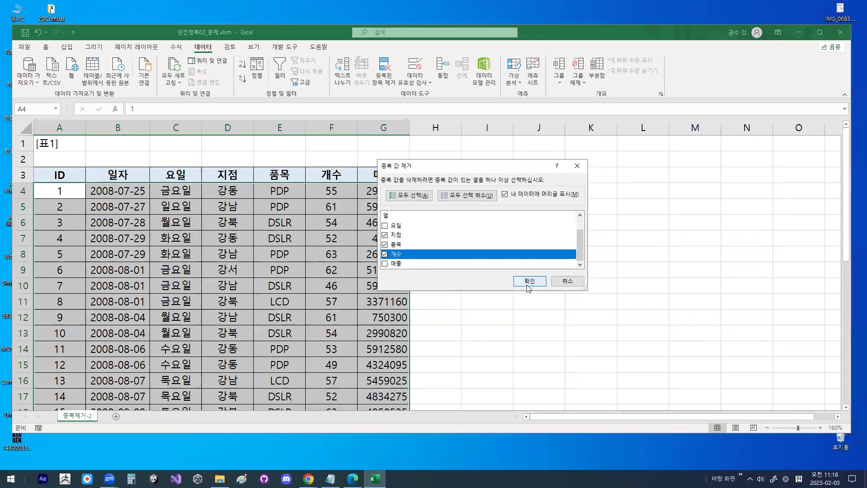
pyautogui.click(529, 282)
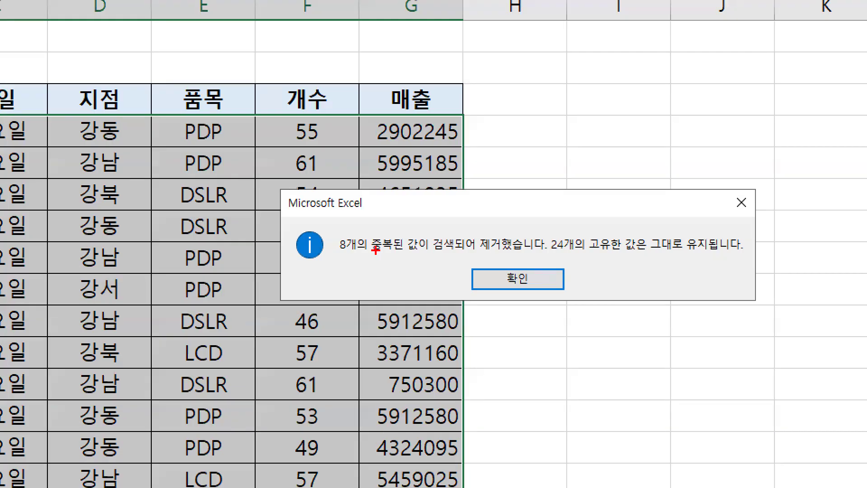
pyautogui.moveTo(367, 254); pyautogui.dragTo(364, 251)
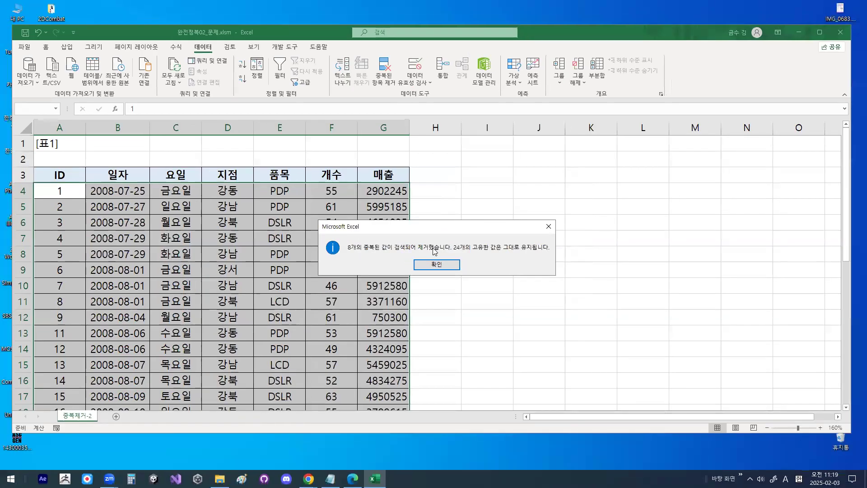
pyautogui.click(518, 279)
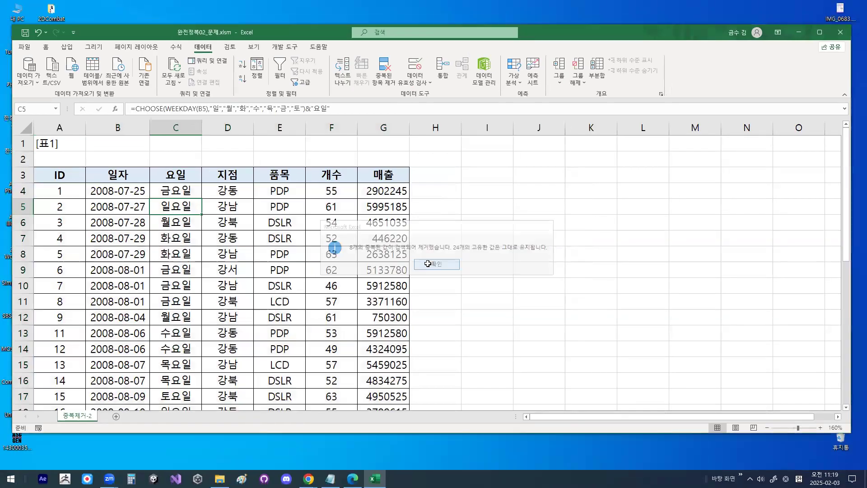
# - Start a conditional formatting rule that highlights duplicate values in the 매출 cells G4:G27
pyautogui.click(255, 203)
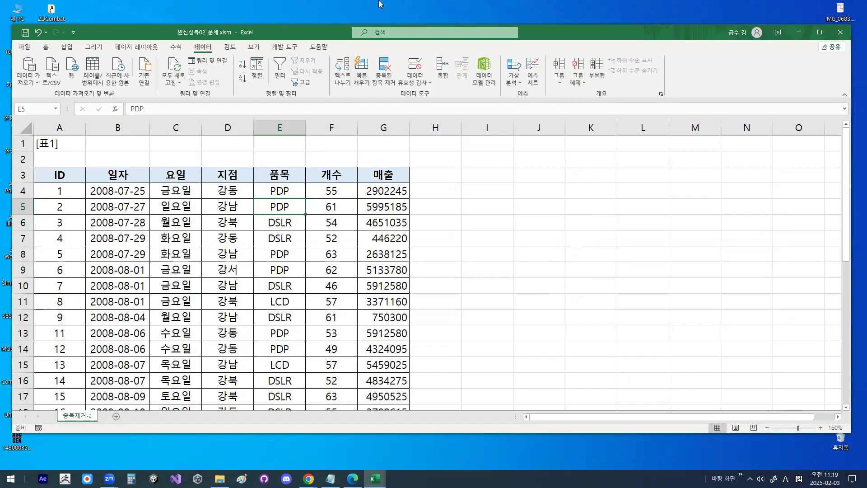
pyautogui.click(384, 189)
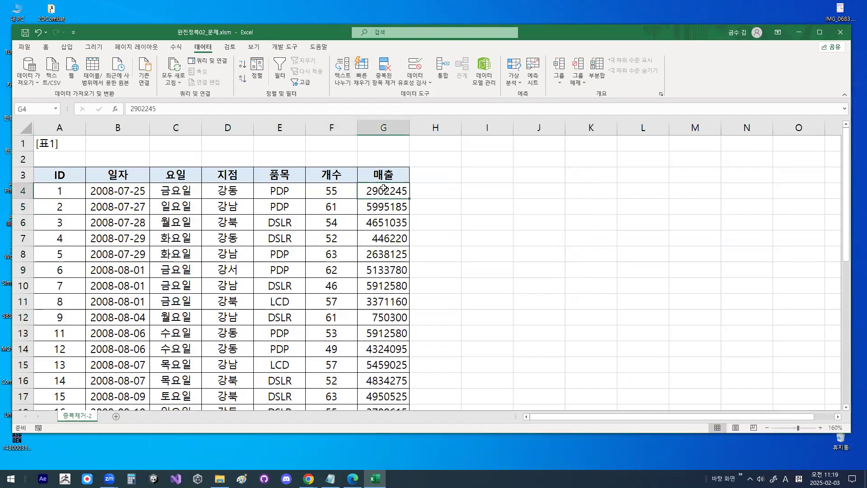
pyautogui.hotkey('ctrl', 'shift', 'Down')
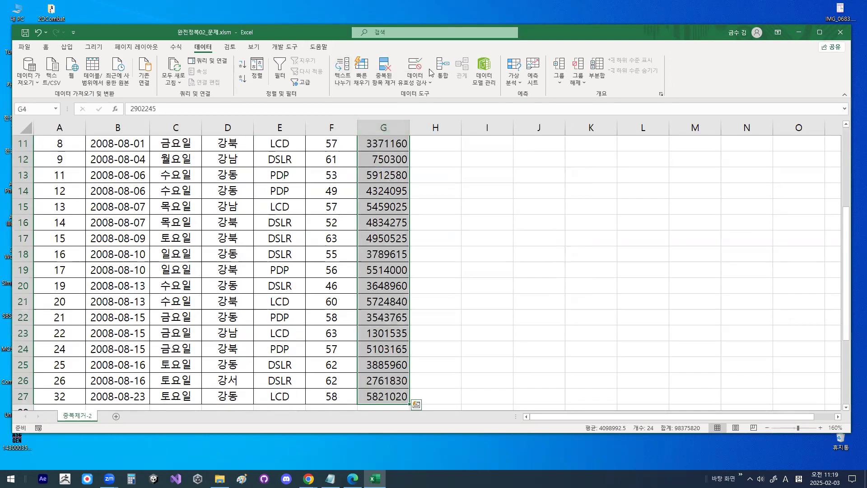
pyautogui.click(46, 49)
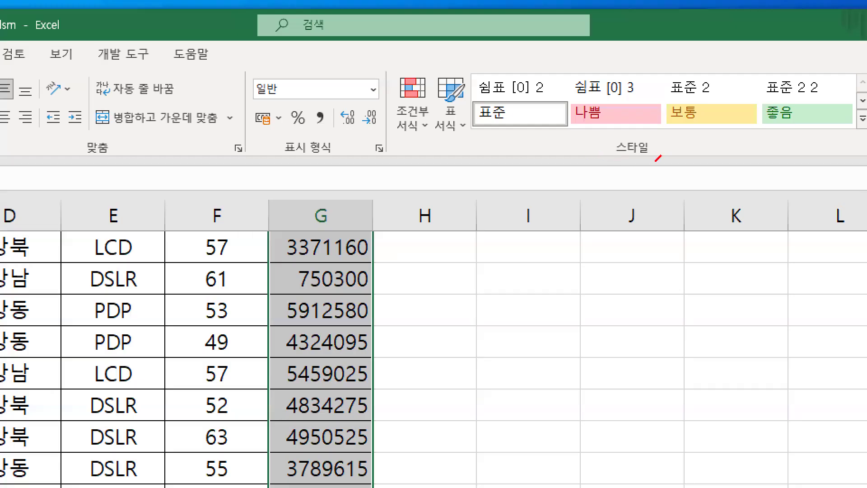
pyautogui.moveTo(658, 158)
pyautogui.mouseDown()
pyautogui.moveTo(647, 144)
pyautogui.moveTo(649, 152)
pyautogui.mouseUp()
pyautogui.moveTo(437, 118)
pyautogui.mouseDown()
pyautogui.moveTo(389, 121)
pyautogui.moveTo(433, 117)
pyautogui.mouseUp()
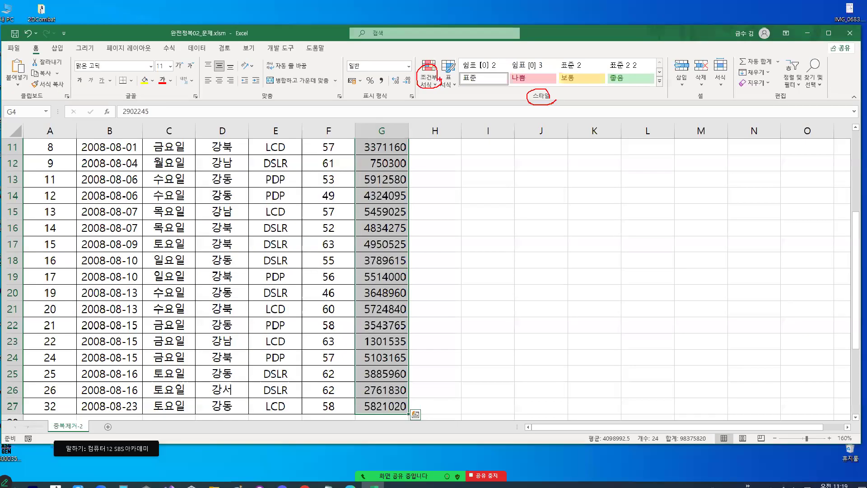
pyautogui.click(413, 107)
pyautogui.moveTo(457, 179)
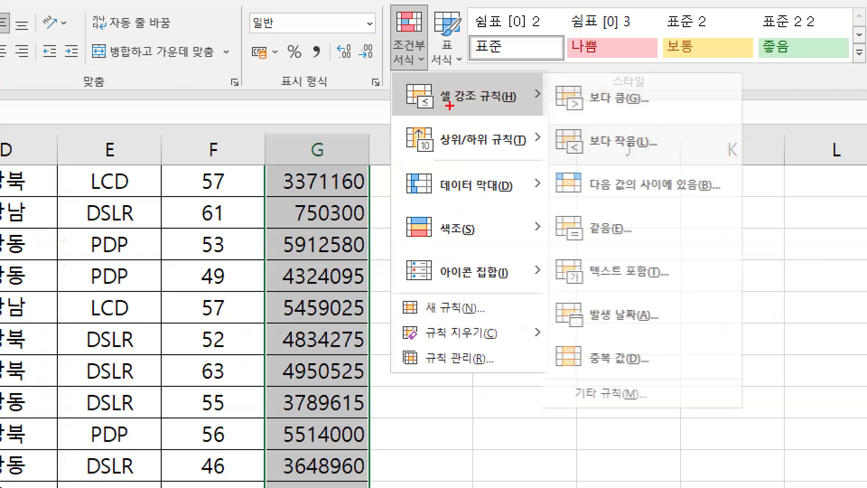
pyautogui.moveTo(421, 107); pyautogui.dragTo(496, 107)
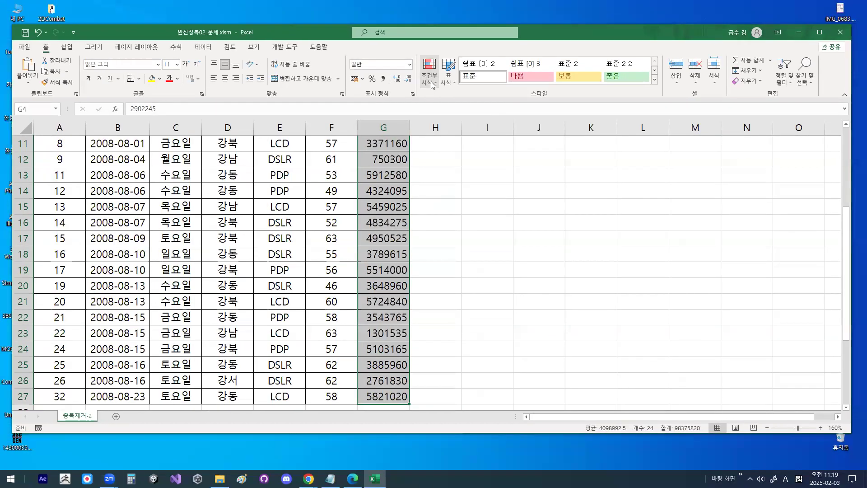
pyautogui.click(429, 75)
pyautogui.moveTo(443, 103)
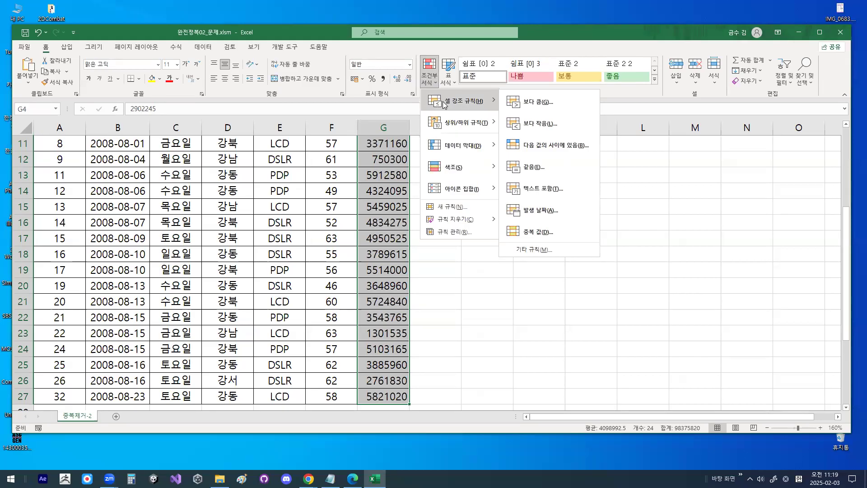
pyautogui.click(552, 235)
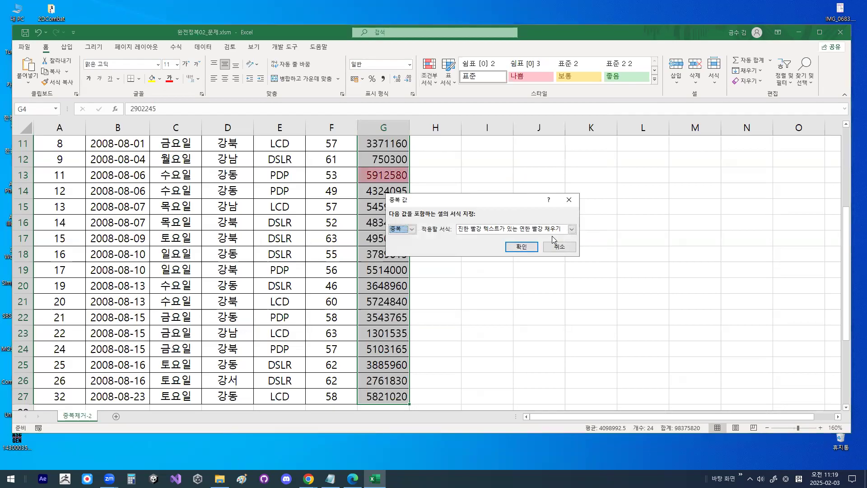
# - Choose 사용자 지정 서식 as the duplicate rule's format and open its 채우기 settings
pyautogui.click(553, 233)
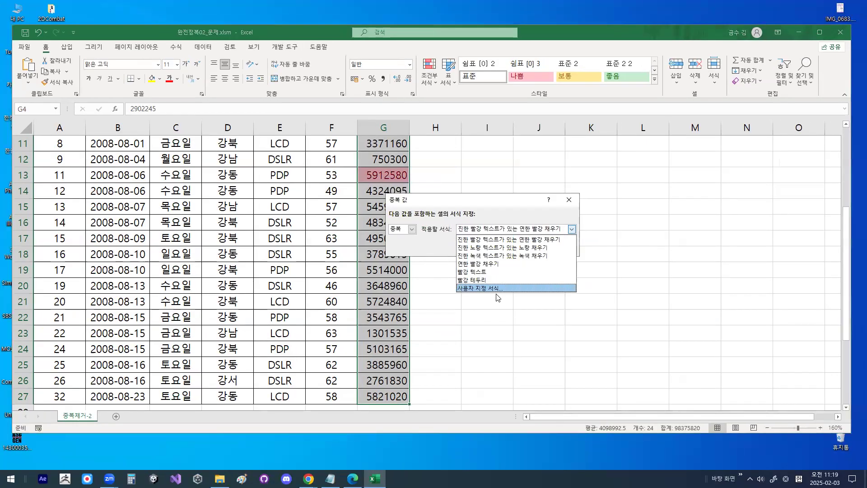
pyautogui.click(494, 289)
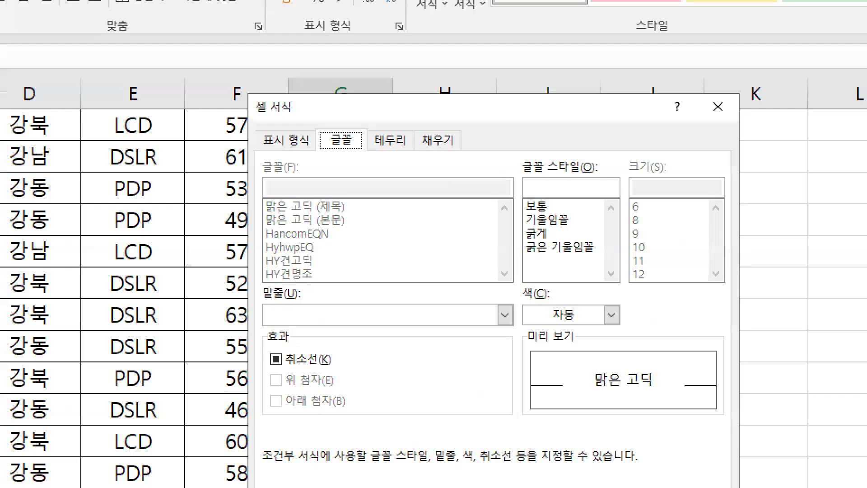
pyautogui.moveTo(382, 98); pyautogui.dragTo(304, 187)
pyautogui.moveTo(326, 99); pyautogui.dragTo(375, 212)
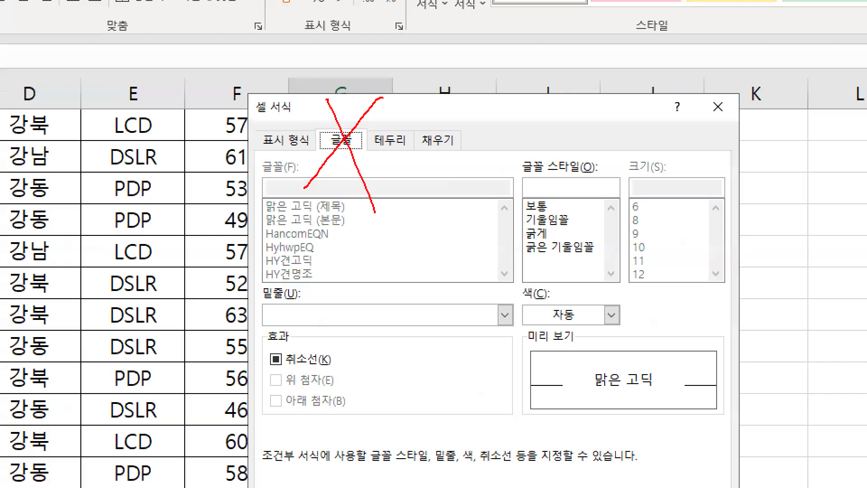
pyautogui.moveTo(631, 310)
pyautogui.mouseDown()
pyautogui.moveTo(631, 320)
pyautogui.moveTo(597, 291)
pyautogui.moveTo(618, 319)
pyautogui.mouseUp()
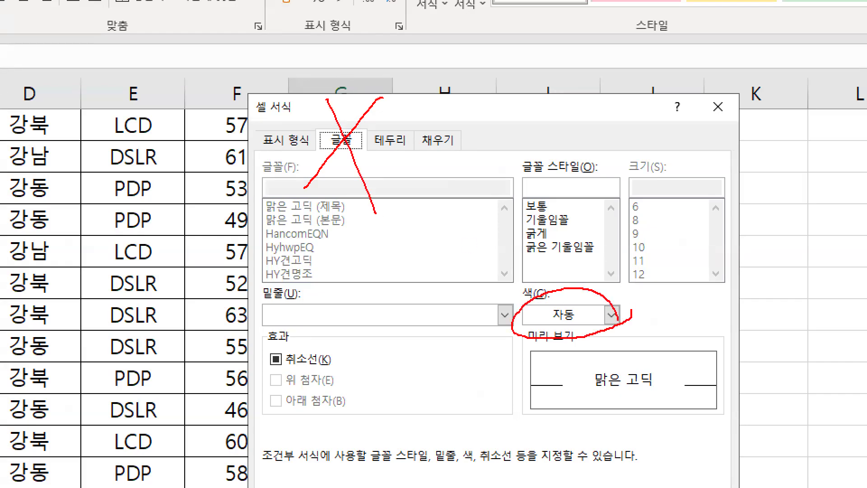
pyautogui.moveTo(484, 148)
pyautogui.mouseDown()
pyautogui.moveTo(448, 113)
pyautogui.moveTo(471, 157)
pyautogui.mouseUp()
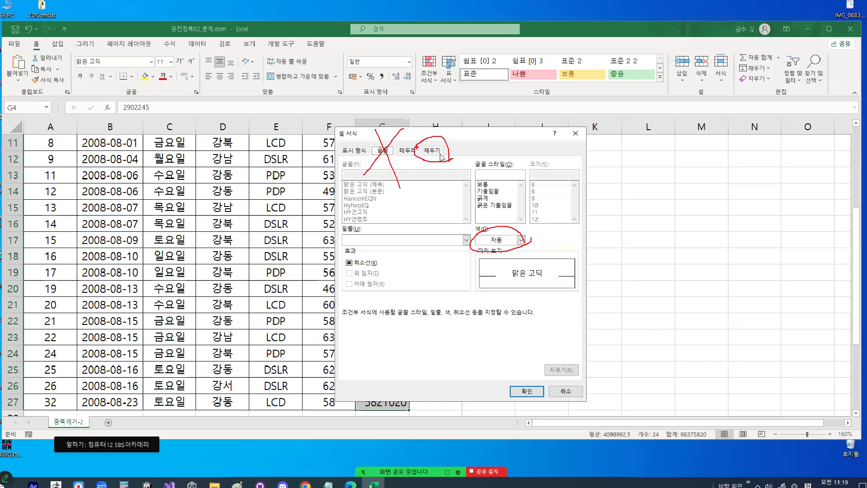
pyautogui.click(441, 154)
# - Examine the 배경색 palette and its row of standard colours in the rule's fill settings
pyautogui.moveTo(375, 161); pyautogui.dragTo(361, 155)
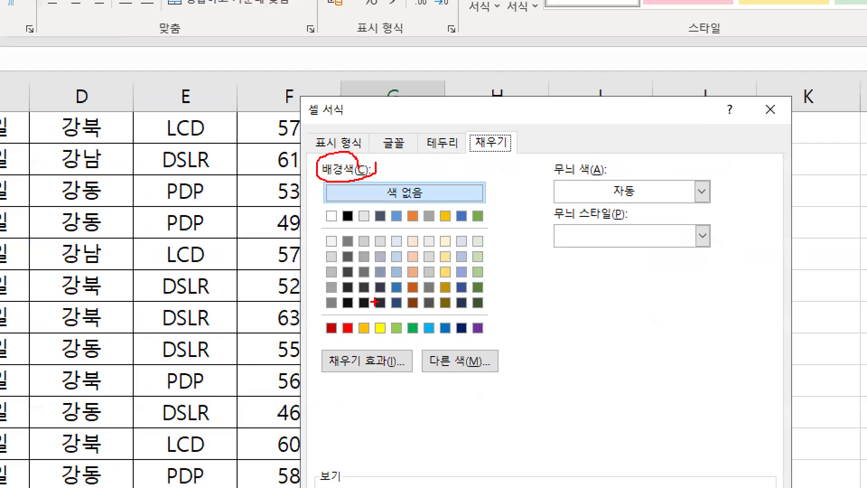
pyautogui.moveTo(326, 339); pyautogui.dragTo(487, 339)
pyautogui.moveTo(403, 310); pyautogui.dragTo(462, 296)
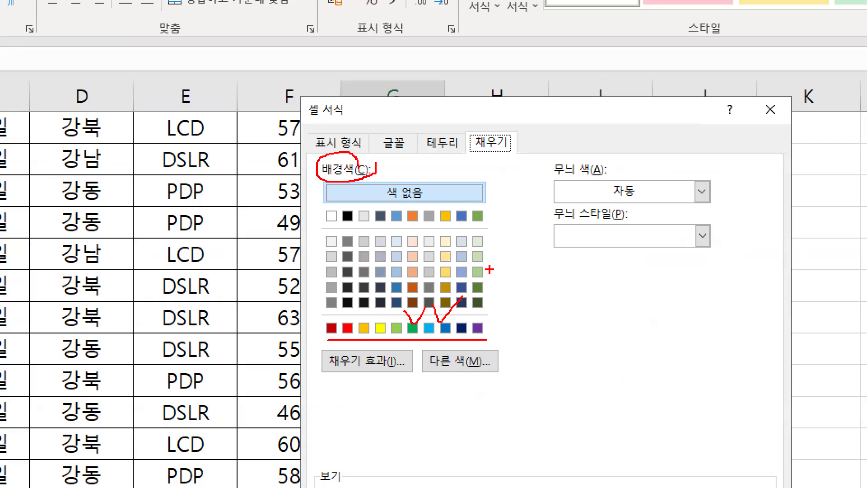
pyautogui.press('Escape')
pyautogui.hotkey('ctrl', '1')
pyautogui.click(422, 245)
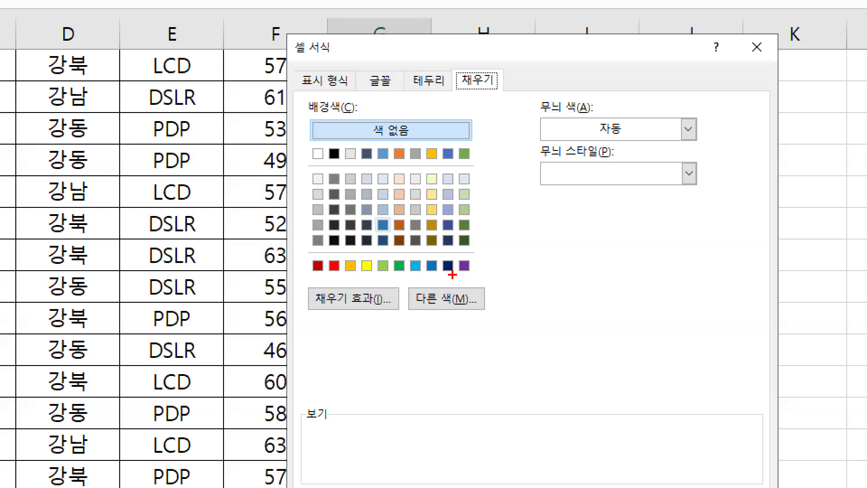
pyautogui.moveTo(482, 273)
pyautogui.mouseDown()
pyautogui.moveTo(461, 236)
pyautogui.moveTo(485, 271)
pyautogui.mouseUp()
pyautogui.moveTo(560, 235); pyautogui.dragTo(520, 298)
pyautogui.moveTo(526, 238); pyautogui.dragTo(563, 300)
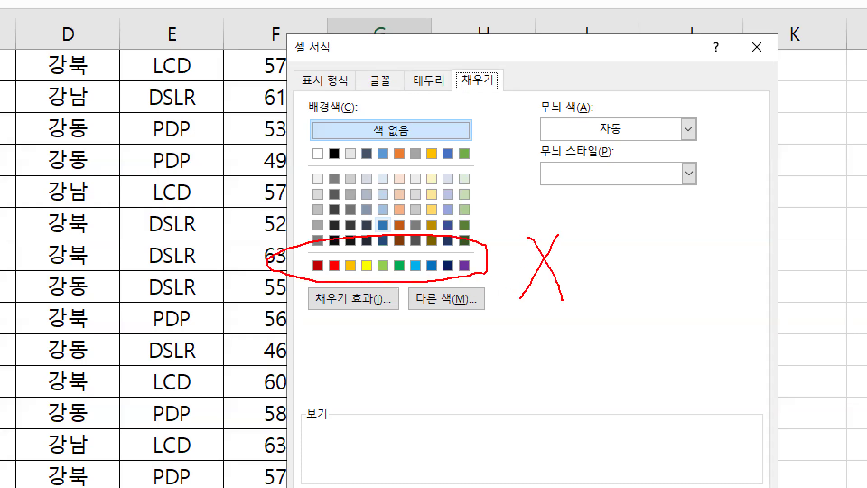
pyautogui.moveTo(357, 245); pyautogui.dragTo(415, 184)
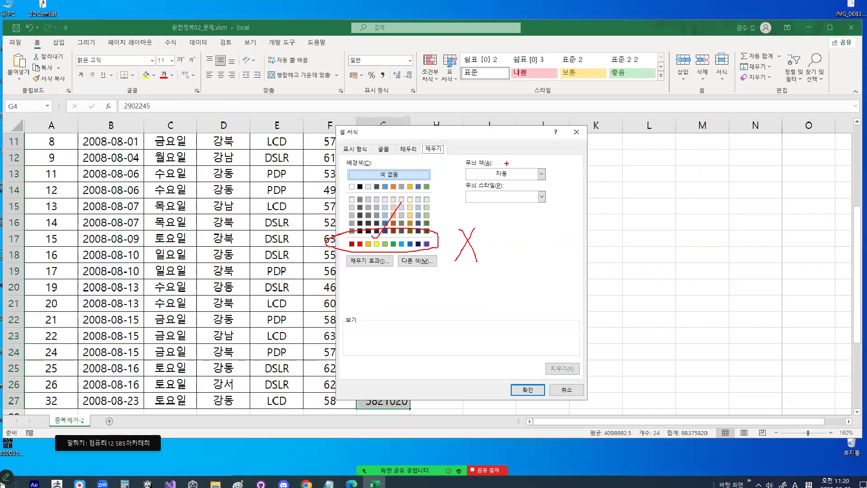
# - Open the 무늬 색 palette and compare its 표준 색 row with the 배경색 standard colours
pyautogui.press('Escape')
pyautogui.hotkey('ctrl', '1')
pyautogui.click(477, 169)
pyautogui.moveTo(476, 167)
pyautogui.mouseDown()
pyautogui.moveTo(491, 164)
pyautogui.moveTo(497, 146)
pyautogui.mouseUp()
pyautogui.moveTo(615, 182)
pyautogui.mouseDown()
pyautogui.moveTo(591, 186)
pyautogui.moveTo(606, 165)
pyautogui.mouseUp()
pyautogui.press('Escape')
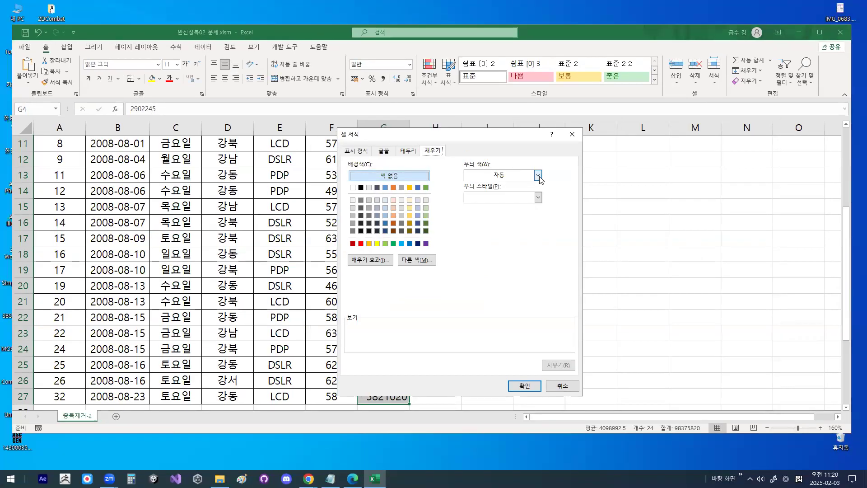
pyautogui.click(600, 179)
pyautogui.moveTo(462, 278); pyautogui.dragTo(538, 279)
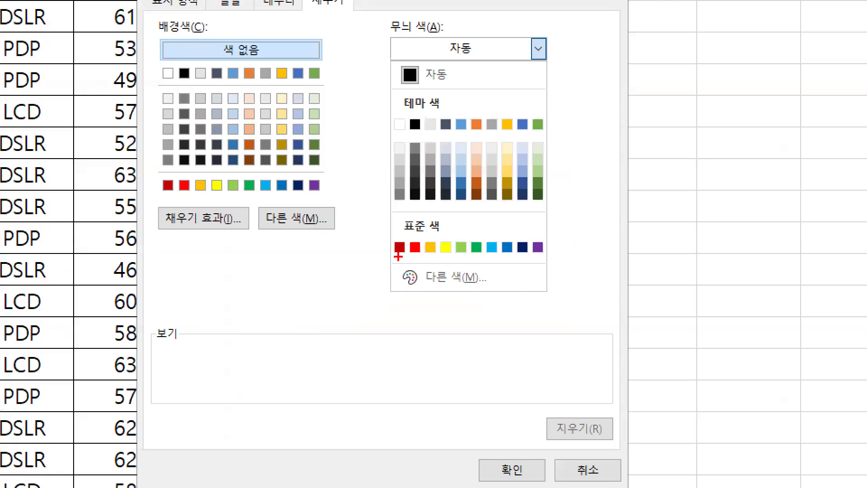
pyautogui.moveTo(164, 198); pyautogui.dragTo(326, 197)
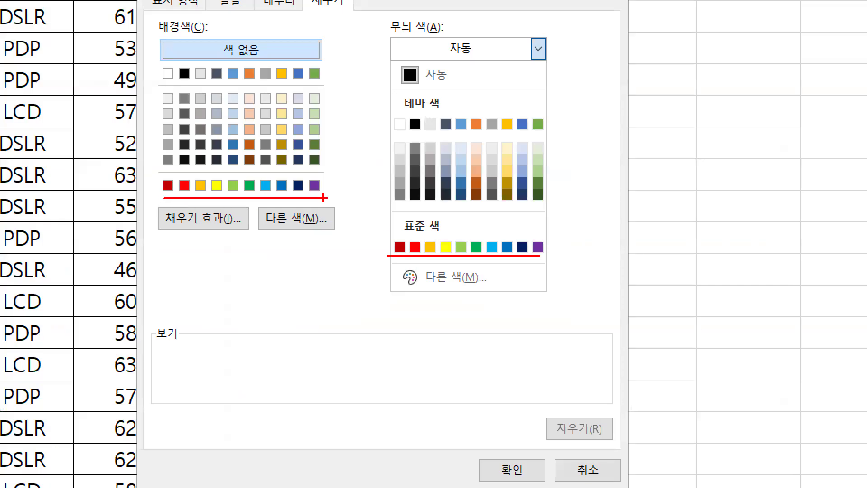
# - Locate 연한 파랑 in the 표준 색 row of the 무늬 색 palette, and close that palette without choosing a colour
pyautogui.moveTo(450, 237); pyautogui.dragTo(500, 169)
pyautogui.moveTo(343, 145); pyautogui.dragTo(331, 171)
pyautogui.moveTo(332, 151); pyautogui.dragTo(343, 175)
pyautogui.moveTo(507, 239); pyautogui.dragTo(501, 271)
pyautogui.moveTo(220, 145)
pyautogui.mouseDown()
pyautogui.moveTo(229, 163)
pyautogui.moveTo(290, 68)
pyautogui.mouseUp()
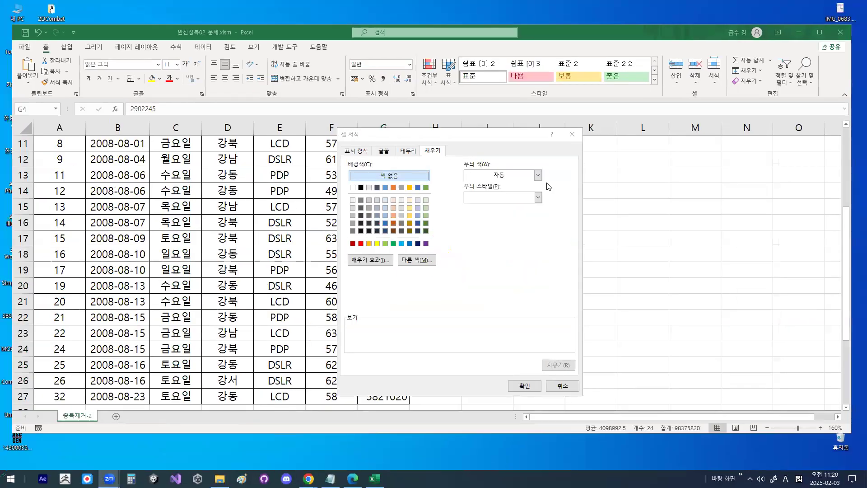
pyautogui.click(538, 48)
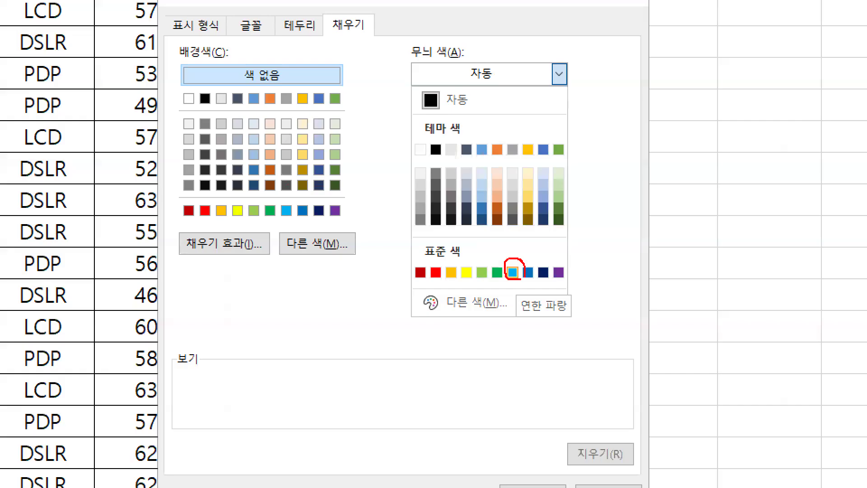
pyautogui.moveTo(510, 240); pyautogui.dragTo(578, 176)
pyautogui.moveTo(629, 156); pyautogui.dragTo(470, 335)
pyautogui.moveTo(472, 220); pyautogui.dragTo(611, 317)
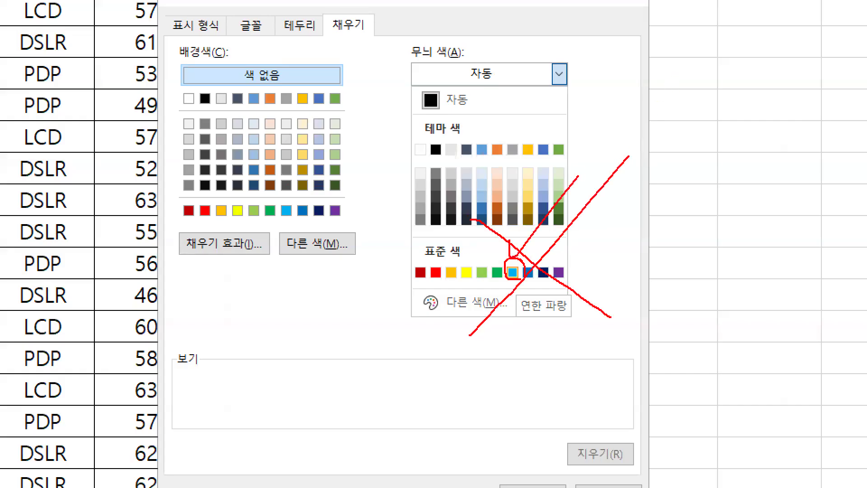
pyautogui.moveTo(298, 221)
pyautogui.mouseDown()
pyautogui.moveTo(275, 196)
pyautogui.moveTo(299, 208)
pyautogui.mouseUp()
pyautogui.press('Escape')
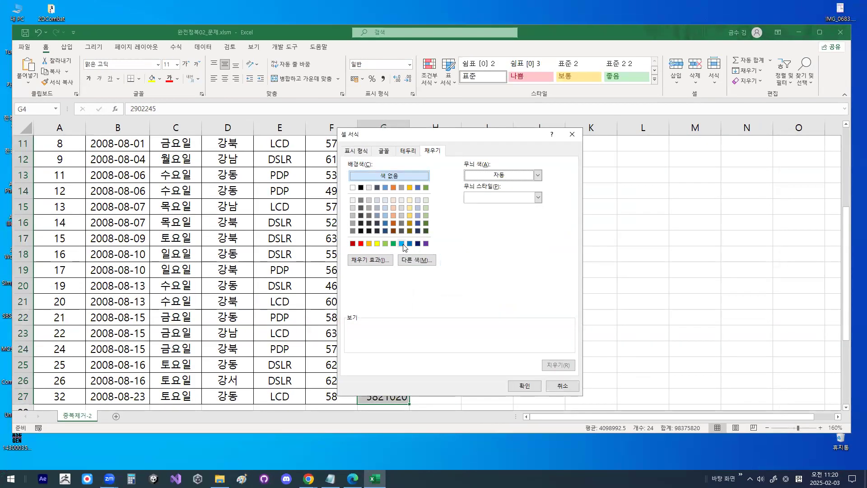
# - Set the rule's 배경색 to the standard colour 연한 파랑 and apply the duplicate-value format to the 매출 cells
pyautogui.click(402, 244)
pyautogui.hotkey('ctrl', '1')
pyautogui.moveTo(411, 249)
pyautogui.mouseDown()
pyautogui.moveTo(405, 255)
pyautogui.moveTo(392, 230)
pyautogui.moveTo(410, 237)
pyautogui.mouseUp()
pyautogui.press('Escape')
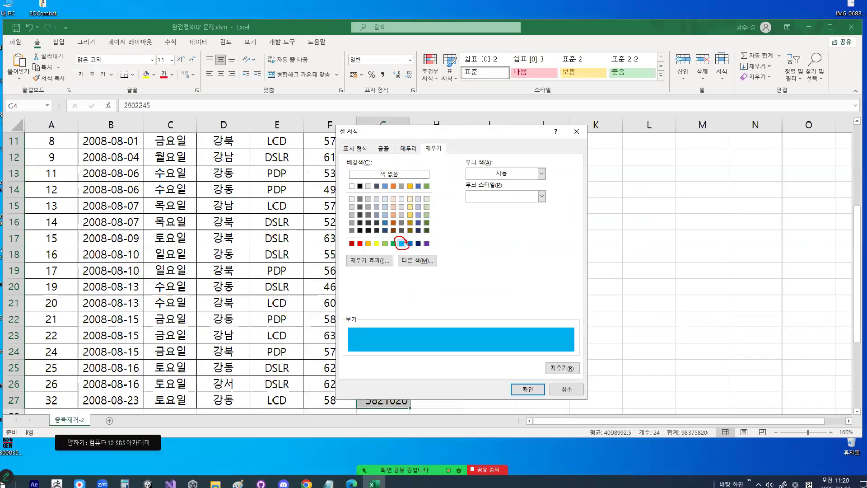
pyautogui.click(520, 387)
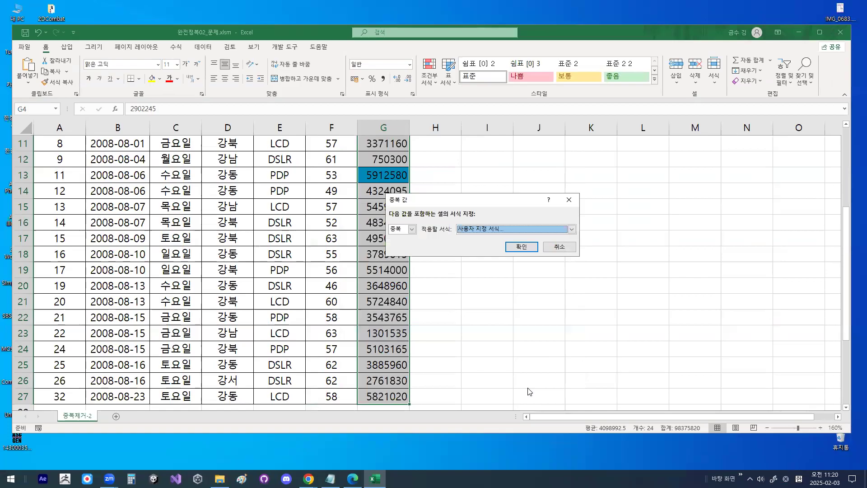
pyautogui.click(521, 246)
# - Check which 매출 cells received the duplicate fill by comparing their values and looking through the surrounding records
pyautogui.scroll(2, 435, 235)
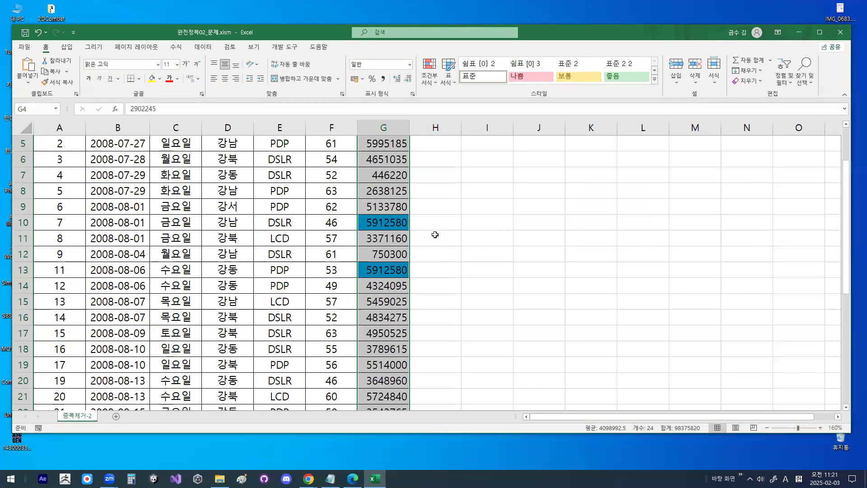
pyautogui.click(396, 221)
pyautogui.click(395, 268)
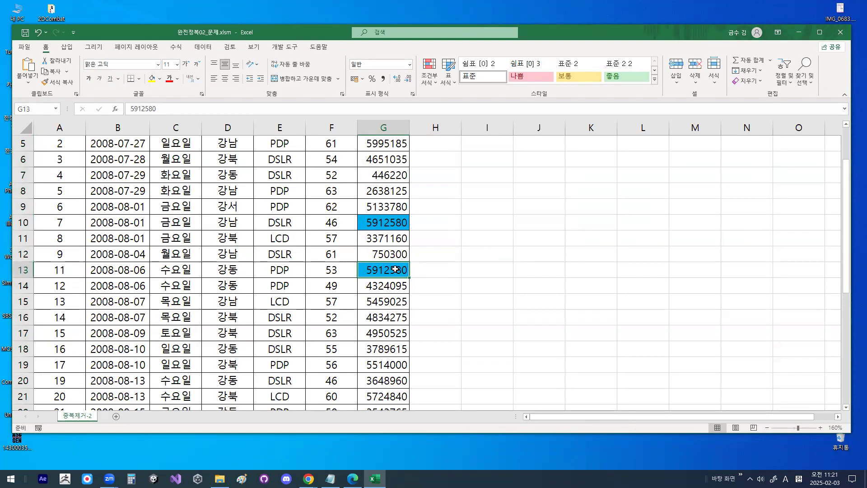
pyautogui.click(400, 225)
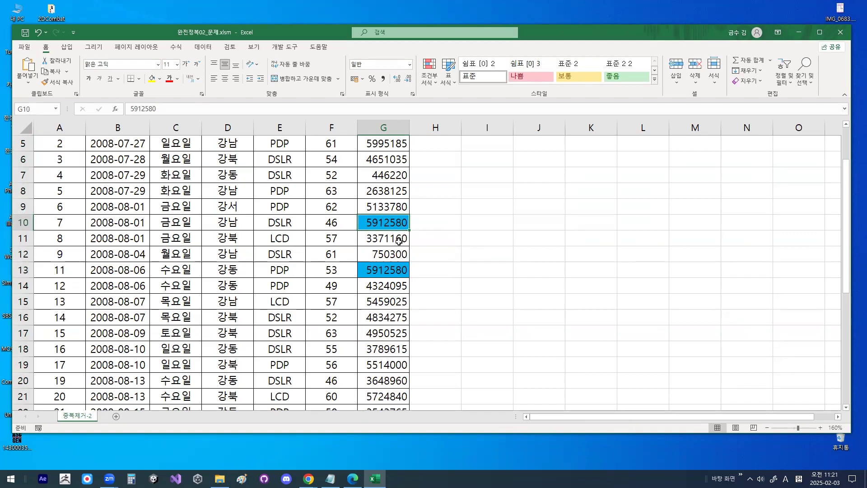
pyautogui.scroll(1, 400, 239)
pyautogui.scroll(-4, 399, 241)
pyautogui.scroll(3, 235, 207)
pyautogui.click(235, 207)
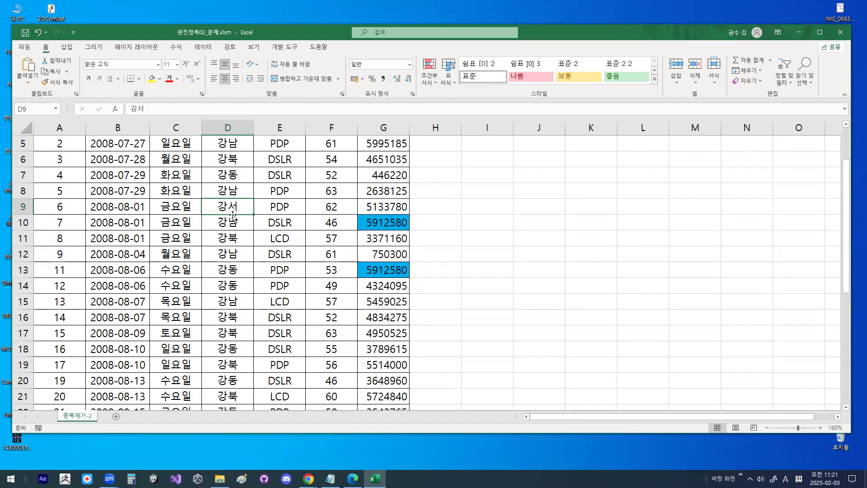
pyautogui.click(371, 222)
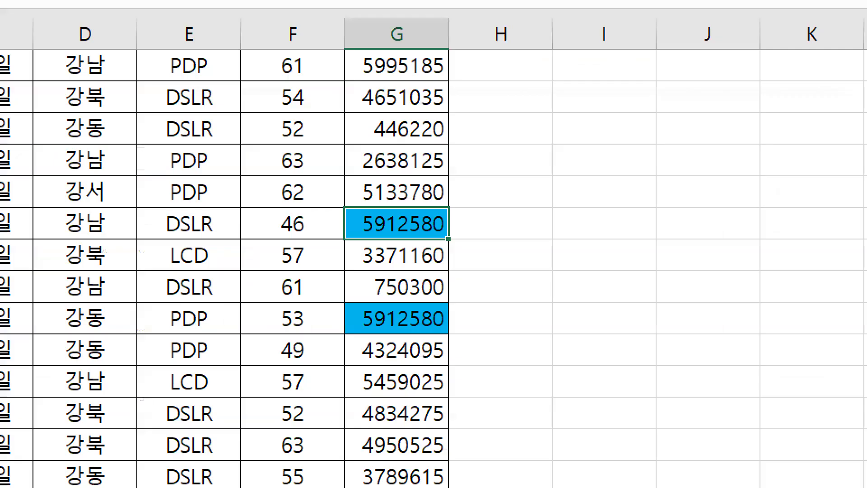
pyautogui.moveTo(419, 220)
pyautogui.mouseDown()
pyautogui.moveTo(377, 199)
pyautogui.moveTo(398, 217)
pyautogui.mouseUp()
pyautogui.moveTo(428, 318)
pyautogui.mouseDown()
pyautogui.moveTo(369, 342)
pyautogui.moveTo(413, 319)
pyautogui.mouseUp()
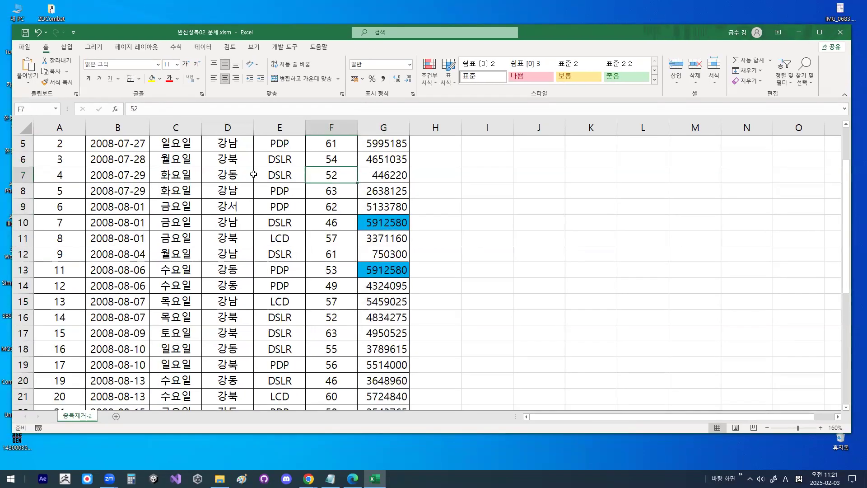
# - Turn on filtering for the data table from a cell in its 지점 column
pyautogui.click(133, 132)
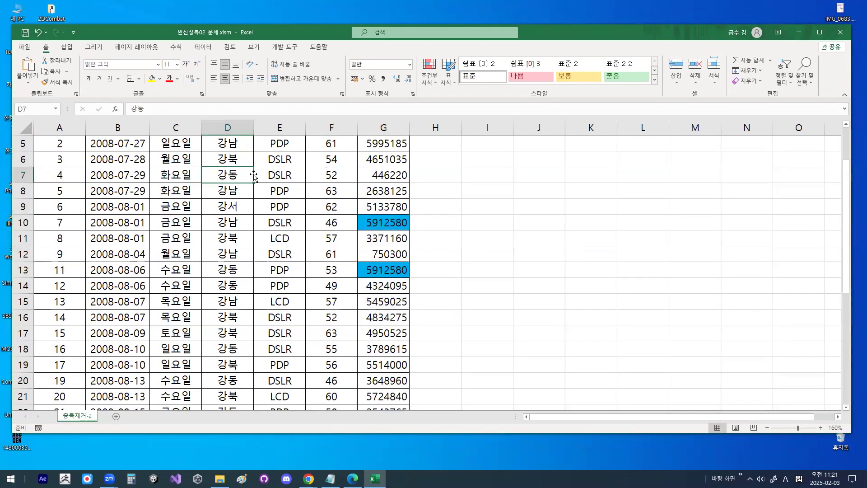
pyautogui.click(203, 47)
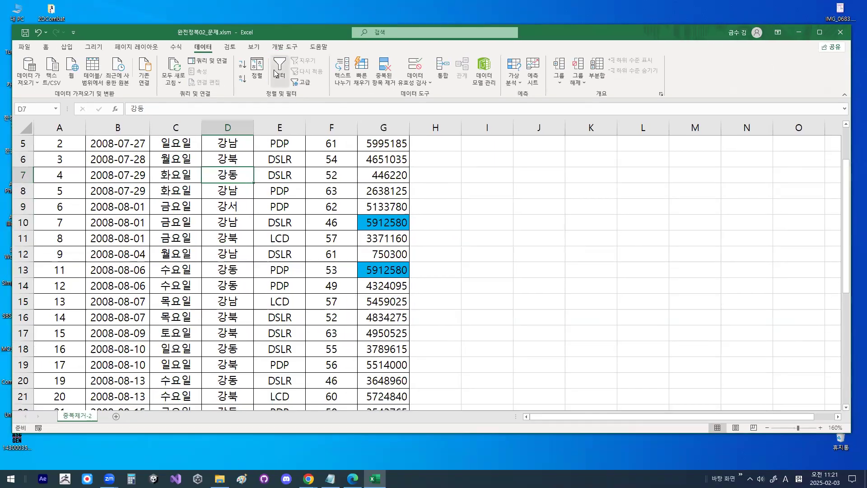
pyautogui.click(271, 86)
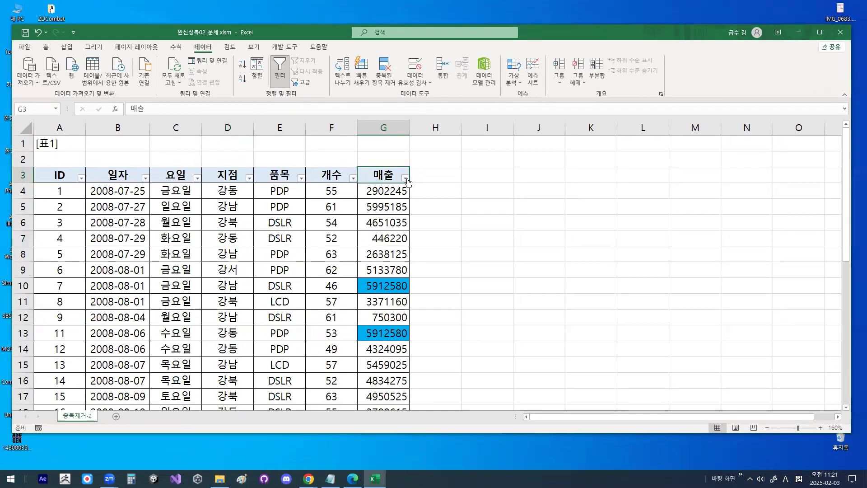
# - Filter the 매출 column by the light-blue cell colour, and deselect the header by selecting empty cell E29
pyautogui.click(404, 174)
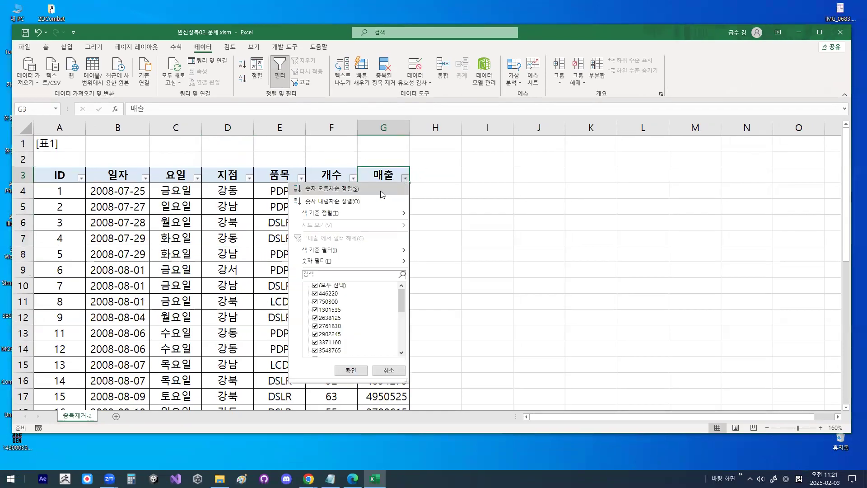
pyautogui.moveTo(357, 250)
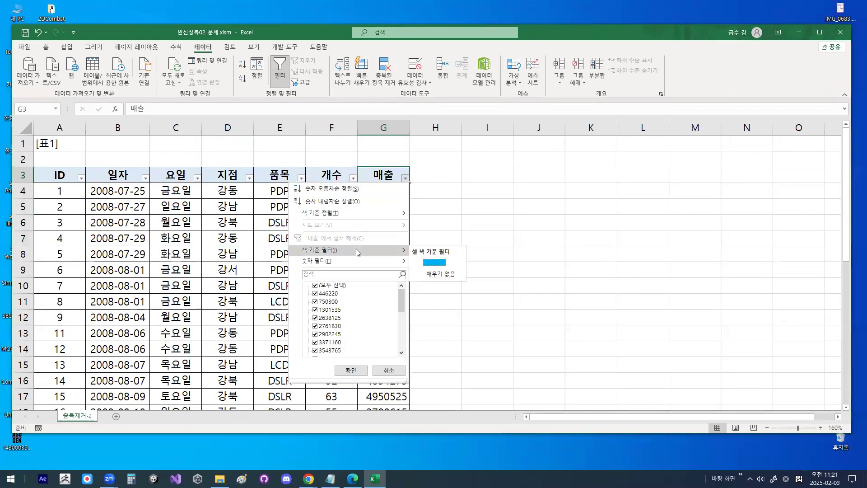
pyautogui.click(440, 266)
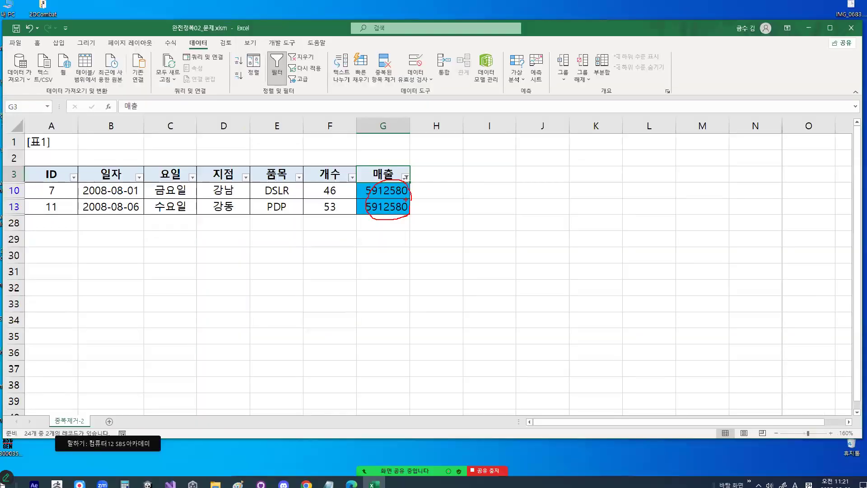
pyautogui.click(183, 263)
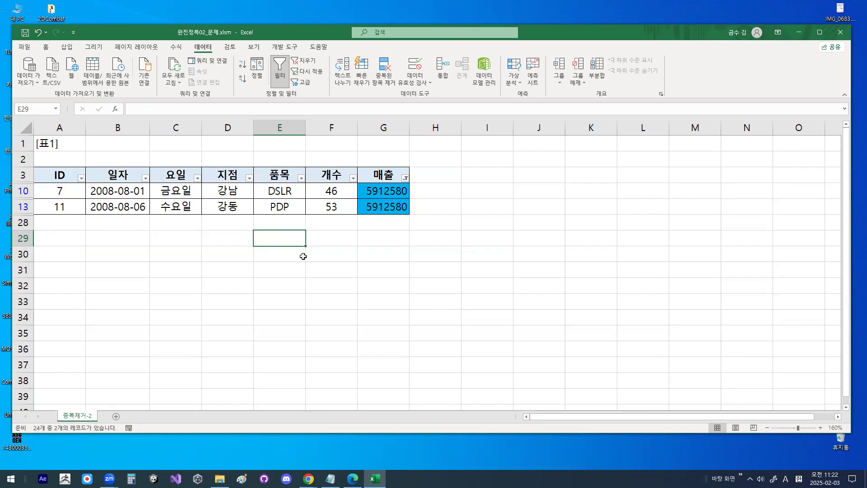
# - Close the 완전정복02_문제 workbook without saving its changes
pyautogui.click(311, 302)
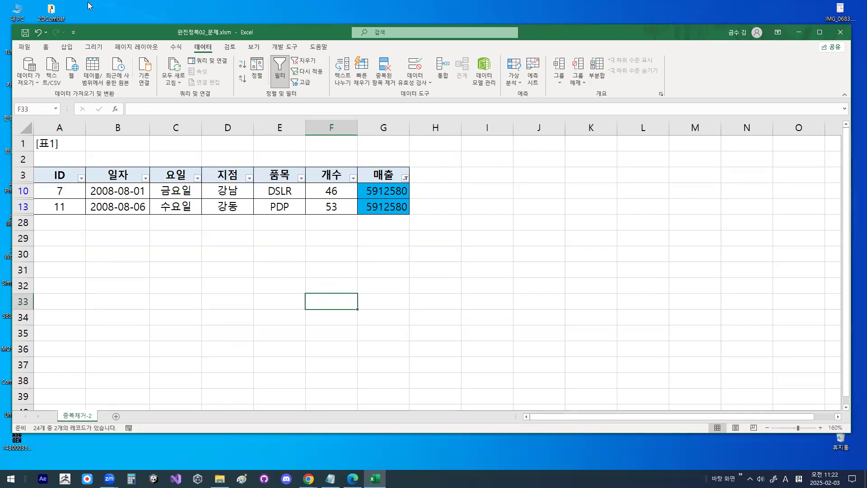
pyautogui.click(25, 47)
pyautogui.click(46, 285)
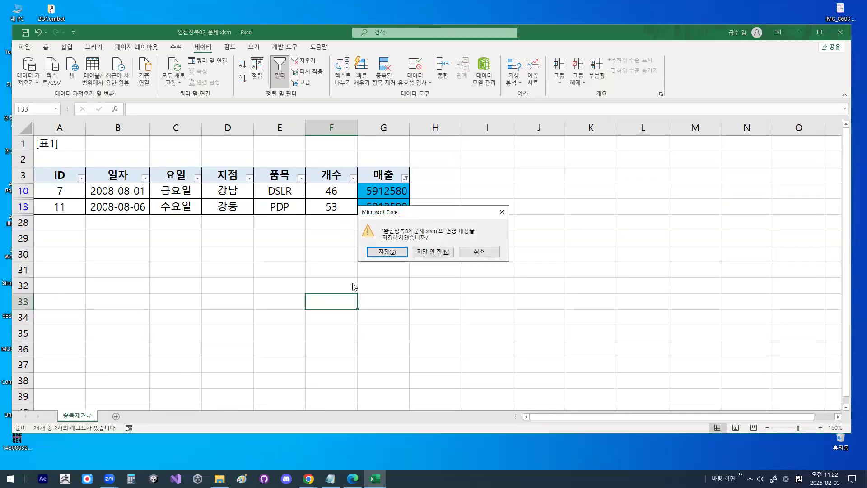
pyautogui.click(433, 253)
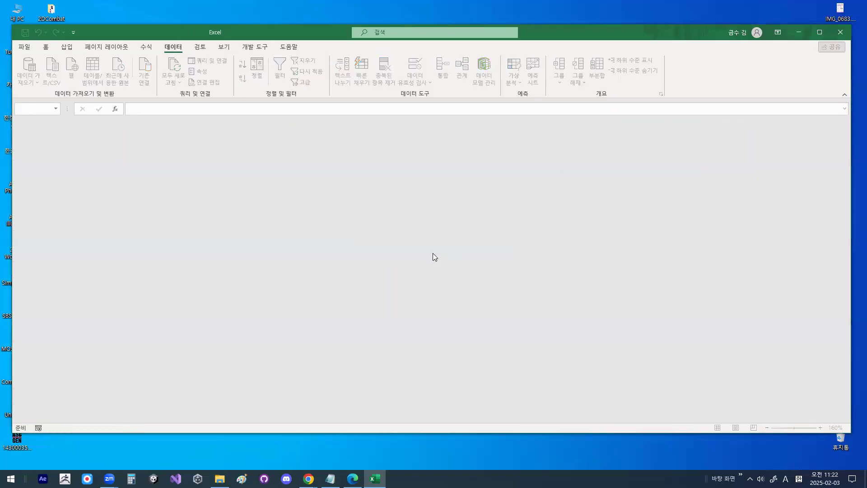
# - Start opening another workbook and browse to the Windows (C:) drive
pyautogui.click(25, 47)
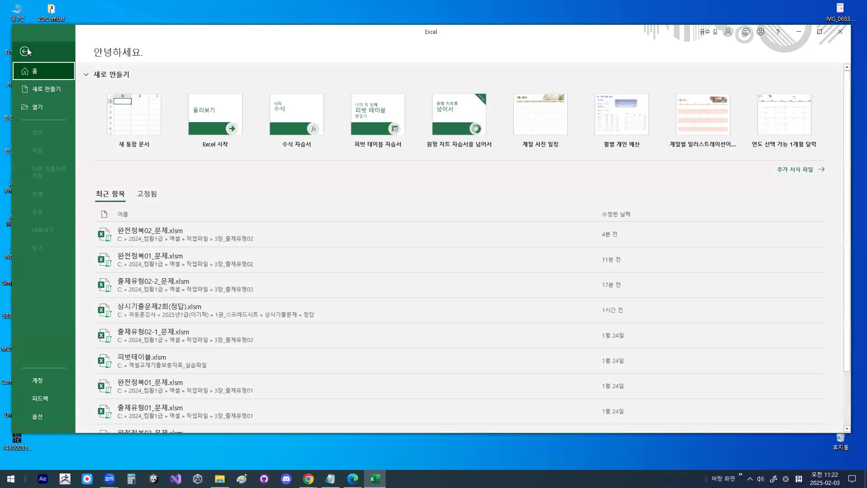
pyautogui.click(36, 111)
pyautogui.click(130, 204)
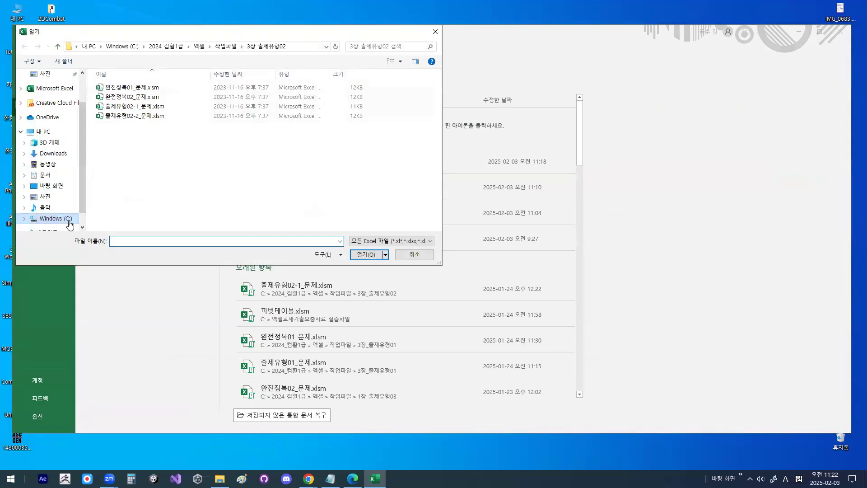
pyautogui.click(70, 221)
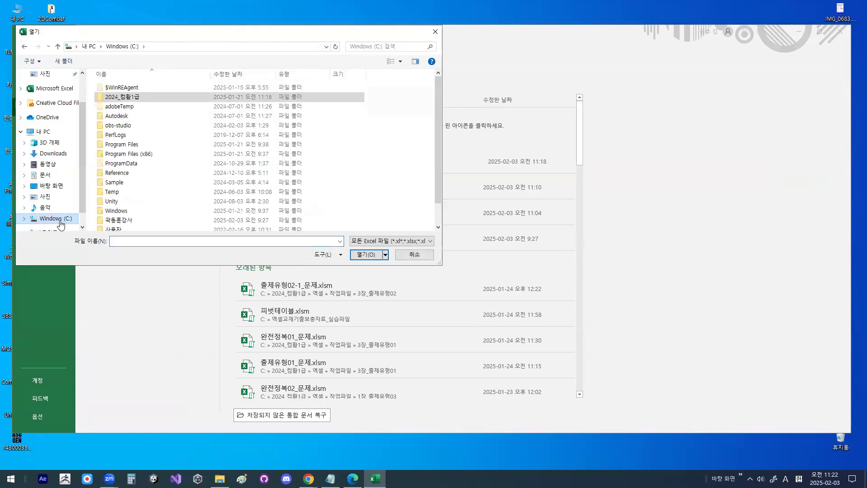
pyautogui.hotkey('ctrl', '1')
pyautogui.click(60, 220)
pyautogui.moveTo(65, 216); pyautogui.dragTo(54, 217)
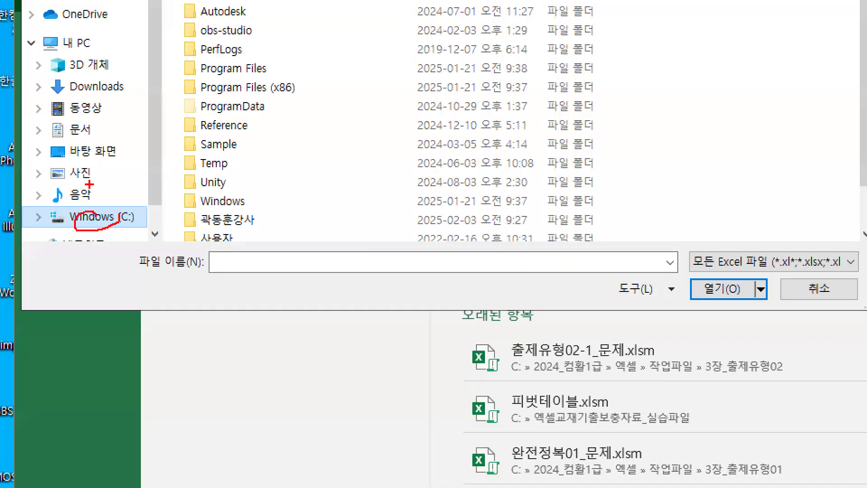
pyautogui.press('Escape')
pyautogui.scroll(-1, 180, 158)
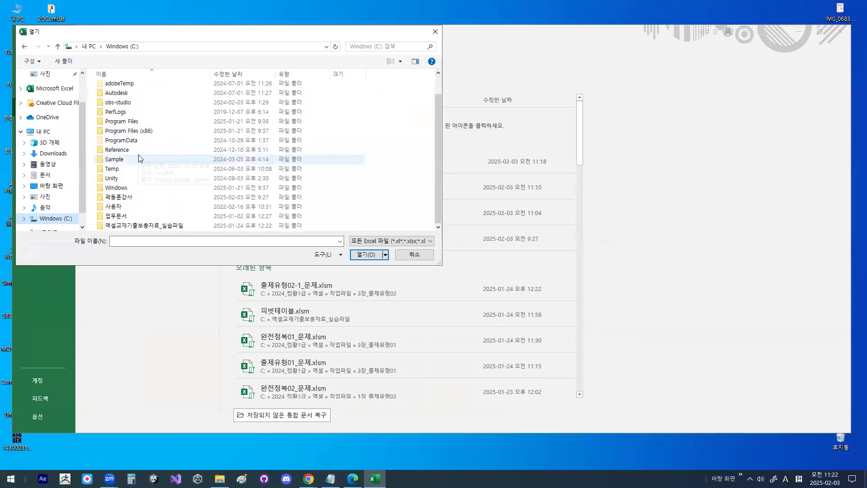
# - Open the workbook 데이터유효성검사_필터.xlsm from the 엑셀교재기출보충자료_실습파일 folder
pyautogui.hotkey('ctrl', '1')
pyautogui.click(108, 230)
pyautogui.moveTo(107, 230); pyautogui.dragTo(134, 230)
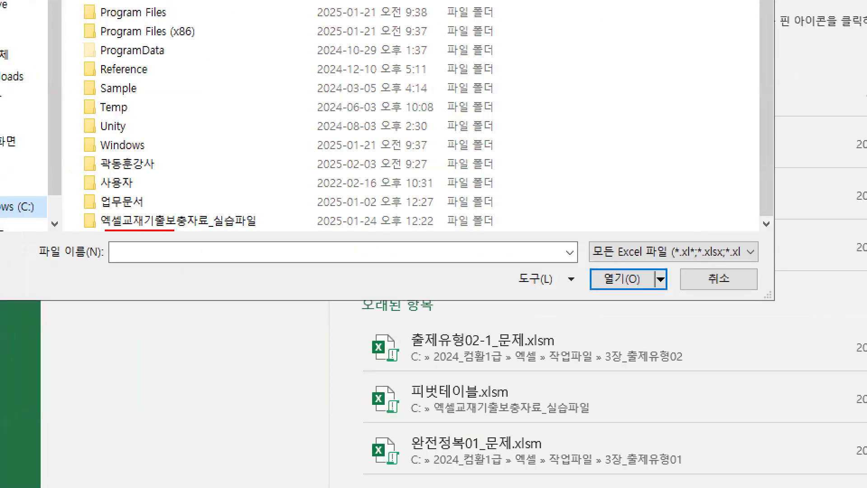
pyautogui.moveTo(199, 198)
pyautogui.mouseDown()
pyautogui.moveTo(203, 213)
pyautogui.moveTo(244, 156)
pyautogui.mouseUp()
pyautogui.press('Escape')
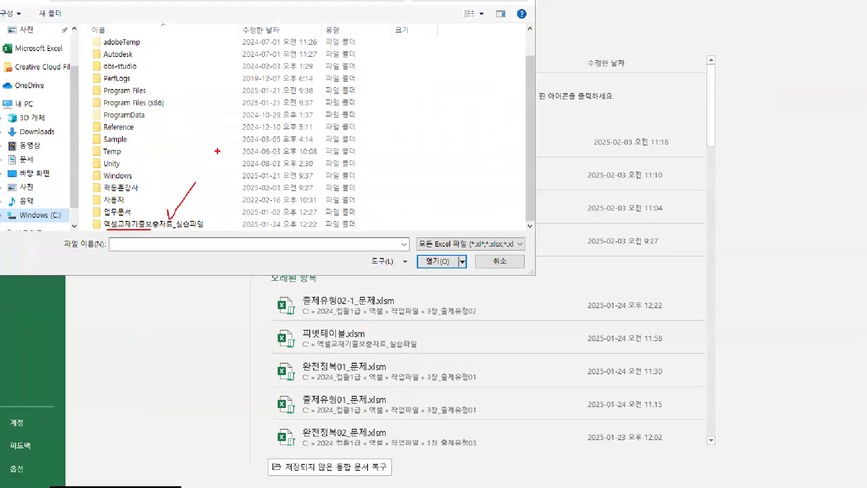
pyautogui.doubleClick(125, 227)
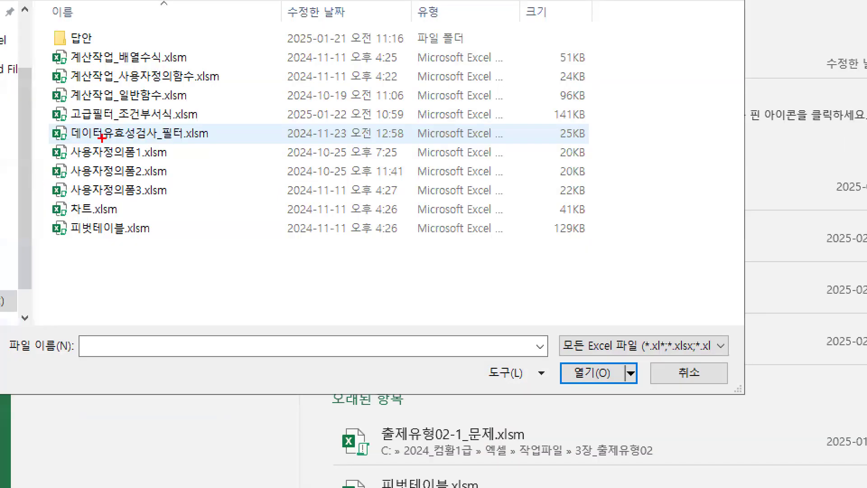
pyautogui.moveTo(110, 137); pyautogui.dragTo(167, 135)
pyautogui.doubleClick(167, 134)
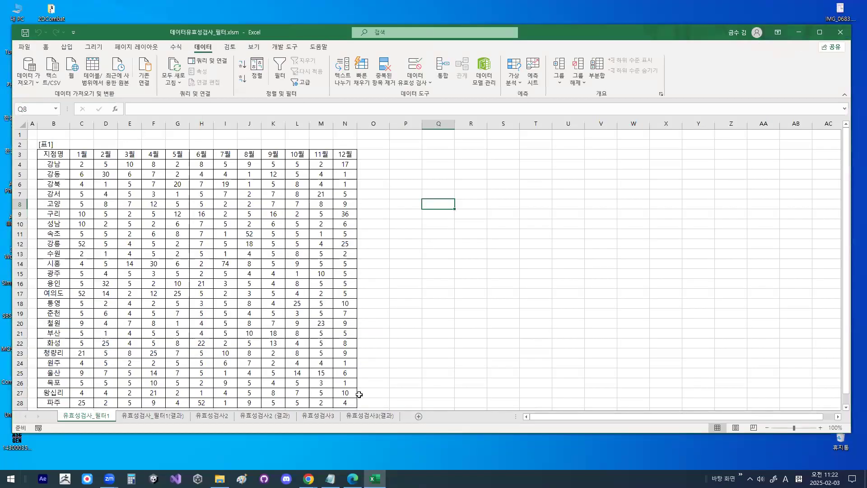
# - Select all the monthly values of [표1], range C4:N28, on the 유효성검사_필터1 sheet
pyautogui.click(264, 166)
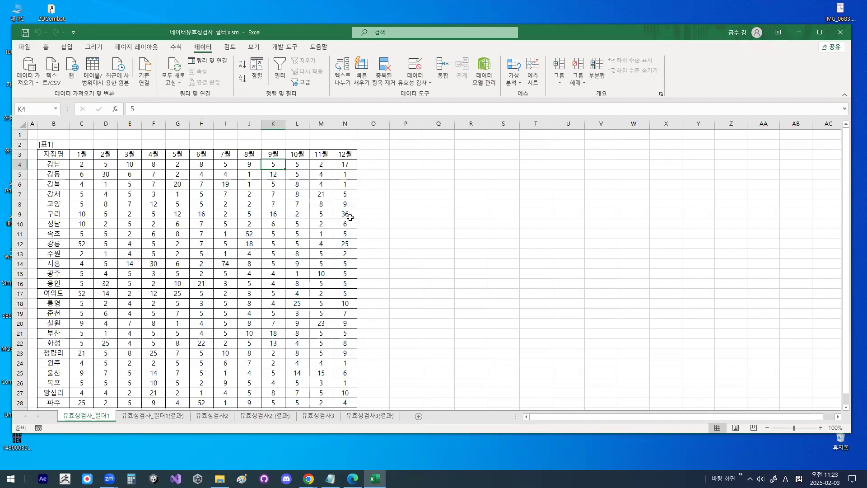
pyautogui.click(83, 164)
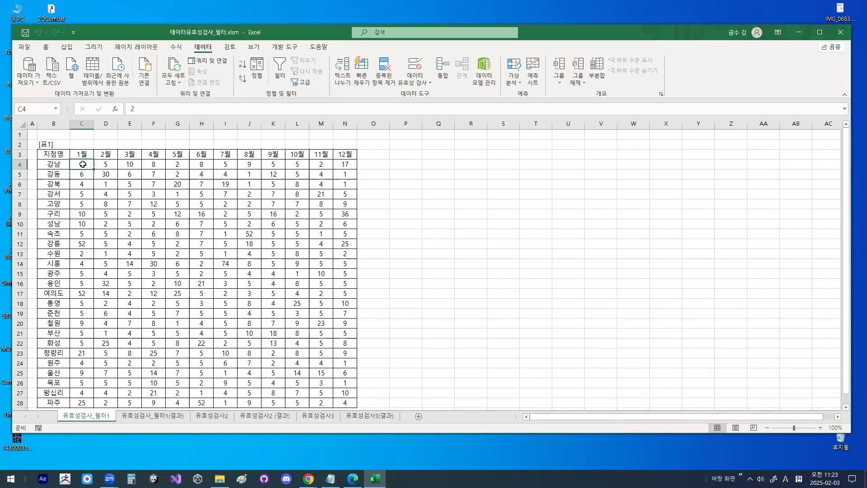
pyautogui.moveTo(83, 164); pyautogui.dragTo(336, 163)
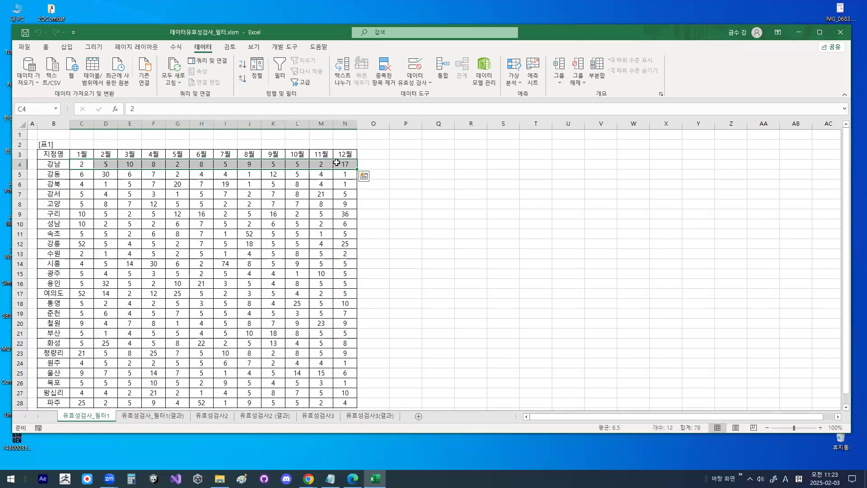
pyautogui.hotkey('ctrl', 'shift', 'Down')
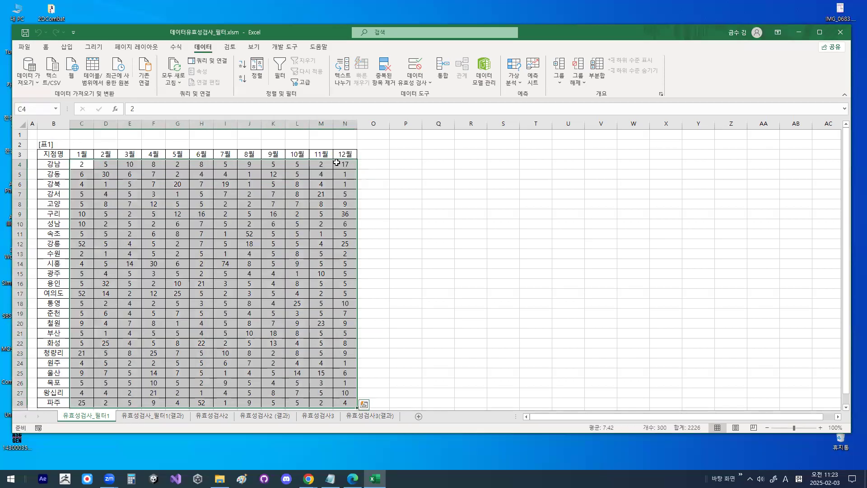
pyautogui.scroll(-1, 213, 237)
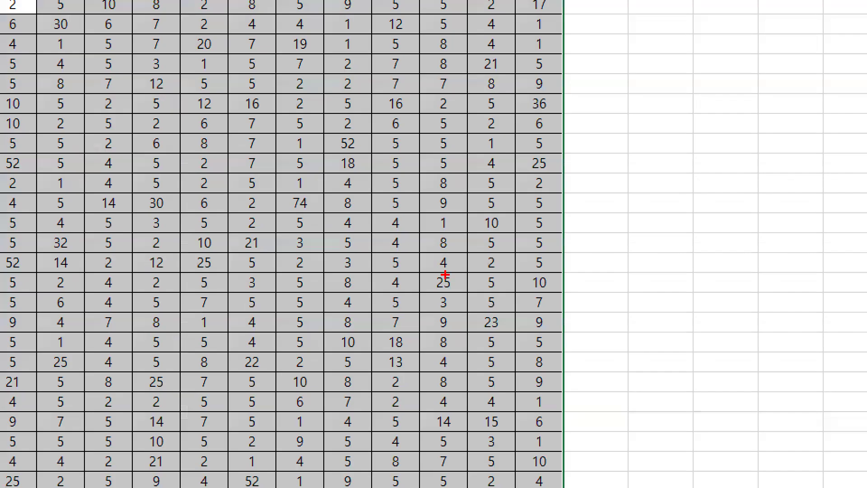
pyautogui.moveTo(445, 274)
pyautogui.mouseDown()
pyautogui.moveTo(364, 161)
pyautogui.moveTo(413, 278)
pyautogui.mouseUp()
pyautogui.press('Escape')
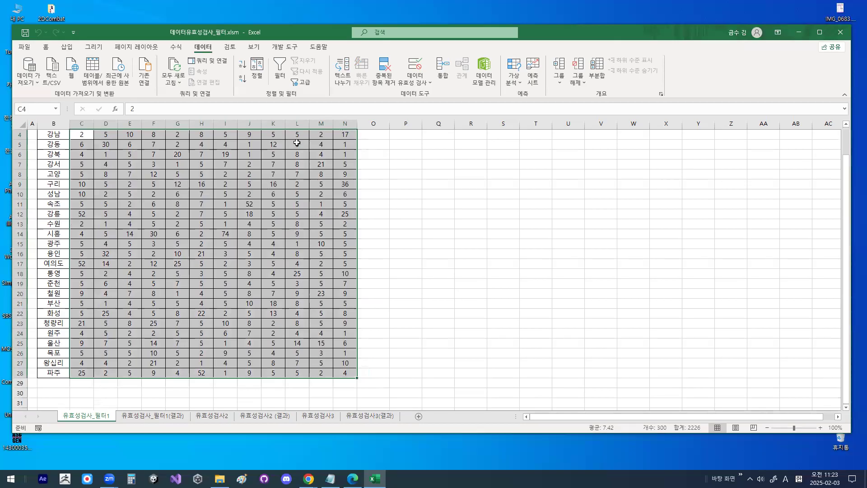
pyautogui.scroll(1, 312, 277)
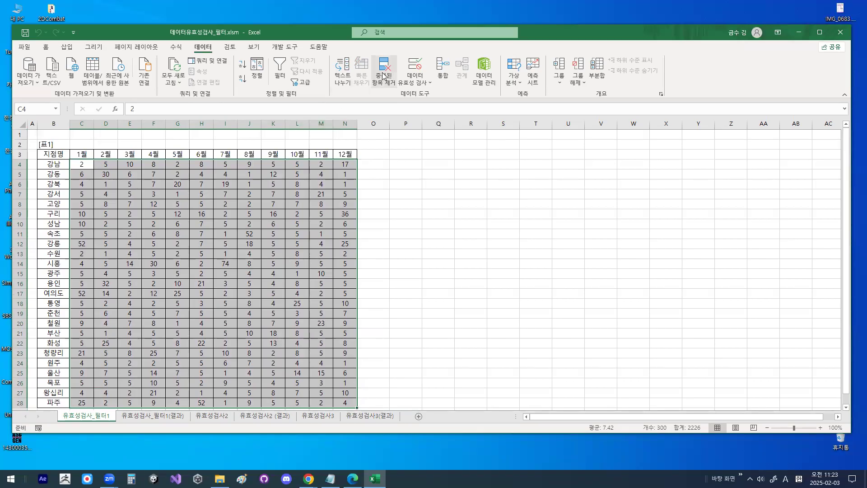
# - Start a data validation rule for the selected range and set its 제한 대상 to 정수
pyautogui.hotkey('ctrl', '1')
pyautogui.click(433, 67)
pyautogui.moveTo(434, 68)
pyautogui.mouseDown()
pyautogui.moveTo(401, 93)
pyautogui.moveTo(430, 66)
pyautogui.mouseUp()
pyautogui.press('Escape')
pyautogui.click(415, 80)
pyautogui.click(419, 97)
pyautogui.click(421, 196)
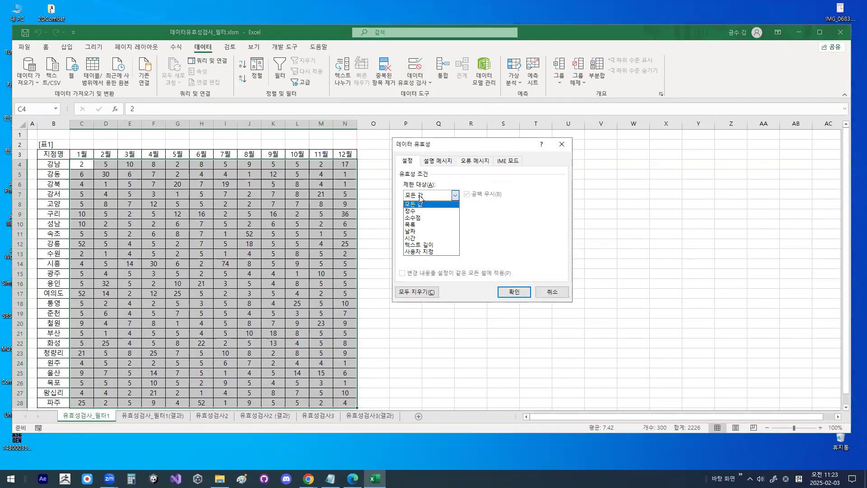
pyautogui.hotkey('ctrl', '1')
pyautogui.click(421, 212)
pyautogui.moveTo(422, 222)
pyautogui.mouseDown()
pyautogui.moveTo(399, 240)
pyautogui.moveTo(408, 218)
pyautogui.moveTo(414, 224)
pyautogui.mouseUp()
pyautogui.press('Escape')
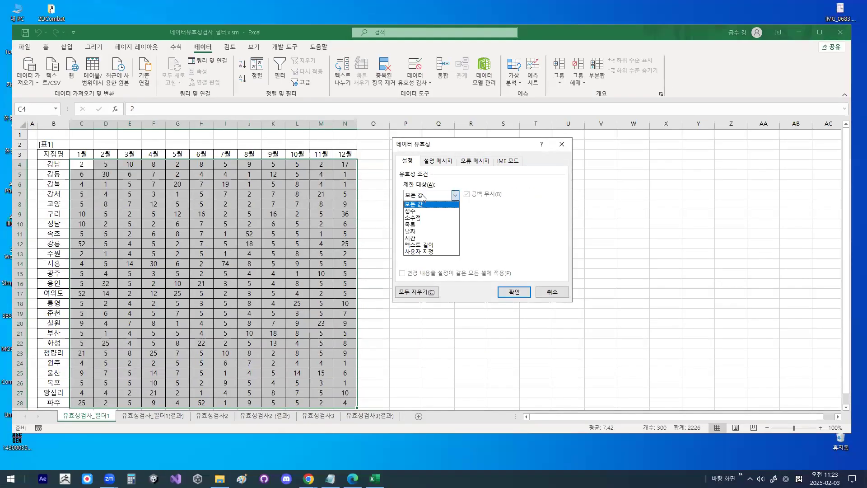
pyautogui.click(422, 212)
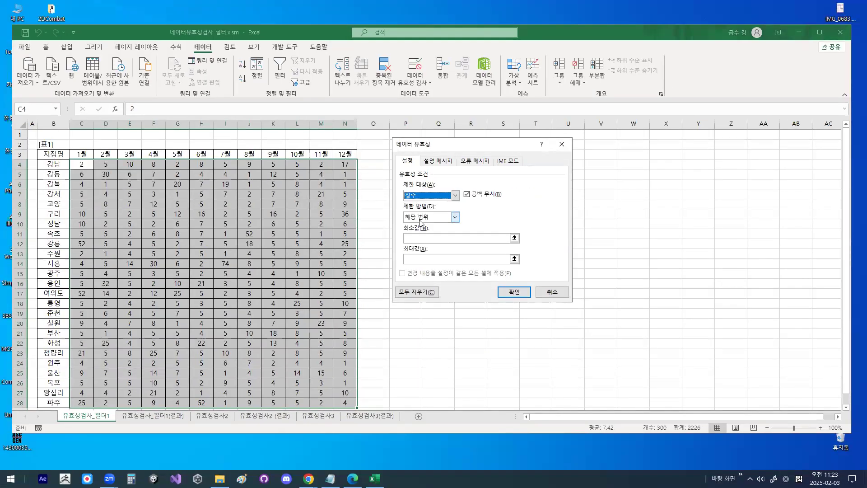
# - Set the validation rule's 제한 방법 to <= and its 최대값 to 20
pyautogui.click(421, 218)
pyautogui.click(420, 274)
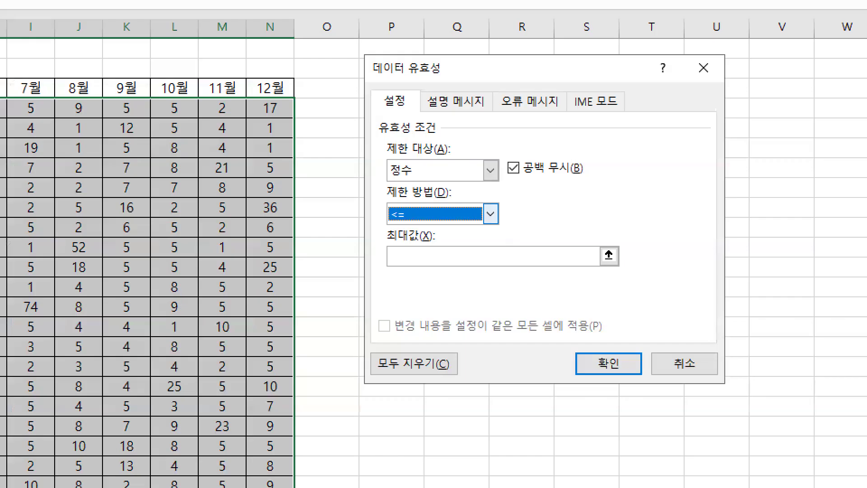
pyautogui.click(420, 211)
pyautogui.moveTo(422, 219)
pyautogui.mouseDown()
pyautogui.moveTo(395, 183)
pyautogui.moveTo(424, 219)
pyautogui.mouseUp()
pyautogui.moveTo(440, 267)
pyautogui.mouseDown()
pyautogui.moveTo(436, 237)
pyautogui.moveTo(452, 265)
pyautogui.mouseUp()
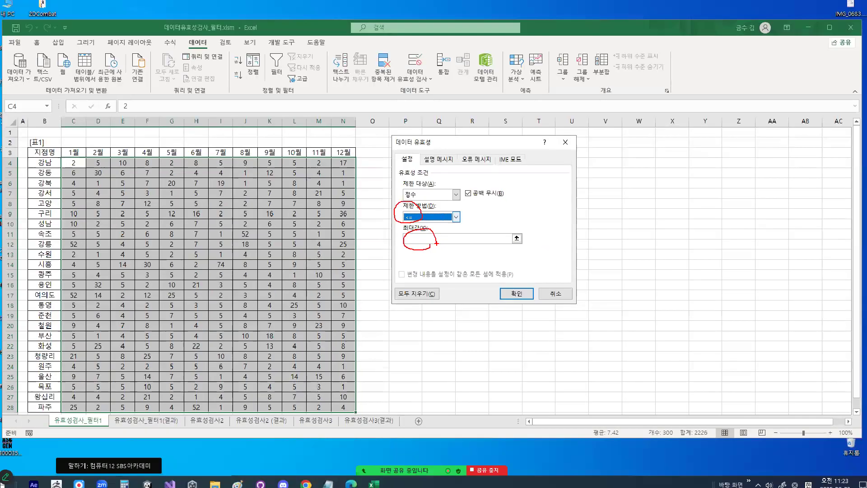
pyautogui.press('Escape')
pyautogui.click(417, 258)
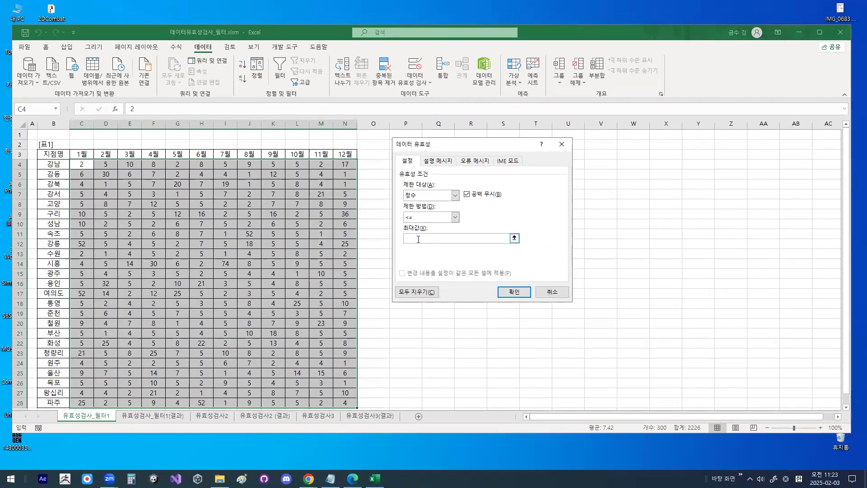
pyautogui.click(418, 234)
pyautogui.moveTo(431, 230)
pyautogui.mouseDown()
pyautogui.moveTo(430, 242)
pyautogui.moveTo(391, 222)
pyautogui.moveTo(441, 246)
pyautogui.mouseUp()
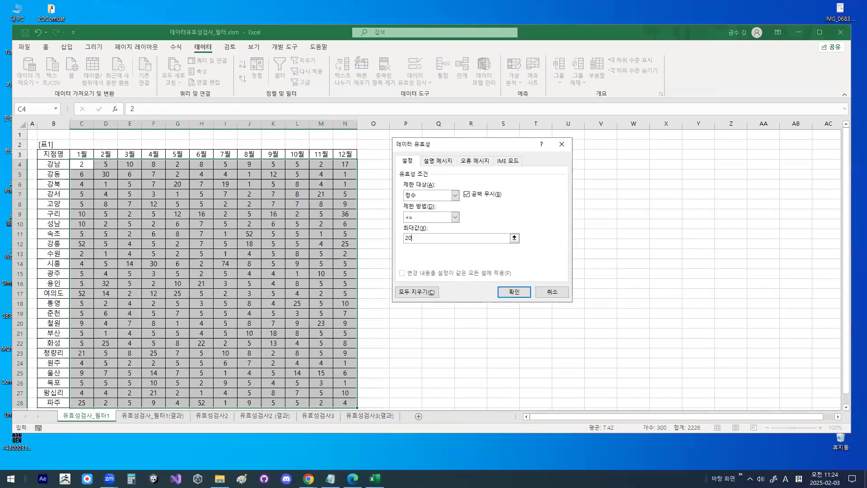
pyautogui.moveTo(445, 201)
pyautogui.mouseDown()
pyautogui.moveTo(438, 230)
pyautogui.moveTo(388, 181)
pyautogui.moveTo(437, 223)
pyautogui.mouseUp()
pyautogui.moveTo(482, 125)
pyautogui.mouseDown()
pyautogui.moveTo(454, 173)
pyautogui.moveTo(479, 136)
pyautogui.mouseUp()
# - Give the validation rule's 설명 메시지 the title 필수입력
pyautogui.click(461, 149)
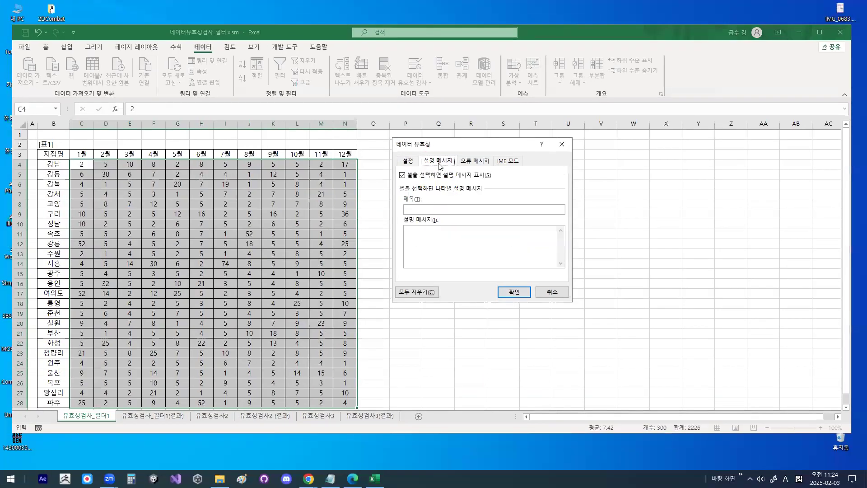
pyautogui.click(429, 210)
pyautogui.press('BackSpace')
pyautogui.press('BackSpace')
pyautogui.press('Hangul')
pyautogui.write('필수입력')
# - Enter the 설명 메시지 text on three lines: 반드시, 입력하셔야, 합니다
pyautogui.click(418, 238)
pyautogui.write('반드시')
pyautogui.write('ㅇ;ㅂ')
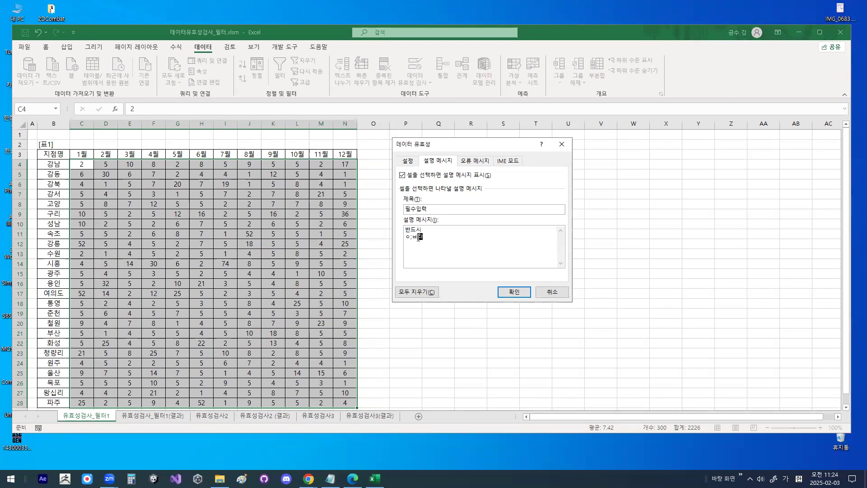
pyautogui.write('력하셔야')
pyautogui.press('Return')
pyautogui.write('합ㄴ니다')
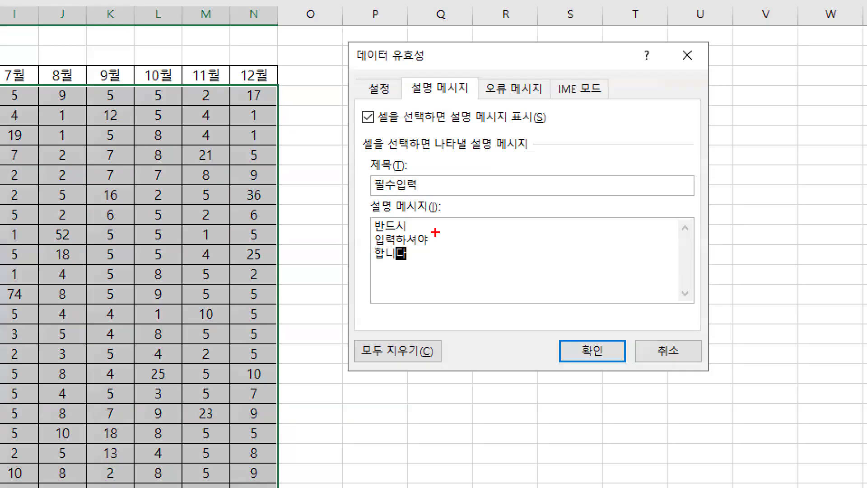
pyautogui.moveTo(437, 233)
pyautogui.mouseDown()
pyautogui.moveTo(422, 251)
pyautogui.moveTo(400, 232)
pyautogui.moveTo(432, 221)
pyautogui.mouseUp()
pyautogui.moveTo(545, 88)
pyautogui.mouseDown()
pyautogui.moveTo(494, 69)
pyautogui.moveTo(545, 89)
pyautogui.mouseUp()
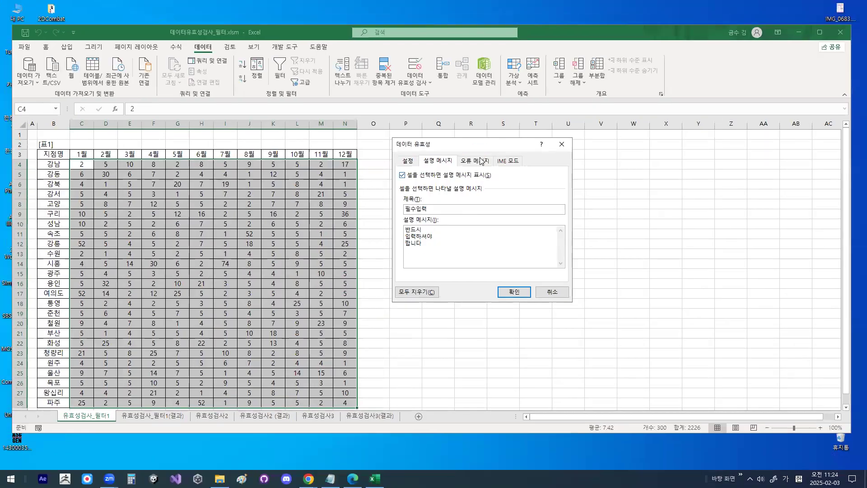
# - Set the 오류 메시지 style to 정보 and its title to 입력범위초과
pyautogui.click(515, 88)
pyautogui.click(441, 211)
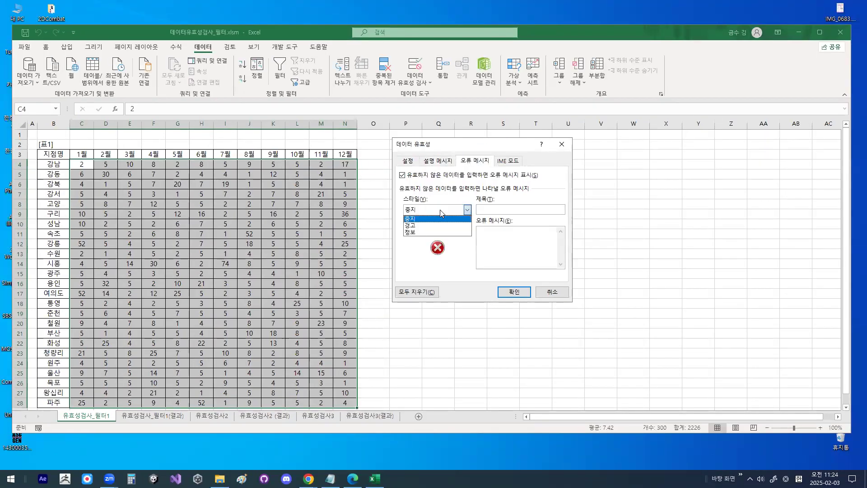
pyautogui.click(428, 234)
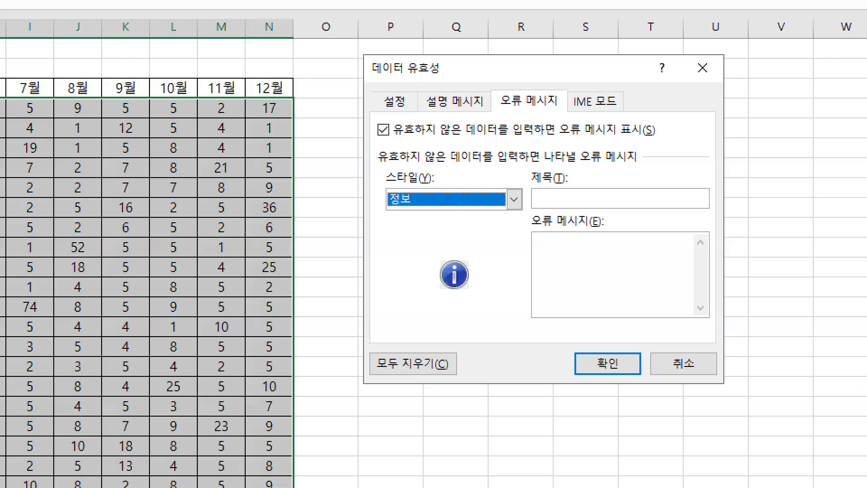
pyautogui.moveTo(423, 216)
pyautogui.mouseDown()
pyautogui.moveTo(405, 207)
pyautogui.moveTo(425, 208)
pyautogui.mouseUp()
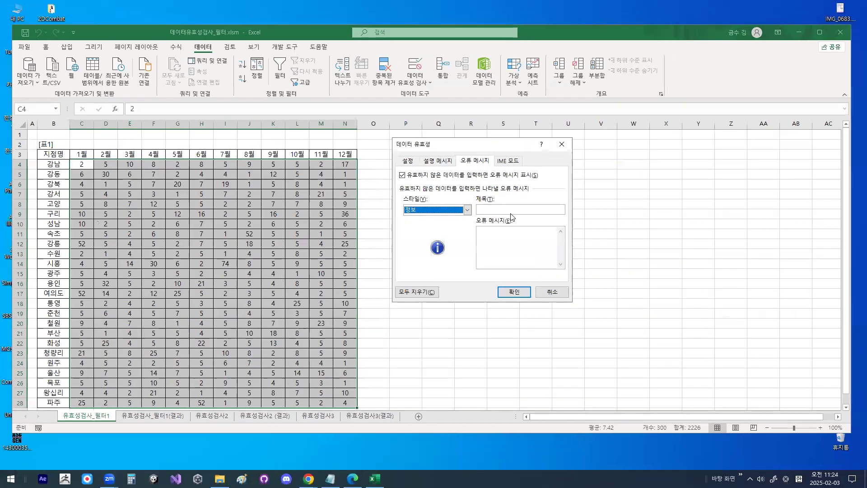
pyautogui.click(600, 199)
pyautogui.write('입력범위초과')
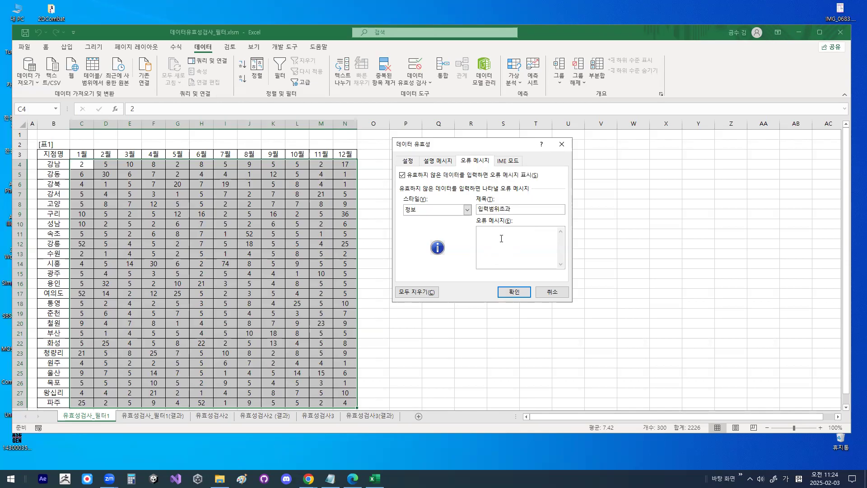
# - Enter the 오류 메시지 text "20이하의 값만 입력해 주세요." and apply the validation rule to the selected cells
pyautogui.write('이하의 ㄱ값만 입력해 주세요.')
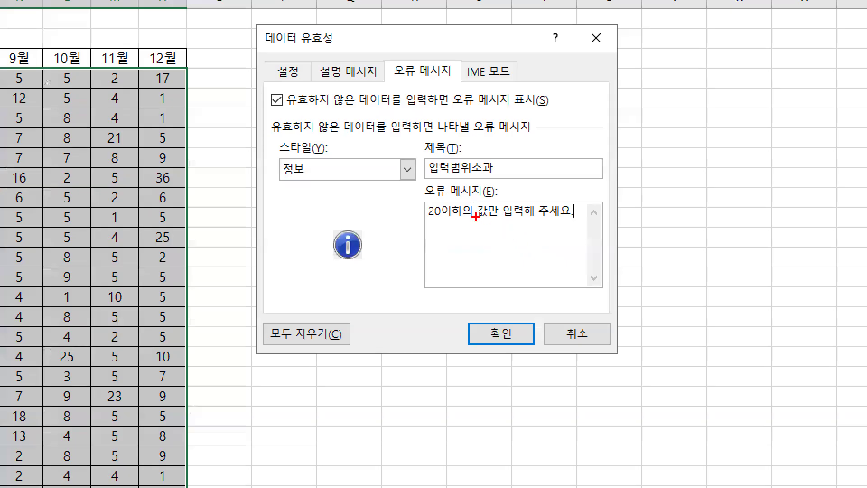
pyautogui.moveTo(472, 194); pyautogui.dragTo(493, 164)
pyautogui.moveTo(498, 195)
pyautogui.mouseDown()
pyautogui.moveTo(518, 188)
pyautogui.moveTo(548, 146)
pyautogui.mouseUp()
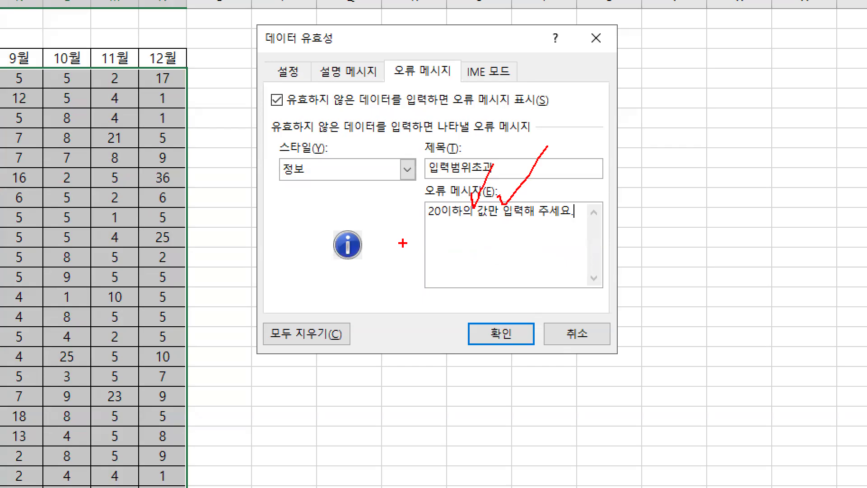
pyautogui.press('Escape')
pyautogui.click(518, 290)
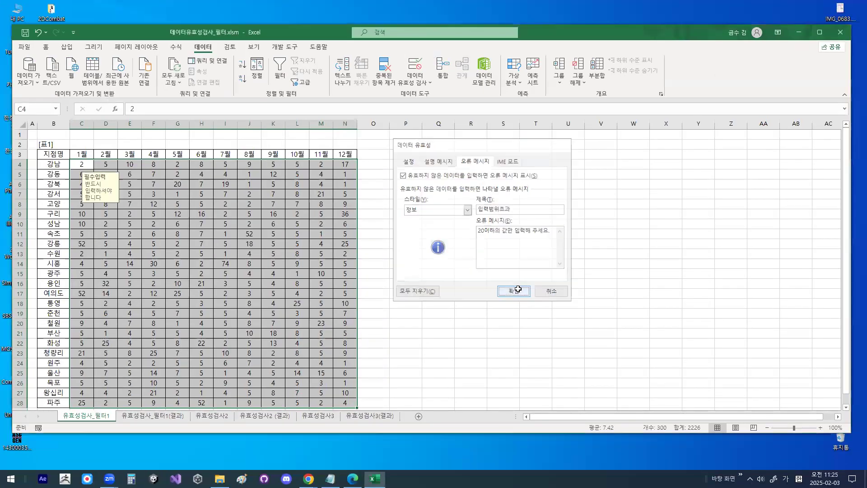
# - Select cell C4 in the 1월 column to check the rule's 설명 메시지
pyautogui.hotkey('ctrl', '1')
pyautogui.click(129, 174)
pyautogui.moveTo(202, 195)
pyautogui.mouseDown()
pyautogui.moveTo(182, 223)
pyautogui.moveTo(210, 154)
pyautogui.moveTo(223, 202)
pyautogui.mouseUp()
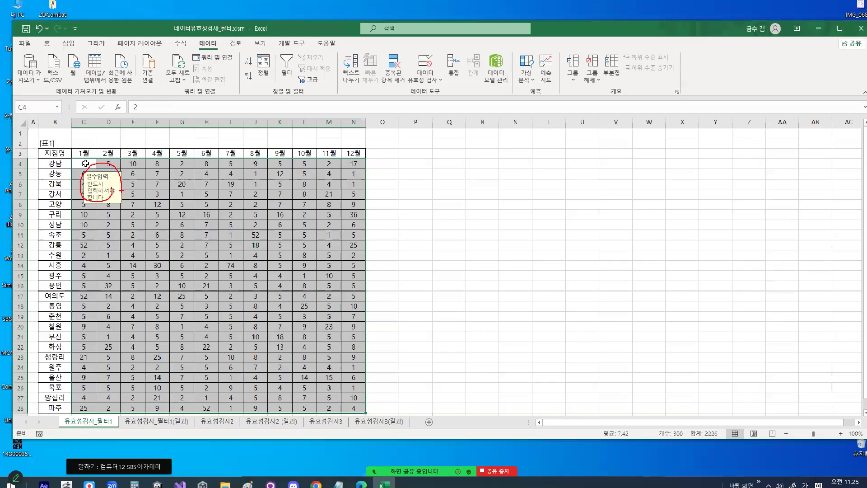
pyautogui.click(82, 164)
pyautogui.hotkey('ctrl', '1')
pyautogui.click(108, 163)
pyautogui.moveTo(137, 166)
pyautogui.mouseDown()
pyautogui.moveTo(132, 175)
pyautogui.moveTo(110, 154)
pyautogui.moveTo(142, 177)
pyautogui.moveTo(102, 157)
pyautogui.moveTo(141, 168)
pyautogui.mouseUp()
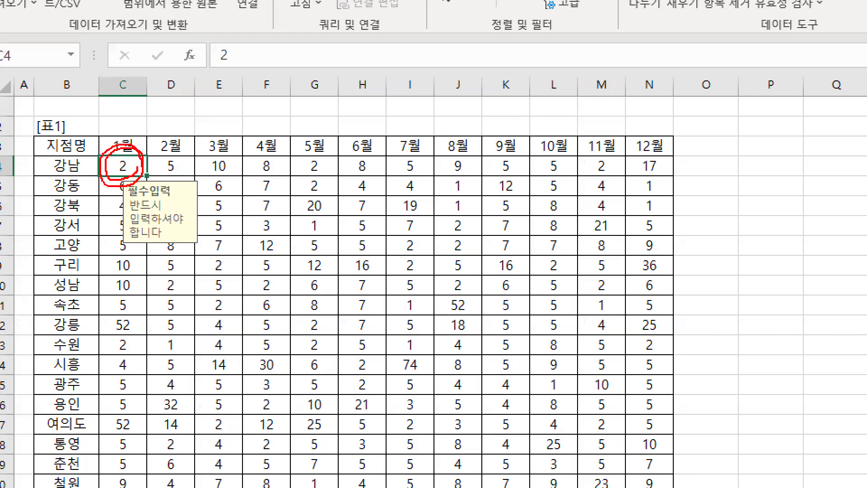
pyautogui.press('Escape')
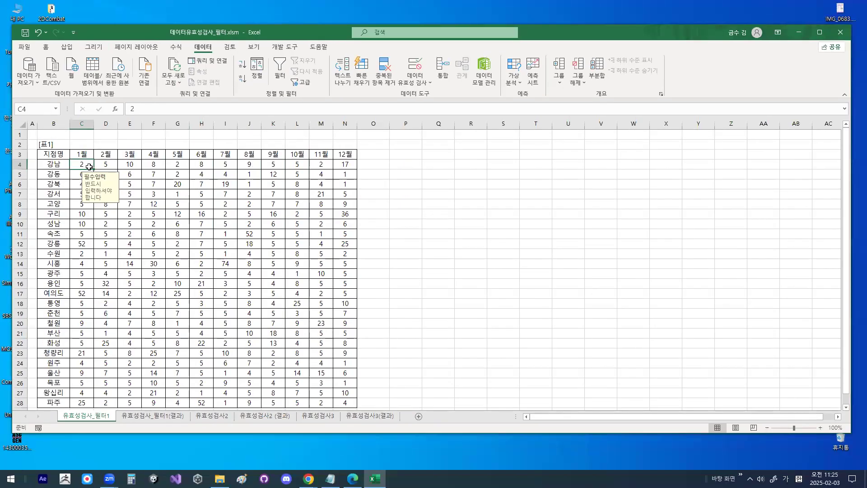
# - Try to enter 21 in cell C4 to test the 오류 메시지, and cancel the entry
pyautogui.write('21')
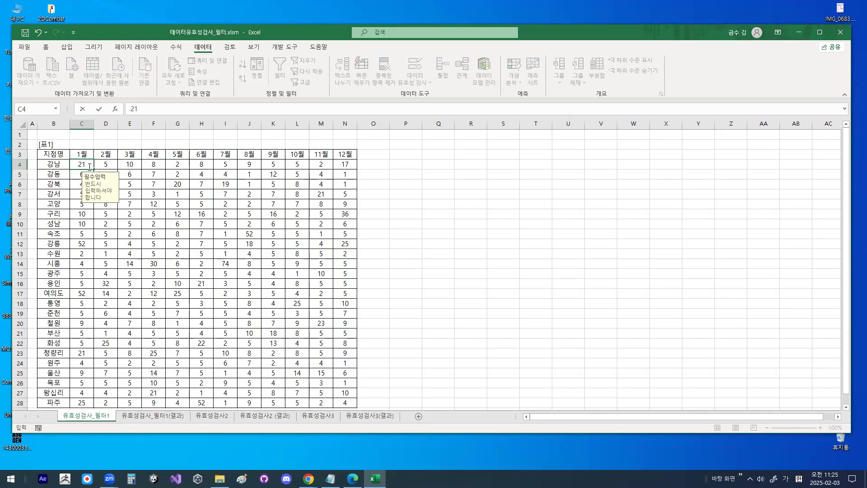
pyautogui.press('Return')
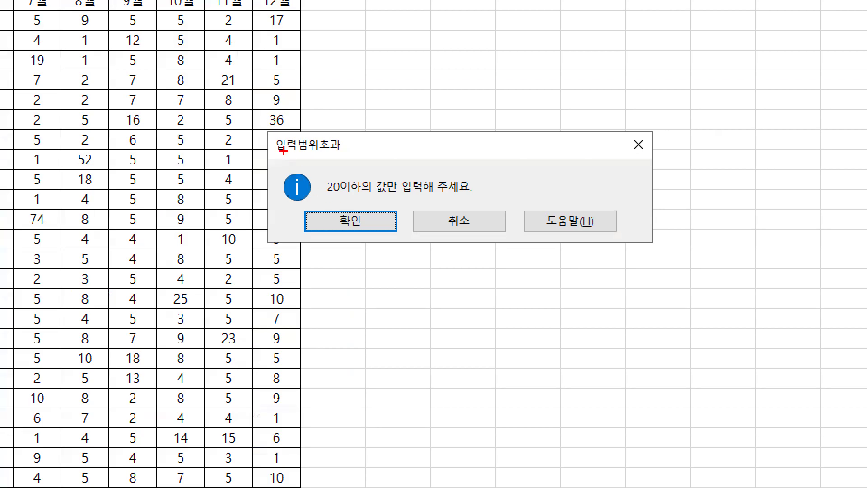
pyautogui.moveTo(345, 230); pyautogui.dragTo(368, 231)
pyautogui.moveTo(323, 150); pyautogui.dragTo(340, 150)
pyautogui.moveTo(328, 196); pyautogui.dragTo(476, 196)
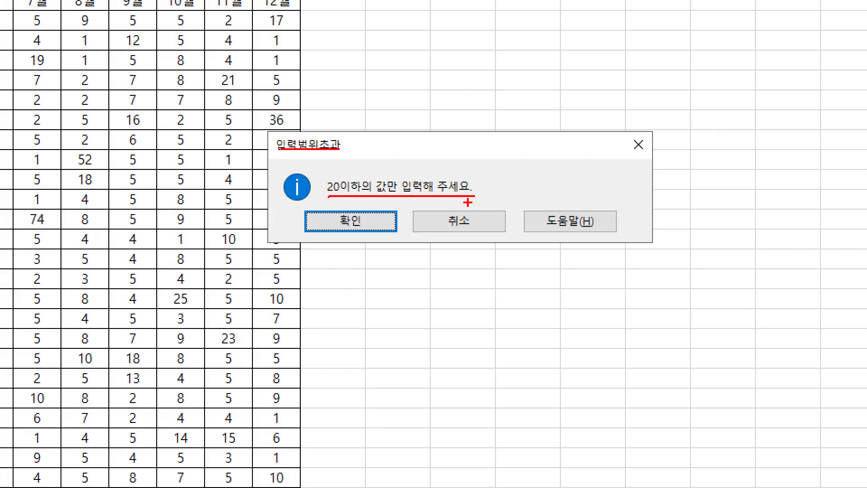
pyautogui.moveTo(321, 189)
pyautogui.mouseDown()
pyautogui.moveTo(269, 194)
pyautogui.moveTo(319, 192)
pyautogui.mouseUp()
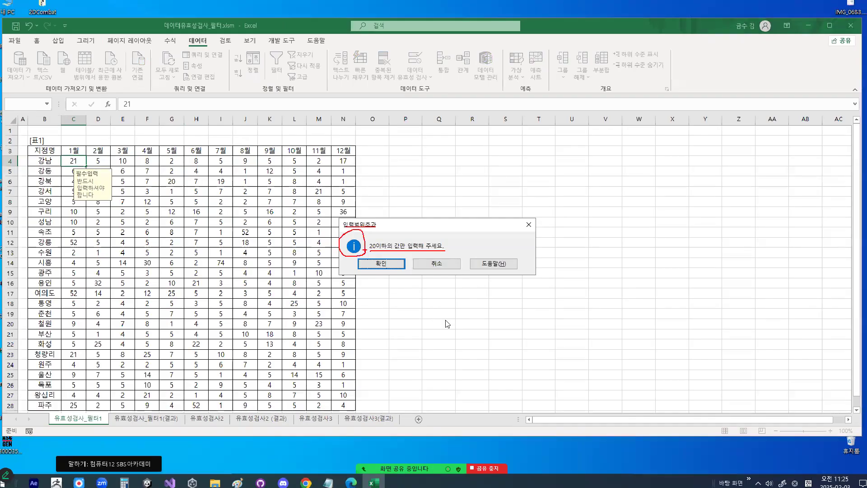
pyautogui.press('Escape')
pyautogui.click(478, 222)
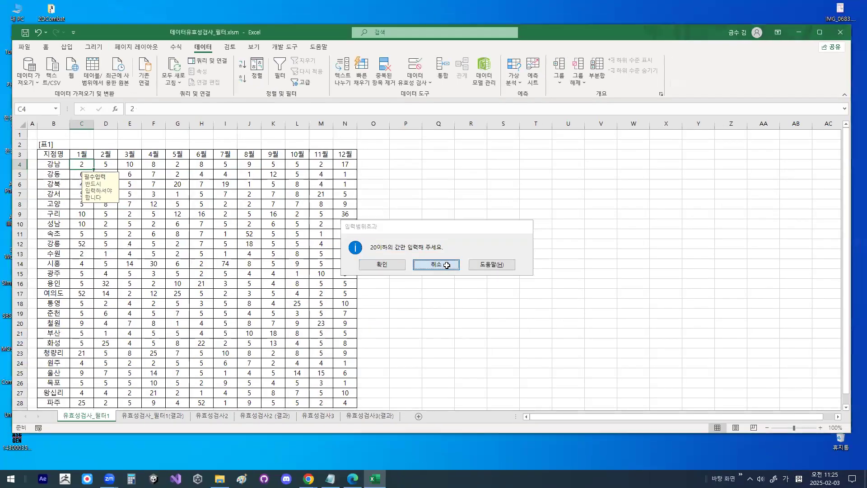
# - Turn on the automatic filter for the header row of [표1]
pyautogui.keyDown('ctrl'); pyautogui.scroll(3, 174, 203); pyautogui.keyUp('ctrl')
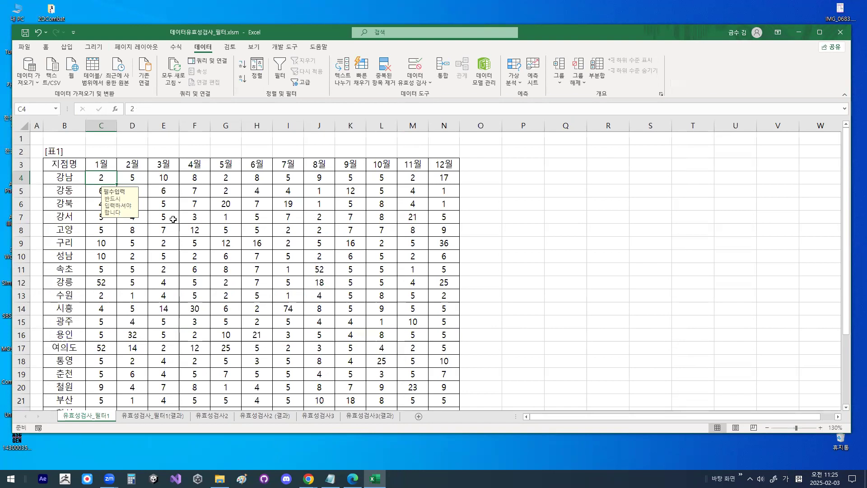
pyautogui.click(214, 227)
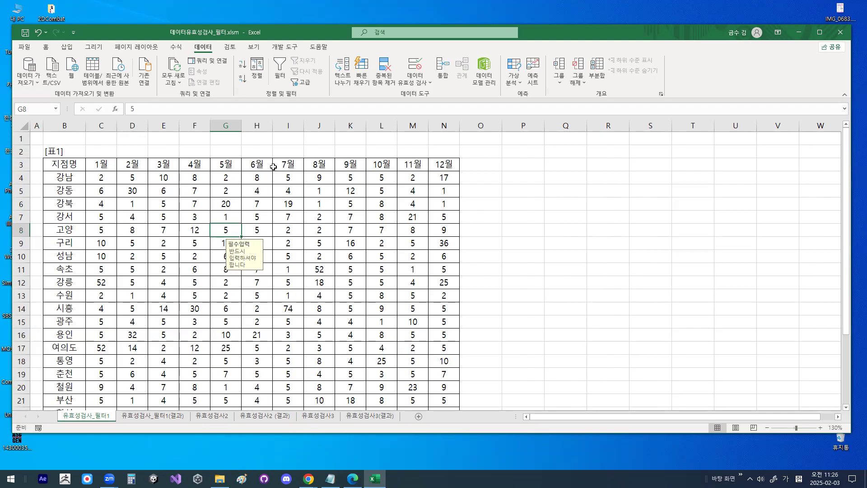
pyautogui.click(166, 190)
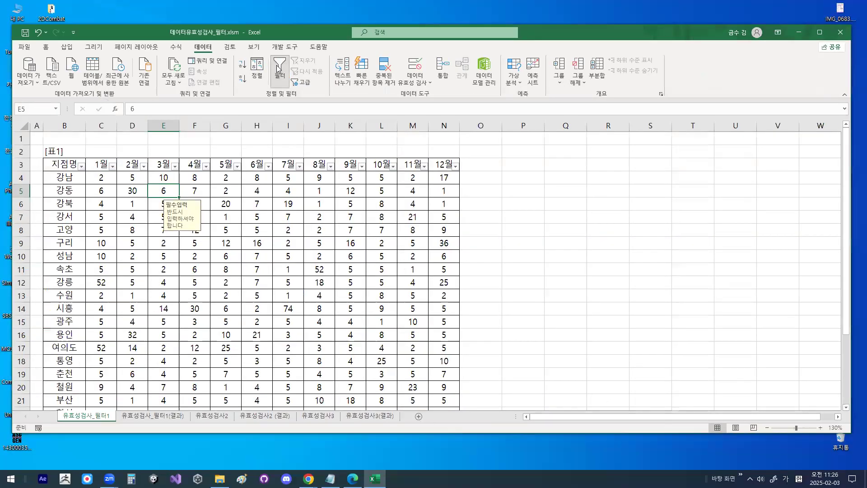
pyautogui.click(280, 69)
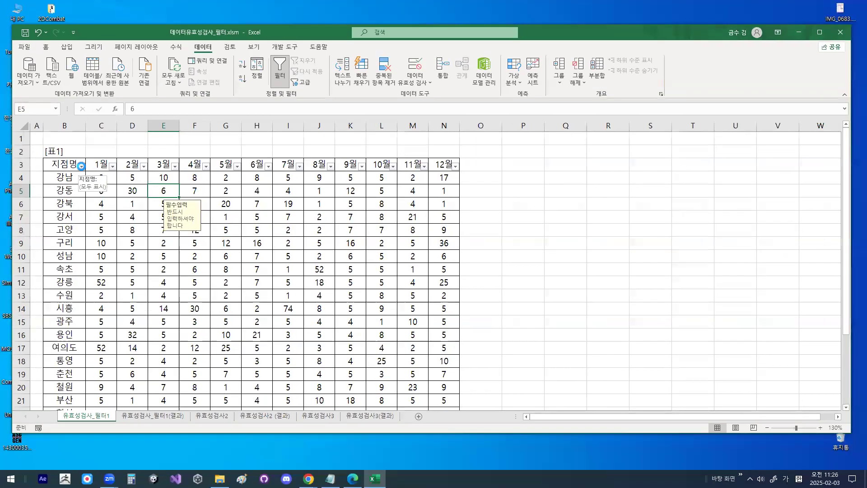
# - Filter the 지점명 column with the 시작 문자 condition 강
pyautogui.click(81, 166)
pyautogui.moveTo(92, 250)
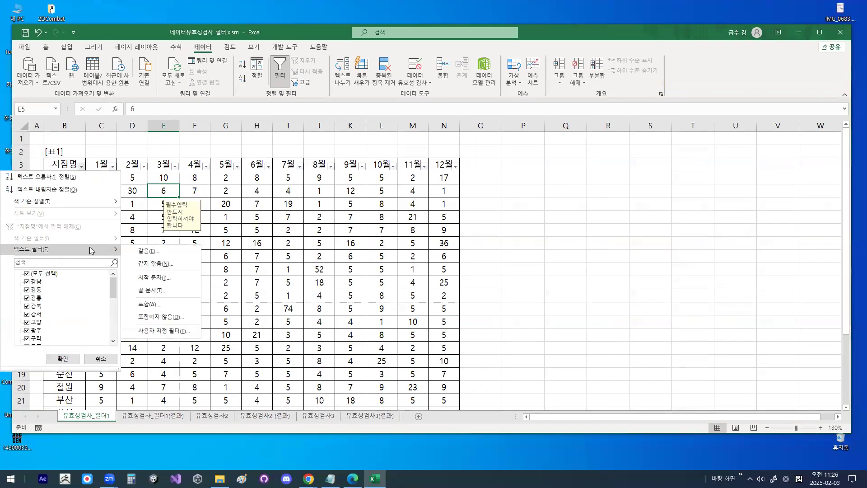
pyautogui.click(157, 282)
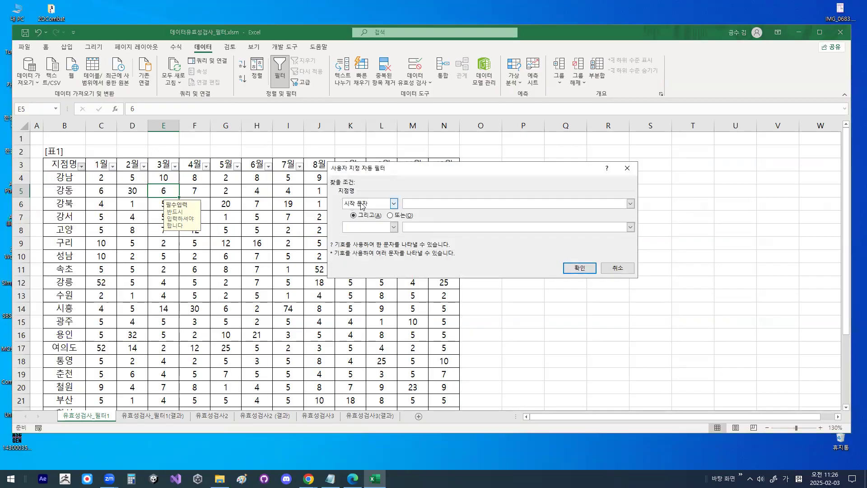
pyautogui.moveTo(492, 212)
pyautogui.mouseDown()
pyautogui.moveTo(454, 222)
pyautogui.moveTo(472, 181)
pyautogui.moveTo(482, 210)
pyautogui.mouseUp()
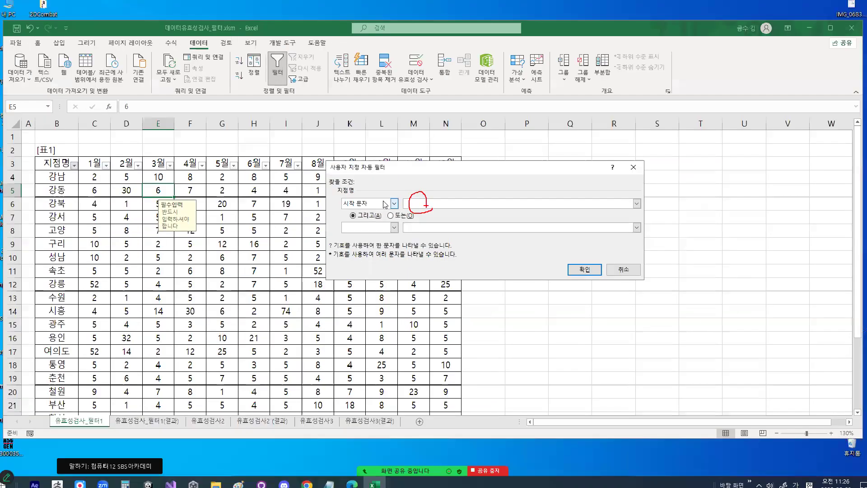
pyautogui.click(418, 204)
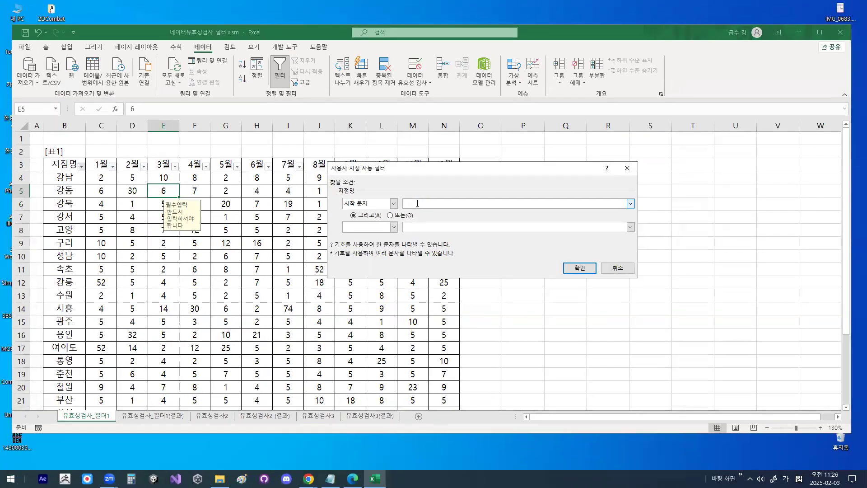
pyautogui.write('ㄱ')
pyautogui.click(579, 268)
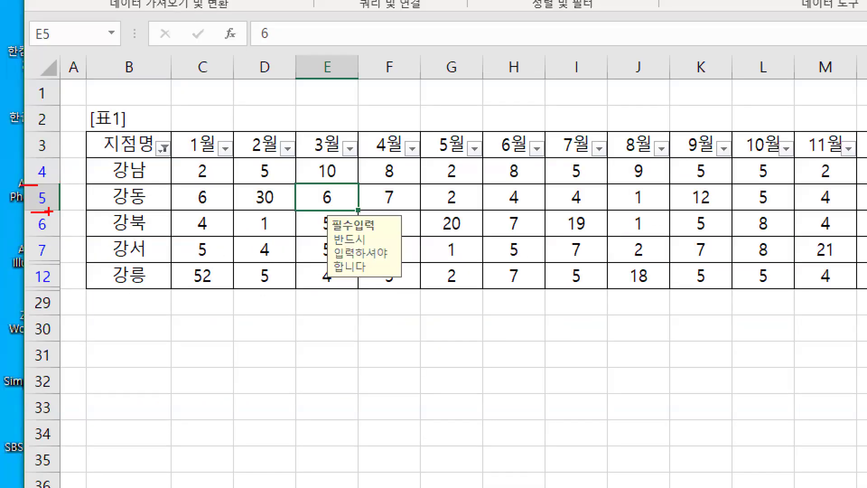
pyautogui.moveTo(27, 230); pyautogui.dragTo(47, 230)
pyautogui.moveTo(23, 261)
pyautogui.mouseDown()
pyautogui.moveTo(42, 261)
pyautogui.moveTo(61, 288)
pyautogui.mouseUp()
pyautogui.moveTo(117, 158); pyautogui.dragTo(101, 285)
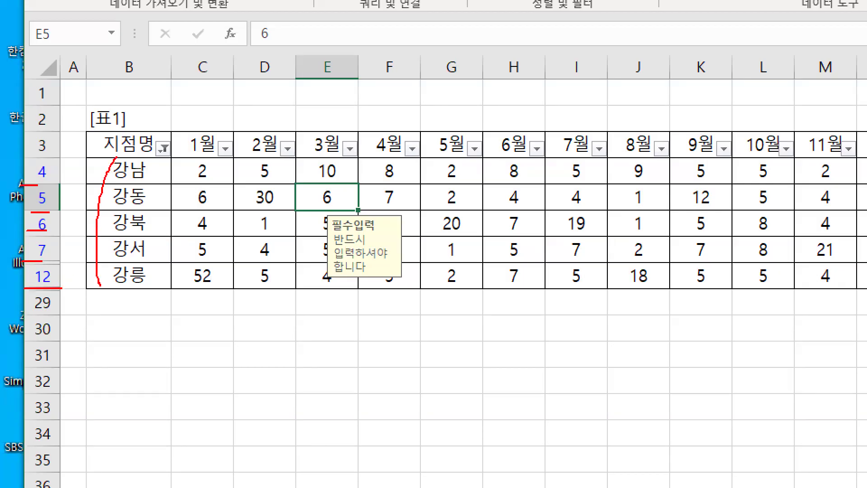
pyautogui.press('Escape')
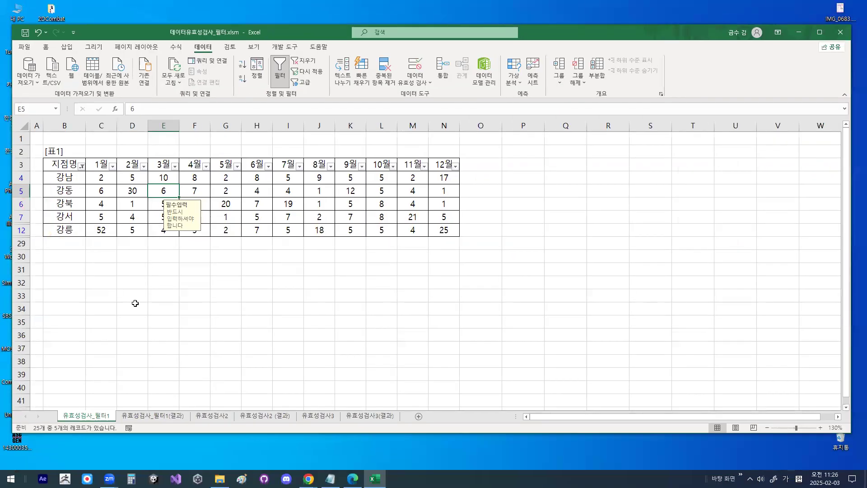
# - Open the 유효성검사_필터1(결과) sheet to compare the filtered table with the expected result
pyautogui.click(152, 416)
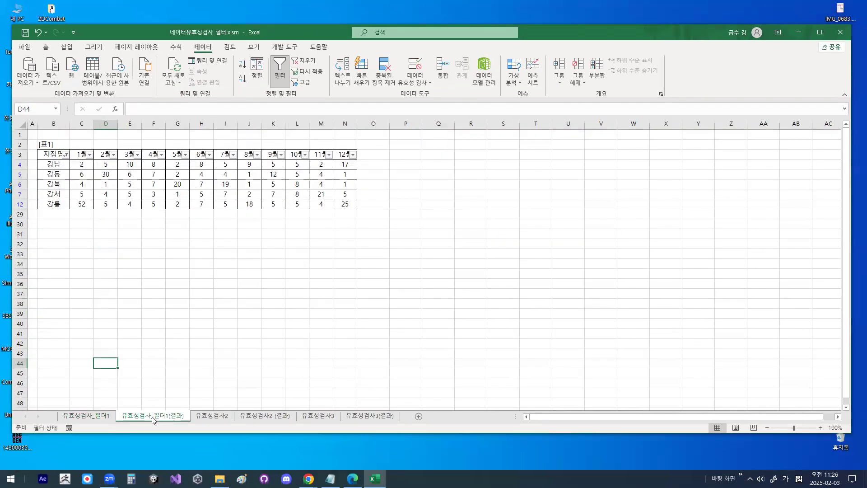
pyautogui.hotkey('ctrl', '1')
pyautogui.moveTo(194, 412)
pyautogui.mouseDown()
pyautogui.moveTo(155, 429)
pyautogui.moveTo(184, 424)
pyautogui.mouseUp()
pyautogui.moveTo(78, 414); pyautogui.dragTo(65, 415)
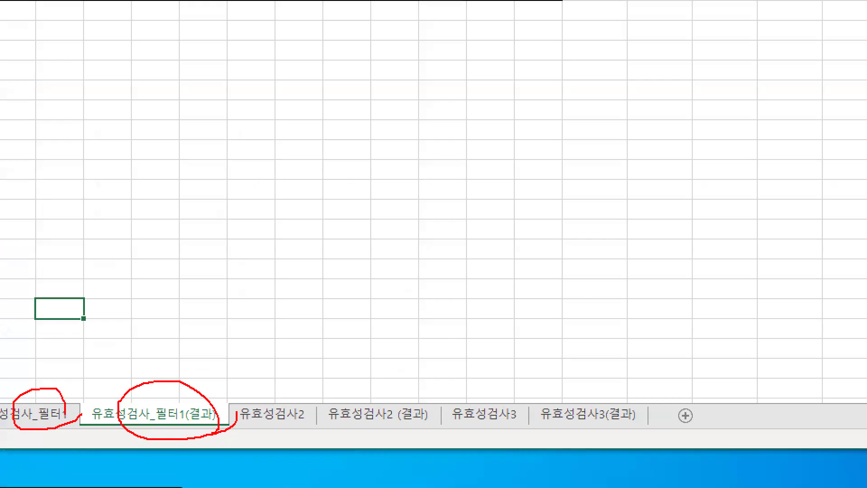
pyautogui.press('Escape')
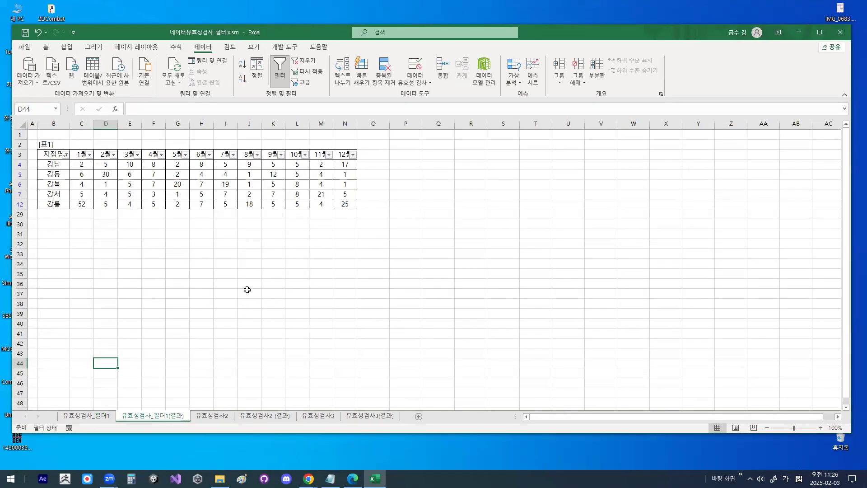
# - Open the 유효성검사2 sheet and enlarge its purchaser table for reading
pyautogui.click(219, 415)
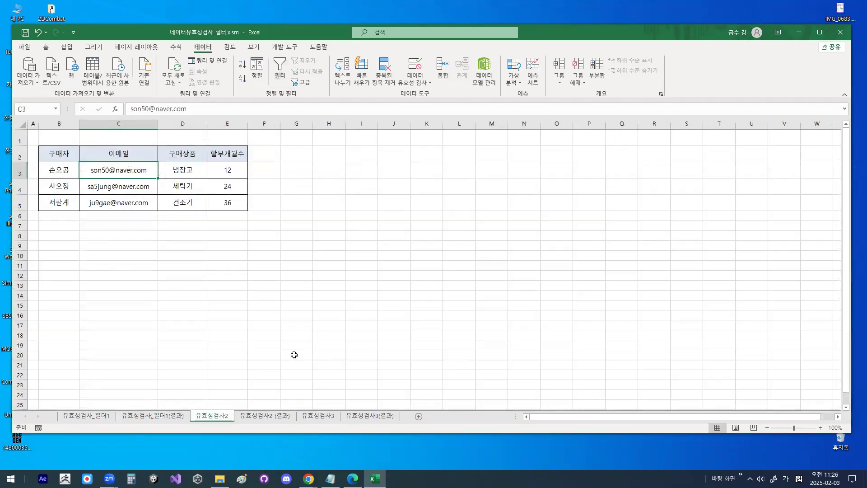
pyautogui.hotkey('ctrl', '1')
pyautogui.click(213, 413)
pyautogui.moveTo(238, 409); pyautogui.dragTo(226, 420)
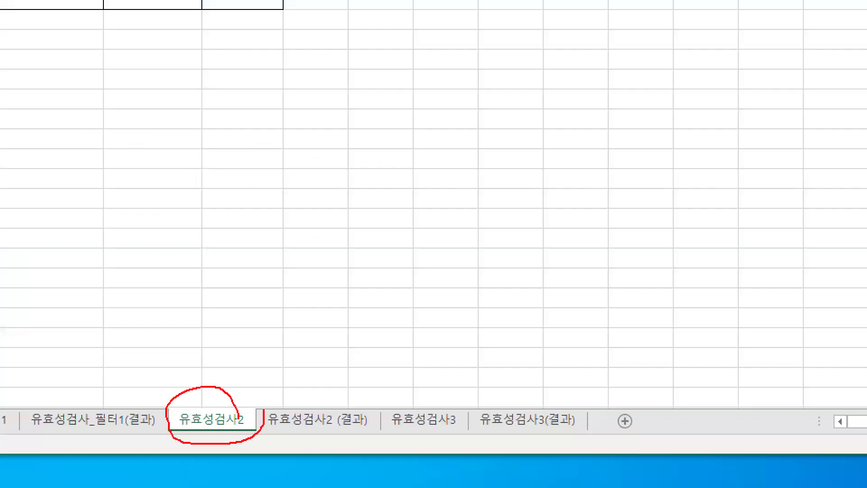
pyautogui.press('Escape')
pyautogui.scroll(2, 122, 303)
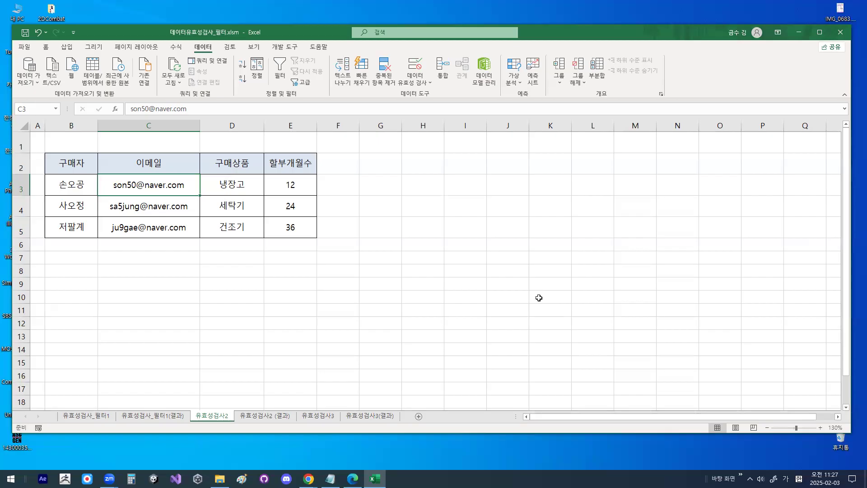
pyautogui.click(231, 325)
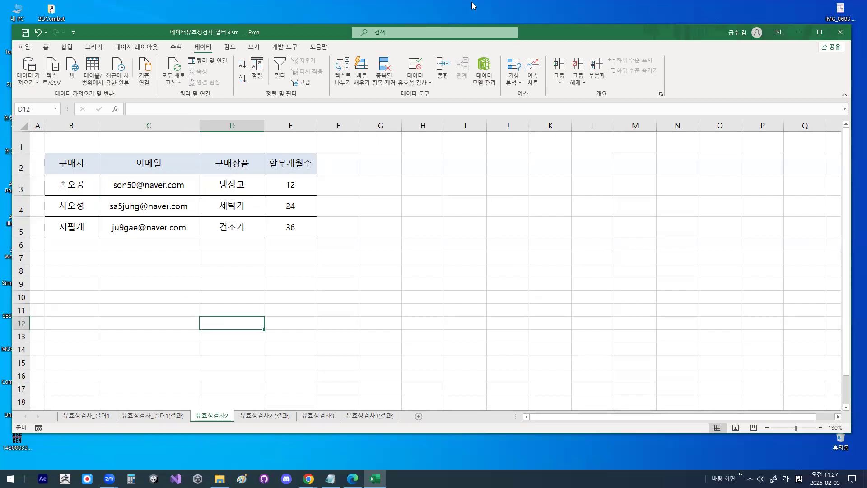
pyautogui.click(197, 258)
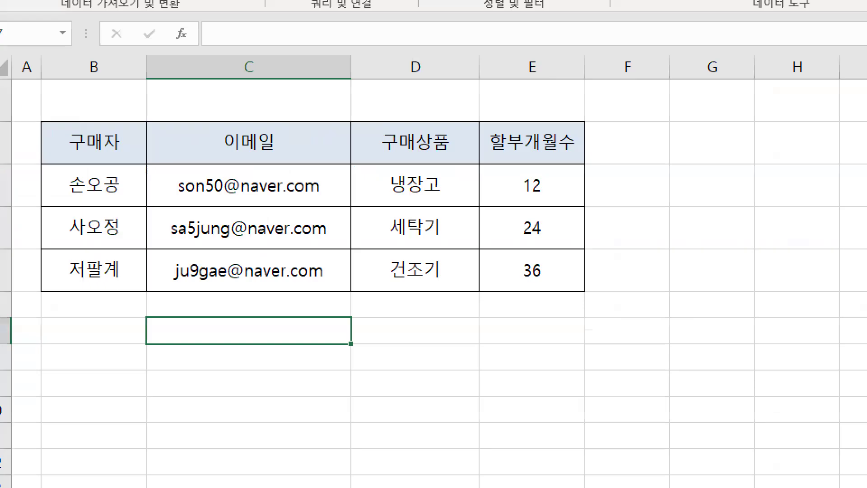
pyautogui.moveTo(249, 169); pyautogui.dragTo(277, 261)
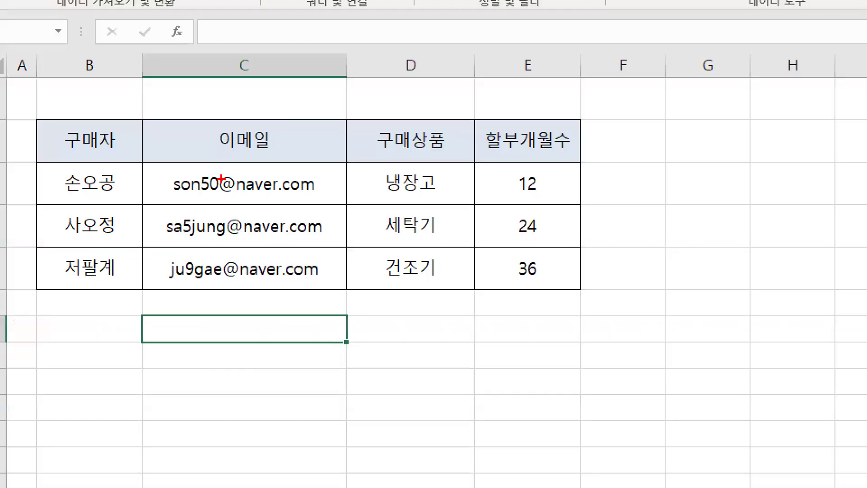
pyautogui.moveTo(336, 246)
pyautogui.mouseDown()
pyautogui.moveTo(203, 296)
pyautogui.moveTo(335, 243)
pyautogui.mouseUp()
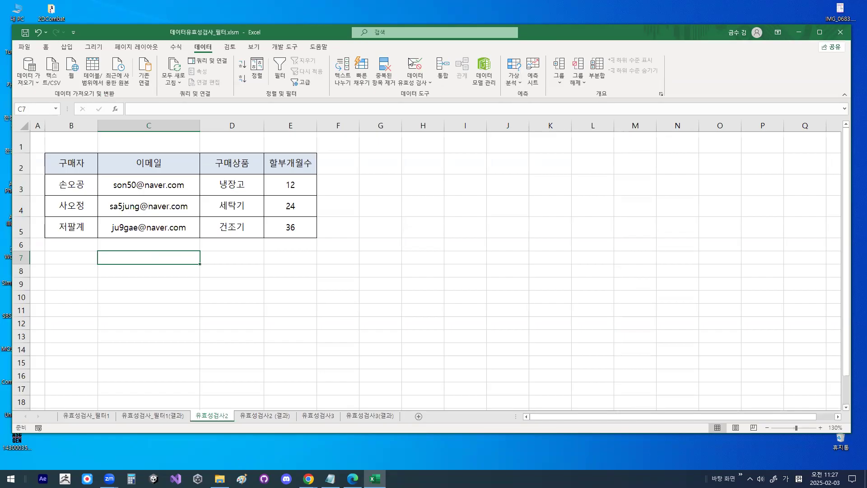
# - Open data validation for the 이메일 cells C3:C5 and set 제한 대상 to 사용자 지정
pyautogui.moveTo(148, 187); pyautogui.dragTo(141, 223)
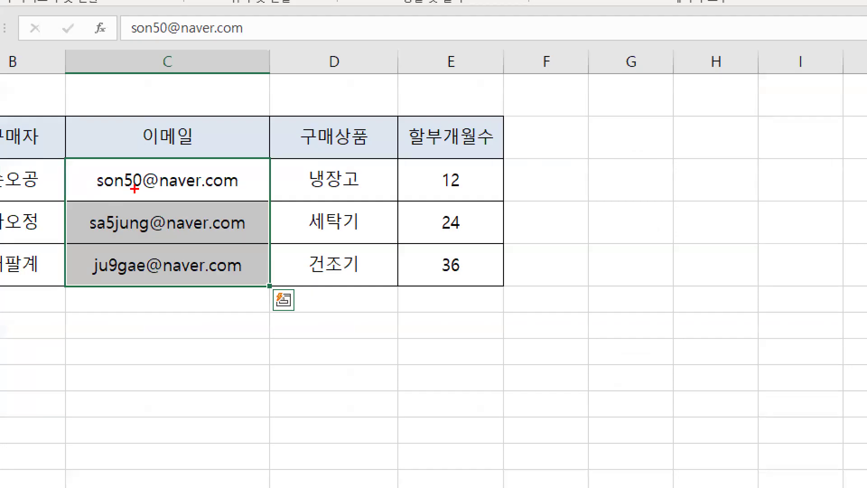
pyautogui.moveTo(224, 222)
pyautogui.mouseDown()
pyautogui.moveTo(145, 310)
pyautogui.moveTo(216, 253)
pyautogui.mouseUp()
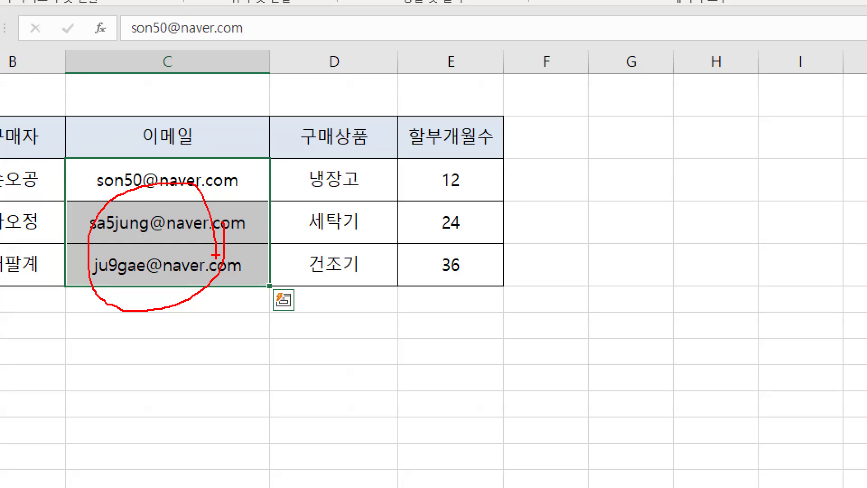
pyautogui.press('Escape')
pyautogui.hotkey('ctrl', '1')
pyautogui.moveTo(239, 171)
pyautogui.mouseDown()
pyautogui.moveTo(205, 289)
pyautogui.moveTo(214, 253)
pyautogui.mouseUp()
pyautogui.press('Escape')
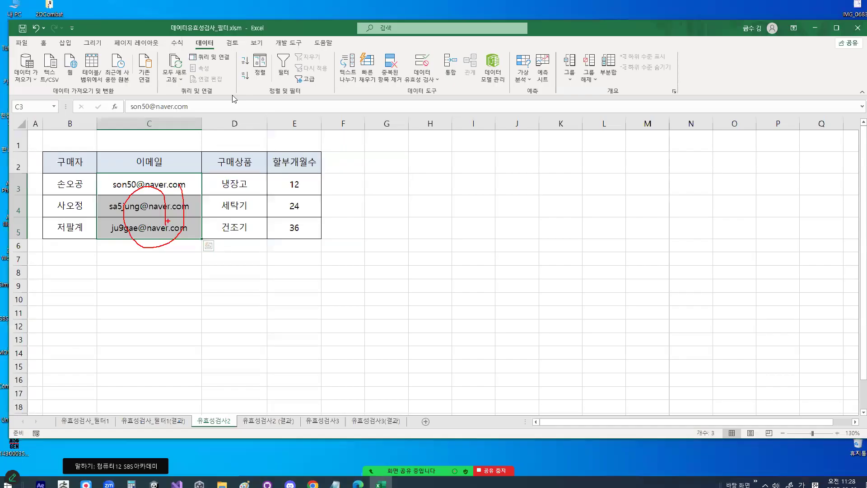
pyautogui.click(417, 74)
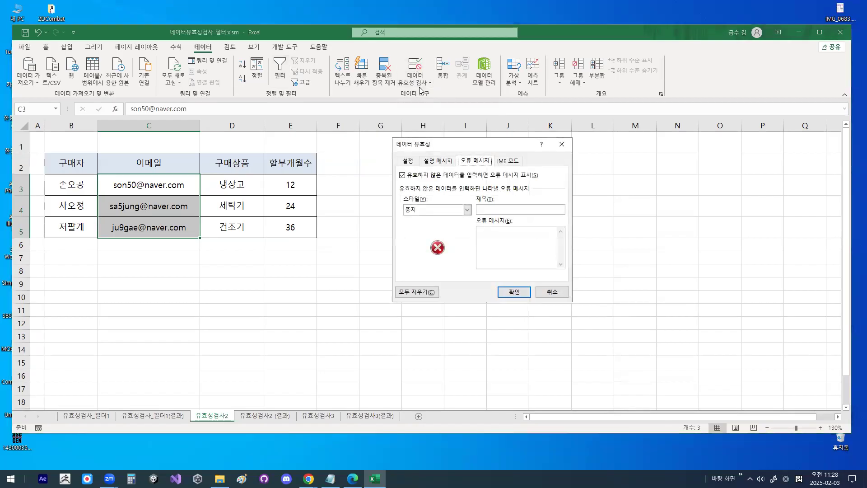
pyautogui.click(408, 161)
pyautogui.click(423, 198)
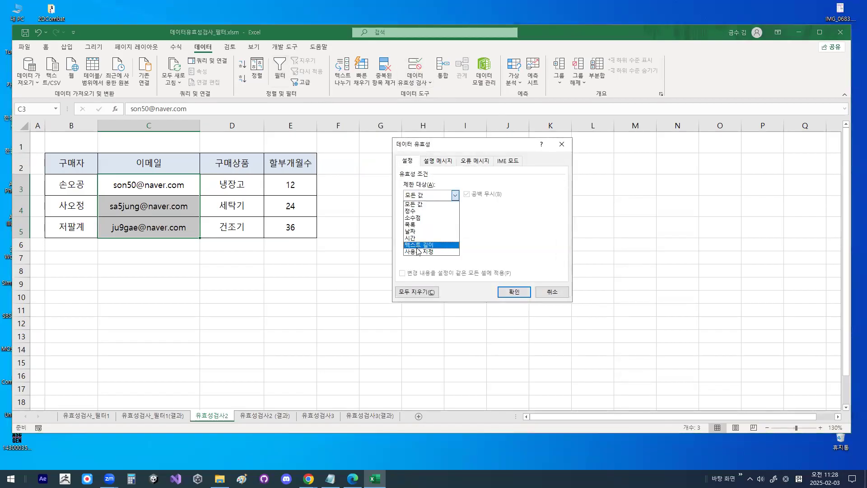
pyautogui.click(421, 251)
pyautogui.hotkey('ctrl', '1')
pyautogui.click(430, 194)
pyautogui.moveTo(445, 194)
pyautogui.mouseDown()
pyautogui.moveTo(426, 203)
pyautogui.moveTo(375, 177)
pyautogui.moveTo(441, 180)
pyautogui.mouseUp()
pyautogui.moveTo(409, 293)
pyautogui.mouseDown()
pyautogui.moveTo(386, 257)
pyautogui.moveTo(427, 291)
pyautogui.mouseUp()
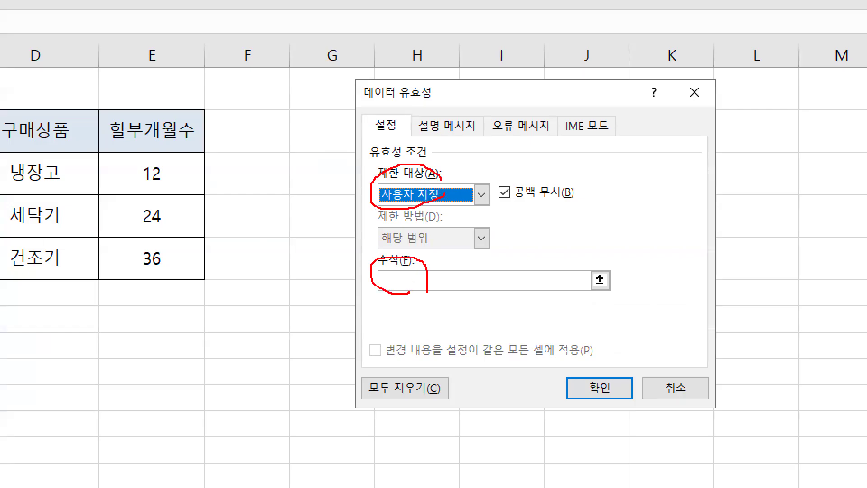
pyautogui.moveTo(393, 263)
pyautogui.mouseDown()
pyautogui.moveTo(413, 264)
pyautogui.moveTo(430, 223)
pyautogui.mouseUp()
pyautogui.press('Escape')
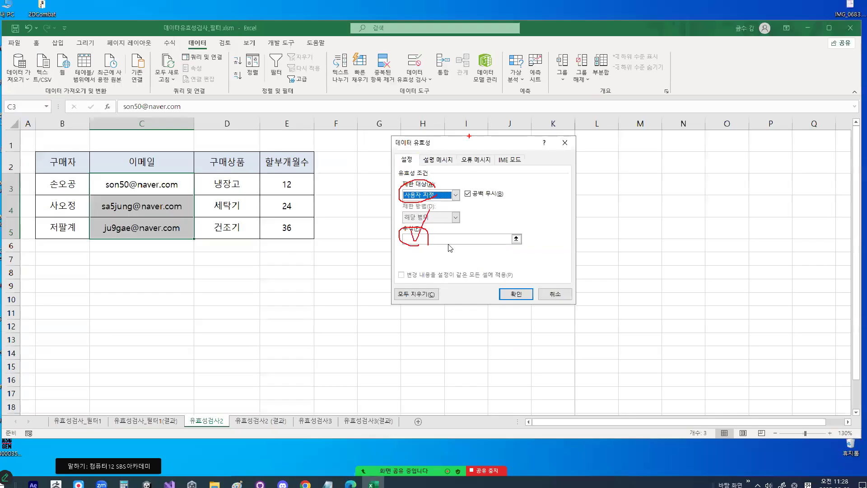
# - Switch to the lesson notes in Notepad and find the SEARCH function syntax and examples under 출제유형2
pyautogui.hotkey('alt', 'Tab')
pyautogui.scroll(-6, 265, 293)
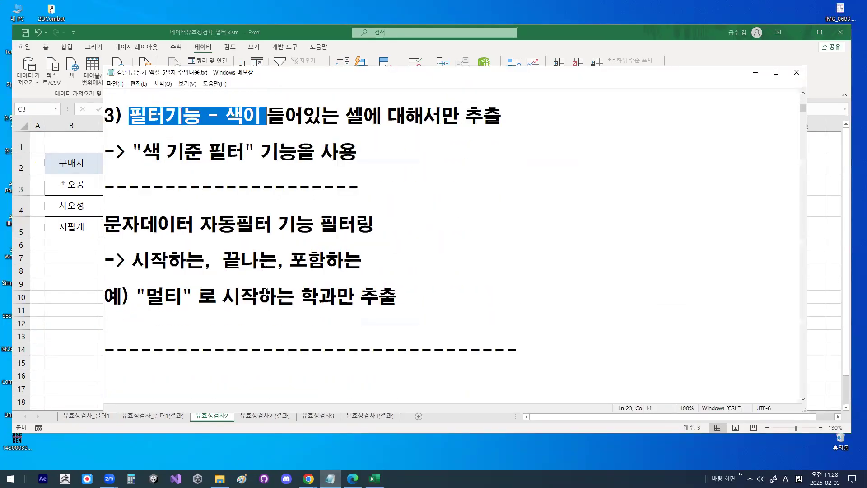
pyautogui.scroll(-1, 264, 292)
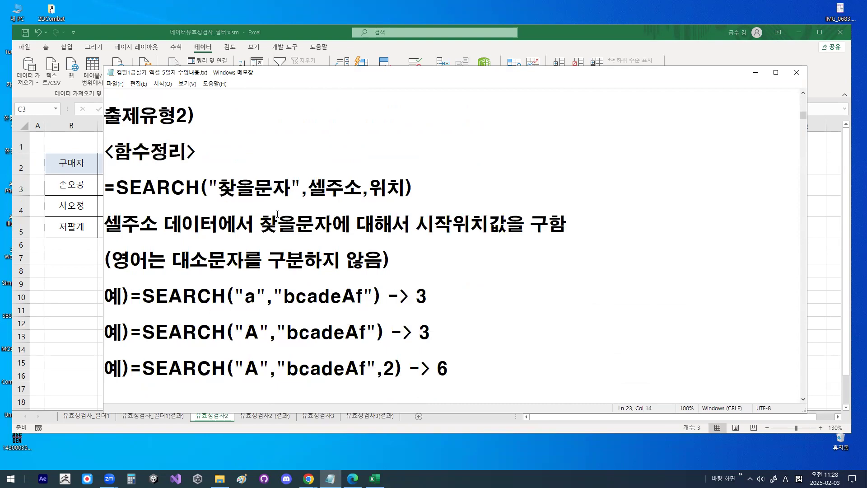
# - Remove the 위치 argument from the SEARCH syntax in the notes and delete the example =SEARCH("A","bcadeAf",2)
pyautogui.moveTo(219, 187); pyautogui.dragTo(400, 190)
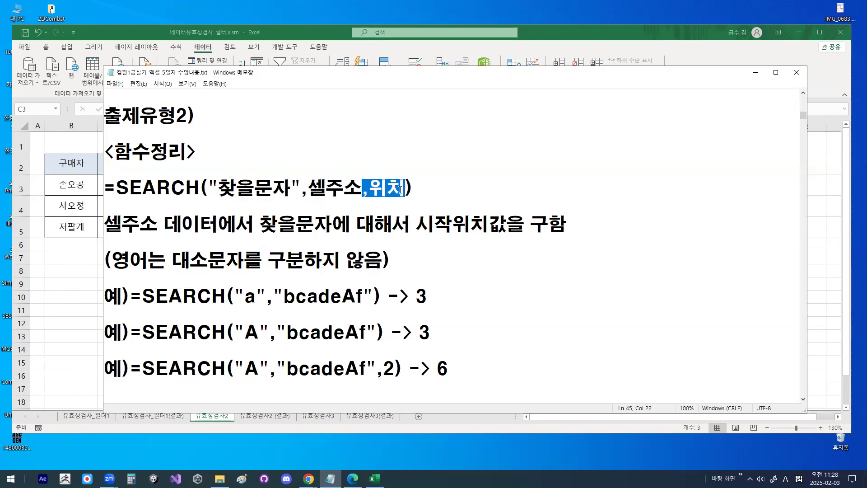
pyautogui.press('Delete')
pyautogui.press('Down')
pyautogui.press('Down')
pyautogui.press('Down')
pyautogui.press('Down')
pyautogui.press('Down')
pyautogui.press('Down')
pyautogui.press('Down')
pyautogui.press('Down')
pyautogui.press('Down')
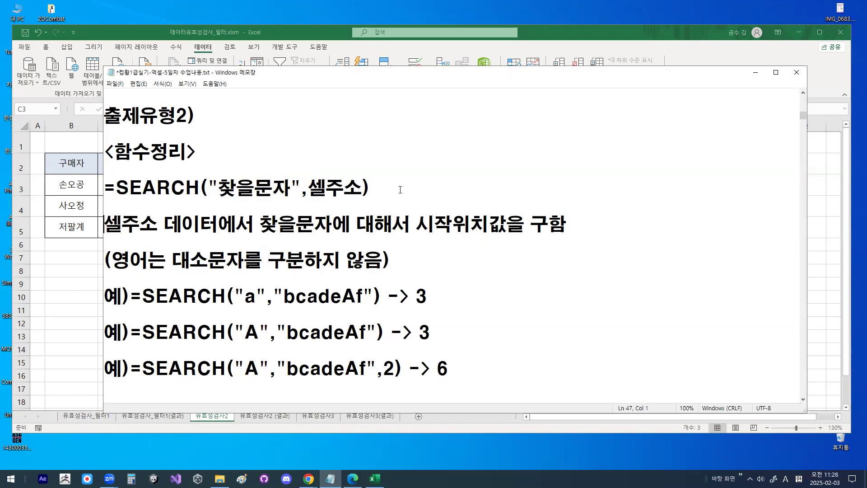
pyautogui.press('Down')
pyautogui.hotkey('shift', 'End')
pyautogui.press('Delete')
# - Reword 대해서 to 대한 in the SEARCH function's description line
pyautogui.press('Up')
pyautogui.press('Up')
pyautogui.press('Up')
pyautogui.press('Up')
pyautogui.press('Up')
pyautogui.press('Up')
pyautogui.press('Up')
pyautogui.press('Up')
pyautogui.press('Right')
pyautogui.press('Right')
pyautogui.press('Right')
pyautogui.press('Right')
pyautogui.press('Right')
pyautogui.press('Right')
pyautogui.press('Right')
pyautogui.press('Right')
pyautogui.press('Right')
pyautogui.press('Right')
pyautogui.press('Right')
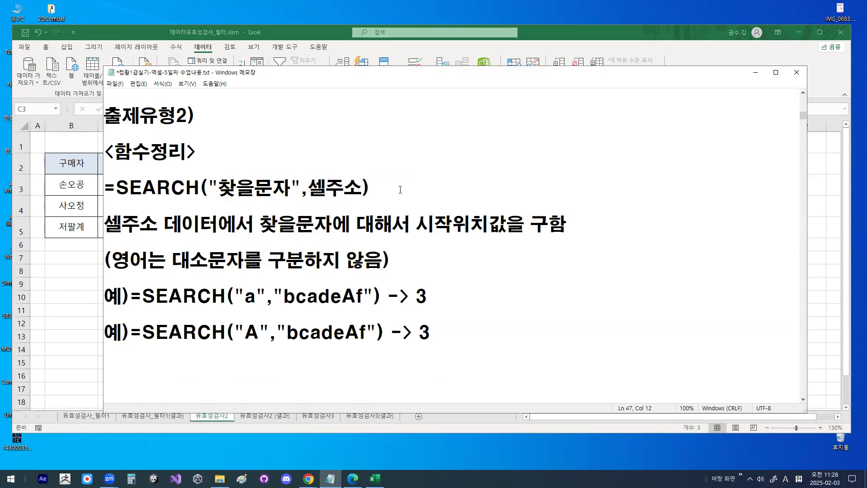
pyautogui.press('Right')
pyautogui.press('Right')
pyautogui.press('Right')
pyautogui.press('Right')
pyautogui.press('Right')
pyautogui.press('Right')
pyautogui.press('Delete')
pyautogui.press('Delete')
pyautogui.write('GKL')
pyautogui.press('BackSpace')
pyautogui.press('BackSpace')
pyautogui.press('BackSpace')
pyautogui.press('Hangul')
pyautogui.write('한')
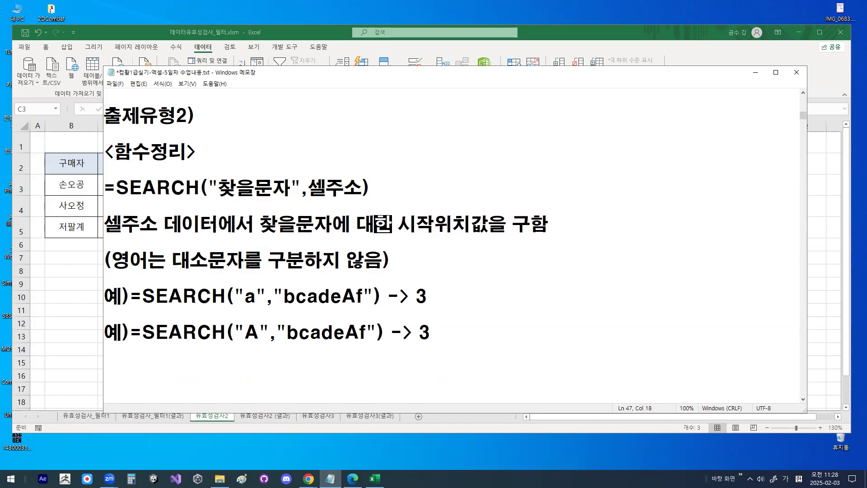
# - Shorten the FIND syntax under 비교함수 to =FIND("찾을문자",셀주소)
pyautogui.press('Down')
pyautogui.press('Down')
pyautogui.press('End')
pyautogui.scroll(-1, 218, 186)
pyautogui.moveTo(330, 394); pyautogui.dragTo(378, 394)
pyautogui.write(')')
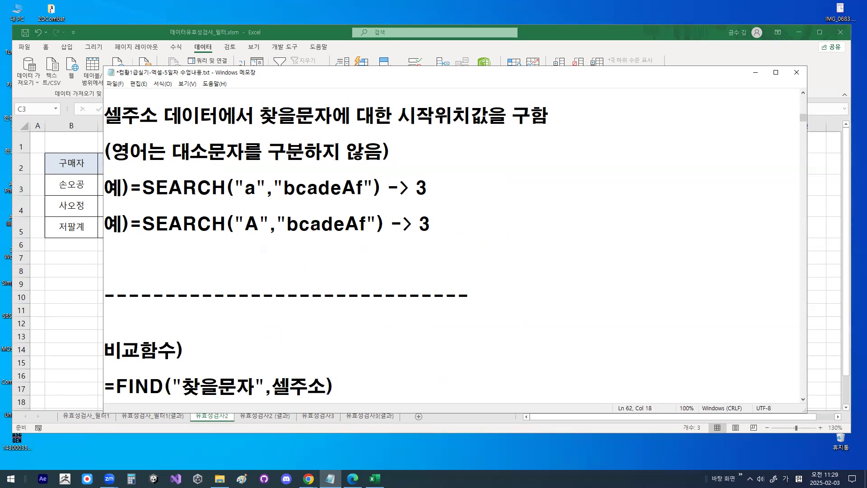
pyautogui.press('Down')
pyautogui.press('Down')
pyautogui.press('Down')
pyautogui.press('Down')
pyautogui.press('Down')
pyautogui.press('Down')
pyautogui.press('Down')
pyautogui.press('Down')
pyautogui.press('Down')
pyautogui.press('Down')
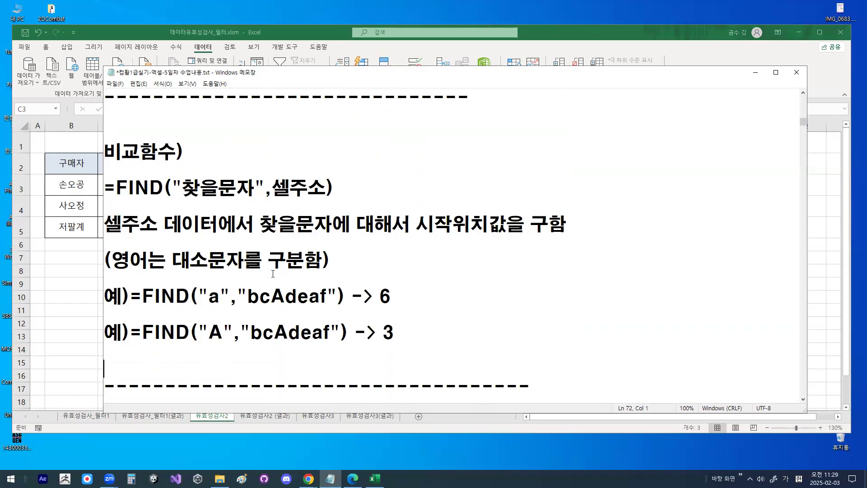
# - Compare the FIND entry under 비교함수 with the SEARCH entry under 출제유형2 in the notes
pyautogui.moveTo(117, 193); pyautogui.dragTo(164, 194)
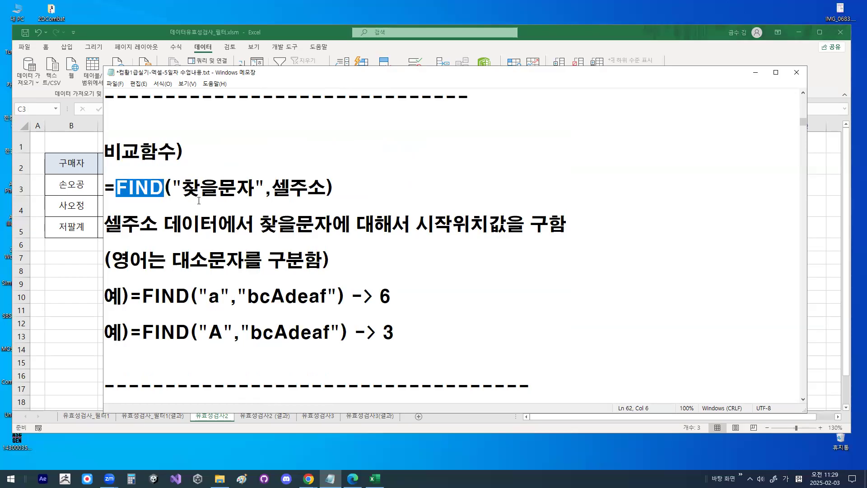
pyautogui.scroll(1, 199, 201)
pyautogui.scroll(3, 199, 201)
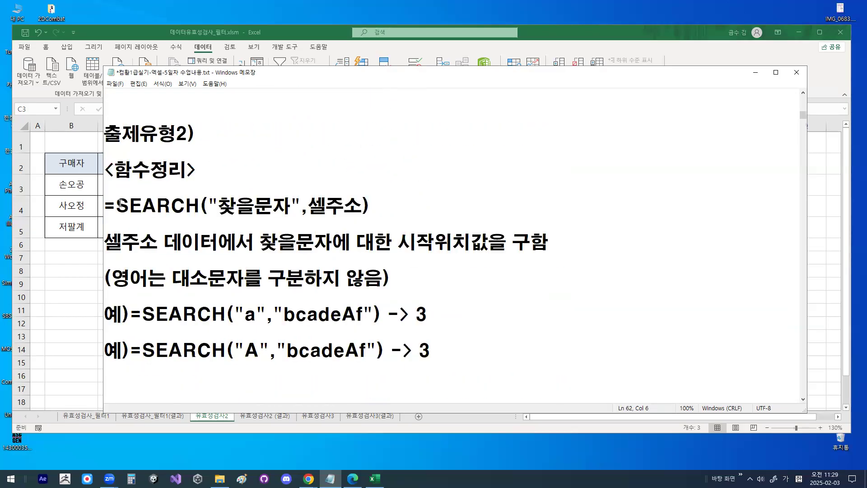
pyautogui.moveTo(119, 205); pyautogui.dragTo(200, 204)
pyautogui.scroll(-5, 201, 204)
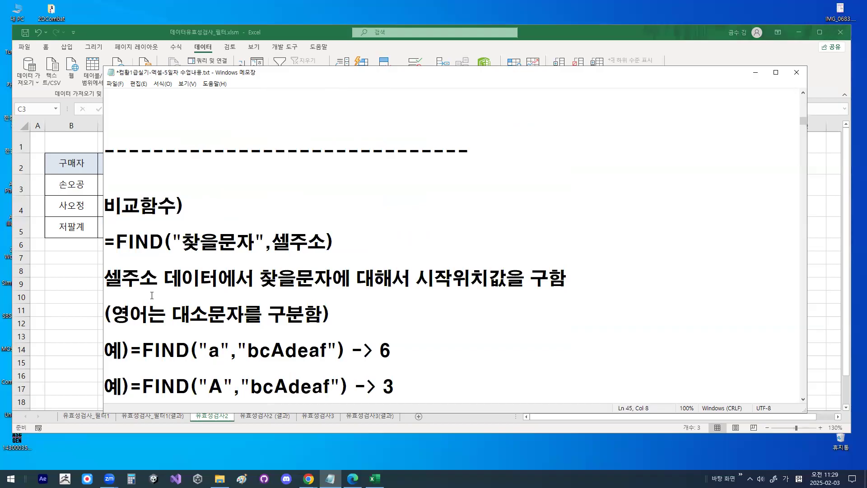
pyautogui.moveTo(115, 243); pyautogui.dragTo(167, 241)
pyautogui.click(116, 242)
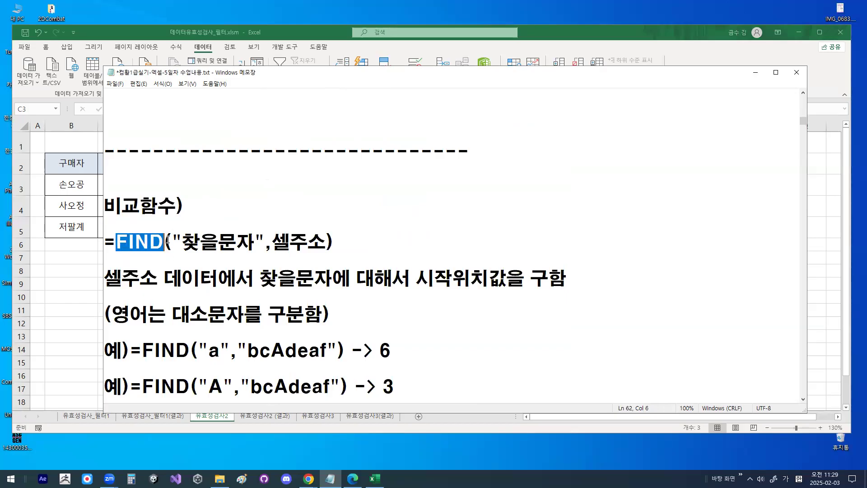
pyautogui.click(214, 215)
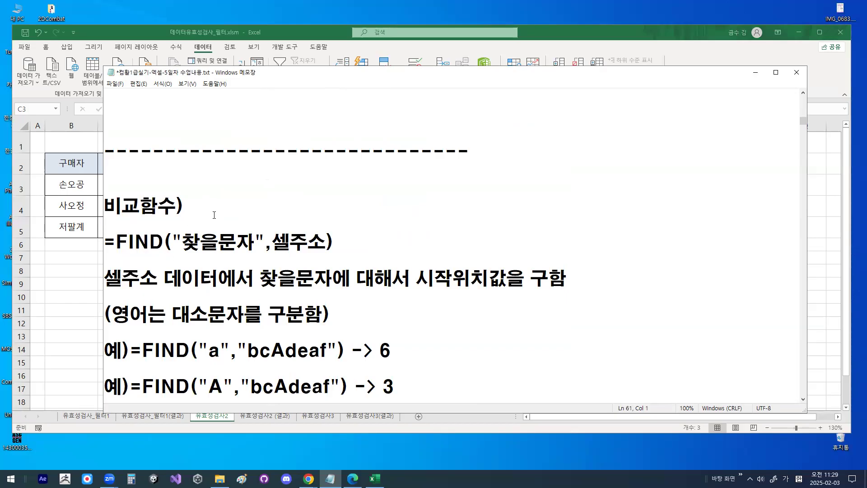
pyautogui.moveTo(116, 242); pyautogui.dragTo(173, 242)
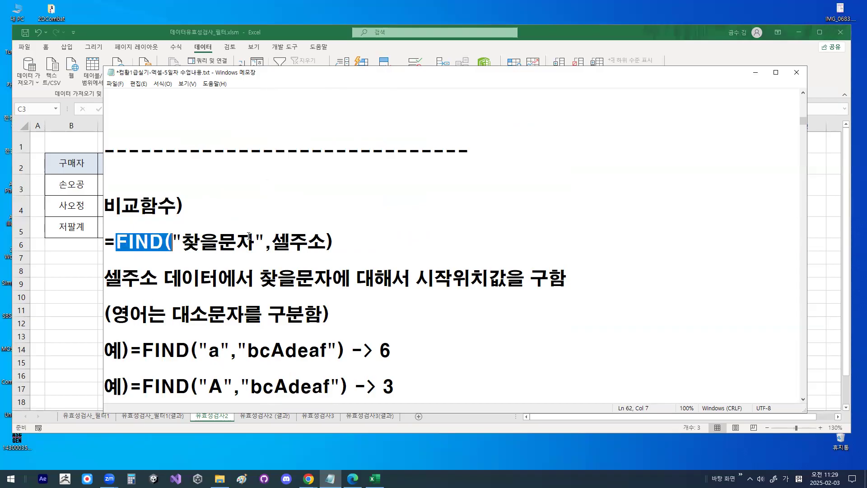
# - Return to the SEARCH syntax under 함수정리 and examine its 찾을문자 and 셀주소 arguments
pyautogui.scroll(2, 248, 236)
pyautogui.press('Down')
pyautogui.scroll(2, 230, 291)
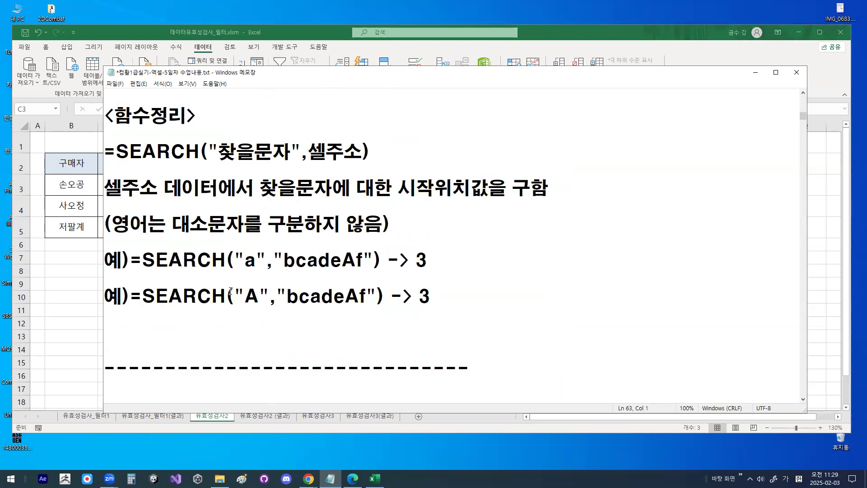
pyautogui.scroll(1, 230, 291)
pyautogui.moveTo(116, 206); pyautogui.dragTo(357, 204)
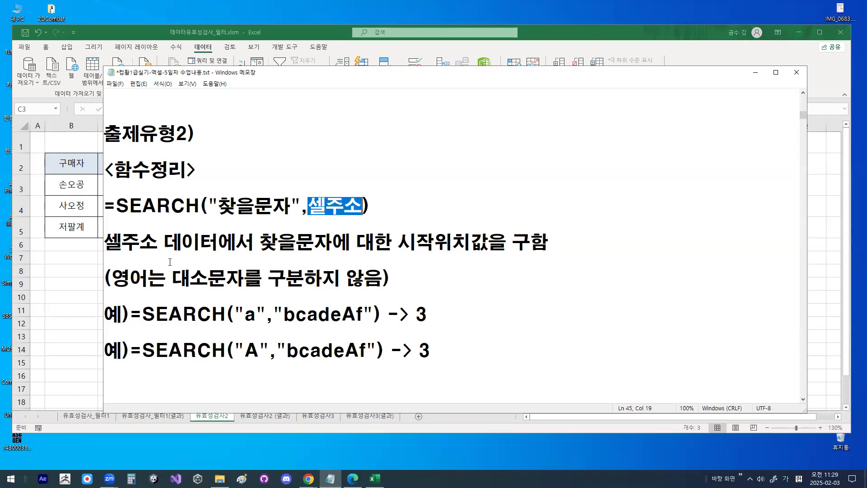
# - Examine the example =SEARCH("a","bcadeAf"), tracing the searched letter, both upper- and lowercase matches, and the returned position
pyautogui.moveTo(234, 314); pyautogui.dragTo(364, 314)
pyautogui.scroll(-1, 364, 315)
pyautogui.moveTo(234, 260); pyautogui.dragTo(266, 260)
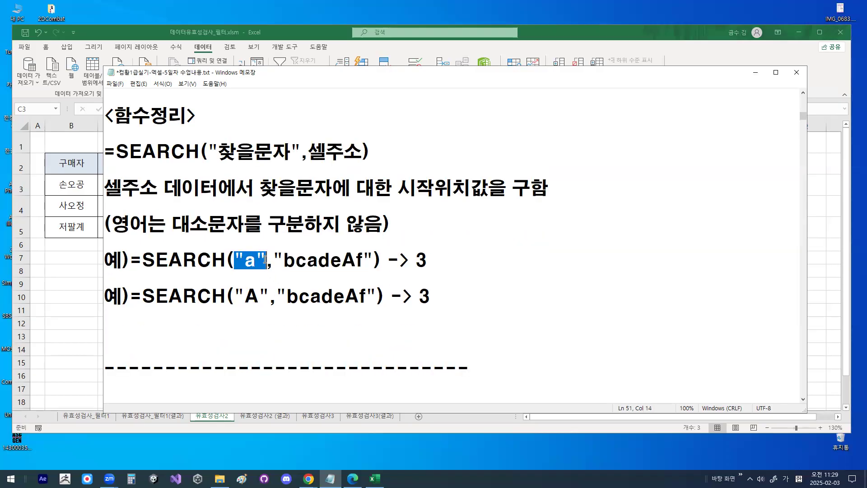
pyautogui.moveTo(141, 259); pyautogui.dragTo(263, 260)
pyautogui.click(304, 261)
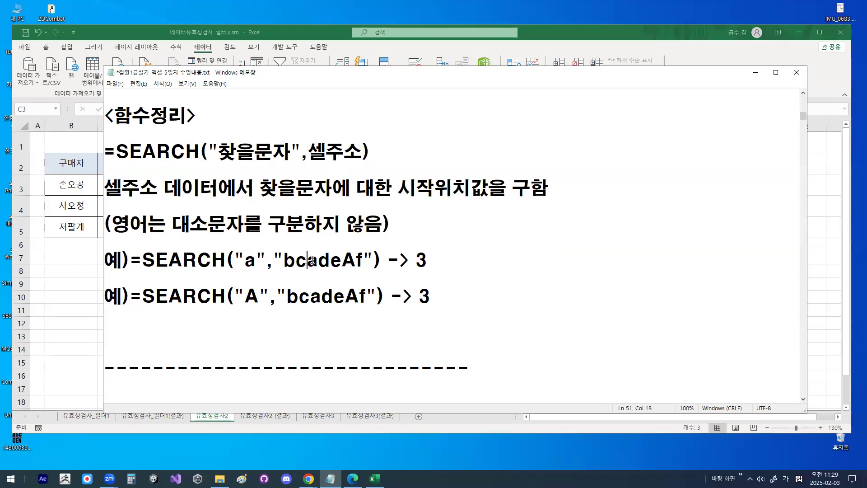
pyautogui.moveTo(312, 267)
pyautogui.mouseDown()
pyautogui.moveTo(320, 265)
pyautogui.moveTo(307, 248)
pyautogui.moveTo(329, 267)
pyautogui.mouseUp()
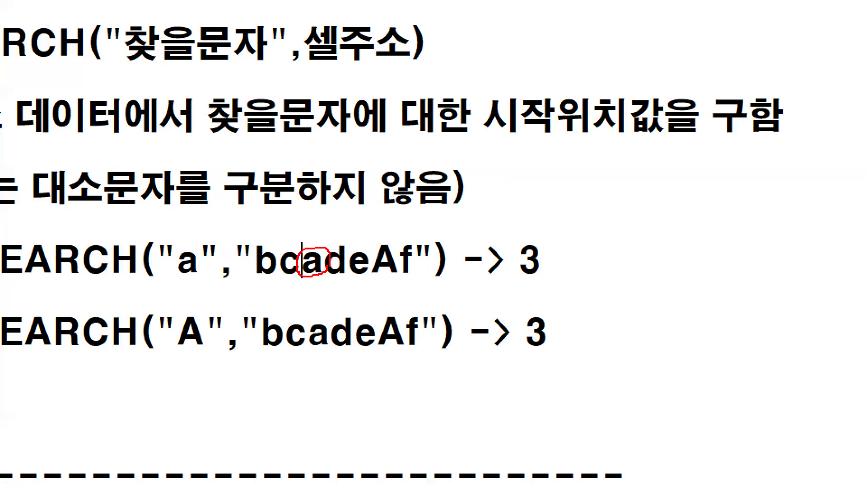
pyautogui.moveTo(400, 269)
pyautogui.mouseDown()
pyautogui.moveTo(367, 271)
pyautogui.moveTo(392, 243)
pyautogui.moveTo(399, 266)
pyautogui.mouseUp()
pyautogui.moveTo(303, 234)
pyautogui.mouseDown()
pyautogui.moveTo(307, 253)
pyautogui.moveTo(345, 166)
pyautogui.mouseUp()
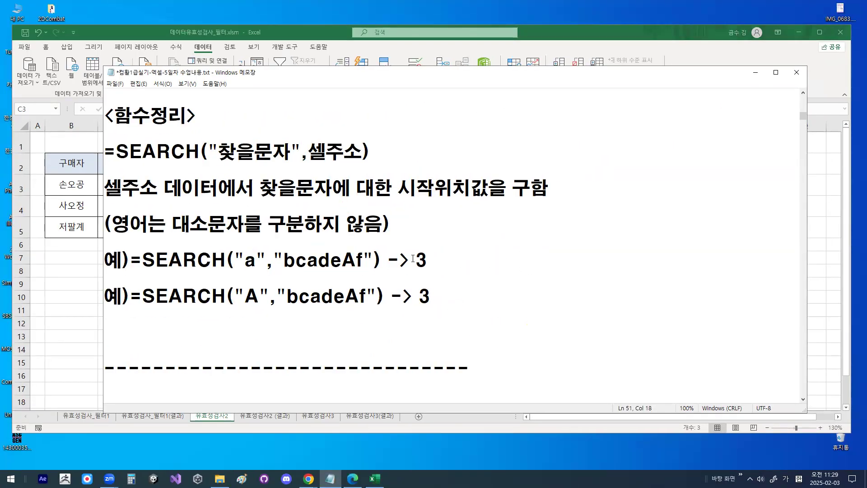
pyautogui.moveTo(509, 259); pyautogui.dragTo(544, 258)
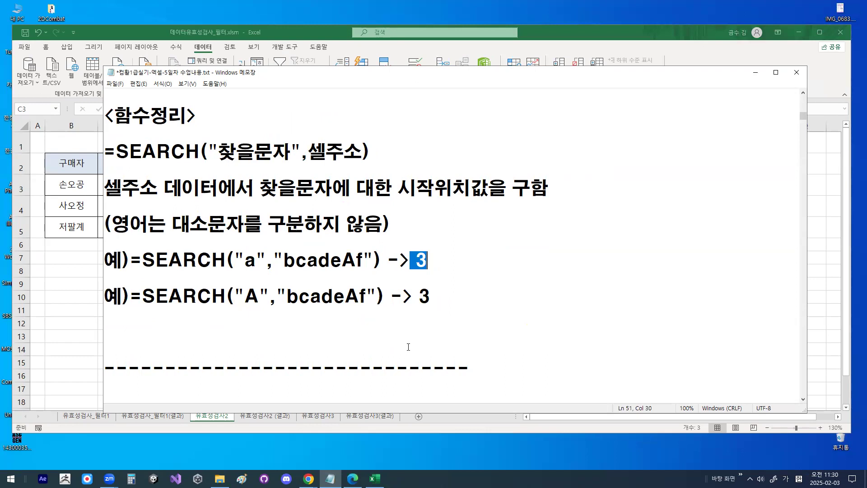
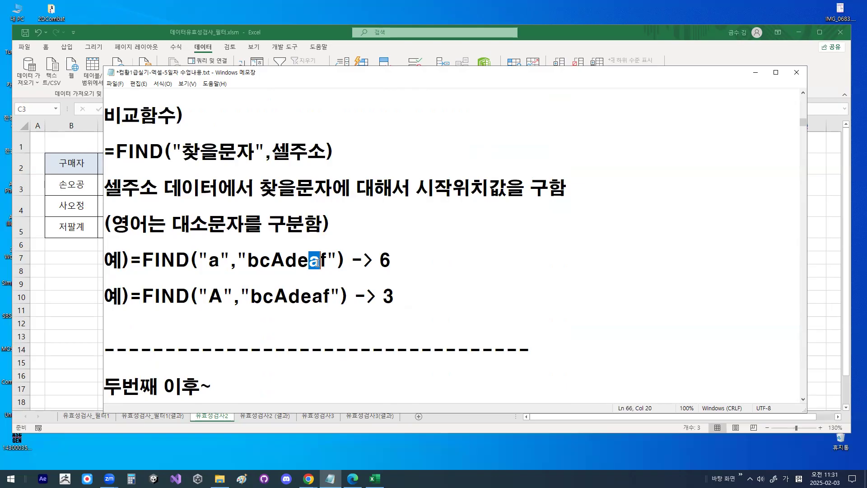
# - Examine the example =FIND("a","bcAdeaf"), counting characters up to the lowercase a and comparing that position with the stated result
pyautogui.moveTo(323, 261)
pyautogui.mouseDown()
pyautogui.moveTo(321, 249)
pyautogui.moveTo(323, 260)
pyautogui.mouseUp()
pyautogui.moveTo(185, 243); pyautogui.dragTo(197, 244)
pyautogui.moveTo(206, 232)
pyautogui.mouseDown()
pyautogui.moveTo(235, 243)
pyautogui.moveTo(249, 235)
pyautogui.mouseUp()
pyautogui.moveTo(266, 229)
pyautogui.mouseDown()
pyautogui.moveTo(275, 244)
pyautogui.moveTo(301, 242)
pyautogui.mouseUp()
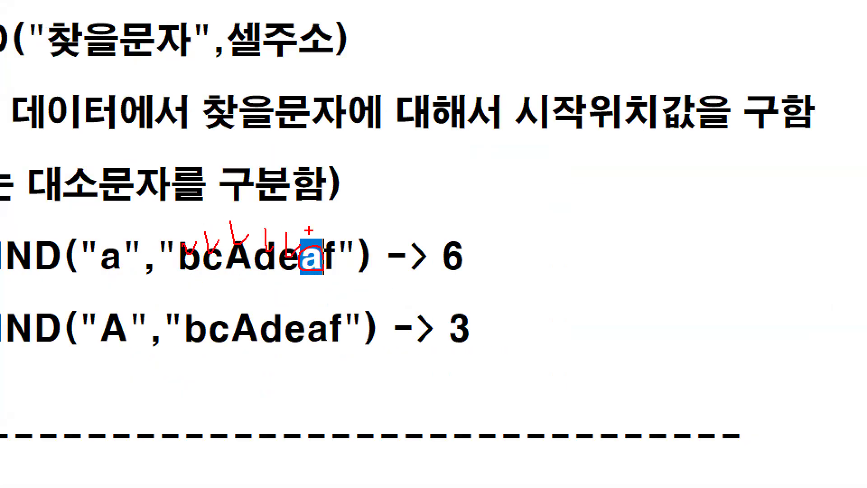
pyautogui.moveTo(492, 270)
pyautogui.mouseDown()
pyautogui.moveTo(445, 274)
pyautogui.moveTo(496, 256)
pyautogui.mouseUp()
pyautogui.scroll(-3, 495, 260)
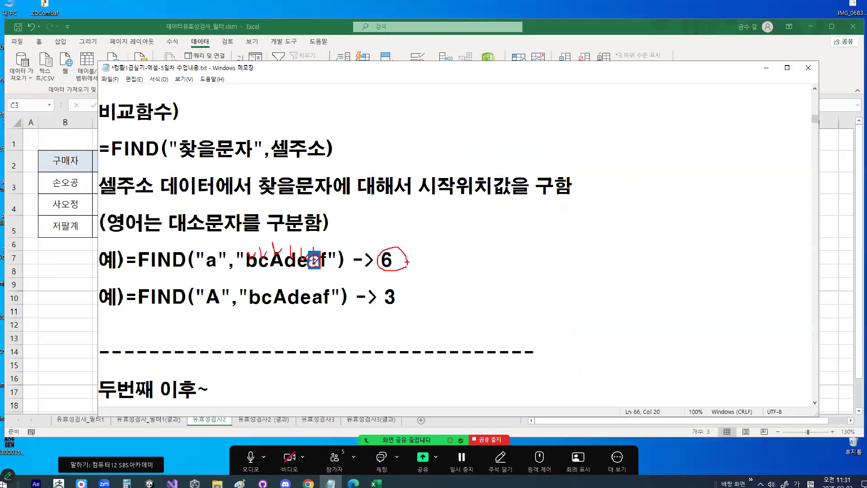
pyautogui.press('Escape')
# - Examine the example =FIND("A","bcAdeaf"), matching the uppercase letter, and review the FIND function name and its case-sensitivity note
pyautogui.doubleClick(218, 301)
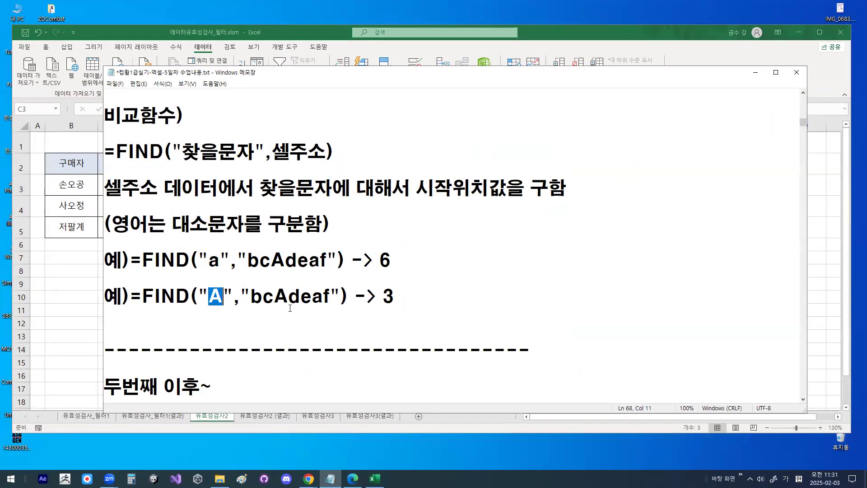
pyautogui.hotkey('ctrl', '1')
pyautogui.moveTo(288, 299)
pyautogui.mouseDown()
pyautogui.moveTo(286, 306)
pyautogui.moveTo(288, 285)
pyautogui.moveTo(301, 306)
pyautogui.mouseUp()
pyautogui.press('Escape')
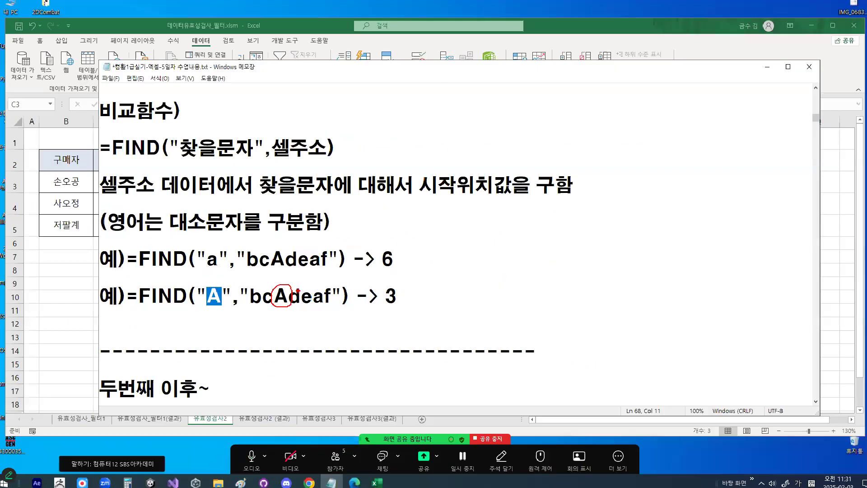
pyautogui.moveTo(117, 151); pyautogui.dragTo(164, 151)
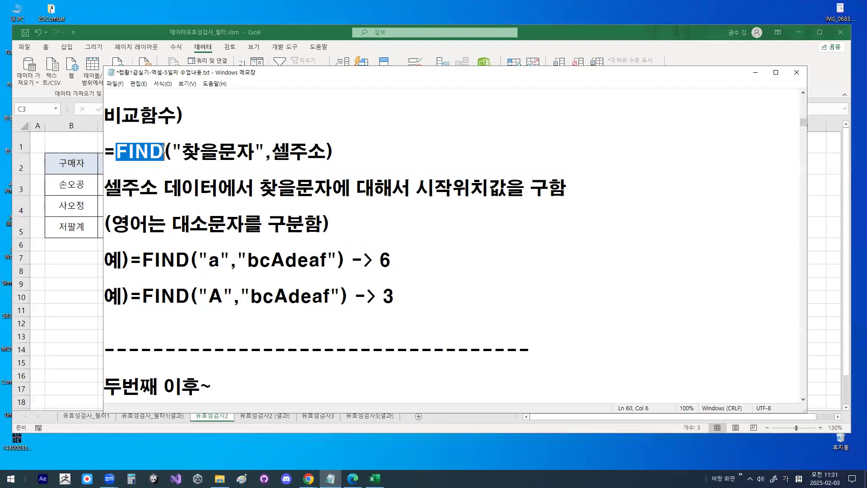
pyautogui.click(236, 222)
# - Review the 두번째 이후~ entry in the notes, examining the "@" argument and the >=2 condition of its SEARCH formula
pyautogui.scroll(-3, 236, 222)
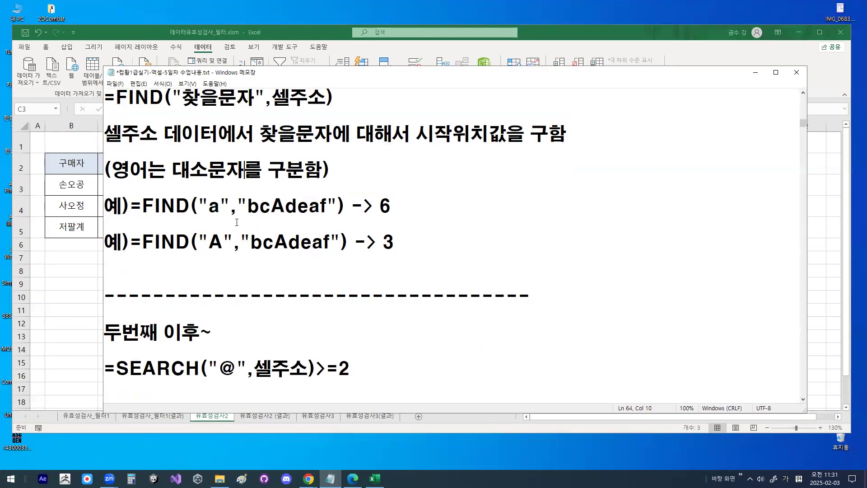
pyautogui.moveTo(105, 223); pyautogui.dragTo(218, 222)
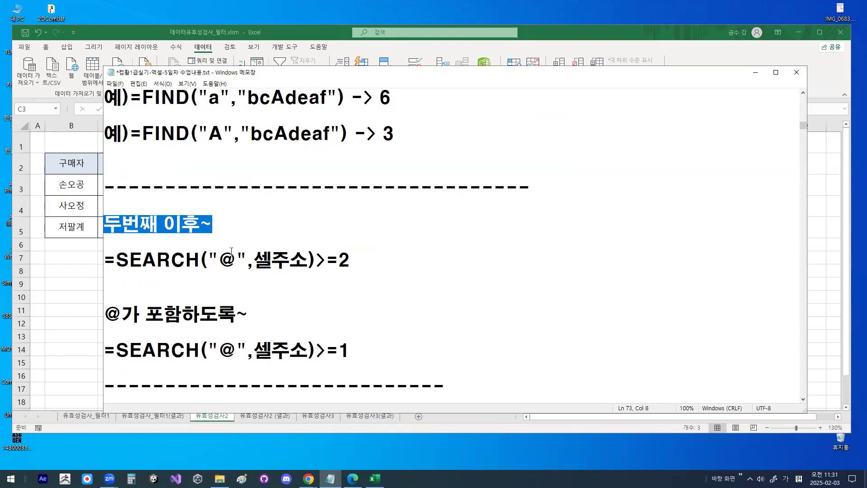
pyautogui.moveTo(208, 259); pyautogui.dragTo(353, 262)
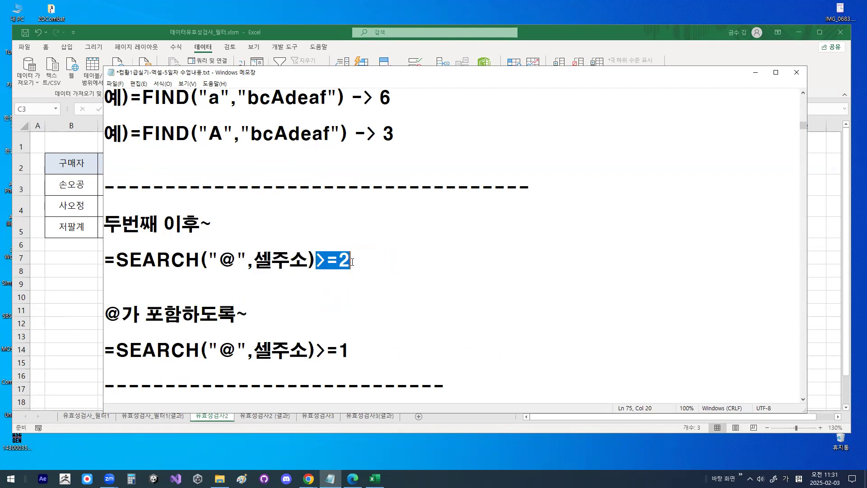
pyautogui.moveTo(219, 259); pyautogui.dragTo(236, 260)
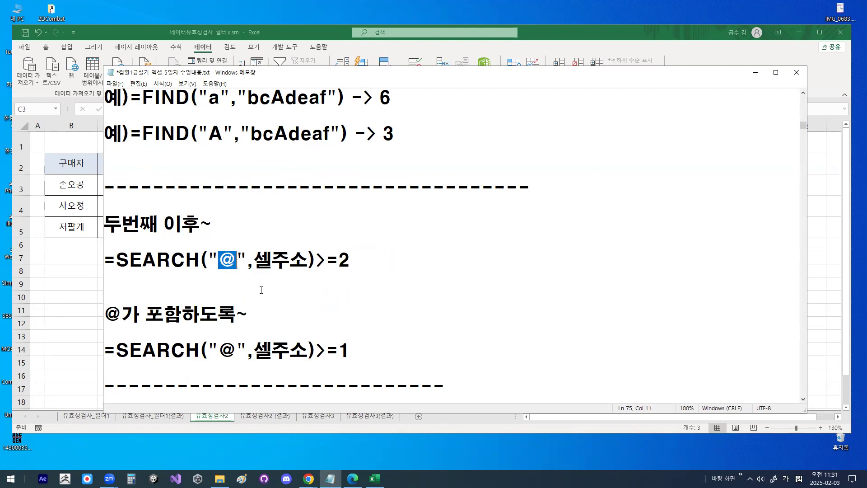
pyautogui.moveTo(317, 260); pyautogui.dragTo(361, 262)
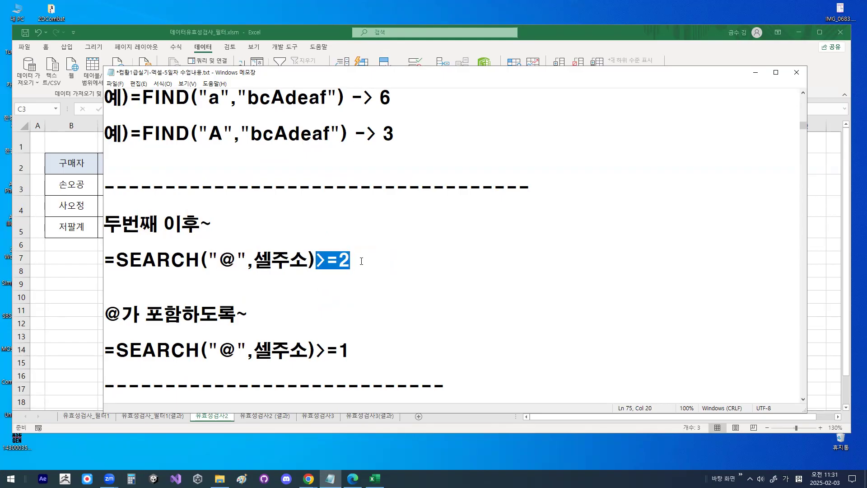
pyautogui.click(361, 262)
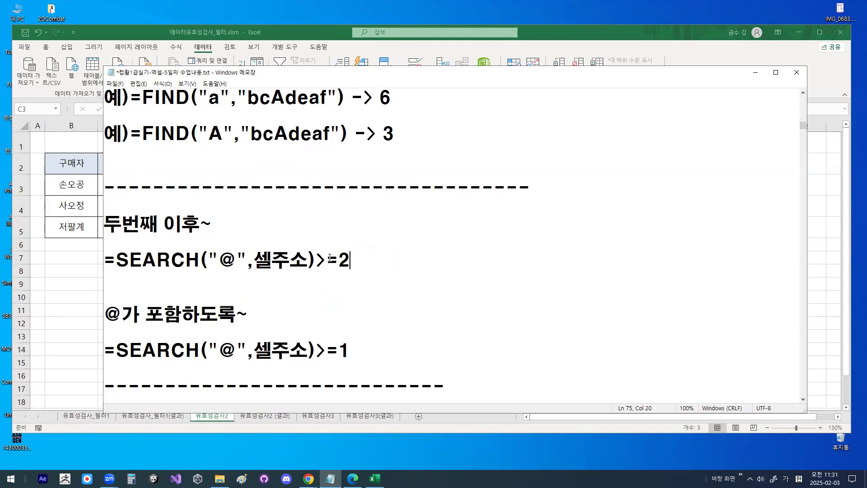
# - Try >1 as the comparison in the SEARCH formula under 두번째 이후~ and restore >=2
pyautogui.moveTo(319, 260); pyautogui.dragTo(362, 261)
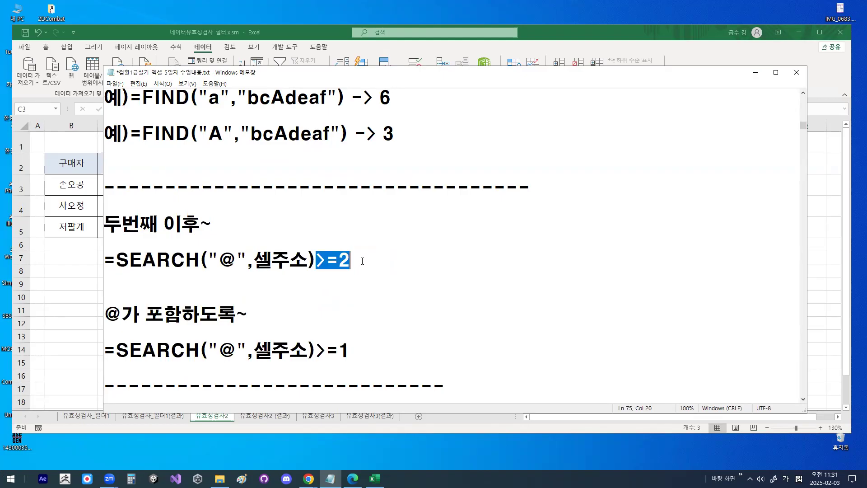
pyautogui.write('>1')
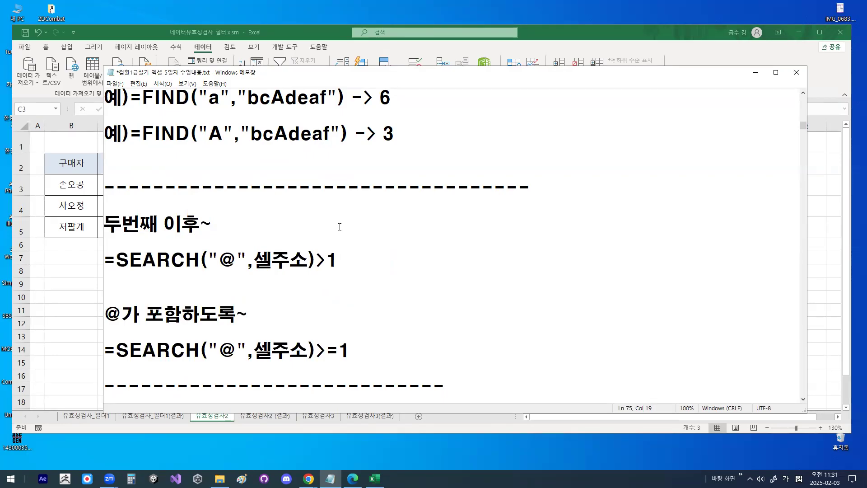
pyautogui.moveTo(313, 257); pyautogui.dragTo(342, 260)
pyautogui.write('>=2')
pyautogui.doubleClick(350, 259)
pyautogui.moveTo(200, 260); pyautogui.dragTo(254, 258)
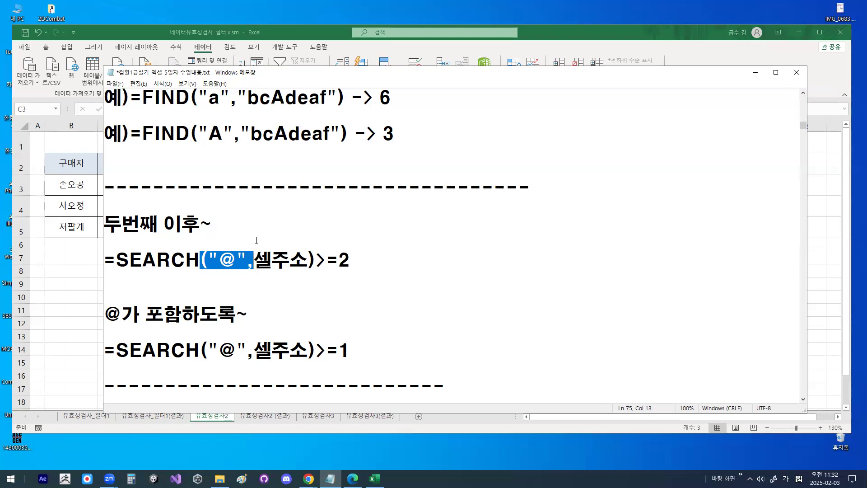
# - Prefix the line @가 포함하도록~ with the label 또 다른유형) and check the >=1 condition of the formula beneath it
pyautogui.moveTo(105, 314); pyautogui.dragTo(250, 314)
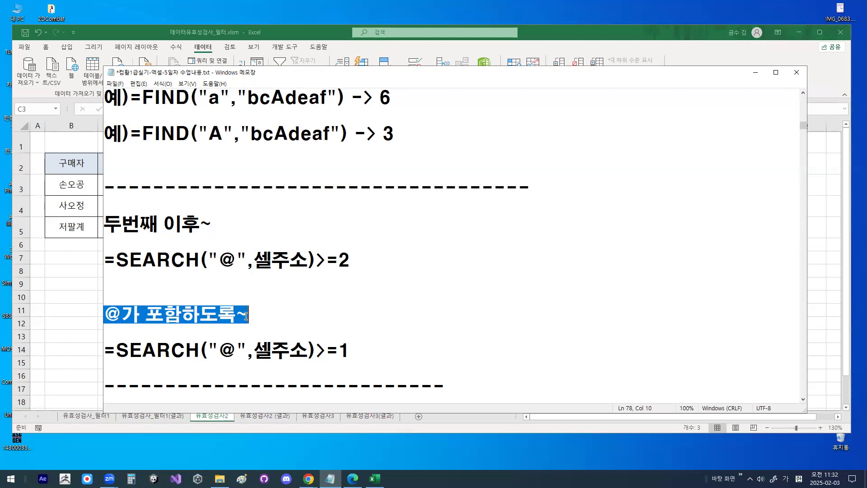
pyautogui.click(110, 315)
pyautogui.write('또 ㅈ')
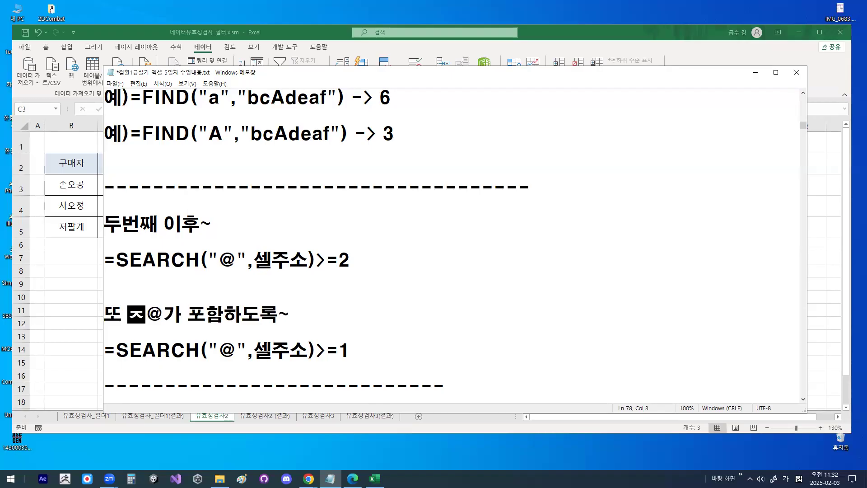
pyautogui.press('BackSpace')
pyautogui.write('다은 유혀')
pyautogui.press('BackSpace')
pyautogui.press('BackSpace')
pyautogui.press('BackSpace')
pyautogui.press('BackSpace')
pyautogui.write('른우ㅠ혀ㅆ')
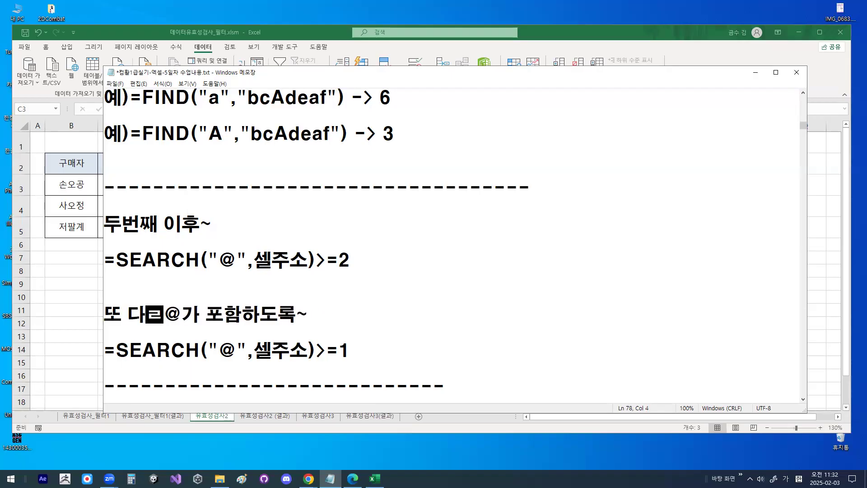
pyautogui.press('BackSpace')
pyautogui.press('BackSpace')
pyautogui.press('BackSpace')
pyautogui.press('BackSpace')
pyautogui.write('유형)')
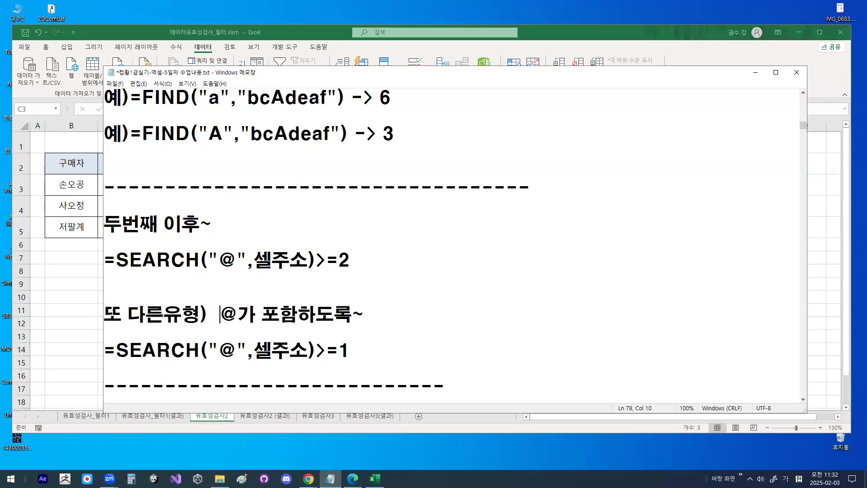
pyautogui.press('Down')
pyautogui.press('Down')
pyautogui.moveTo(318, 352); pyautogui.dragTo(350, 352)
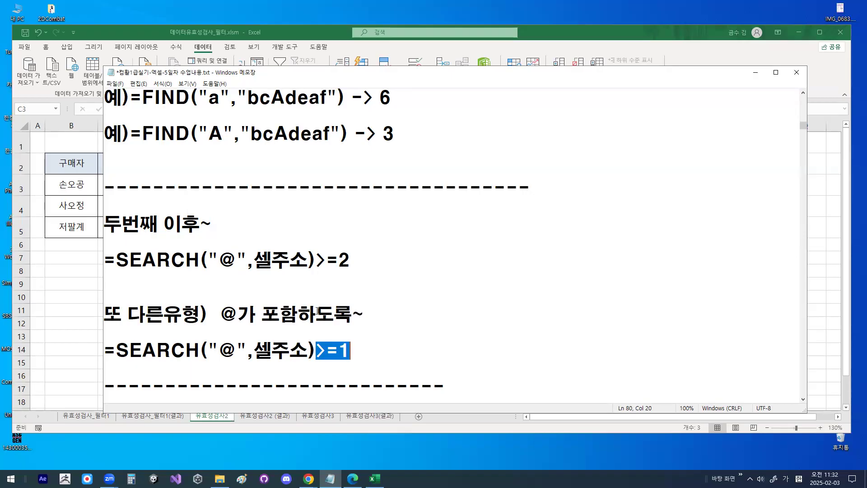
# - Add a blank line below =SEARCH("@",셀주소)>=2 in the notes and return to the Excel data validation dialog
pyautogui.click(206, 279)
pyautogui.press('Return')
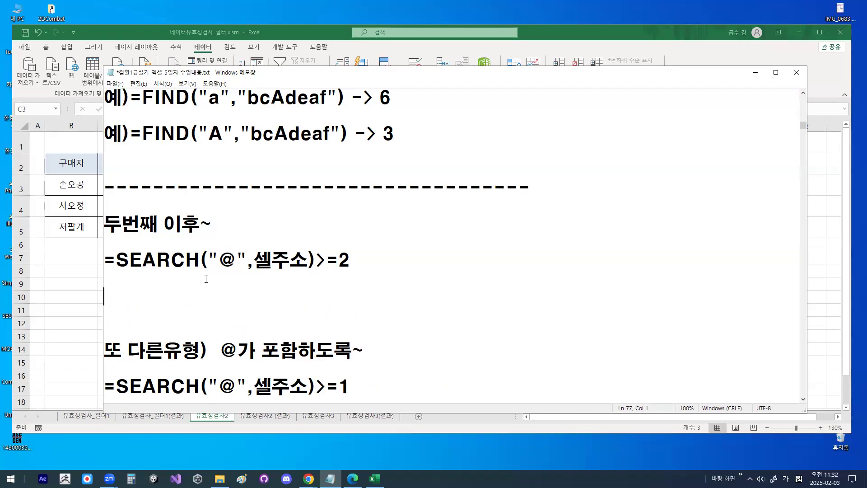
pyautogui.press('Up')
pyautogui.press('Up')
pyautogui.hotkey('shift', 'End')
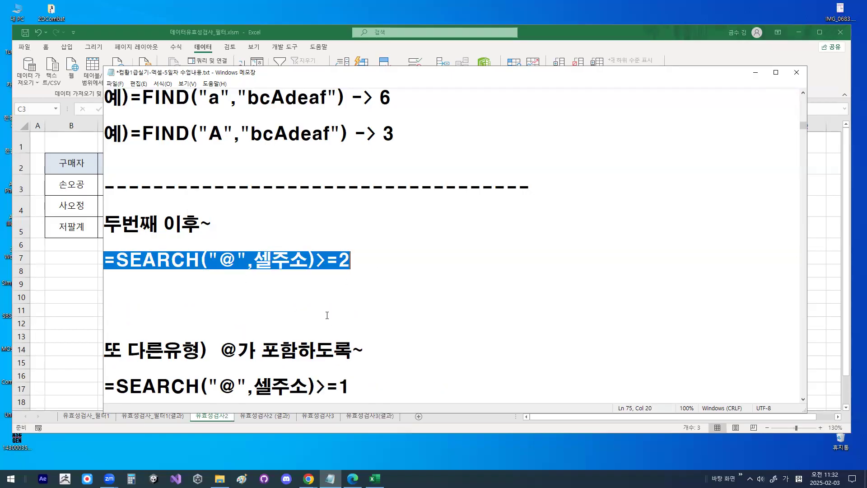
pyautogui.press('Right')
pyautogui.click(756, 72)
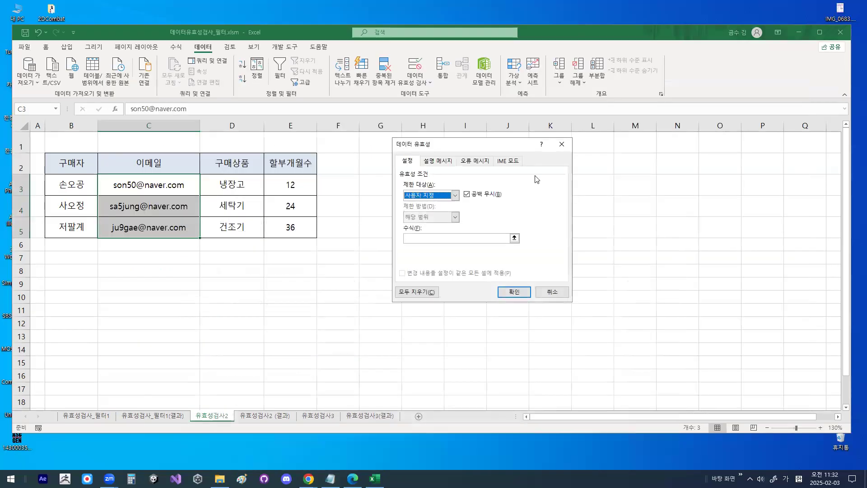
# - Enter =SEARCH("@",C3)>=2 as the custom validation formula for the 이메일 cells, picking C3 as the cell reference
pyautogui.click(425, 239)
pyautogui.moveTo(427, 235); pyautogui.dragTo(409, 230)
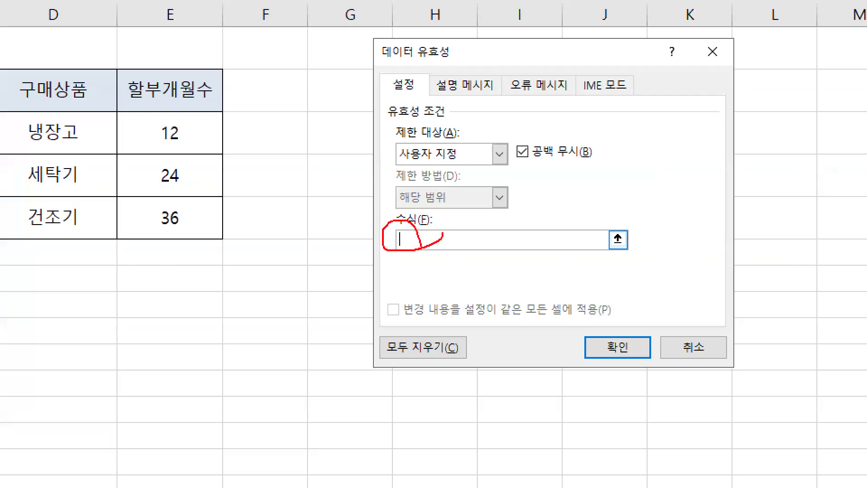
pyautogui.write('=')
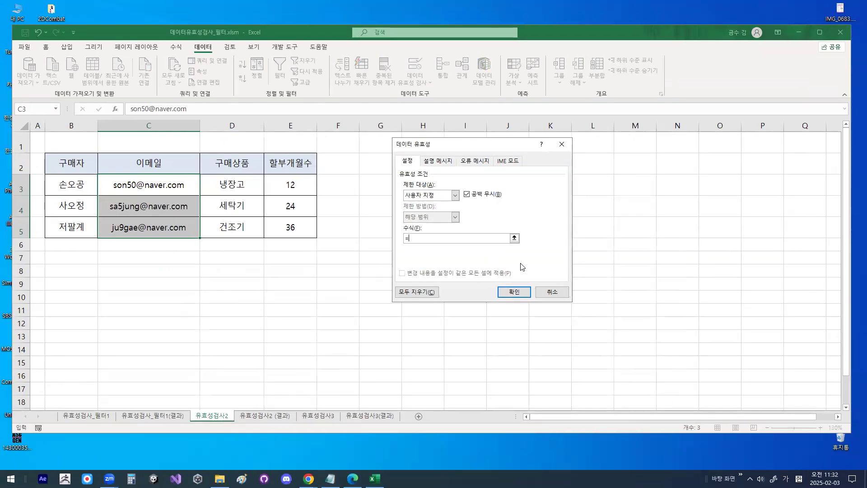
pyautogui.write('ㄴ')
pyautogui.press('BackSpace')
pyautogui.press('Hangul')
pyautogui.write('SEARCH("@",')
pyautogui.click(149, 188)
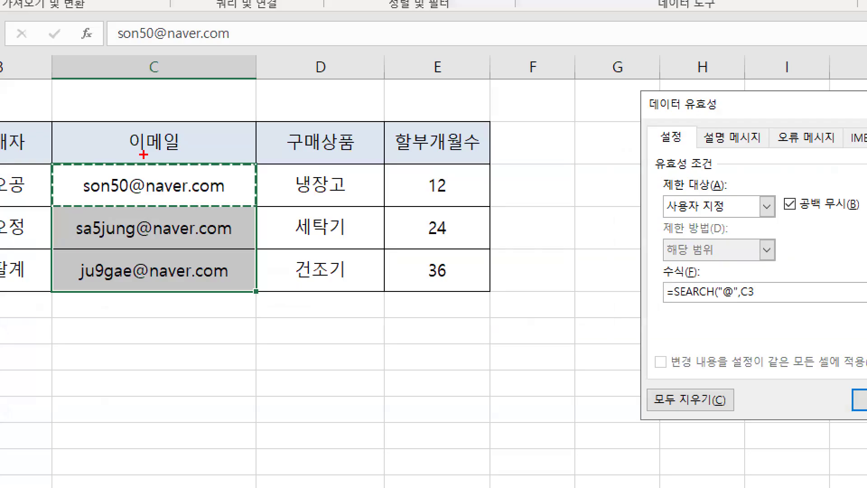
pyautogui.moveTo(143, 164); pyautogui.dragTo(172, 151)
pyautogui.moveTo(185, 198)
pyautogui.mouseDown()
pyautogui.moveTo(172, 202)
pyautogui.moveTo(192, 188)
pyautogui.mouseUp()
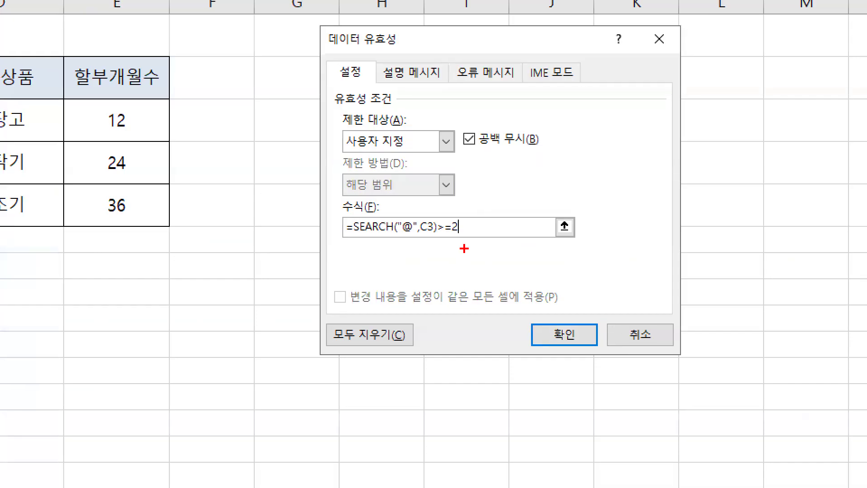
# - Copy the validation formula =SEARCH("@",C3)>=2 into the Notepad notes on the line below =SEARCH("@",셀주소)>=2
pyautogui.moveTo(472, 233); pyautogui.dragTo(294, 214)
pyautogui.hotkey('ctrl', 'c')
pyautogui.press('Escape')
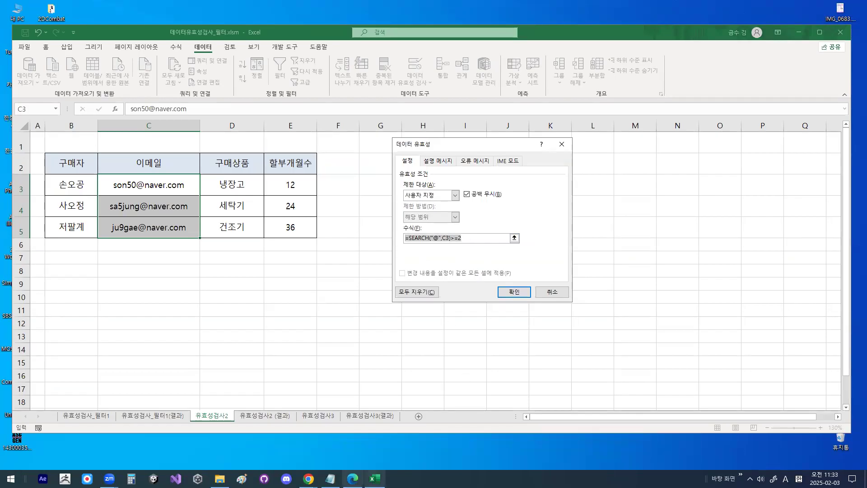
pyautogui.click(330, 479)
pyautogui.click(291, 312)
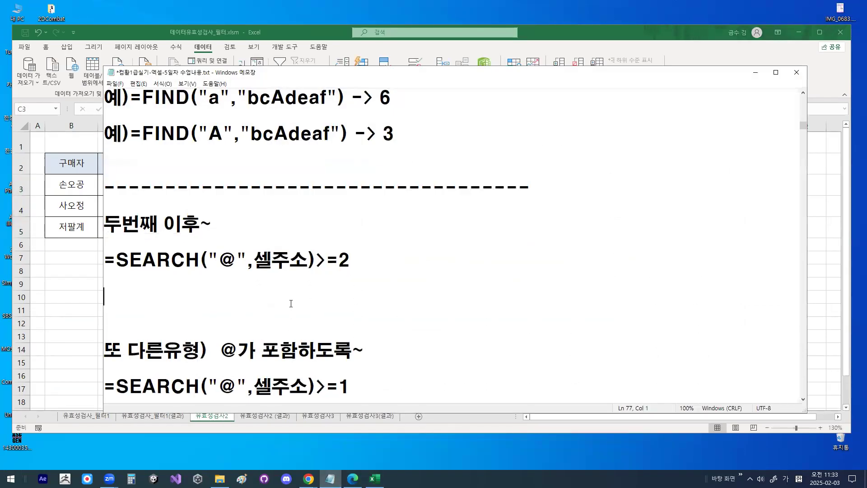
pyautogui.hotkey('ctrl', 'v')
pyautogui.press('Return')
pyautogui.press('Return')
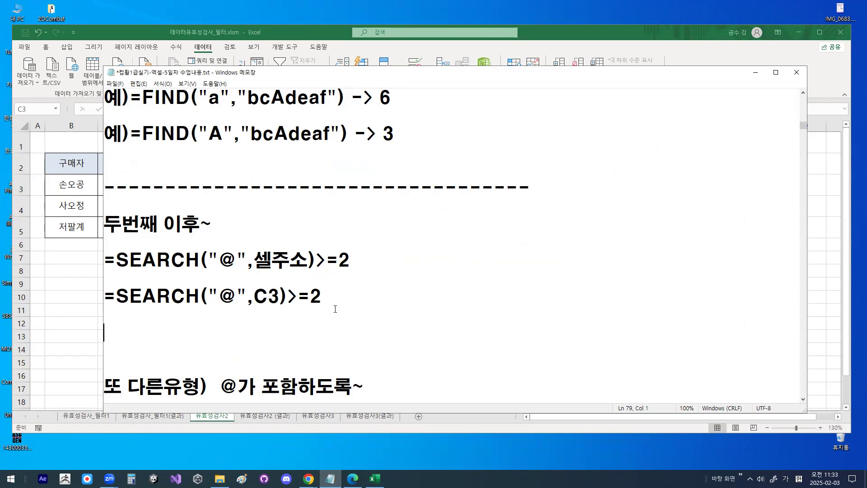
pyautogui.moveTo(116, 299); pyautogui.dragTo(319, 298)
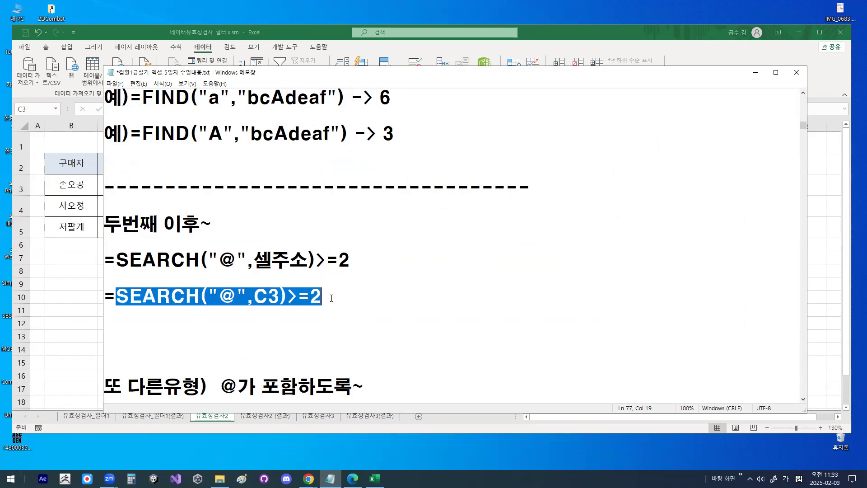
pyautogui.click(331, 298)
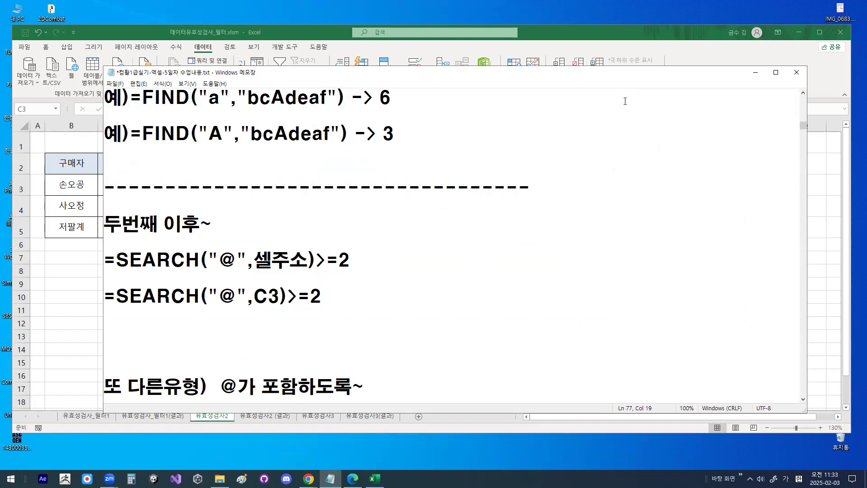
pyautogui.moveTo(709, 72); pyautogui.dragTo(712, 21)
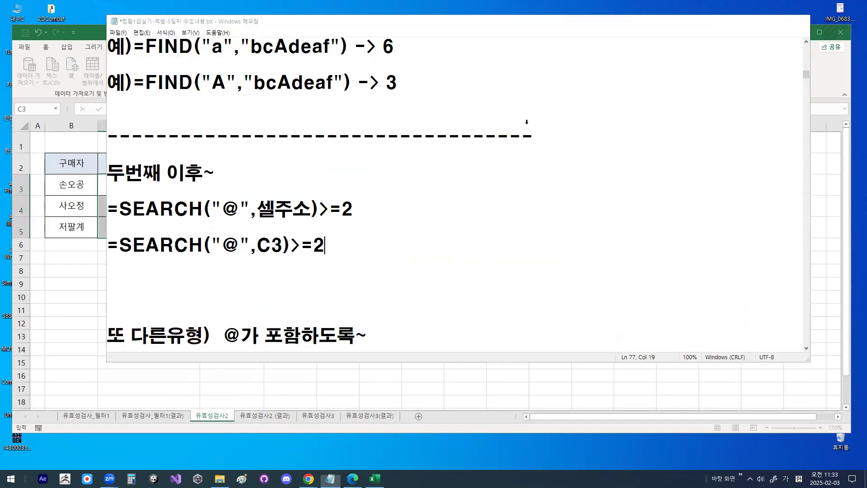
# - Return to the Excel data validation dialog and set the input message title to 이메일 입력
pyautogui.hotkey('alt', 'Tab')
pyautogui.click(433, 162)
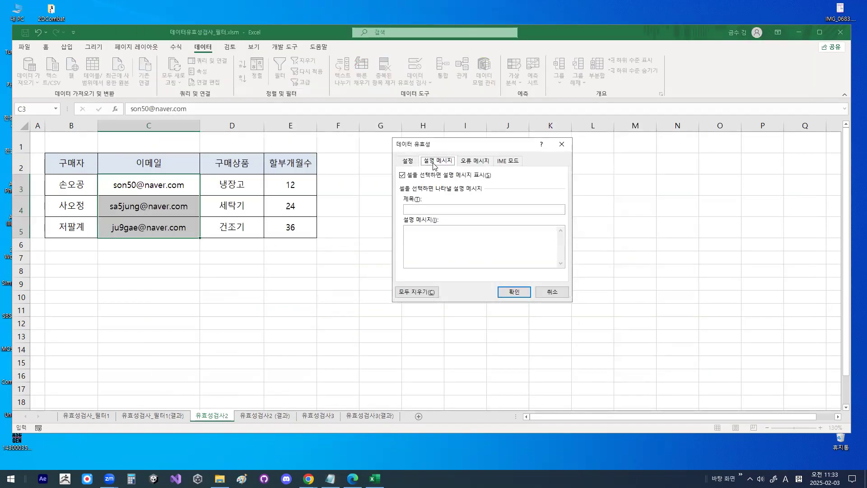
pyautogui.click(423, 209)
pyautogui.write('ㅁ')
pyautogui.press('BackSpace')
pyautogui.press('Hangul')
pyautogui.write('이메일 입력')
# - Write the four-line input message 반드시 / 두번째 이후부터는 / @가 포함하여 / 입력하세요 for the 이메일 cells
pyautogui.click(448, 210)
pyautogui.write('반드시')
pyautogui.press('Return')
pyautogui.write('두번재 ')
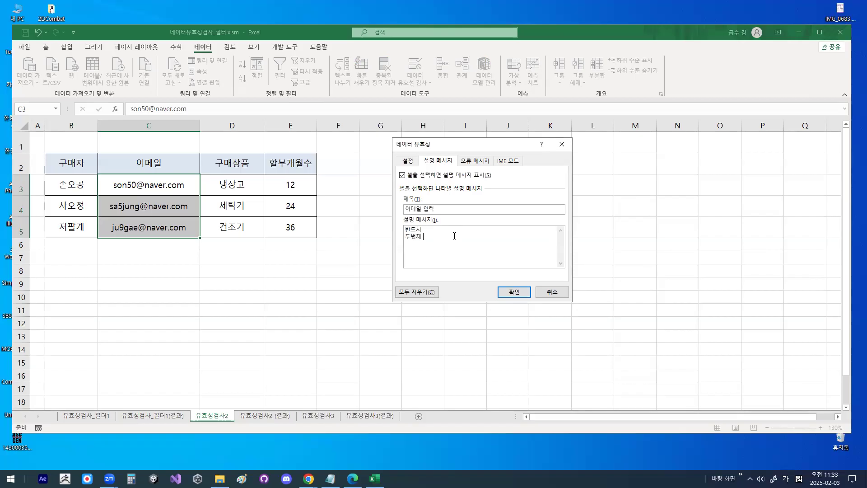
pyautogui.write('이후부터는')
pyautogui.press('Return')
pyautogui.write('@가 포함하여')
pyautogui.press('Return')
pyautogui.write('입력하세요')
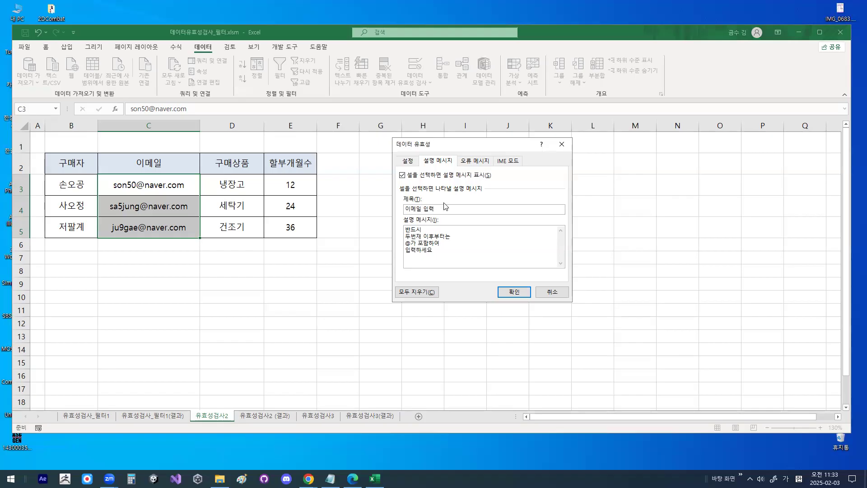
pyautogui.click(419, 236)
pyautogui.press('Delete')
# - Set the error alert style of the 이메일 validation rule to 경고
pyautogui.click(477, 161)
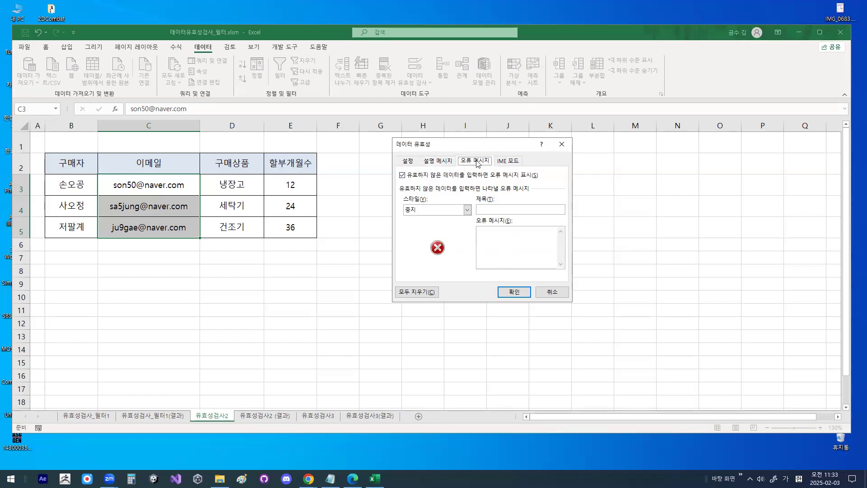
pyautogui.hotkey('ctrl', '1')
pyautogui.click(477, 161)
pyautogui.moveTo(504, 160)
pyautogui.mouseDown()
pyautogui.moveTo(452, 159)
pyautogui.moveTo(481, 166)
pyautogui.mouseUp()
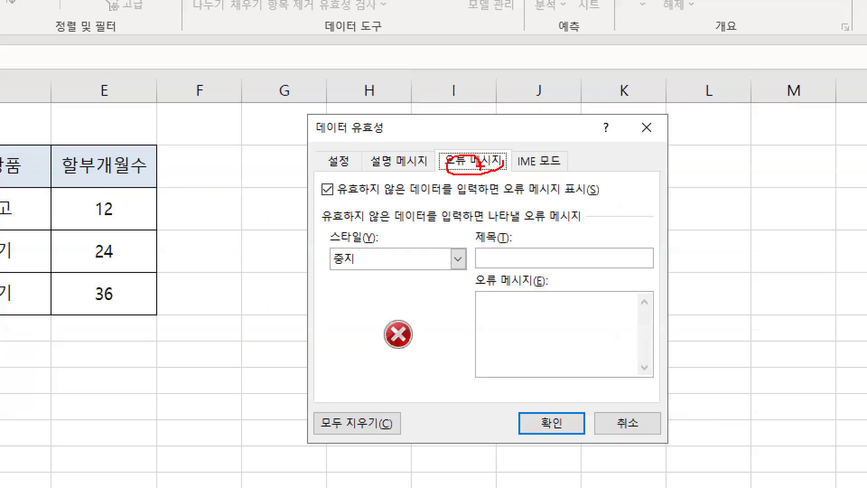
pyautogui.press('Escape')
pyautogui.click(467, 210)
pyautogui.click(442, 228)
pyautogui.hotkey('ctrl', '1')
pyautogui.click(447, 258)
pyautogui.moveTo(447, 258)
pyautogui.mouseDown()
pyautogui.moveTo(426, 253)
pyautogui.moveTo(444, 247)
pyautogui.mouseUp()
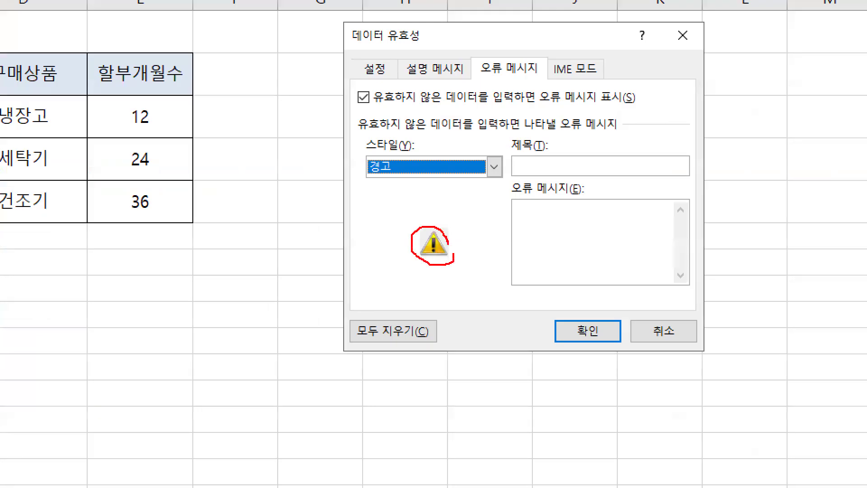
pyautogui.press('Escape')
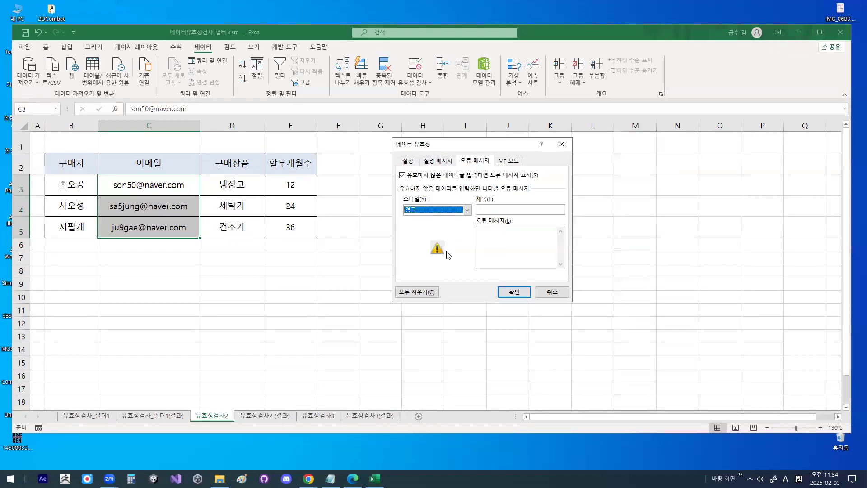
# - Set the error alert title to 입력오류
pyautogui.click(502, 208)
pyautogui.write('입력8ㄱ')
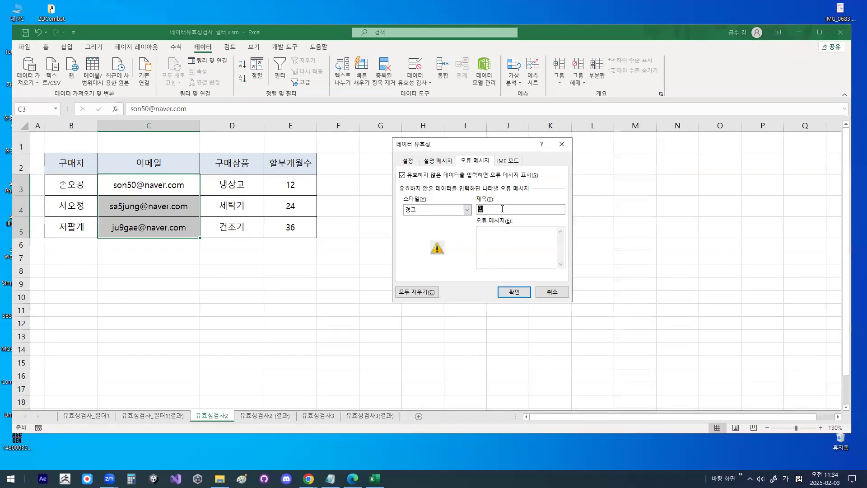
pyautogui.press('BackSpace')
pyautogui.press('BackSpace')
pyautogui.press('BackSpace')
pyautogui.write('력오류')
# - Set the error message to 이메일 입력시 @가 포함되지 않았습니다. and apply the validation settings
pyautogui.click(498, 246)
pyautogui.write('이메일 입력시 @가 포함되')
pyautogui.write('지')
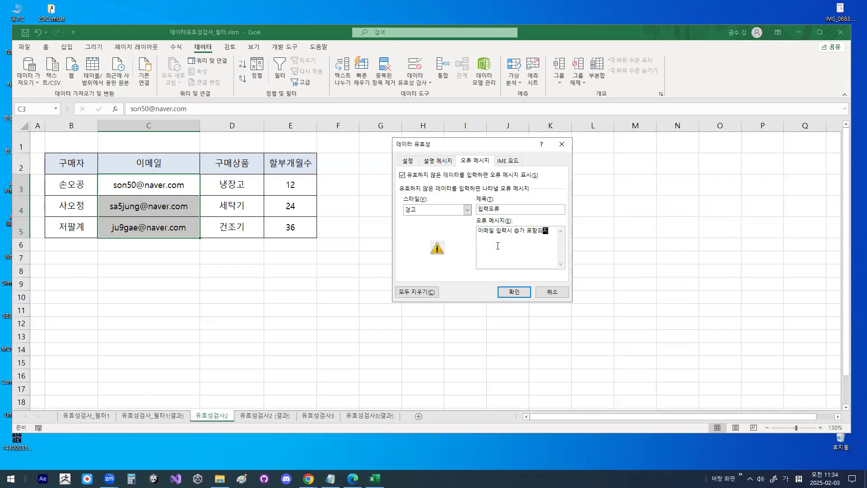
pyautogui.write(' 안않아')
pyautogui.write('았습니다.')
pyautogui.click(512, 292)
# - Test the validation rule by entering S in C3, and decline to keep the invalid entry
pyautogui.click(174, 186)
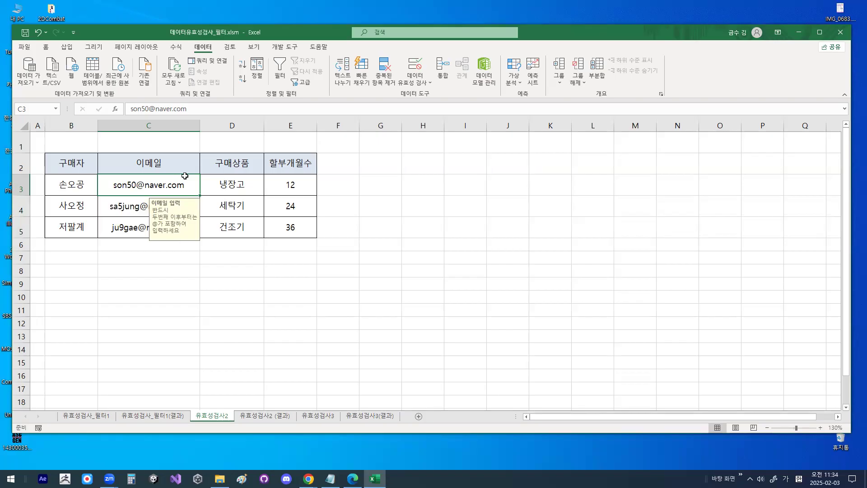
pyautogui.write('ㄴ')
pyautogui.press('BackSpace')
pyautogui.press('Hangul')
pyautogui.write('S')
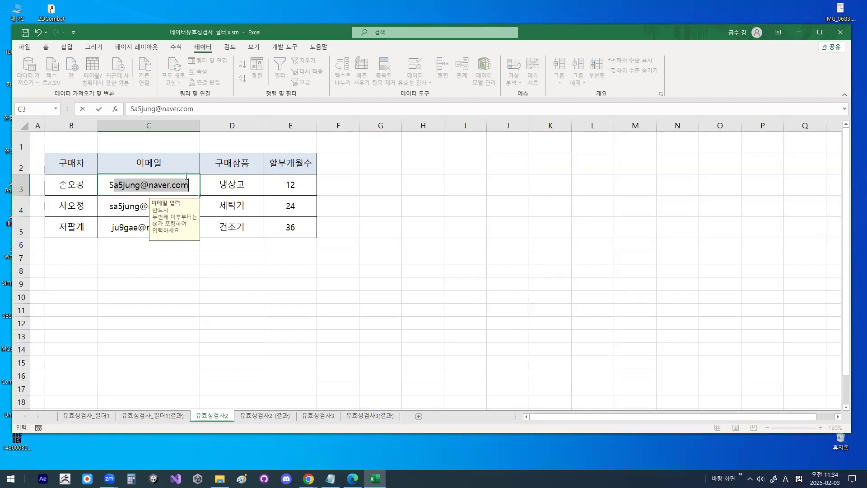
pyautogui.press('BackSpace')
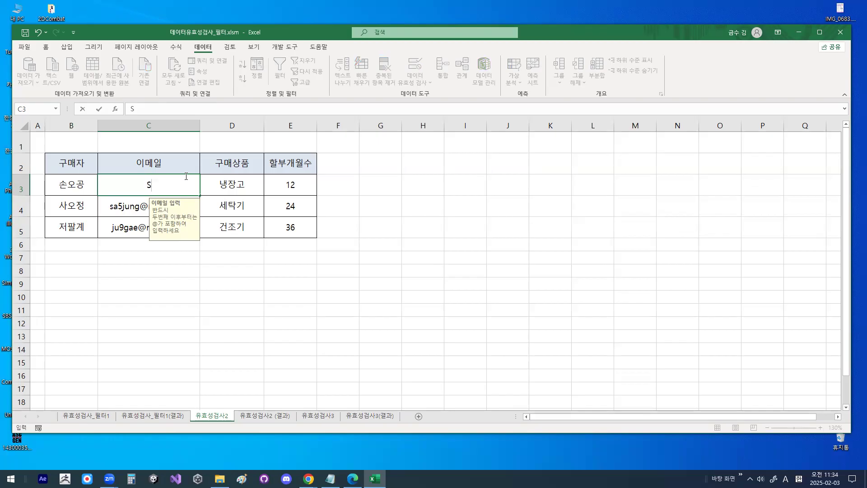
pyautogui.press('Return')
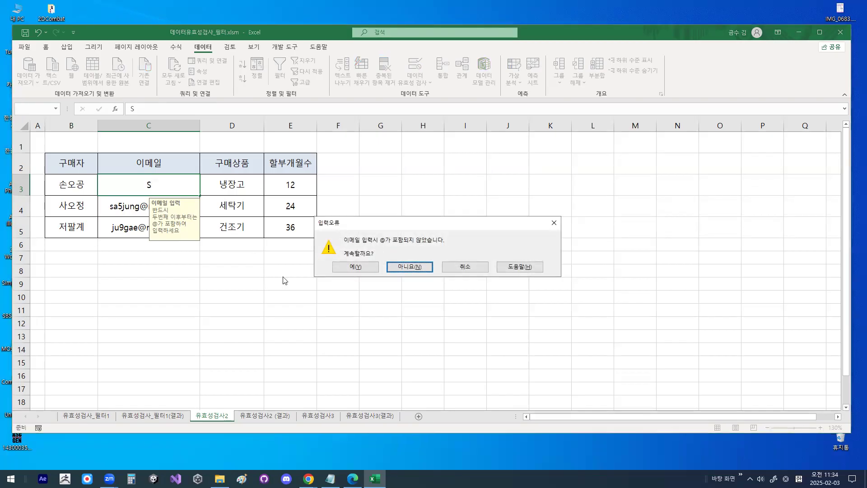
pyautogui.click(411, 267)
# - Test a valid entry by changing the content of C3 to S@
pyautogui.click(169, 183)
pyautogui.write('@')
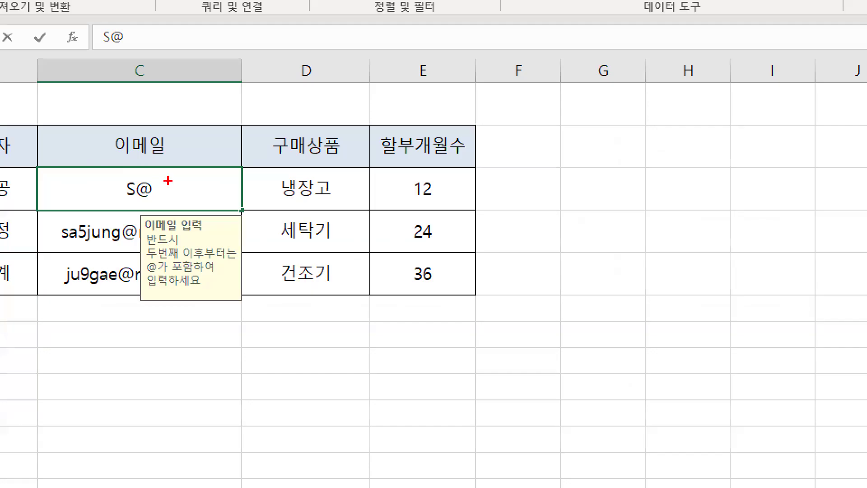
pyautogui.moveTo(163, 181)
pyautogui.mouseDown()
pyautogui.moveTo(148, 172)
pyautogui.moveTo(168, 186)
pyautogui.mouseUp()
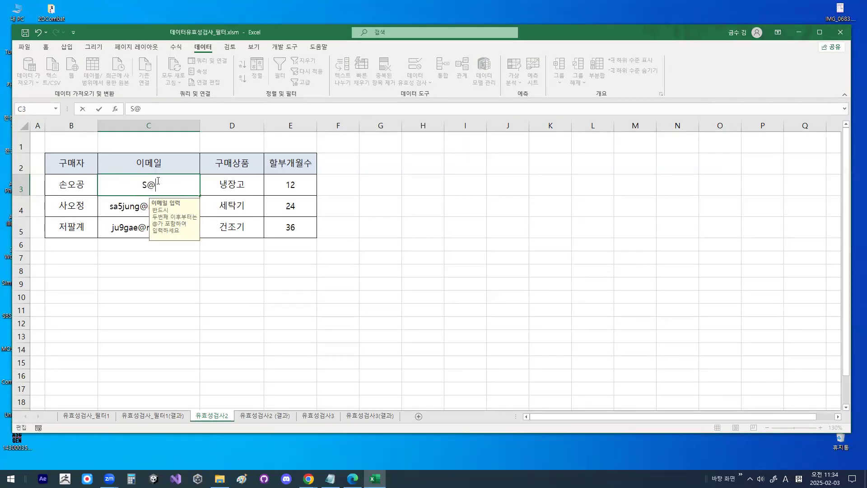
pyautogui.press('Return')
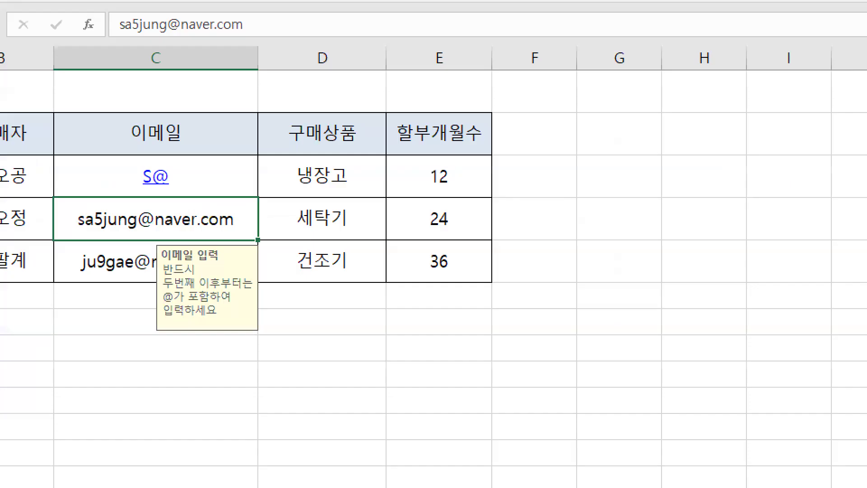
pyautogui.moveTo(174, 179)
pyautogui.mouseDown()
pyautogui.moveTo(135, 182)
pyautogui.moveTo(199, 204)
pyautogui.mouseUp()
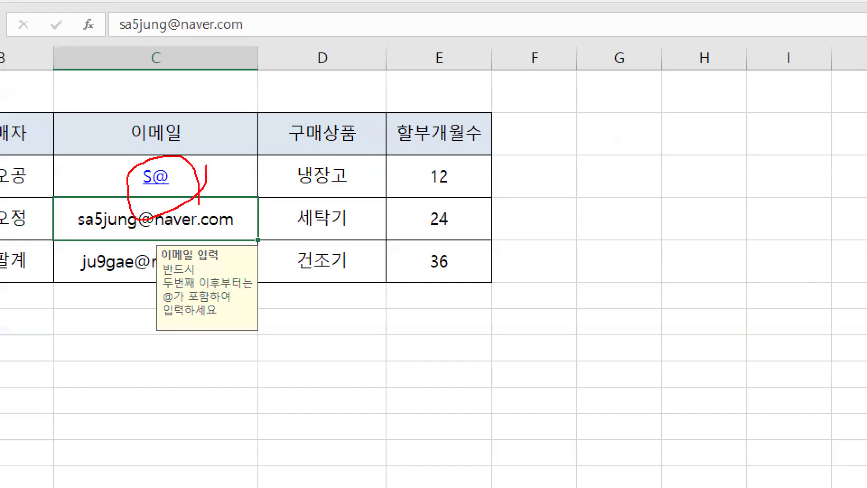
pyautogui.press('Escape')
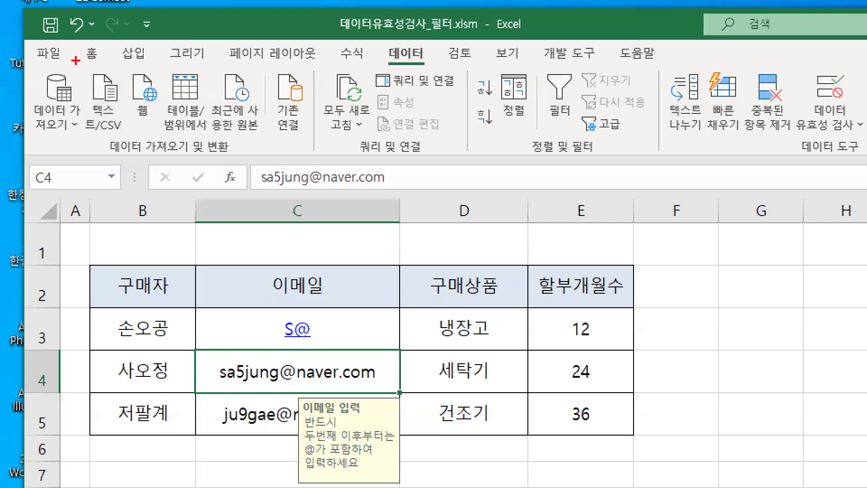
# - Undo the test entry in C3 together with its automatic hyperlink, and select empty cell G7
pyautogui.moveTo(44, 40)
pyautogui.mouseDown()
pyautogui.moveTo(36, 40)
pyautogui.moveTo(40, 22)
pyautogui.mouseUp()
pyautogui.press('Escape')
pyautogui.click(39, 33)
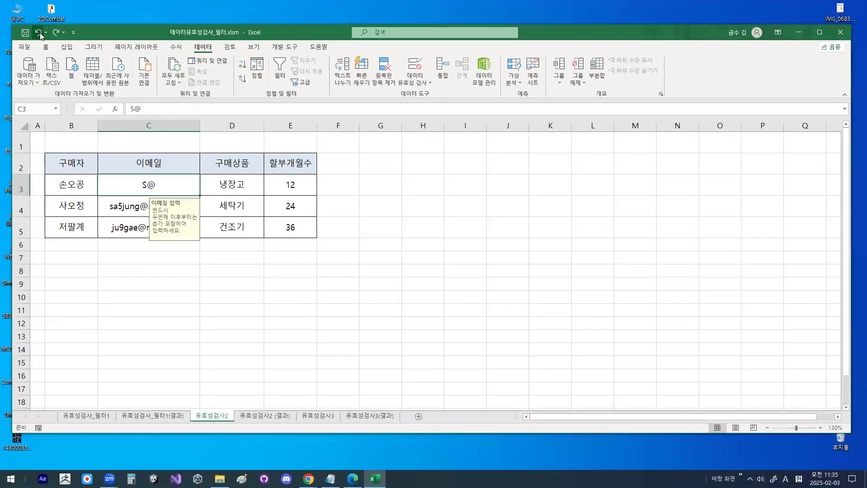
pyautogui.click(38, 33)
pyautogui.hotkey('ctrl', '1')
pyautogui.click(58, 155)
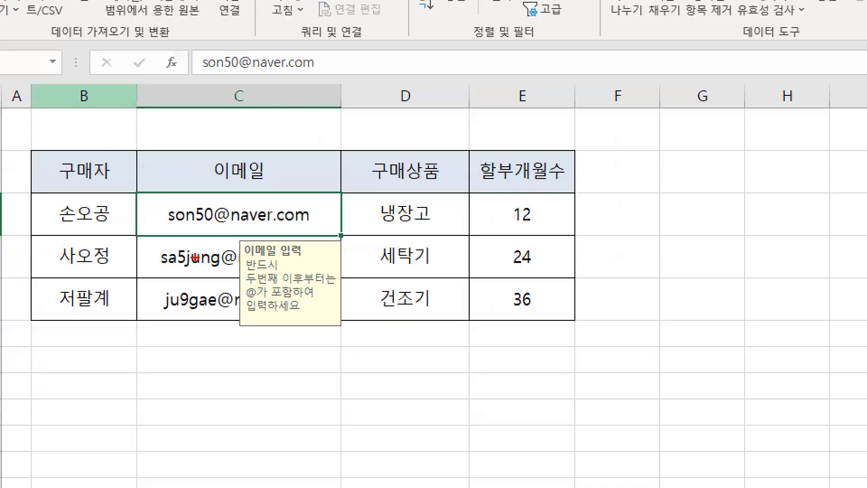
pyautogui.moveTo(159, 234); pyautogui.dragTo(316, 234)
pyautogui.moveTo(322, 203)
pyautogui.mouseDown()
pyautogui.moveTo(231, 250)
pyautogui.moveTo(301, 235)
pyautogui.mouseUp()
pyautogui.press('Escape')
pyautogui.click(372, 254)
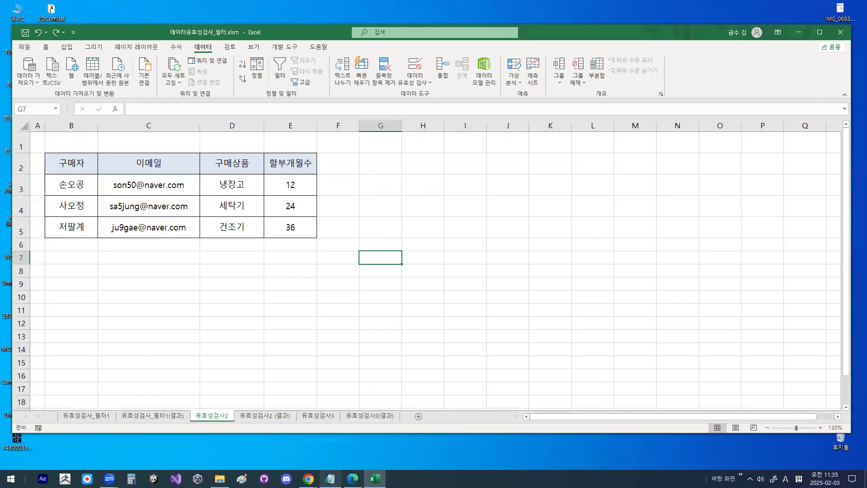
# - Switch to the Notepad notes and review the 또 다른유형 rule for containing @, =SEARCH("@",셀주소)>=1
pyautogui.hotkey('alt', 'Tab')
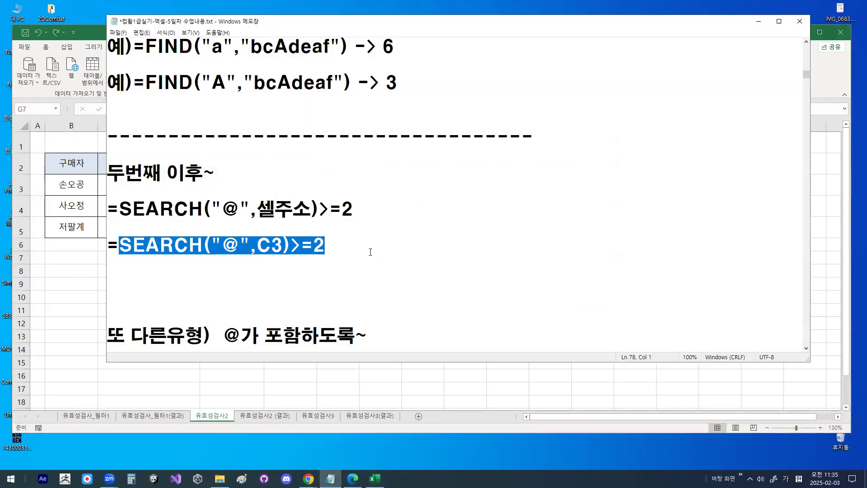
pyautogui.click(343, 241)
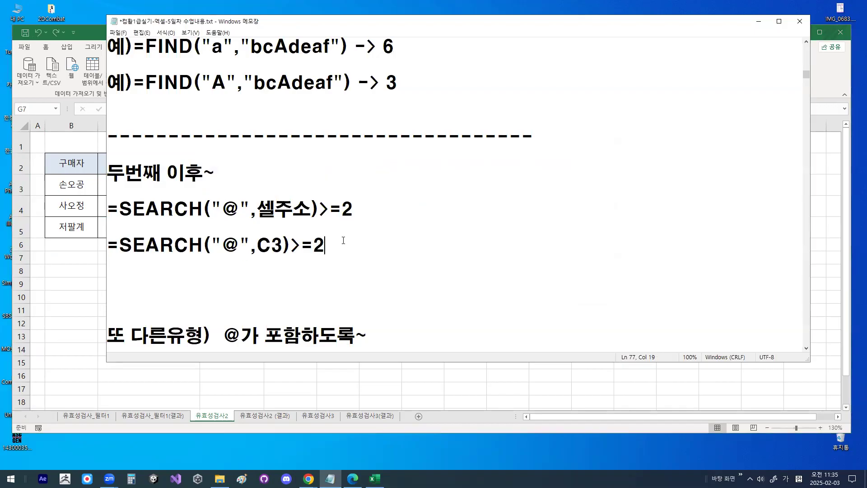
pyautogui.scroll(-1, 276, 268)
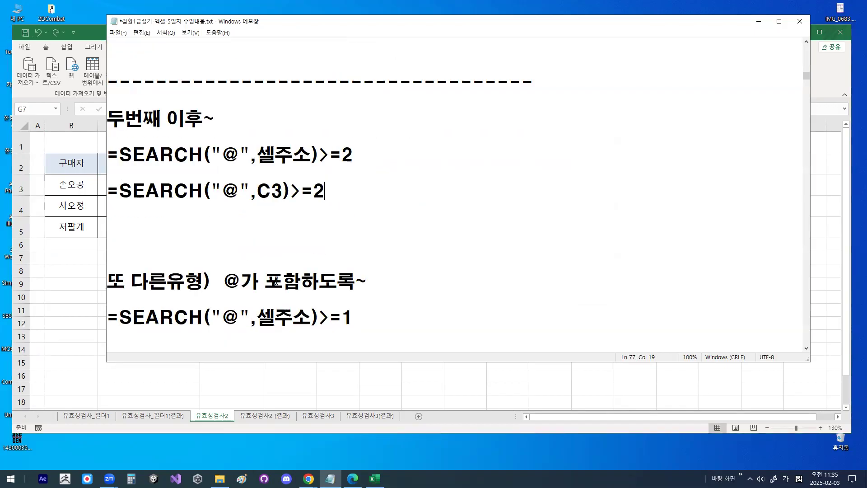
pyautogui.moveTo(320, 325); pyautogui.dragTo(369, 316)
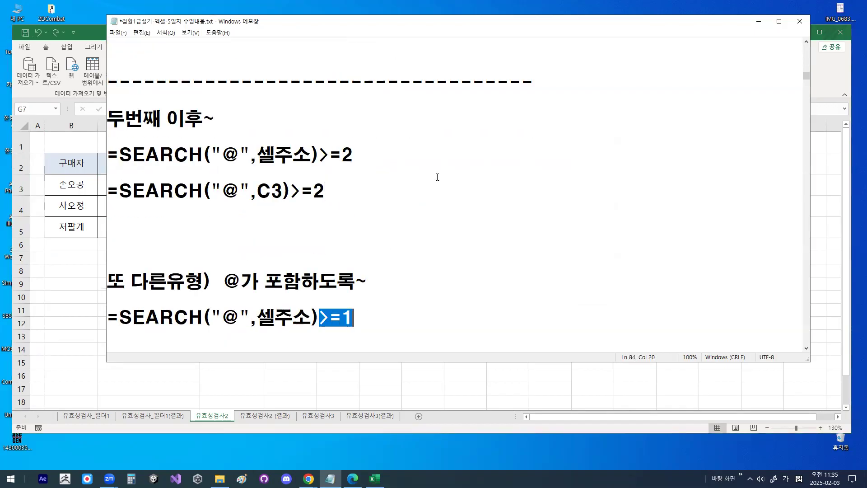
pyautogui.moveTo(218, 281); pyautogui.dragTo(368, 281)
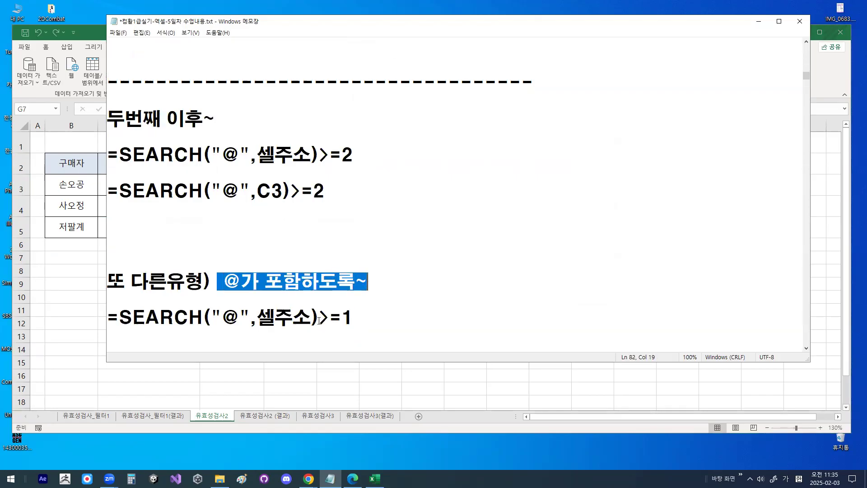
pyautogui.moveTo(319, 320); pyautogui.dragTo(352, 321)
pyautogui.click(352, 321)
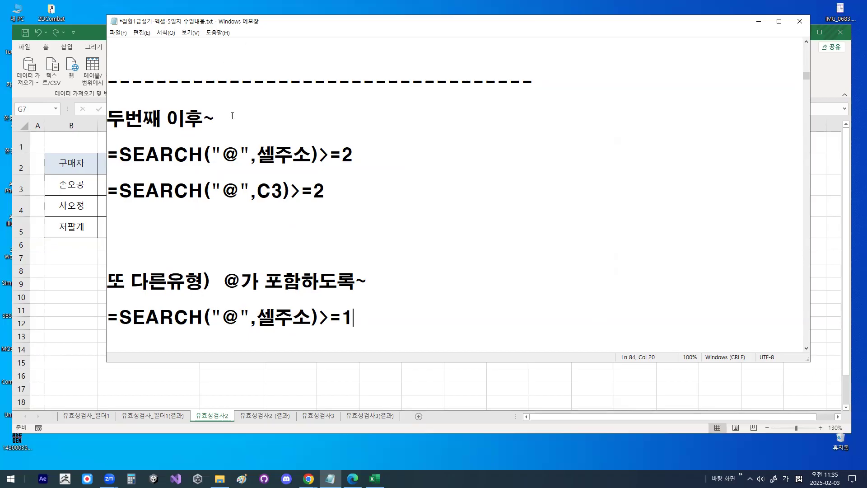
# - Return to Excel and open the 유효성검사3 sheet to examine the 할부개월수 column
pyautogui.click(315, 425)
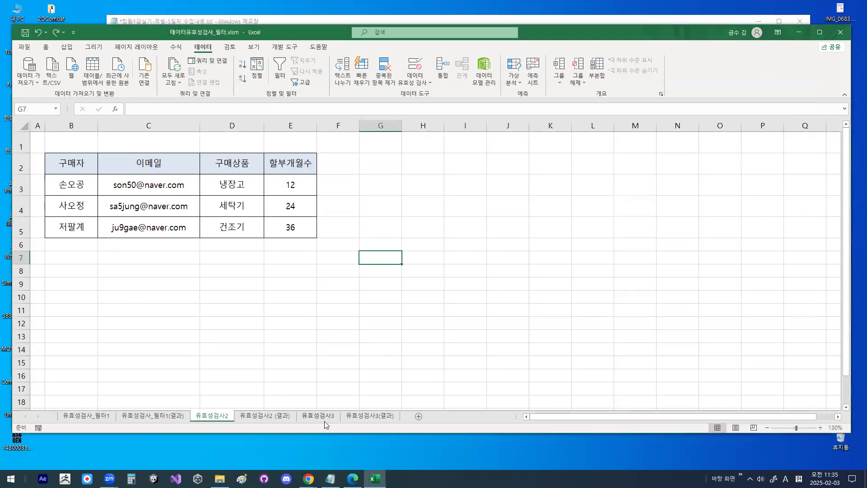
pyautogui.click(324, 419)
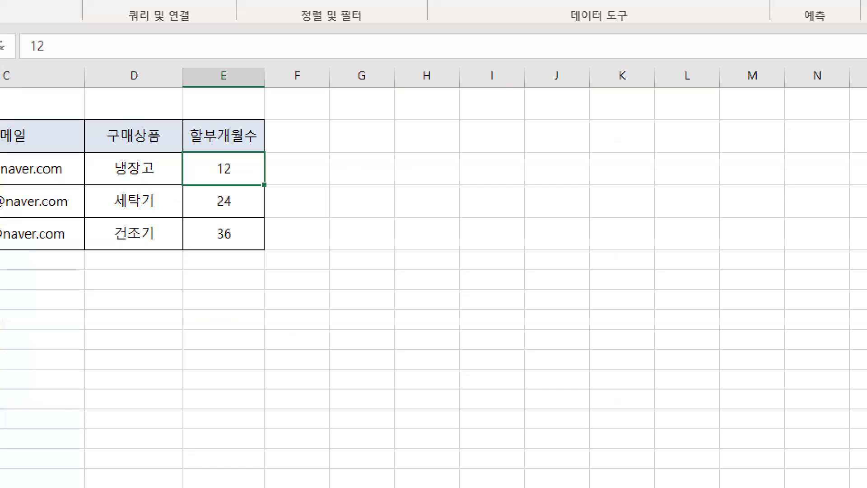
pyautogui.moveTo(255, 190)
pyautogui.mouseDown()
pyautogui.moveTo(238, 225)
pyautogui.moveTo(245, 160)
pyautogui.moveTo(293, 246)
pyautogui.mouseUp()
pyautogui.moveTo(254, 195)
pyautogui.mouseDown()
pyautogui.moveTo(245, 247)
pyautogui.moveTo(263, 229)
pyautogui.mouseUp()
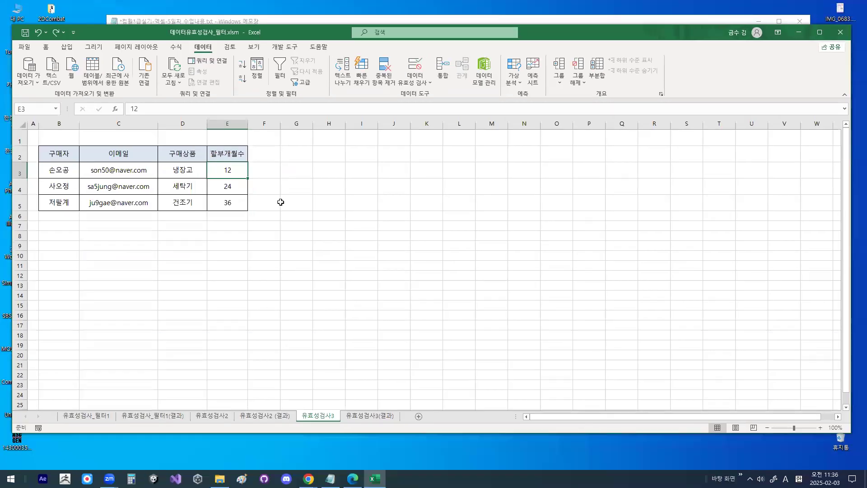
# - Switch to the Notepad notes and insert a blank line above the 출제유형3) heading
pyautogui.hotkey('alt', 'Tab')
pyautogui.scroll(-1, 283, 295)
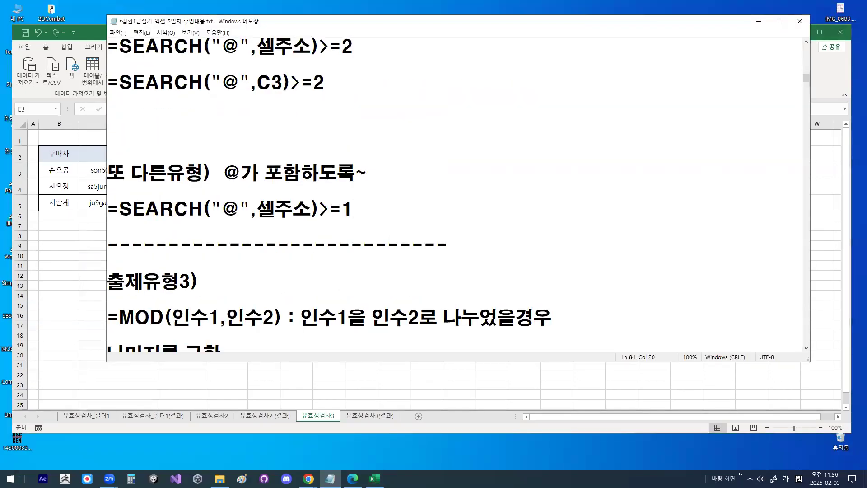
pyautogui.scroll(-2, 283, 295)
pyautogui.click(111, 174)
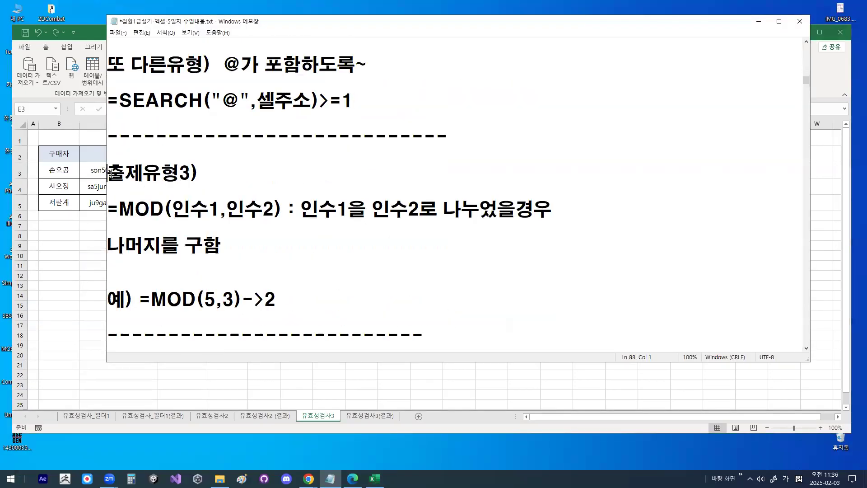
pyautogui.press('Return')
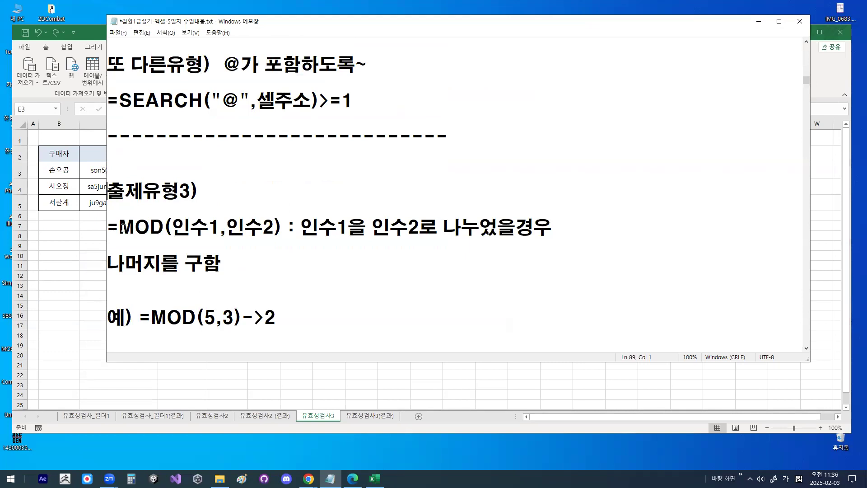
# - Review the 출제유형3 notes on =MOD(인수1,인수2), illustrating the =MOD(5,3) example with a handwritten division of 5 by 3
pyautogui.moveTo(119, 228); pyautogui.dragTo(163, 228)
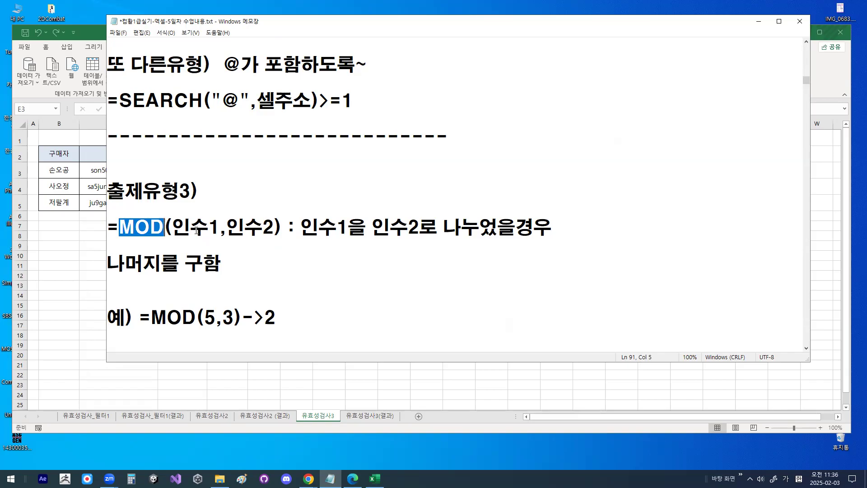
pyautogui.click(177, 229)
pyautogui.moveTo(177, 228); pyautogui.dragTo(556, 226)
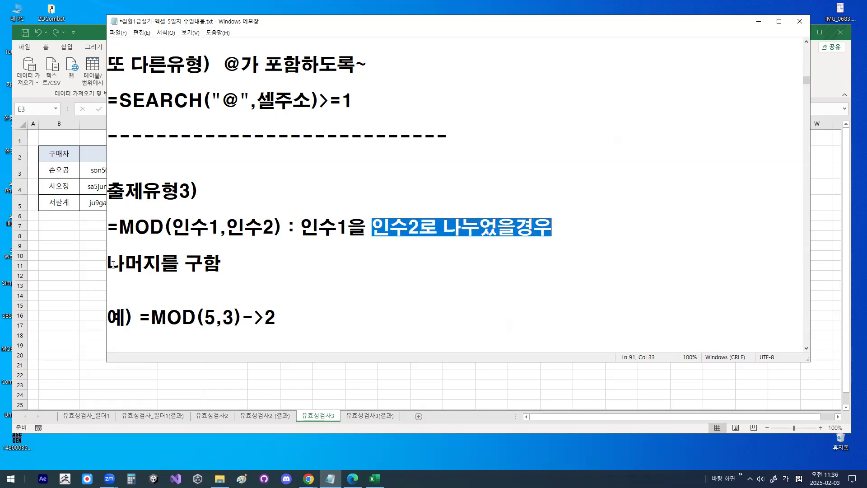
pyautogui.moveTo(107, 263); pyautogui.dragTo(212, 265)
pyautogui.moveTo(204, 318); pyautogui.dragTo(236, 316)
pyautogui.moveTo(475, 248)
pyautogui.mouseDown()
pyautogui.moveTo(491, 302)
pyautogui.moveTo(472, 299)
pyautogui.moveTo(500, 268)
pyautogui.mouseUp()
pyautogui.moveTo(440, 254)
pyautogui.mouseDown()
pyautogui.moveTo(498, 253)
pyautogui.moveTo(447, 326)
pyautogui.mouseUp()
pyautogui.moveTo(412, 259)
pyautogui.mouseDown()
pyautogui.moveTo(438, 277)
pyautogui.moveTo(425, 291)
pyautogui.mouseUp()
pyautogui.moveTo(483, 192); pyautogui.dragTo(483, 237)
pyautogui.moveTo(473, 296)
pyautogui.mouseDown()
pyautogui.moveTo(482, 320)
pyautogui.moveTo(514, 329)
pyautogui.moveTo(484, 344)
pyautogui.moveTo(501, 355)
pyautogui.mouseUp()
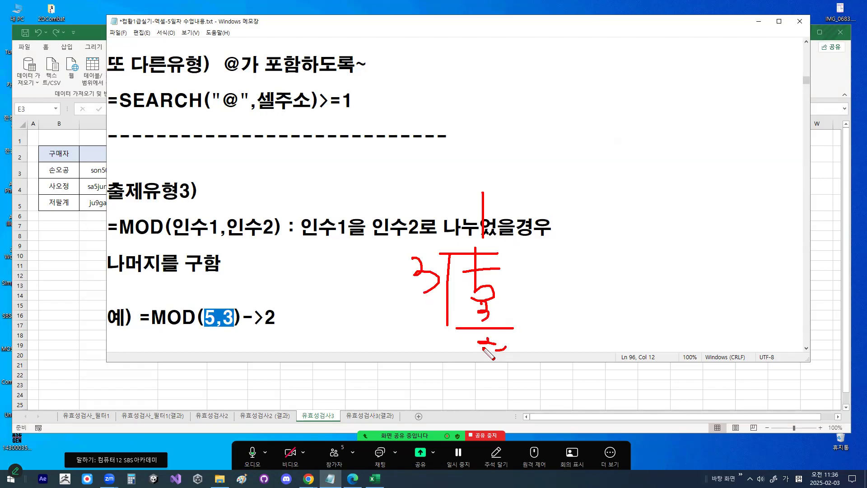
pyautogui.press('Escape')
pyautogui.moveTo(226, 226); pyautogui.dragTo(281, 221)
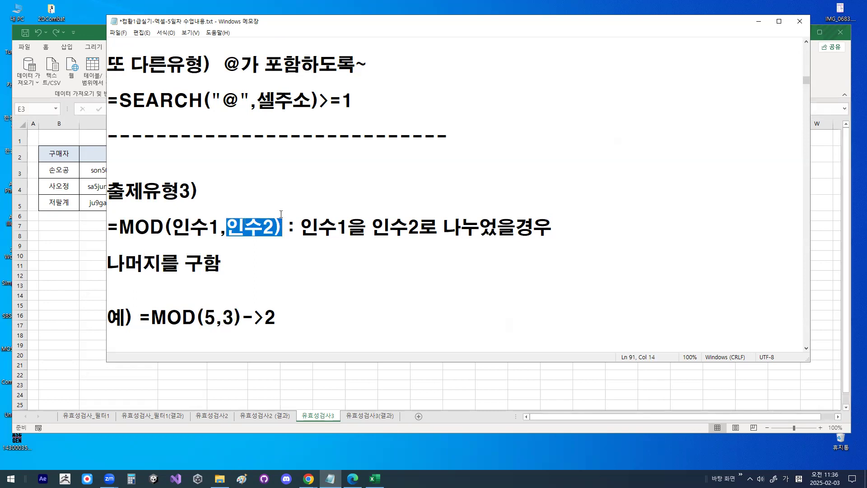
pyautogui.moveTo(371, 226); pyautogui.dragTo(556, 228)
pyautogui.click(443, 227)
# - Add the particle 가 after 어떤수 in the first sentence of the N의 배수 rule
pyautogui.scroll(-2, 234, 255)
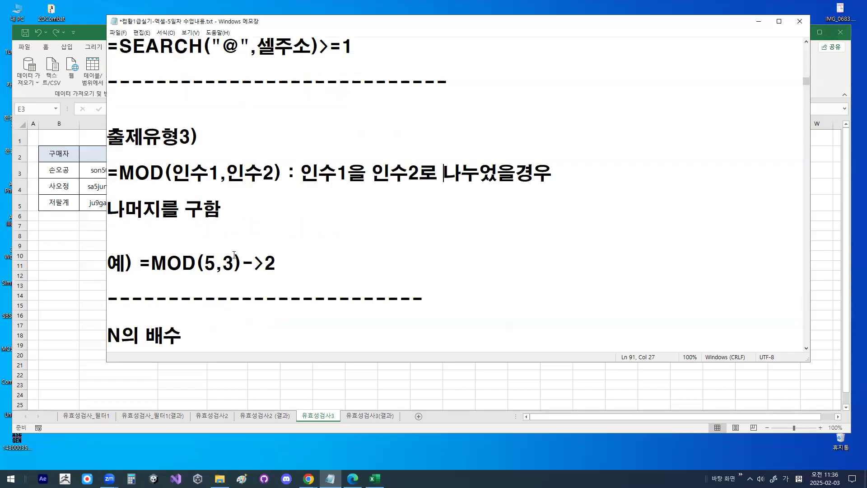
pyautogui.scroll(-1, 234, 254)
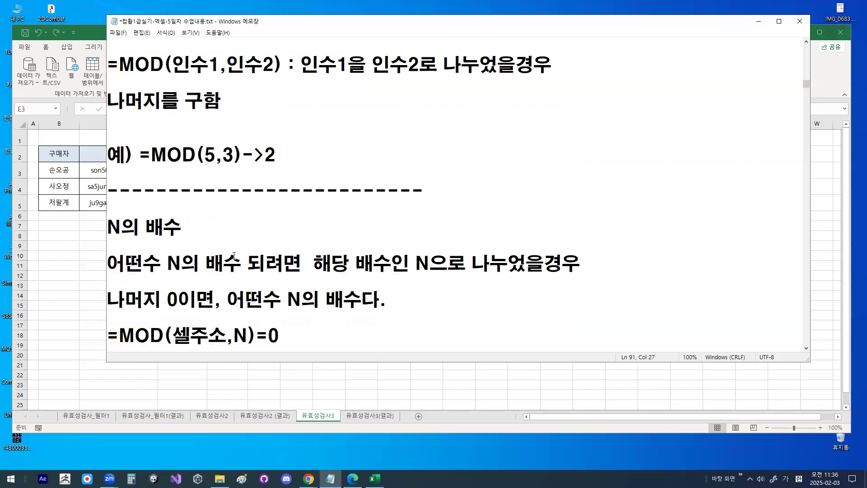
pyautogui.moveTo(108, 228); pyautogui.dragTo(182, 229)
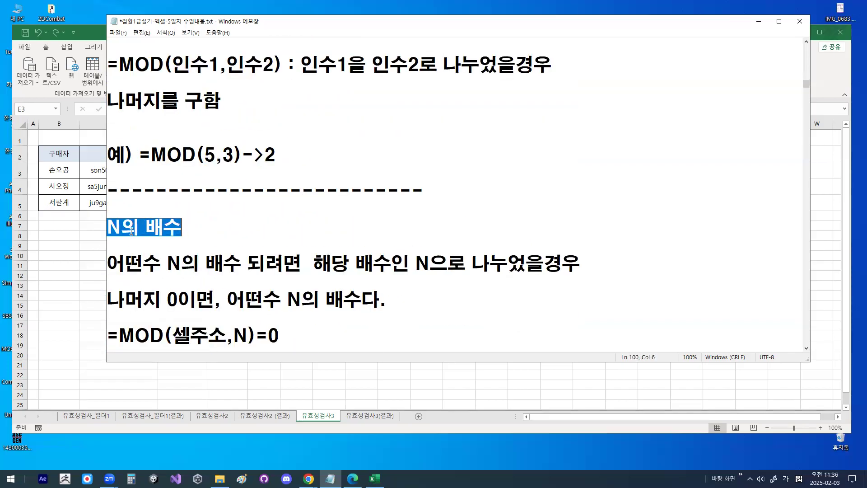
pyautogui.moveTo(121, 228); pyautogui.dragTo(107, 228)
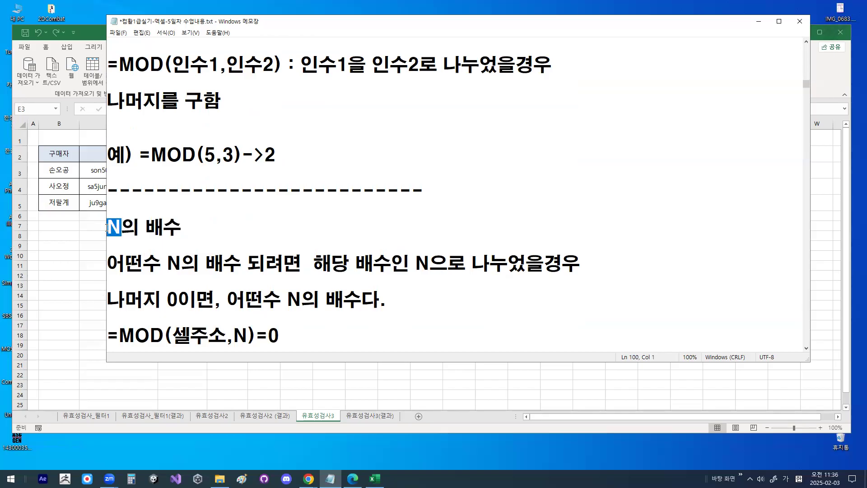
pyautogui.moveTo(107, 263); pyautogui.dragTo(146, 264)
pyautogui.click(174, 264)
pyautogui.click(157, 264)
pyautogui.write('ㄱㅏ')
# - Review the N의 배수 explanation and the parts of its formula =MOD(셀주소,N)=0
pyautogui.moveTo(260, 265); pyautogui.dragTo(428, 265)
pyautogui.moveTo(186, 263); pyautogui.dragTo(202, 263)
pyautogui.moveTo(490, 264); pyautogui.dragTo(616, 265)
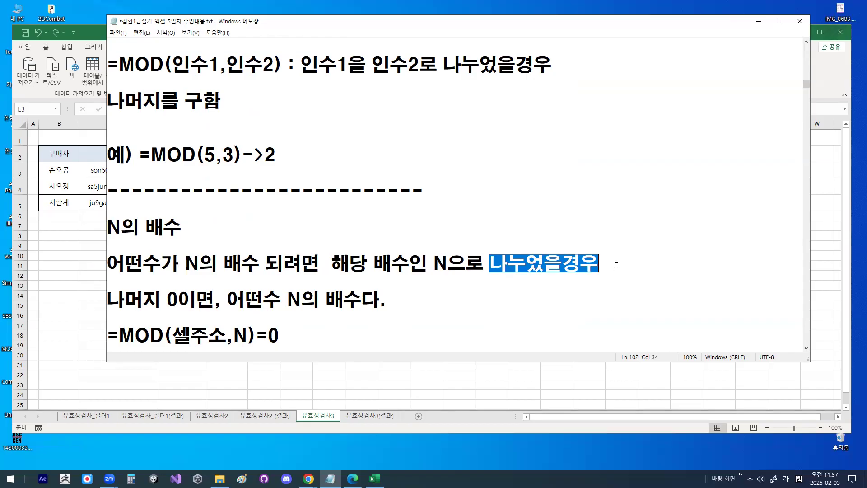
pyautogui.click(116, 295)
pyautogui.moveTo(116, 294); pyautogui.dragTo(238, 298)
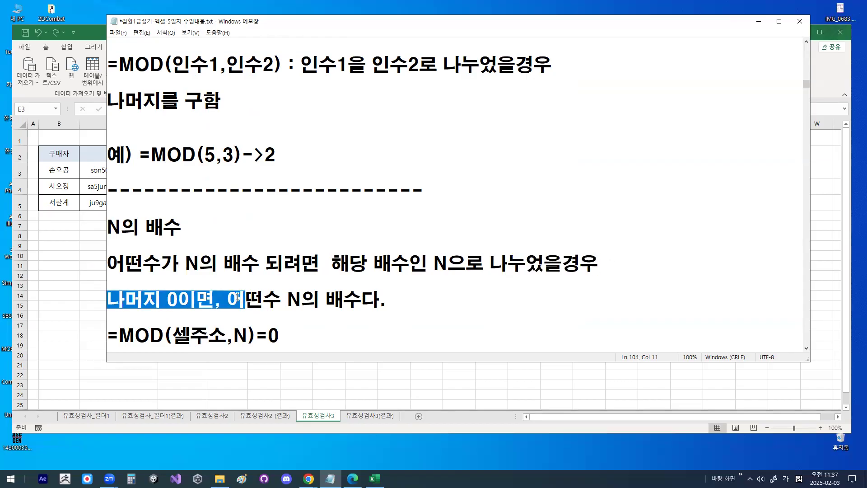
pyautogui.click(142, 262)
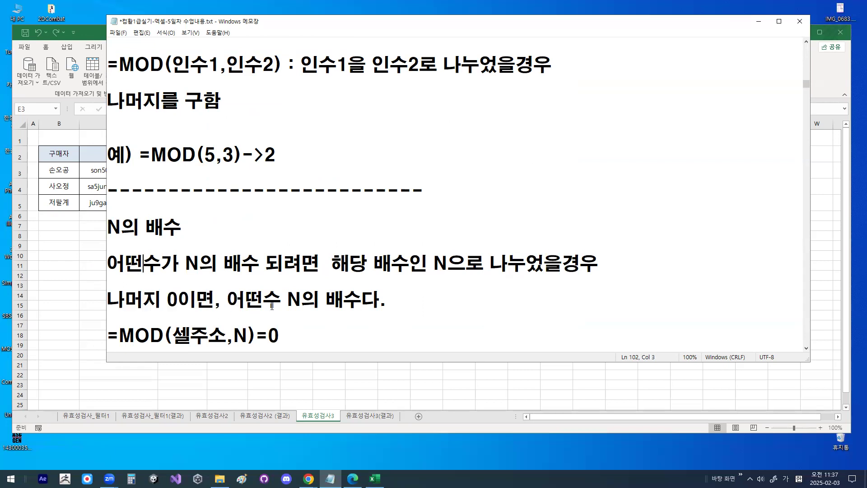
pyautogui.moveTo(287, 299); pyautogui.dragTo(385, 297)
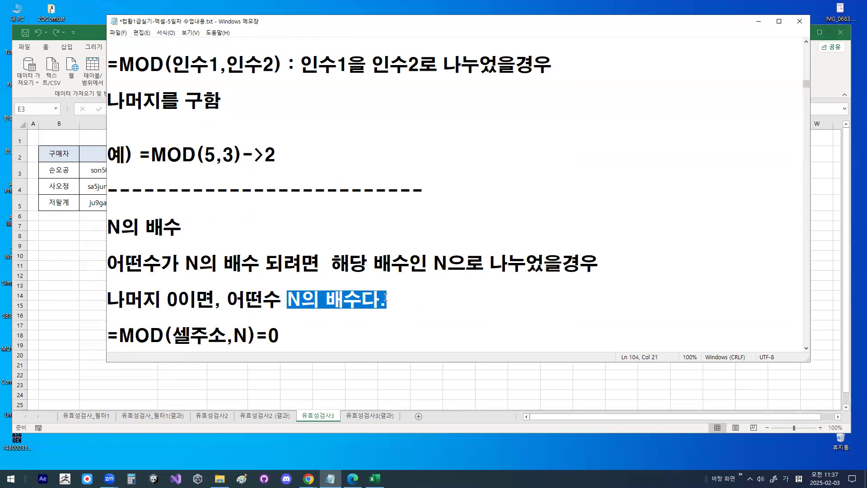
pyautogui.scroll(-1, 381, 298)
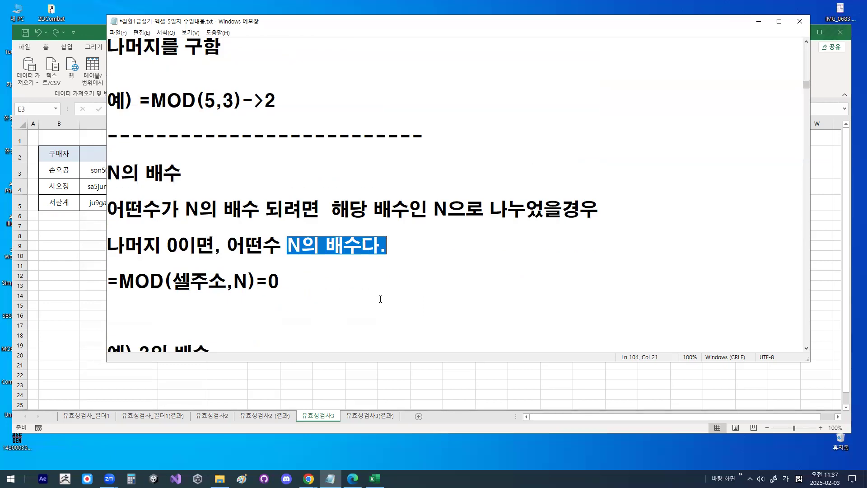
pyautogui.moveTo(107, 281); pyautogui.dragTo(256, 282)
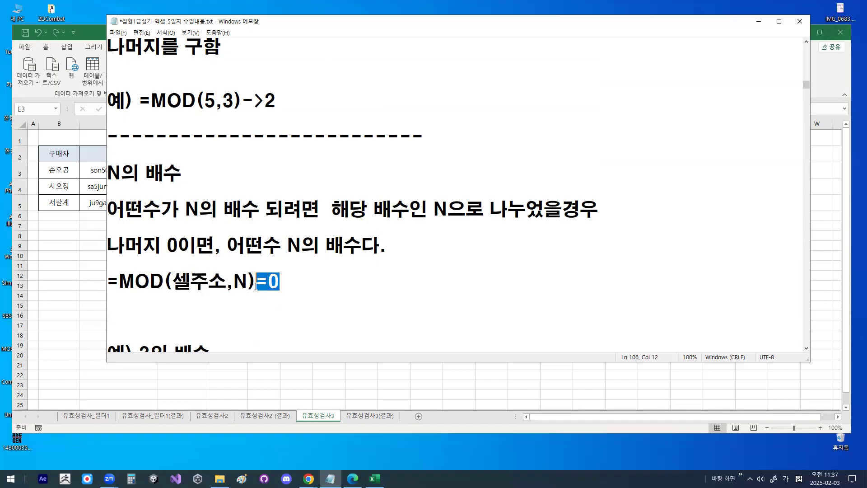
pyautogui.moveTo(173, 281); pyautogui.dragTo(225, 281)
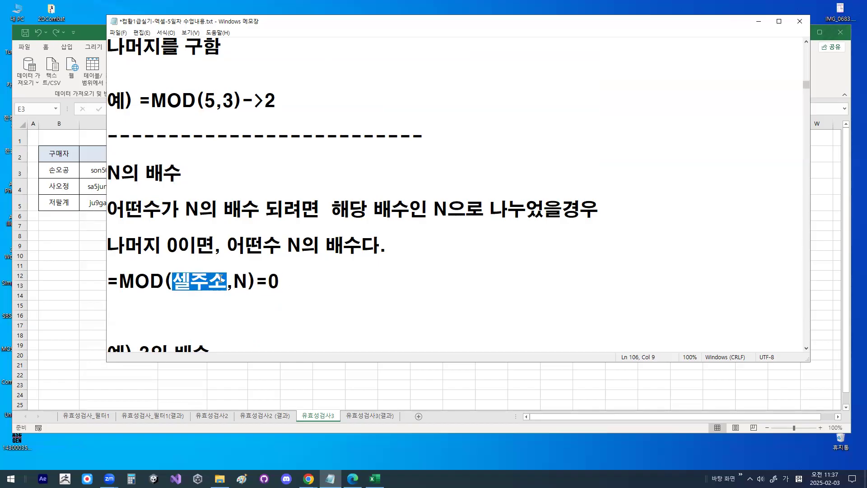
# - Examine the 3의 배수 example with the formula =MOD(셀주소,3)=0 and its multiples 0,3,6,9
pyautogui.scroll(-1, 217, 289)
pyautogui.click(189, 249)
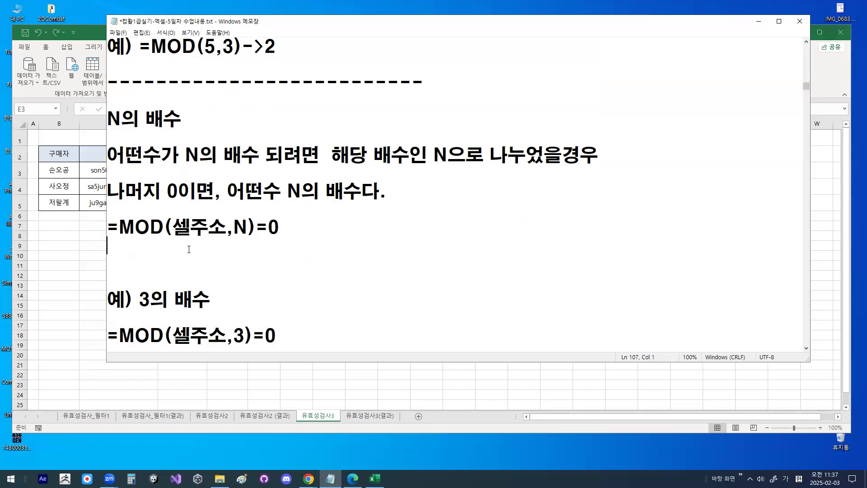
pyautogui.scroll(-1, 182, 267)
pyautogui.click(179, 279)
pyautogui.moveTo(180, 279); pyautogui.dragTo(221, 280)
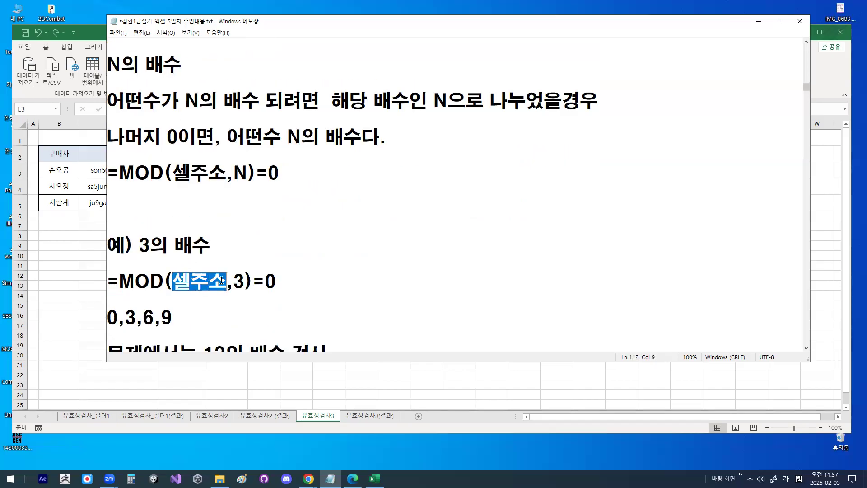
pyautogui.scroll(-1, 198, 286)
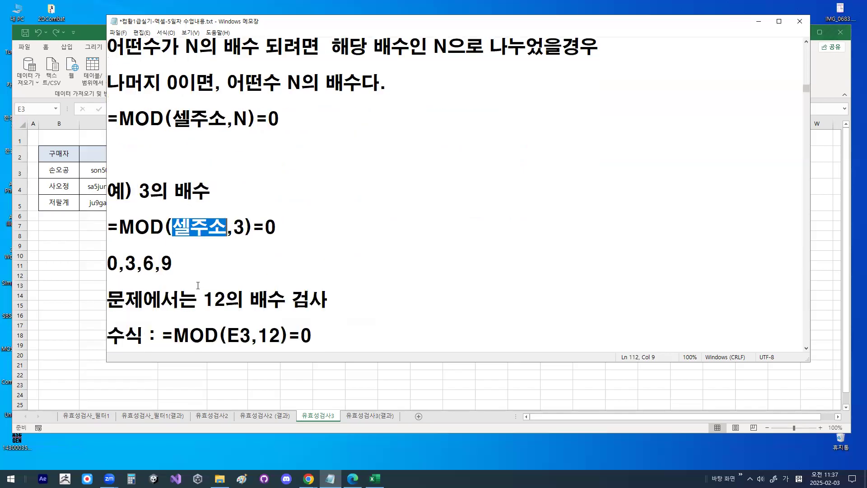
pyautogui.click(128, 262)
pyautogui.click(151, 263)
pyautogui.click(169, 265)
# - Insert several blank lines between the 0,3,6,9 line and the 문제에서는 12의 배수 검사 line
pyautogui.click(201, 275)
pyautogui.press('Return')
pyautogui.press('Return')
pyautogui.press('Return')
pyautogui.press('Return')
pyautogui.press('Return')
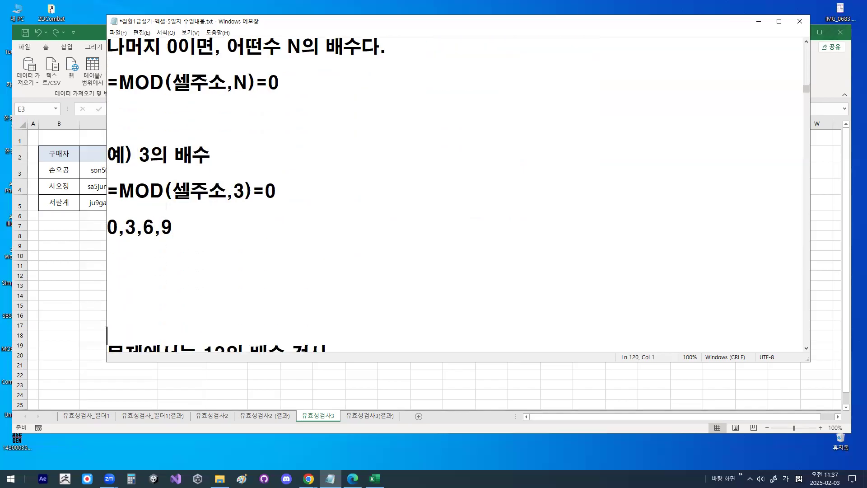
# - Examine the 0 in =MOD(셀주소,3)=0 and in the multiples list, sketching the division of 0 by 3
pyautogui.scroll(1, 207, 277)
pyautogui.moveTo(265, 245); pyautogui.dragTo(277, 244)
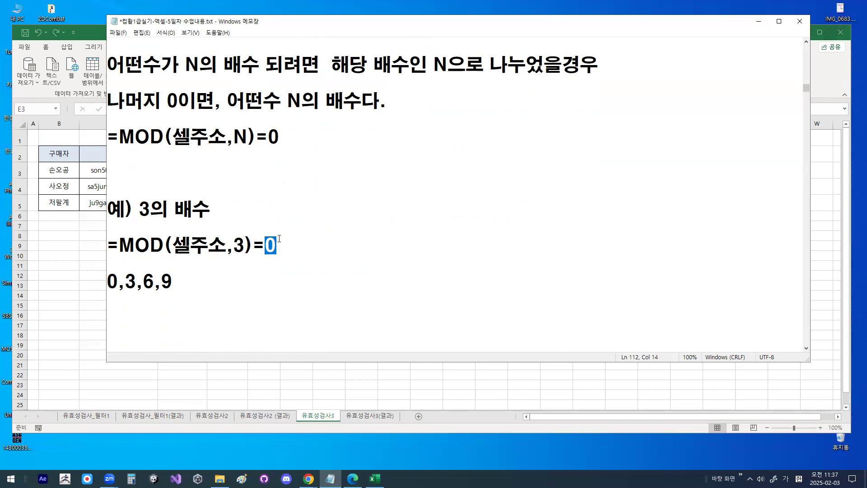
pyautogui.moveTo(118, 282); pyautogui.dragTo(107, 282)
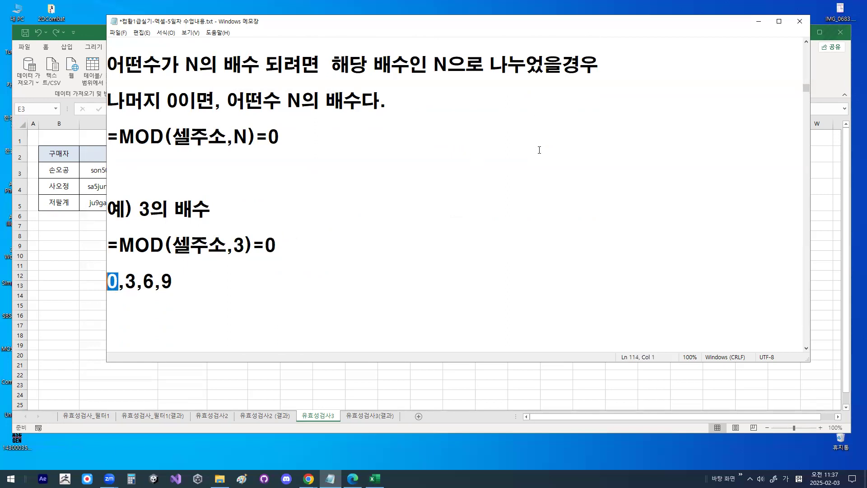
pyautogui.moveTo(413, 158); pyautogui.dragTo(514, 162)
pyautogui.moveTo(423, 155); pyautogui.dragTo(423, 214)
pyautogui.moveTo(373, 165); pyautogui.dragTo(378, 196)
pyautogui.moveTo(448, 177)
pyautogui.mouseDown()
pyautogui.moveTo(455, 190)
pyautogui.moveTo(448, 179)
pyautogui.mouseUp()
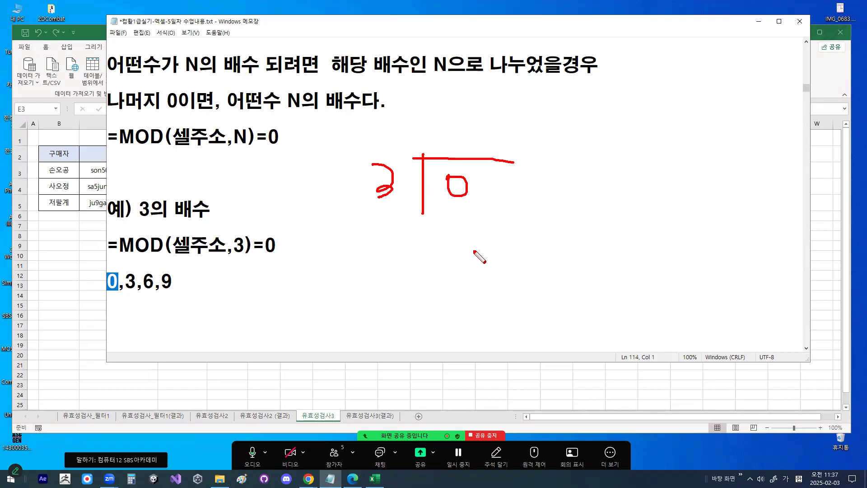
pyautogui.moveTo(393, 161)
pyautogui.mouseDown()
pyautogui.moveTo(415, 194)
pyautogui.moveTo(406, 207)
pyautogui.mouseUp()
pyautogui.moveTo(501, 195)
pyautogui.mouseDown()
pyautogui.moveTo(452, 199)
pyautogui.moveTo(487, 181)
pyautogui.moveTo(497, 203)
pyautogui.mouseUp()
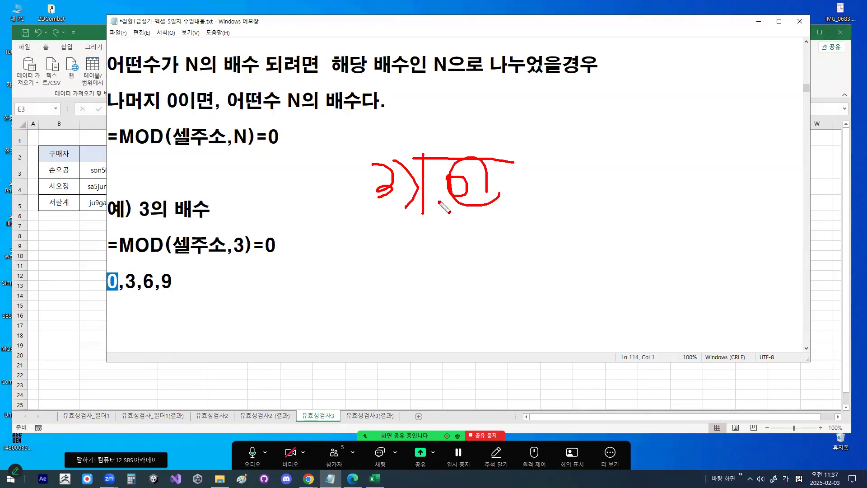
pyautogui.press('Escape')
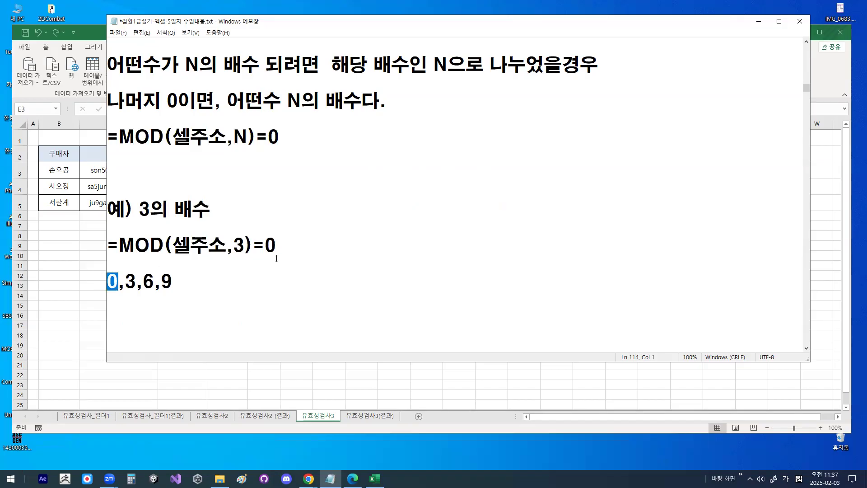
# - Review the general formula =MOD(셀주소,N)=0 once more, circling its N argument on screen
pyautogui.click(216, 259)
pyautogui.moveTo(107, 136); pyautogui.dragTo(283, 137)
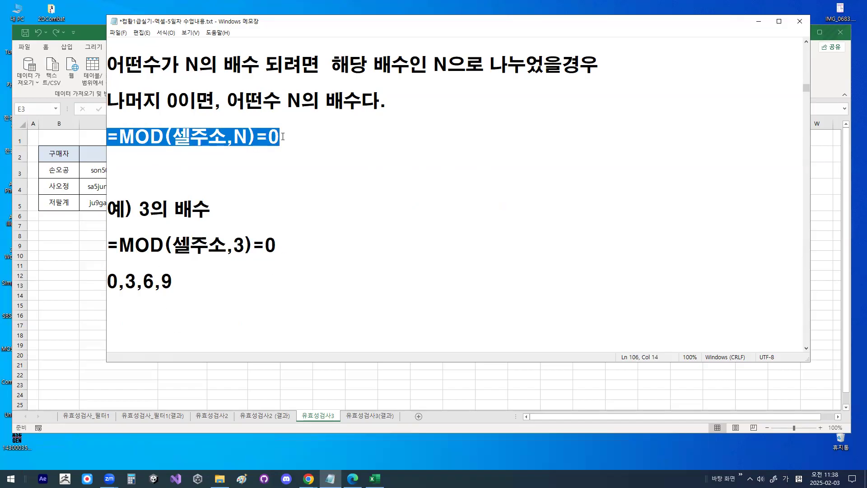
pyautogui.doubleClick(246, 136)
pyautogui.hotkey('ctrl', '1')
pyautogui.moveTo(261, 143)
pyautogui.mouseDown()
pyautogui.moveTo(230, 117)
pyautogui.moveTo(255, 139)
pyautogui.mouseUp()
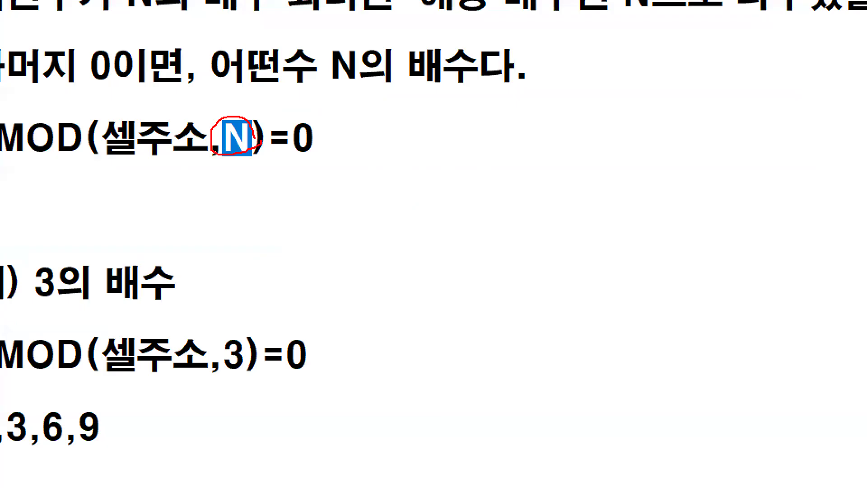
pyautogui.press('Escape')
pyautogui.moveTo(108, 136); pyautogui.dragTo(305, 137)
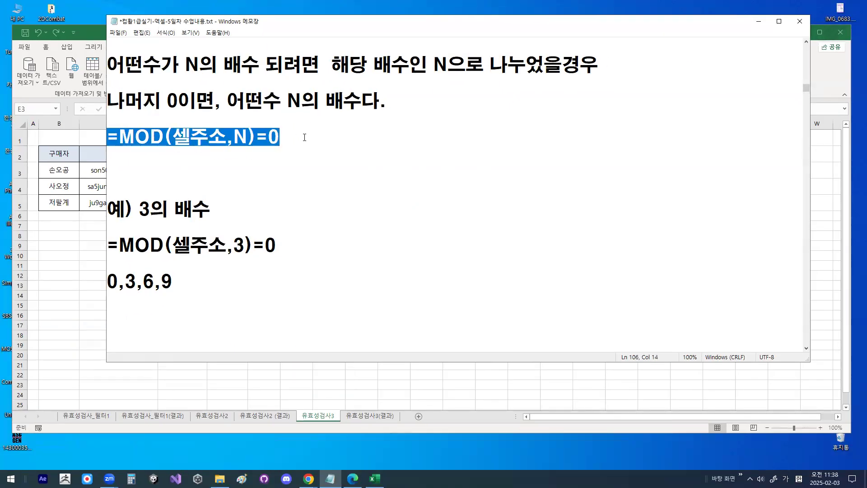
# - Return to Excel and open data validation for the 할부개월수 cells E3:E5, setting 제한 대상 to 사용자 지정
pyautogui.click(759, 21)
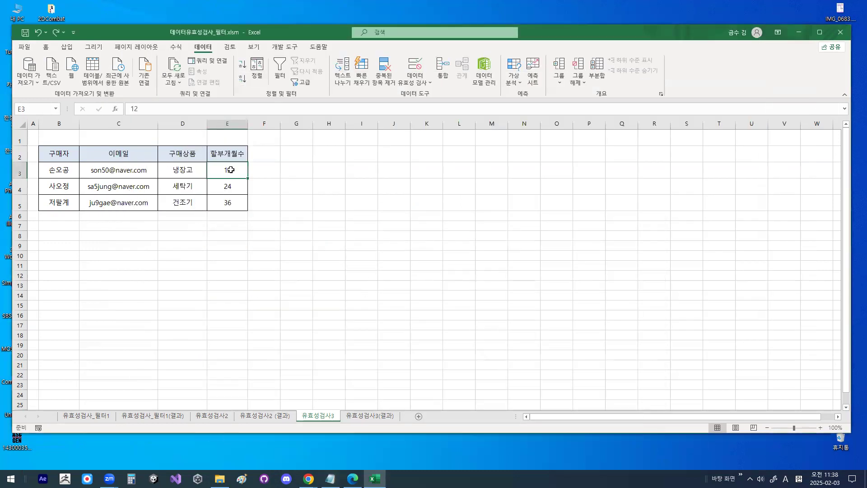
pyautogui.scroll(2, 230, 169)
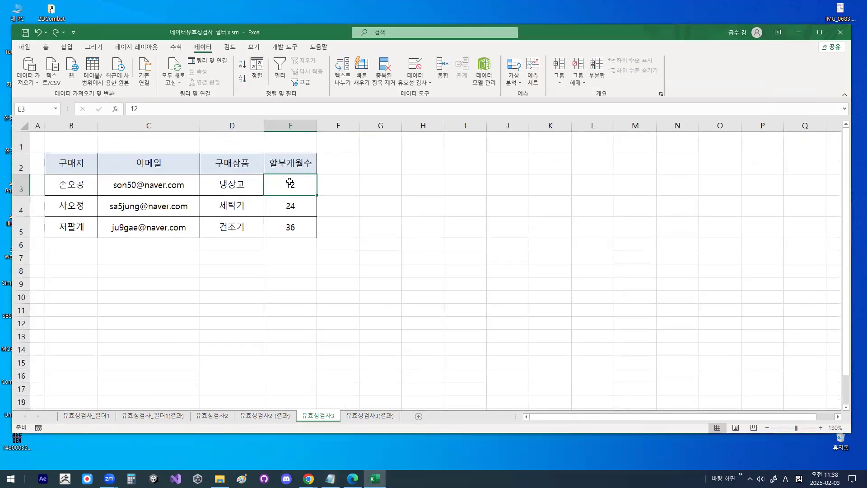
pyautogui.moveTo(290, 183); pyautogui.dragTo(290, 225)
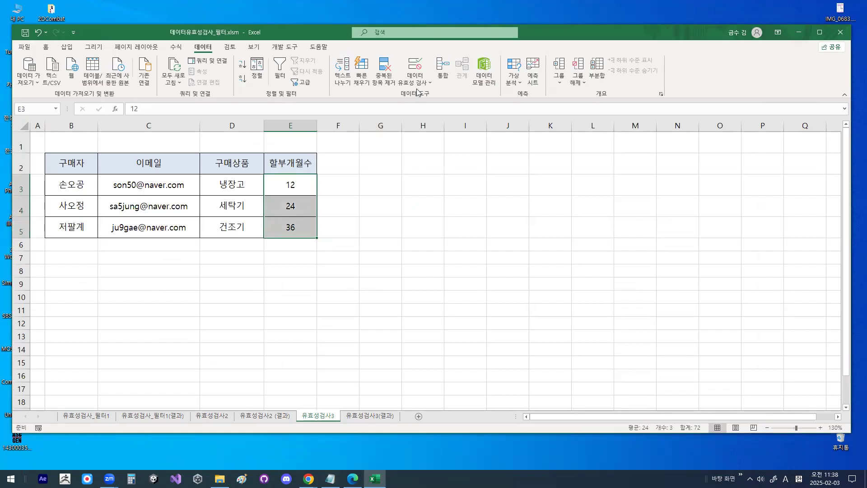
pyautogui.click(415, 66)
pyautogui.click(416, 162)
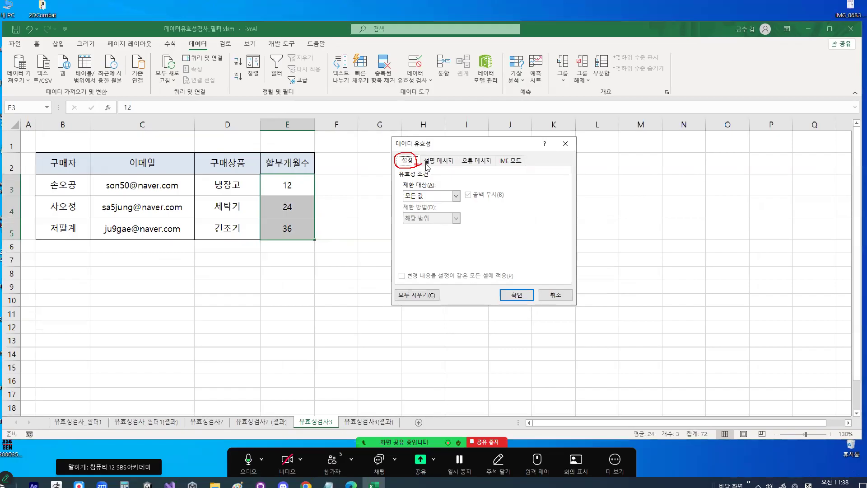
pyautogui.click(494, 227)
pyautogui.click(436, 252)
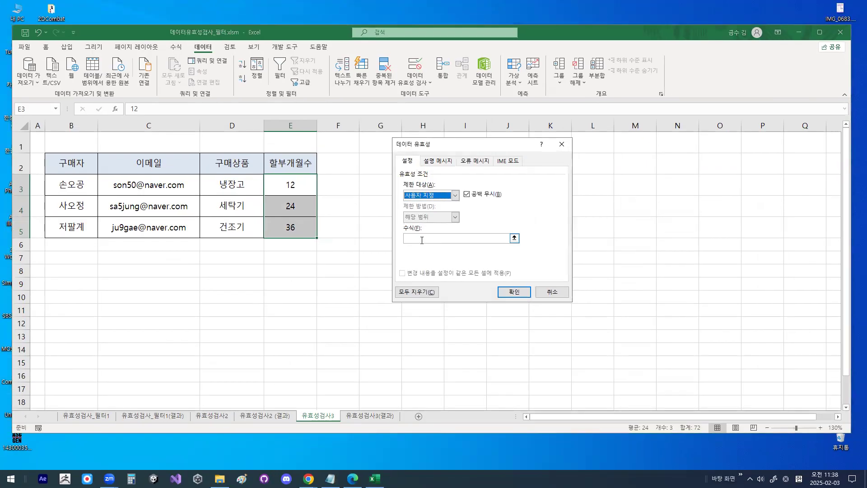
# - Enter =MOD(E3,12)=0 as the custom validation formula for the 할부개월수 cells, circling the E3 reference on screen
pyautogui.click(420, 281)
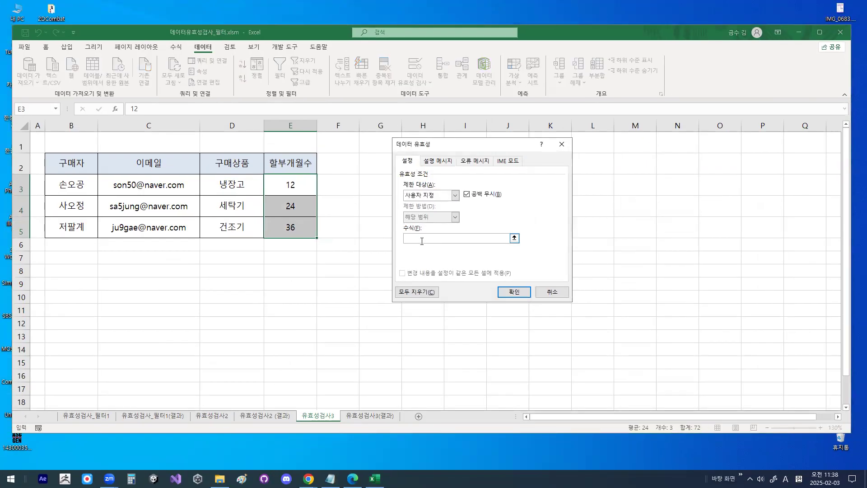
pyautogui.write('=MOD(')
pyautogui.click(295, 186)
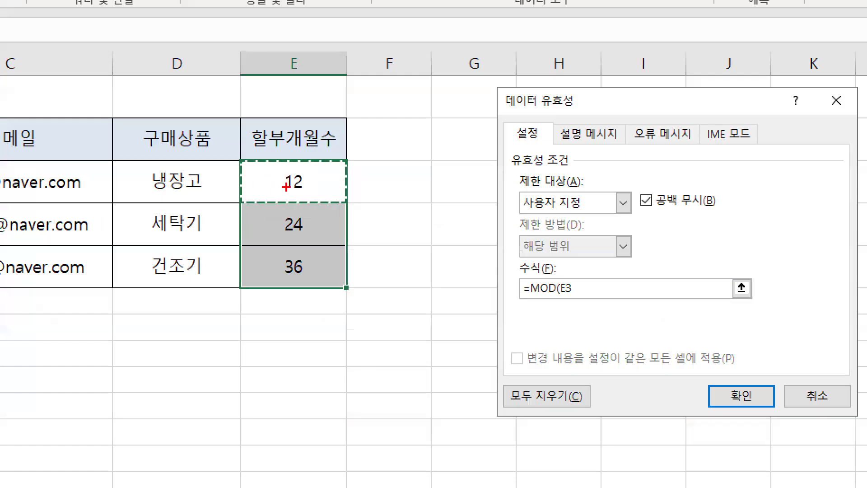
pyautogui.moveTo(306, 186)
pyautogui.mouseDown()
pyautogui.moveTo(295, 192)
pyautogui.moveTo(273, 167)
pyautogui.moveTo(322, 198)
pyautogui.moveTo(286, 154)
pyautogui.moveTo(322, 157)
pyautogui.mouseUp()
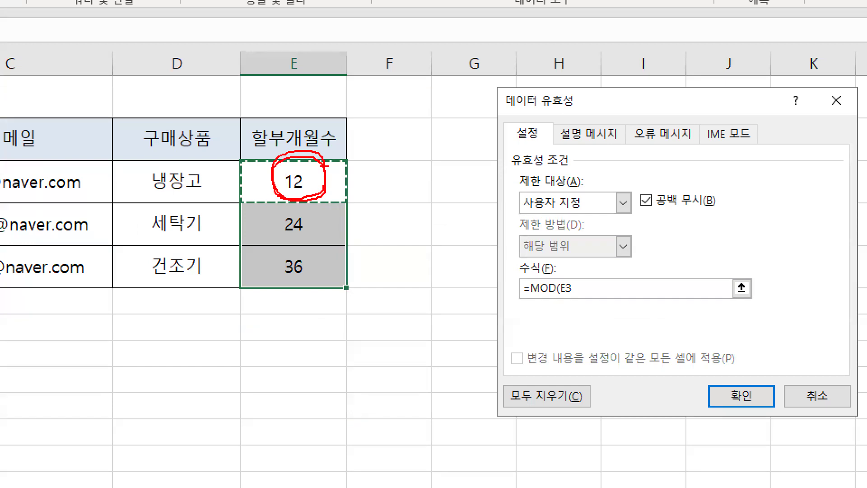
pyautogui.press('Escape')
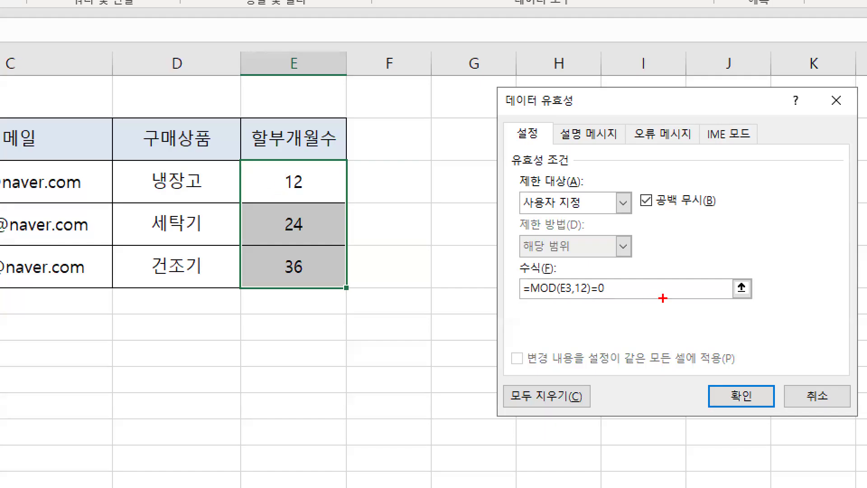
pyautogui.moveTo(472, 238); pyautogui.dragTo(409, 238)
pyautogui.moveTo(532, 288); pyautogui.dragTo(601, 302)
pyautogui.press('Escape')
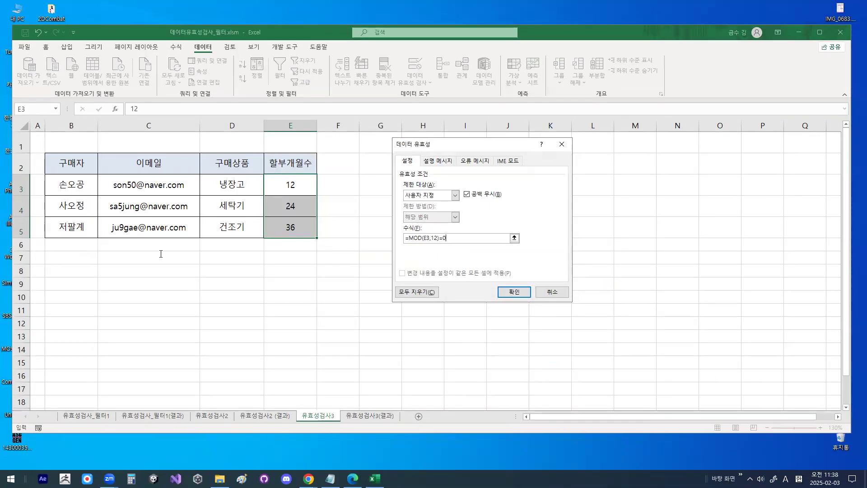
# - Switch to the Notepad notes and insert five blank lines between the dashed line and the 문제4 - 기타작업 heading
pyautogui.hotkey('alt', 'Tab')
pyautogui.moveTo(233, 137); pyautogui.dragTo(248, 137)
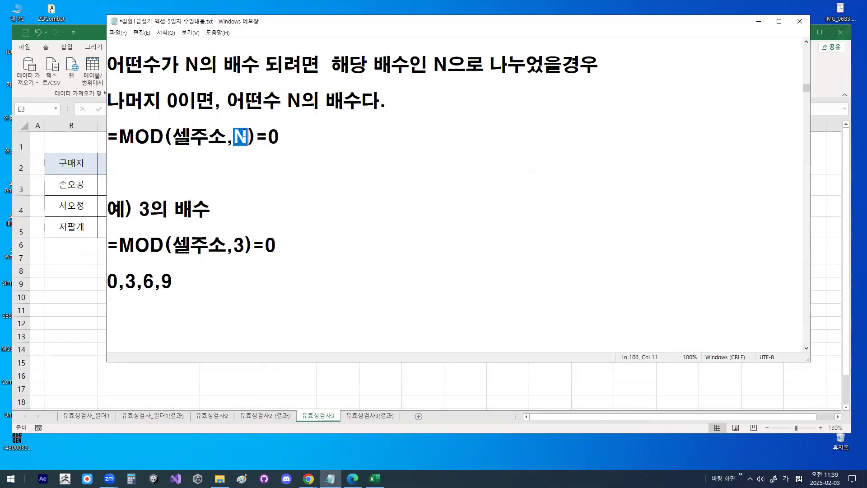
pyautogui.scroll(-1, 192, 298)
pyautogui.scroll(-2, 192, 299)
pyautogui.click(181, 296)
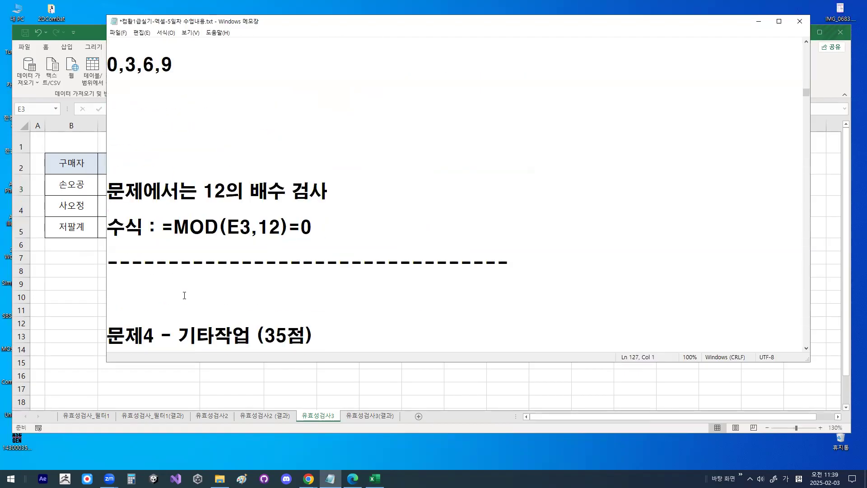
pyautogui.press('Return')
pyautogui.press('Return')
pyautogui.press('Return')
pyautogui.press('Return')
pyautogui.press('Return')
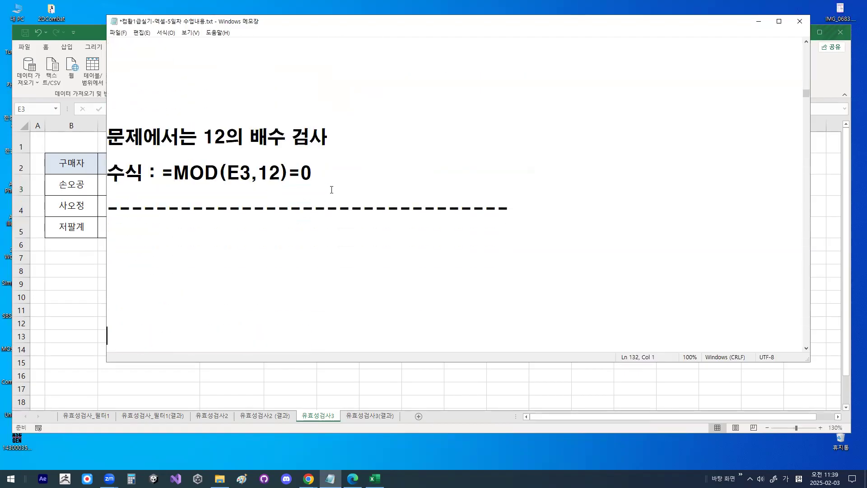
# - Compare the notes' formula =MOD(E3,12)=0 with the one in Excel's data validation dialog, circling it on screen
pyautogui.moveTo(226, 173); pyautogui.dragTo(307, 173)
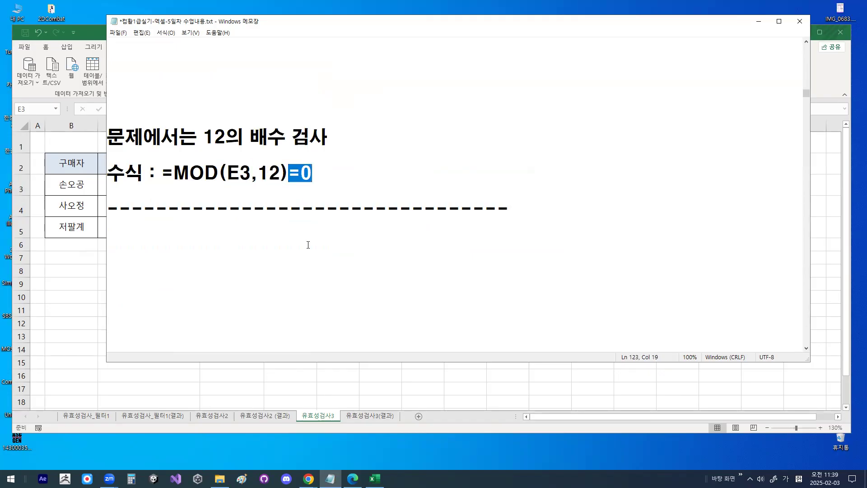
pyautogui.moveTo(163, 173); pyautogui.dragTo(312, 170)
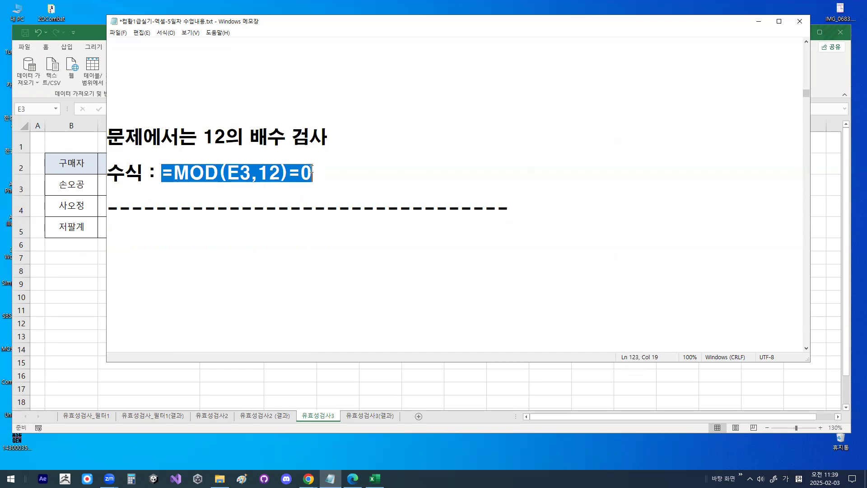
pyautogui.click(758, 21)
pyautogui.hotkey('ctrl', '1')
pyautogui.click(432, 243)
pyautogui.moveTo(478, 232)
pyautogui.mouseDown()
pyautogui.moveTo(392, 215)
pyautogui.moveTo(480, 250)
pyautogui.mouseUp()
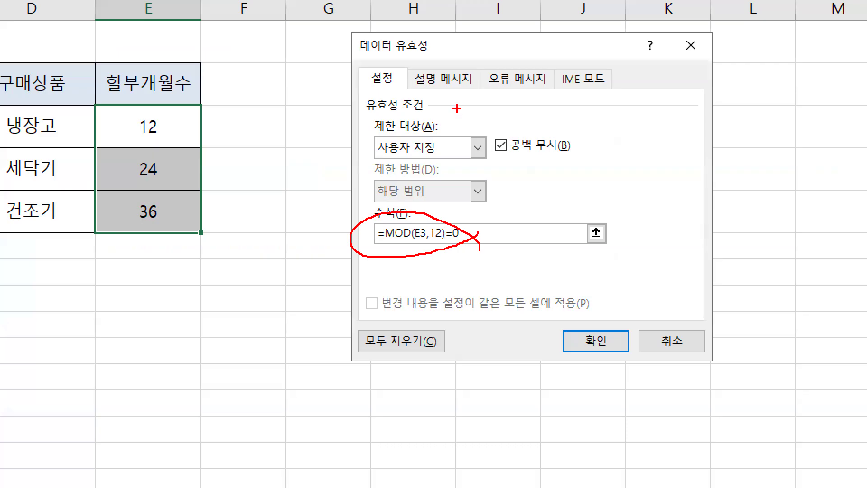
pyautogui.press('Escape')
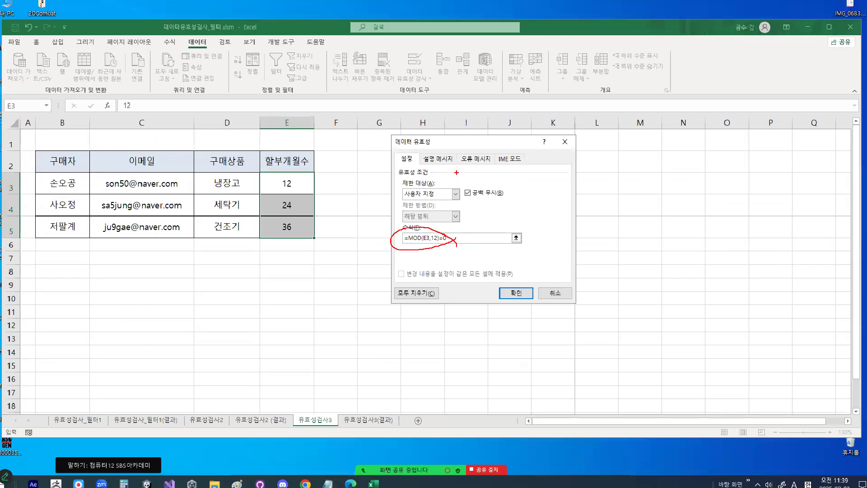
# - Set the title of the validation's input message to 할부개월수 입력
pyautogui.click(437, 161)
pyautogui.click(432, 210)
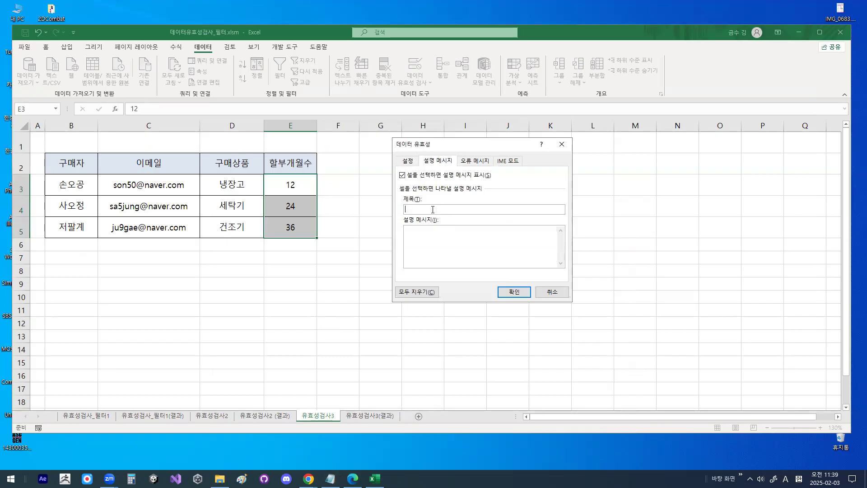
pyautogui.write('GKF')
pyautogui.press('BackSpace')
pyautogui.press('BackSpace')
pyautogui.press('BackSpace')
pyautogui.press('Hangul')
pyautogui.write('항')
pyautogui.press('BackSpace')
pyautogui.write('할부개월수 입력')
# - Write the input message text as 12개월 단위로 and 입력하세요 on two lines
pyautogui.click(444, 240)
pyautogui.write('12개ㅇ')
pyautogui.press('BackSpace')
pyautogui.press('BackSpace')
pyautogui.write('개월 단위를')
pyautogui.press('Return')
pyautogui.write('입력하세요')
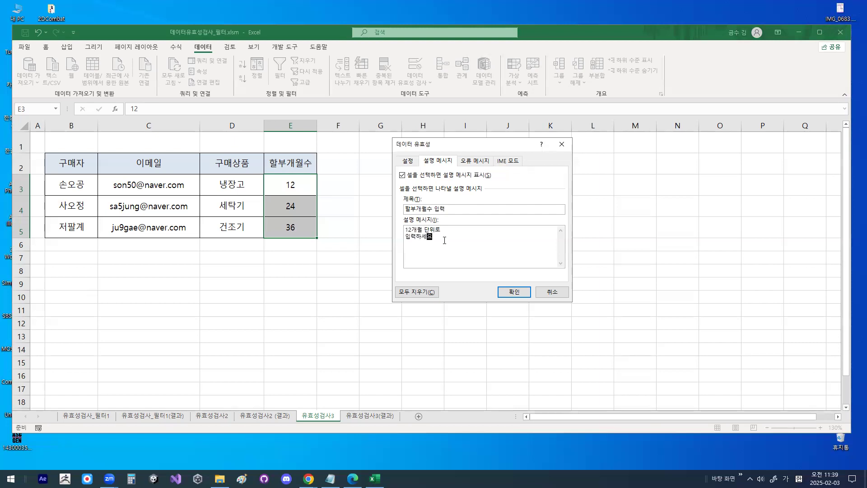
# - Set the error alert style to 정보 and its title to 입력오류
pyautogui.click(475, 161)
pyautogui.click(438, 214)
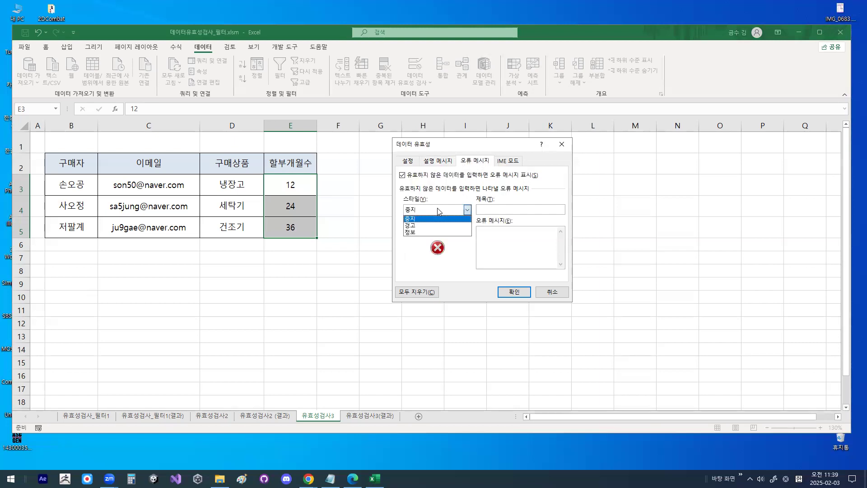
pyautogui.click(437, 231)
pyautogui.click(493, 209)
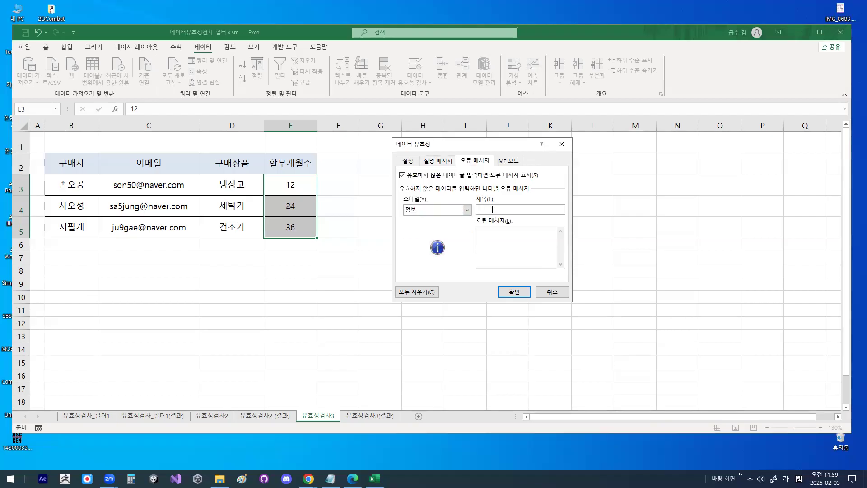
pyautogui.write('입력오류')
pyautogui.press('BackSpace')
pyautogui.write('ㄹ')
# - Write the error message 개월수 입력이 잘못되었습니다. and apply the data validation to the cells
pyautogui.click(497, 245)
pyautogui.write('개')
pyautogui.write('월수 입력이 잘')
pyautogui.write('못되어')
pyautogui.write('었습니다.')
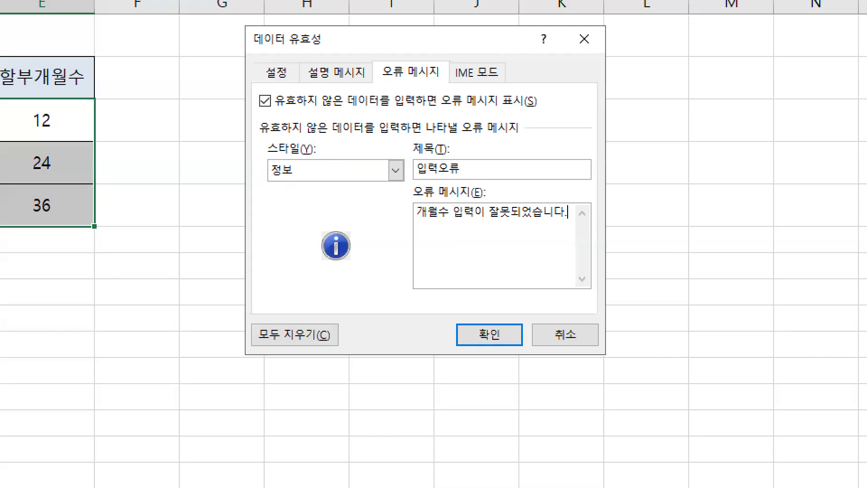
pyautogui.moveTo(563, 243); pyautogui.dragTo(500, 276)
pyautogui.moveTo(460, 303)
pyautogui.mouseDown()
pyautogui.moveTo(332, 92)
pyautogui.moveTo(588, 216)
pyautogui.mouseUp()
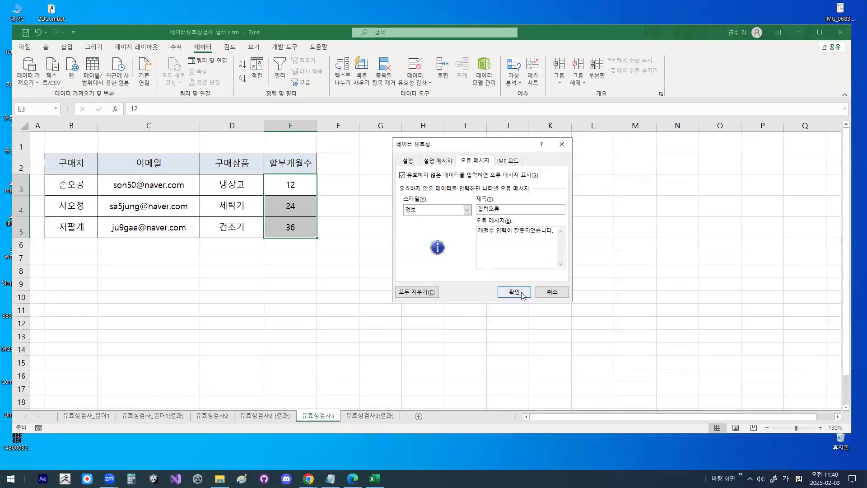
pyautogui.click(494, 334)
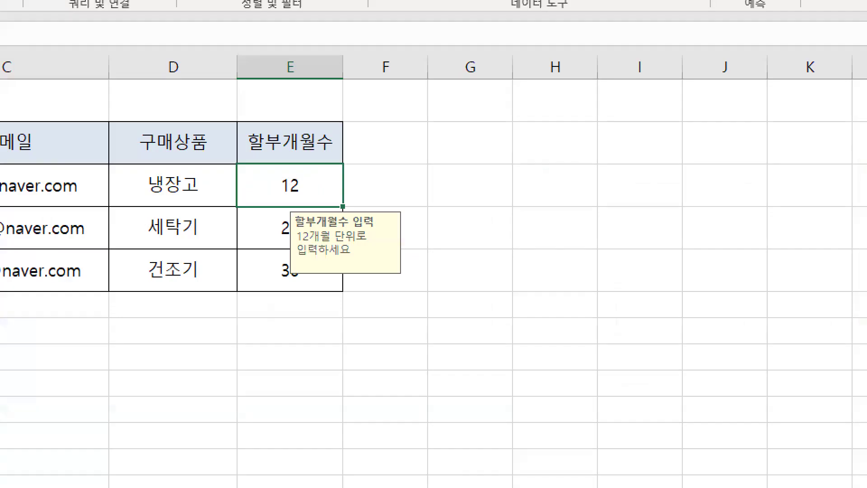
# - Try entering 13 in cell E3 to test the validation rule, and cancel the entry
pyautogui.moveTo(282, 181)
pyautogui.mouseDown()
pyautogui.moveTo(311, 182)
pyautogui.moveTo(298, 209)
pyautogui.moveTo(309, 166)
pyautogui.moveTo(316, 199)
pyautogui.mouseUp()
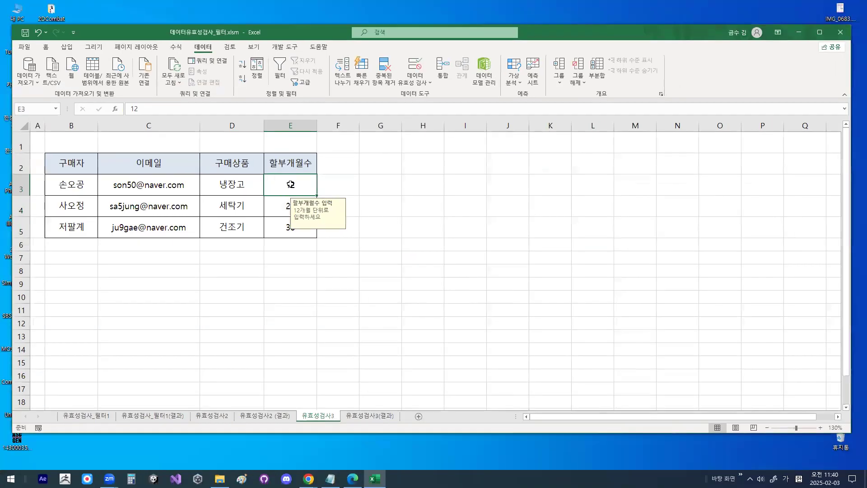
pyautogui.write('13')
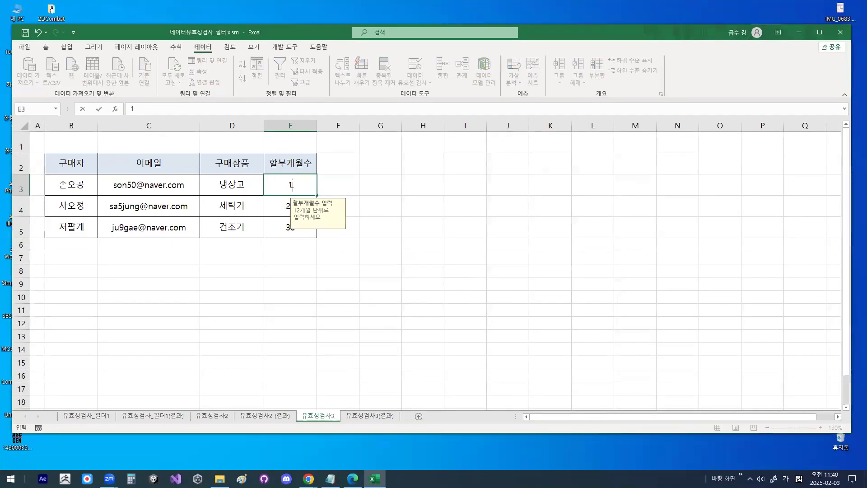
pyautogui.press('Return')
pyautogui.moveTo(669, 296)
pyautogui.mouseDown()
pyautogui.moveTo(322, 264)
pyautogui.moveTo(618, 349)
pyautogui.mouseUp()
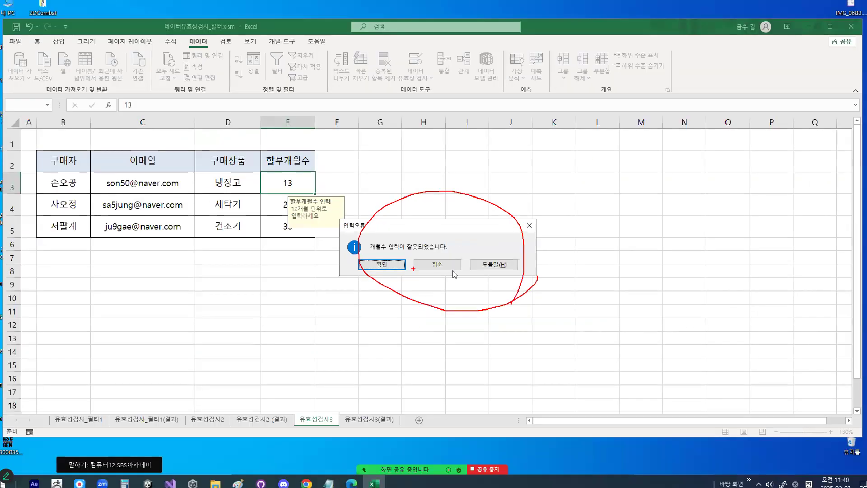
pyautogui.click(497, 276)
# - Test the rule by entering 24 in cell E3, and set the cell back to 12
pyautogui.write('24')
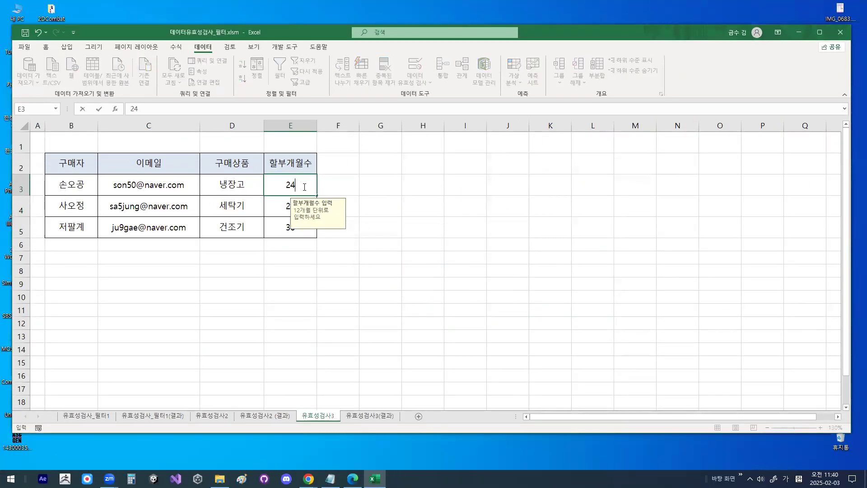
pyautogui.press('Return')
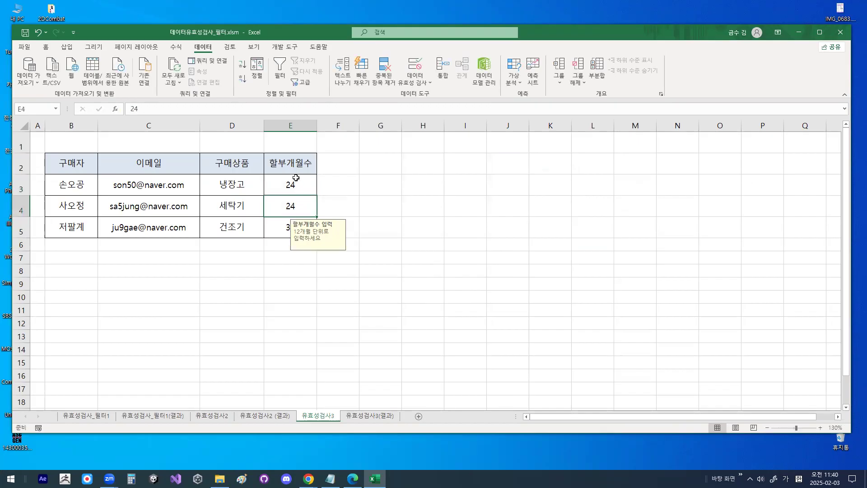
pyautogui.click(295, 181)
pyautogui.write('12')
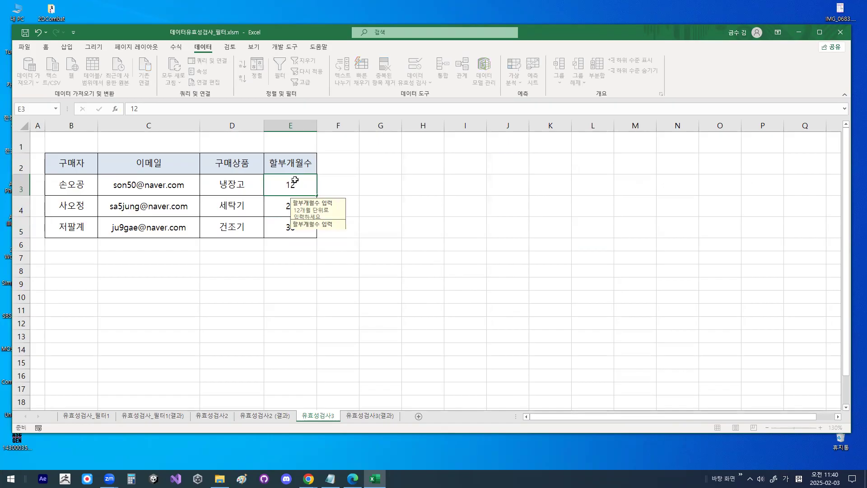
pyautogui.press('Return')
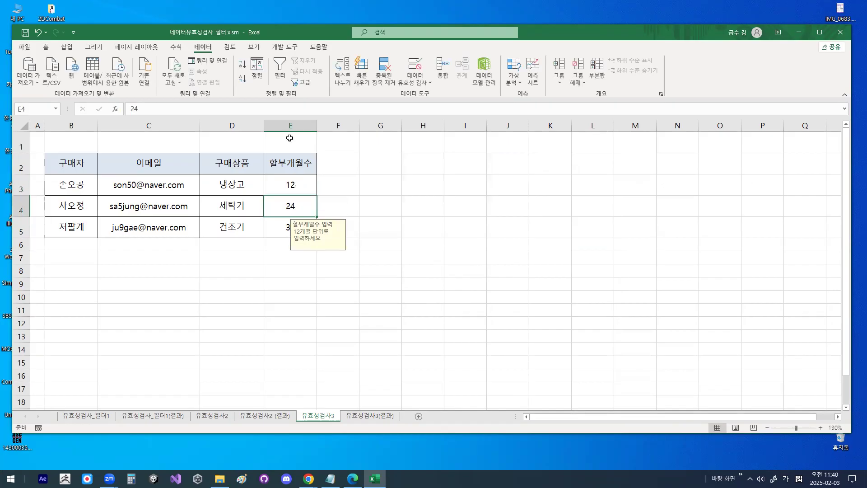
pyautogui.click(330, 478)
pyautogui.click(261, 195)
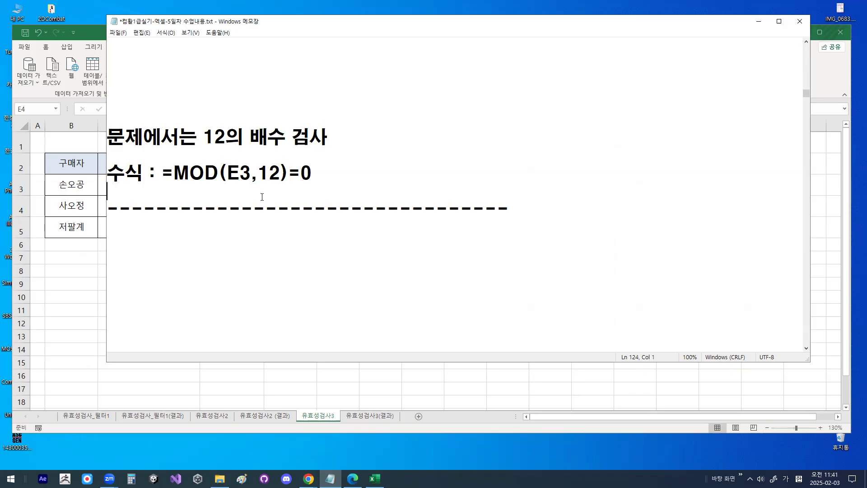
pyautogui.click(191, 209)
pyautogui.click(761, 23)
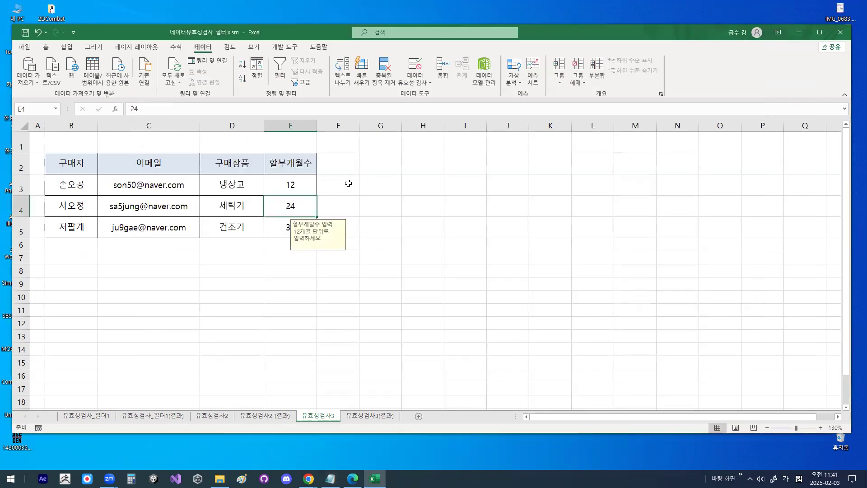
# - Close the workbook 데이터유효성검사_필터.xlsm
pyautogui.click(23, 47)
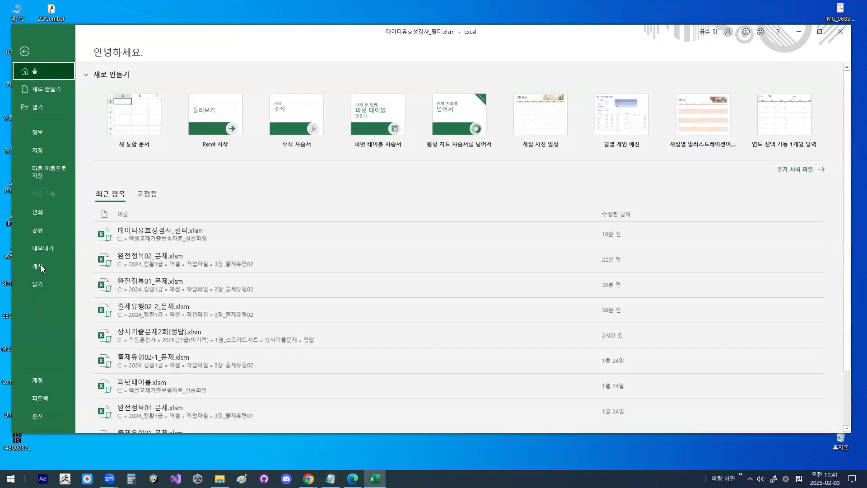
pyautogui.click(37, 283)
pyautogui.click(432, 259)
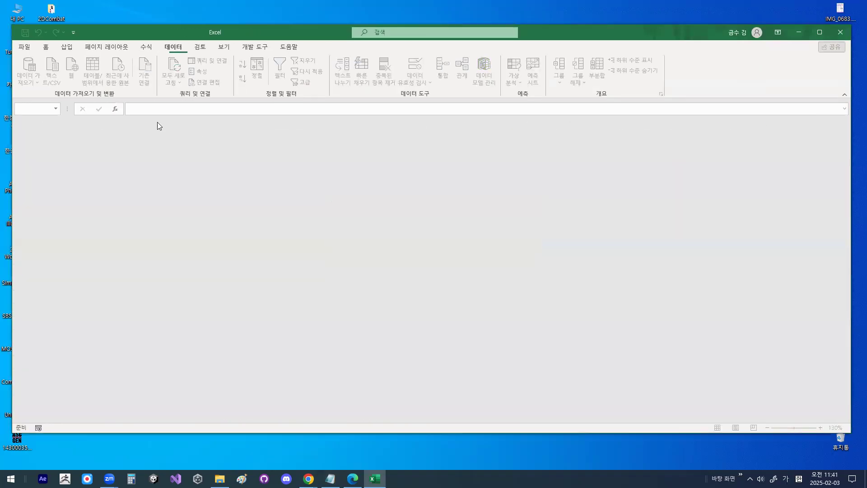
# - Start opening another workbook and browse to the Windows (C:) drive, circling the 2024_컴활1급 folder on screen
pyautogui.click(24, 46)
pyautogui.click(36, 107)
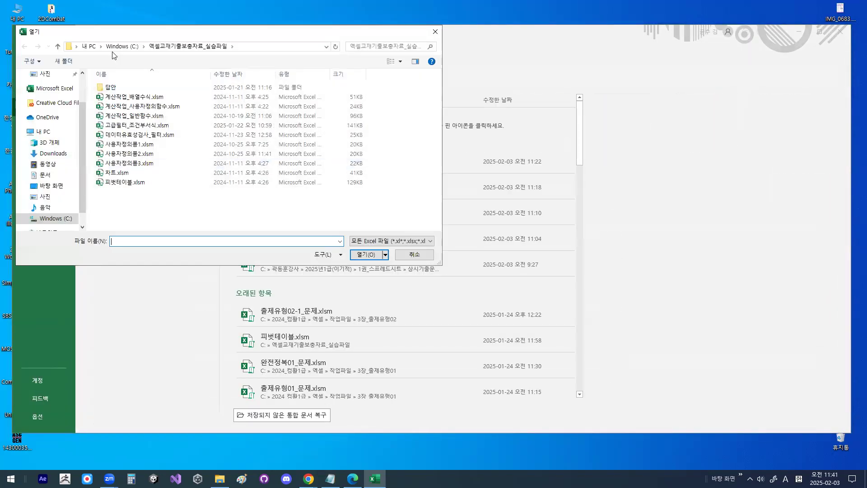
pyautogui.click(53, 219)
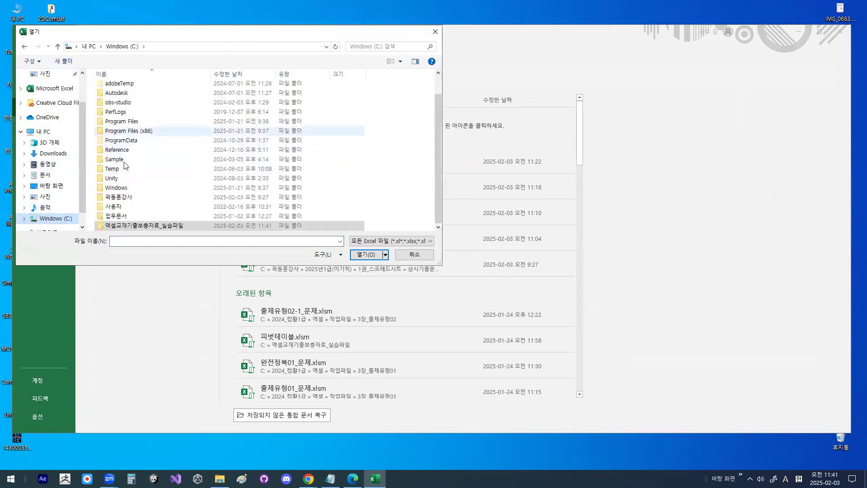
pyautogui.scroll(1, 122, 199)
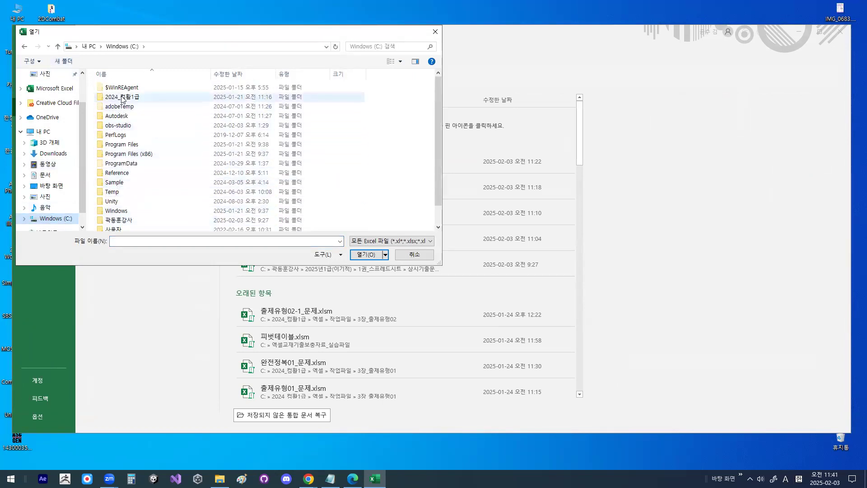
pyautogui.moveTo(166, 83)
pyautogui.mouseDown()
pyautogui.moveTo(137, 107)
pyautogui.moveTo(179, 100)
pyautogui.mouseUp()
pyautogui.press('Escape')
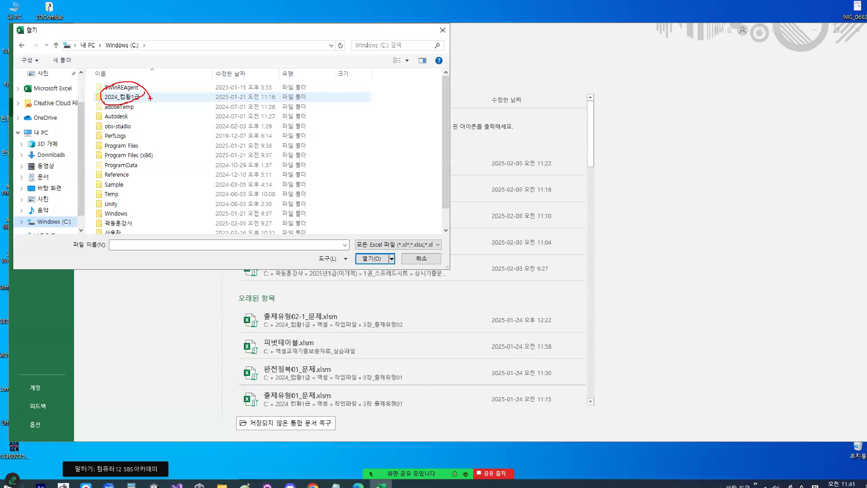
# - Open 출제유형01_문제.xlsm from the folder 2024_컴활1급 > 엑셀 > 작업파일 > 4장_출제유형01
pyautogui.click(121, 97)
pyautogui.doubleClick(122, 98)
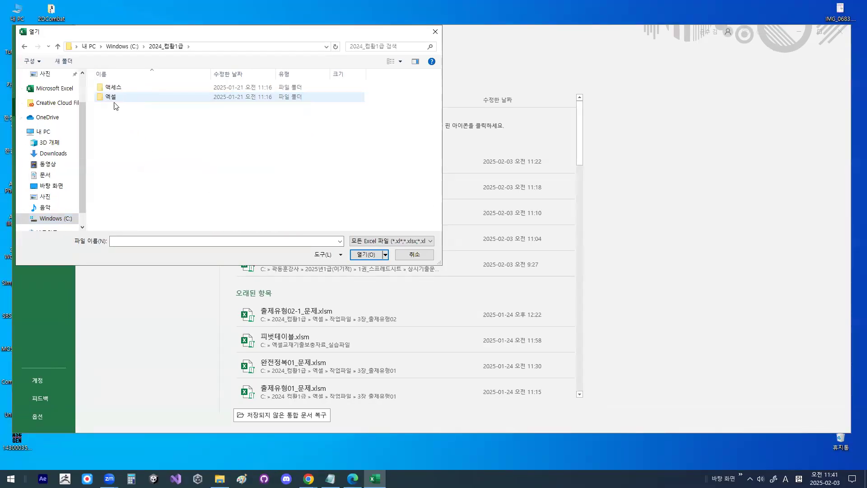
pyautogui.doubleClick(110, 100)
pyautogui.doubleClick(109, 100)
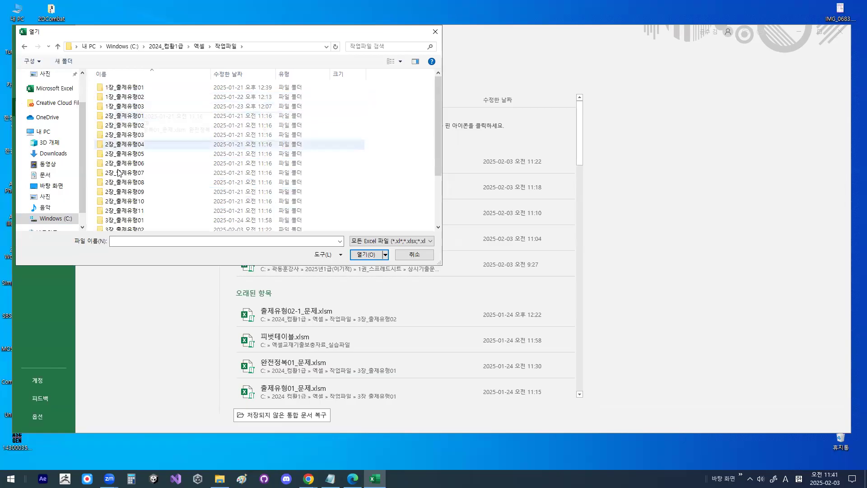
pyautogui.scroll(-1, 131, 199)
pyautogui.doubleClick(134, 219)
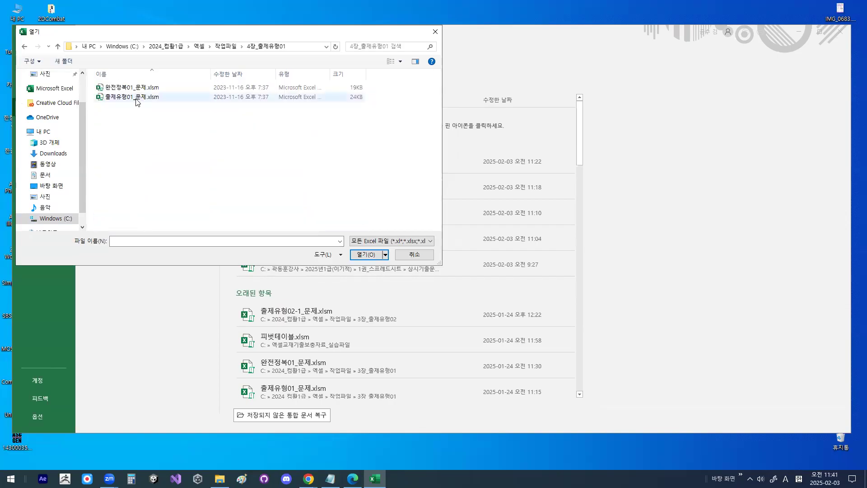
pyautogui.doubleClick(136, 98)
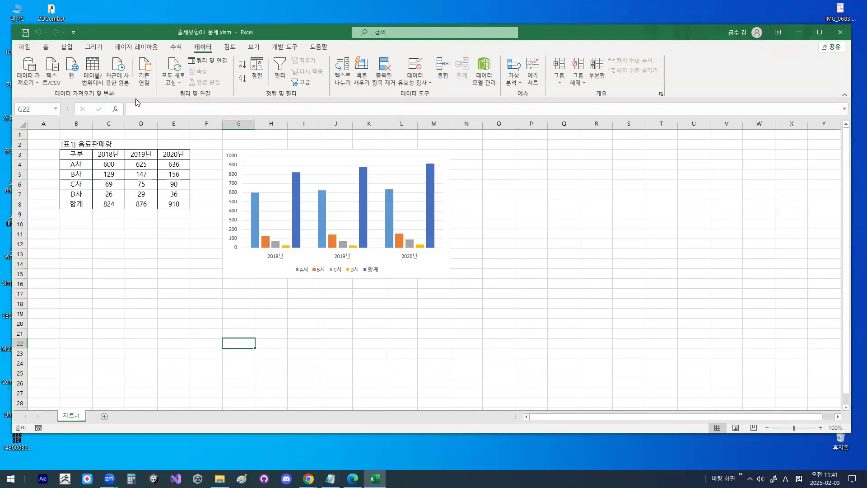
# - Switch to the class notes in Notepad and delete surplus blank lines between the dashed separator and the 문제4 heading
pyautogui.click(331, 478)
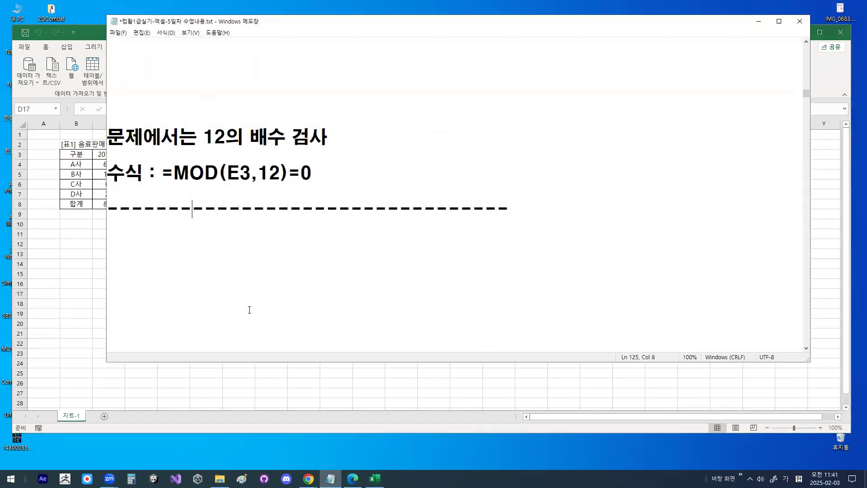
pyautogui.press('Delete')
pyautogui.press('Delete')
pyautogui.press('Delete')
pyautogui.press('Delete')
# - Delete surplus blank lines between the 0,3,6,9 line and the 12의 배수 검사 note
pyautogui.press('Up')
pyautogui.press('Up')
pyautogui.press('Up')
pyautogui.press('Up')
pyautogui.press('Up')
pyautogui.press('Up')
pyautogui.press('Up')
pyautogui.press('Up')
pyautogui.press('Up')
pyautogui.press('Up')
pyautogui.press('Up')
pyautogui.press('Up')
pyautogui.press('Up')
pyautogui.press('Up')
pyautogui.press('Down')
pyautogui.press('Down')
pyautogui.press('Down')
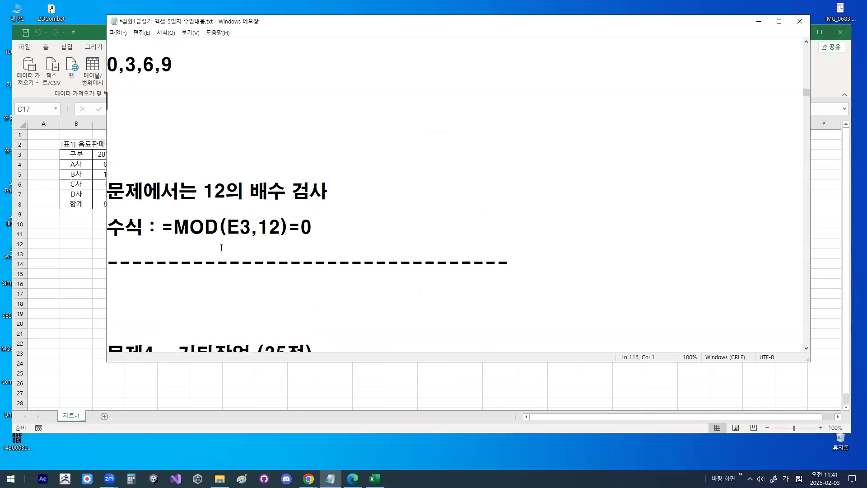
pyautogui.press('Delete')
pyautogui.press('Delete')
pyautogui.press('Delete')
pyautogui.press('Delete')
# - Review the 문제4 기타작업 outline, highlighting its points, the chart and macro tasks, and the custom format and conditional formatting lines
pyautogui.press('Down')
pyautogui.press('Down')
pyautogui.press('Down')
pyautogui.press('Down')
pyautogui.press('Down')
pyautogui.press('Down')
pyautogui.press('Down')
pyautogui.press('Down')
pyautogui.press('Down')
pyautogui.press('Down')
pyautogui.press('Down')
pyautogui.press('Down')
pyautogui.press('Down')
pyautogui.press('Down')
pyautogui.press('Down')
pyautogui.press('Down')
pyautogui.press('Down')
pyautogui.press('Down')
pyautogui.press('Down')
pyautogui.press('Down')
pyautogui.press('Down')
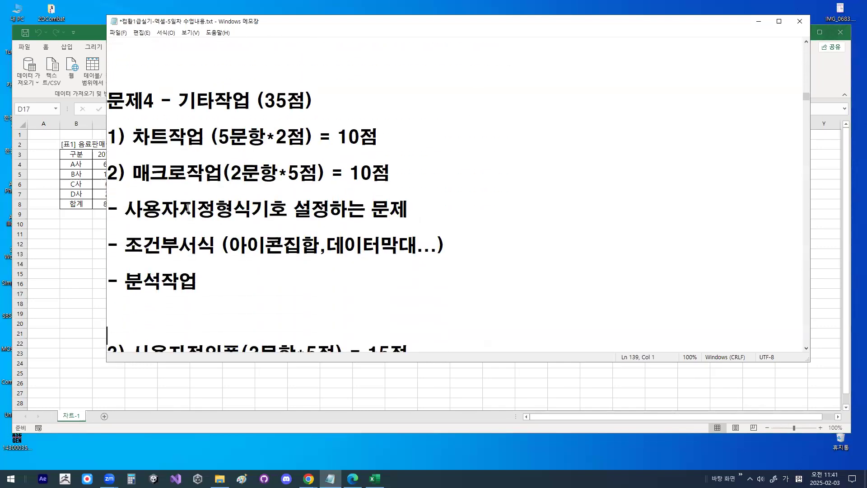
pyautogui.moveTo(264, 101); pyautogui.dragTo(323, 96)
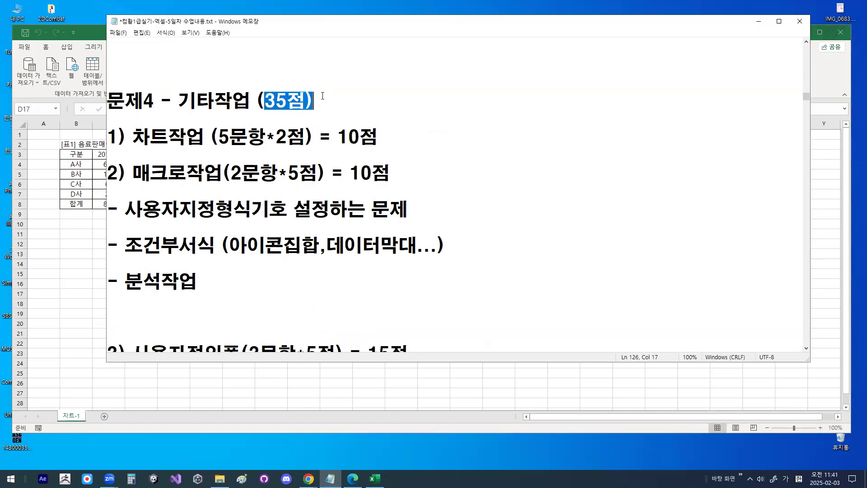
pyautogui.moveTo(133, 137); pyautogui.dragTo(395, 142)
pyautogui.moveTo(219, 137); pyautogui.dragTo(301, 135)
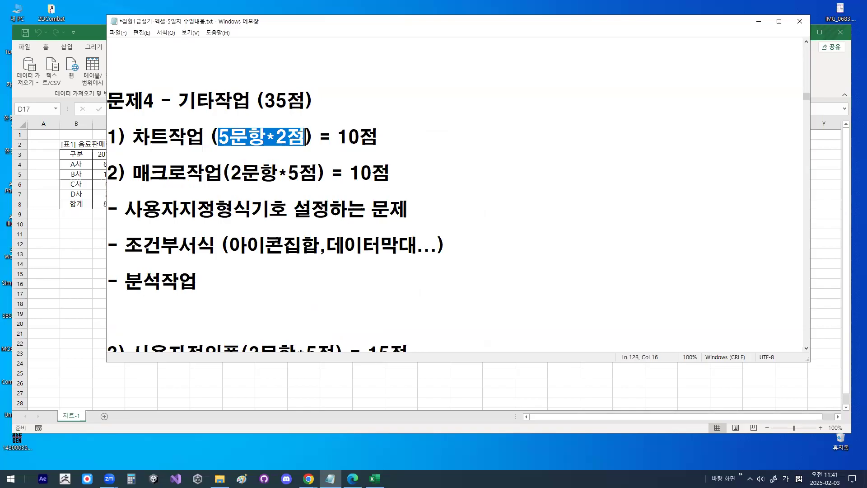
pyautogui.moveTo(133, 173); pyautogui.dragTo(394, 171)
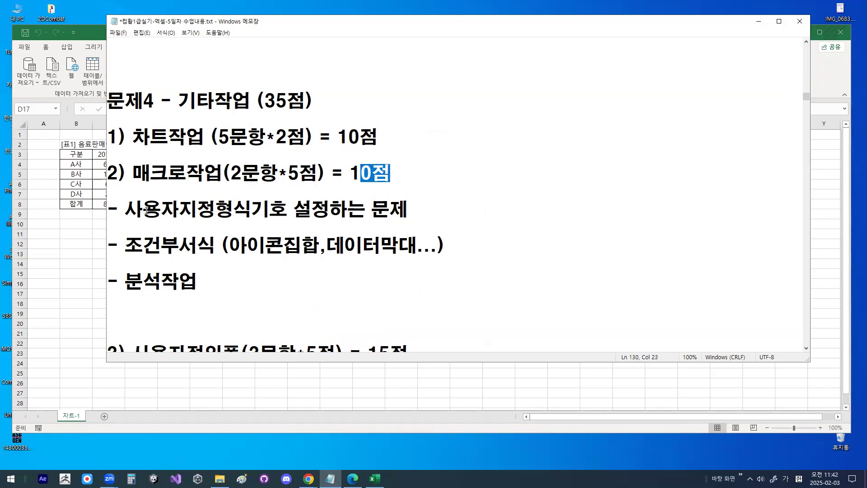
pyautogui.moveTo(128, 210); pyautogui.dragTo(441, 214)
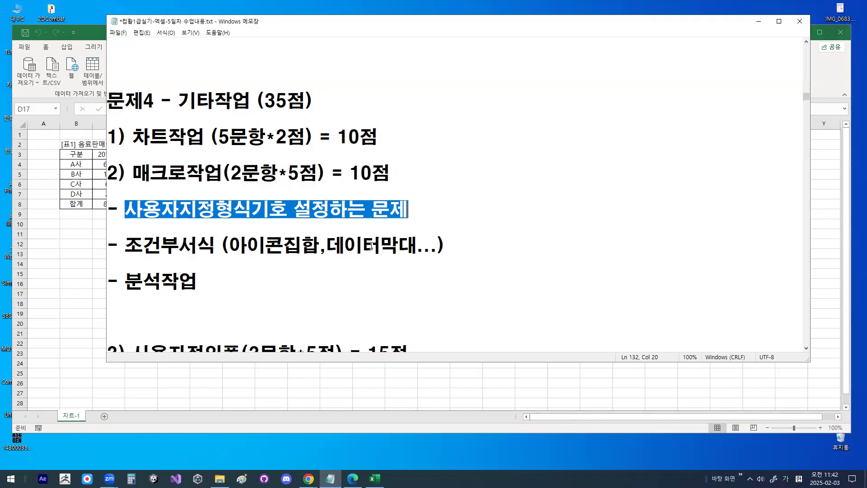
pyautogui.click(301, 252)
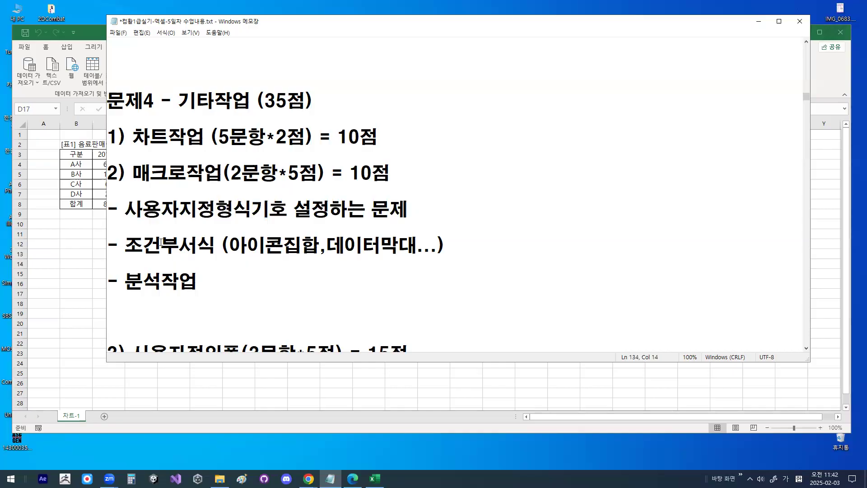
pyautogui.moveTo(126, 245); pyautogui.dragTo(428, 246)
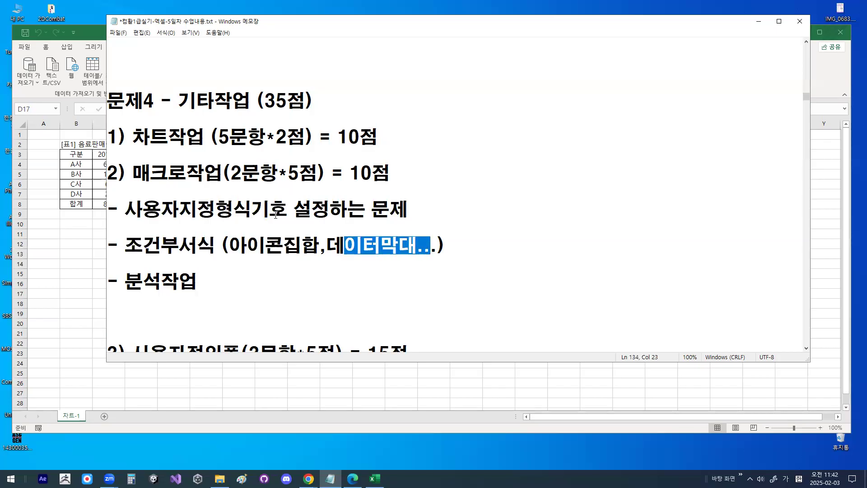
pyautogui.moveTo(130, 247); pyautogui.dragTo(453, 253)
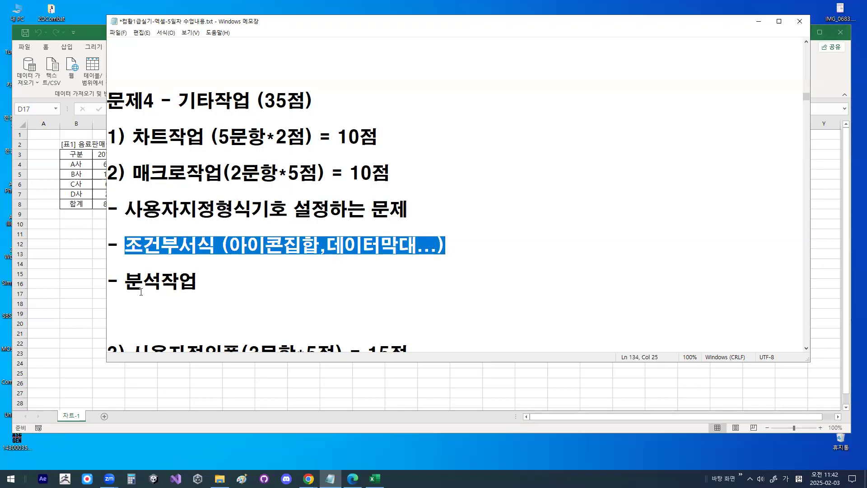
# - Change the 분석작업 item under 매크로작업 to read 분석기능 문제
pyautogui.moveTo(125, 281); pyautogui.dragTo(199, 281)
pyautogui.write('기능 ㅁ')
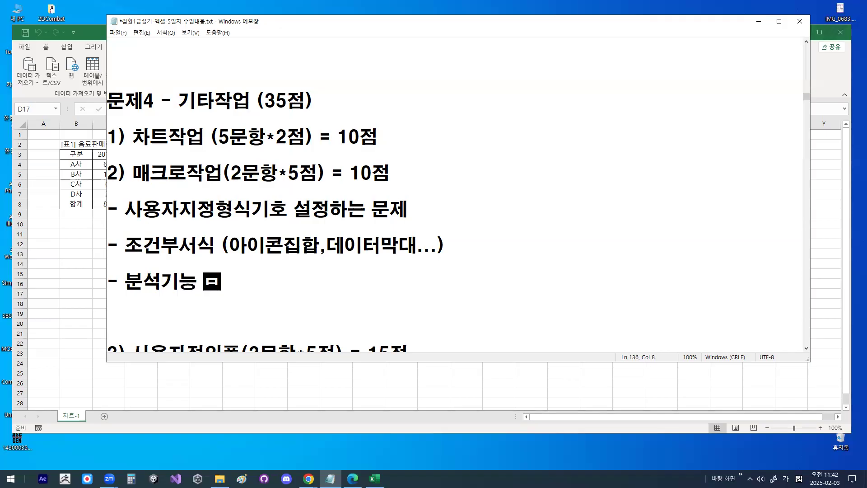
pyautogui.write('문제')
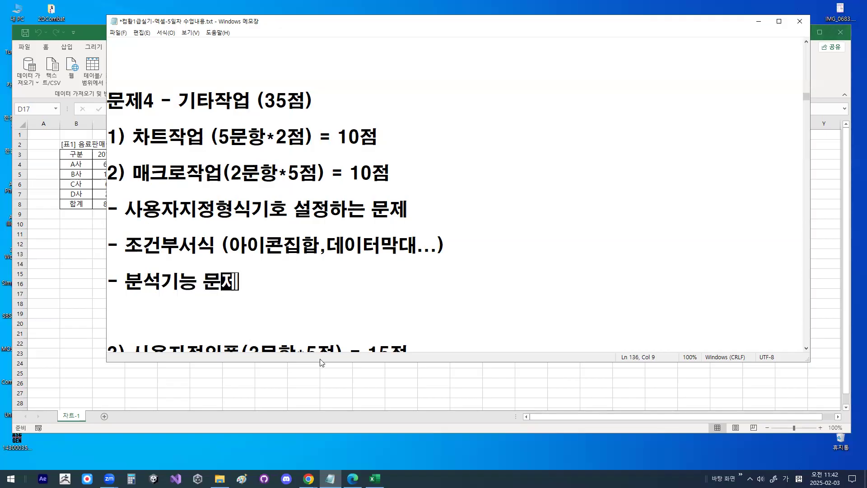
# - Review the three macro question types in the notes, circling 매크로 and 분석기능 and highlighting the macro scoring
pyautogui.moveTo(125, 284); pyautogui.dragTo(242, 287)
pyautogui.moveTo(128, 247); pyautogui.dragTo(504, 263)
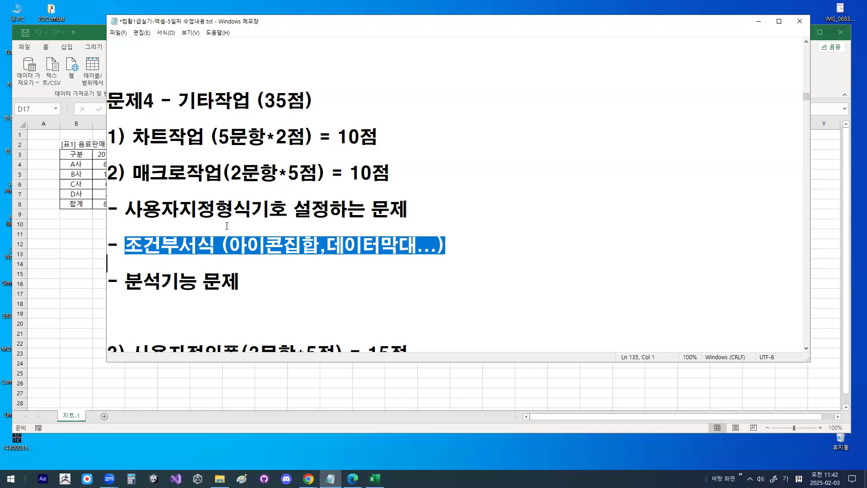
pyautogui.moveTo(229, 245); pyautogui.dragTo(422, 241)
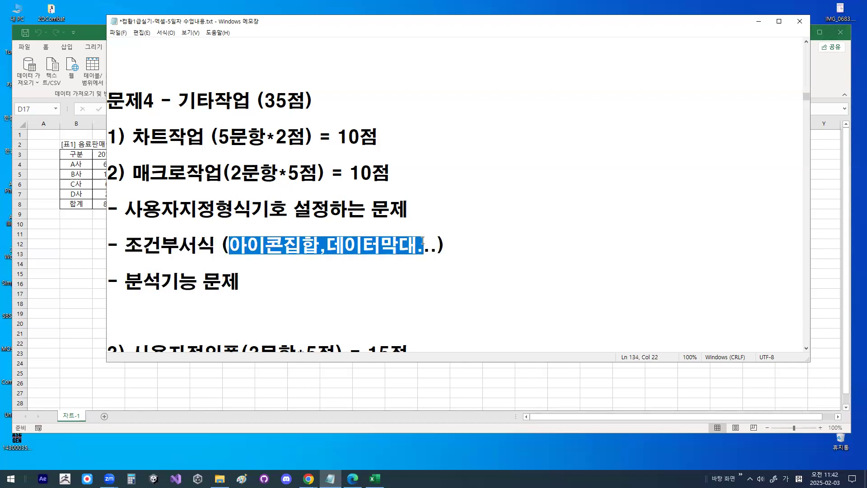
pyautogui.moveTo(125, 209); pyautogui.dragTo(285, 213)
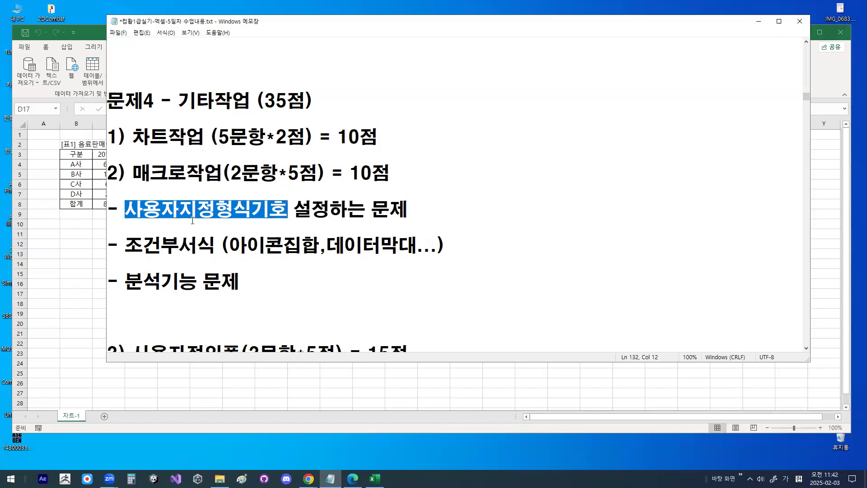
pyautogui.moveTo(128, 296); pyautogui.dragTo(193, 296)
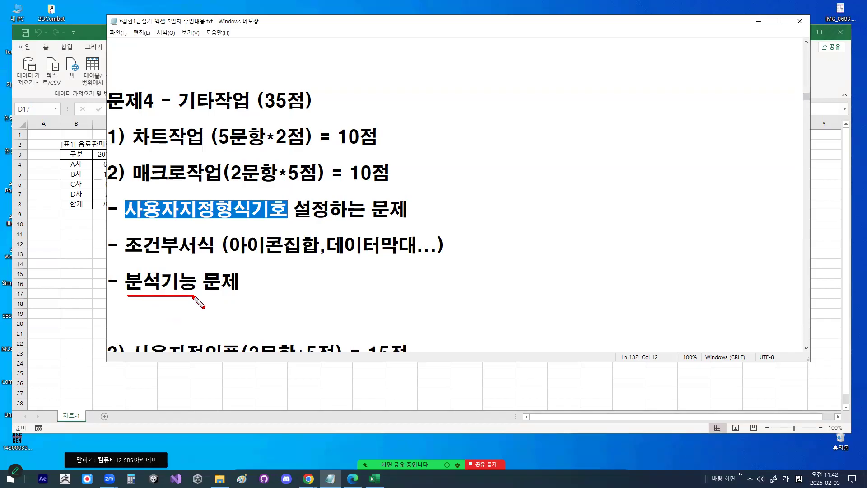
pyautogui.moveTo(268, 265)
pyautogui.mouseDown()
pyautogui.moveTo(269, 296)
pyautogui.moveTo(282, 305)
pyautogui.moveTo(263, 304)
pyautogui.moveTo(286, 281)
pyautogui.mouseUp()
pyautogui.moveTo(175, 173)
pyautogui.mouseDown()
pyautogui.moveTo(152, 190)
pyautogui.moveTo(148, 156)
pyautogui.moveTo(177, 175)
pyautogui.mouseUp()
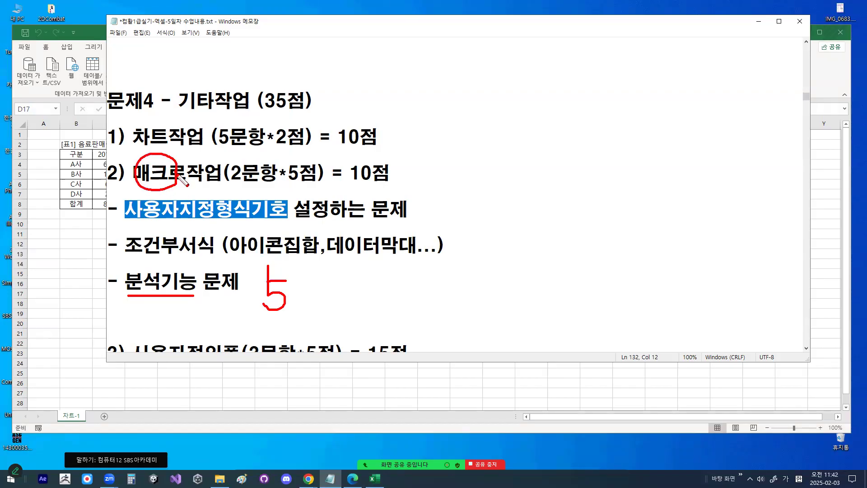
pyautogui.moveTo(167, 285)
pyautogui.mouseDown()
pyautogui.moveTo(130, 296)
pyautogui.moveTo(169, 270)
pyautogui.moveTo(173, 291)
pyautogui.mouseUp()
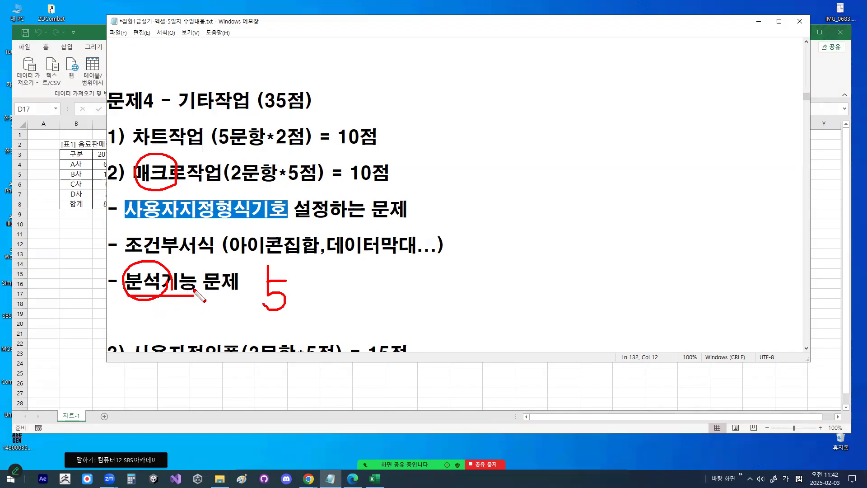
pyautogui.moveTo(137, 250); pyautogui.dragTo(178, 229)
pyautogui.moveTo(174, 296)
pyautogui.mouseDown()
pyautogui.moveTo(136, 304)
pyautogui.moveTo(156, 260)
pyautogui.moveTo(178, 295)
pyautogui.mouseUp()
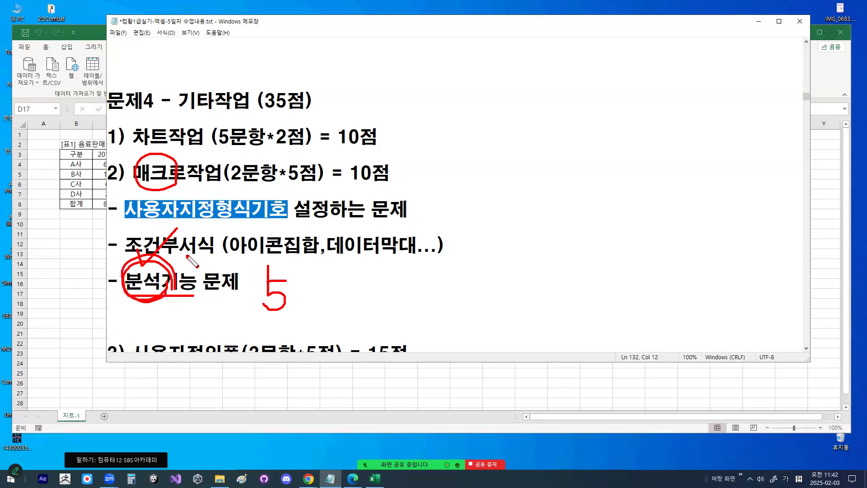
pyautogui.moveTo(187, 254); pyautogui.dragTo(113, 312)
pyautogui.moveTo(232, 173); pyautogui.dragTo(390, 173)
# - Examine the 사용자정의폼 section, highlighting its scoring and question lines and marking 10 beside them by hand
pyautogui.scroll(-1, 341, 260)
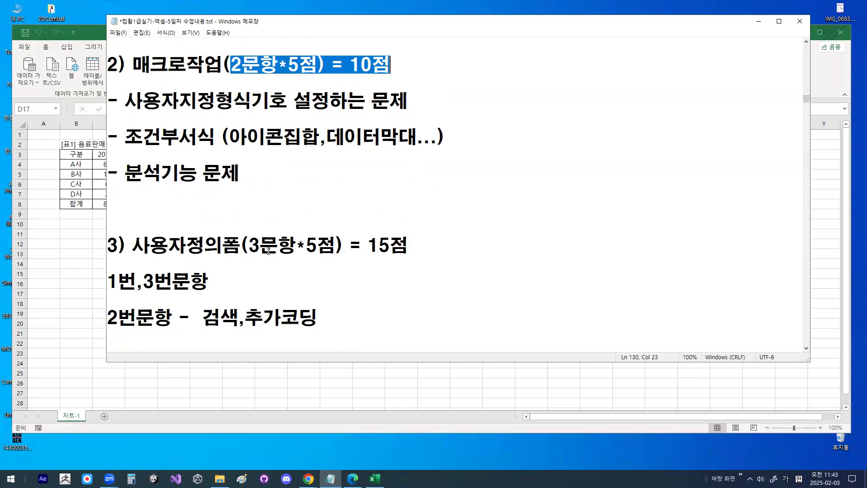
pyautogui.moveTo(240, 245); pyautogui.dragTo(296, 245)
pyautogui.moveTo(307, 246); pyautogui.dragTo(409, 245)
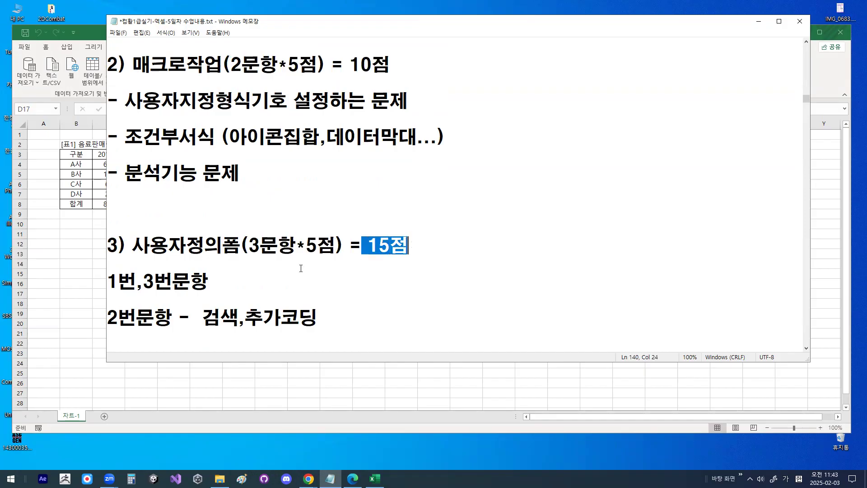
pyautogui.moveTo(107, 246); pyautogui.dragTo(444, 249)
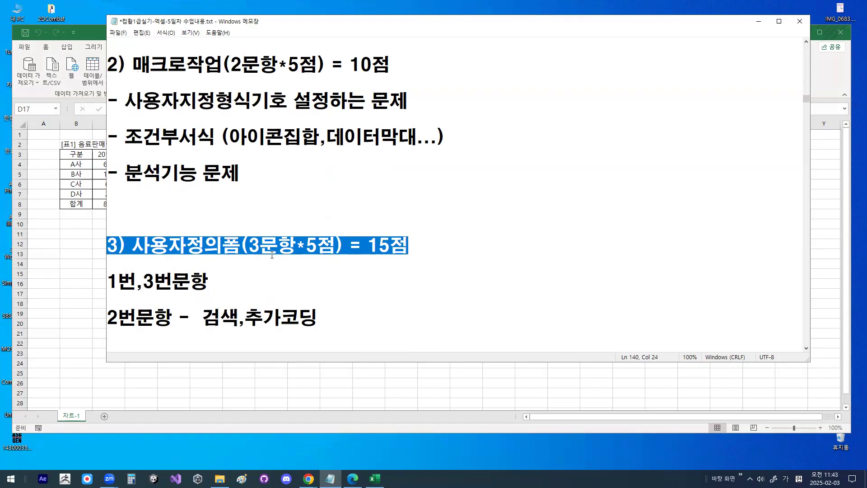
pyautogui.moveTo(112, 285); pyautogui.dragTo(209, 283)
pyautogui.moveTo(110, 319); pyautogui.dragTo(379, 321)
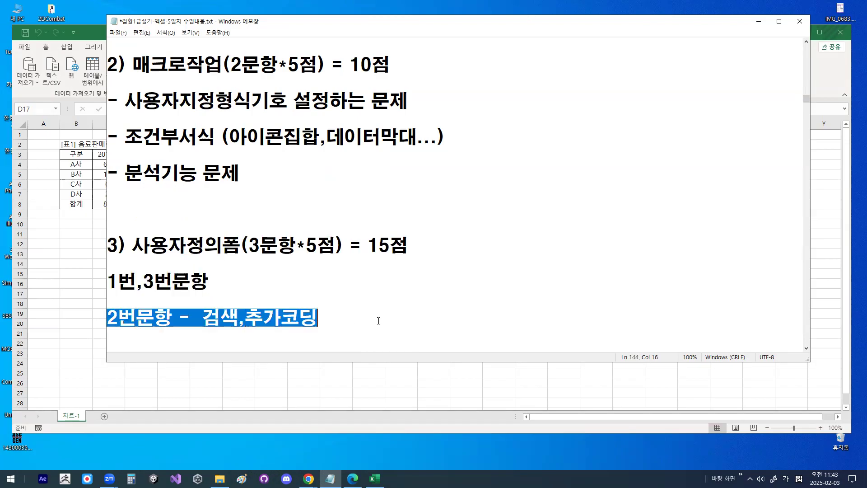
pyautogui.moveTo(294, 317); pyautogui.dragTo(327, 348)
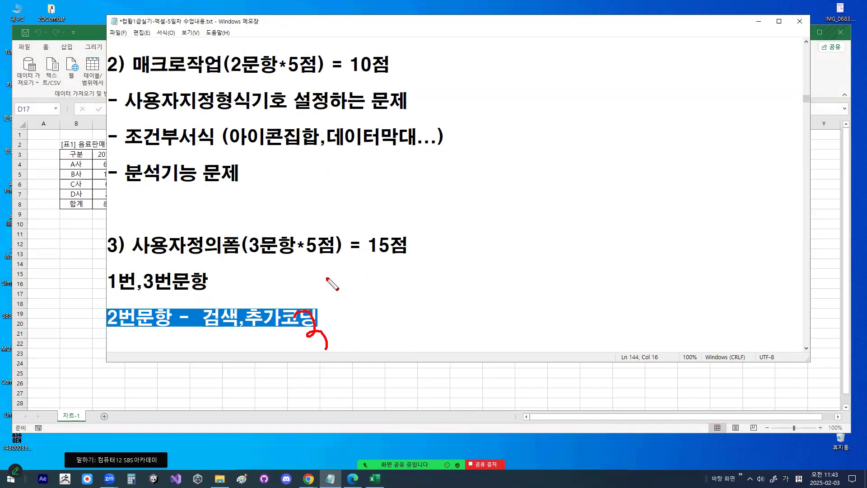
pyautogui.moveTo(346, 280)
pyautogui.mouseDown()
pyautogui.moveTo(345, 297)
pyautogui.moveTo(361, 284)
pyautogui.moveTo(401, 313)
pyautogui.mouseUp()
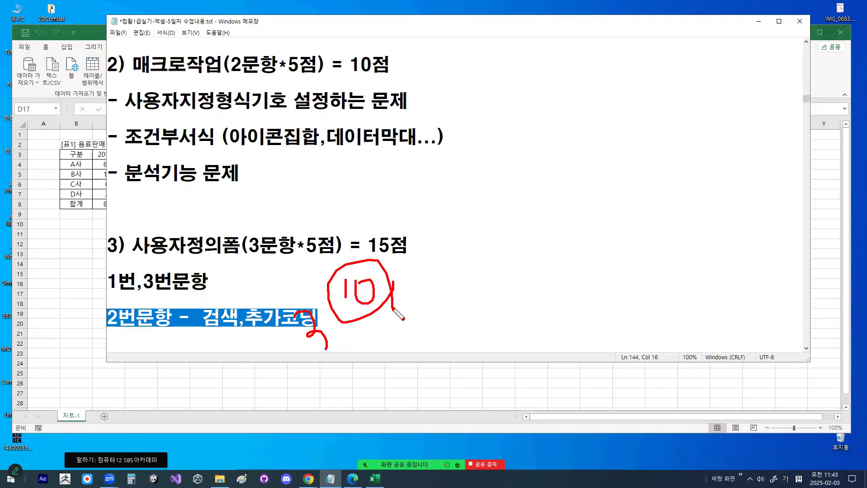
pyautogui.press('Escape')
# - Return to the 문제4 heading and highlight its total points and the 차트작업 item
pyautogui.scroll(2, 408, 270)
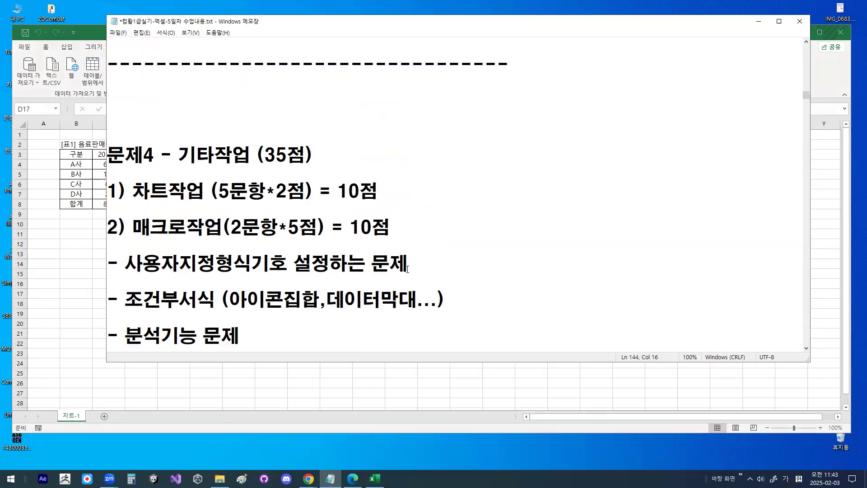
pyautogui.moveTo(256, 155); pyautogui.dragTo(311, 154)
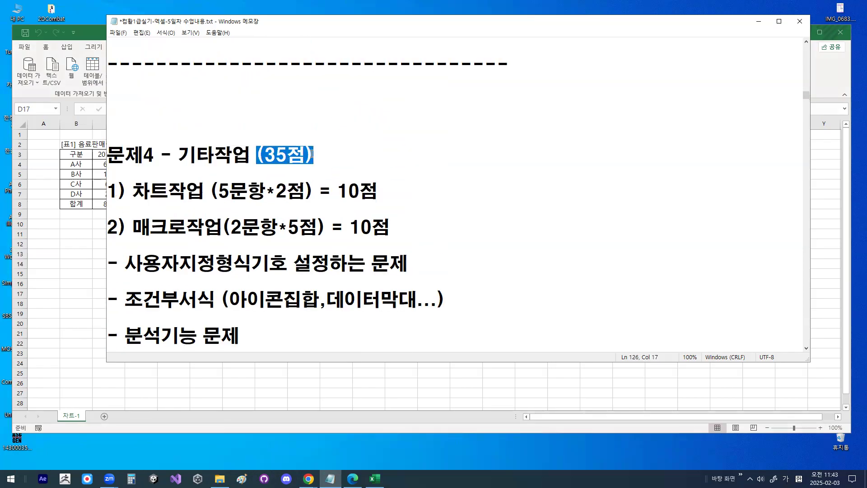
pyautogui.click(311, 154)
pyautogui.moveTo(140, 187); pyautogui.dragTo(211, 188)
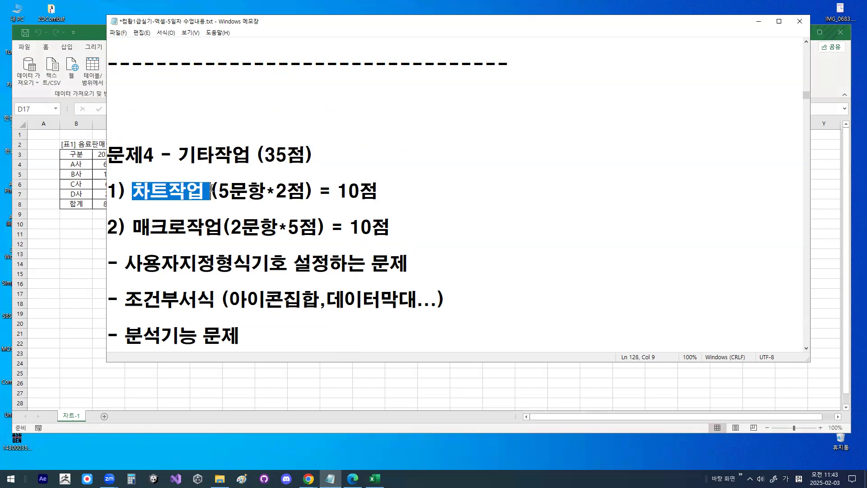
pyautogui.click(266, 191)
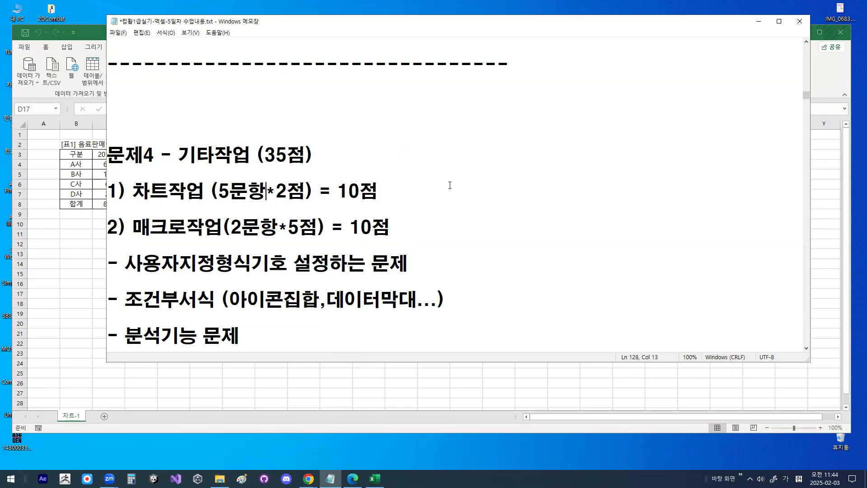
# - Switch to Excel, copy the 음료판매량 chart to a new worksheet, and enlarge it to span about columns H–Q and rows 7–25
pyautogui.hotkey('alt', 'Tab')
pyautogui.click(427, 271)
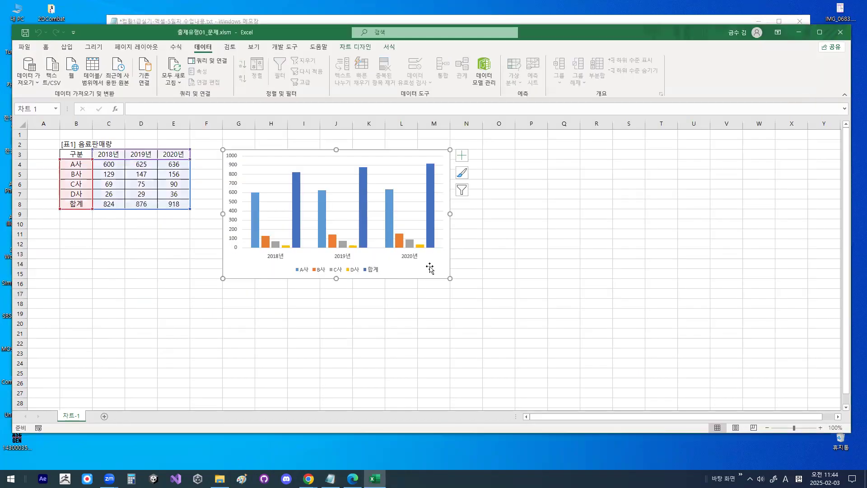
pyautogui.click(103, 418)
pyautogui.click(290, 270)
pyautogui.hotkey('ctrl', 'v')
pyautogui.moveTo(496, 379); pyautogui.dragTo(601, 381)
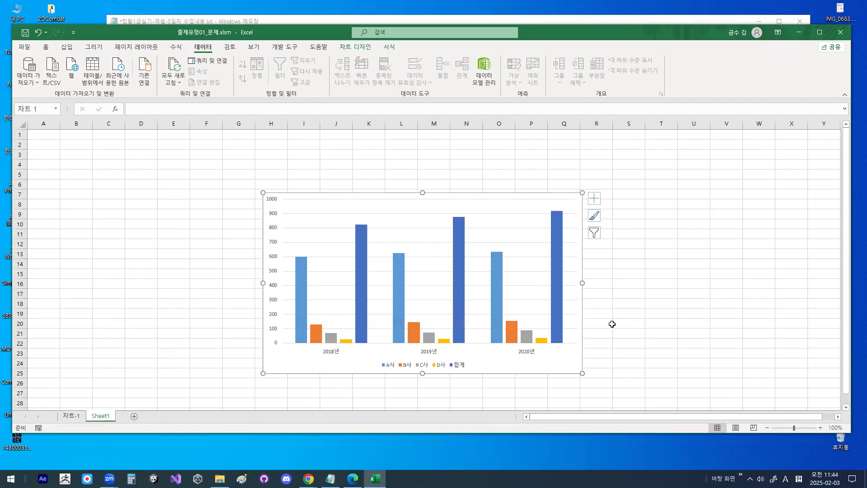
# - Add primary horizontal and vertical axis titles and a chart title above the plot on the Sheet1 chart
pyautogui.click(594, 198)
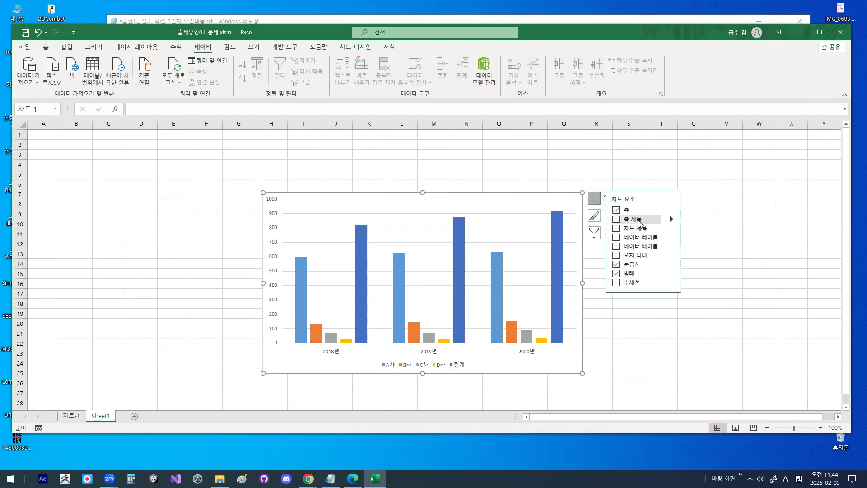
pyautogui.click(671, 220)
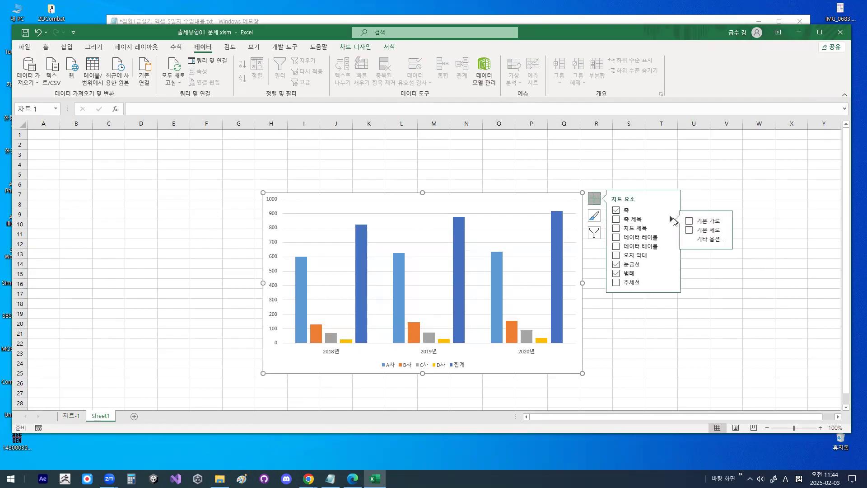
pyautogui.click(713, 222)
pyautogui.click(709, 230)
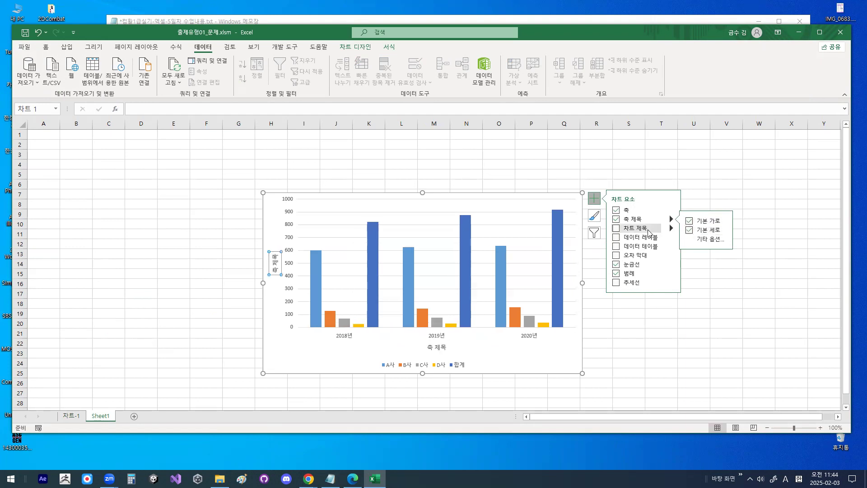
pyautogui.click(672, 228)
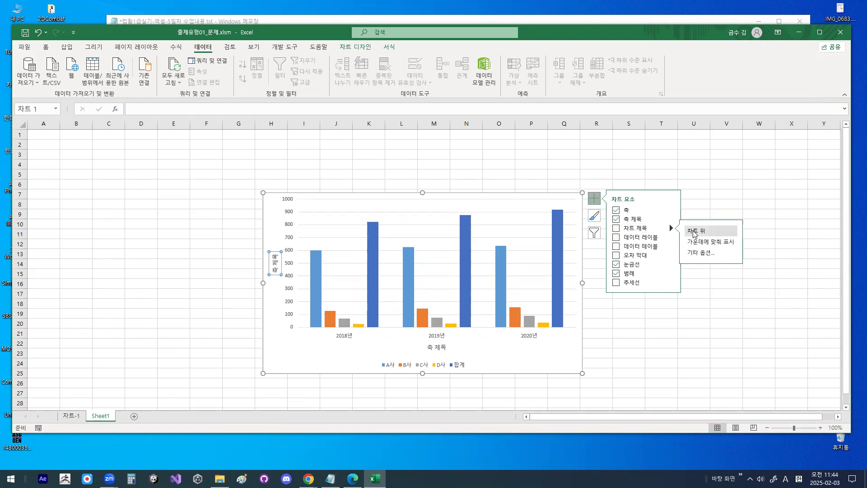
pyautogui.click(707, 230)
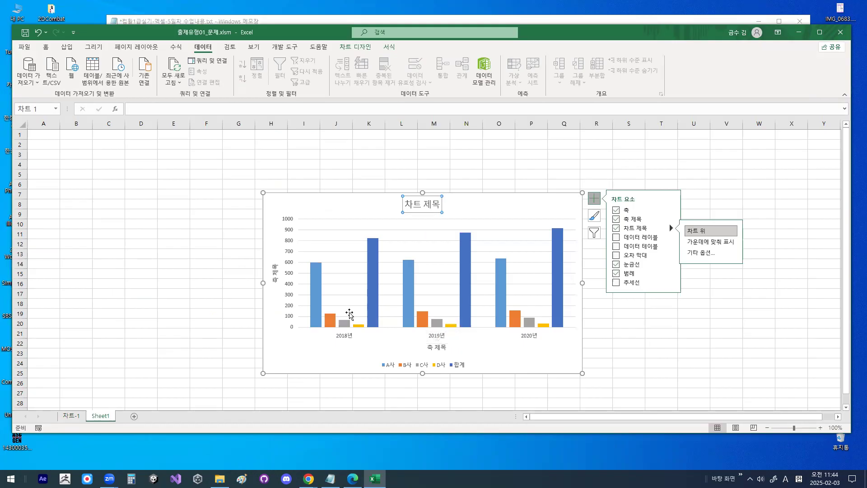
# - Try to change the series chart type starting from the A사 series
pyautogui.click(405, 287)
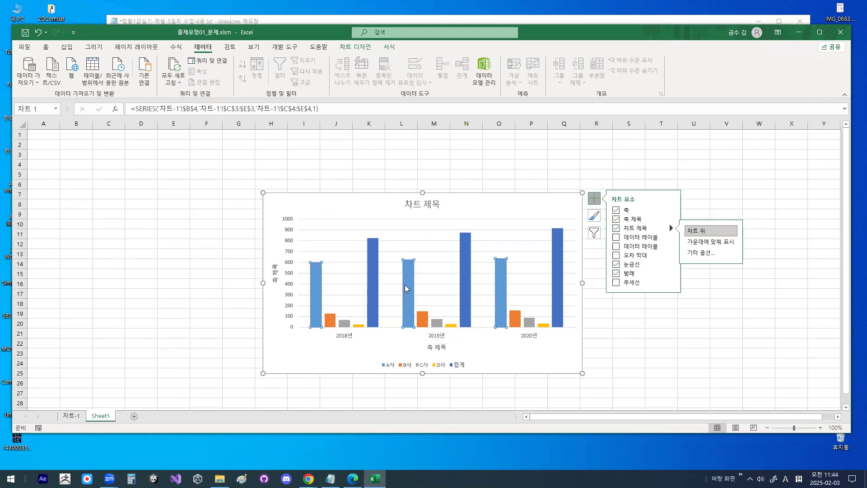
pyautogui.rightClick(405, 286)
pyautogui.click(452, 319)
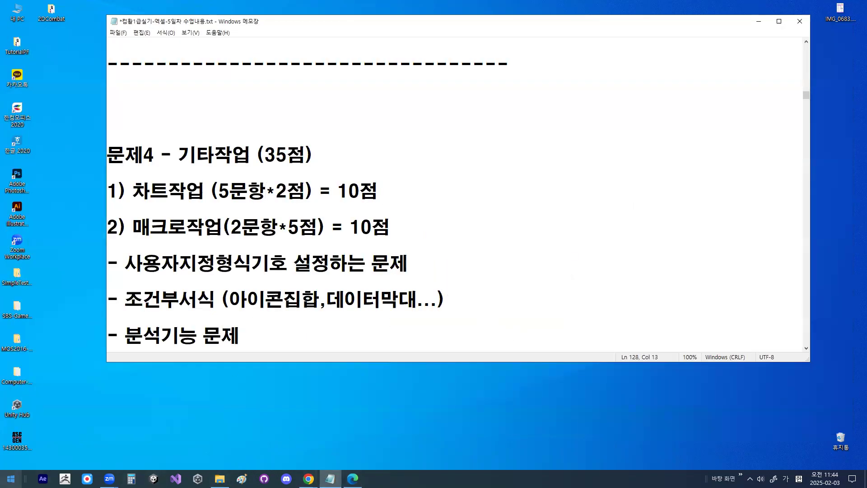
# - Restart Excel, reopen 출제유형01_문제.xlsm from the recent files, and close the document recovery list
pyautogui.click(11, 479)
pyautogui.scroll(-5, 68, 327)
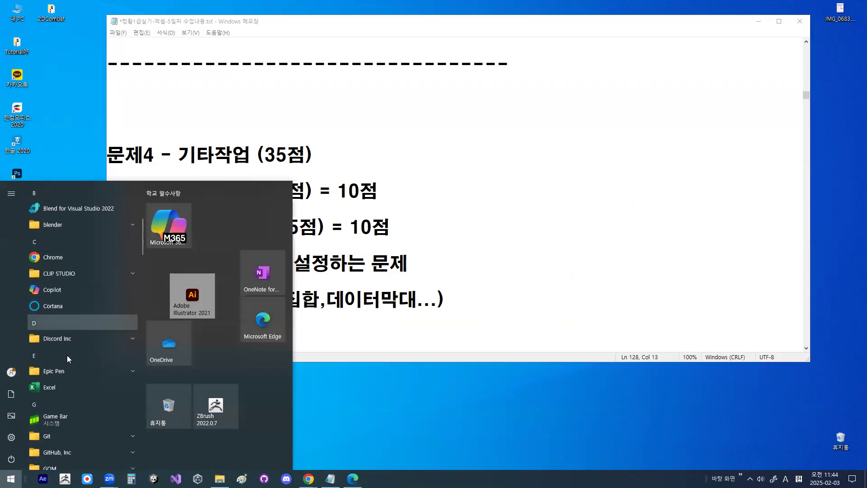
pyautogui.click(62, 387)
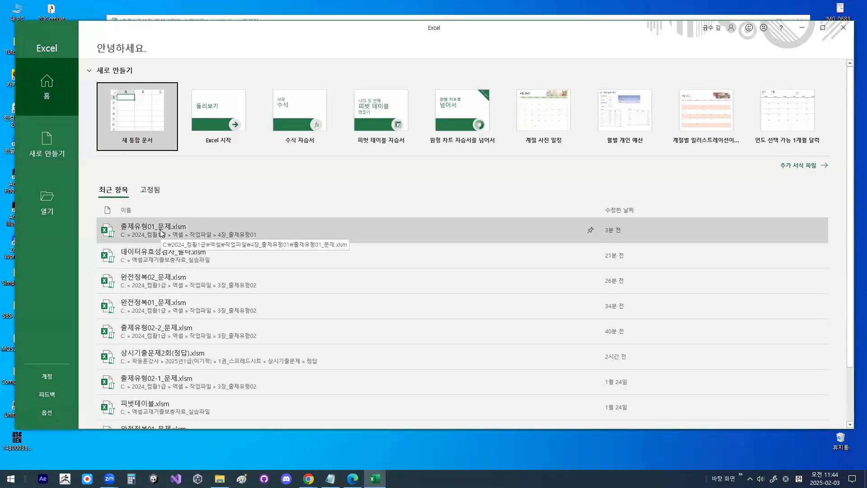
pyautogui.click(162, 233)
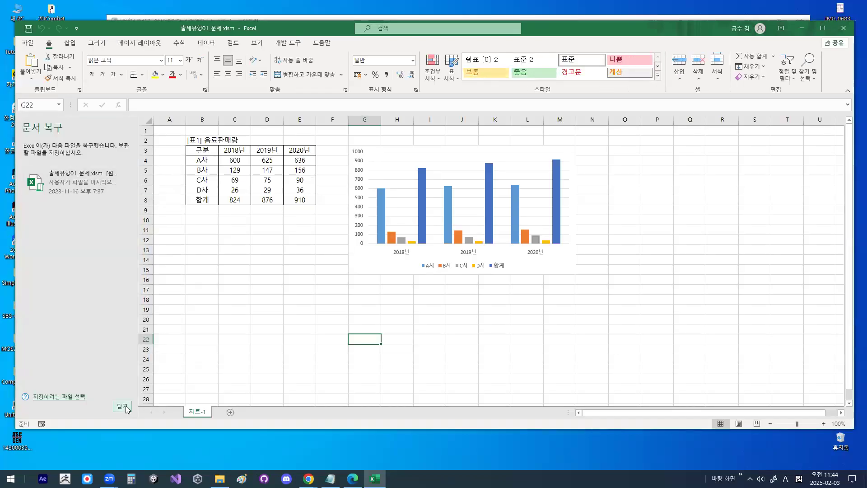
pyautogui.click(123, 406)
# - Copy the 음료판매량 chart from 차트-1 to a new worksheet and enlarge it to about columns G–R and rows 5–25
pyautogui.click(107, 412)
pyautogui.click(75, 411)
pyautogui.click(402, 262)
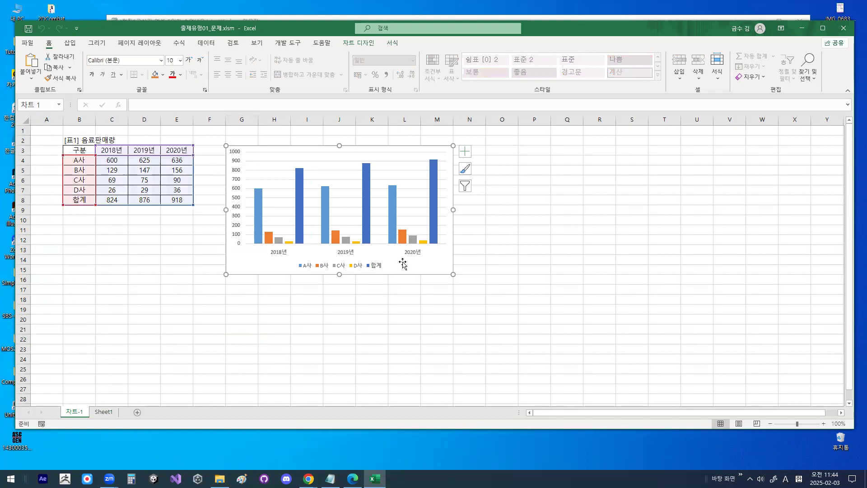
pyautogui.click(103, 412)
pyautogui.click(389, 221)
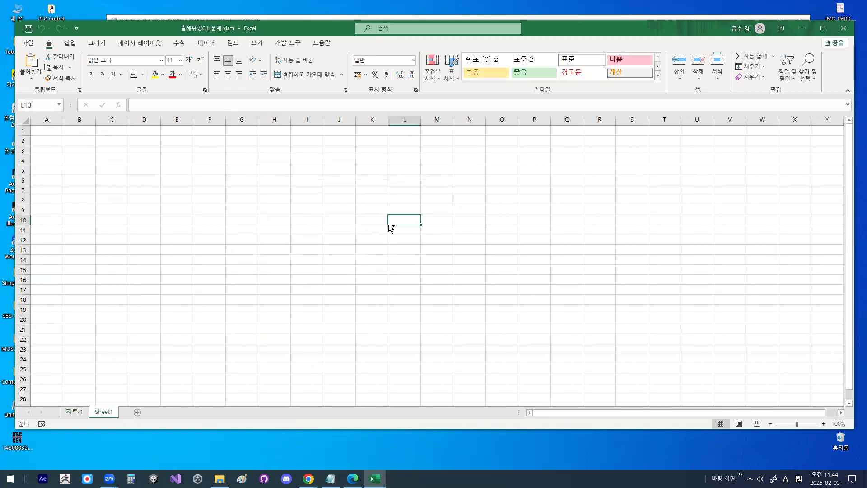
pyautogui.hotkey('ctrl', 'v')
pyautogui.moveTo(602, 329); pyautogui.dragTo(608, 375)
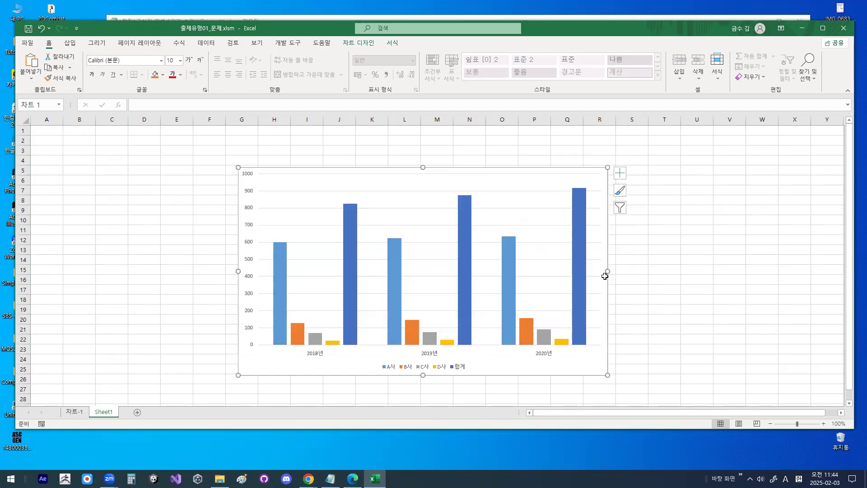
# - Show the primary horizontal and vertical axis titles and place a chart title above the copied chart
pyautogui.click(619, 173)
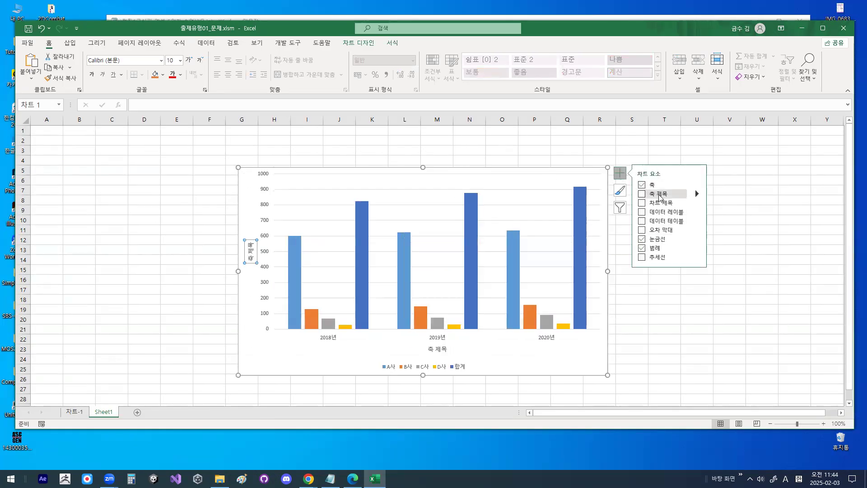
pyautogui.click(697, 194)
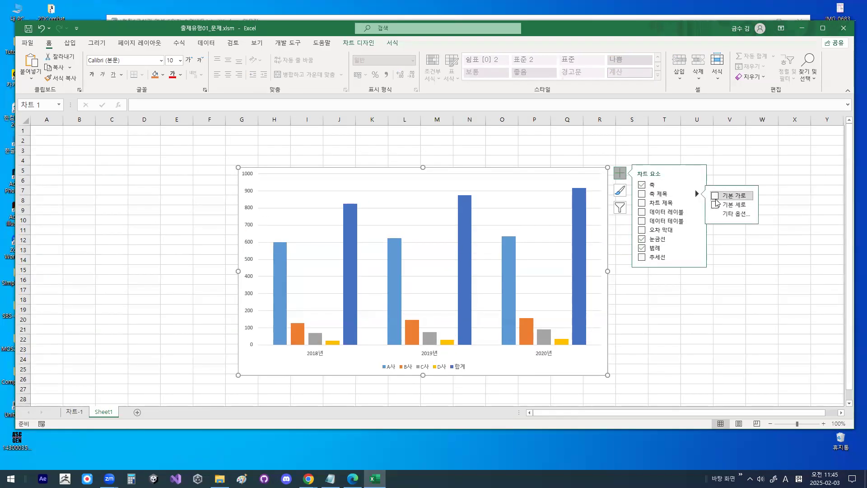
pyautogui.click(716, 195)
pyautogui.click(718, 204)
pyautogui.click(697, 203)
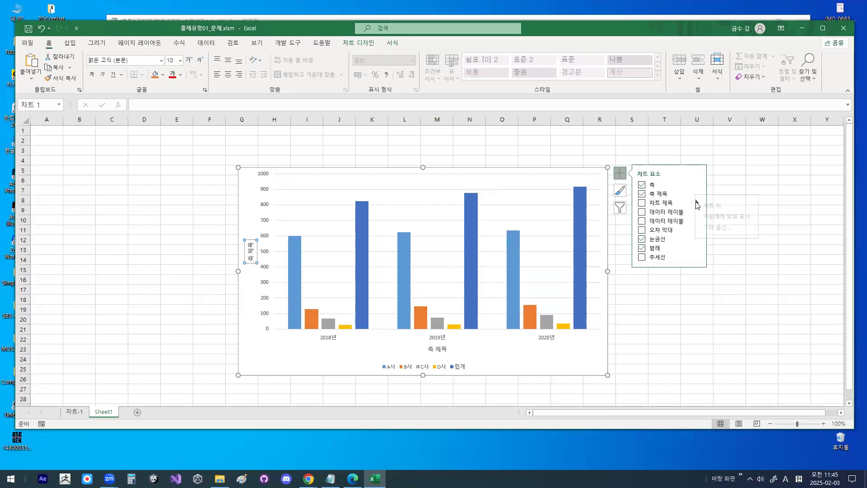
pyautogui.click(721, 207)
pyautogui.click(581, 175)
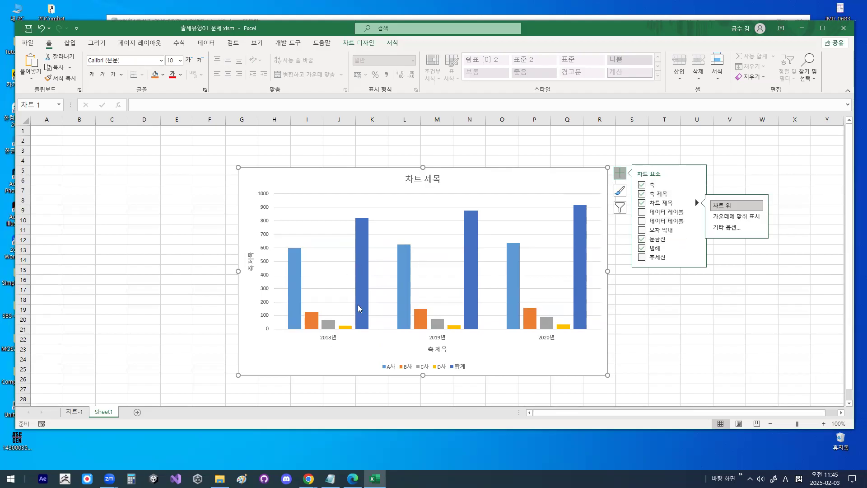
# - Change the C사 series to a line with markers (표식이 있는 꺾은선형) plotted on the secondary axis
pyautogui.click(399, 302)
pyautogui.rightClick(404, 300)
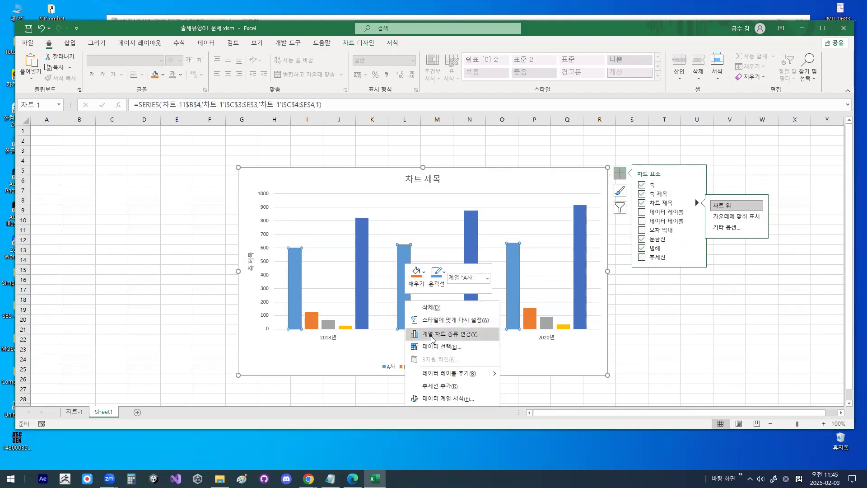
pyautogui.click(431, 337)
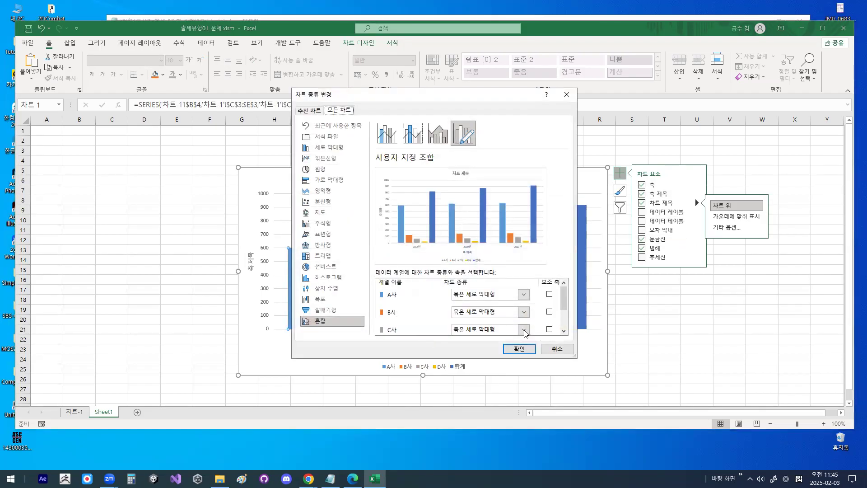
pyautogui.click(524, 331)
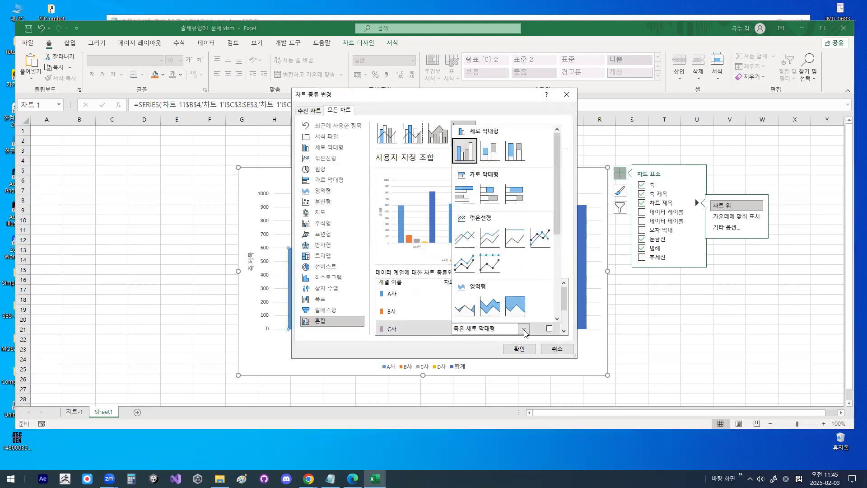
pyautogui.click(542, 239)
pyautogui.click(547, 326)
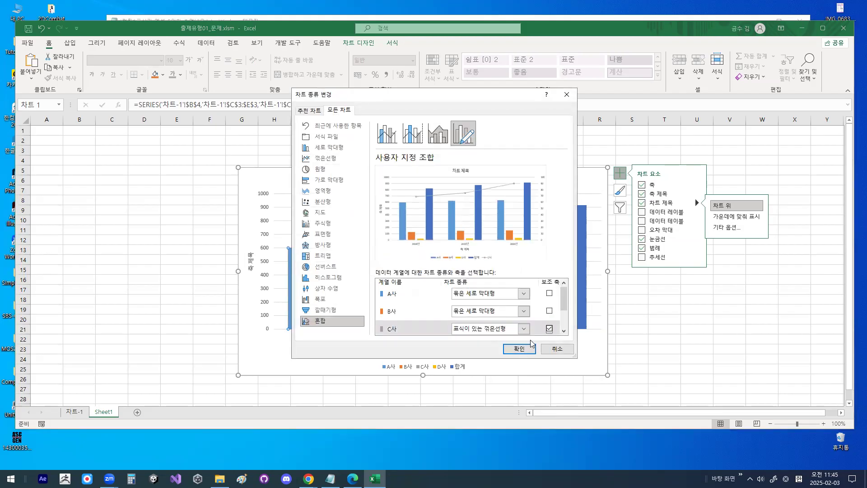
pyautogui.click(520, 347)
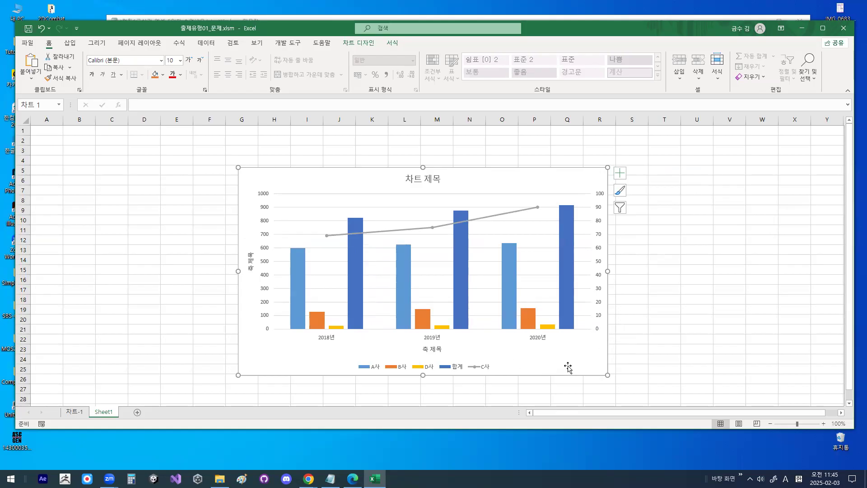
# - Add a secondary vertical axis title and primary major vertical gridlines to the combo chart
pyautogui.click(620, 173)
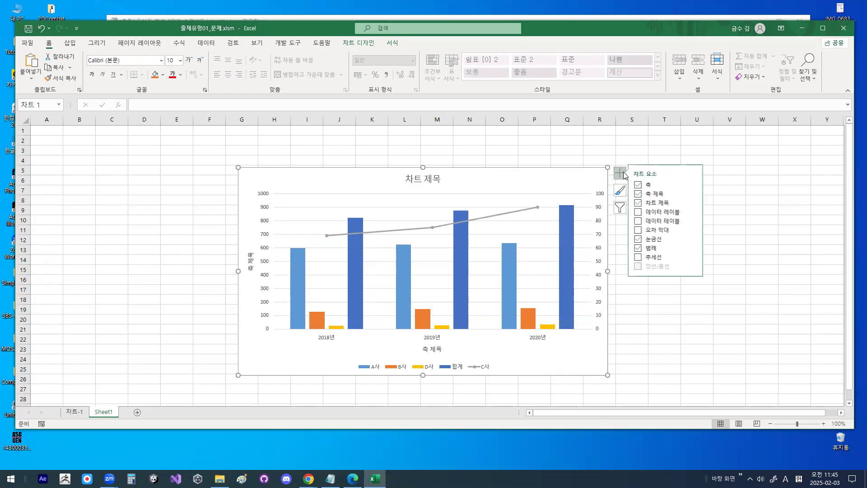
pyautogui.click(697, 194)
pyautogui.click(722, 223)
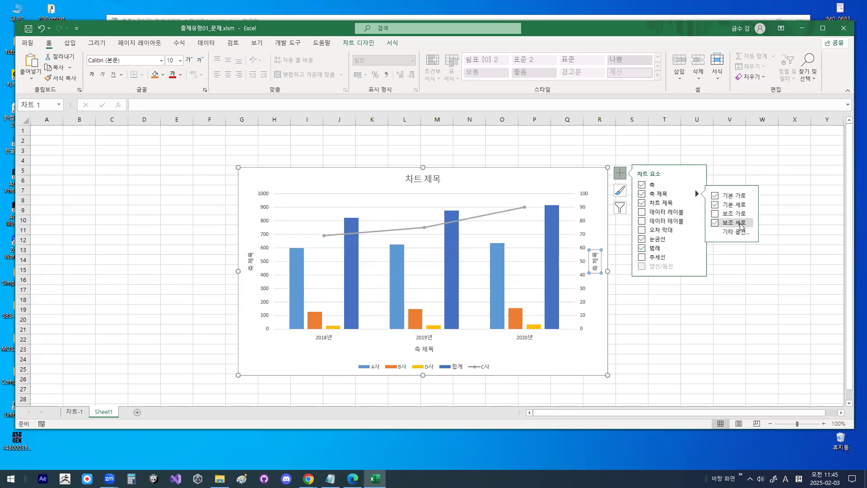
pyautogui.click(340, 365)
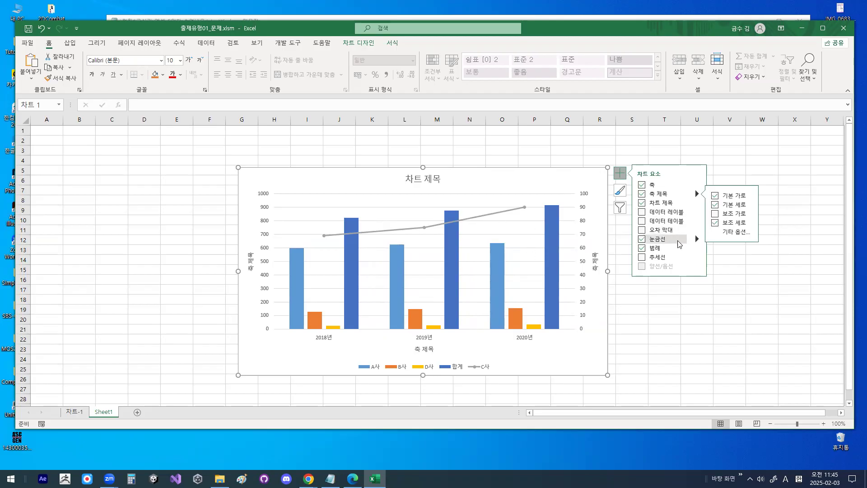
pyautogui.click(697, 239)
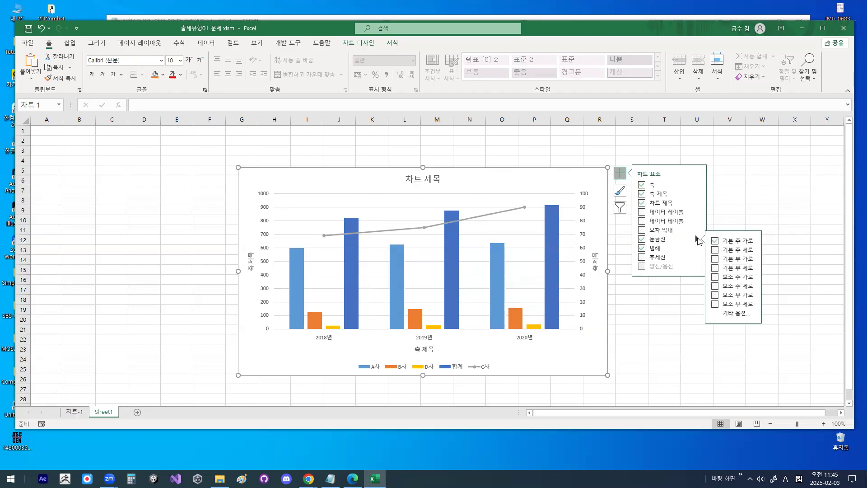
pyautogui.click(715, 250)
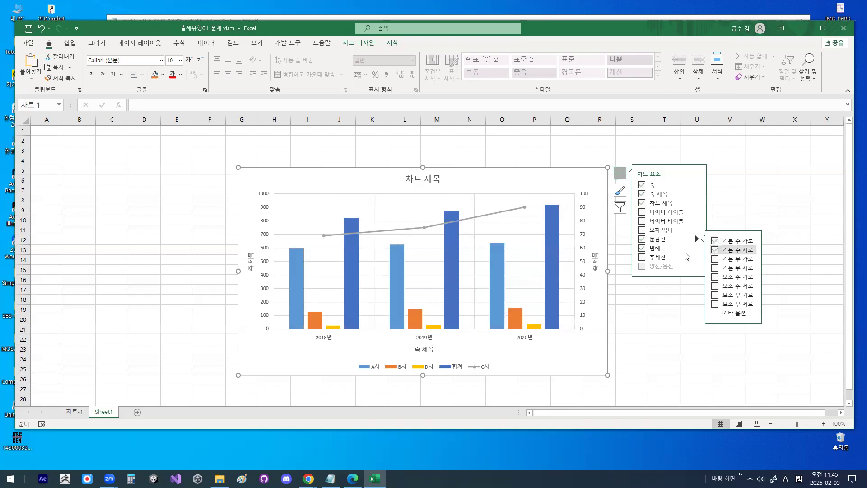
# - Fill the plot area with the lightest gold theme colour and move the chart to about columns E–P and rows 3–24
pyautogui.click(534, 233)
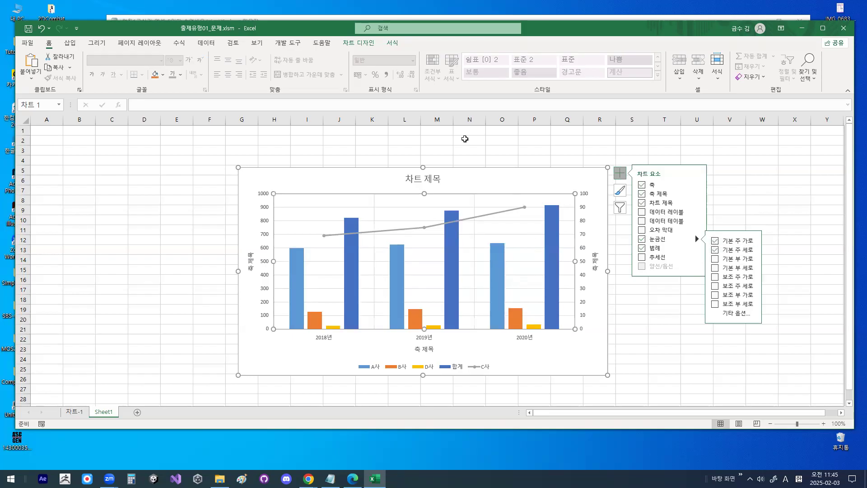
pyautogui.click(394, 44)
pyautogui.click(398, 56)
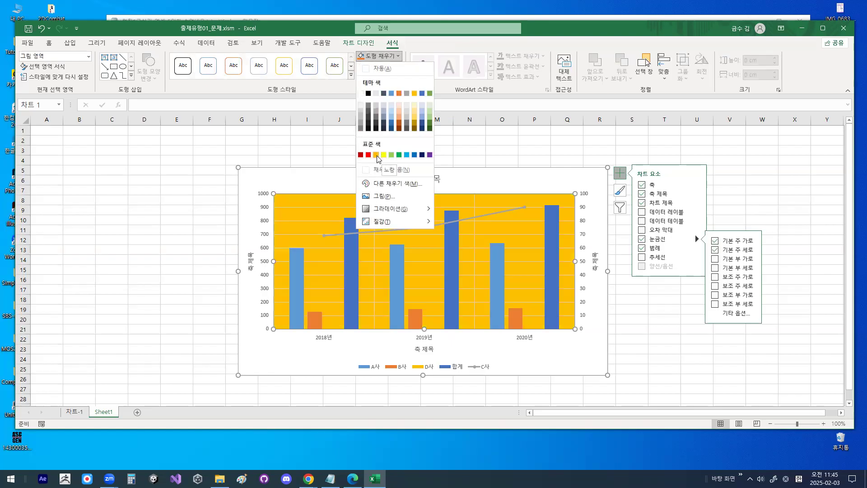
pyautogui.click(413, 104)
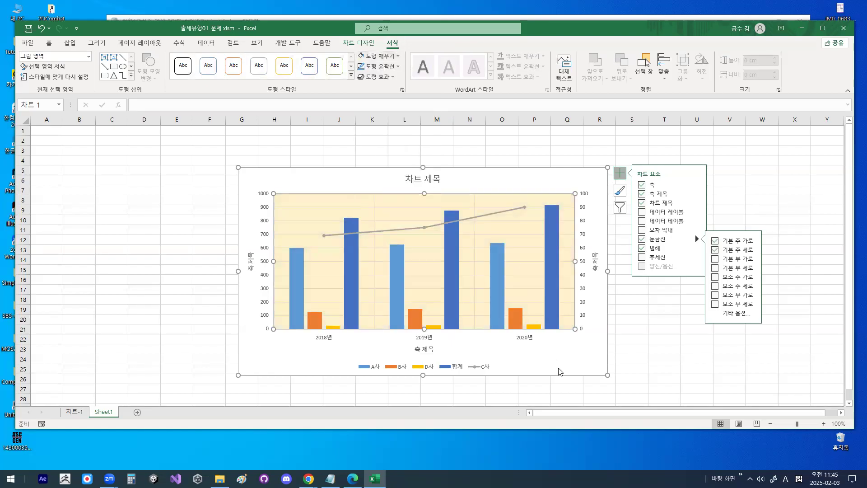
pyautogui.click(771, 170)
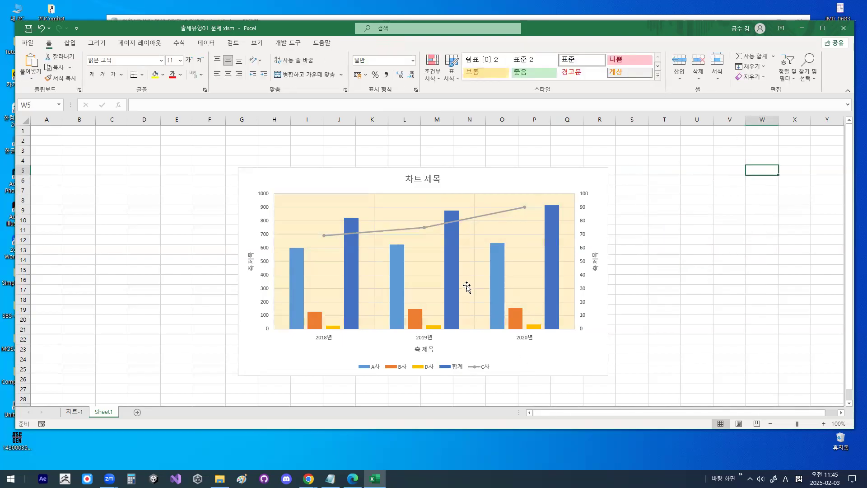
pyautogui.moveTo(524, 177); pyautogui.dragTo(438, 161)
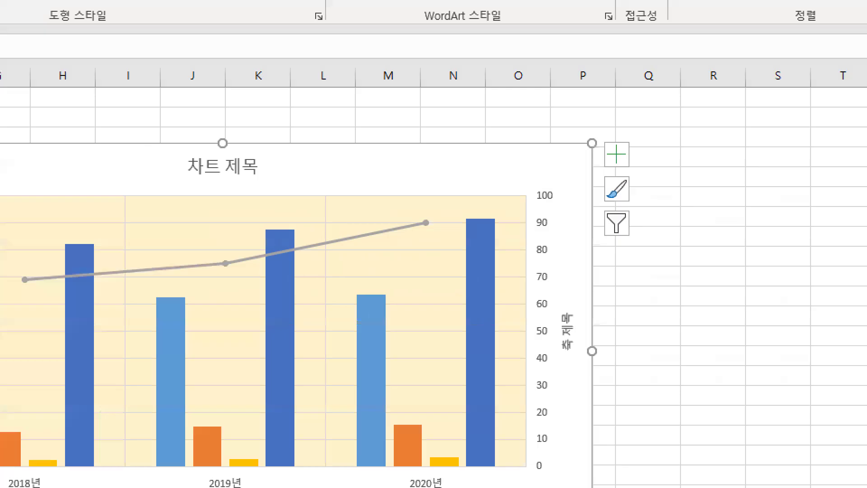
# - Draw red check marks by hand on the chart area and inside the plot area near the C사 line's 2020년 point
pyautogui.moveTo(495, 154)
pyautogui.mouseDown()
pyautogui.moveTo(499, 164)
pyautogui.moveTo(524, 127)
pyautogui.mouseUp()
pyautogui.moveTo(402, 145); pyautogui.dragTo(446, 105)
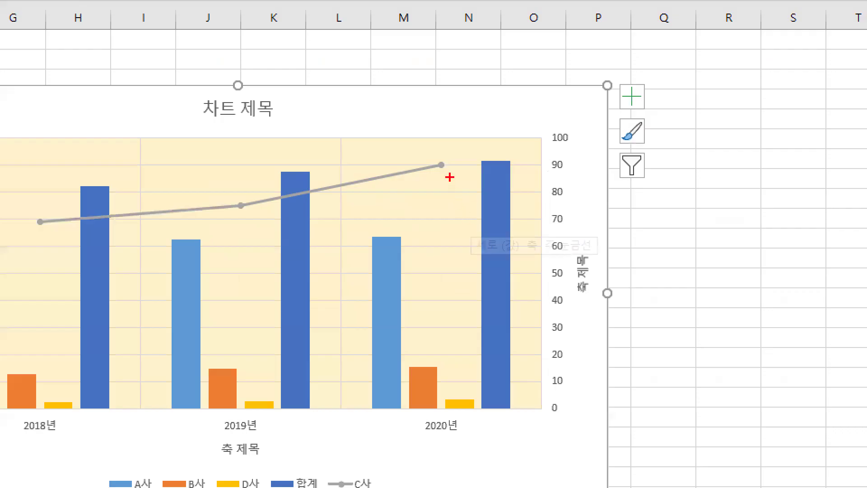
pyautogui.moveTo(459, 199); pyautogui.dragTo(473, 180)
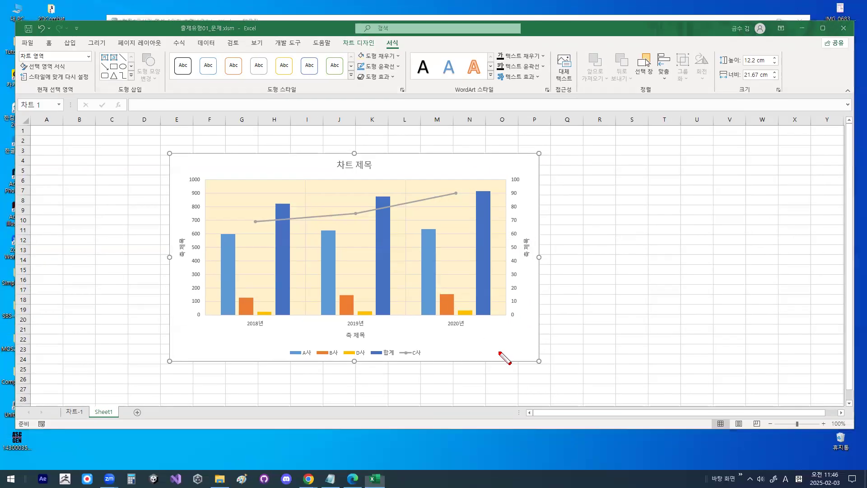
# - Outline the whole chart area and the plot area with red rectangles, and clear the annotations
pyautogui.rightClick(501, 352)
pyautogui.moveTo(523, 372)
pyautogui.click(575, 401)
pyautogui.moveTo(171, 154); pyautogui.dragTo(539, 361)
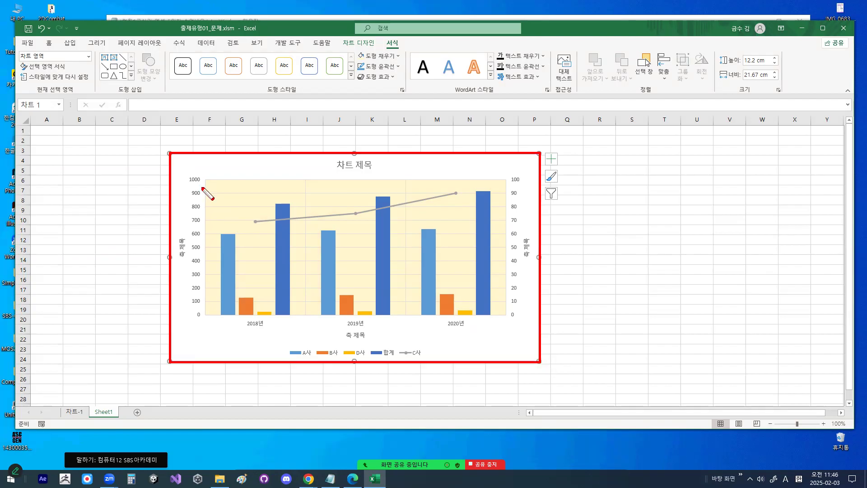
pyautogui.moveTo(204, 179)
pyautogui.mouseDown()
pyautogui.moveTo(456, 322)
pyautogui.moveTo(513, 322)
pyautogui.moveTo(509, 314)
pyautogui.mouseUp()
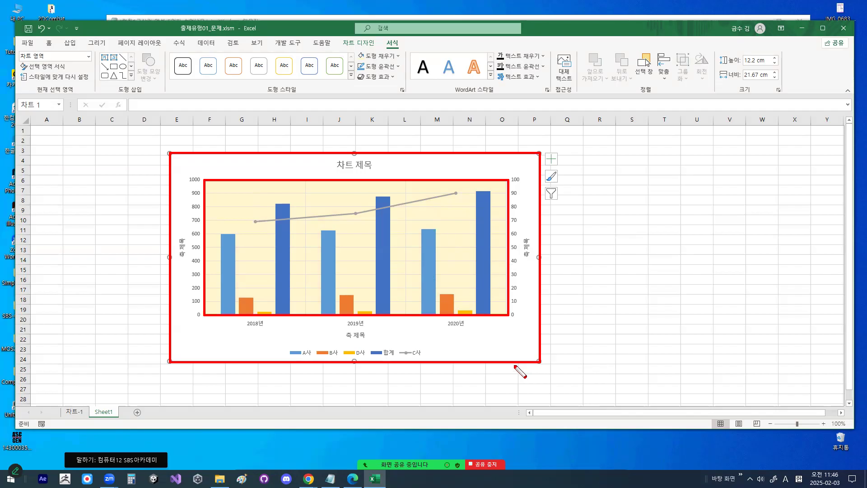
pyautogui.press('Escape')
# - Select the chart title (차트 제목), circle it by hand in red, and clear the mark
pyautogui.click(354, 164)
pyautogui.moveTo(379, 168); pyautogui.dragTo(378, 155)
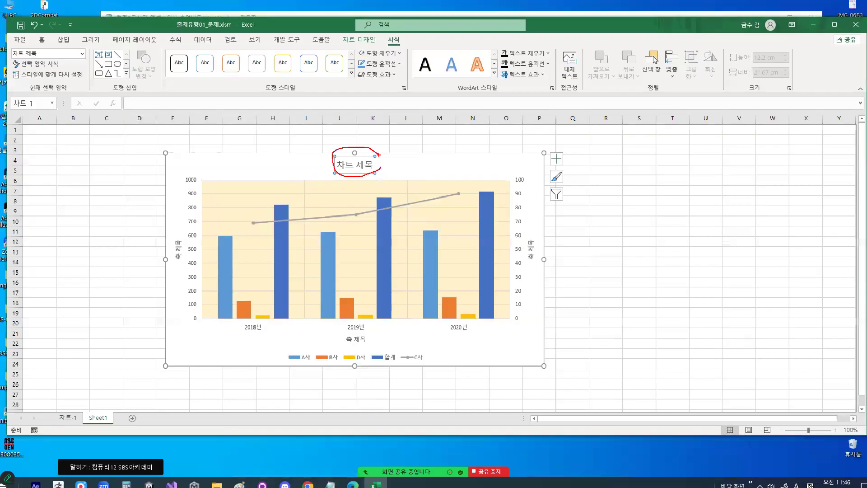
pyautogui.press('Escape')
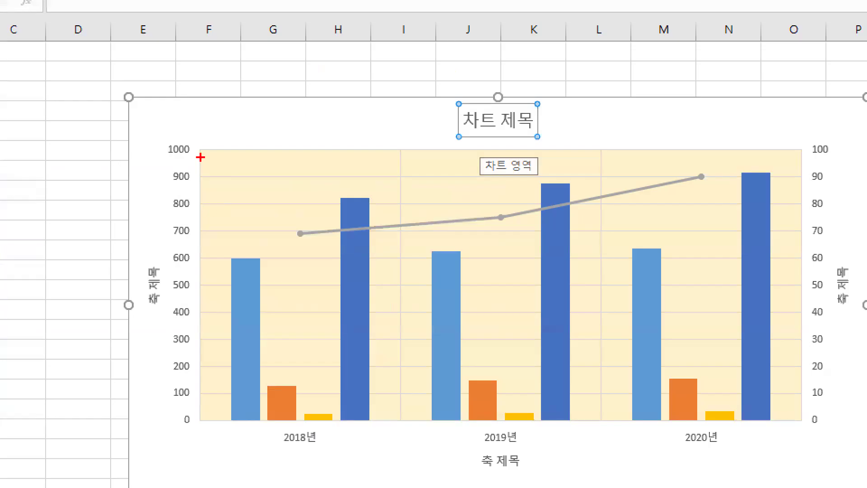
# - Mark the primary vertical axis with a straight red line and a freehand stroke beside its values, and clear the annotations
pyautogui.moveTo(199, 107); pyautogui.dragTo(200, 433)
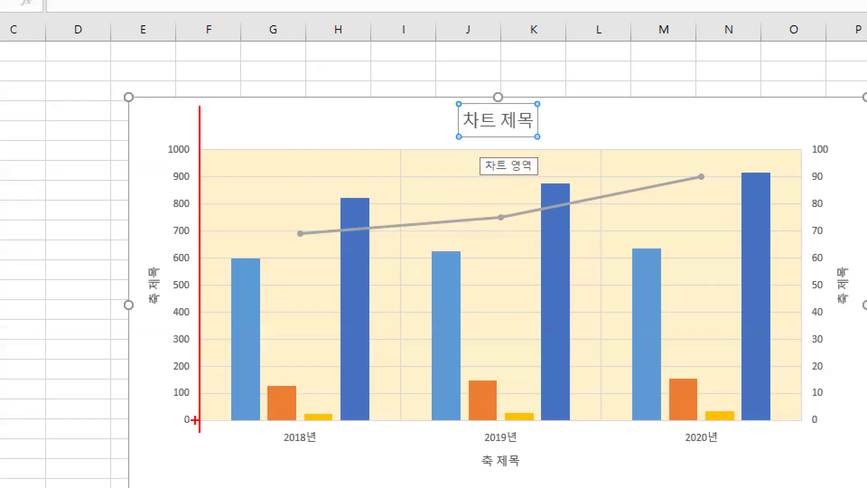
pyautogui.moveTo(198, 159)
pyautogui.mouseDown()
pyautogui.moveTo(158, 145)
pyautogui.moveTo(193, 147)
pyautogui.mouseUp()
pyautogui.press('Escape')
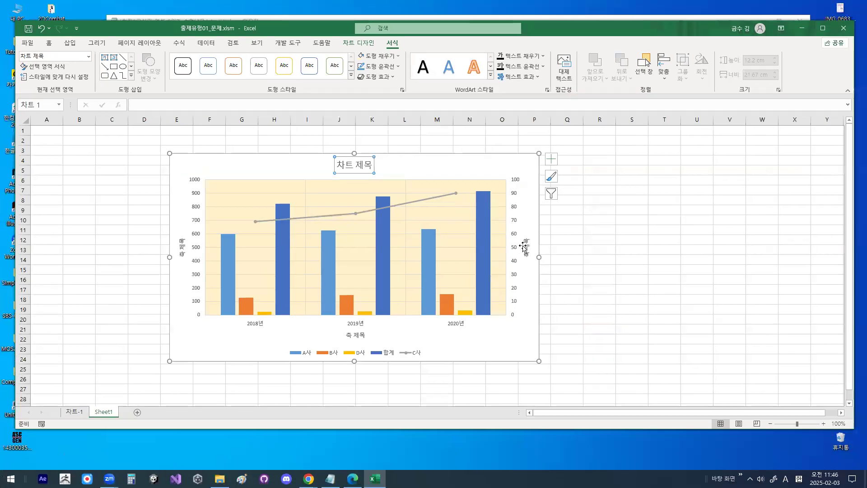
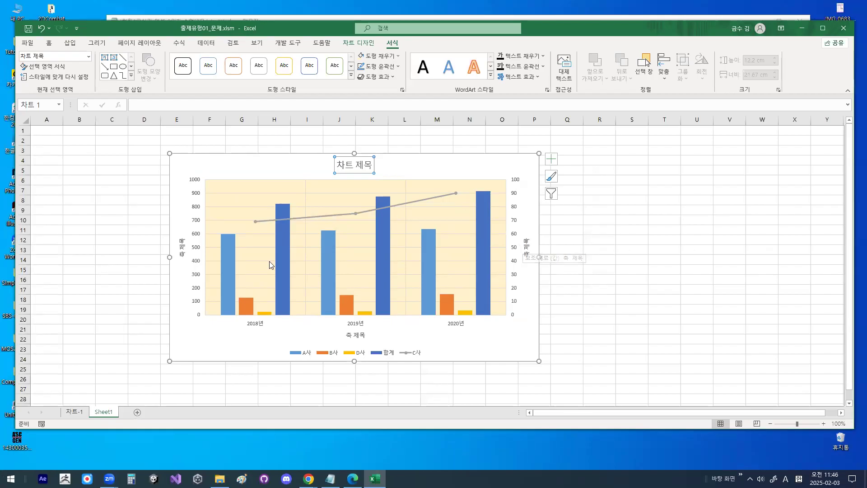
# - Circle the primary vertical axis title (축 제목) in red, draw straight lines beside the chart, and clear the annotations
pyautogui.hotkey('ctrl', '1')
pyautogui.moveTo(187, 253)
pyautogui.mouseDown()
pyautogui.moveTo(175, 237)
pyautogui.moveTo(194, 250)
pyautogui.mouseUp()
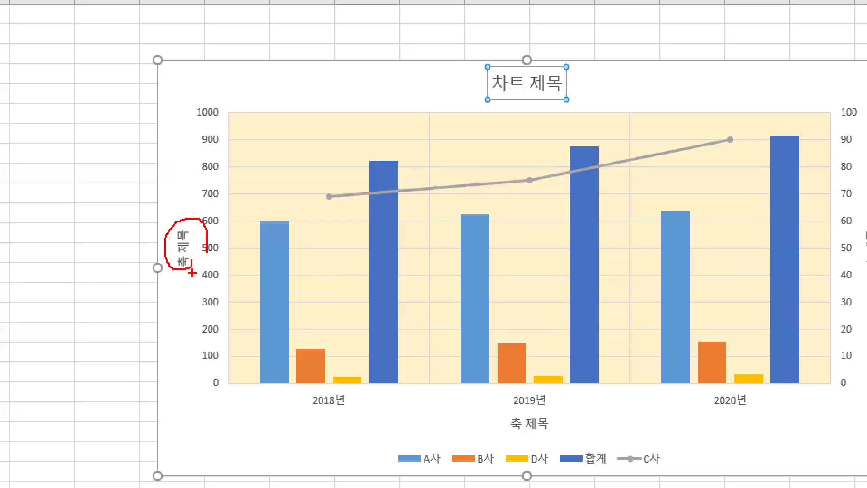
pyautogui.moveTo(186, 268)
pyautogui.mouseDown()
pyautogui.moveTo(164, 229)
pyautogui.moveTo(201, 235)
pyautogui.mouseUp()
pyautogui.moveTo(140, 192); pyautogui.dragTo(141, 269)
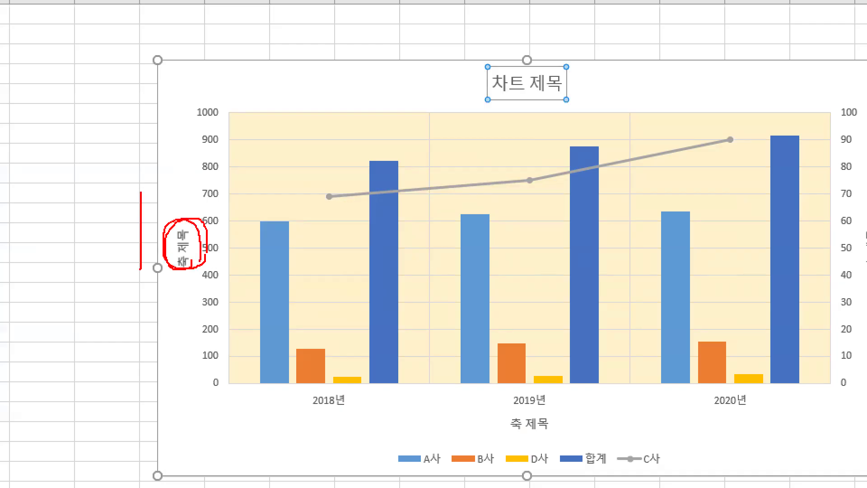
pyautogui.moveTo(64, 306); pyautogui.dragTo(154, 307)
pyautogui.press('Escape')
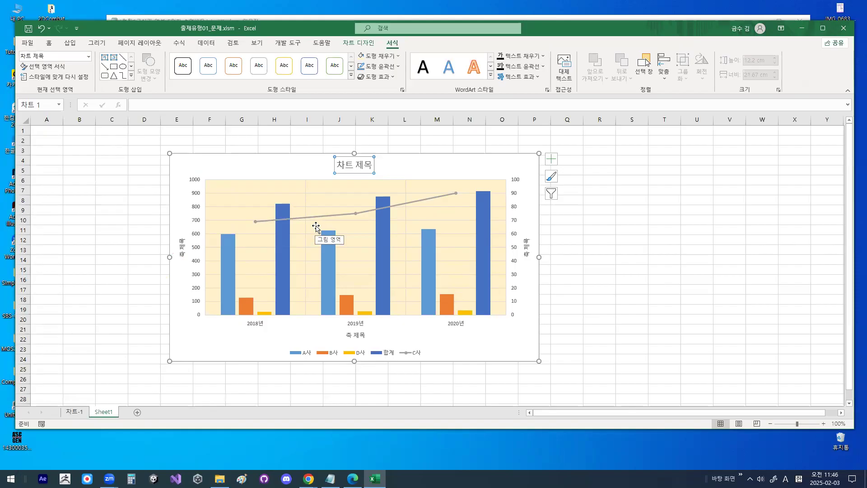
# - Select the 합계 series, circle the 2018년 columns and category label by hand in red, and clear the annotations
pyautogui.click(389, 238)
pyautogui.moveTo(77, 315); pyautogui.dragTo(85, 330)
pyautogui.moveTo(99, 392)
pyautogui.mouseDown()
pyautogui.moveTo(116, 382)
pyautogui.moveTo(135, 408)
pyautogui.mouseUp()
pyautogui.moveTo(177, 336); pyautogui.dragTo(197, 372)
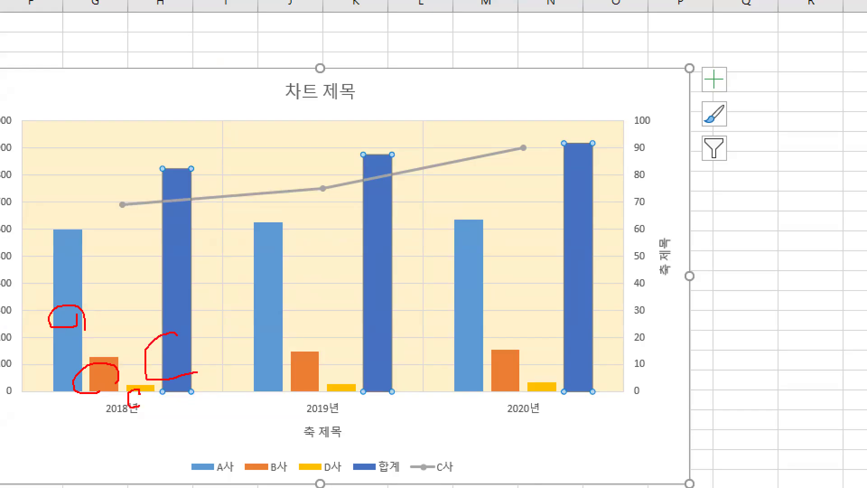
pyautogui.moveTo(131, 427); pyautogui.dragTo(142, 425)
pyautogui.press('Escape')
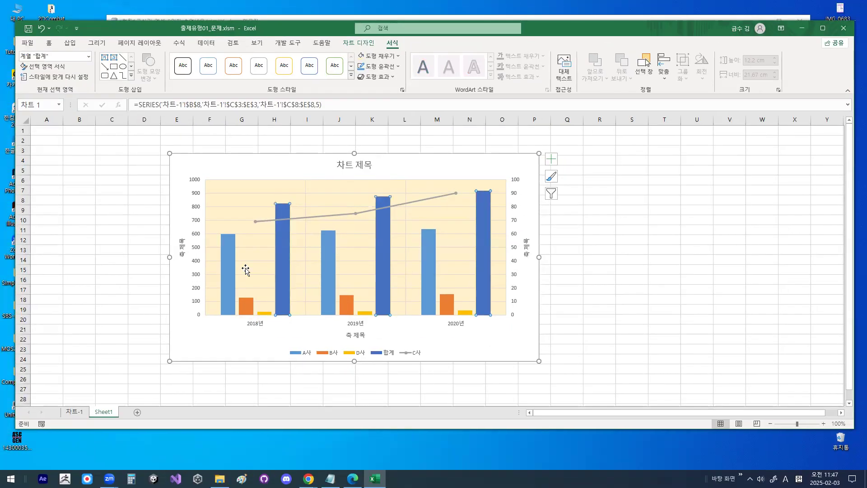
# - Select the A사 columns and the C사 line series in turn, draw a red mark on the chart, and clear it
pyautogui.click(78, 305)
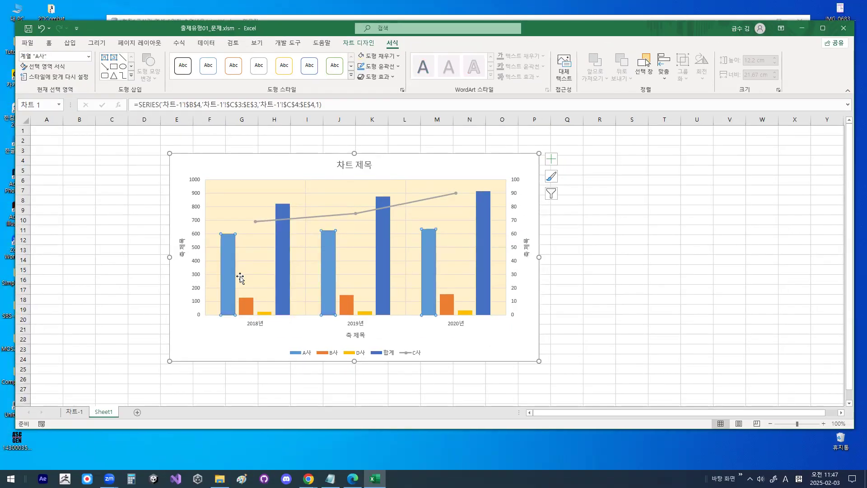
pyautogui.click(340, 215)
pyautogui.hotkey('ctrl', '1')
pyautogui.moveTo(355, 224); pyautogui.dragTo(423, 219)
pyautogui.press('Escape')
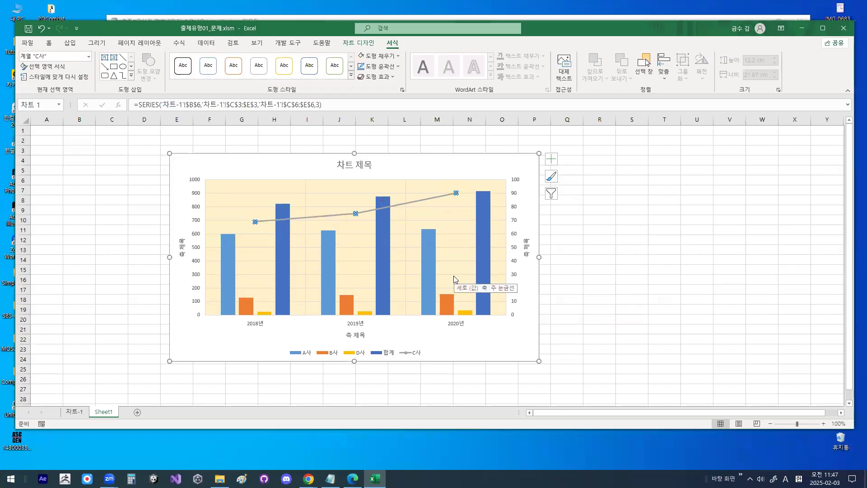
# - Underline and circle the legend in red, circle its A사 entry separately, and clear the annotations
pyautogui.hotkey('ctrl', '1')
pyautogui.moveTo(288, 363); pyautogui.dragTo(407, 363)
pyautogui.moveTo(474, 350); pyautogui.dragTo(475, 348)
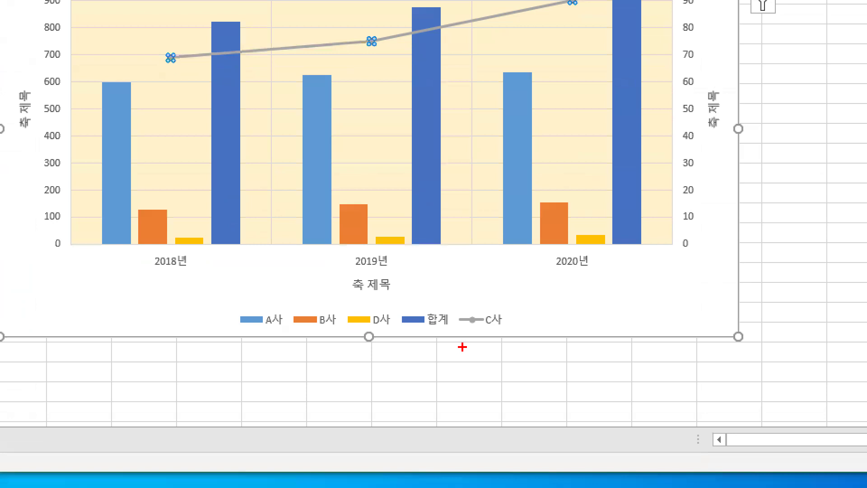
pyautogui.moveTo(421, 357)
pyautogui.mouseDown()
pyautogui.moveTo(404, 360)
pyautogui.moveTo(445, 354)
pyautogui.mouseUp()
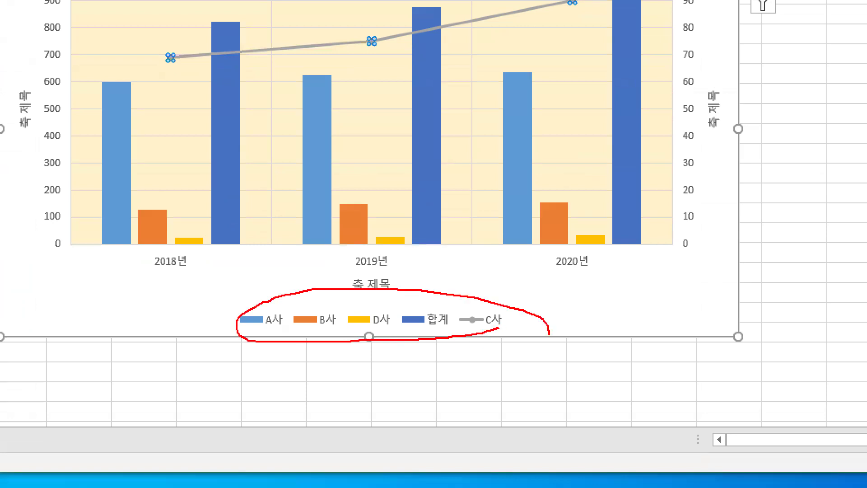
pyautogui.moveTo(287, 299)
pyautogui.mouseDown()
pyautogui.moveTo(298, 311)
pyautogui.moveTo(331, 265)
pyautogui.mouseUp()
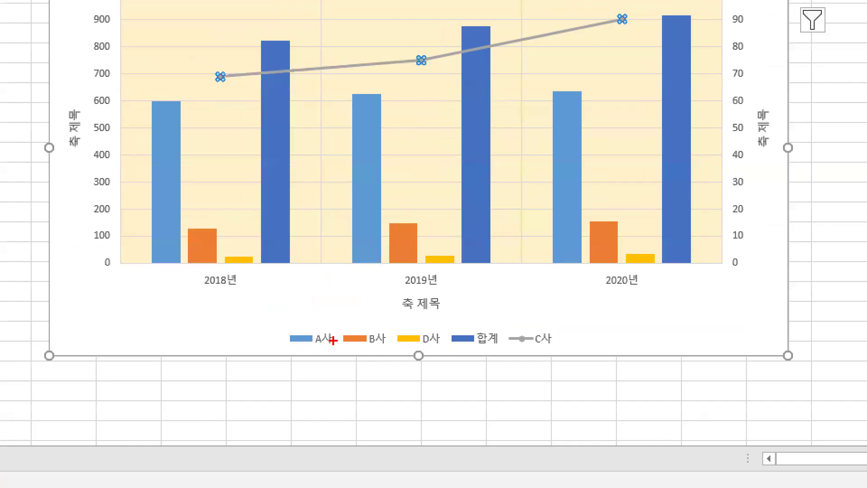
pyautogui.moveTo(310, 353)
pyautogui.mouseDown()
pyautogui.moveTo(299, 356)
pyautogui.moveTo(313, 359)
pyautogui.mouseUp()
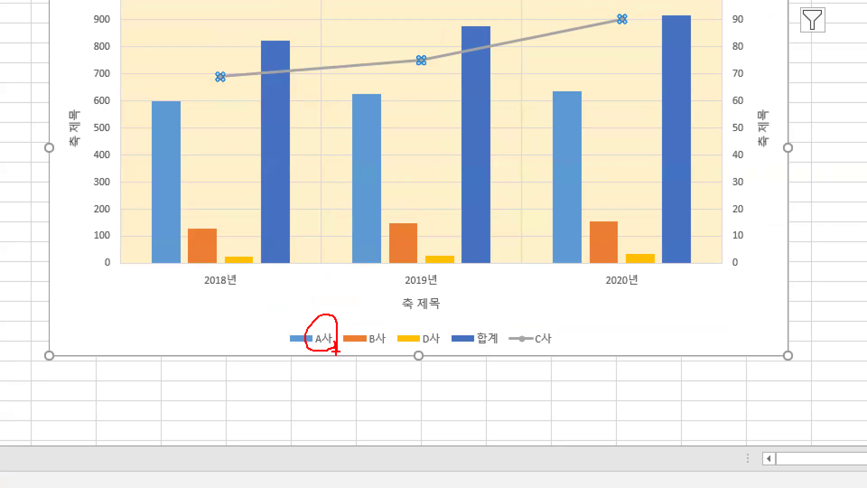
pyautogui.press('Escape')
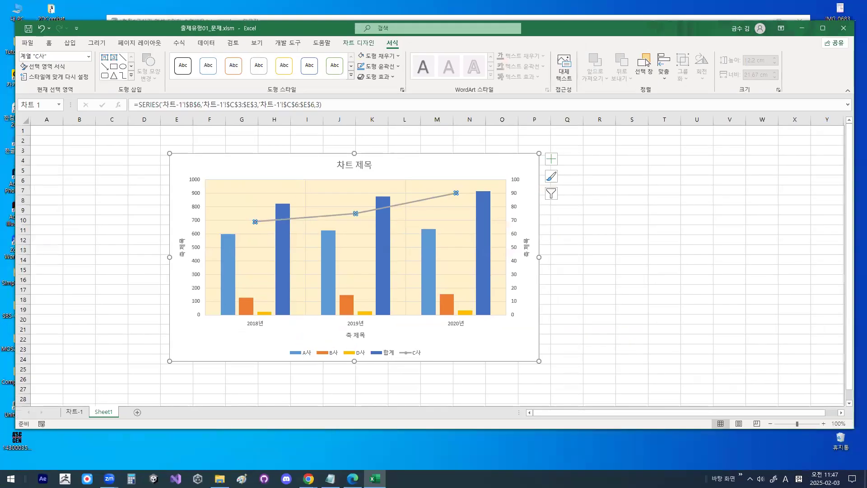
# - Switch to the Notepad class notes, highlight the 기본가로(항목)축 and 계열이름 text, and return to the chart
pyautogui.click(331, 479)
pyautogui.scroll(-6, 255, 254)
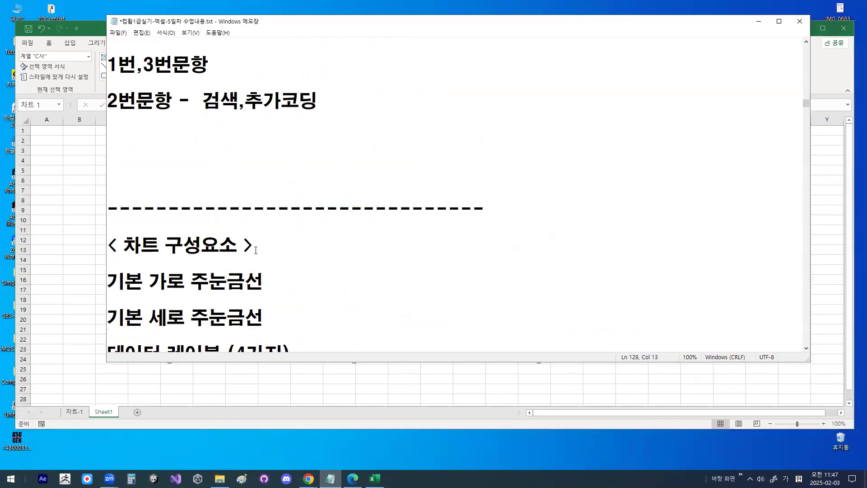
pyautogui.scroll(-1, 243, 227)
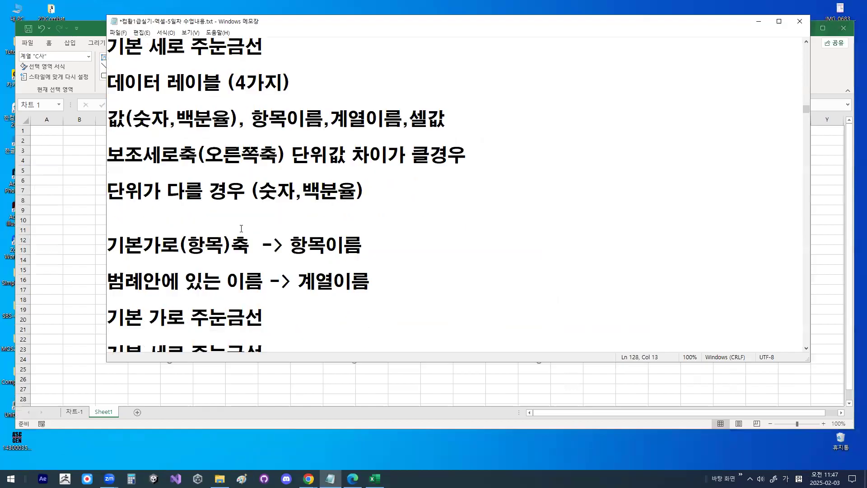
pyautogui.click(147, 216)
pyautogui.click(219, 234)
pyautogui.moveTo(235, 235); pyautogui.dragTo(240, 246)
pyautogui.scroll(-1, 240, 245)
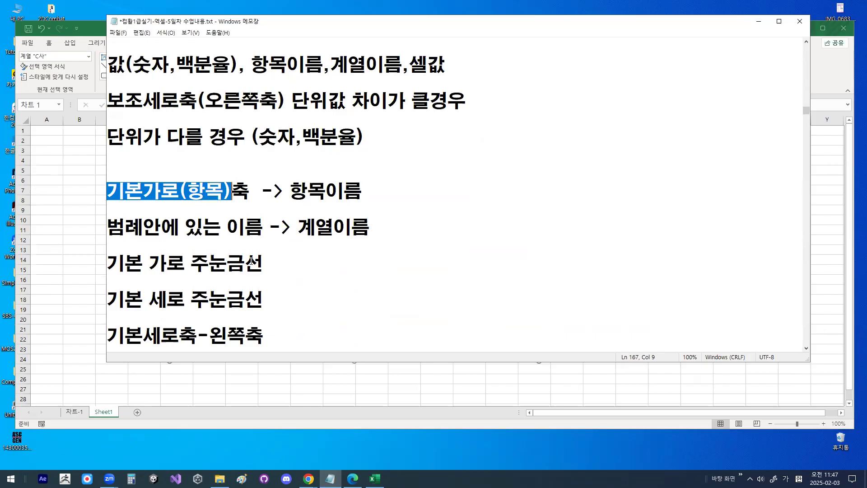
pyautogui.click(112, 228)
pyautogui.moveTo(202, 224); pyautogui.dragTo(371, 229)
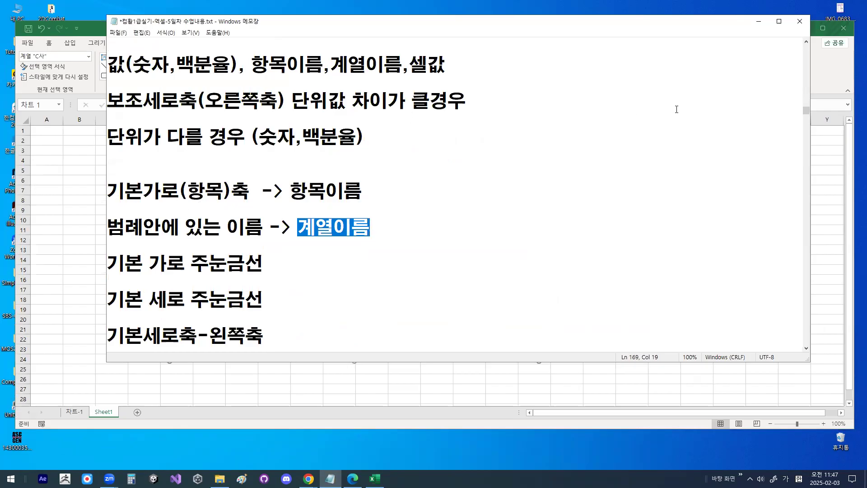
pyautogui.click(759, 22)
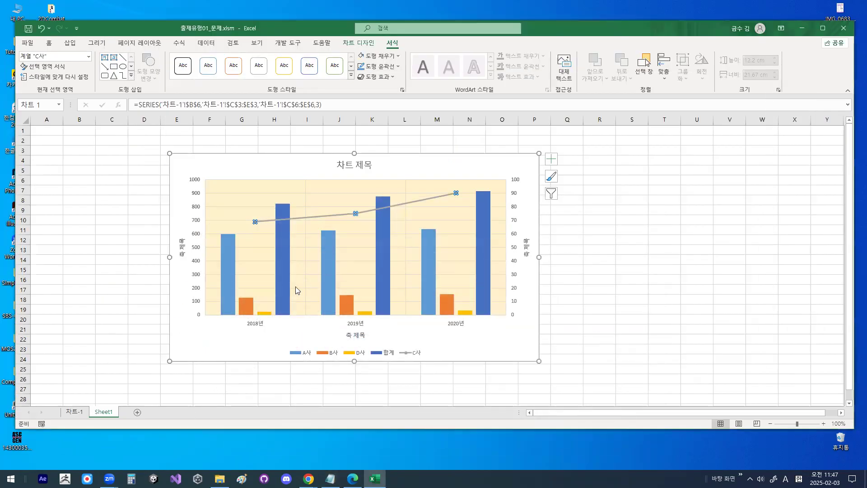
# - Draw a red line along the horizontal axis and circle the 2018년, 2019년 and 2020년 category labels
pyautogui.moveTo(208, 315); pyautogui.dragTo(390, 314)
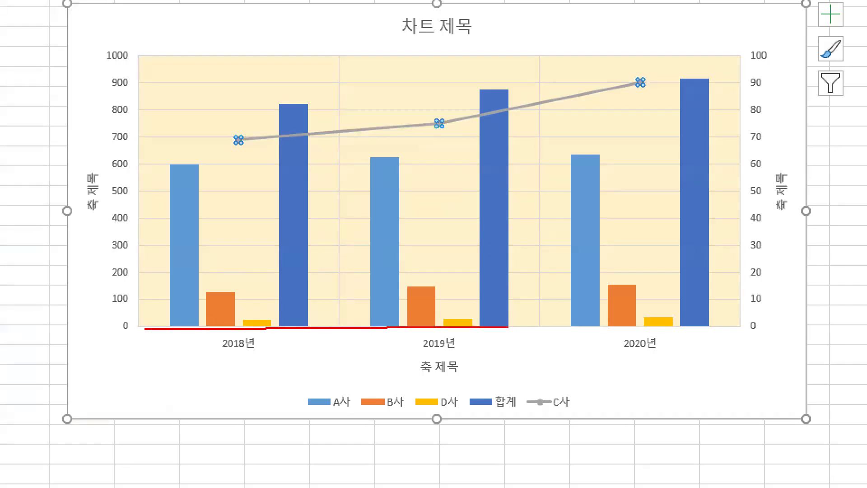
pyautogui.moveTo(508, 326); pyautogui.dragTo(668, 323)
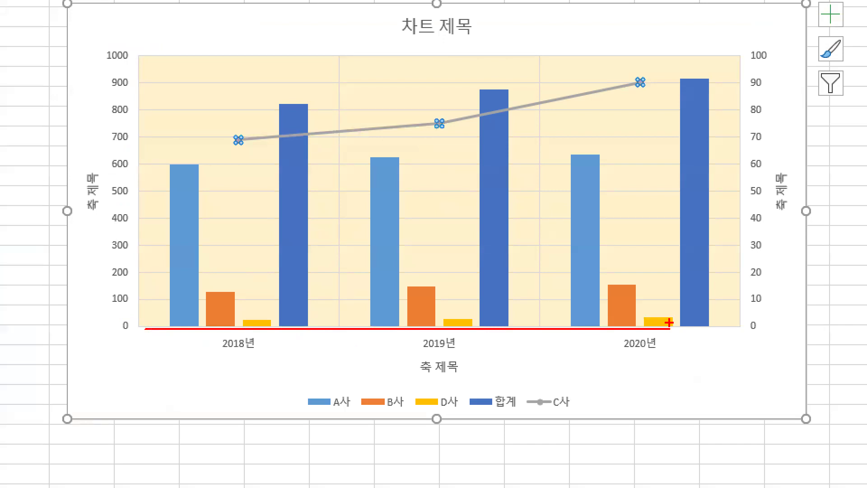
pyautogui.moveTo(152, 329); pyautogui.dragTo(739, 328)
pyautogui.moveTo(240, 355)
pyautogui.mouseDown()
pyautogui.moveTo(259, 342)
pyautogui.moveTo(224, 332)
pyautogui.moveTo(259, 340)
pyautogui.mouseUp()
pyautogui.moveTo(461, 346)
pyautogui.mouseDown()
pyautogui.moveTo(422, 349)
pyautogui.moveTo(457, 339)
pyautogui.mouseUp()
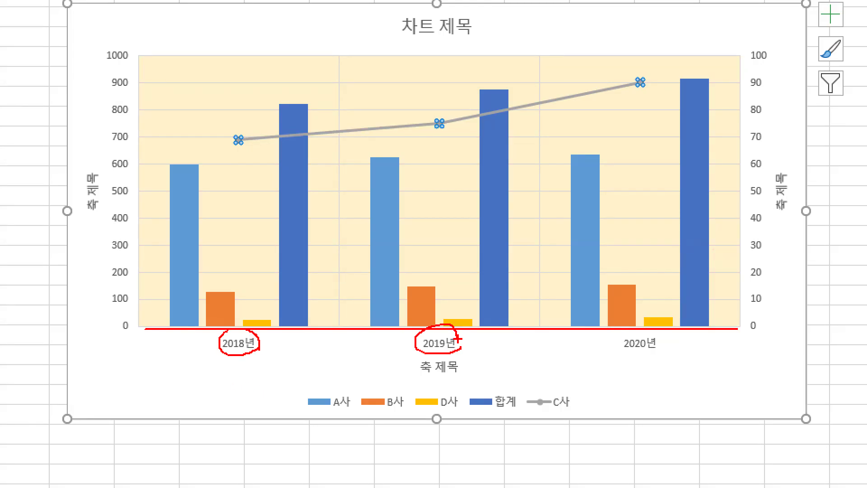
pyautogui.moveTo(680, 351)
pyautogui.mouseDown()
pyautogui.moveTo(627, 346)
pyautogui.moveTo(684, 336)
pyautogui.mouseUp()
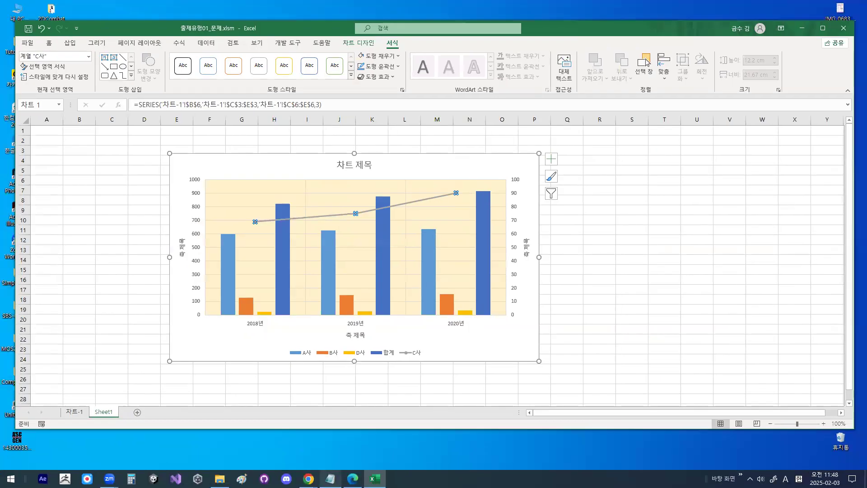
# - Switch to the Notepad notes, highlight 항목이름 and 계열이름 in turn, and return to the chart
pyautogui.click(330, 479)
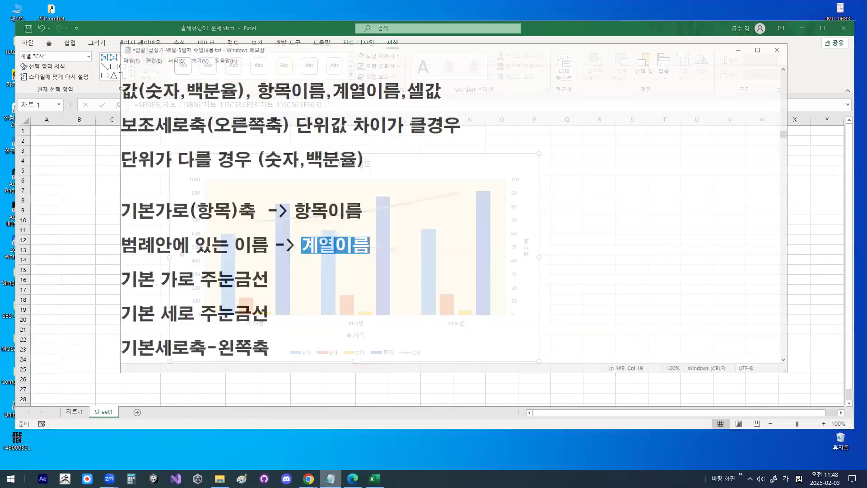
pyautogui.moveTo(108, 191); pyautogui.dragTo(360, 187)
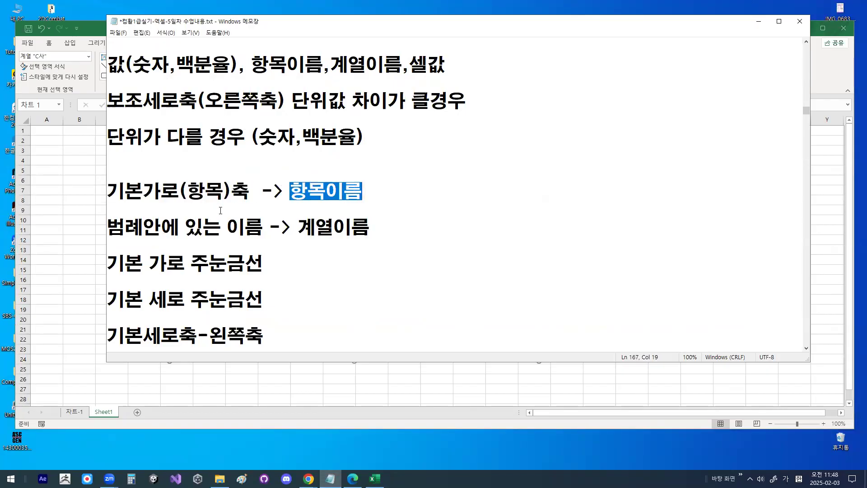
pyautogui.moveTo(299, 228); pyautogui.dragTo(372, 223)
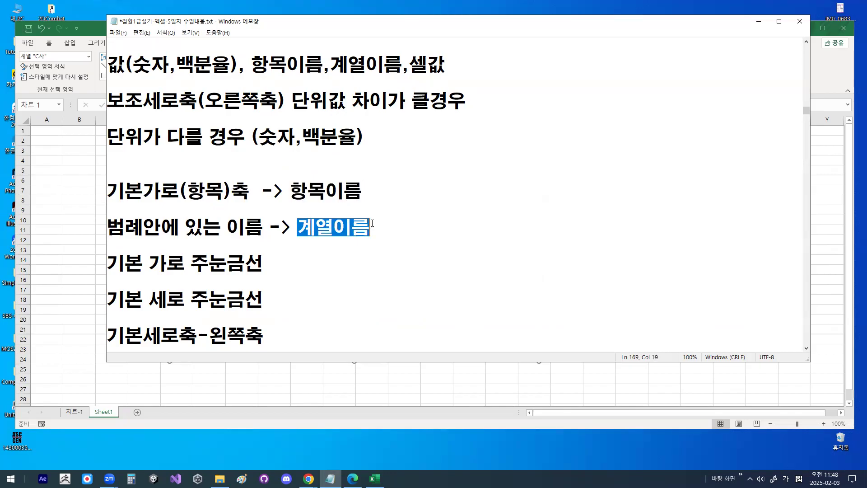
pyautogui.click(759, 22)
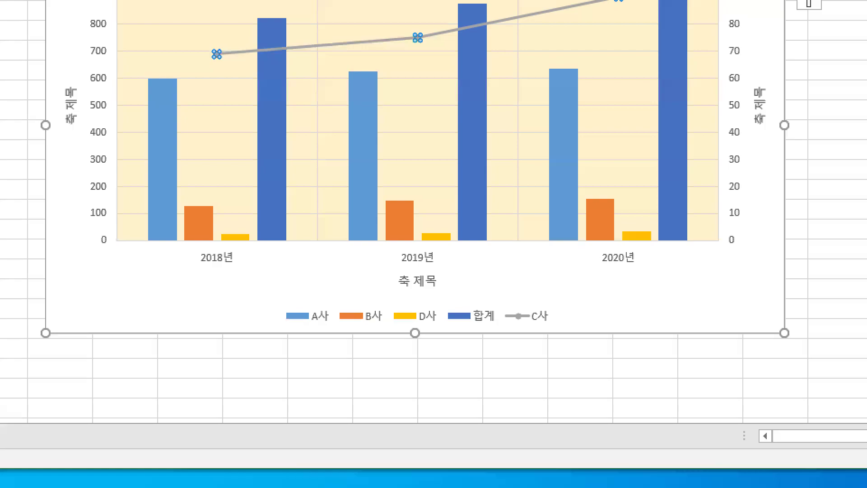
# - Circle the A사 legend entry in red, draw a check mark on its 2018년 column, and clear the annotations
pyautogui.moveTo(328, 329)
pyautogui.mouseDown()
pyautogui.moveTo(306, 316)
pyautogui.moveTo(336, 326)
pyautogui.mouseUp()
pyautogui.moveTo(146, 155); pyautogui.dragTo(198, 67)
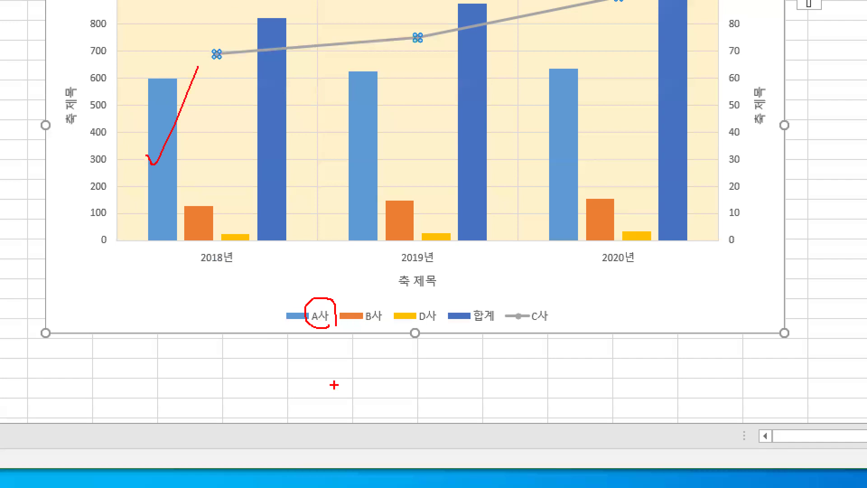
pyautogui.press('Escape')
# - Circle the A사 legend key, draw a line across the other entries, add check marks over the three years' columns, and clear the annotations
pyautogui.hotkey('ctrl', '1')
pyautogui.click(327, 314)
pyautogui.moveTo(327, 314)
pyautogui.mouseDown()
pyautogui.moveTo(300, 321)
pyautogui.moveTo(319, 317)
pyautogui.mouseUp()
pyautogui.moveTo(164, 189)
pyautogui.mouseDown()
pyautogui.moveTo(170, 205)
pyautogui.moveTo(183, 186)
pyautogui.mouseUp()
pyautogui.moveTo(194, 192); pyautogui.dragTo(230, 168)
pyautogui.moveTo(327, 310); pyautogui.dragTo(591, 310)
pyautogui.moveTo(345, 126)
pyautogui.mouseDown()
pyautogui.moveTo(348, 144)
pyautogui.moveTo(390, 120)
pyautogui.mouseUp()
pyautogui.moveTo(443, 108); pyautogui.dragTo(492, 104)
pyautogui.moveTo(555, 109); pyautogui.dragTo(601, 85)
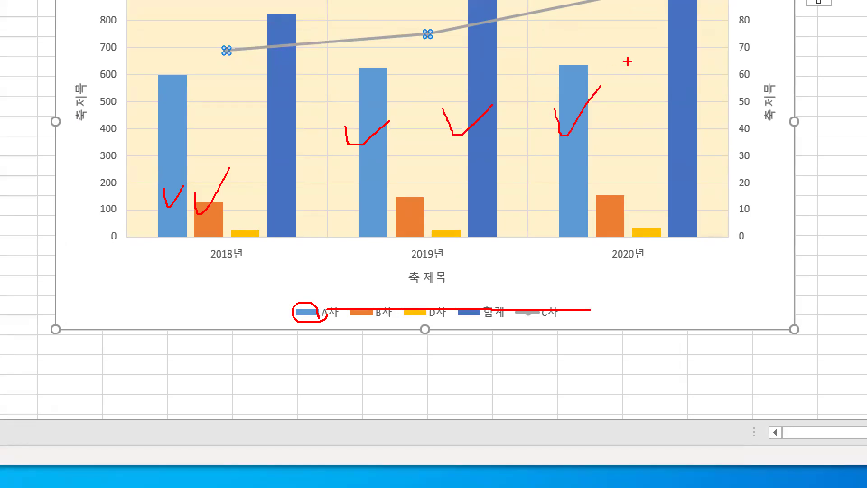
pyautogui.press('Escape')
# - Circle the 합계 legend entry by hand in red and clear the mark
pyautogui.hotkey('ctrl', '1')
pyautogui.click(319, 377)
pyautogui.moveTo(501, 333)
pyautogui.mouseDown()
pyautogui.moveTo(405, 340)
pyautogui.moveTo(473, 332)
pyautogui.mouseUp()
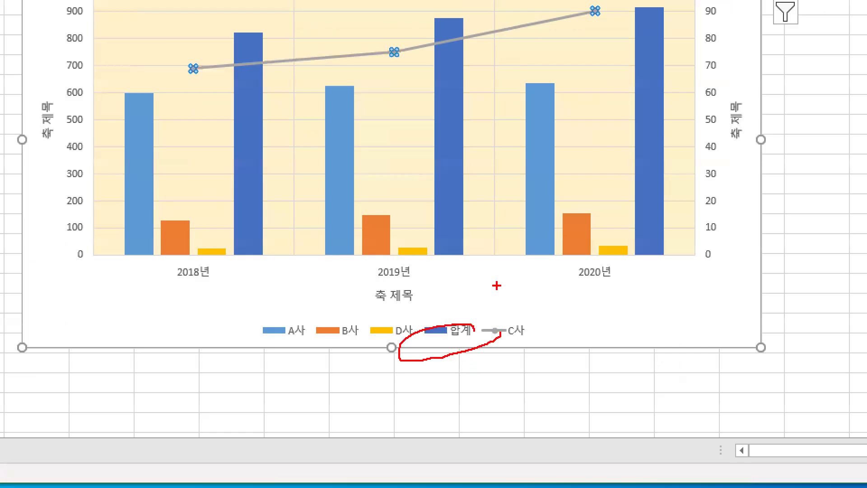
pyautogui.press('Escape')
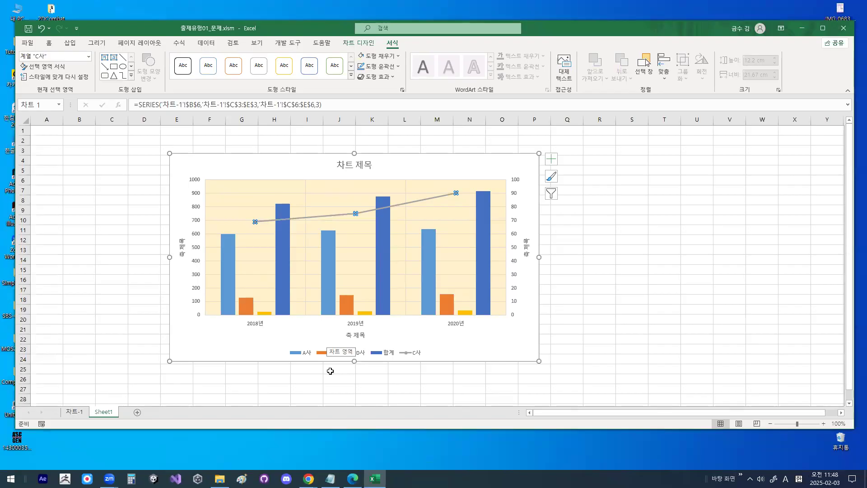
# - Circle the upper values of the secondary vertical axis, mark along the axis in red, and clear the annotations
pyautogui.hotkey('ctrl', '1')
pyautogui.moveTo(536, 200)
pyautogui.mouseDown()
pyautogui.moveTo(520, 173)
pyautogui.moveTo(532, 211)
pyautogui.mouseUp()
pyautogui.moveTo(496, 153)
pyautogui.mouseDown()
pyautogui.moveTo(495, 361)
pyautogui.moveTo(536, 286)
pyautogui.mouseUp()
pyautogui.press('Escape')
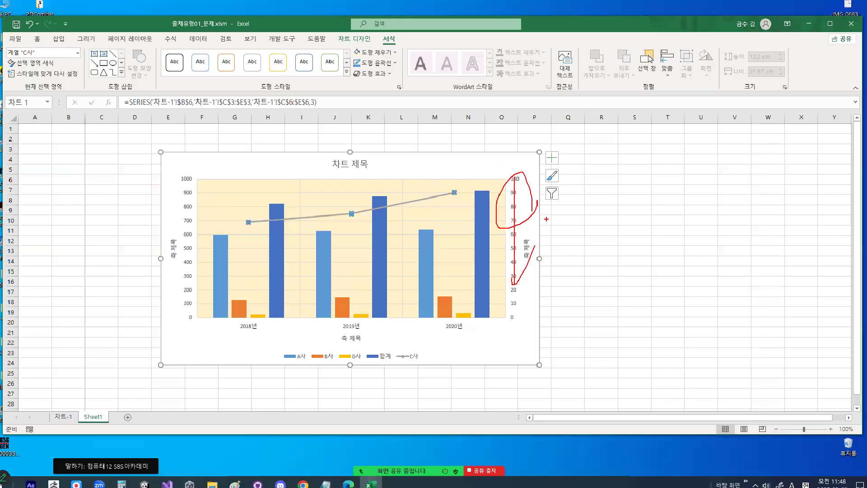
# - Draw two separate freehand red marks on the chart, clearing each one
pyautogui.hotkey('ctrl', '1')
pyautogui.moveTo(253, 203)
pyautogui.mouseDown()
pyautogui.moveTo(230, 225)
pyautogui.moveTo(229, 193)
pyautogui.mouseUp()
pyautogui.press('Escape')
pyautogui.hotkey('ctrl', '1')
pyautogui.moveTo(545, 198)
pyautogui.mouseDown()
pyautogui.moveTo(482, 168)
pyautogui.moveTo(539, 224)
pyautogui.mouseUp()
pyautogui.press('Escape')
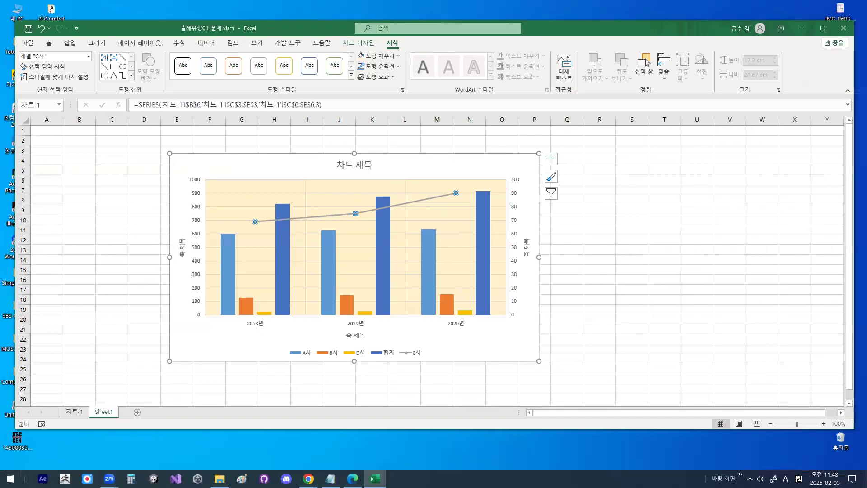
# - Switch to the Notepad notes and insert blank lines above the 보조세로축(오른쪽축) line
pyautogui.hotkey('alt', 'Tab')
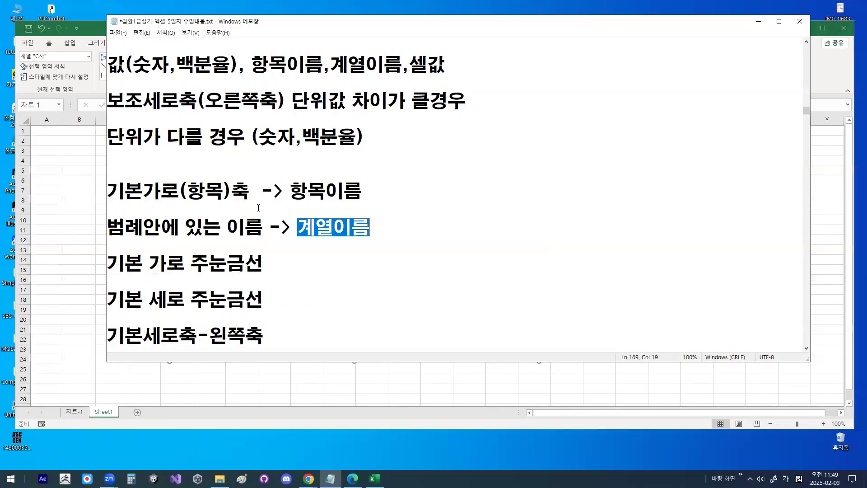
pyautogui.scroll(2, 259, 208)
pyautogui.click(206, 131)
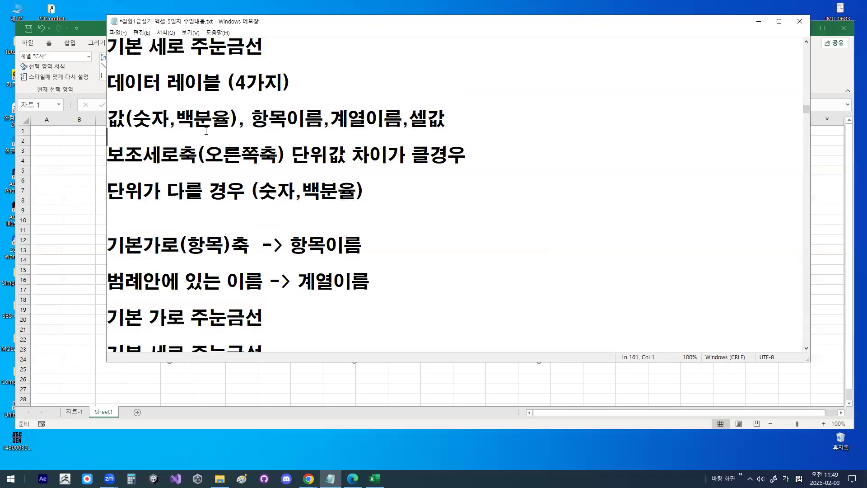
pyautogui.press('Return')
pyautogui.press('Return')
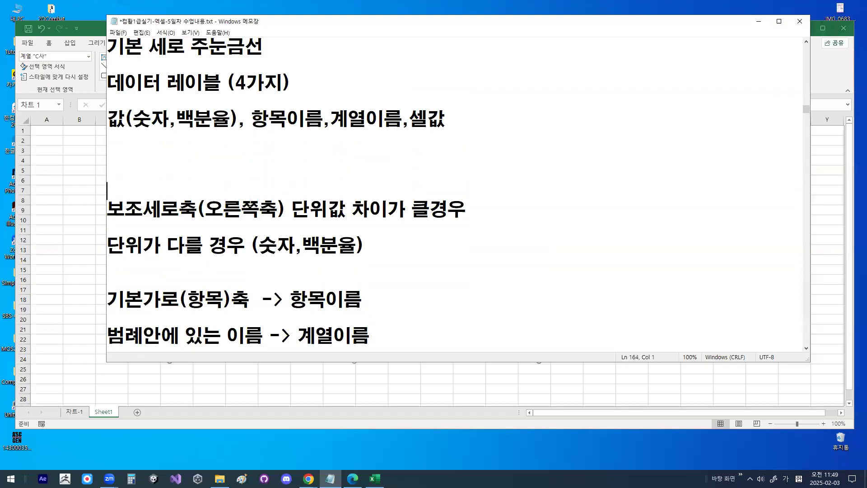
# - Move 단위값 차이가 클경우 onto its own line below 보조세로축(오른쪽축)
pyautogui.press('Down')
pyautogui.press('Down')
pyautogui.press('Right')
pyautogui.press('Right')
pyautogui.press('Right')
pyautogui.press('Right')
pyautogui.press('Right')
pyautogui.press('Right')
pyautogui.press('Right')
pyautogui.press('Right')
pyautogui.press('Right')
pyautogui.press('Right')
pyautogui.press('Right')
pyautogui.press('Right')
pyautogui.press('Return')
pyautogui.press('Return')
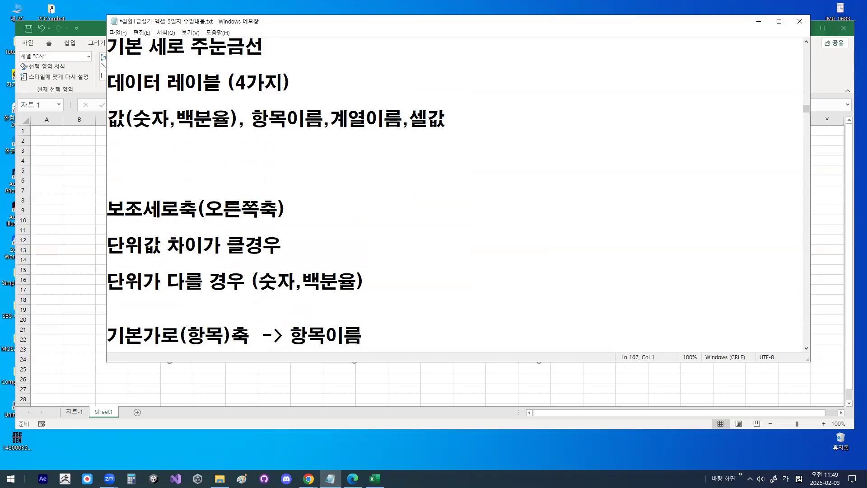
# - Number the two cases under 보조세로축(오른쪽축) by prefixing 단위값 차이가 클경우 with 1) and 단위가 다를 경우 with 2)
pyautogui.write('1')
pyautogui.write('-')
pyautogui.press('BackSpace')
pyautogui.write(')')
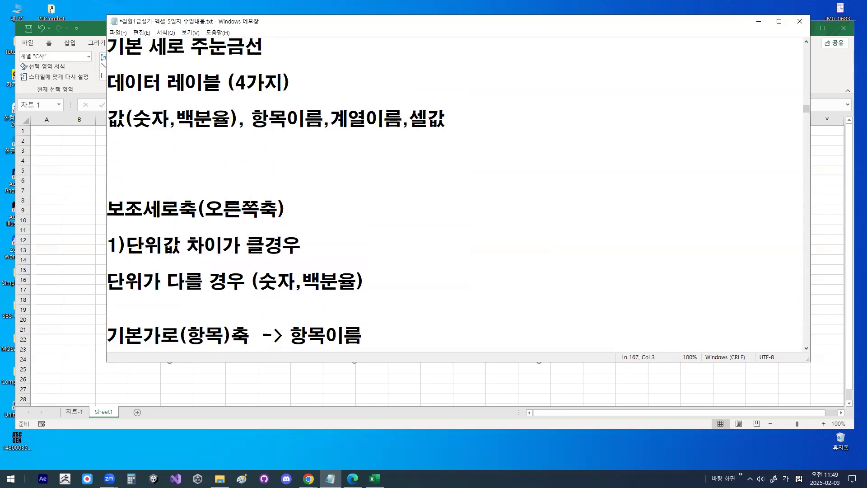
pyautogui.press('Down')
pyautogui.press('Down')
pyautogui.write('2)')
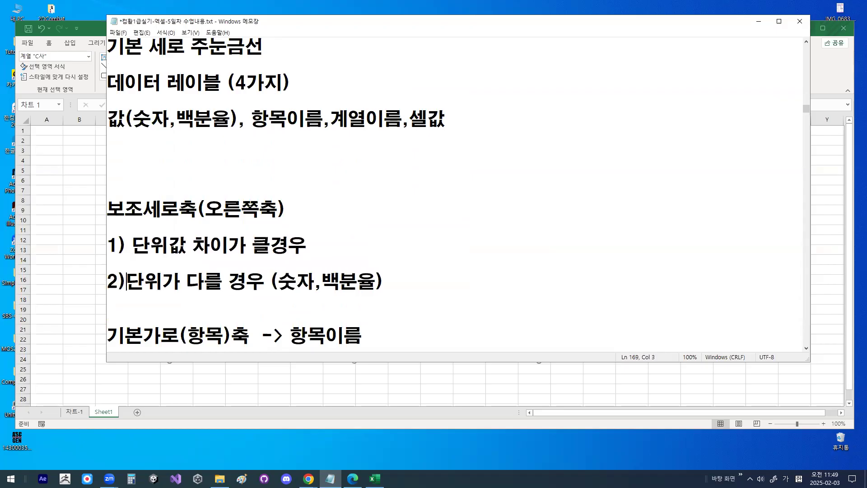
# - Insert blank lines below the 2) 단위가 다를 경우 (숫자,백분율) line and minimize the notes
pyautogui.press('Down')
pyautogui.press('Return')
pyautogui.press('Return')
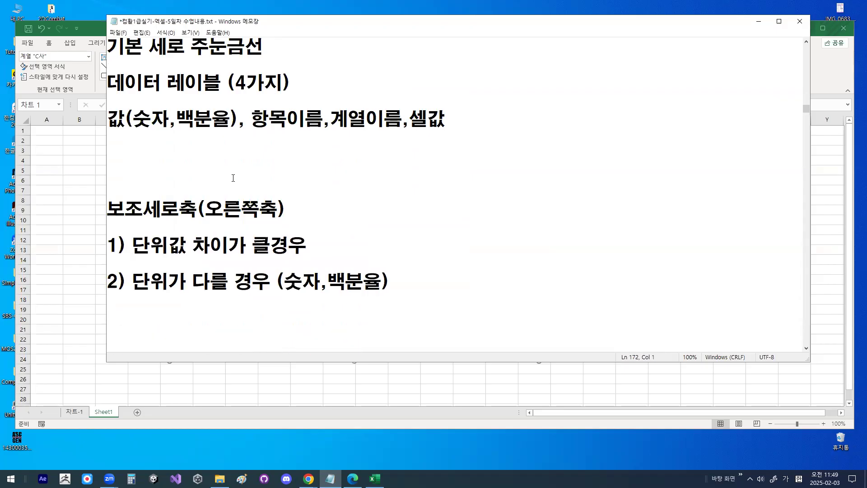
pyautogui.scroll(-1, 274, 193)
pyautogui.moveTo(138, 204); pyautogui.dragTo(291, 204)
pyautogui.press('Escape')
pyautogui.click(759, 22)
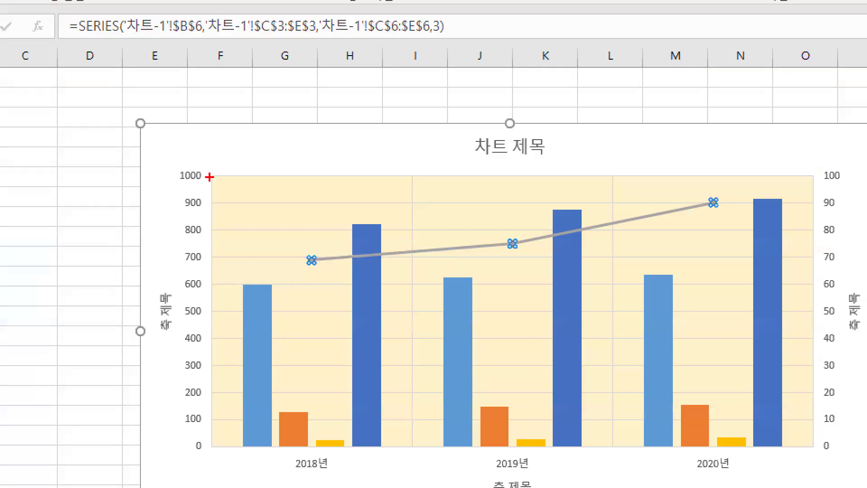
# - Zoom into the chart to underline the primary axis value 1000 and circle the secondary axis value 100, clearing each mark
pyautogui.moveTo(203, 181); pyautogui.dragTo(201, 180)
pyautogui.press('Escape')
pyautogui.hotkey('ctrl', '1')
pyautogui.click(189, 182)
pyautogui.press('Escape')
pyautogui.hotkey('ctrl', '1')
pyautogui.moveTo(841, 180); pyautogui.dragTo(844, 182)
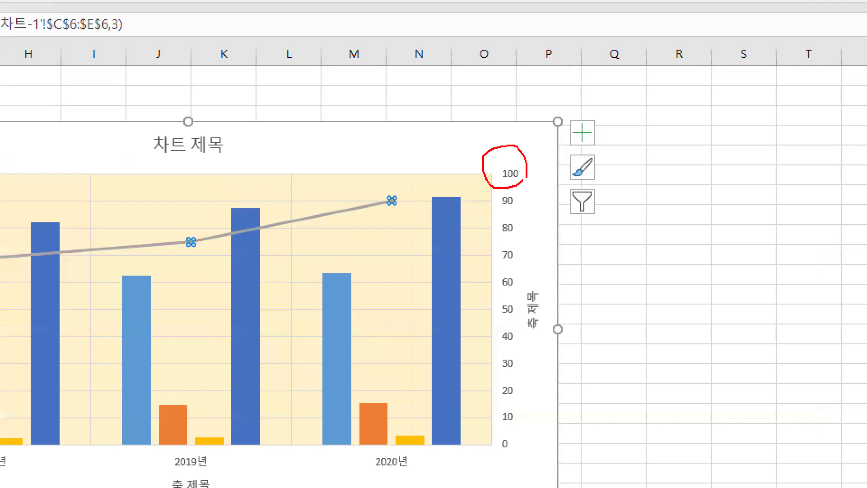
pyautogui.press('Escape')
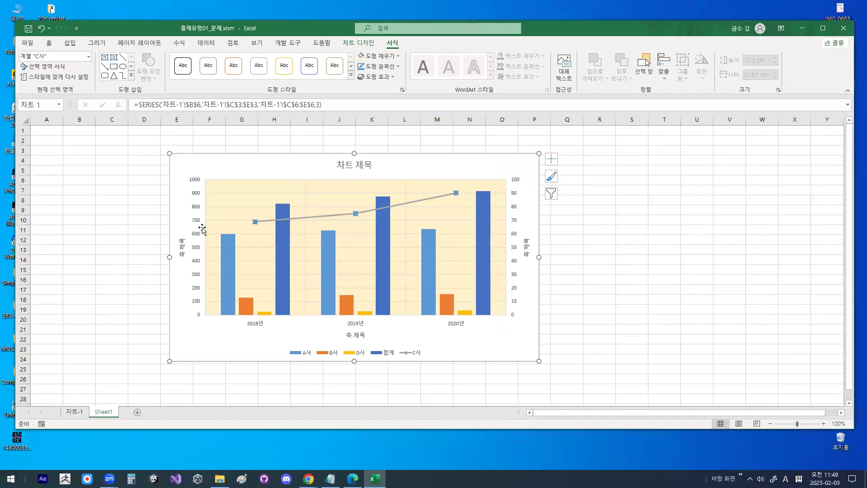
# - Trace the primary vertical axis and chart baseline in red, and circle the C사 line, the axis value 100 and the 2018년 B사 column
pyautogui.hotkey('ctrl', '1')
pyautogui.moveTo(208, 135)
pyautogui.mouseDown()
pyautogui.moveTo(208, 382)
pyautogui.moveTo(240, 393)
pyautogui.mouseUp()
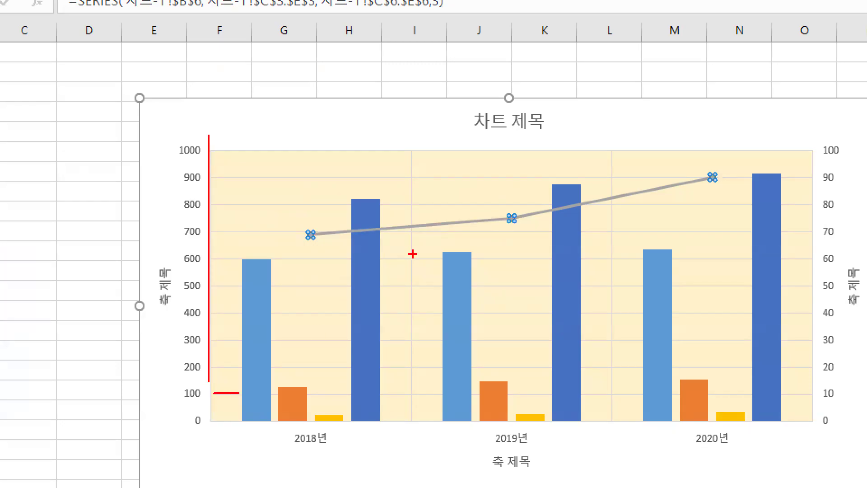
pyautogui.moveTo(452, 219)
pyautogui.mouseDown()
pyautogui.moveTo(417, 237)
pyautogui.moveTo(399, 212)
pyautogui.moveTo(441, 202)
pyautogui.moveTo(448, 232)
pyautogui.mouseUp()
pyautogui.moveTo(229, 418); pyautogui.dragTo(641, 413)
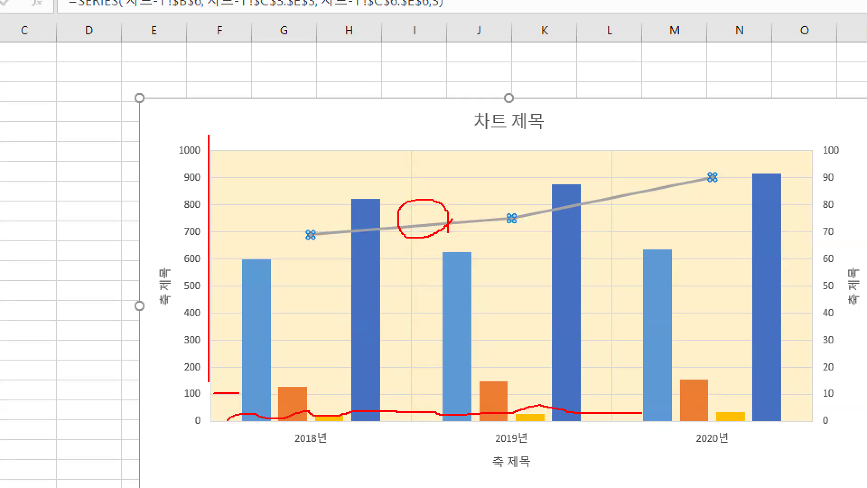
pyautogui.moveTo(217, 405); pyautogui.dragTo(205, 384)
pyautogui.moveTo(294, 422)
pyautogui.mouseDown()
pyautogui.moveTo(289, 437)
pyautogui.moveTo(316, 416)
pyautogui.mouseUp()
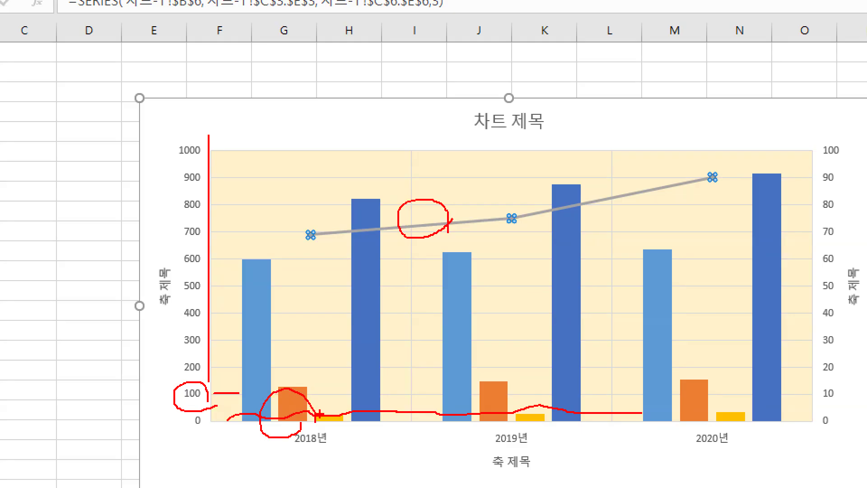
# - Draw an arrow from the 2018년 D사 column up to the C사 line, circle primary axis values 100 and 1000, and clear the marks
pyautogui.moveTo(319, 414)
pyautogui.mouseDown()
pyautogui.moveTo(420, 190)
pyautogui.moveTo(393, 209)
pyautogui.moveTo(443, 219)
pyautogui.mouseUp()
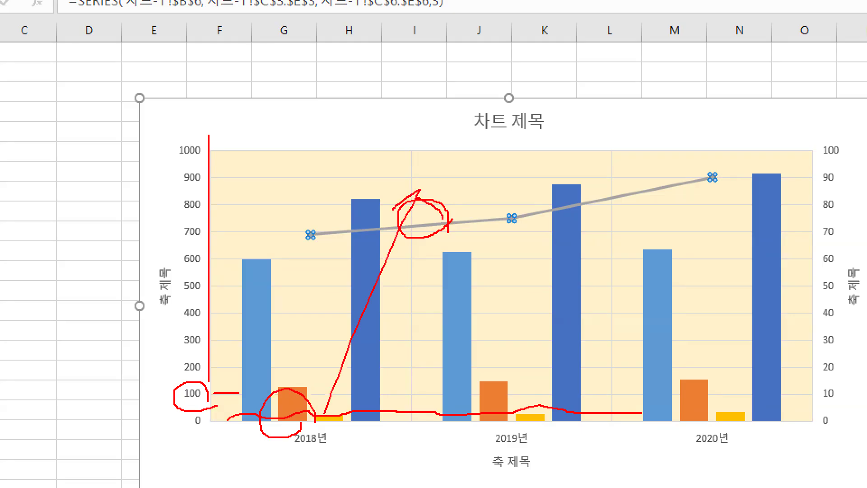
pyautogui.moveTo(249, 154)
pyautogui.mouseDown()
pyautogui.moveTo(142, 185)
pyautogui.moveTo(240, 260)
pyautogui.mouseUp()
pyautogui.moveTo(212, 397); pyautogui.dragTo(203, 384)
pyautogui.moveTo(195, 136)
pyautogui.mouseDown()
pyautogui.moveTo(198, 165)
pyautogui.moveTo(204, 151)
pyautogui.mouseUp()
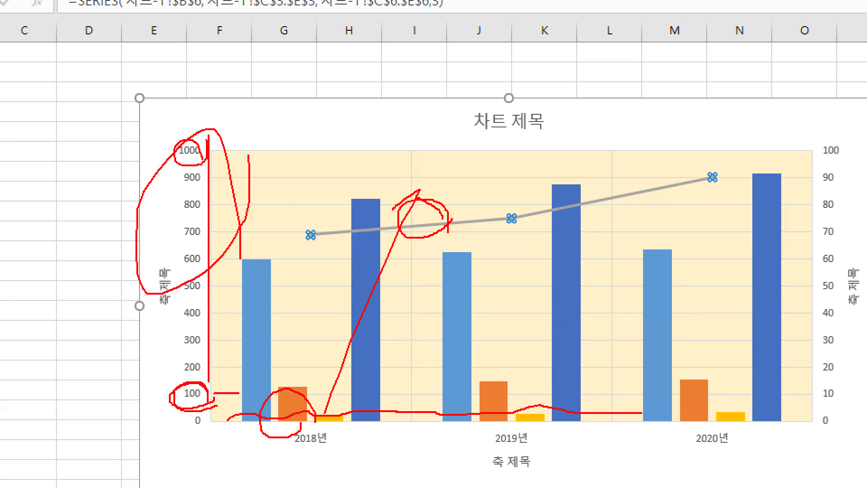
pyautogui.press('Escape')
# - Circle the secondary vertical axis, draw an upward arrow to the C사 line, and clear the marks
pyautogui.hotkey('ctrl', '1')
pyautogui.moveTo(550, 208)
pyautogui.mouseDown()
pyautogui.moveTo(489, 178)
pyautogui.moveTo(546, 215)
pyautogui.mouseUp()
pyautogui.moveTo(271, 449)
pyautogui.mouseDown()
pyautogui.moveTo(267, 203)
pyautogui.moveTo(251, 224)
pyautogui.moveTo(290, 218)
pyautogui.mouseUp()
pyautogui.moveTo(573, 399)
pyautogui.mouseDown()
pyautogui.moveTo(564, 404)
pyautogui.moveTo(586, 212)
pyautogui.moveTo(588, 423)
pyautogui.mouseUp()
pyautogui.press('Escape')
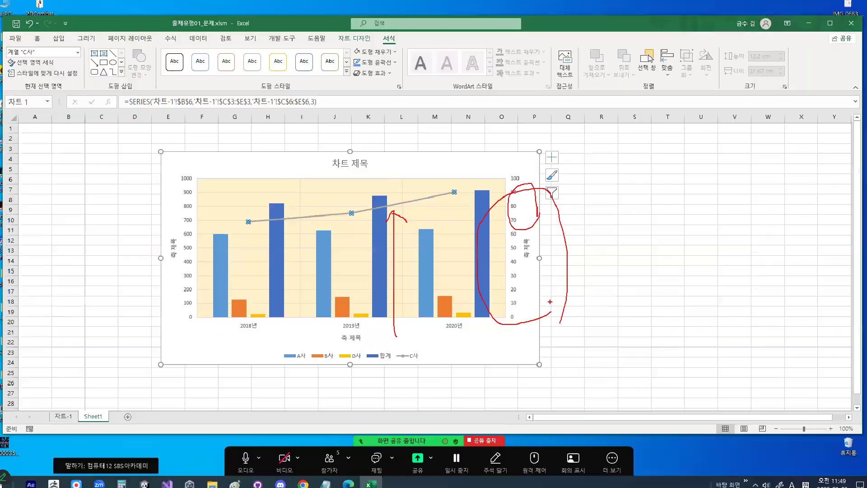
# - Underline the chart's horizontal baseline from 2018년 to 2019년 in red and clear the mark
pyautogui.hotkey('ctrl', '1')
pyautogui.moveTo(224, 315); pyautogui.dragTo(357, 315)
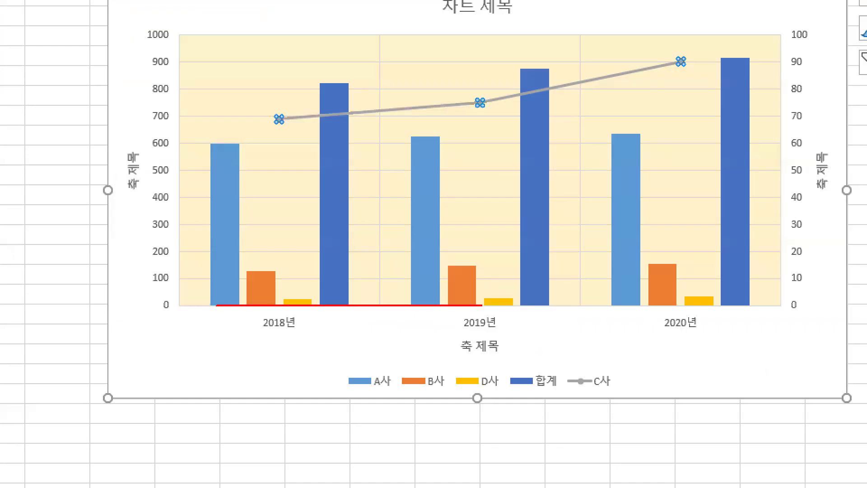
pyautogui.press('Escape')
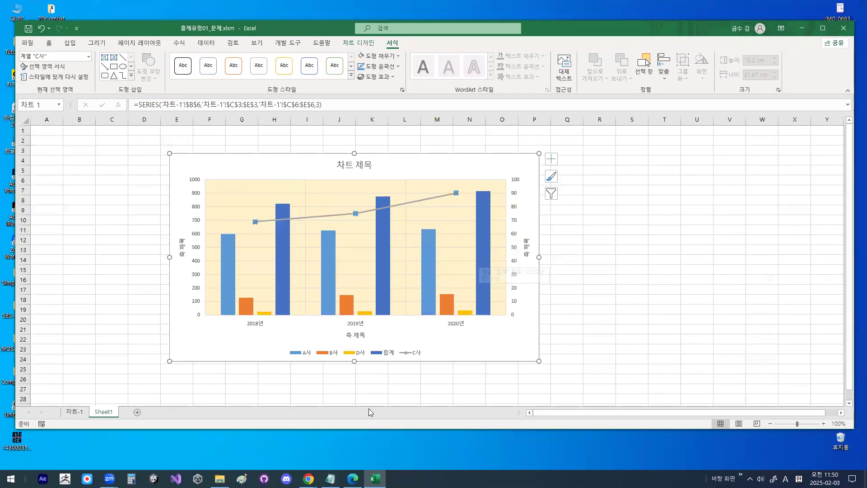
# - Switch to the Notepad notes, highlight 단위가 다를 경우 (숫자,백분율), and return to the Excel chart
pyautogui.hotkey('alt', 'Tab')
pyautogui.moveTo(133, 227); pyautogui.dragTo(404, 236)
pyautogui.click(759, 21)
# - Circle 800 and 1000 on the primary axis with an X above, circle 70 on the secondary axis, and clear the marks
pyautogui.hotkey('ctrl', '1')
pyautogui.click(193, 217)
pyautogui.moveTo(212, 203)
pyautogui.mouseDown()
pyautogui.moveTo(176, 202)
pyautogui.moveTo(217, 189)
pyautogui.mouseUp()
pyautogui.moveTo(209, 155)
pyautogui.mouseDown()
pyautogui.moveTo(212, 130)
pyautogui.moveTo(216, 144)
pyautogui.mouseUp()
pyautogui.moveTo(281, 81); pyautogui.dragTo(251, 121)
pyautogui.moveTo(256, 88); pyautogui.dragTo(281, 118)
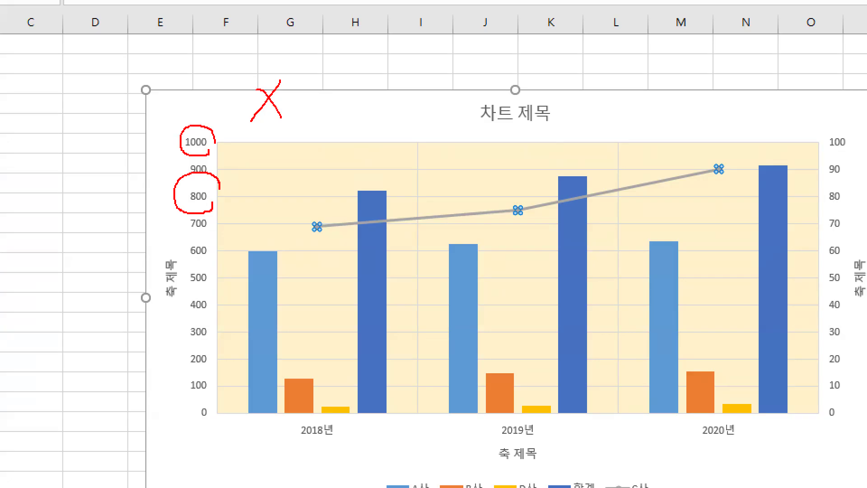
pyautogui.moveTo(855, 225)
pyautogui.mouseDown()
pyautogui.moveTo(810, 229)
pyautogui.moveTo(852, 224)
pyautogui.mouseUp()
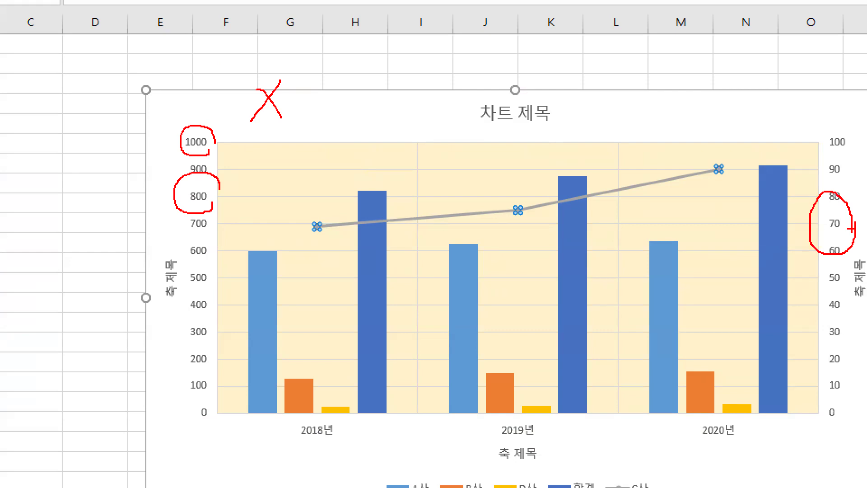
pyautogui.press('Escape')
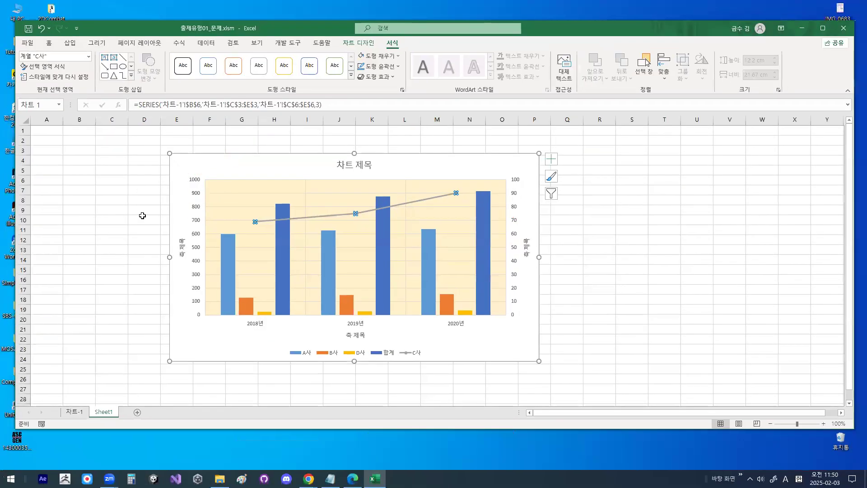
# - Highlight 보조세로축 in the Notepad notes and switch back to Excel
pyautogui.hotkey('alt', 'Tab')
pyautogui.moveTo(108, 154); pyautogui.dragTo(192, 152)
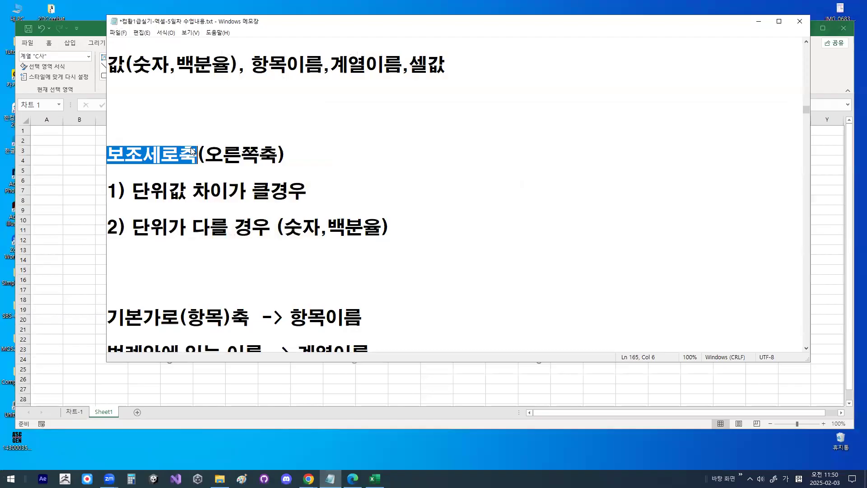
pyautogui.hotkey('alt', 'Tab')
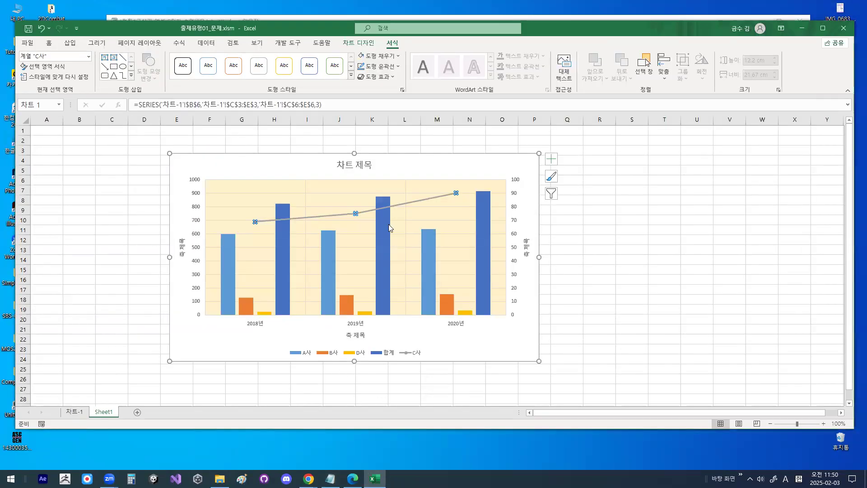
# - Draw red marks around the secondary vertical axis, including a circle over its upper values, and clear them
pyautogui.hotkey('ctrl', '1')
pyautogui.click(567, 285)
pyautogui.moveTo(563, 309); pyautogui.dragTo(543, 446)
pyautogui.press('Escape')
pyautogui.hotkey('ctrl', '1')
pyautogui.moveTo(528, 205); pyautogui.dragTo(543, 189)
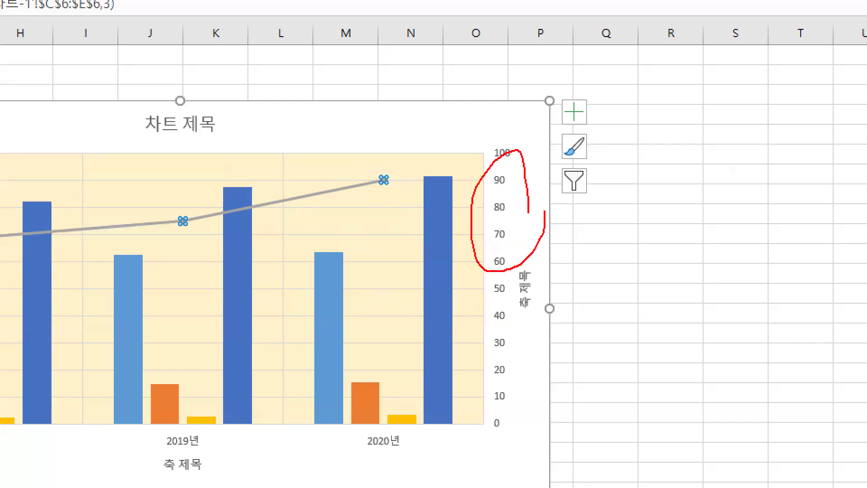
pyautogui.press('Escape')
# - Circle the secondary vertical axis title 축 제목 in red and clear the mark
pyautogui.hotkey('ctrl', '1')
pyautogui.click(539, 251)
pyautogui.moveTo(541, 250)
pyautogui.mouseDown()
pyautogui.moveTo(512, 268)
pyautogui.moveTo(522, 211)
pyautogui.moveTo(538, 234)
pyautogui.mouseUp()
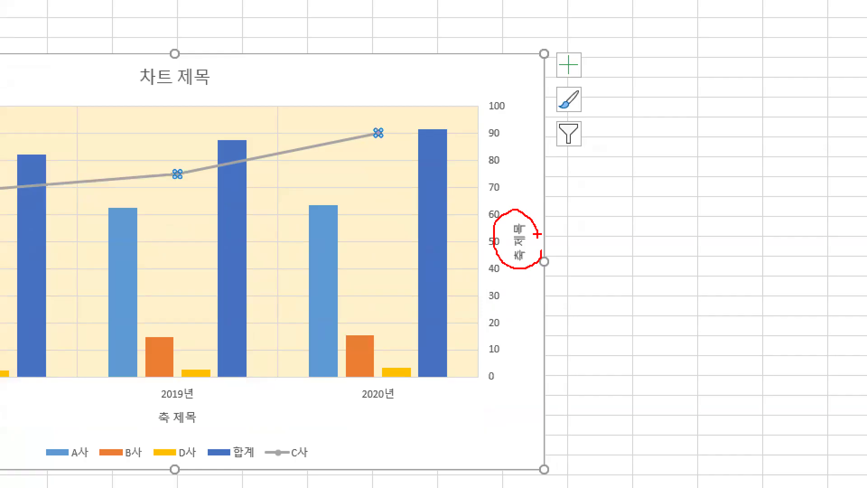
pyautogui.press('Escape')
# - Add a data label to only the 2018년 column of the 합계 series and deselect the chart
pyautogui.click(284, 243)
pyautogui.click(284, 243)
pyautogui.rightClick(283, 242)
pyautogui.click(318, 313)
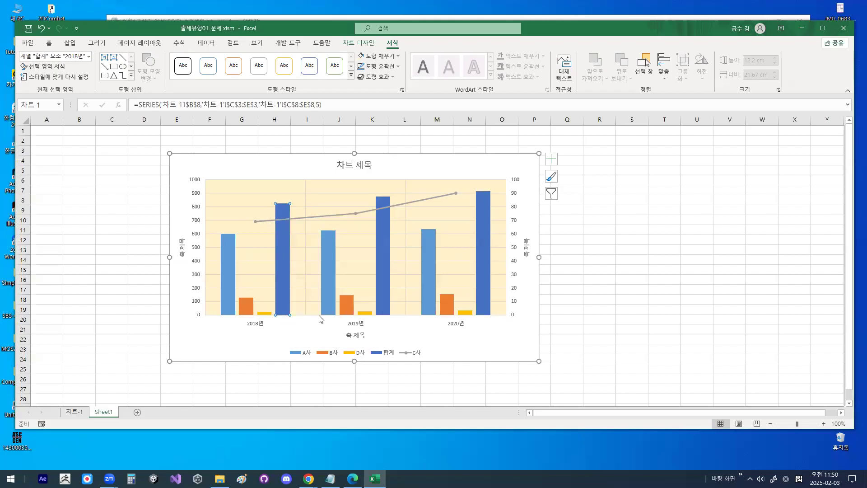
pyautogui.click(481, 398)
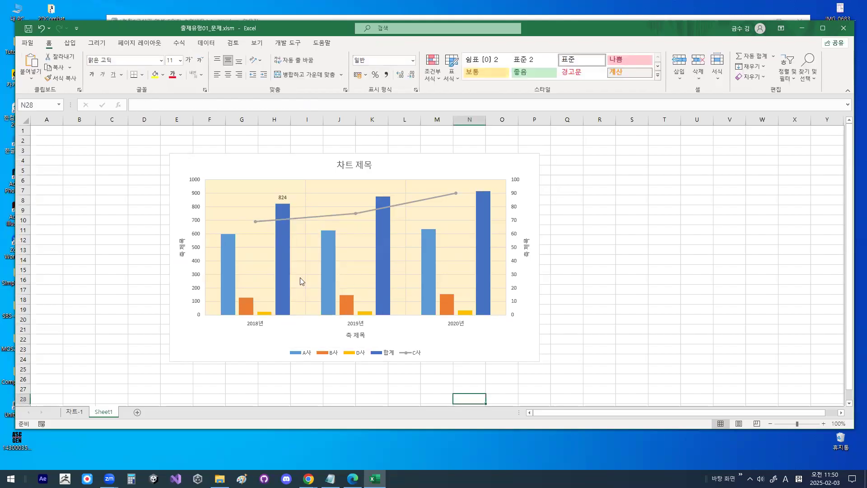
# - Trace the horizontal gridlines at 100, 200, 300 and 400 with red lines and clear them
pyautogui.hotkey('ctrl', '1')
pyautogui.click(235, 304)
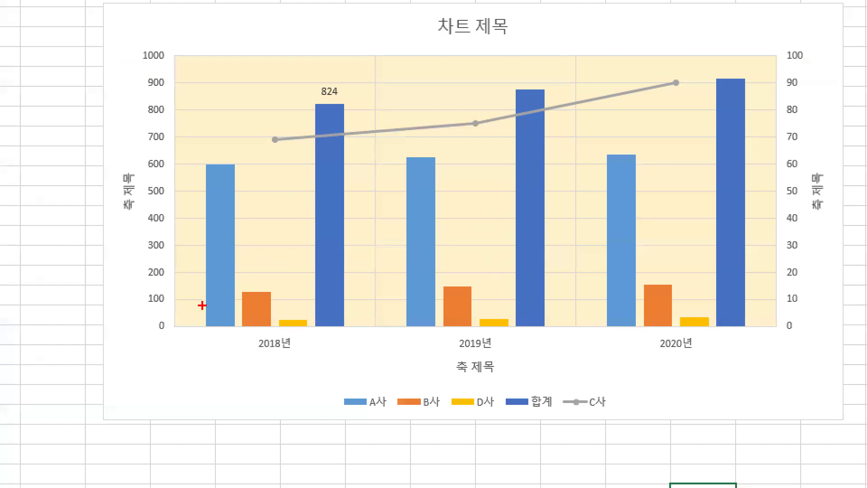
pyautogui.moveTo(177, 298); pyautogui.dragTo(403, 298)
pyautogui.moveTo(181, 271); pyautogui.dragTo(340, 271)
pyautogui.moveTo(178, 247); pyautogui.dragTo(353, 246)
pyautogui.moveTo(180, 218); pyautogui.dragTo(357, 219)
pyautogui.press('Escape')
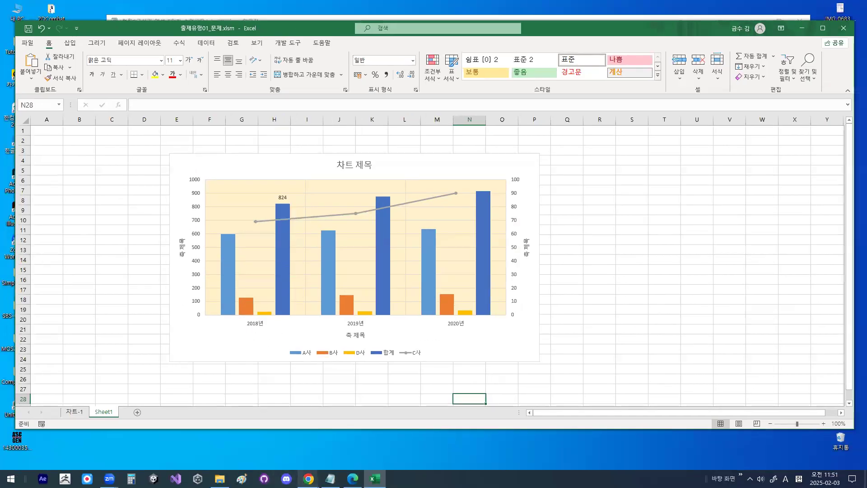
# - Switch to the Notepad notes and insert a blank line above 기본 가로 주눈금선
pyautogui.click(330, 479)
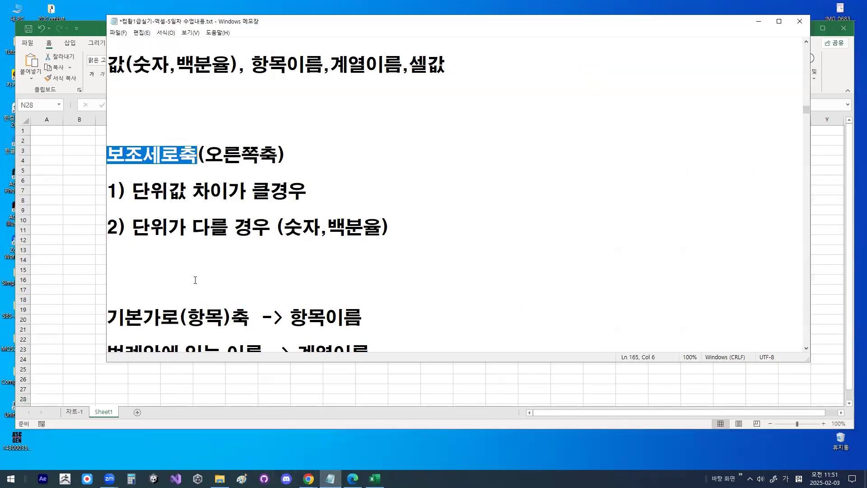
pyautogui.scroll(-2, 191, 265)
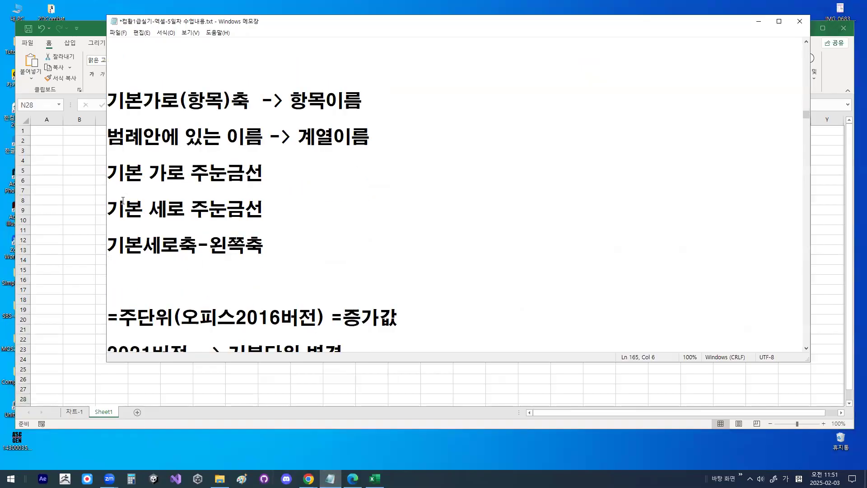
pyautogui.moveTo(112, 173); pyautogui.dragTo(267, 177)
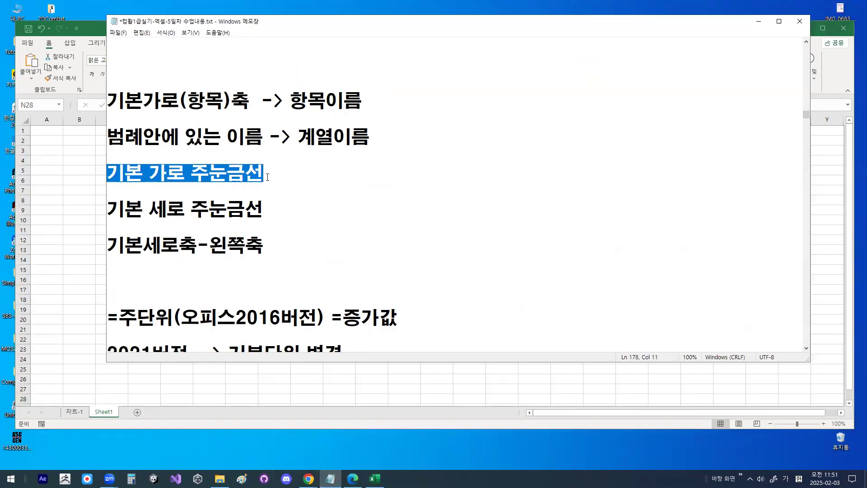
pyautogui.click(279, 166)
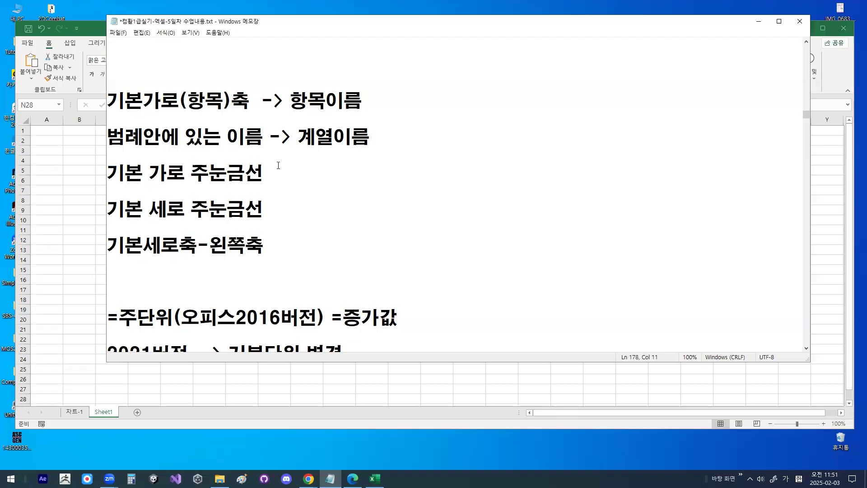
pyautogui.press('Home')
pyautogui.press('Return')
# - Insert blank lines below the 기본세로축-왼쪽축 line
pyautogui.press('Down')
pyautogui.press('Down')
pyautogui.press('Down')
pyautogui.press('Down')
pyautogui.press('Down')
pyautogui.press('Down')
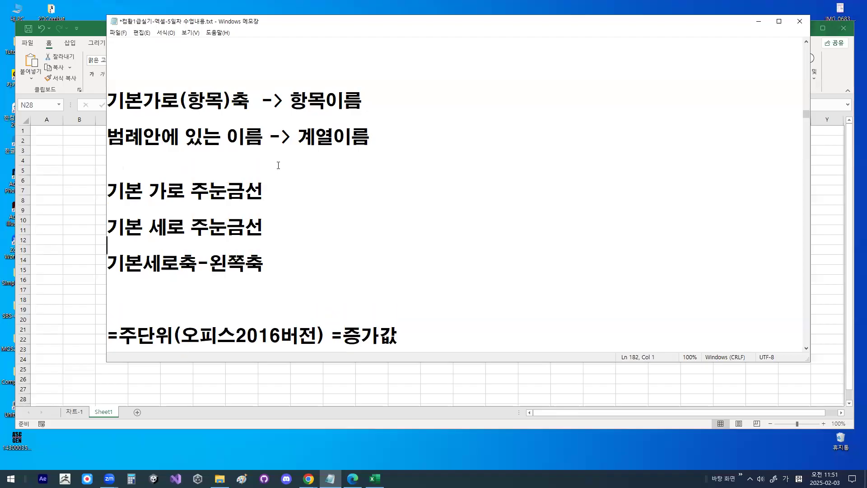
pyautogui.press('Return')
pyautogui.press('Return')
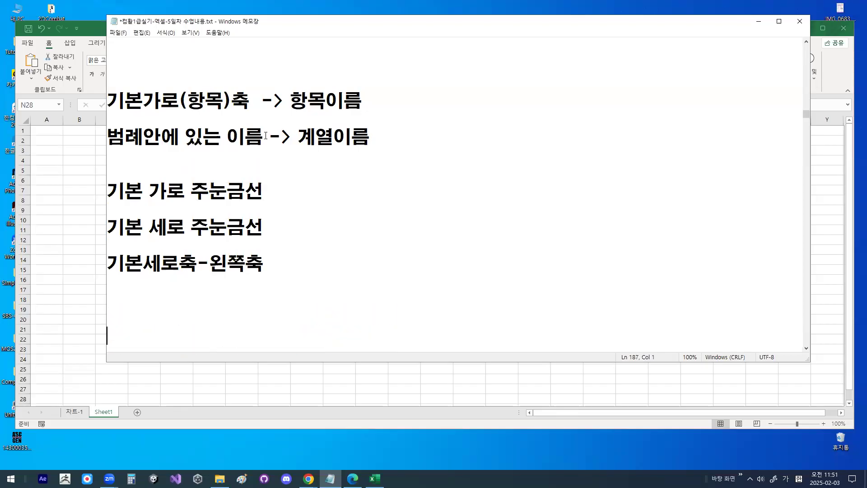
# - Highlight 기본 세로 주눈금선 in the notes, then circle the two vertical gridlines on the Excel chart and clear the circles
pyautogui.moveTo(118, 228); pyautogui.dragTo(265, 233)
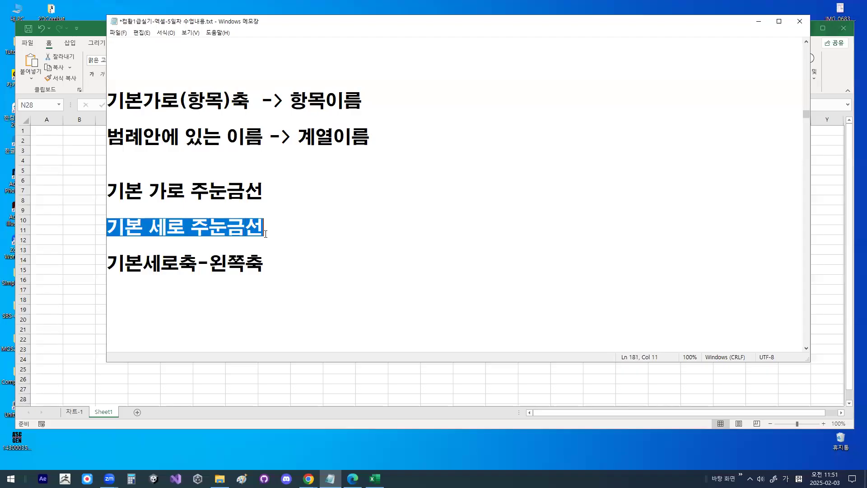
pyautogui.click(753, 26)
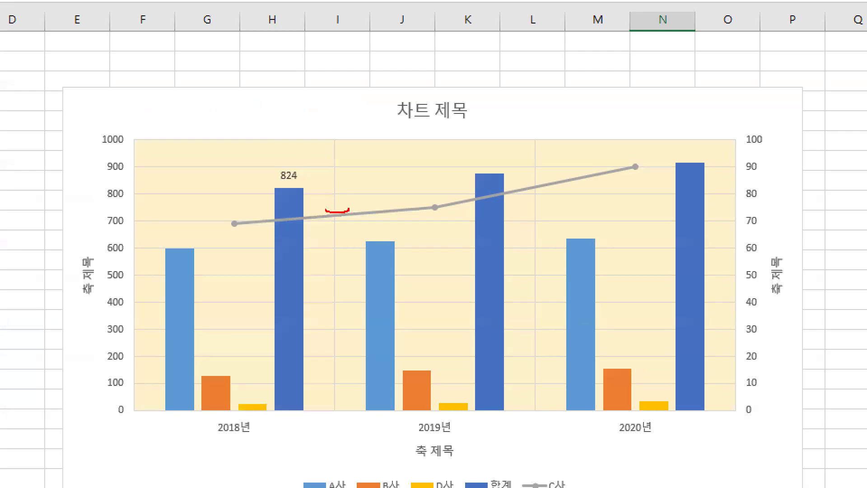
pyautogui.moveTo(326, 210); pyautogui.dragTo(346, 197)
pyautogui.moveTo(550, 208)
pyautogui.mouseDown()
pyautogui.moveTo(534, 177)
pyautogui.moveTo(557, 203)
pyautogui.mouseUp()
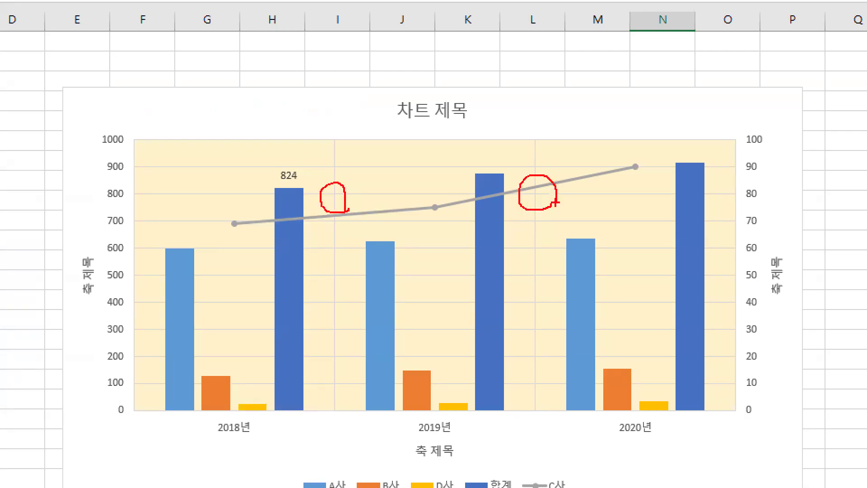
pyautogui.press('Escape')
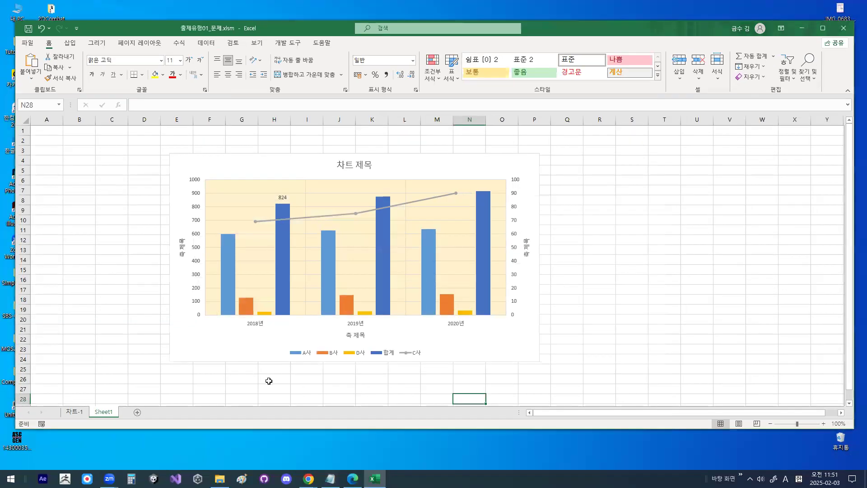
# - Switch to the Notepad notes and insert a blank line above the 데이터 레이블 (4가지) heading under 차트 구성요소
pyautogui.hotkey('alt', 'Tab')
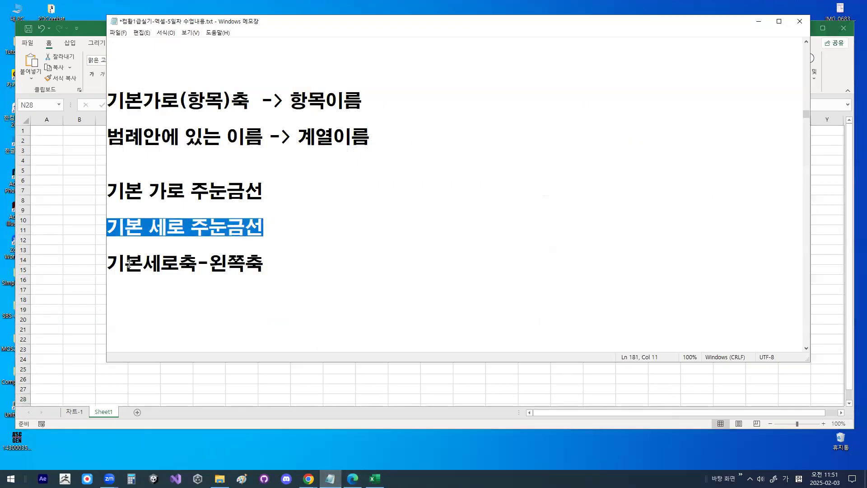
pyautogui.scroll(2, 378, 187)
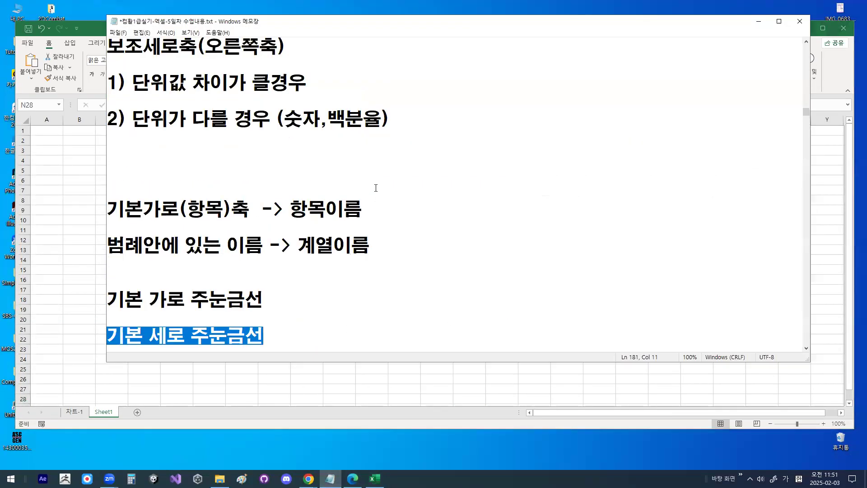
pyautogui.scroll(-3, 375, 188)
pyautogui.scroll(3, 374, 187)
pyautogui.scroll(3, 371, 186)
pyautogui.click(109, 190)
pyautogui.press('Return')
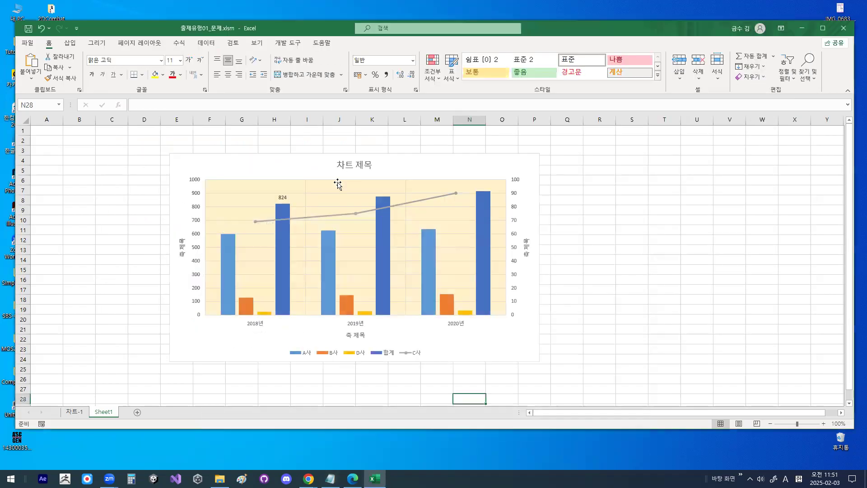
# - Return to the Excel chart, circle the 824 data label and check-mark its 2018년 합계 bar in red, and clear the marks
pyautogui.click(759, 22)
pyautogui.hotkey('ctrl', '1')
pyautogui.moveTo(297, 195)
pyautogui.mouseDown()
pyautogui.moveTo(254, 196)
pyautogui.moveTo(297, 198)
pyautogui.mouseUp()
pyautogui.moveTo(271, 266); pyautogui.dragTo(289, 249)
pyautogui.moveTo(292, 195)
pyautogui.mouseDown()
pyautogui.moveTo(276, 201)
pyautogui.moveTo(282, 194)
pyautogui.mouseUp()
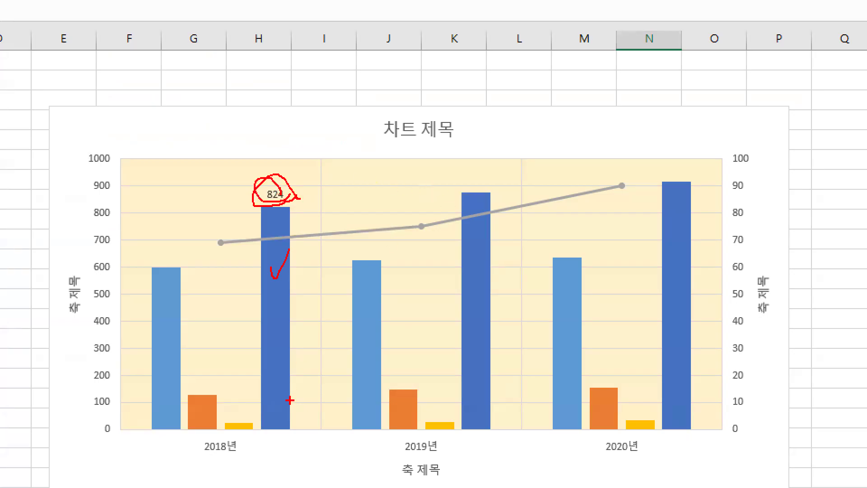
pyautogui.press('Escape')
# - Circle the 2018년 category name and the B사 legend entry on the chart, and clear the circles
pyautogui.hotkey('ctrl', '1')
pyautogui.moveTo(271, 333)
pyautogui.mouseDown()
pyautogui.moveTo(246, 333)
pyautogui.moveTo(271, 326)
pyautogui.mouseUp()
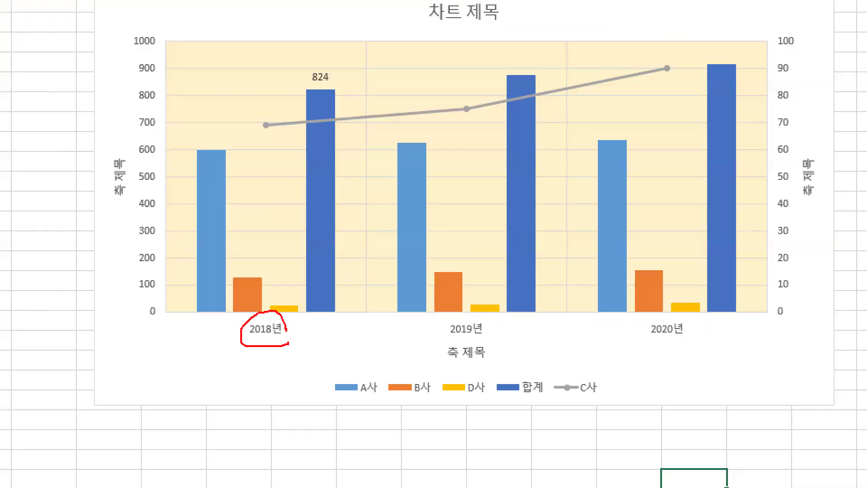
pyautogui.moveTo(456, 368)
pyautogui.mouseDown()
pyautogui.moveTo(470, 398)
pyautogui.moveTo(453, 364)
pyautogui.mouseUp()
pyautogui.press('Escape')
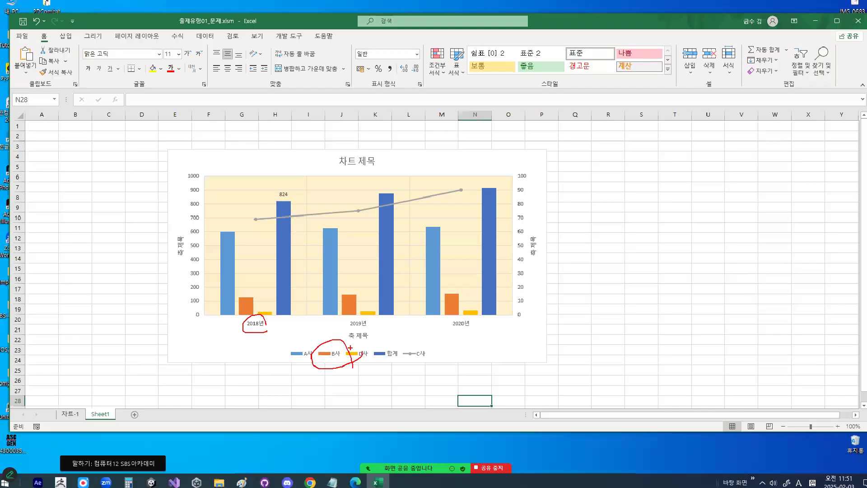
# - Add the series name (계열 이름) to the data label of the 2018년 합계 bar
pyautogui.click(283, 197)
pyautogui.click(283, 198)
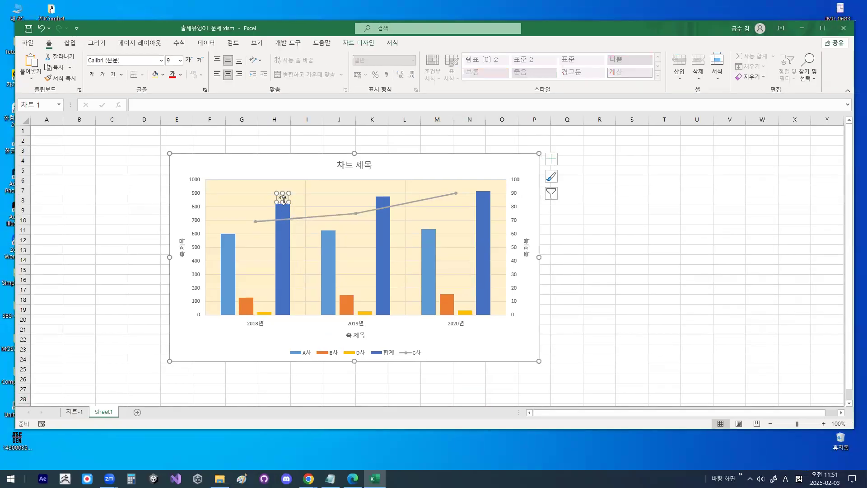
pyautogui.doubleClick(283, 199)
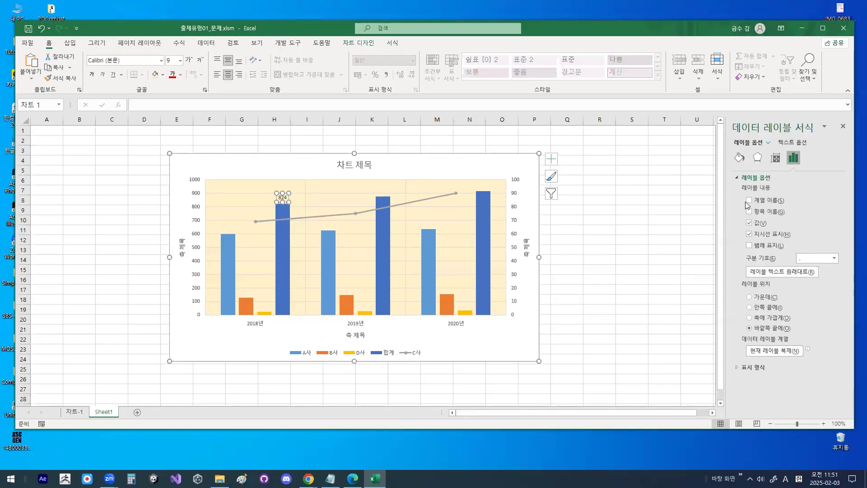
pyautogui.click(753, 201)
pyautogui.click(842, 127)
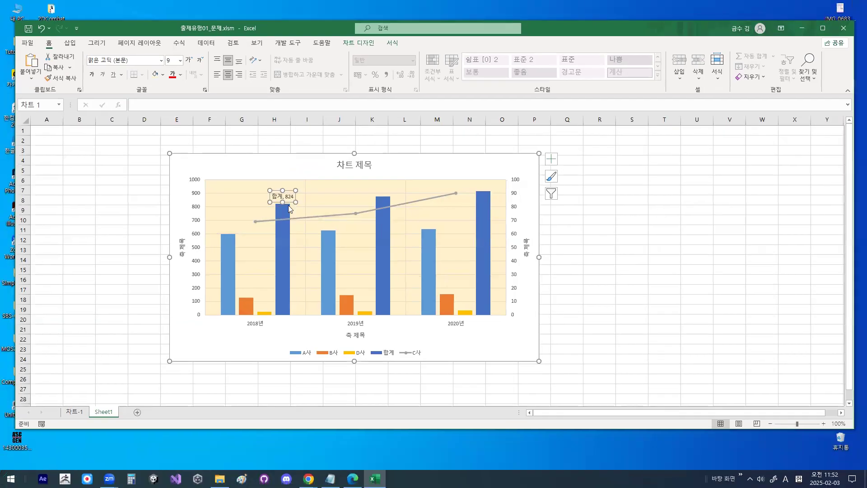
# - Show the category name (항목 이름) instead of the series name in the 2018년 합계 data label
pyautogui.doubleClick(282, 198)
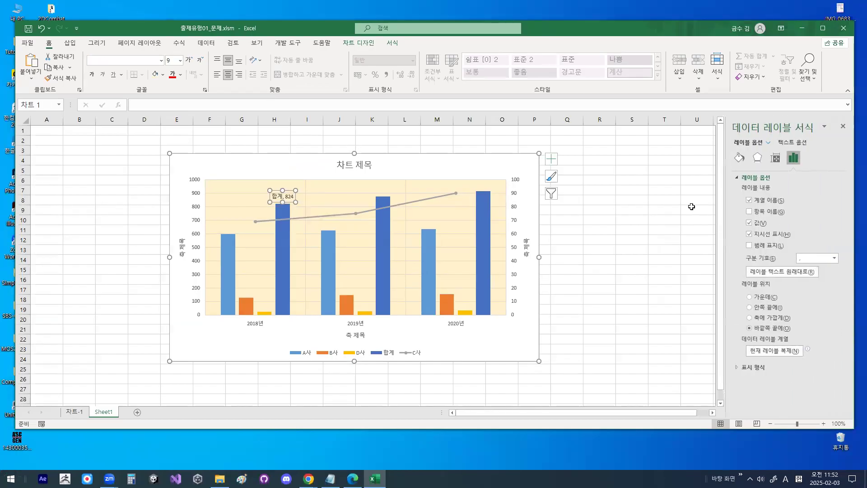
pyautogui.click(749, 211)
pyautogui.click(749, 200)
pyautogui.click(843, 126)
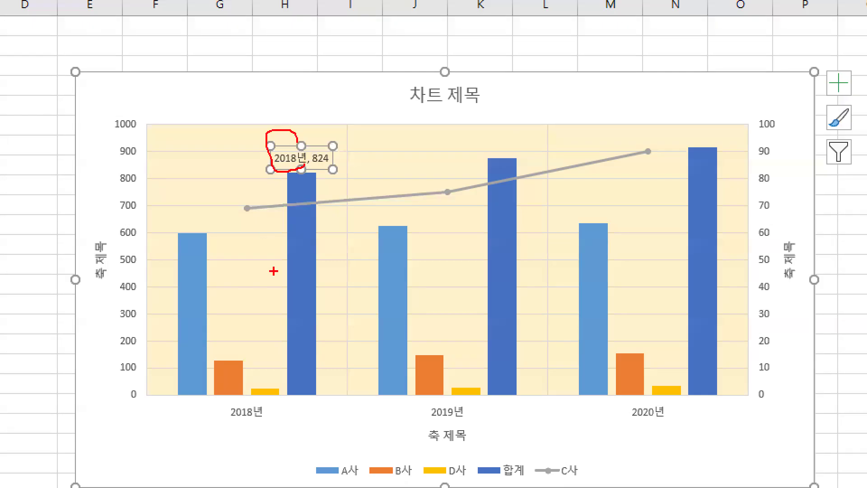
# - Circle the 2018년 category on the horizontal axis and mark the data label above the 2018년 합계 bar in red
pyautogui.moveTo(263, 426)
pyautogui.mouseDown()
pyautogui.moveTo(226, 390)
pyautogui.moveTo(264, 406)
pyautogui.mouseUp()
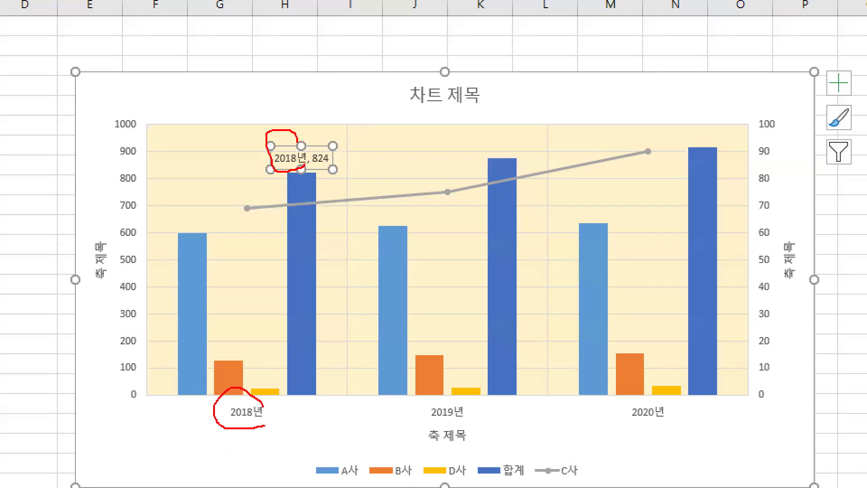
pyautogui.moveTo(327, 127)
pyautogui.mouseDown()
pyautogui.moveTo(344, 137)
pyautogui.moveTo(373, 105)
pyautogui.mouseUp()
pyautogui.moveTo(366, 188)
pyautogui.mouseDown()
pyautogui.moveTo(302, 215)
pyautogui.moveTo(346, 191)
pyautogui.mouseUp()
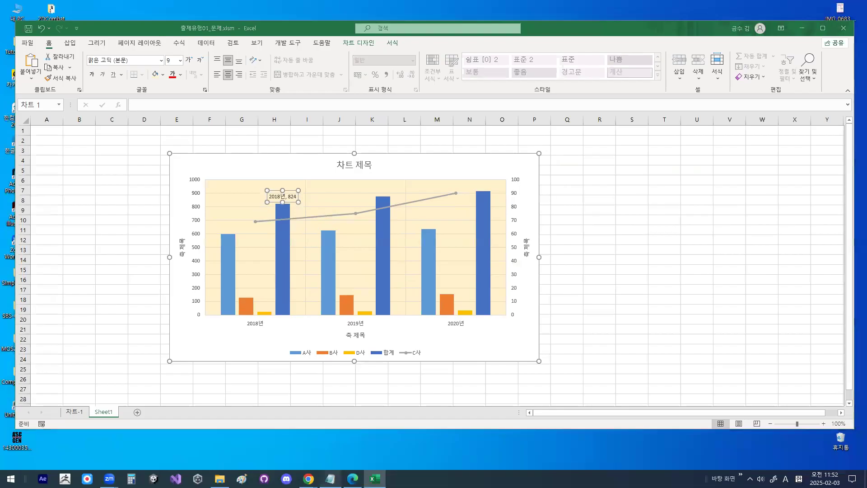
# - Switch to the Notepad notes, highlight and circle 셀값 in the data label content line, and clear the circle
pyautogui.click(332, 484)
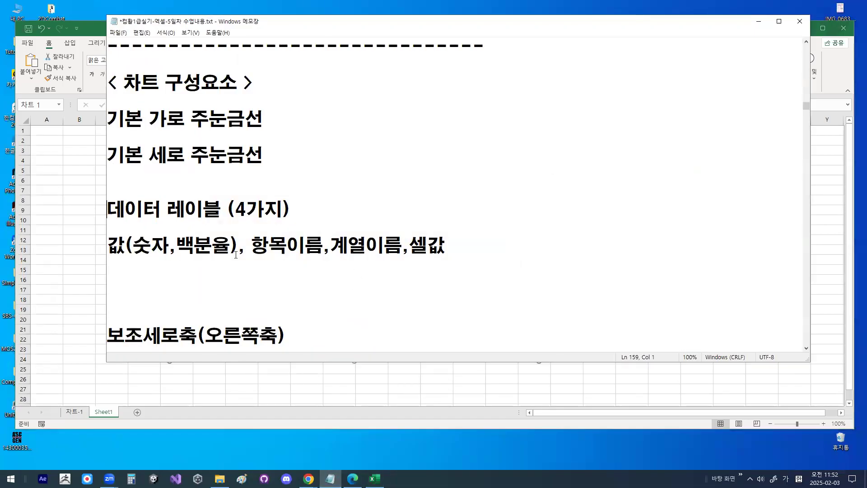
pyautogui.moveTo(110, 247)
pyautogui.mouseDown()
pyautogui.moveTo(452, 248)
pyautogui.moveTo(447, 297)
pyautogui.moveTo(491, 288)
pyautogui.mouseUp()
pyautogui.hotkey('ctrl', '1')
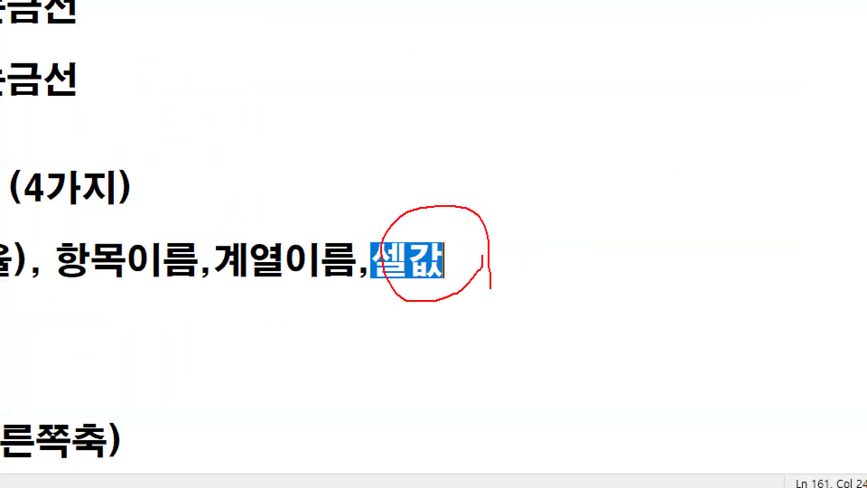
pyautogui.press('Escape')
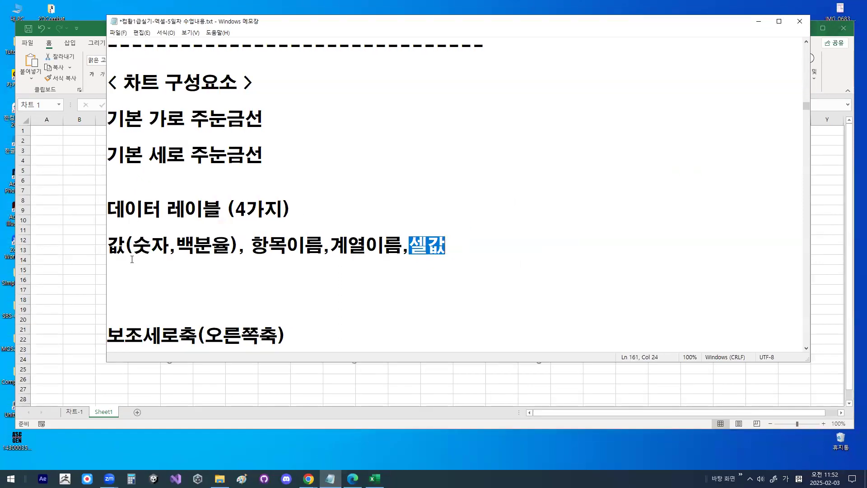
# - Underline the 값, 항목이름, 계열이름, 셀값 line and mark (4가지) in red, and clear the marks
pyautogui.hotkey('ctrl', '2')
pyautogui.moveTo(108, 255); pyautogui.dragTo(476, 254)
pyautogui.moveTo(222, 194); pyautogui.dragTo(257, 220)
pyautogui.press('Escape')
# - Append "+ 데이터 설명선" to the 데이터 레이블 (4가지) heading in the notes
pyautogui.click(348, 210)
pyautogui.write('+')
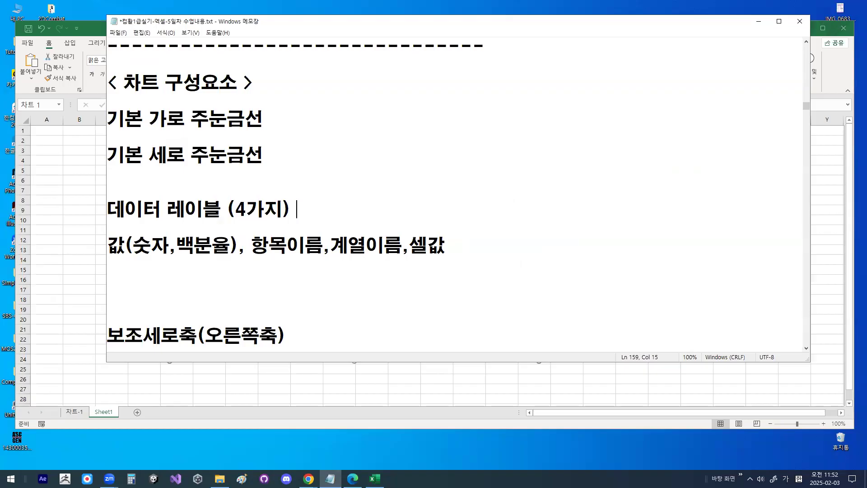
pyautogui.write(' 데이터 설명선')
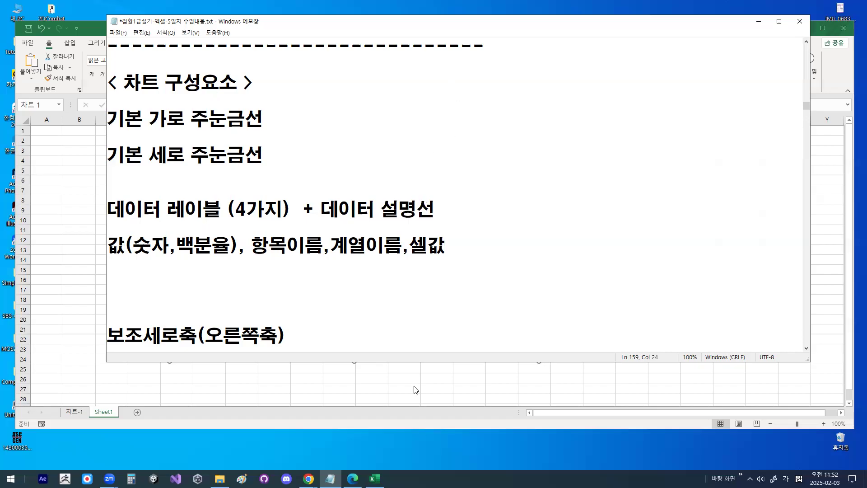
# - Switch back to Excel and delete the data label above the 2018년 합계 bar
pyautogui.hotkey('alt', 'Tab')
pyautogui.click(295, 200)
pyautogui.click(295, 195)
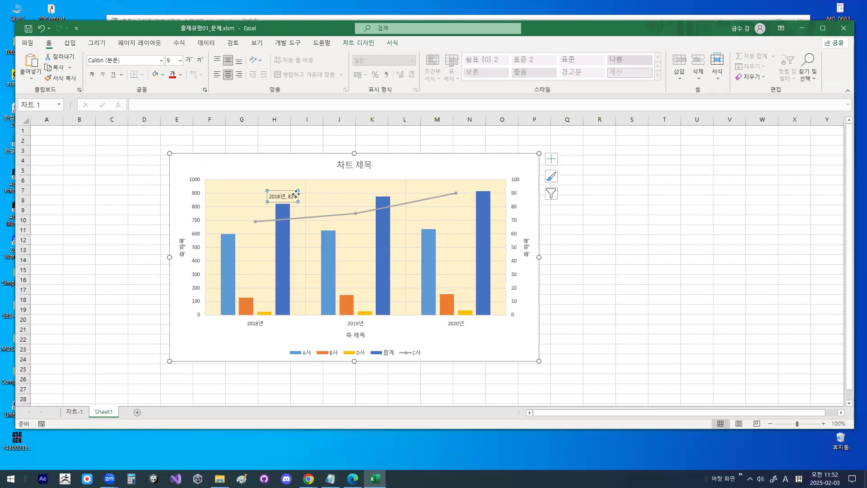
pyautogui.press('Delete')
pyautogui.doubleClick(284, 244)
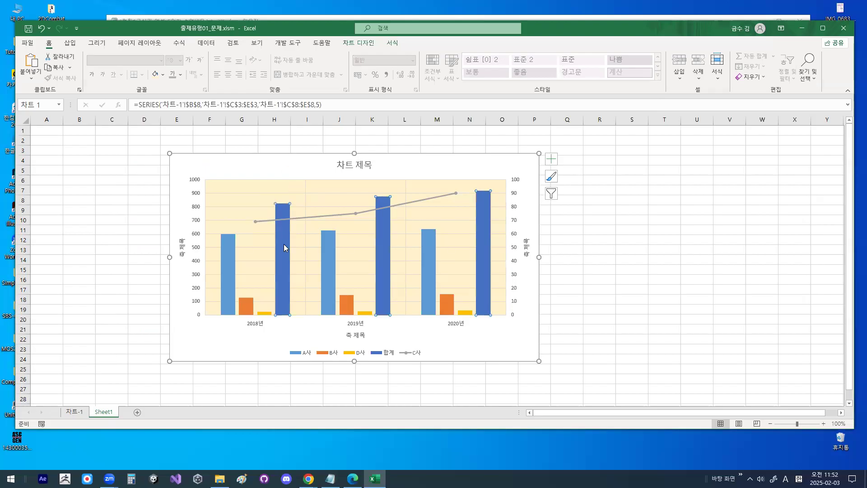
pyautogui.rightClick(284, 244)
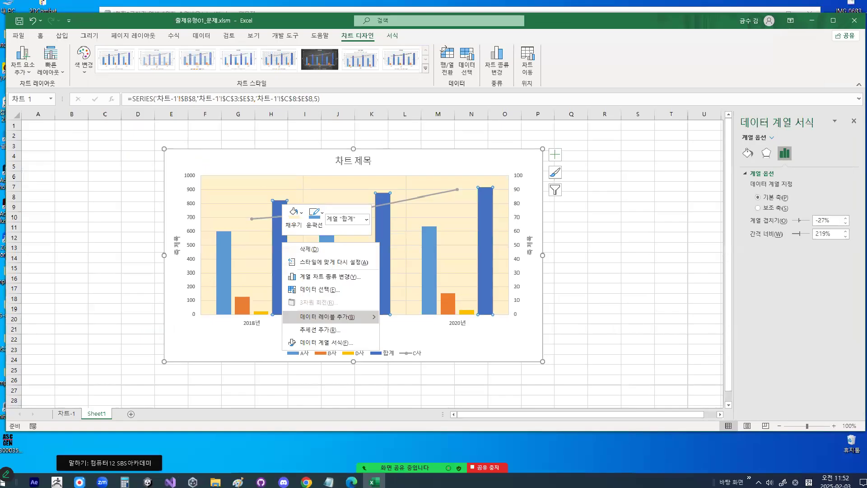
pyautogui.press('Escape')
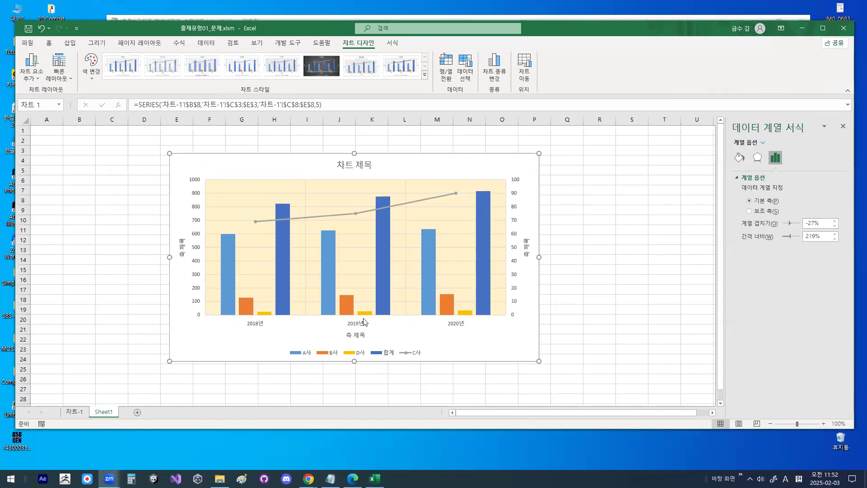
pyautogui.click(283, 213)
pyautogui.rightClick(283, 213)
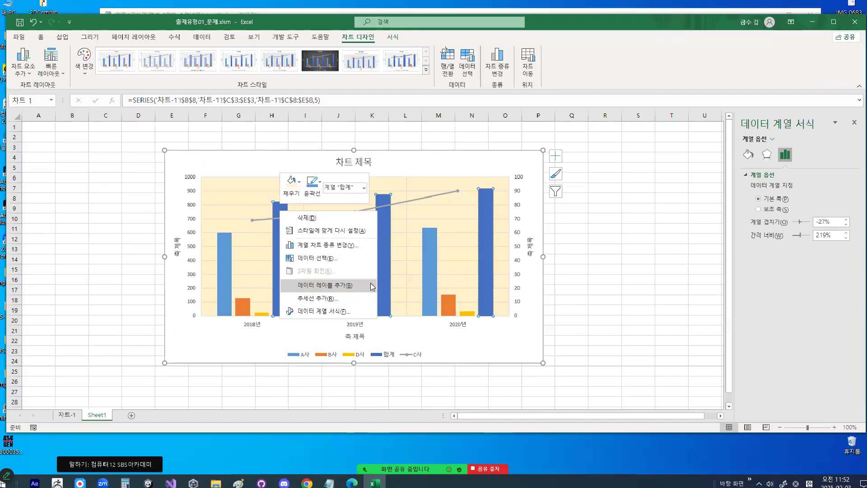
pyautogui.press('Escape')
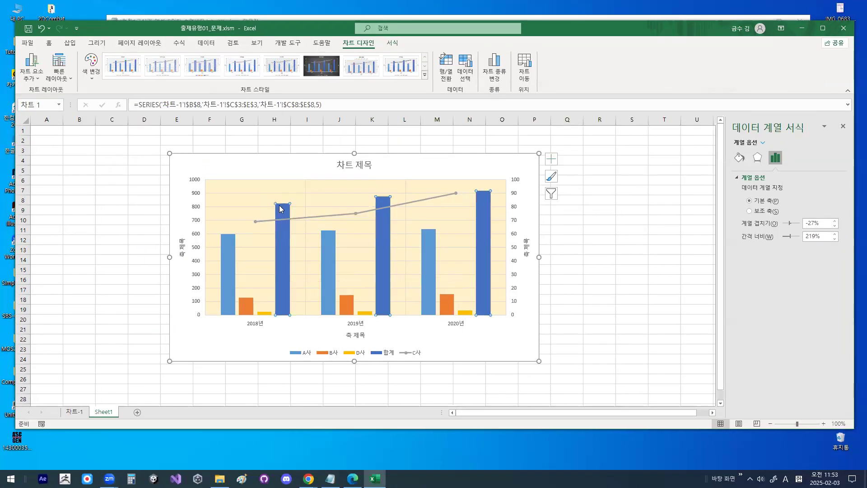
# - Bring up the data label choices for the 합계 series, circle 데이터 설명선 추가 in red, and clear the circle
pyautogui.rightClick(279, 205)
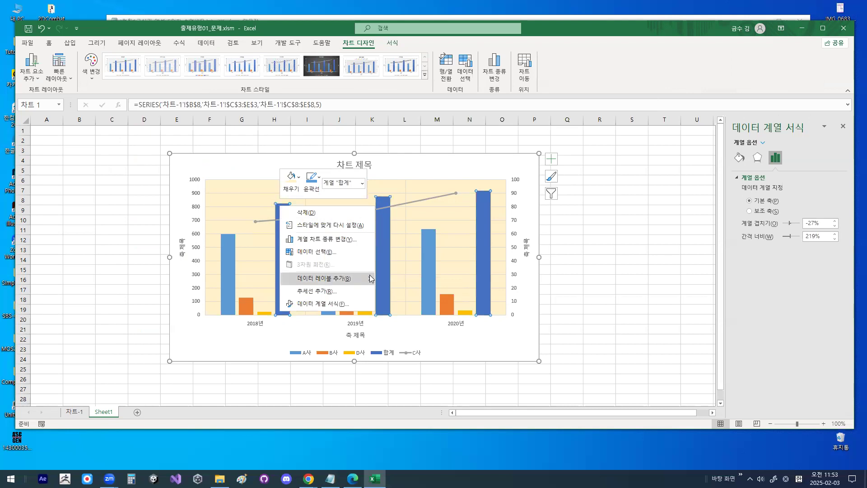
pyautogui.moveTo(367, 279)
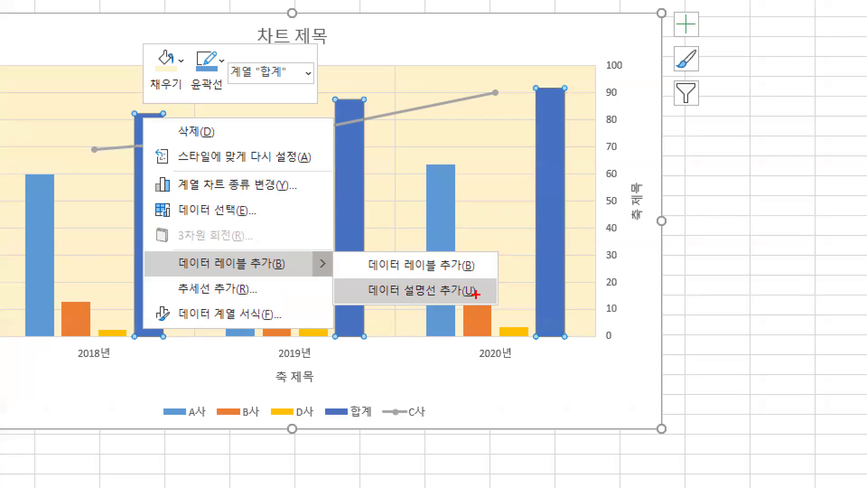
pyautogui.moveTo(476, 294)
pyautogui.mouseDown()
pyautogui.moveTo(345, 290)
pyautogui.moveTo(479, 286)
pyautogui.mouseUp()
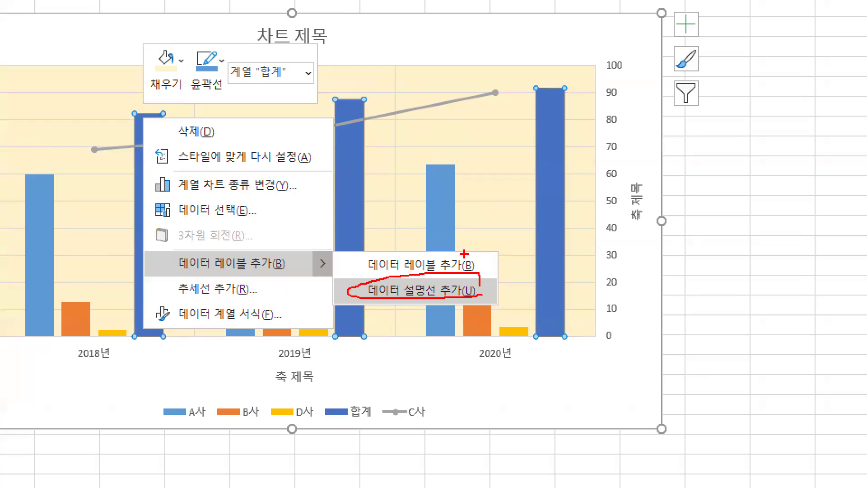
pyautogui.press('Escape')
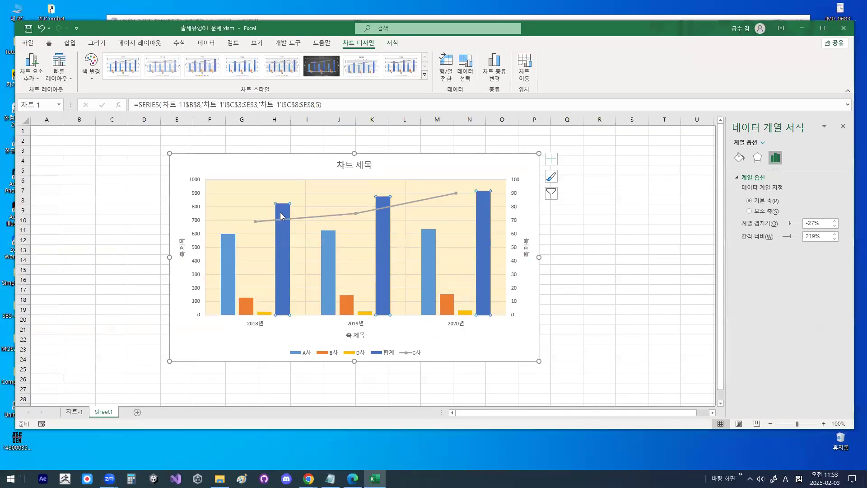
# - Add data callouts (데이터 설명선) to the 합계 series, mark the 2018년 callout in red, and clear the marks
pyautogui.rightClick(145, 138)
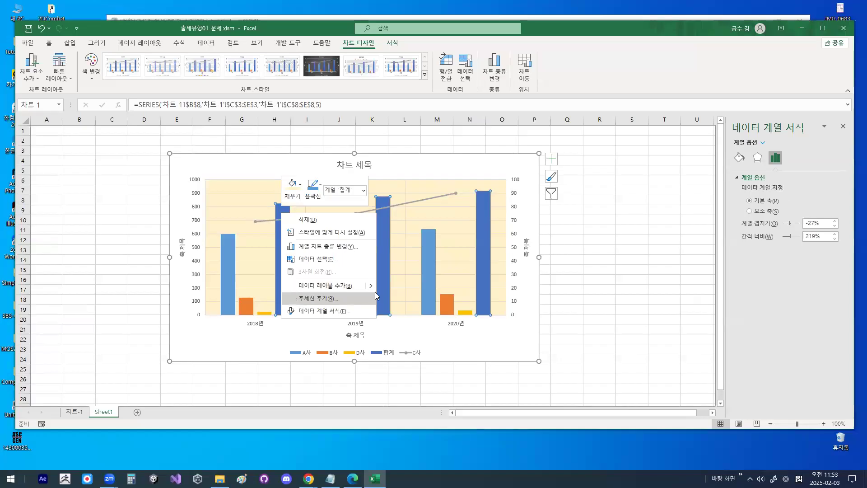
pyautogui.moveTo(373, 285)
pyautogui.click(406, 299)
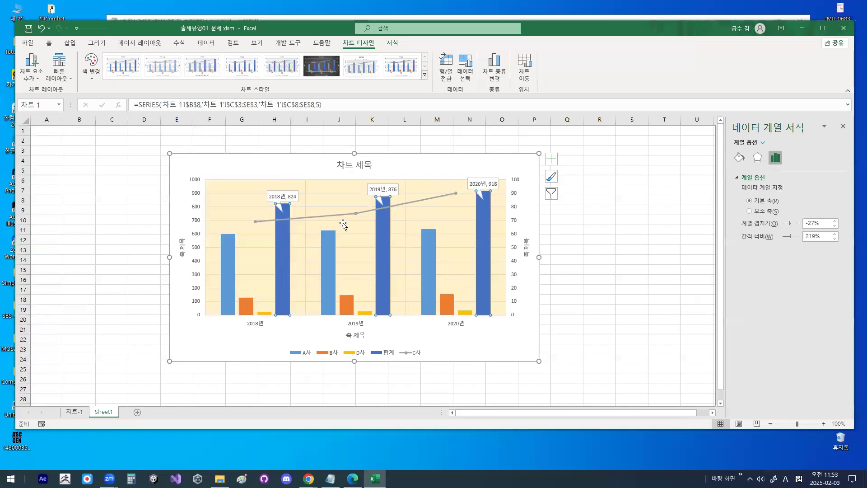
pyautogui.moveTo(321, 193)
pyautogui.mouseDown()
pyautogui.moveTo(268, 200)
pyautogui.moveTo(303, 199)
pyautogui.mouseUp()
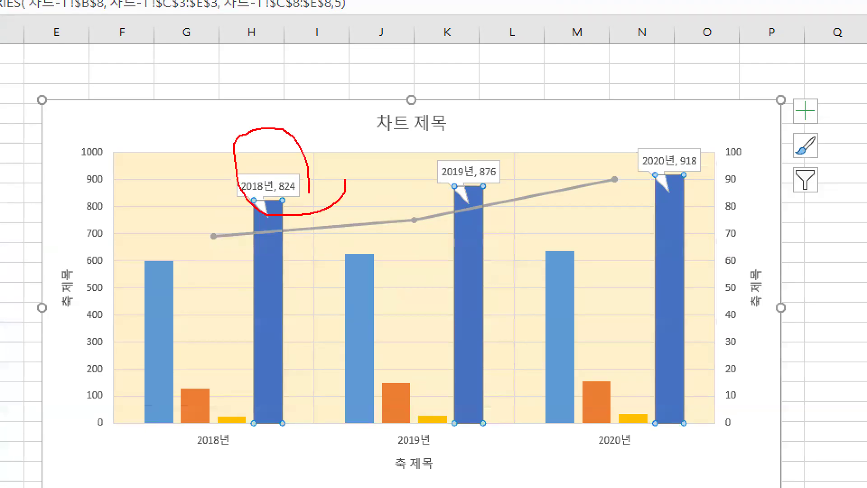
pyautogui.moveTo(263, 172); pyautogui.dragTo(309, 125)
pyautogui.press('Escape')
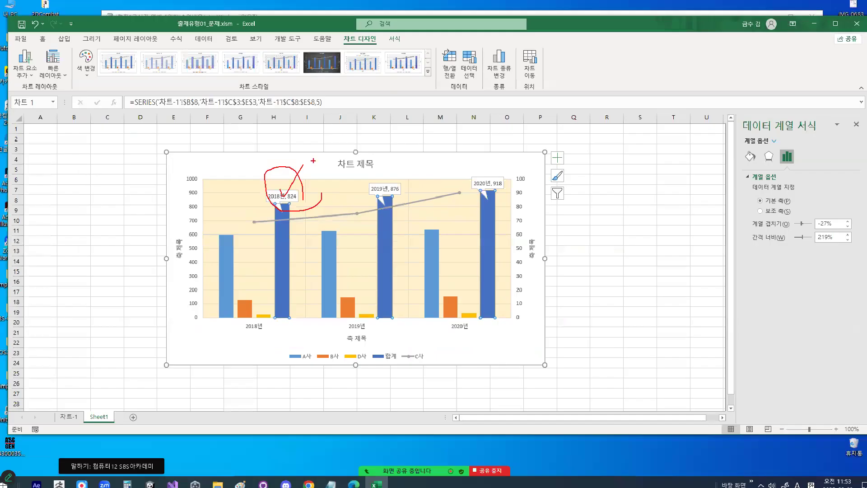
# - Change the data label shape of the 합계 series to an oval speech-bubble callout
pyautogui.click(291, 186)
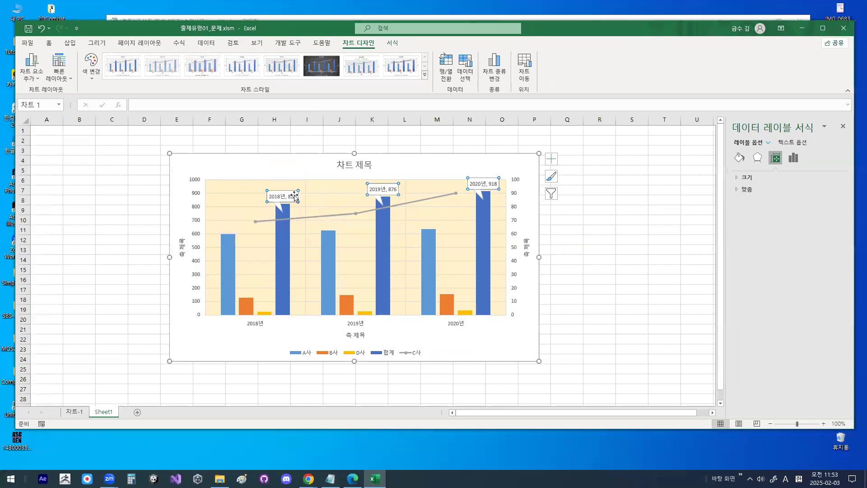
pyautogui.rightClick(294, 196)
pyautogui.moveTo(372, 295)
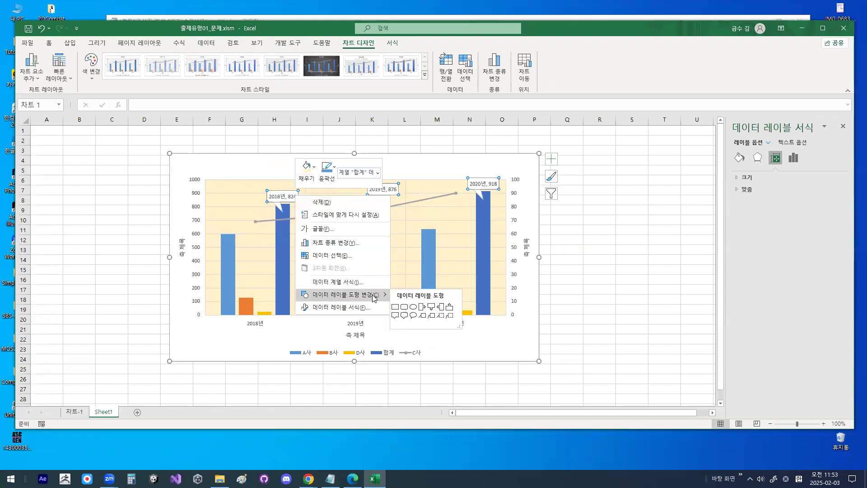
pyautogui.click(414, 319)
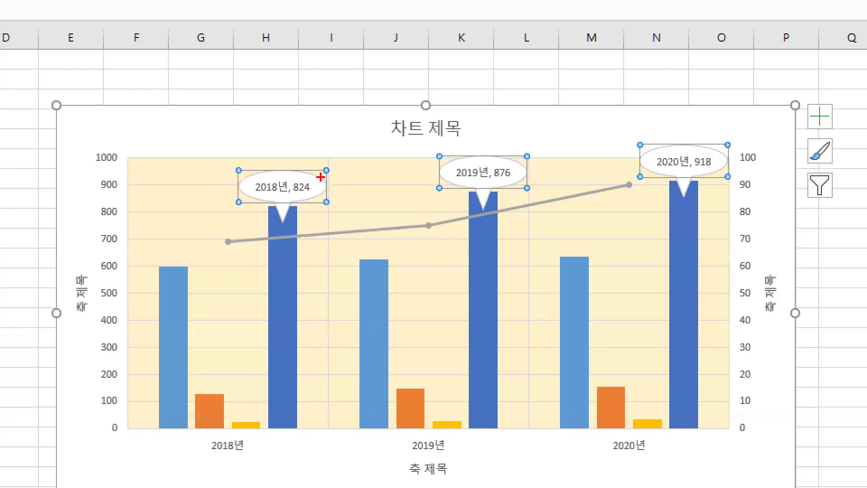
# - Circle the 2018년 callout in red, clear the mark, and switch to the Notepad class notes
pyautogui.moveTo(369, 185); pyautogui.dragTo(320, 200)
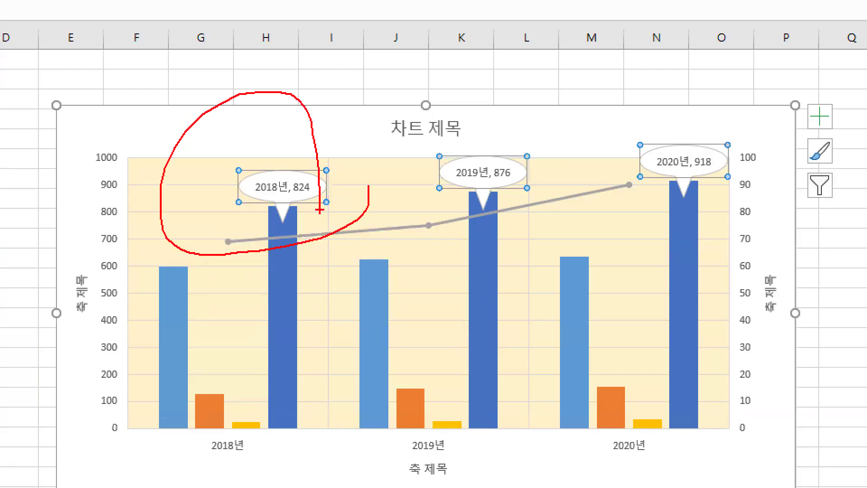
pyautogui.press('Escape')
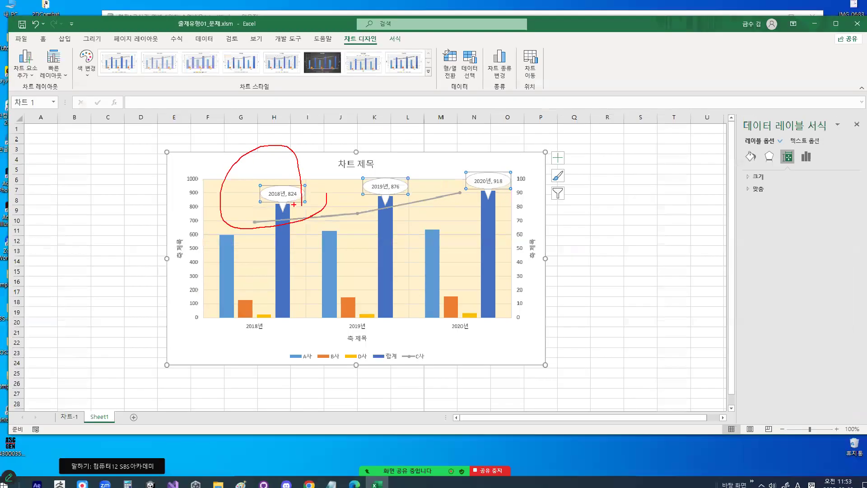
pyautogui.hotkey('alt', 'Tab')
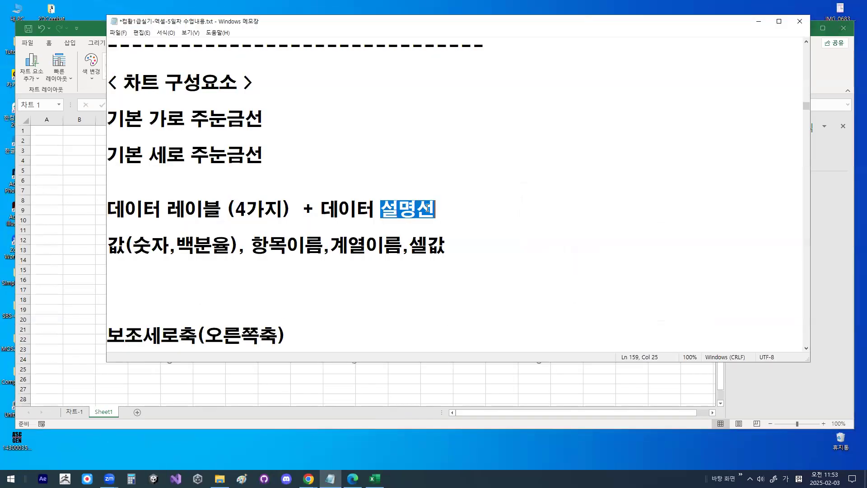
# - Add "(설명도형)" after 데이터 설명선 on the data label line of the notes
pyautogui.click(432, 209)
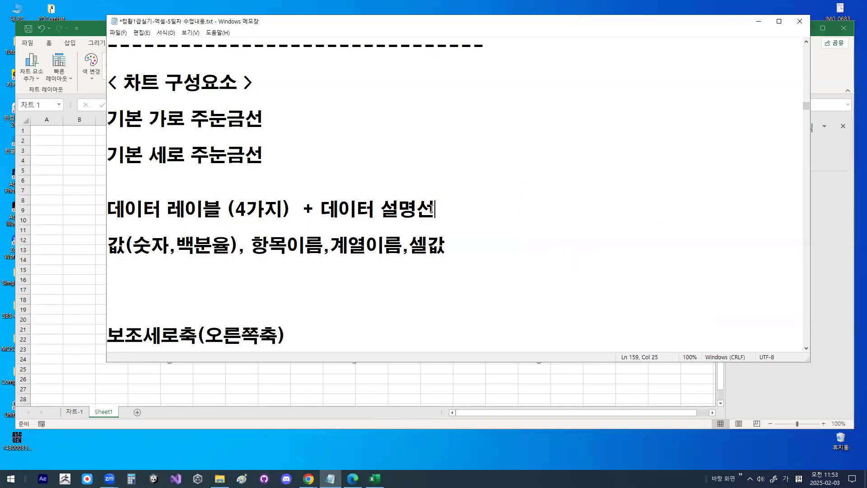
pyautogui.write('(ㄷ')
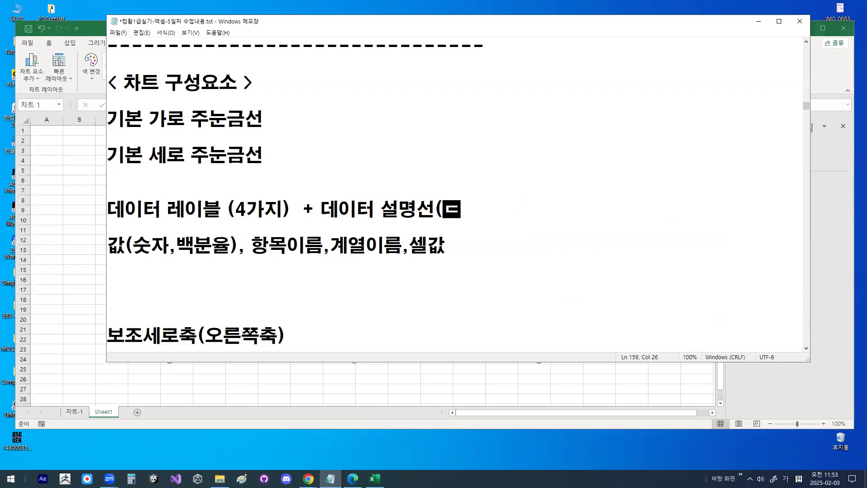
pyautogui.press('BackSpace')
pyautogui.write('성며')
pyautogui.press('BackSpace')
pyautogui.press('BackSpace')
pyautogui.press('BackSpace')
pyautogui.write('ㅅㅓㄹㅁㅕㅇㄷㅗㅎㅕㅇ')
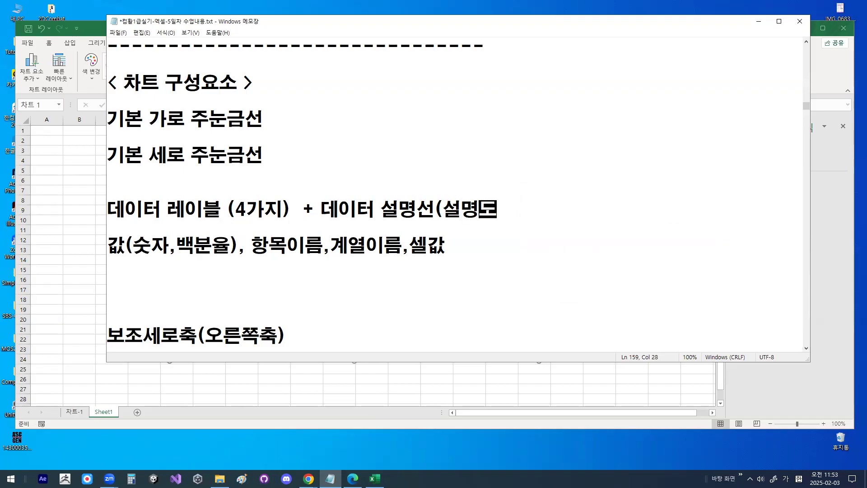
pyautogui.write(')')
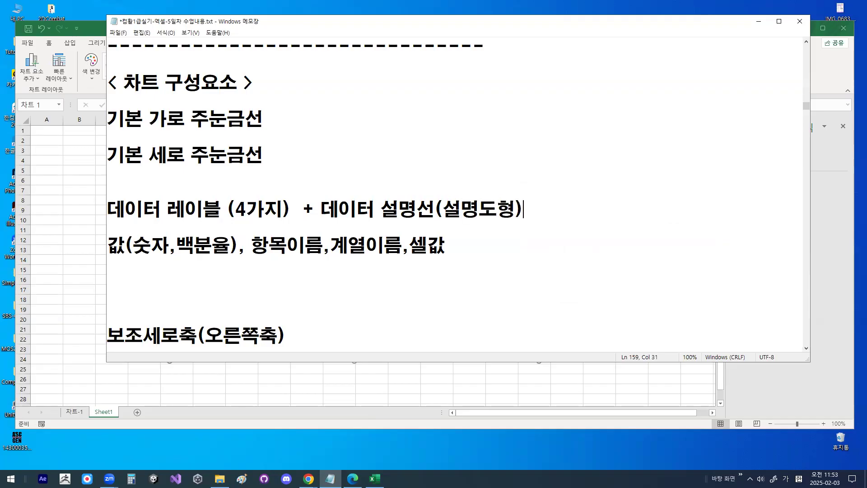
pyautogui.doubleClick(432, 212)
pyautogui.click(516, 213)
# - Return to the Excel chart, mark the primary vertical axis in red, and clear the mark
pyautogui.scroll(-4, 232, 271)
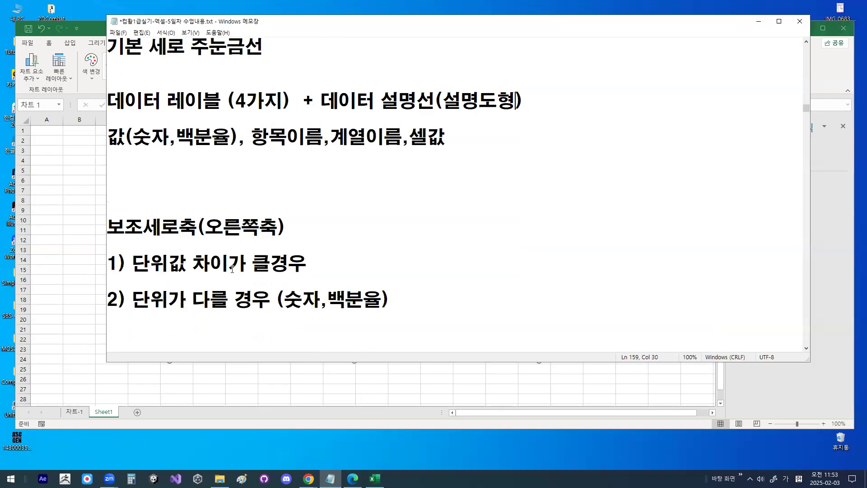
pyautogui.scroll(-1, 221, 267)
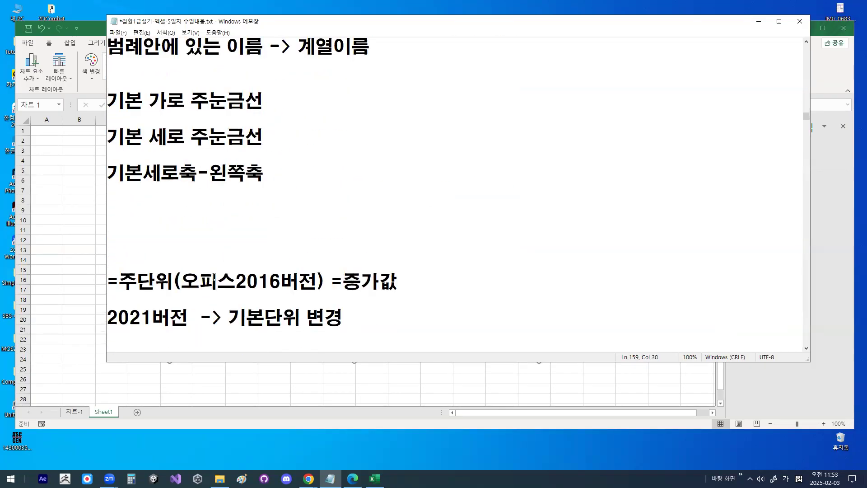
pyautogui.click(759, 21)
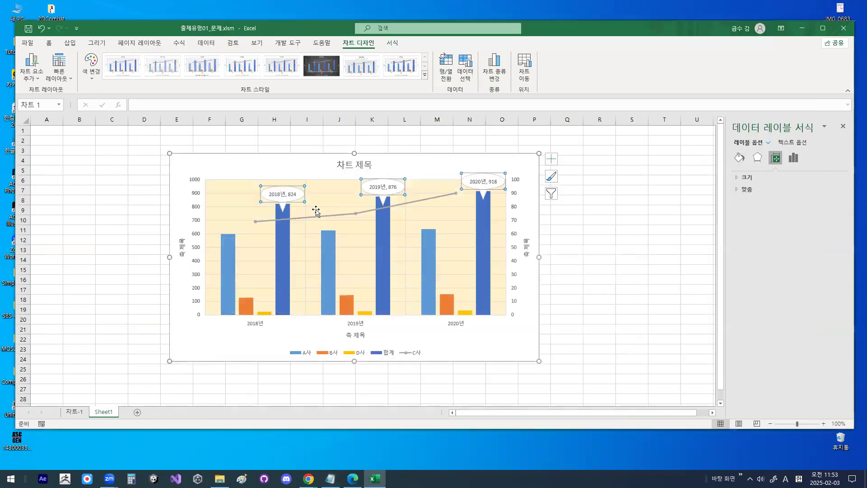
pyautogui.click(199, 297)
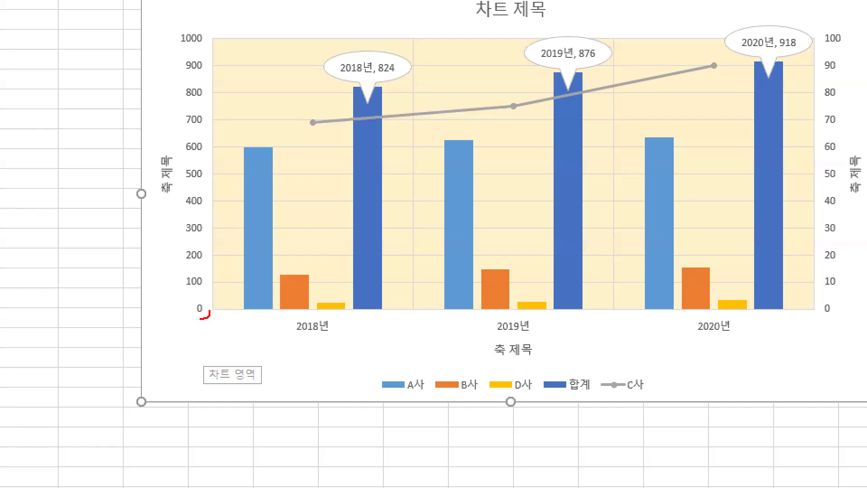
pyautogui.moveTo(200, 319); pyautogui.dragTo(202, 308)
pyautogui.press('Escape')
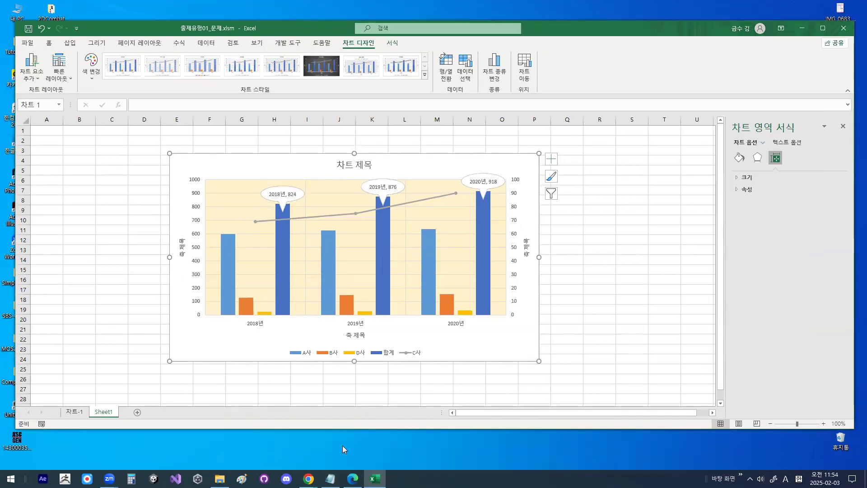
# - In the Notepad notes, write "기본세로축 (최소값 : 0., 최대값 : 40000" below the 기본세로축-왼쪽축 line
pyautogui.click(330, 478)
pyautogui.scroll(-1, 252, 338)
pyautogui.scroll(1, 251, 337)
pyautogui.scroll(-2, 248, 334)
pyautogui.scroll(-2, 248, 333)
pyautogui.scroll(8, 249, 327)
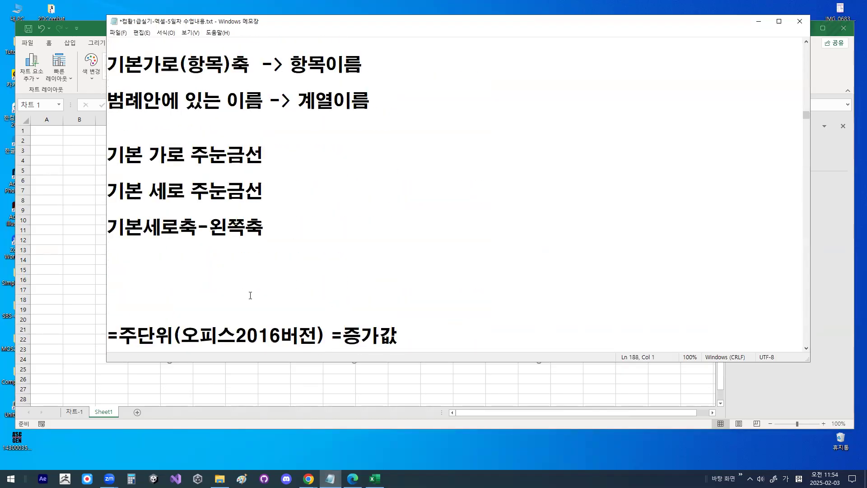
pyautogui.press('Return')
pyautogui.press('Up')
pyautogui.press('Up')
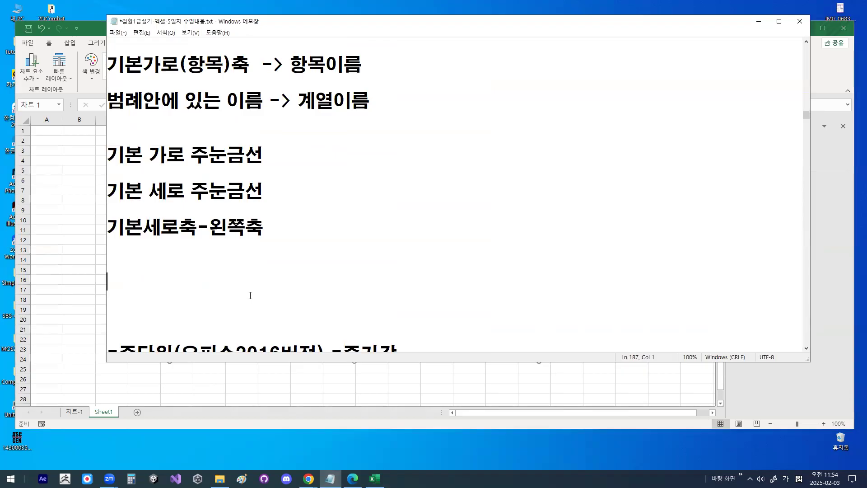
pyautogui.write('최소값')
pyautogui.press('Home')
pyautogui.write('기본세로추')
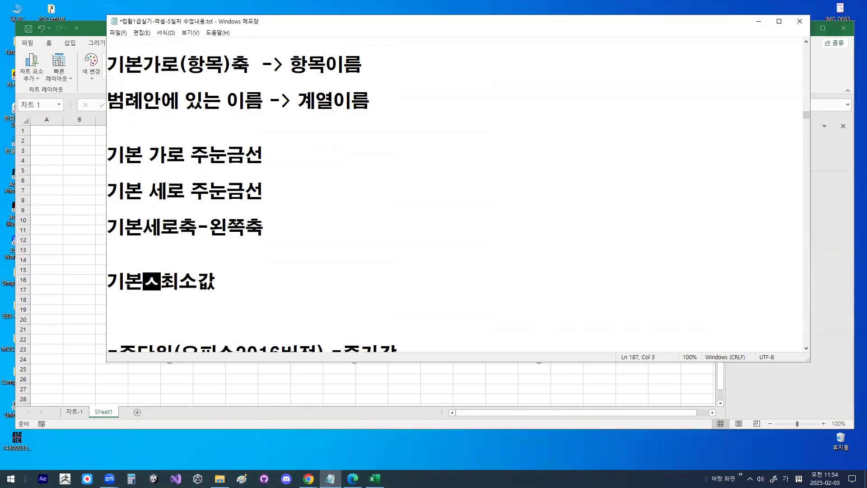
pyautogui.write('ㄱ (')
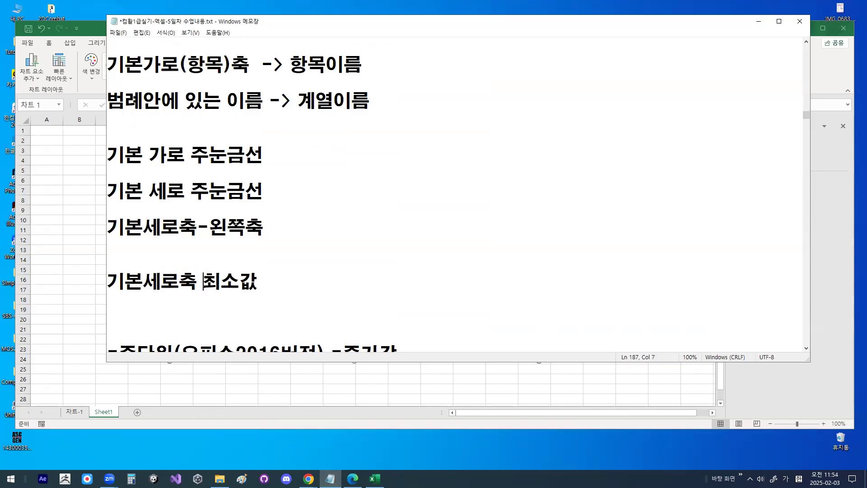
pyautogui.press('End')
pyautogui.write(': ')
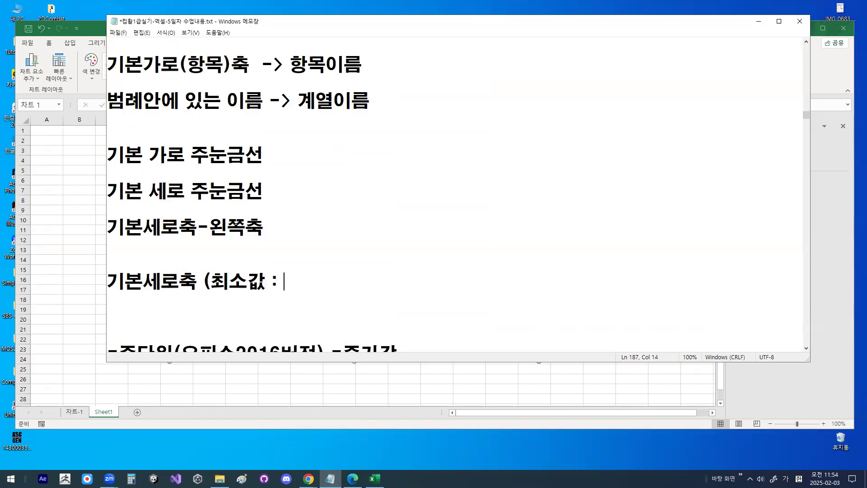
pyautogui.write('0.,  최대값 :')
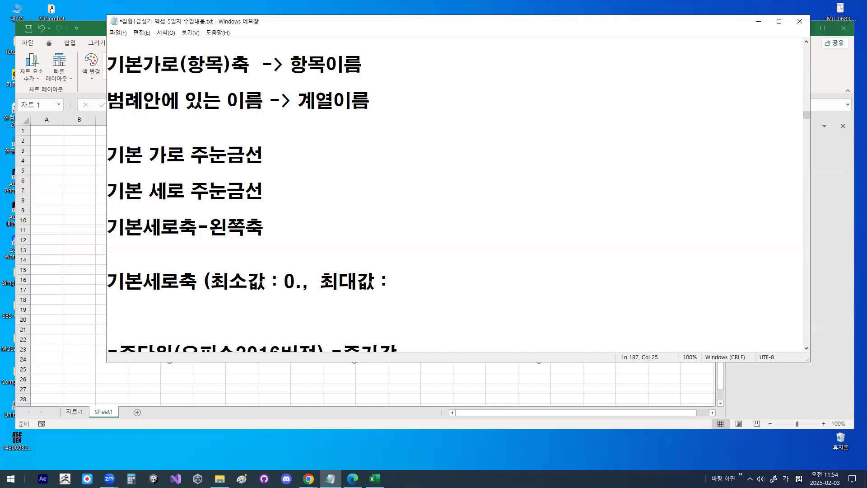
pyautogui.write('40000')
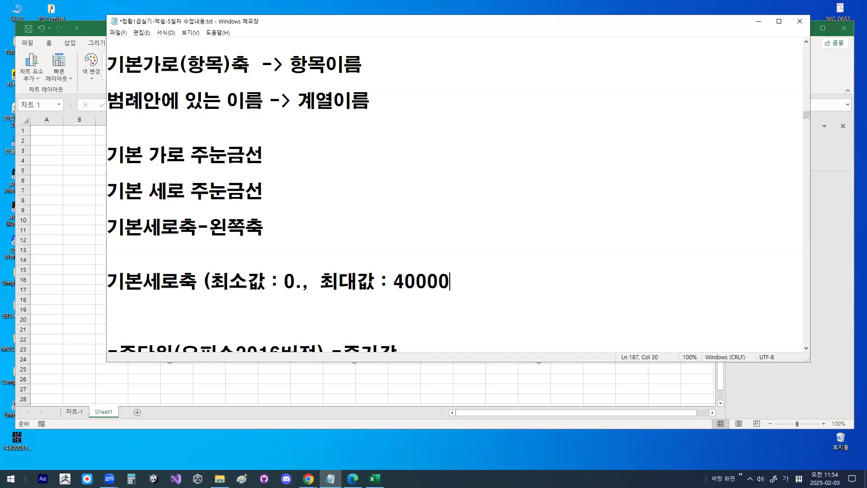
pyautogui.write(',  ')
pyautogui.write('기본단위 ')
pyautogui.write('(증각')
# - Continue the 기본세로축 line with ", 기본단위 (증가값) : 5000)"
pyautogui.press('BackSpace')
pyautogui.press('BackSpace')
pyautogui.write('가바')
pyautogui.press('BackSpace')
pyautogui.press('BackSpace')
pyautogui.write('갑ㅅ)')
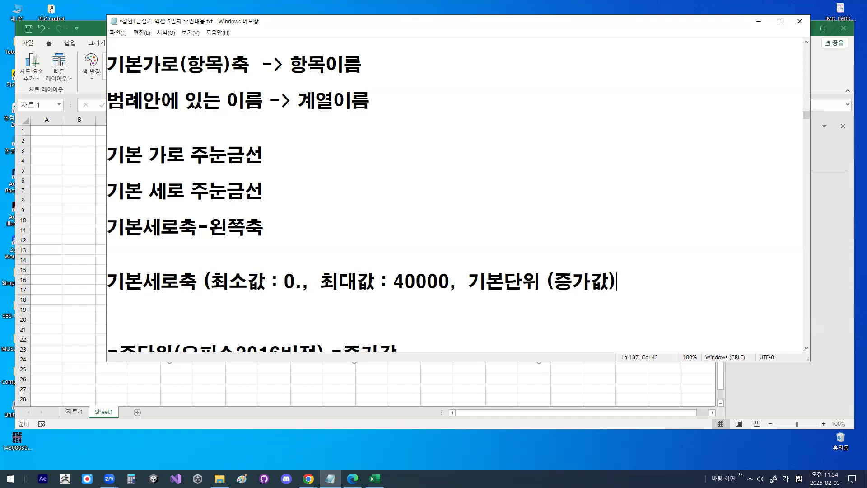
pyautogui.write(' : 500')
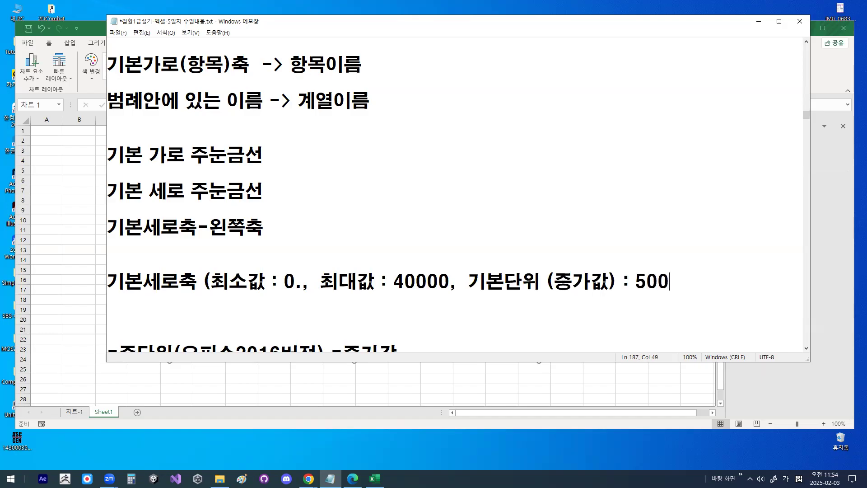
pyautogui.write('0)')
# - Delete the stray period after the 최소값 of 0 and the surplus blank lines above the =주단위 line
pyautogui.press('Return')
pyautogui.press('Up')
pyautogui.press('Right')
pyautogui.press('Right')
pyautogui.press('Right')
pyautogui.press('Right')
pyautogui.press('Right')
pyautogui.press('Right')
pyautogui.press('Right')
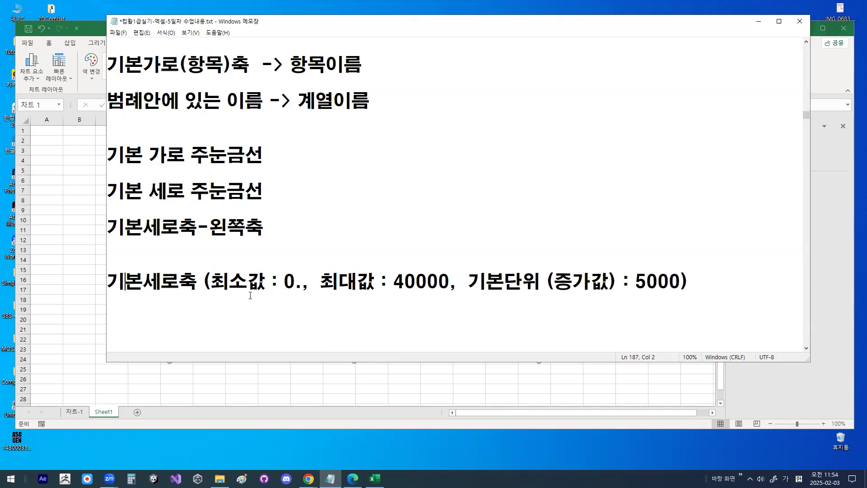
pyautogui.press('Right')
pyautogui.press('Right')
pyautogui.press('Right')
pyautogui.press('Right')
pyautogui.press('Right')
pyautogui.press('Right')
pyautogui.press('Right')
pyautogui.press('Delete')
pyautogui.press('Down')
pyautogui.press('Down')
pyautogui.press('Delete')
pyautogui.press('Delete')
pyautogui.press('Delete')
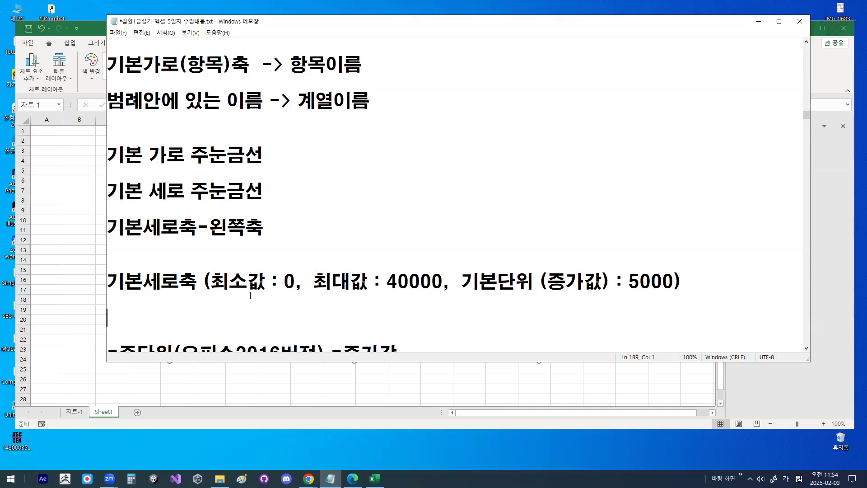
# - Highlight the 주단위(오피스2016버전) and 2021버전 기본단위 notes and 기본단위 in the 기본세로축 line for comparison
pyautogui.hotkey('shift', 'Right')
pyautogui.hotkey('shift', 'Right')
pyautogui.hotkey('shift', 'Right')
pyautogui.hotkey('shift', 'Right')
pyautogui.hotkey('shift', 'Right')
pyautogui.hotkey('shift', 'Right')
pyautogui.hotkey('shift', 'Right')
pyautogui.hotkey('shift', 'Right')
pyautogui.hotkey('shift', 'Right')
pyautogui.hotkey('shift', 'Right')
pyautogui.hotkey('shift', 'Right')
pyautogui.hotkey('shift', 'Right')
pyautogui.hotkey('shift', 'Right')
pyautogui.hotkey('shift', 'Right')
pyautogui.hotkey('shift', 'Right')
pyautogui.hotkey('shift', 'Right')
pyautogui.hotkey('shift', 'Right')
pyautogui.hotkey('shift', 'Right')
pyautogui.hotkey('shift', 'Right')
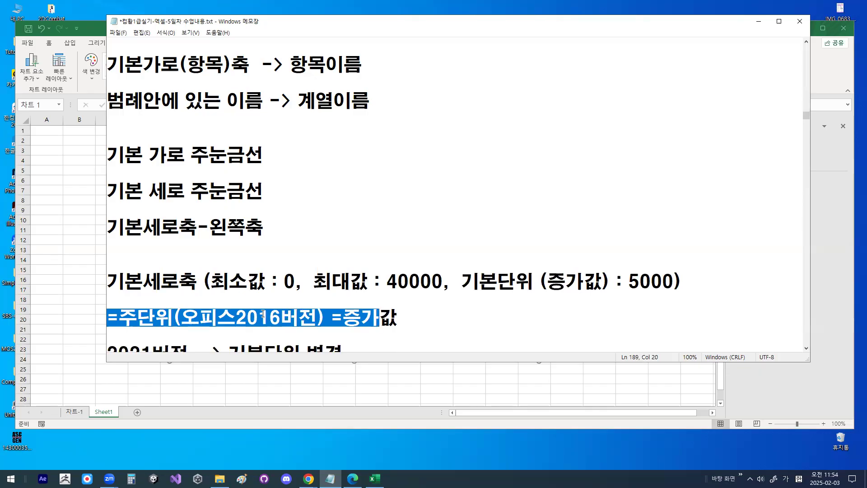
pyautogui.scroll(-1, 263, 313)
pyautogui.moveTo(109, 299); pyautogui.dragTo(154, 299)
pyautogui.click(266, 299)
pyautogui.hotkey('shift', 'Right')
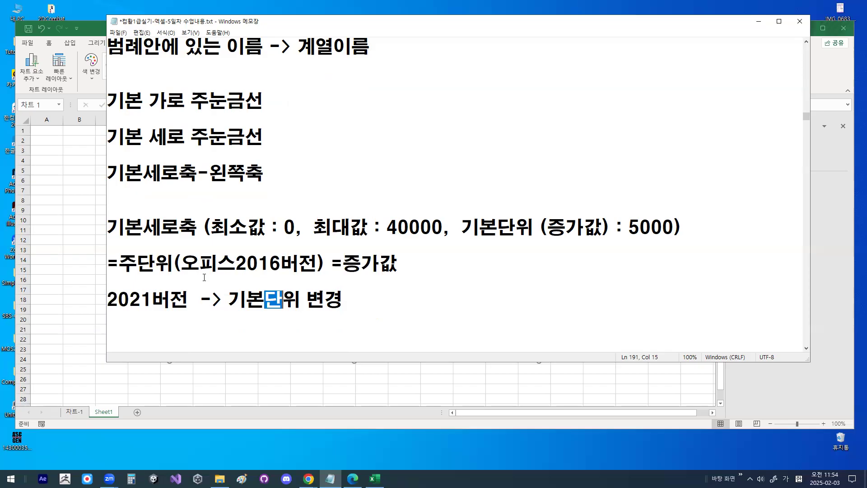
pyautogui.moveTo(119, 263); pyautogui.dragTo(168, 260)
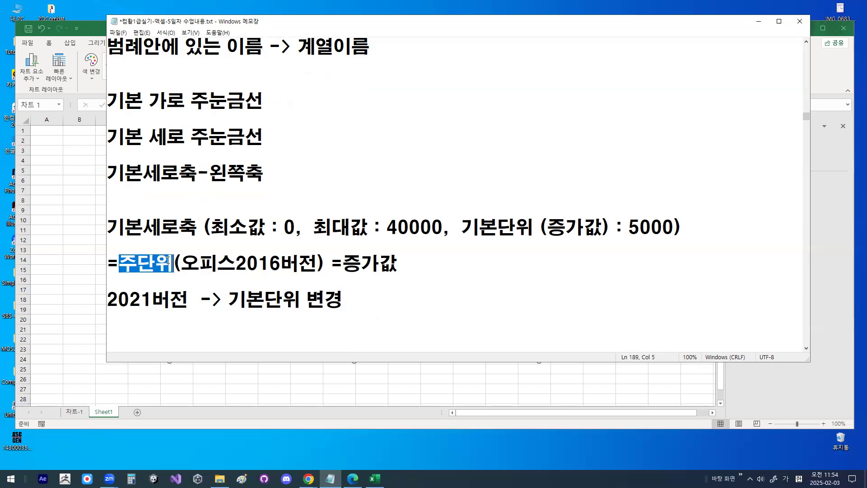
pyautogui.press('Up')
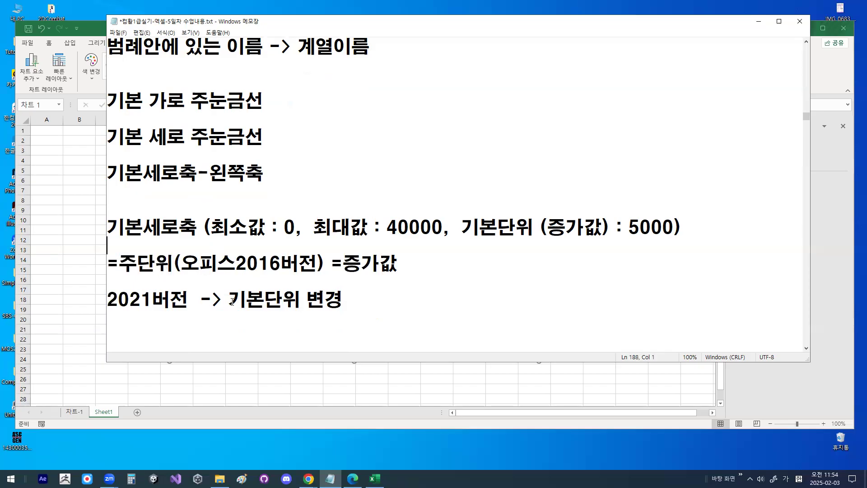
pyautogui.moveTo(229, 300); pyautogui.dragTo(296, 299)
pyautogui.moveTo(461, 227); pyautogui.dragTo(515, 227)
# - Duplicate the 기본세로축 line directly below itself and change the copy's name to 보조세로축
pyautogui.click(284, 237)
pyautogui.press('Return')
pyautogui.press('Return')
pyautogui.press('Up')
pyautogui.press('Up')
pyautogui.press('Up')
pyautogui.hotkey('shift', 'End')
pyautogui.hotkey('ctrl', 'c')
pyautogui.press('Down')
pyautogui.press('Down')
pyautogui.hotkey('ctrl', 'v')
pyautogui.press('Home')
pyautogui.write('보조')
pyautogui.press('Delete')
pyautogui.press('Delete')
# - Change the 최소값 in the 보조세로축 line to 66
pyautogui.press('Right')
pyautogui.press('Right')
pyautogui.press('Right')
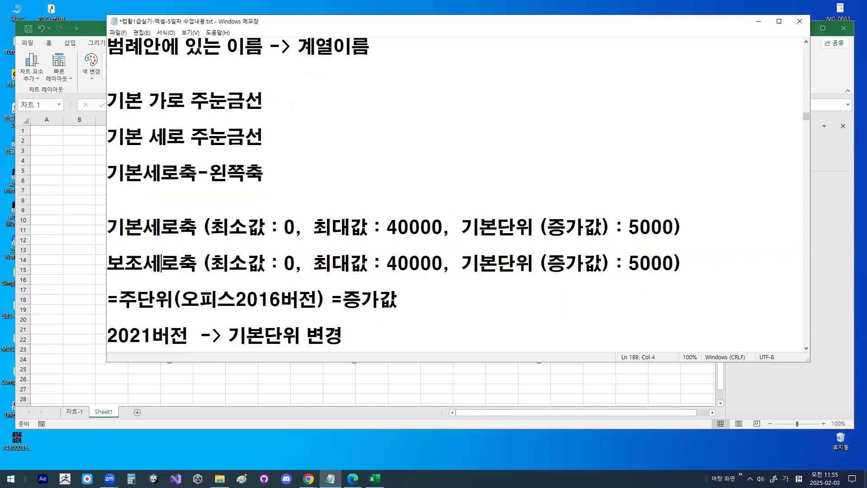
pyautogui.press('Right')
pyautogui.press('Right')
pyautogui.press('Right')
pyautogui.press('Right')
pyautogui.press('Right')
pyautogui.press('Right')
pyautogui.press('Right')
pyautogui.press('Right')
pyautogui.press('Delete')
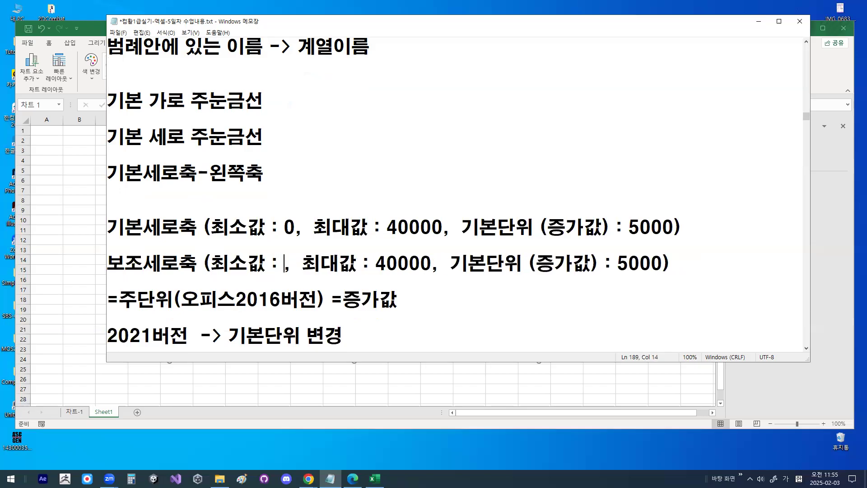
pyautogui.write('66')
# - Change the 최대값 in the 보조세로축 line to 80
pyautogui.press('Right')
pyautogui.press('Right')
pyautogui.press('Right')
pyautogui.press('Right')
pyautogui.press('Right')
pyautogui.press('Right')
pyautogui.press('Right')
pyautogui.press('Right')
pyautogui.press('Right')
pyautogui.press('Right')
pyautogui.press('Right')
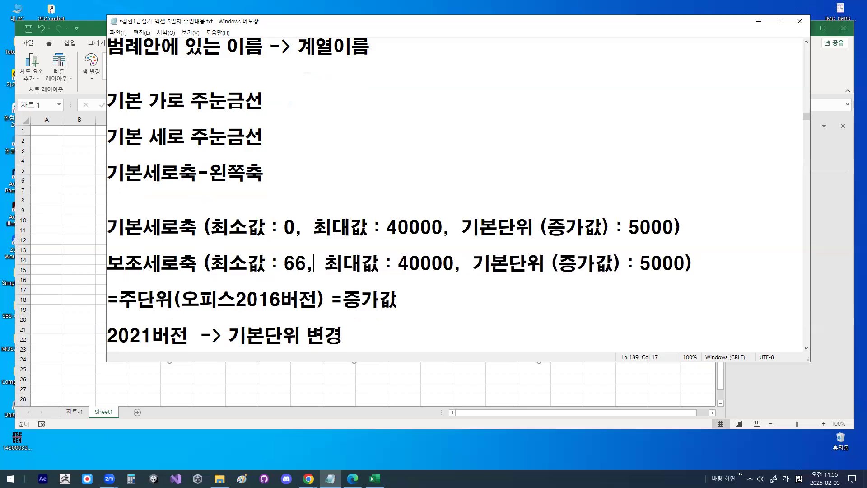
pyautogui.press('BackSpace')
pyautogui.press('BackSpace')
pyautogui.press('Delete')
pyautogui.press('Delete')
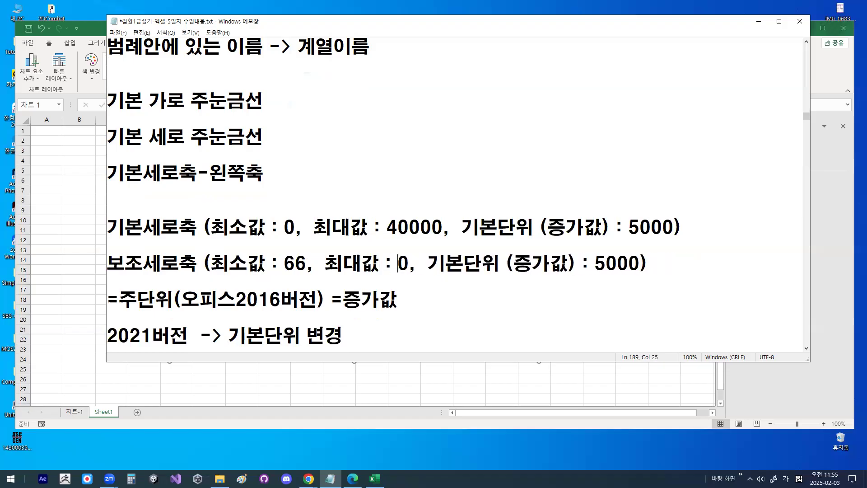
pyautogui.write('80')
pyautogui.press('Delete')
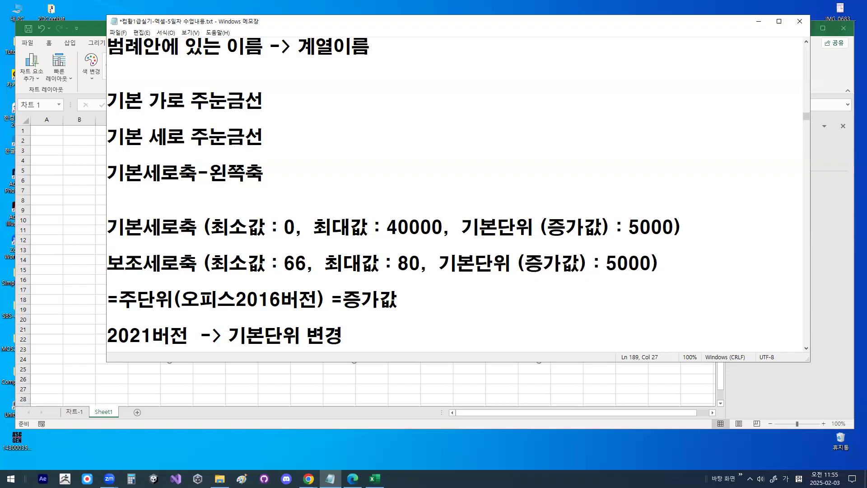
# - Change the 기본단위 (증가값) in the 보조세로축 line to 2
pyautogui.press('Right')
pyautogui.press('Right')
pyautogui.press('Right')
pyautogui.press('Right')
pyautogui.press('Right')
pyautogui.press('Right')
pyautogui.press('Right')
pyautogui.press('Right')
pyautogui.press('Right')
pyautogui.press('Right')
pyautogui.press('Right')
pyautogui.press('Right')
pyautogui.press('Right')
pyautogui.press('Right')
pyautogui.press('Right')
pyautogui.press('Delete')
pyautogui.press('Delete')
pyautogui.press('Delete')
pyautogui.press('Delete')
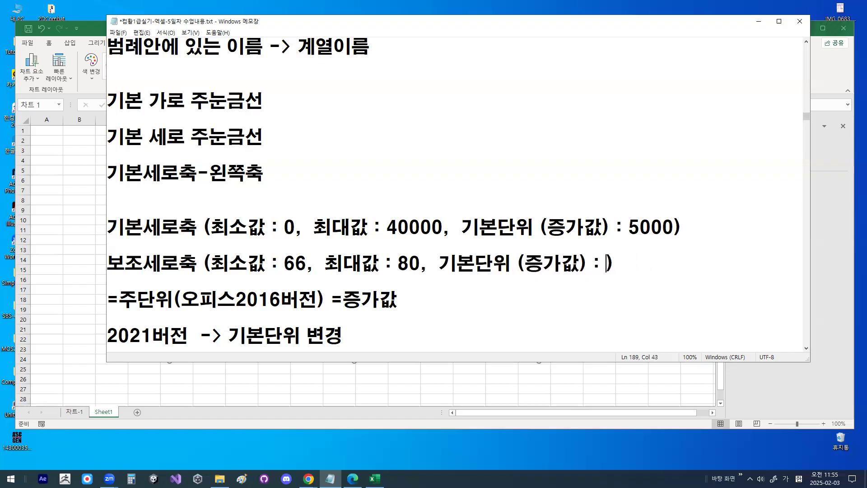
pyautogui.write('2')
pyautogui.click(124, 288)
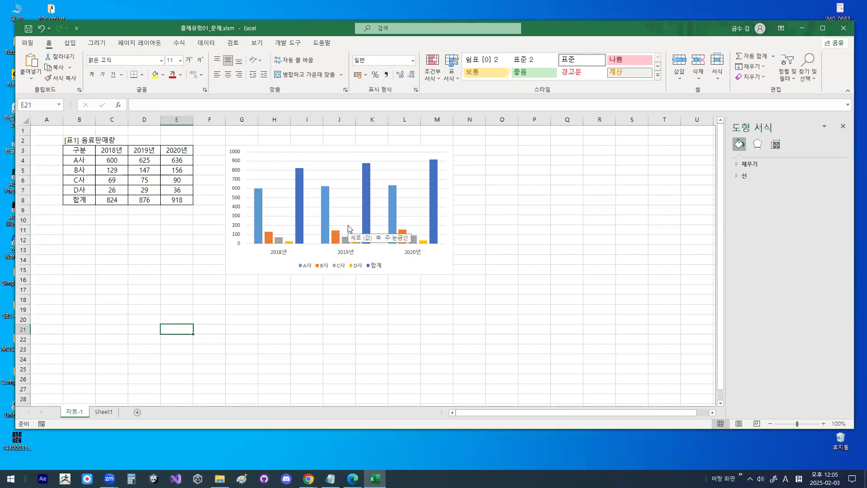
# - Enlarge the 차트-1 sheet view to 130% and close the 도형 서식 pane
pyautogui.keyDown('ctrl'); pyautogui.scroll(1, 381, 284); pyautogui.keyUp('ctrl')
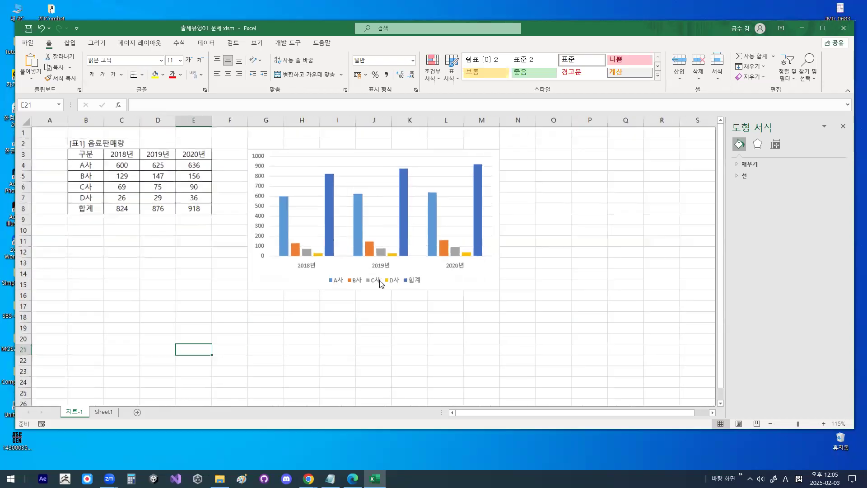
pyautogui.keyDown('ctrl'); pyautogui.scroll(1, 381, 283); pyautogui.keyUp('ctrl')
pyautogui.click(843, 129)
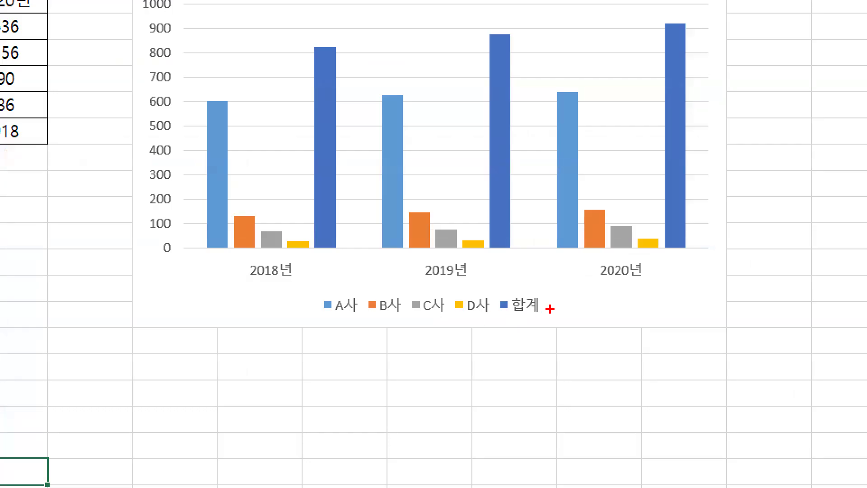
# - Open the chart type settings for the 합계 series in the 음료판매량 column chart
pyautogui.moveTo(550, 308)
pyautogui.mouseDown()
pyautogui.moveTo(491, 313)
pyautogui.moveTo(543, 289)
pyautogui.moveTo(547, 308)
pyautogui.mouseUp()
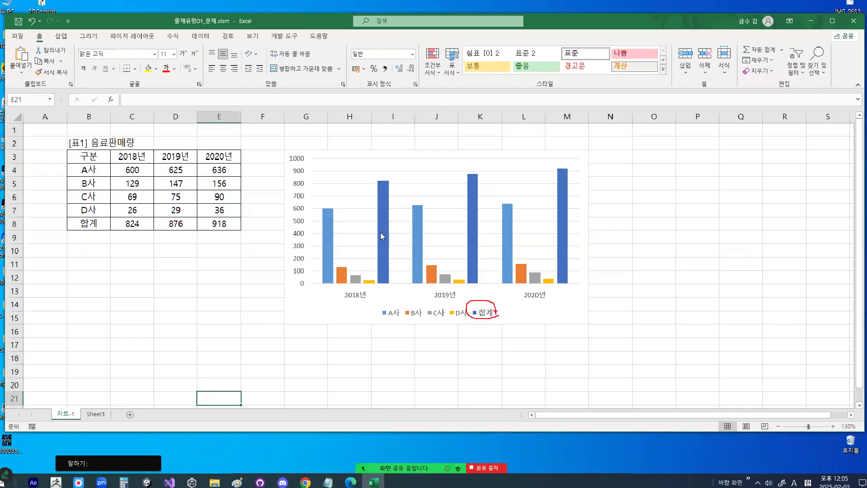
pyautogui.click(381, 232)
pyautogui.moveTo(395, 225)
pyautogui.mouseDown()
pyautogui.moveTo(373, 228)
pyautogui.moveTo(384, 221)
pyautogui.mouseUp()
pyautogui.moveTo(385, 185); pyautogui.dragTo(405, 156)
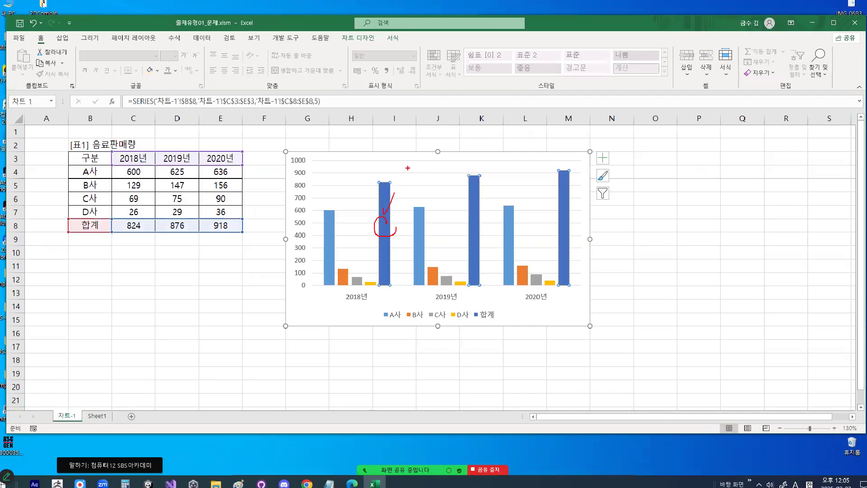
pyautogui.rightClick(384, 239)
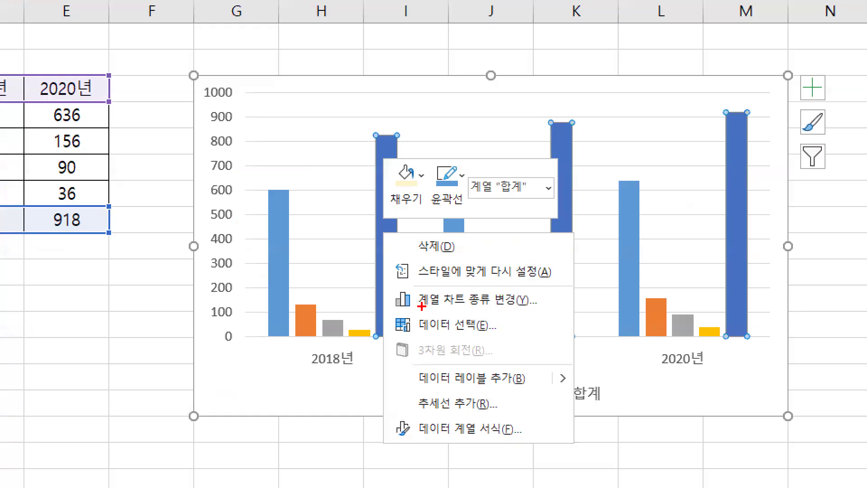
pyautogui.moveTo(402, 269)
pyautogui.mouseDown()
pyautogui.moveTo(450, 269)
pyautogui.moveTo(429, 298)
pyautogui.moveTo(437, 280)
pyautogui.mouseUp()
pyautogui.press('Escape')
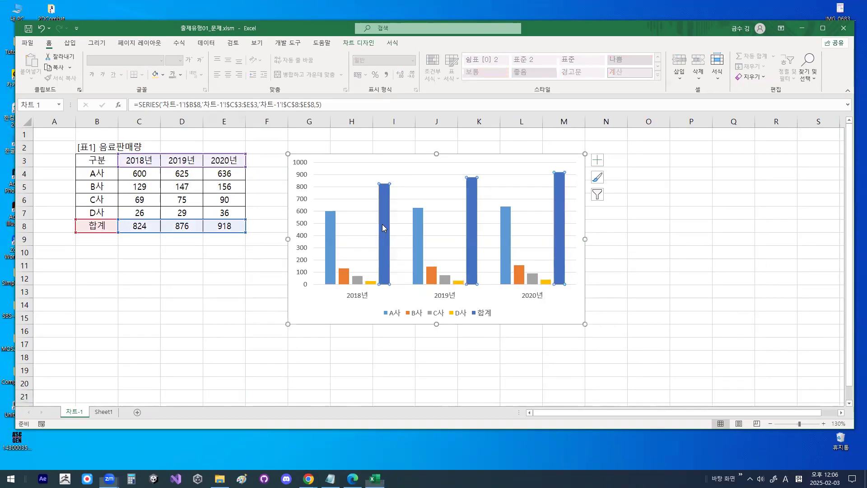
pyautogui.rightClick(387, 228)
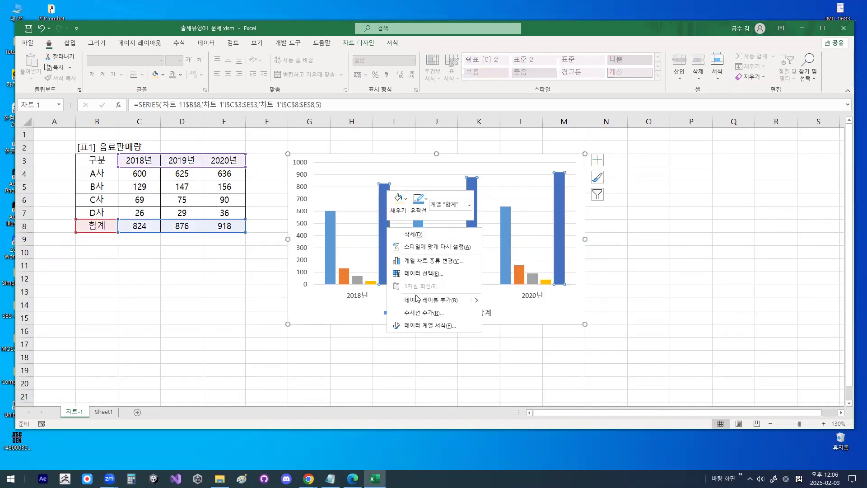
pyautogui.click(430, 261)
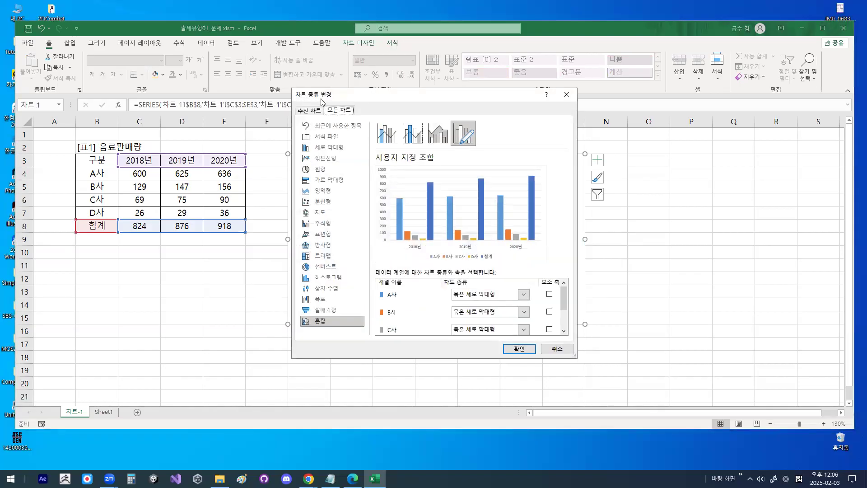
pyautogui.moveTo(336, 100)
pyautogui.mouseDown()
pyautogui.moveTo(308, 104)
pyautogui.moveTo(294, 84)
pyautogui.moveTo(334, 97)
pyautogui.mouseUp()
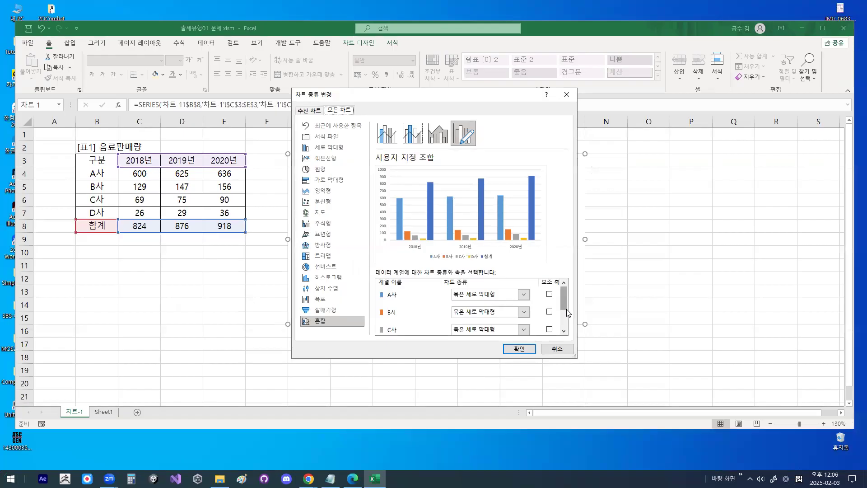
# - Set the chart type of the 합계 series to 표식이 있는 꺾은선형
pyautogui.scroll(-2, 568, 312)
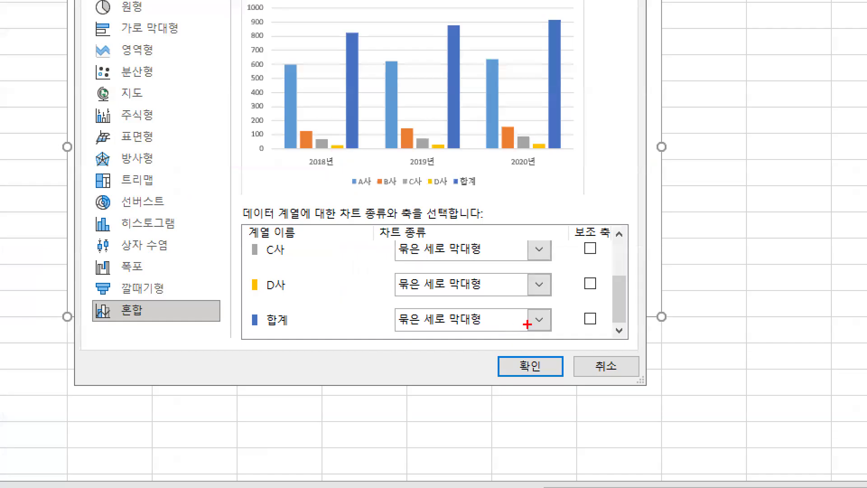
pyautogui.moveTo(528, 330)
pyautogui.mouseDown()
pyautogui.moveTo(524, 319)
pyautogui.moveTo(529, 326)
pyautogui.mouseUp()
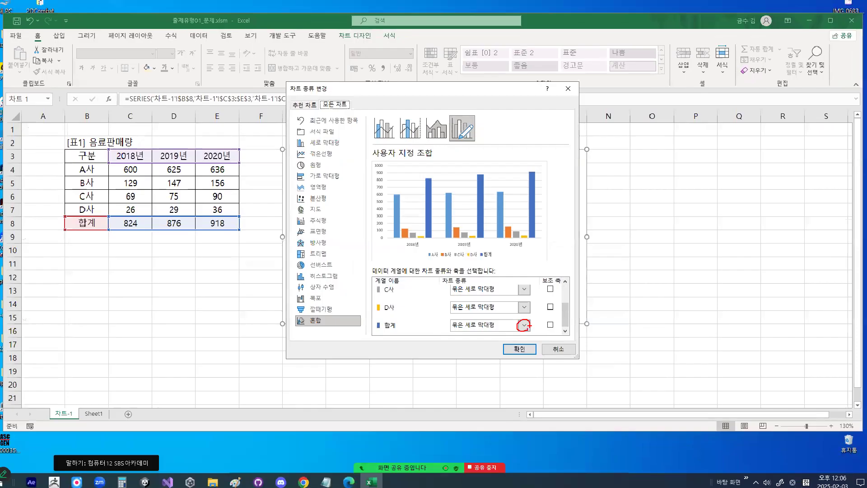
pyautogui.click(539, 319)
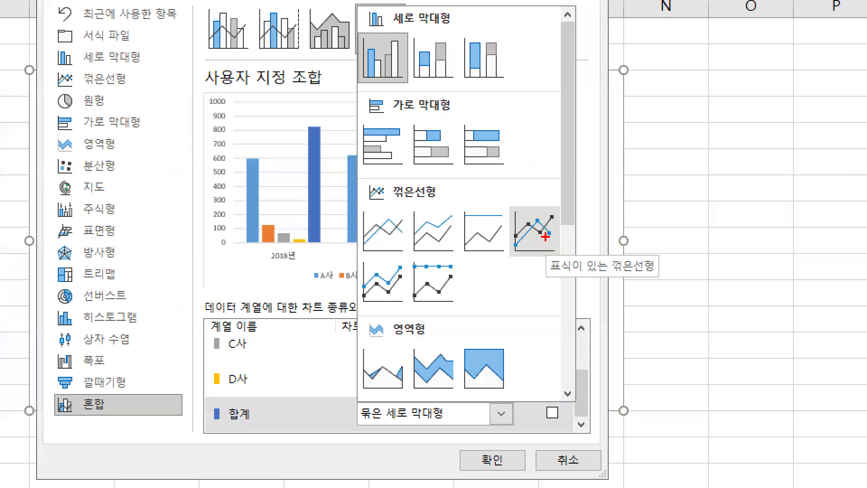
pyautogui.moveTo(557, 235)
pyautogui.mouseDown()
pyautogui.moveTo(548, 245)
pyautogui.moveTo(528, 228)
pyautogui.moveTo(562, 237)
pyautogui.mouseUp()
pyautogui.moveTo(531, 204)
pyautogui.mouseDown()
pyautogui.moveTo(538, 218)
pyautogui.moveTo(549, 202)
pyautogui.mouseUp()
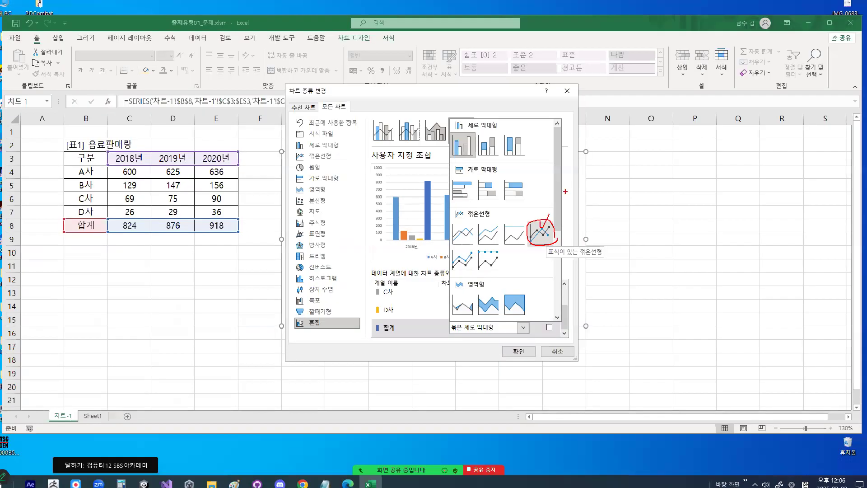
pyautogui.press('Escape')
pyautogui.click(523, 327)
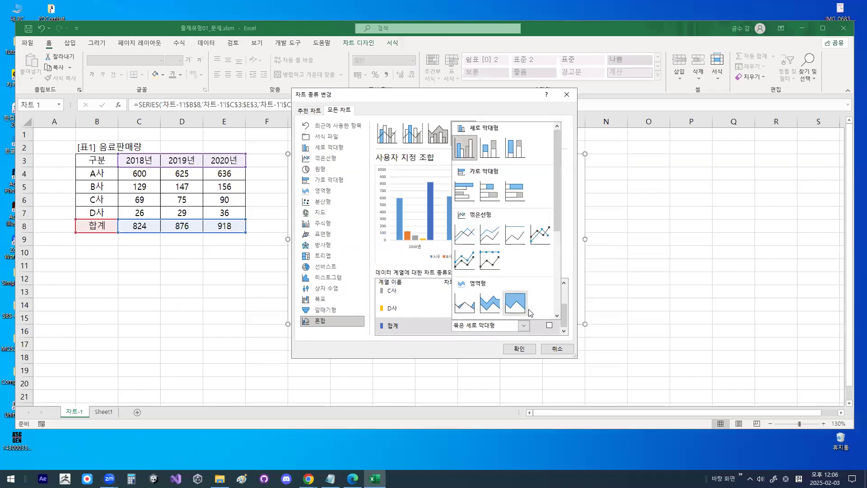
pyautogui.click(540, 235)
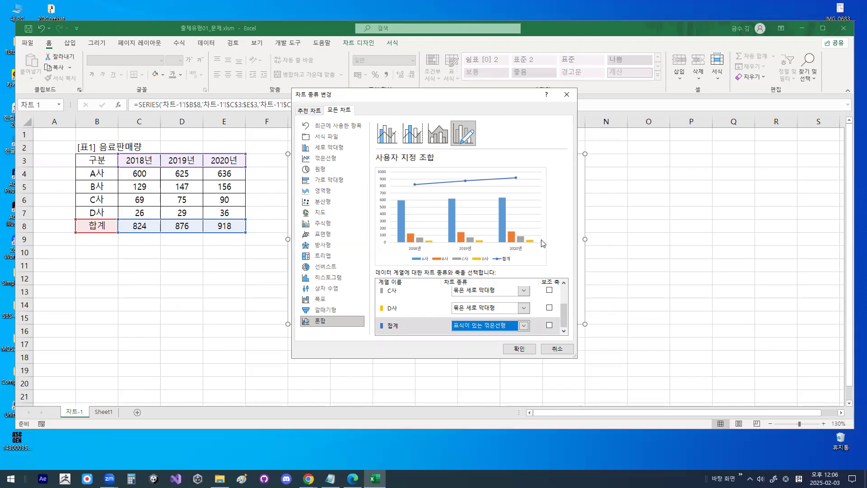
# - Assign the 합계 series to the secondary axis (보조 축) and apply the combination chart
pyautogui.click(549, 325)
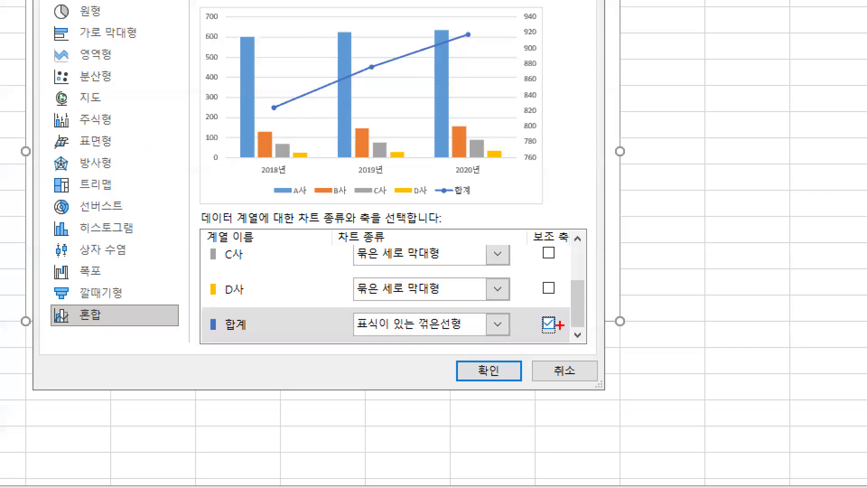
pyautogui.moveTo(559, 324)
pyautogui.mouseDown()
pyautogui.moveTo(537, 334)
pyautogui.moveTo(561, 317)
pyautogui.mouseUp()
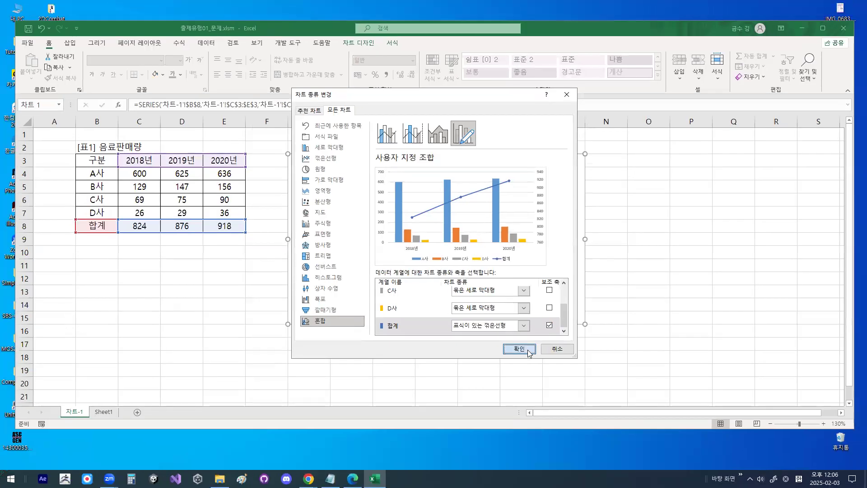
pyautogui.click(526, 350)
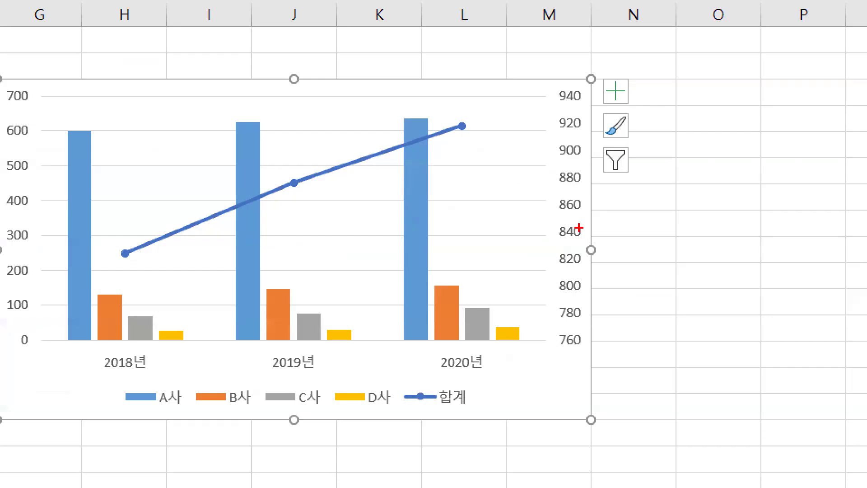
pyautogui.moveTo(351, 179)
pyautogui.mouseDown()
pyautogui.moveTo(294, 172)
pyautogui.moveTo(342, 177)
pyautogui.mouseUp()
pyautogui.moveTo(333, 145)
pyautogui.mouseDown()
pyautogui.moveTo(334, 156)
pyautogui.moveTo(377, 108)
pyautogui.mouseUp()
pyautogui.moveTo(605, 239)
pyautogui.mouseDown()
pyautogui.moveTo(582, 271)
pyautogui.moveTo(577, 169)
pyautogui.moveTo(593, 263)
pyautogui.mouseUp()
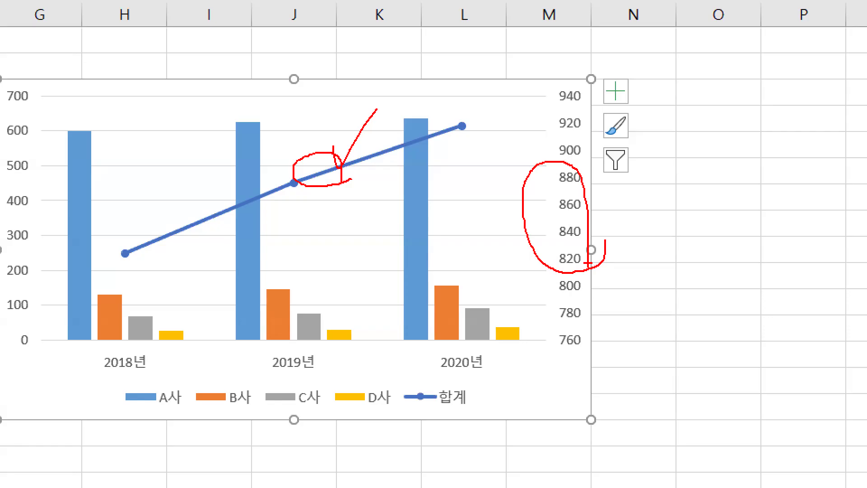
pyautogui.press('Escape')
# - Open the axis format settings (축 서식) for the chart's secondary vertical axis
pyautogui.click(575, 217)
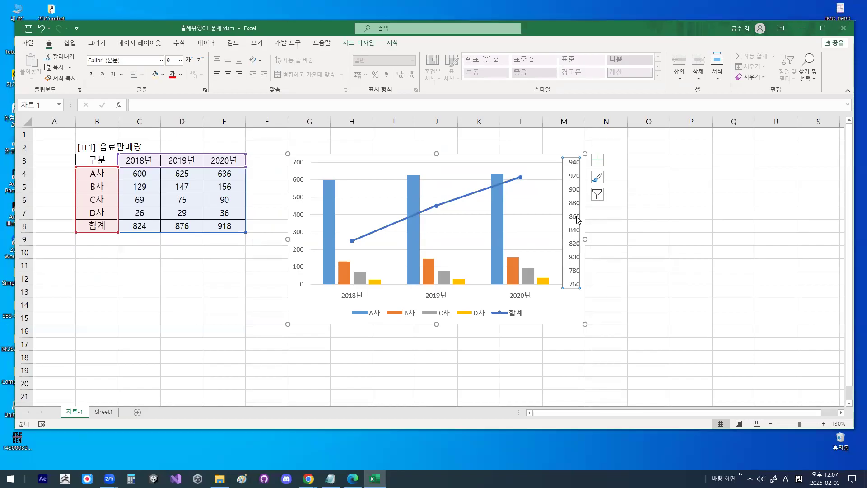
pyautogui.hotkey('ctrl', '1')
pyautogui.click(576, 217)
pyautogui.moveTo(569, 170); pyautogui.dragTo(592, 159)
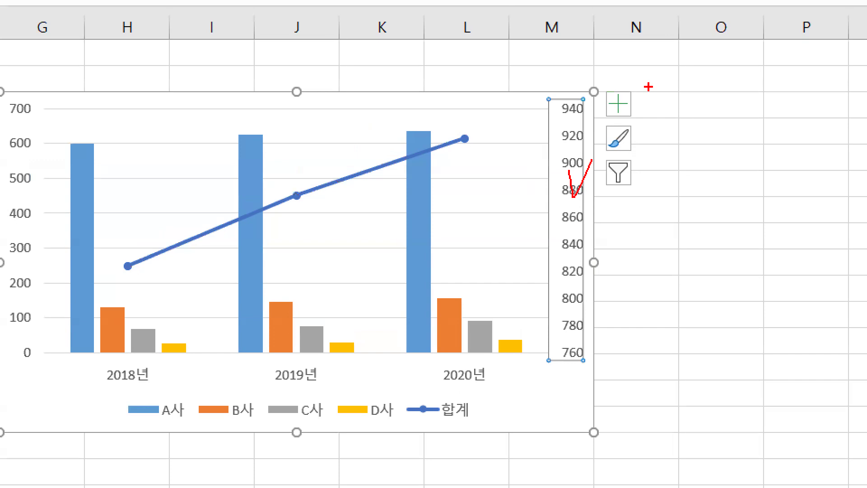
pyautogui.press('Escape')
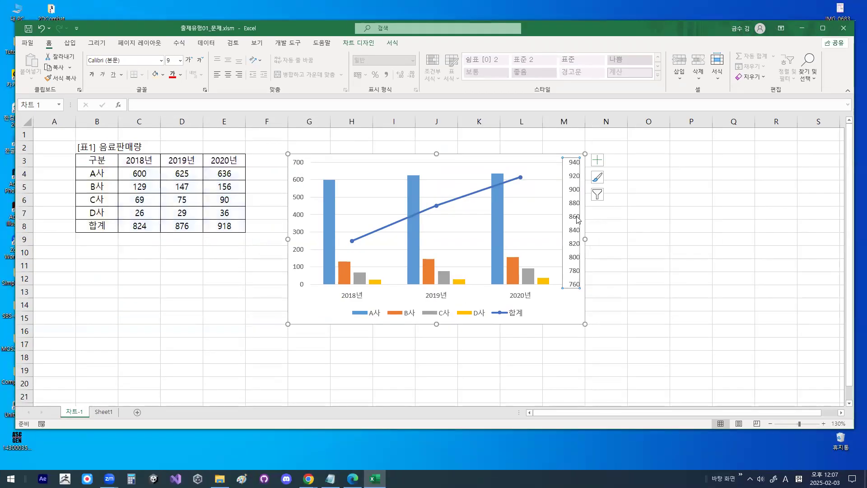
pyautogui.doubleClick(578, 220)
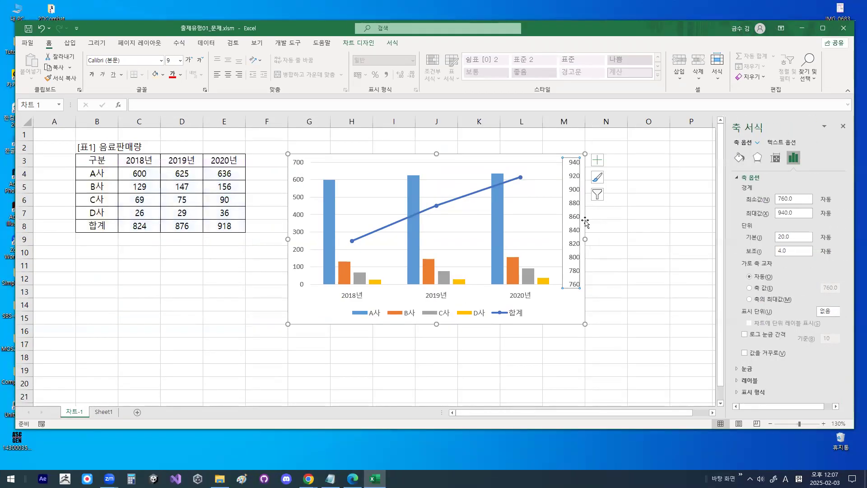
pyautogui.hotkey('ctrl', '1')
pyautogui.click(767, 129)
pyautogui.moveTo(767, 129)
pyautogui.mouseDown()
pyautogui.moveTo(751, 135)
pyautogui.moveTo(747, 126)
pyautogui.mouseUp()
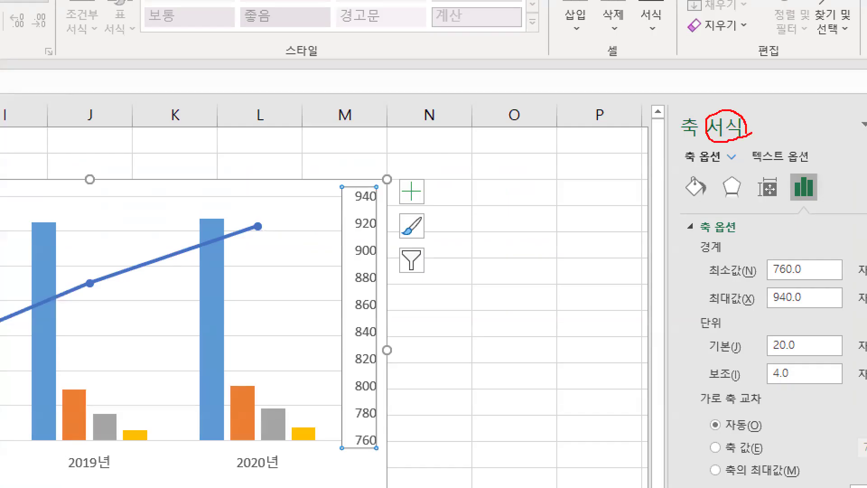
pyautogui.press('Escape')
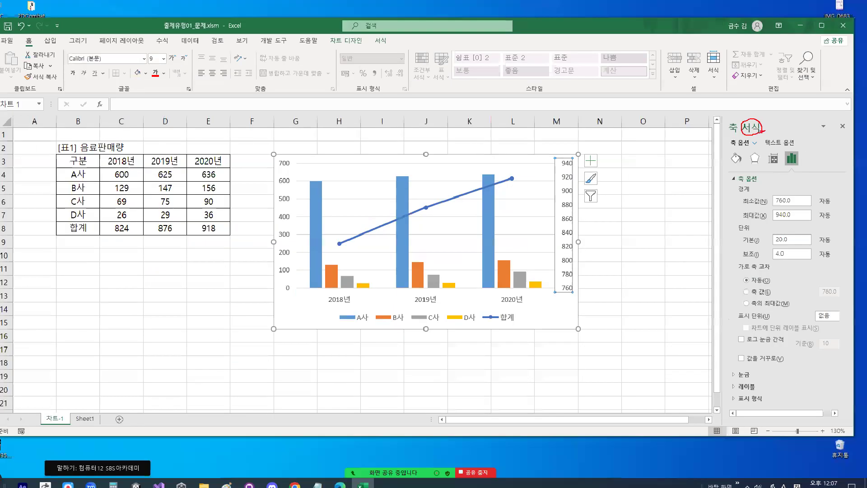
# - Set the secondary vertical axis bounds to a minimum of 750 and a maximum of 950
pyautogui.moveTo(797, 198); pyautogui.dragTo(764, 202)
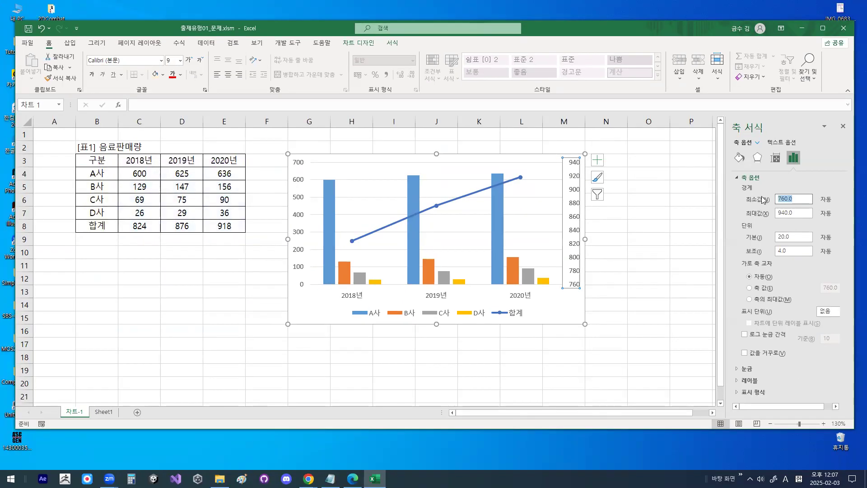
pyautogui.write('750')
pyautogui.press('Tab')
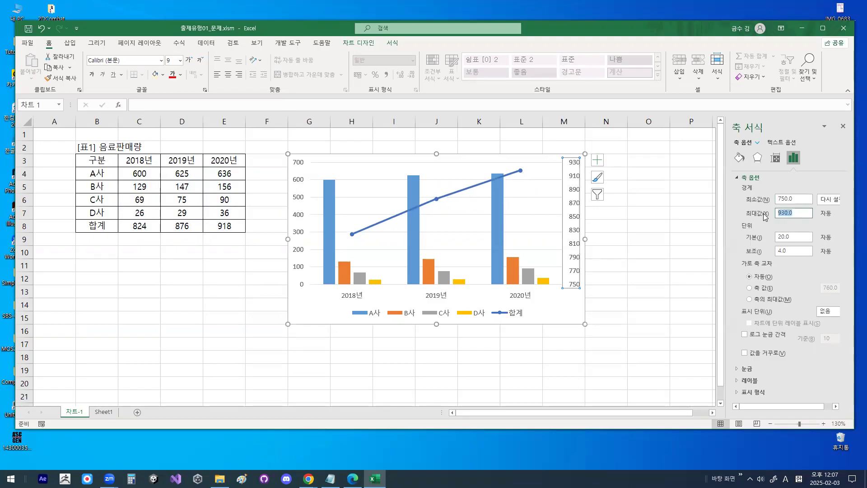
pyautogui.write('950')
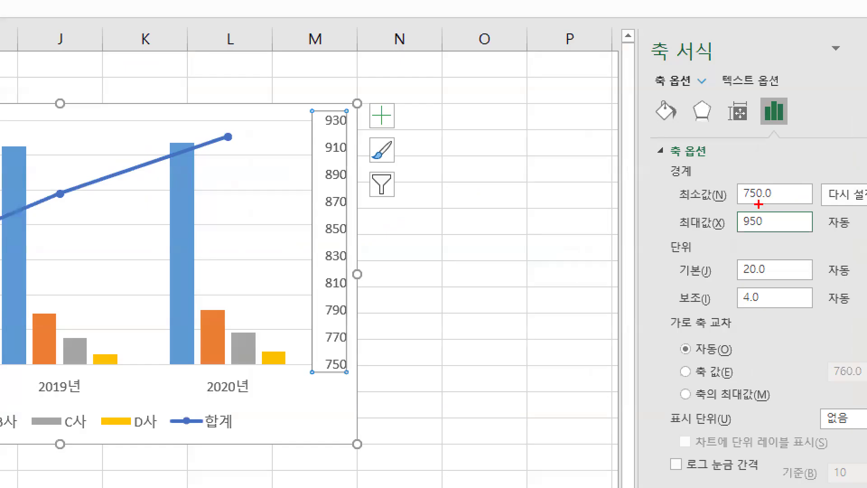
pyautogui.moveTo(788, 210)
pyautogui.mouseDown()
pyautogui.moveTo(785, 222)
pyautogui.moveTo(676, 212)
pyautogui.moveTo(762, 164)
pyautogui.moveTo(790, 212)
pyautogui.mouseUp()
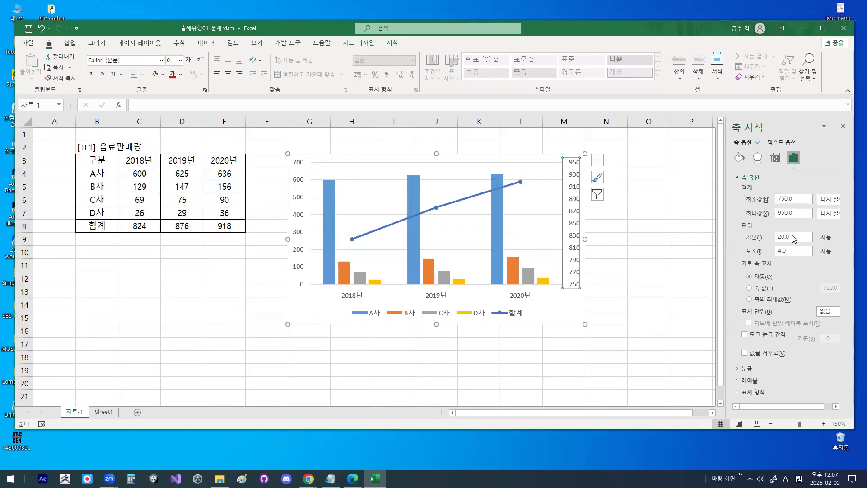
pyautogui.press('Tab')
# - Set the secondary vertical axis's major unit (기본) to 50 and close the axis format settings
pyautogui.write('50')
pyautogui.moveTo(794, 239)
pyautogui.mouseDown()
pyautogui.moveTo(803, 233)
pyautogui.moveTo(632, 242)
pyautogui.moveTo(750, 226)
pyautogui.moveTo(753, 233)
pyautogui.mouseUp()
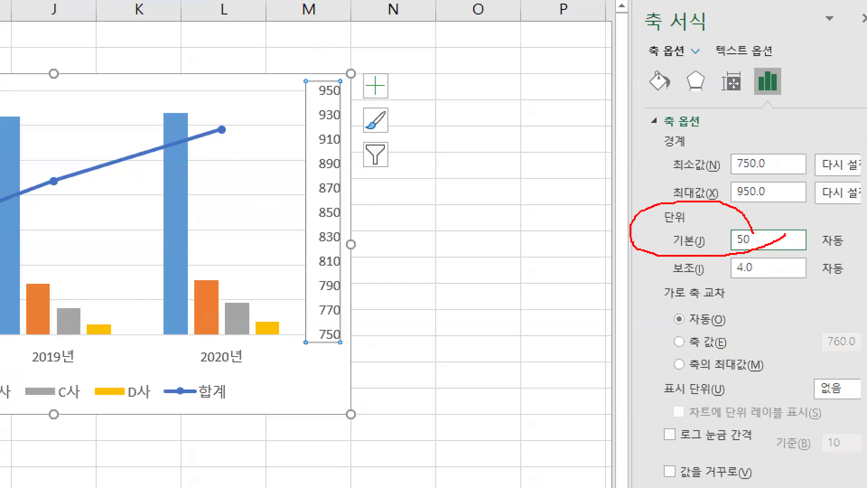
pyautogui.press('Escape')
pyautogui.press('Return')
pyautogui.click(865, 18)
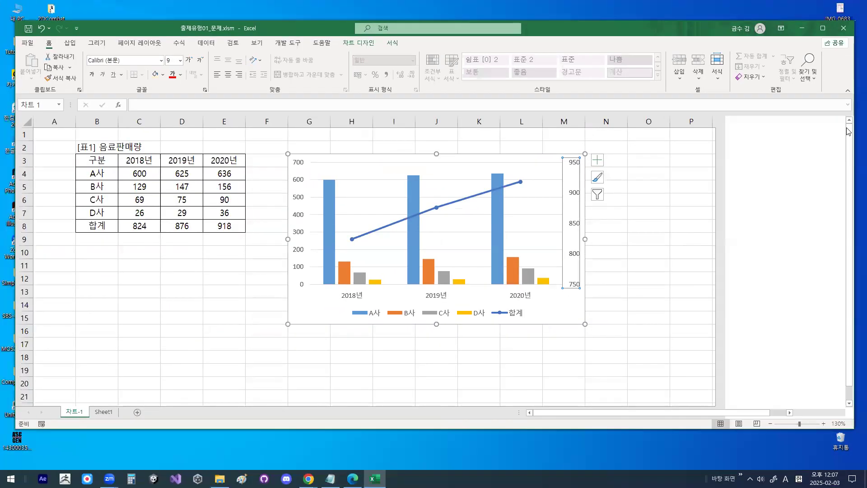
# - Examine the minimum, maximum and interval labels along the chart's secondary vertical axis
pyautogui.click(636, 269)
pyautogui.click(576, 303)
pyautogui.hotkey('ctrl', '1')
pyautogui.click(578, 299)
pyautogui.moveTo(594, 279)
pyautogui.mouseDown()
pyautogui.moveTo(559, 285)
pyautogui.moveTo(593, 269)
pyautogui.moveTo(593, 276)
pyautogui.mouseUp()
pyautogui.press('Escape')
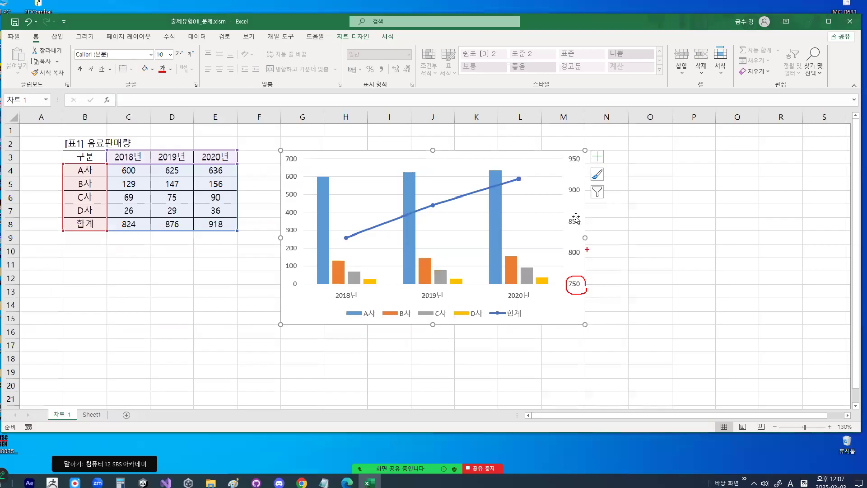
pyautogui.hotkey('ctrl', '1')
pyautogui.click(585, 166)
pyautogui.moveTo(585, 165); pyautogui.dragTo(548, 138)
pyautogui.moveTo(586, 334)
pyautogui.mouseDown()
pyautogui.moveTo(582, 353)
pyautogui.moveTo(589, 336)
pyautogui.mouseUp()
pyautogui.moveTo(592, 282)
pyautogui.mouseDown()
pyautogui.moveTo(587, 293)
pyautogui.moveTo(590, 282)
pyautogui.mouseUp()
pyautogui.moveTo(595, 236)
pyautogui.mouseDown()
pyautogui.moveTo(560, 201)
pyautogui.moveTo(585, 230)
pyautogui.mouseUp()
pyautogui.press('Escape')
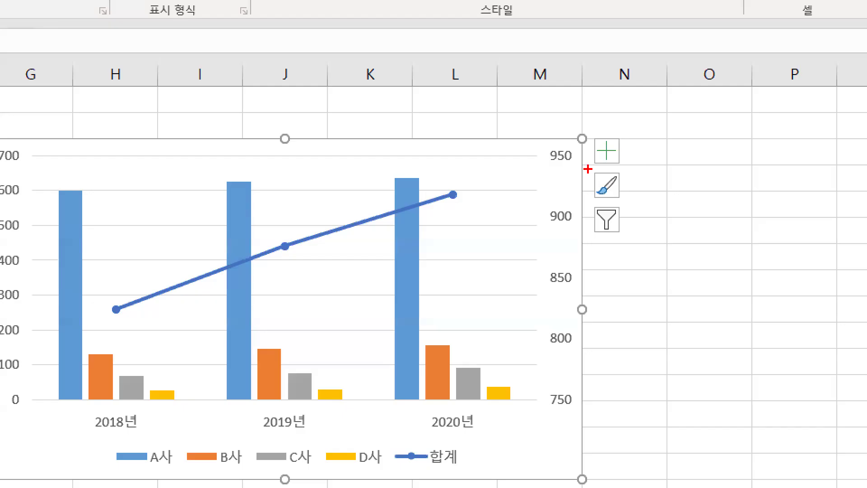
# - Add a chart title (차트 제목) to the beverage sales chart using the above-chart placement (차트 위)
pyautogui.moveTo(612, 158)
pyautogui.mouseDown()
pyautogui.moveTo(603, 168)
pyautogui.moveTo(594, 150)
pyautogui.mouseUp()
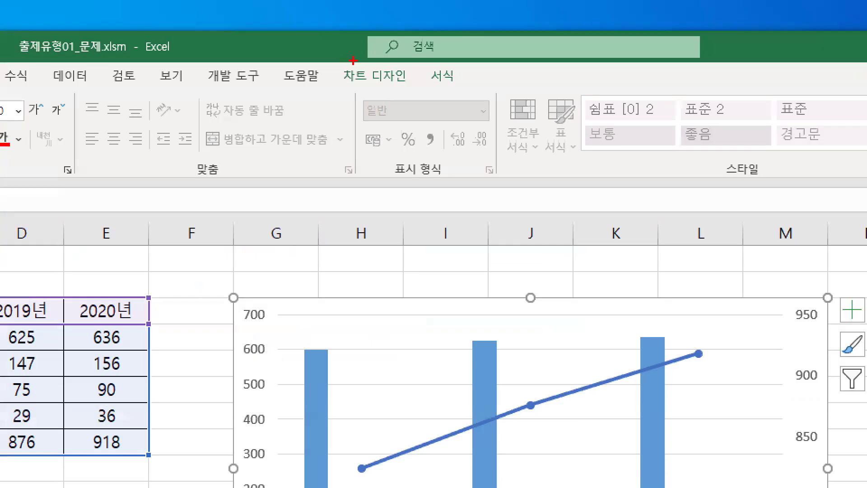
pyautogui.moveTo(381, 44)
pyautogui.mouseDown()
pyautogui.moveTo(340, 49)
pyautogui.moveTo(376, 31)
pyautogui.mouseUp()
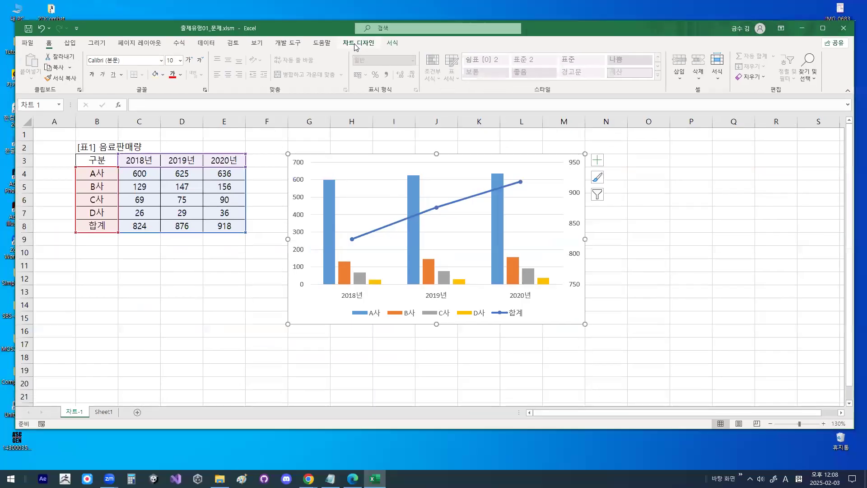
pyautogui.click(367, 78)
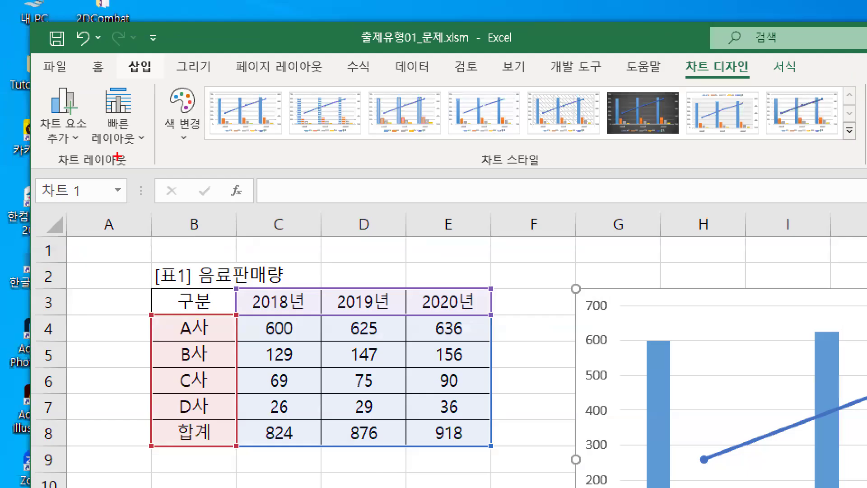
pyautogui.moveTo(16, 95); pyautogui.dragTo(70, 95)
pyautogui.moveTo(140, 172); pyautogui.dragTo(146, 172)
pyautogui.moveTo(93, 122)
pyautogui.mouseDown()
pyautogui.moveTo(89, 140)
pyautogui.moveTo(27, 101)
pyautogui.moveTo(93, 133)
pyautogui.mouseUp()
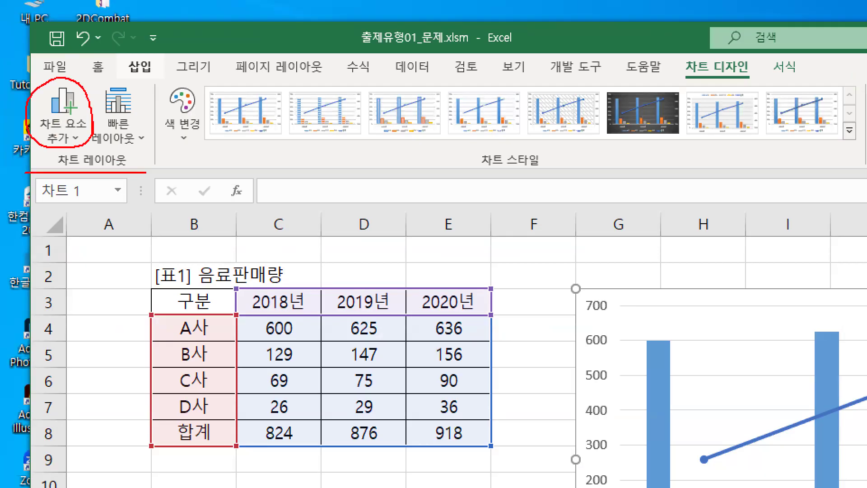
pyautogui.moveTo(58, 101)
pyautogui.mouseDown()
pyautogui.moveTo(66, 109)
pyautogui.moveTo(114, 59)
pyautogui.mouseUp()
pyautogui.click(37, 82)
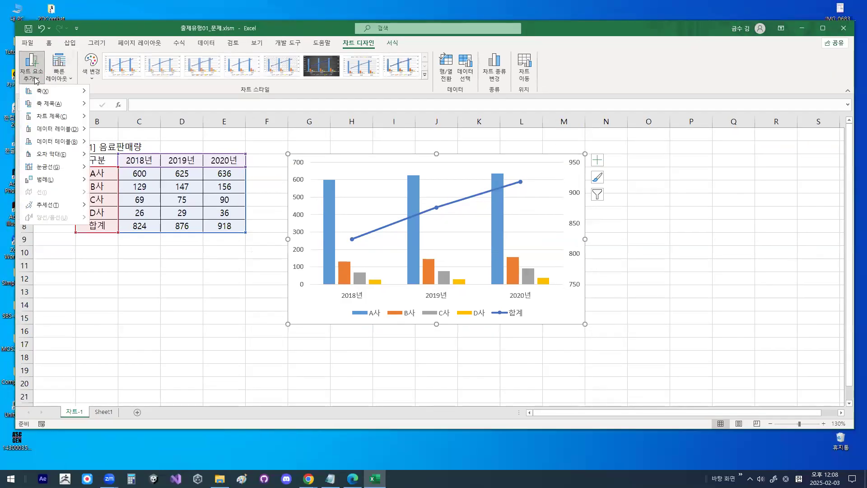
pyautogui.moveTo(30, 121); pyautogui.dragTo(68, 121)
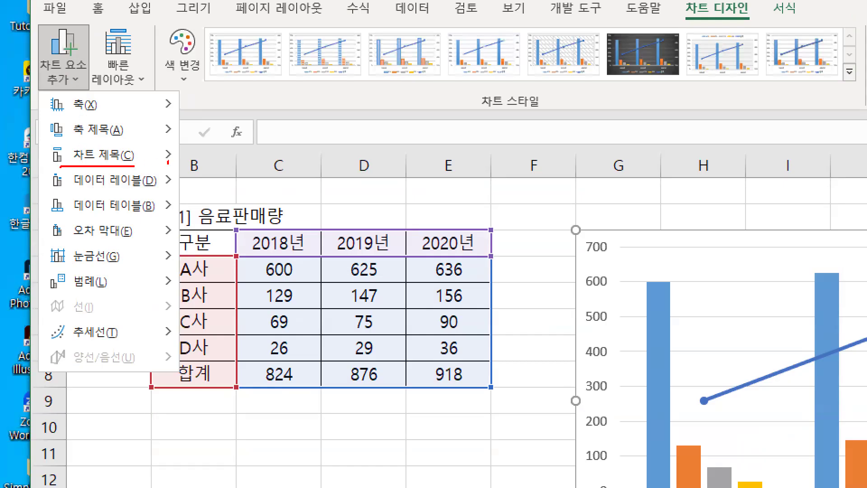
pyautogui.moveTo(168, 163)
pyautogui.mouseDown()
pyautogui.moveTo(153, 144)
pyautogui.moveTo(172, 164)
pyautogui.mouseUp()
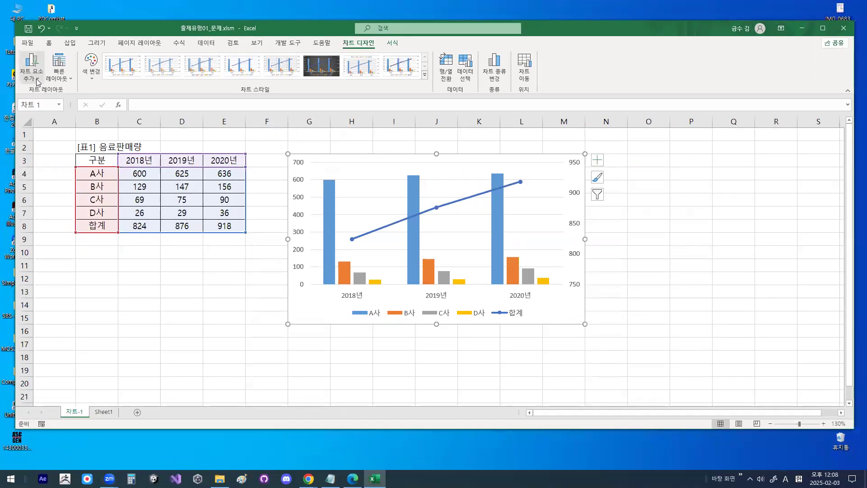
pyautogui.click(74, 79)
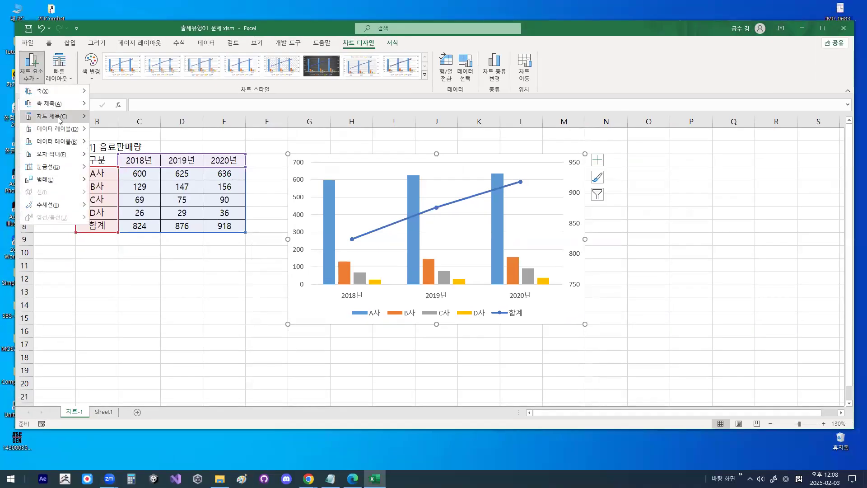
pyautogui.moveTo(59, 118)
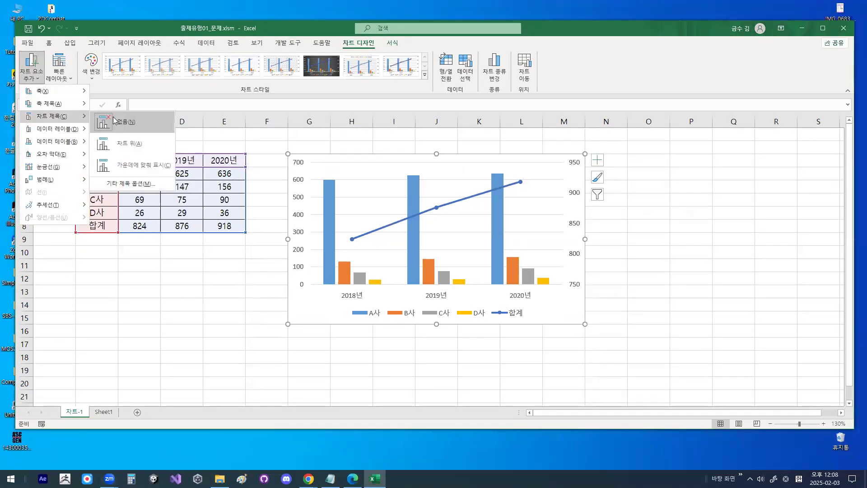
pyautogui.click(120, 149)
pyautogui.moveTo(472, 179)
pyautogui.mouseDown()
pyautogui.moveTo(408, 177)
pyautogui.moveTo(503, 171)
pyautogui.mouseUp()
pyautogui.press('Escape')
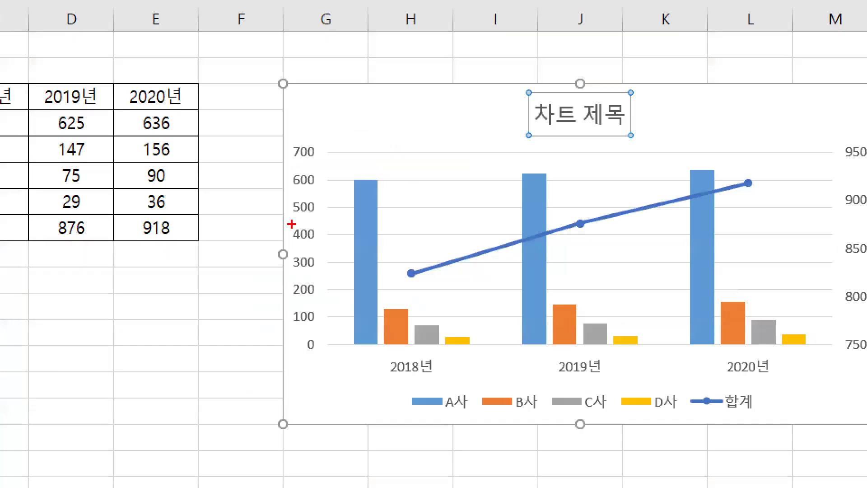
# - Add an axis title for the chart's primary vertical axis (기본 세로)
pyautogui.moveTo(292, 224); pyautogui.dragTo(294, 219)
pyautogui.press('Escape')
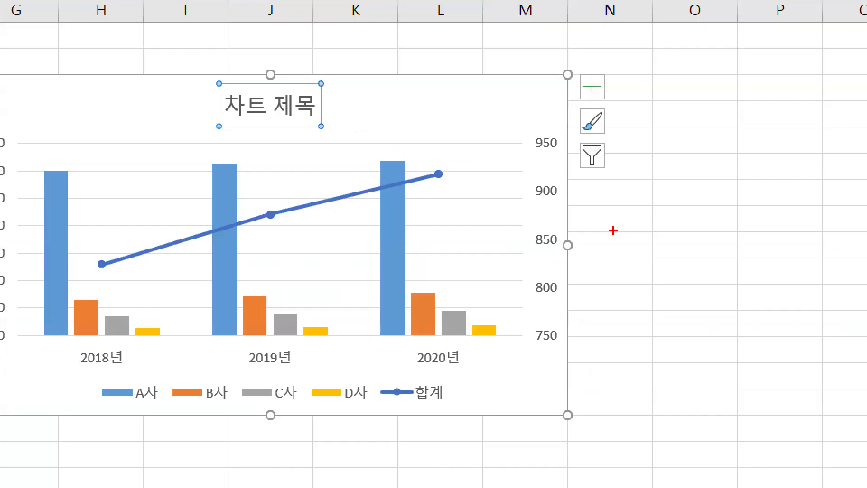
pyautogui.moveTo(616, 231); pyautogui.dragTo(610, 200)
pyautogui.press('Escape')
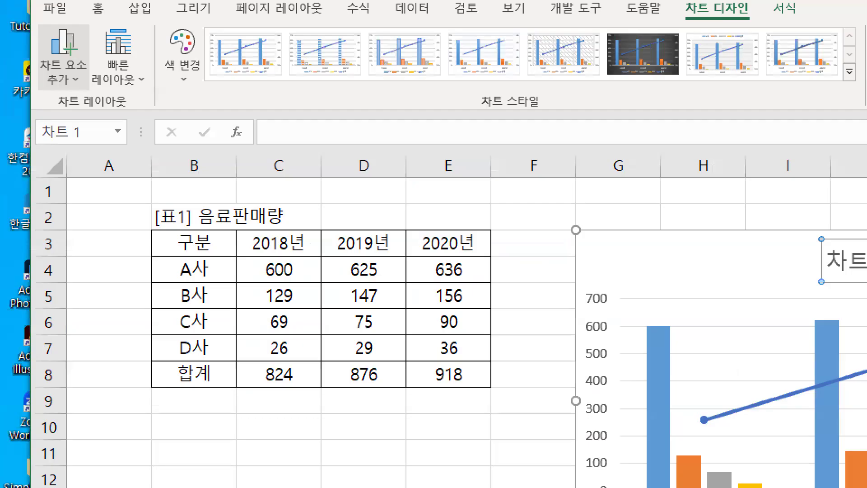
pyautogui.moveTo(95, 84)
pyautogui.mouseDown()
pyautogui.moveTo(32, 82)
pyautogui.moveTo(75, 70)
pyautogui.mouseUp()
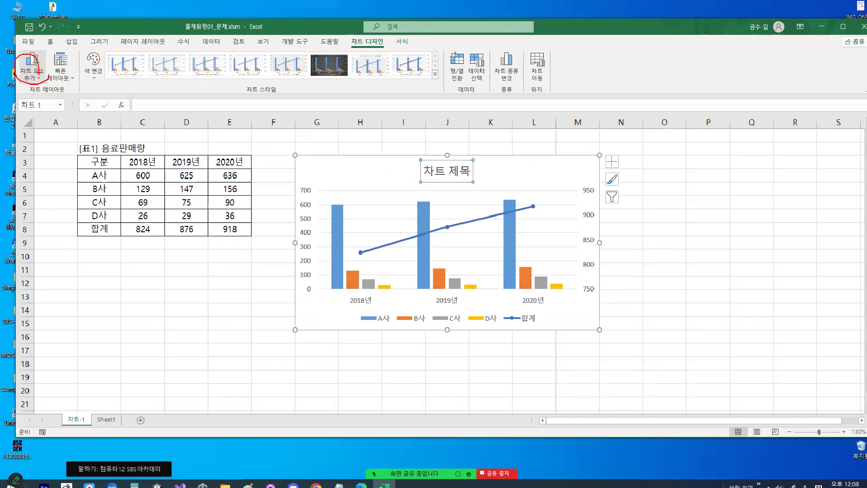
pyautogui.click(33, 82)
pyautogui.moveTo(59, 103)
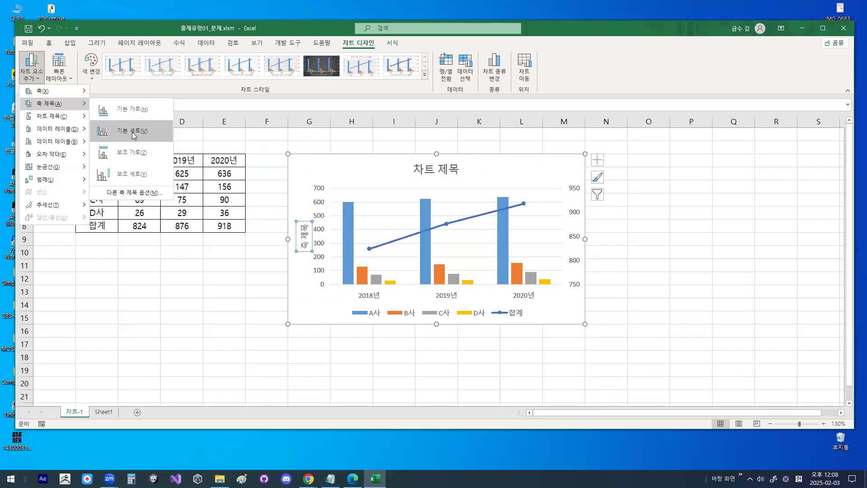
pyautogui.click(134, 134)
# - Add an axis title for the chart's secondary vertical axis (보조 세로)
pyautogui.click(32, 75)
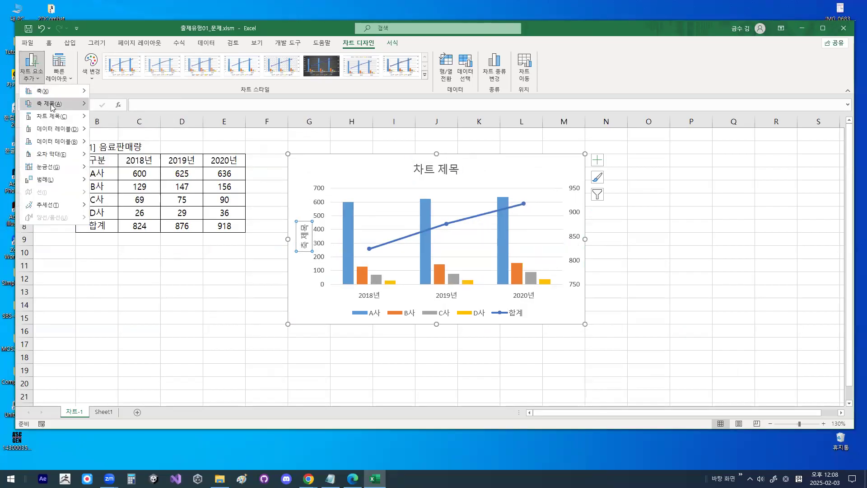
pyautogui.moveTo(52, 107)
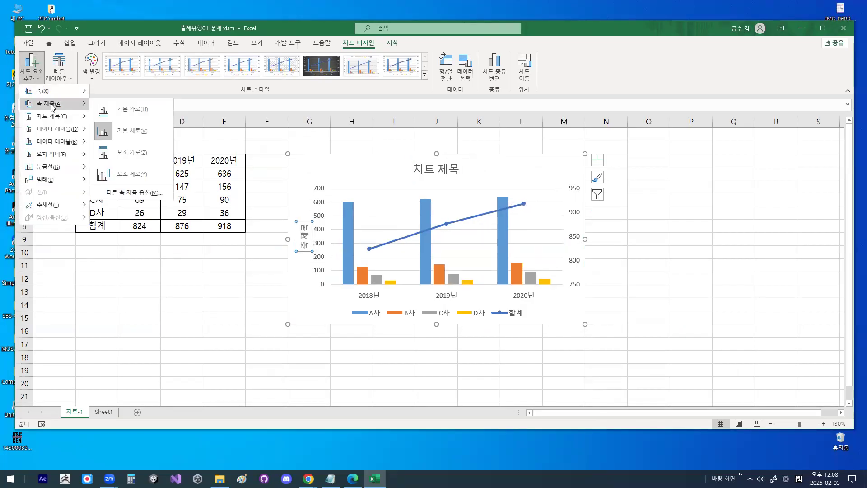
pyautogui.click(124, 179)
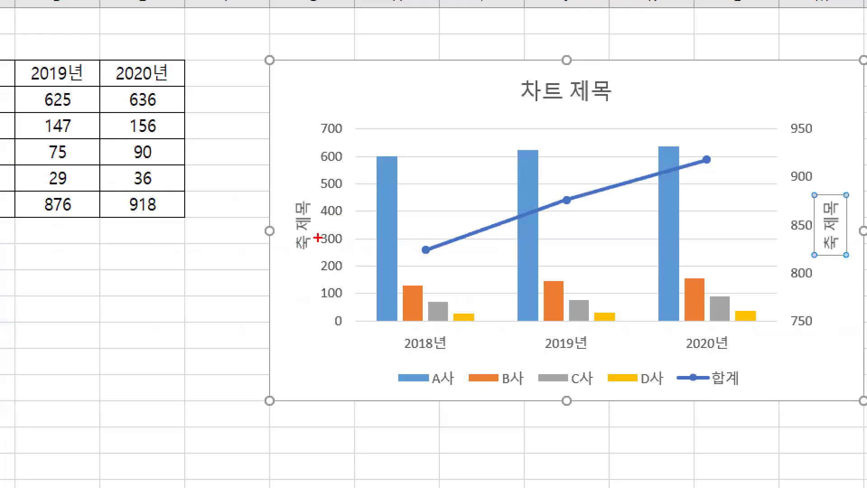
pyautogui.moveTo(318, 237)
pyautogui.mouseDown()
pyautogui.moveTo(280, 221)
pyautogui.moveTo(321, 233)
pyautogui.mouseUp()
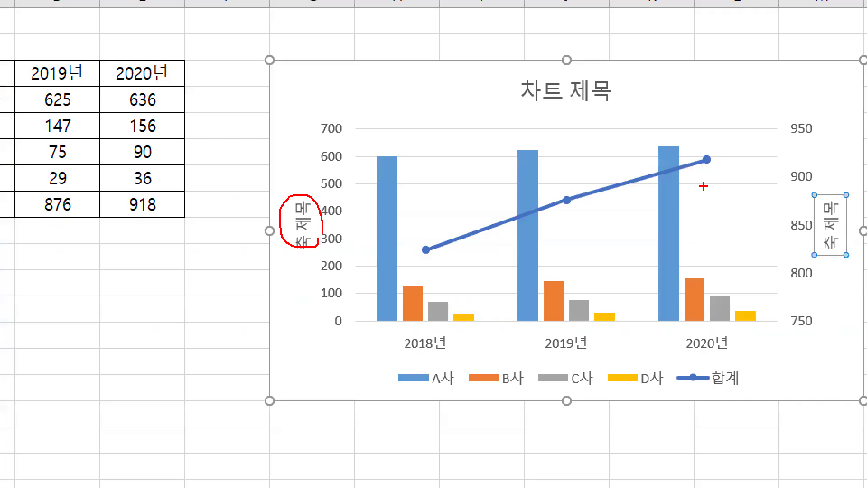
pyautogui.press('Escape')
pyautogui.hotkey('ctrl', '1')
pyautogui.moveTo(627, 232)
pyautogui.mouseDown()
pyautogui.moveTo(625, 255)
pyautogui.moveTo(583, 255)
pyautogui.moveTo(616, 190)
pyautogui.moveTo(623, 247)
pyautogui.mouseUp()
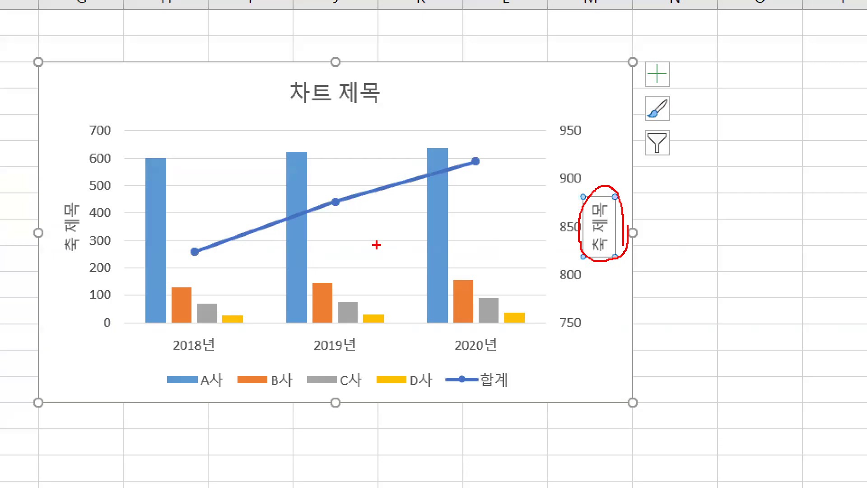
pyautogui.moveTo(89, 246)
pyautogui.mouseDown()
pyautogui.moveTo(50, 255)
pyautogui.moveTo(98, 257)
pyautogui.mouseUp()
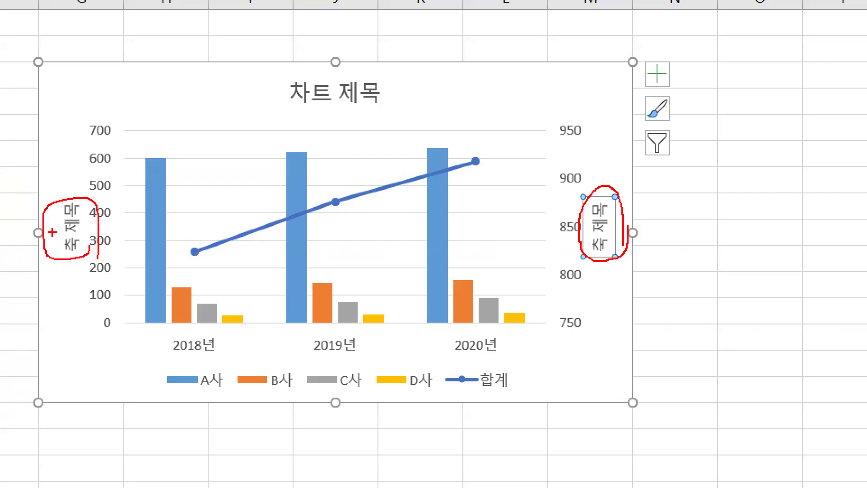
pyautogui.press('Escape')
# - Replace the placeholder text of the chart title with 음료 판매량
pyautogui.click(416, 167)
pyautogui.moveTo(419, 168); pyautogui.dragTo(467, 170)
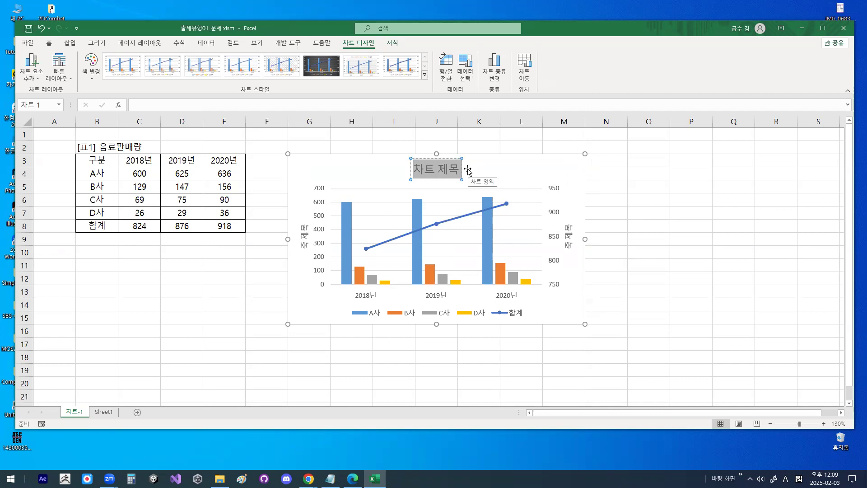
pyautogui.write('DMAFY')
pyautogui.press('BackSpace')
pyautogui.press('BackSpace')
pyautogui.press('BackSpace')
pyautogui.press('BackSpace')
pyautogui.press('BackSpace')
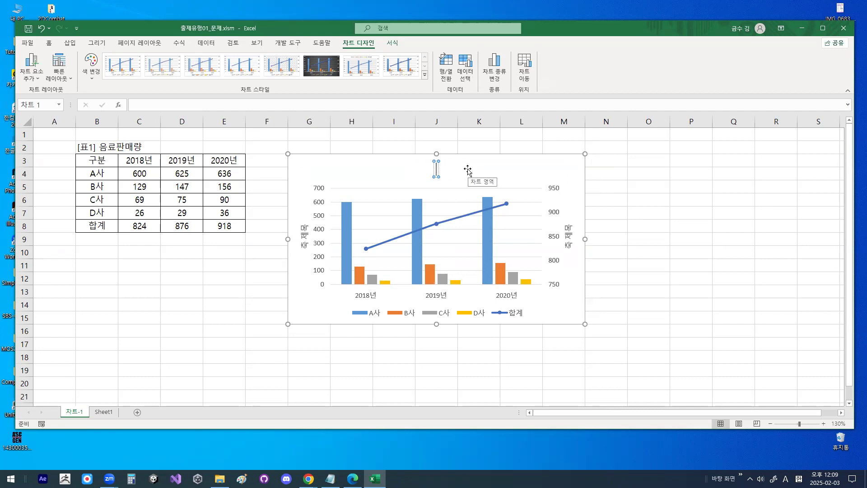
pyautogui.write('음료 판매량')
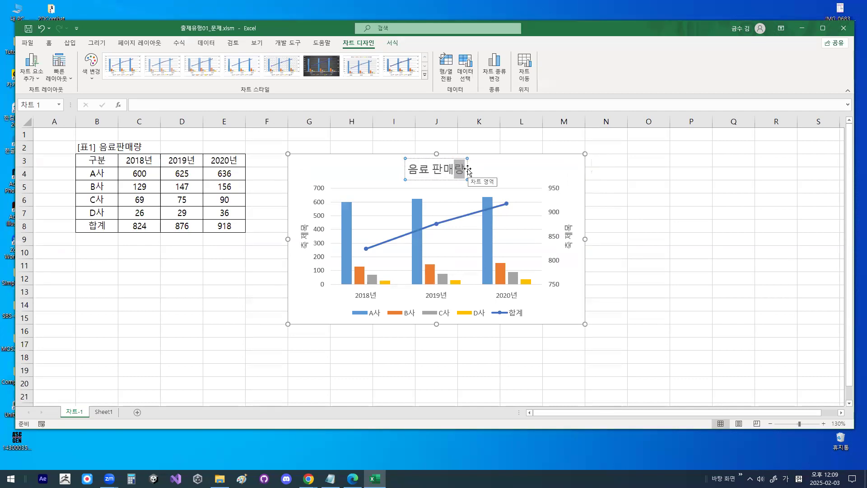
# - Change the primary vertical axis title's text to 판매량
pyautogui.click(303, 243)
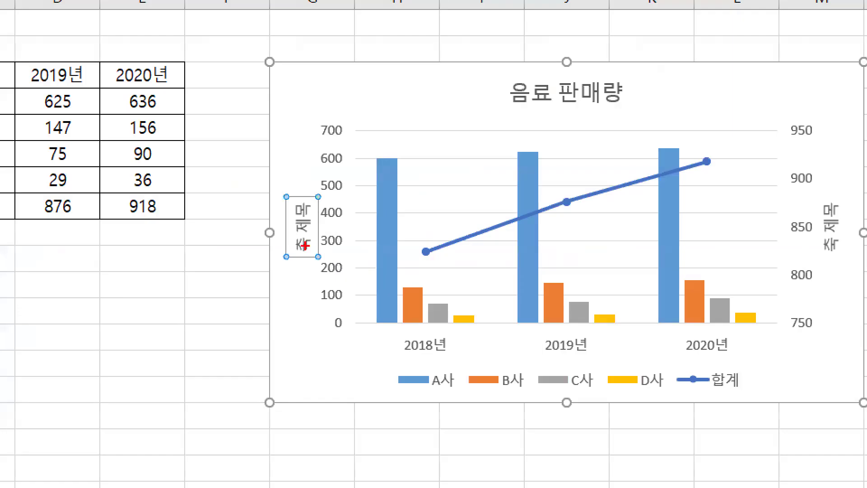
pyautogui.moveTo(315, 246)
pyautogui.mouseDown()
pyautogui.moveTo(306, 185)
pyautogui.moveTo(316, 235)
pyautogui.moveTo(305, 249)
pyautogui.mouseUp()
pyautogui.press('Escape')
pyautogui.click(304, 227)
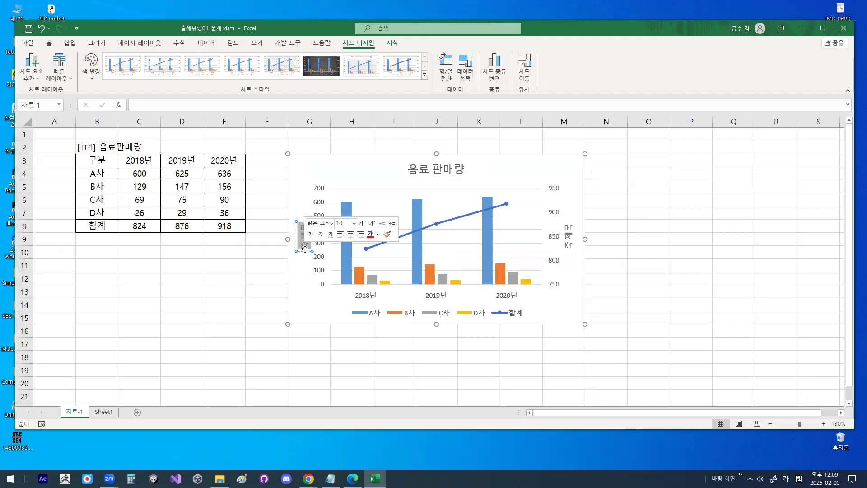
pyautogui.write('판매량')
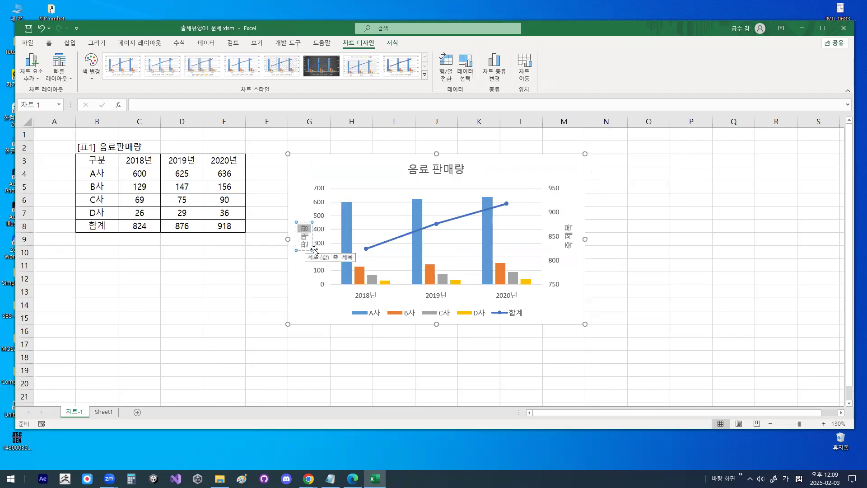
# - Change the secondary vertical axis title's text to 합계 and finish editing it
pyautogui.click(569, 238)
pyautogui.moveTo(597, 230)
pyautogui.mouseDown()
pyautogui.moveTo(555, 264)
pyautogui.moveTo(560, 199)
pyautogui.moveTo(568, 252)
pyautogui.mouseUp()
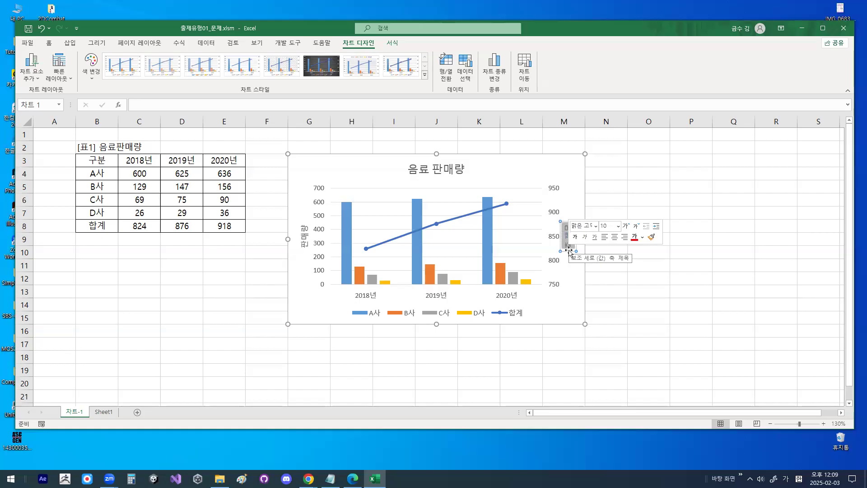
pyautogui.write('합ㄱ')
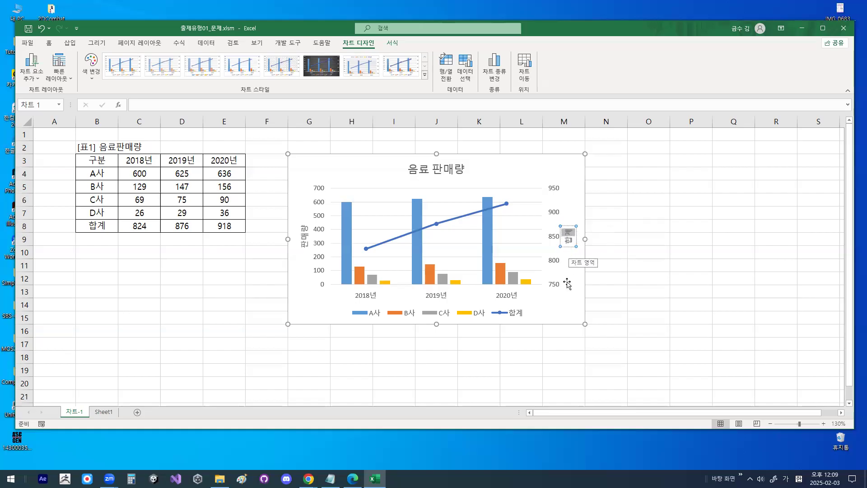
pyautogui.click(567, 291)
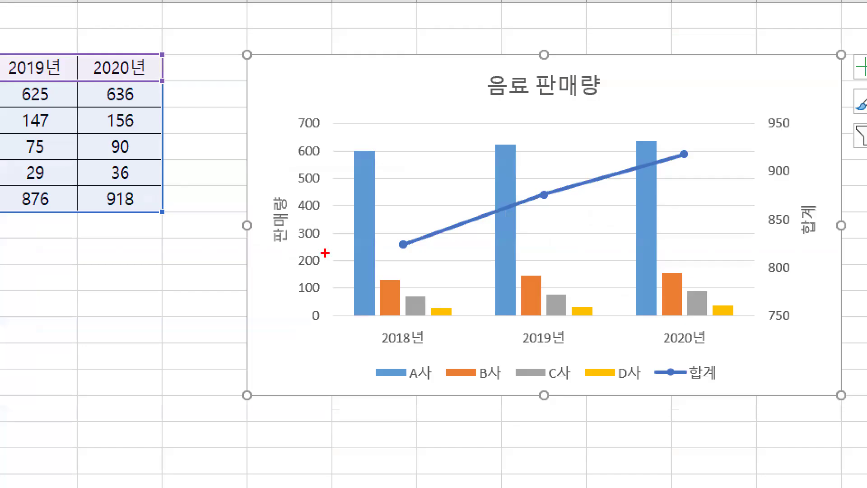
pyautogui.moveTo(628, 98)
pyautogui.mouseDown()
pyautogui.moveTo(495, 114)
pyautogui.moveTo(583, 57)
pyautogui.moveTo(604, 84)
pyautogui.mouseUp()
pyautogui.moveTo(304, 213)
pyautogui.mouseDown()
pyautogui.moveTo(301, 242)
pyautogui.moveTo(271, 173)
pyautogui.moveTo(300, 237)
pyautogui.mouseUp()
pyautogui.moveTo(837, 216)
pyautogui.mouseDown()
pyautogui.moveTo(776, 188)
pyautogui.moveTo(852, 230)
pyautogui.mouseUp()
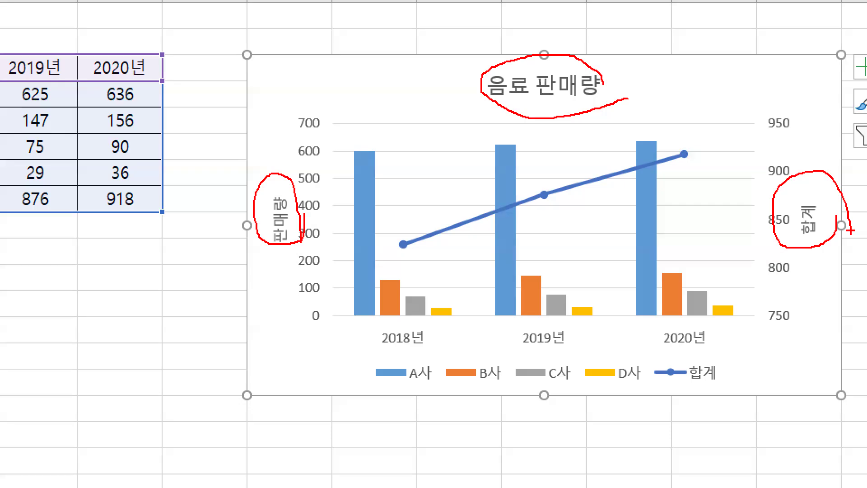
pyautogui.press('Escape')
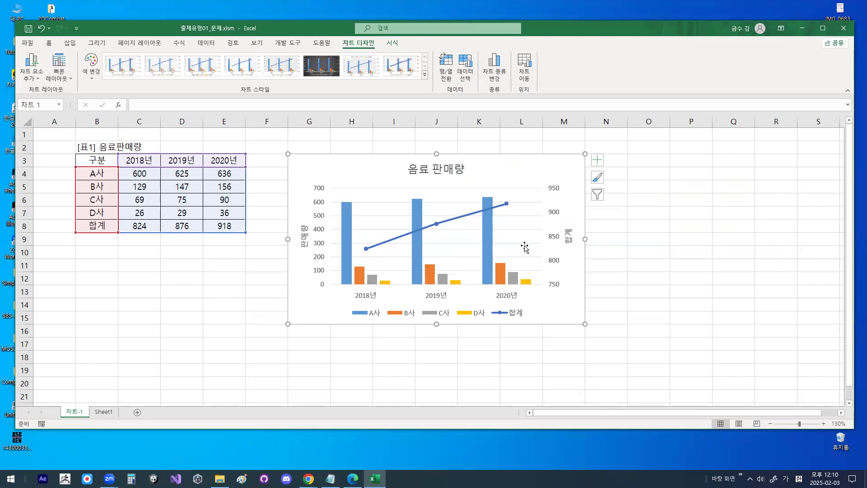
# - Open the format settings (차트 제목 서식) for the chart title 음료 판매량
pyautogui.click(451, 173)
pyautogui.hotkey('ctrl', '1')
pyautogui.moveTo(469, 165)
pyautogui.mouseDown()
pyautogui.moveTo(377, 177)
pyautogui.moveTo(462, 144)
pyautogui.moveTo(468, 158)
pyautogui.mouseUp()
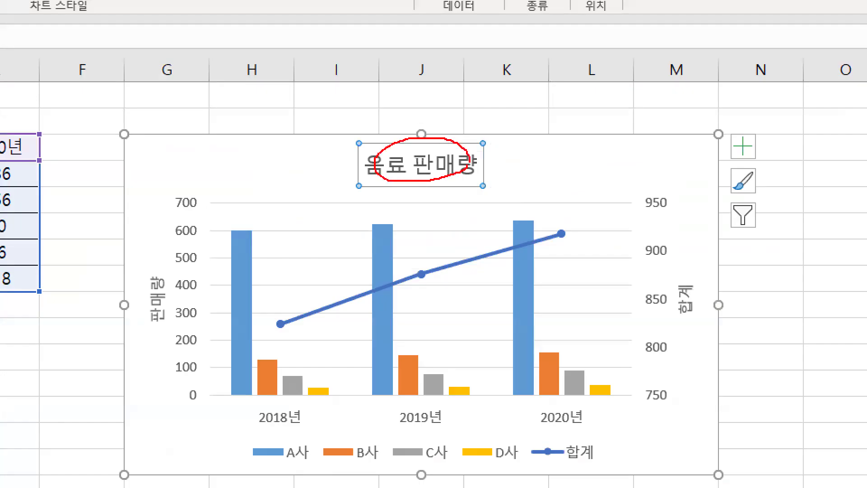
pyautogui.press('Escape')
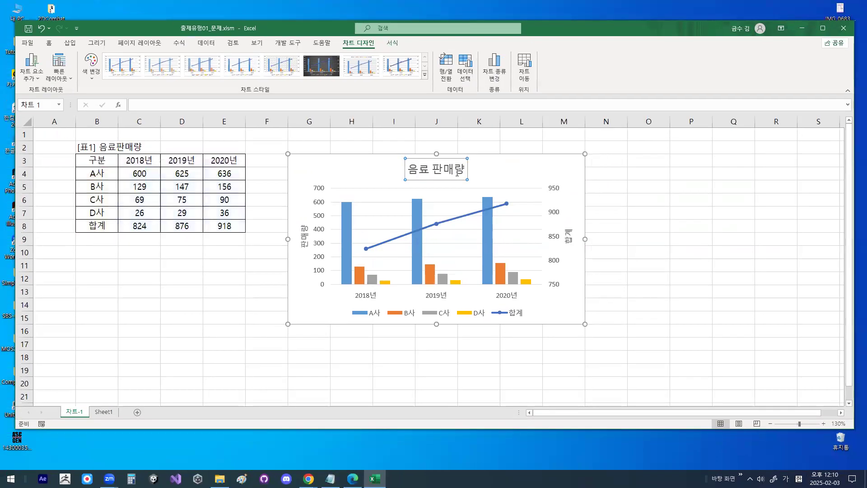
pyautogui.doubleClick(457, 172)
pyautogui.hotkey('ctrl', '1')
pyautogui.click(815, 135)
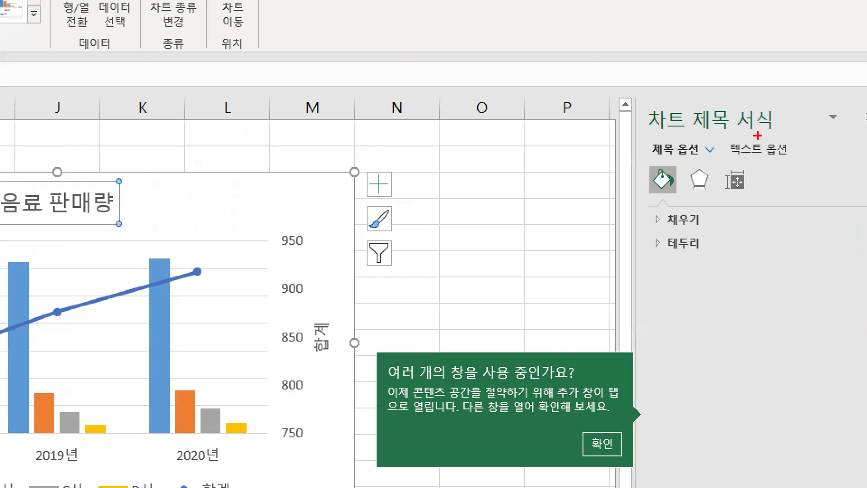
pyautogui.moveTo(641, 136); pyautogui.dragTo(770, 136)
pyautogui.moveTo(698, 87); pyautogui.dragTo(738, 33)
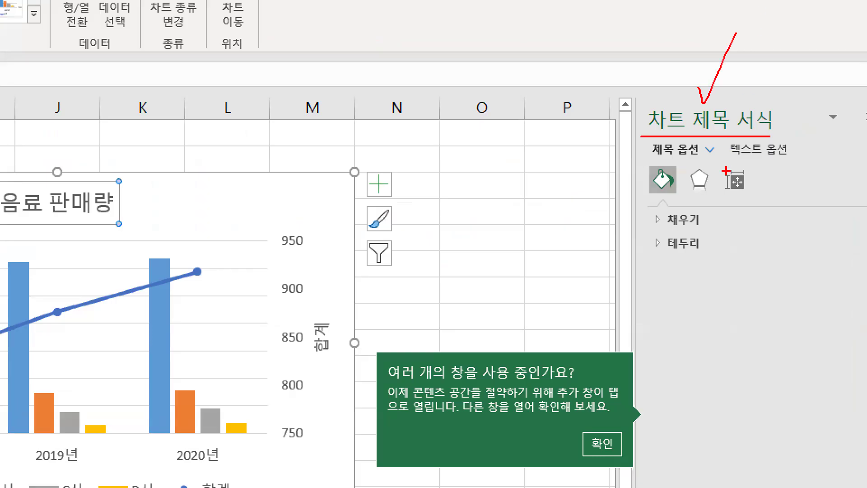
pyautogui.moveTo(726, 173)
pyautogui.mouseDown()
pyautogui.moveTo(712, 202)
pyautogui.moveTo(672, 183)
pyautogui.moveTo(727, 177)
pyautogui.mouseUp()
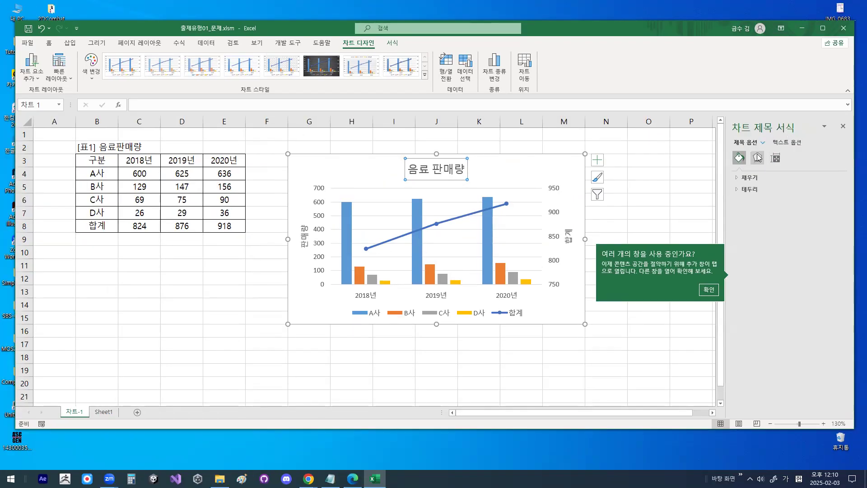
# - Expand the shadow (그림자) settings in the chart title's effects and examine the outer (바깥쪽) presets
pyautogui.click(699, 180)
pyautogui.moveTo(765, 177)
pyautogui.mouseDown()
pyautogui.moveTo(763, 185)
pyautogui.moveTo(762, 169)
pyautogui.moveTo(767, 180)
pyautogui.mouseUp()
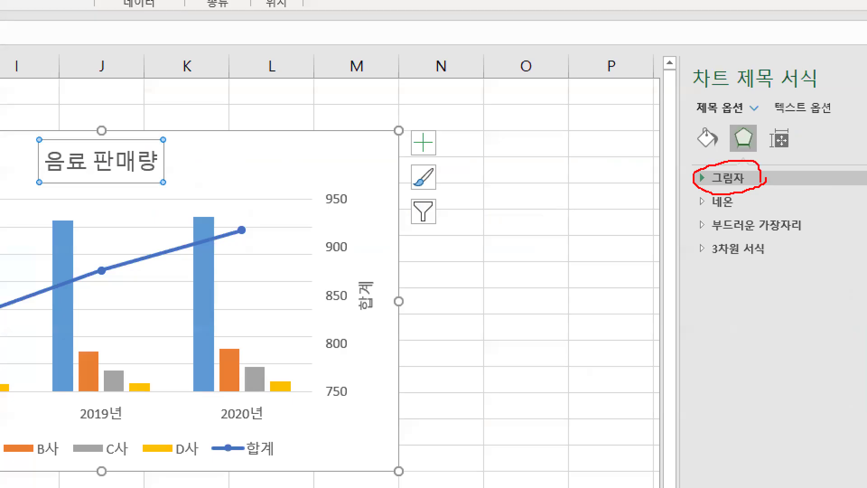
pyautogui.click(745, 180)
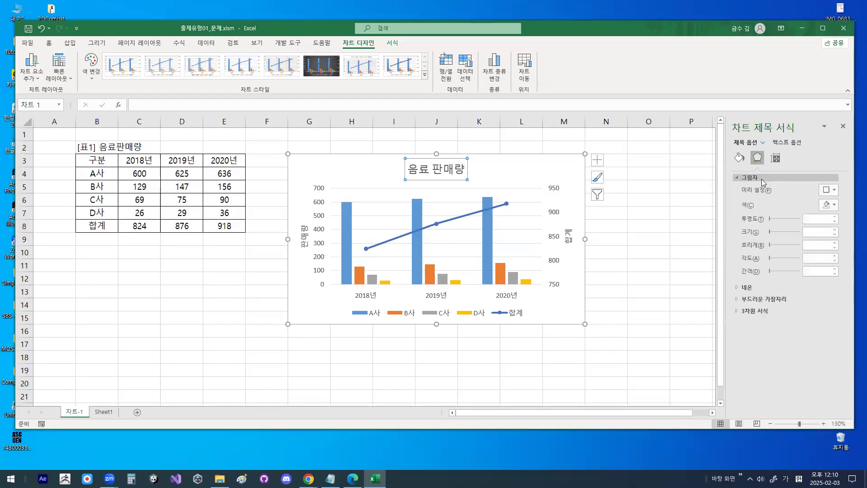
pyautogui.moveTo(843, 203)
pyautogui.mouseDown()
pyautogui.moveTo(800, 162)
pyautogui.moveTo(823, 115)
pyautogui.mouseUp()
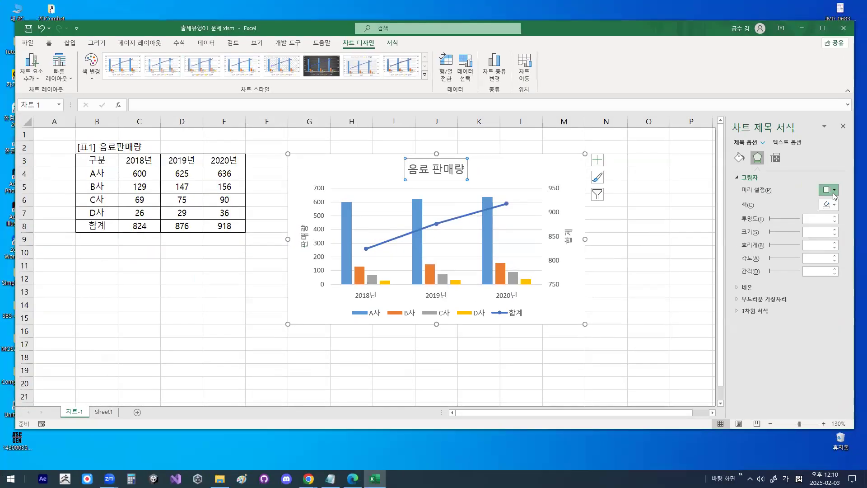
pyautogui.click(832, 190)
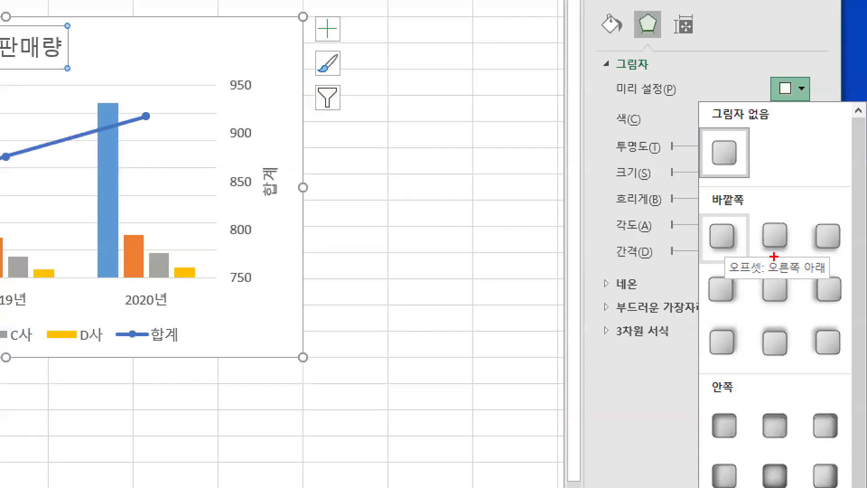
pyautogui.moveTo(814, 273); pyautogui.dragTo(801, 275)
pyautogui.moveTo(735, 257)
pyautogui.mouseDown()
pyautogui.moveTo(722, 211)
pyautogui.moveTo(745, 251)
pyautogui.mouseUp()
pyautogui.moveTo(705, 177); pyautogui.dragTo(745, 151)
pyautogui.press('Escape')
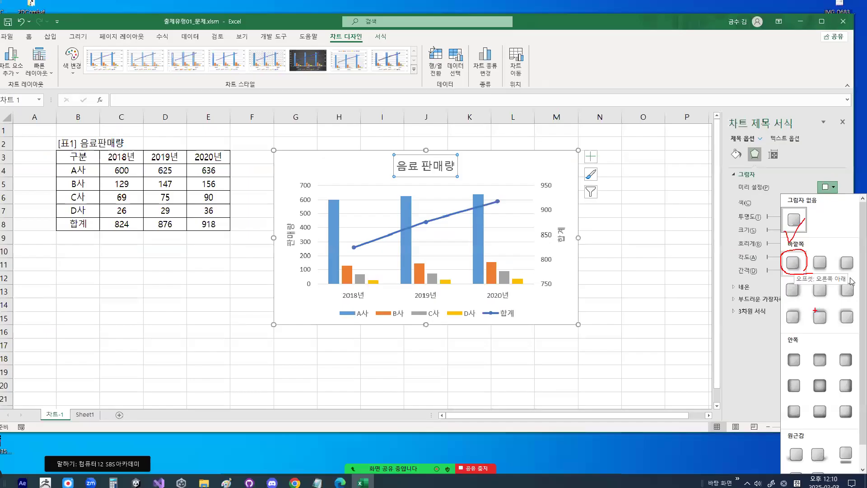
# - Apply the outer shadow preset 오프셋: 오른쪽 아래 to the chart title and close the format settings
pyautogui.click(835, 191)
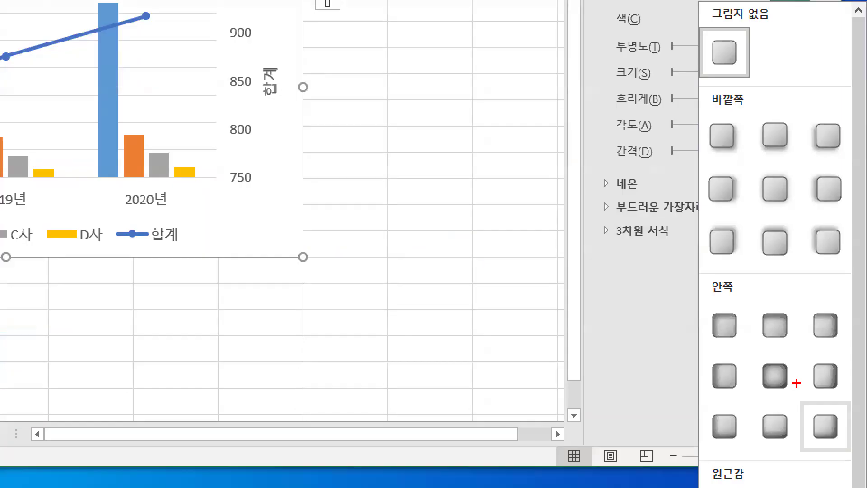
pyautogui.moveTo(797, 383)
pyautogui.mouseDown()
pyautogui.moveTo(802, 355)
pyautogui.moveTo(812, 373)
pyautogui.mouseUp()
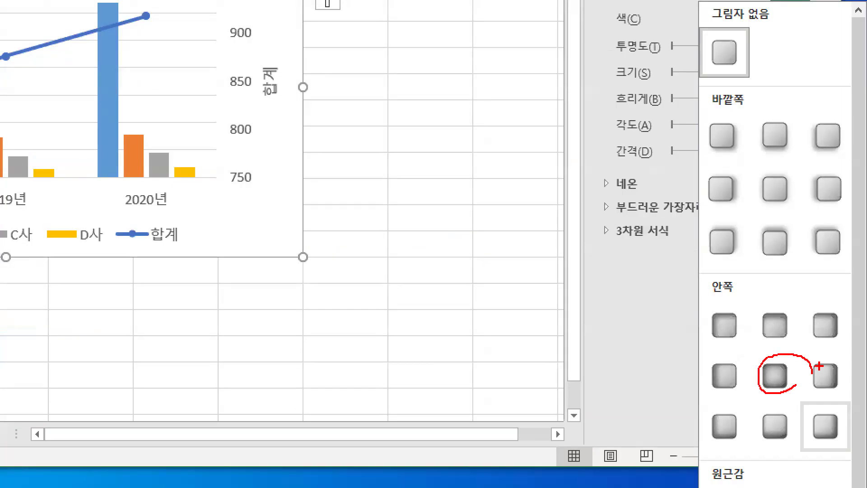
pyautogui.press('Escape')
pyautogui.click(834, 191)
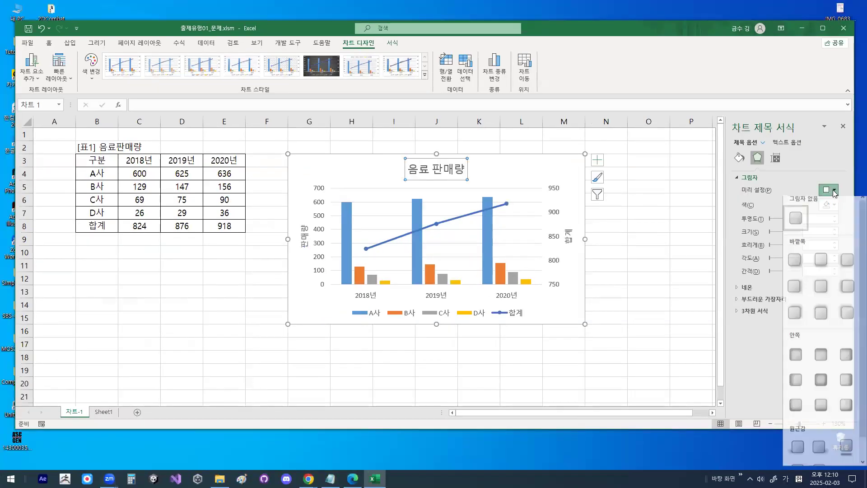
pyautogui.click(796, 264)
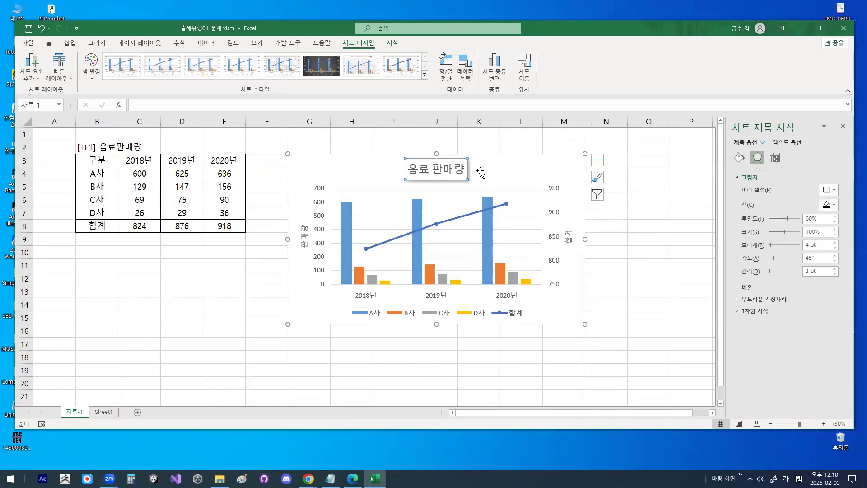
pyautogui.moveTo(473, 174)
pyautogui.mouseDown()
pyautogui.moveTo(468, 183)
pyautogui.moveTo(437, 162)
pyautogui.moveTo(484, 190)
pyautogui.moveTo(472, 180)
pyautogui.moveTo(497, 138)
pyautogui.mouseUp()
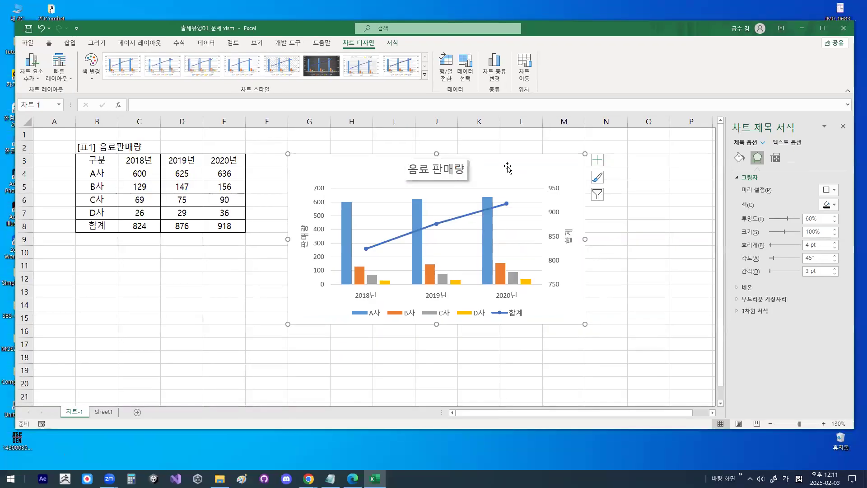
pyautogui.click(499, 168)
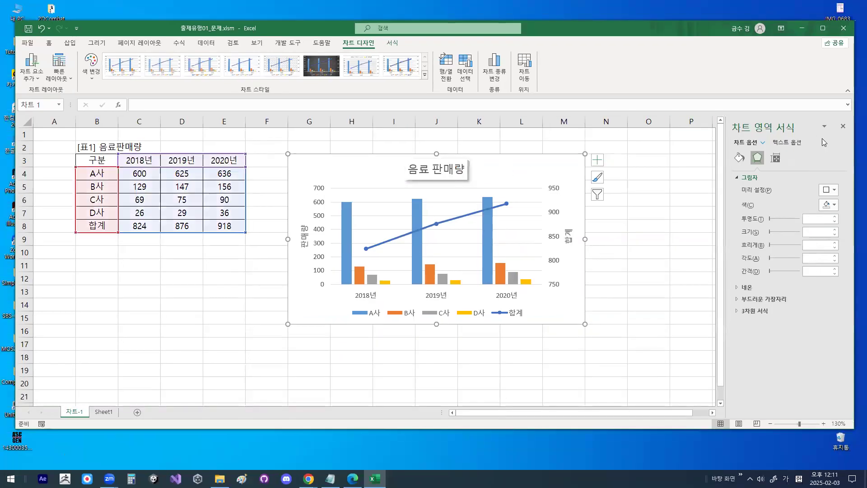
pyautogui.click(843, 126)
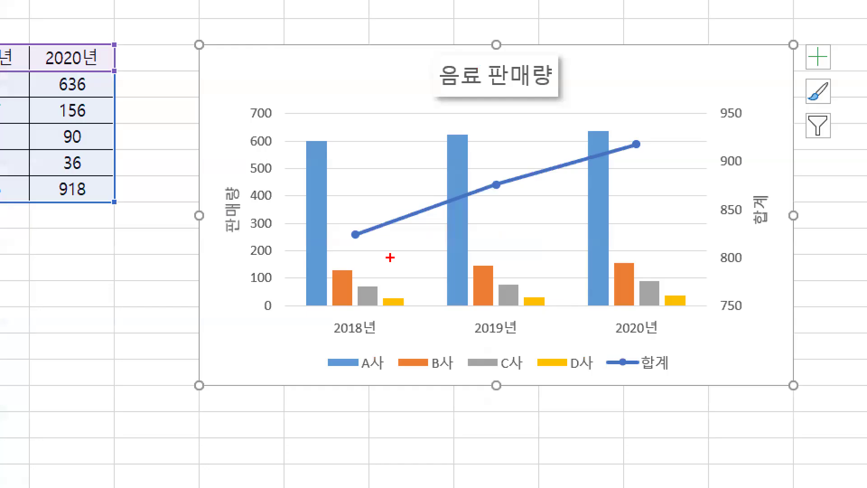
# - Delete the chart's major horizontal gridlines directly in the plot area and undo the deletion
pyautogui.moveTo(385, 259); pyautogui.dragTo(393, 252)
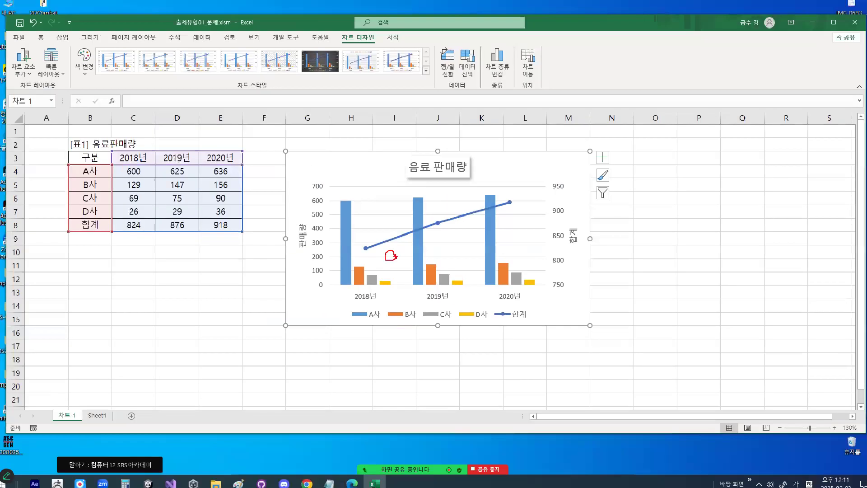
pyautogui.press('Escape')
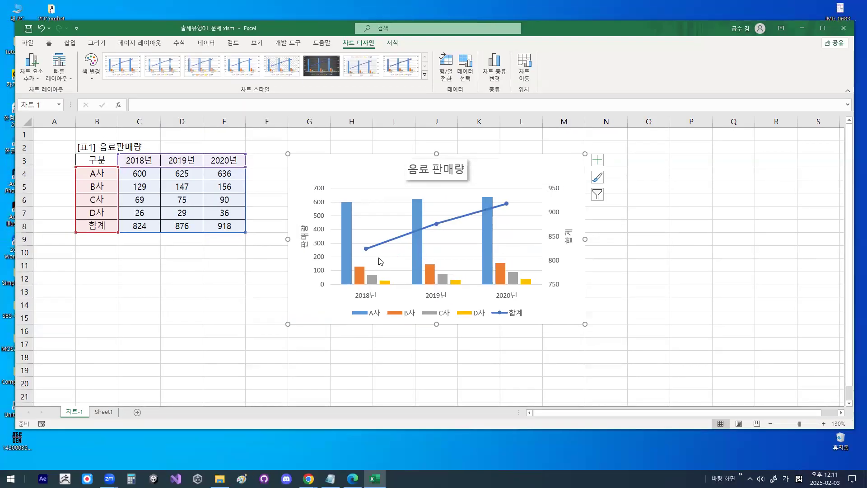
pyautogui.hotkey('ctrl', '1')
pyautogui.moveTo(385, 254)
pyautogui.mouseDown()
pyautogui.moveTo(413, 257)
pyautogui.moveTo(386, 252)
pyautogui.mouseUp()
pyautogui.press('Escape')
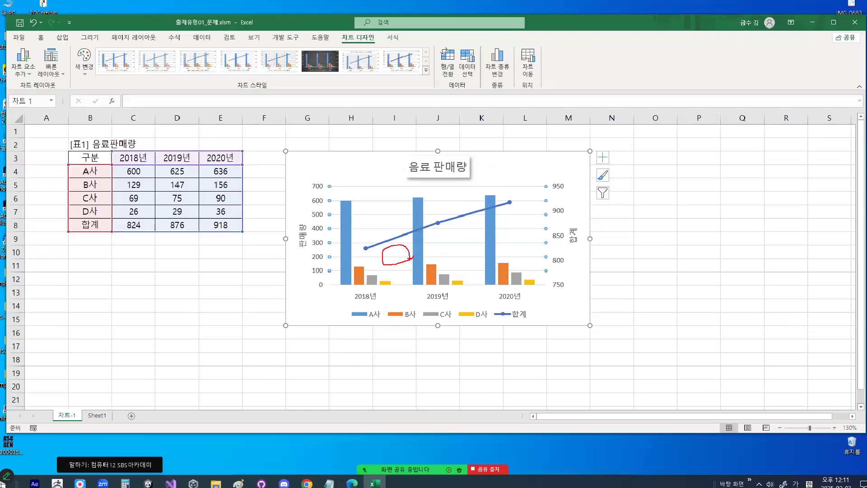
pyautogui.click(381, 260)
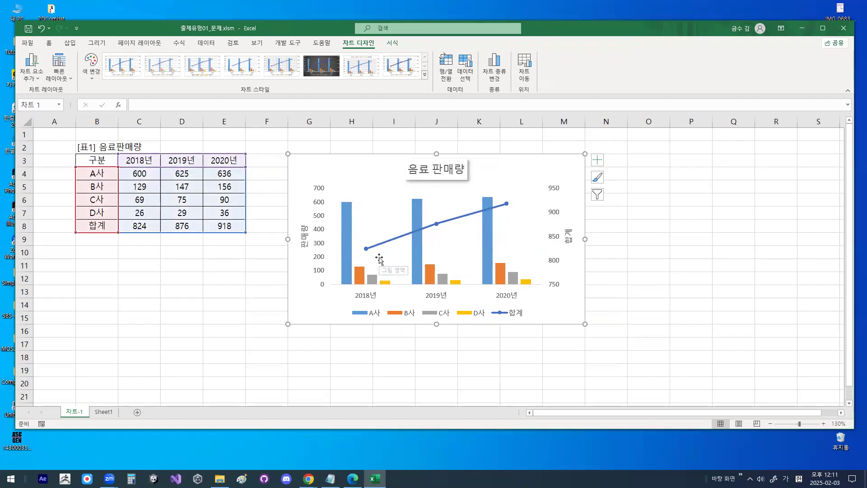
pyautogui.hotkey('ctrl', 'z')
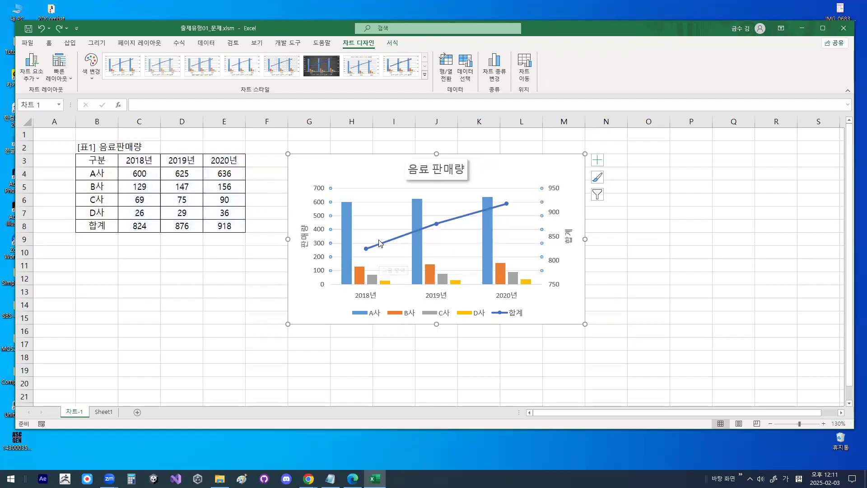
# - Turn off the chart's primary major horizontal gridlines (기본 주 가로) through the chart element options
pyautogui.click(37, 79)
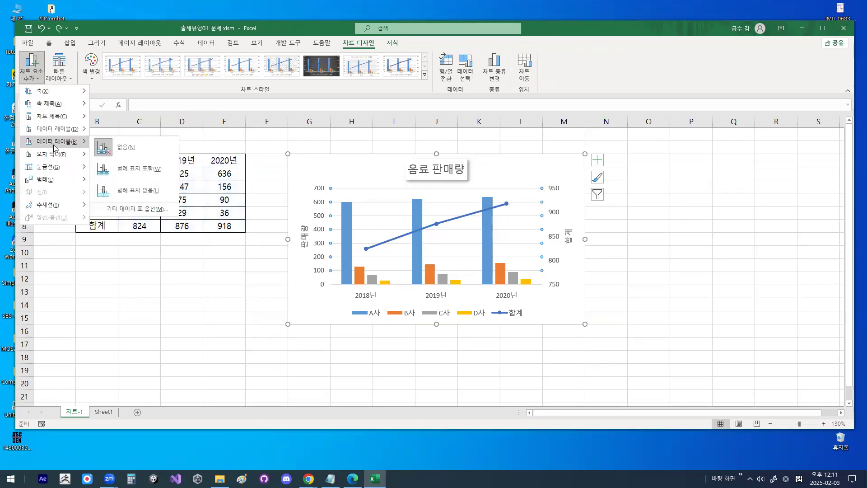
pyautogui.moveTo(62, 169)
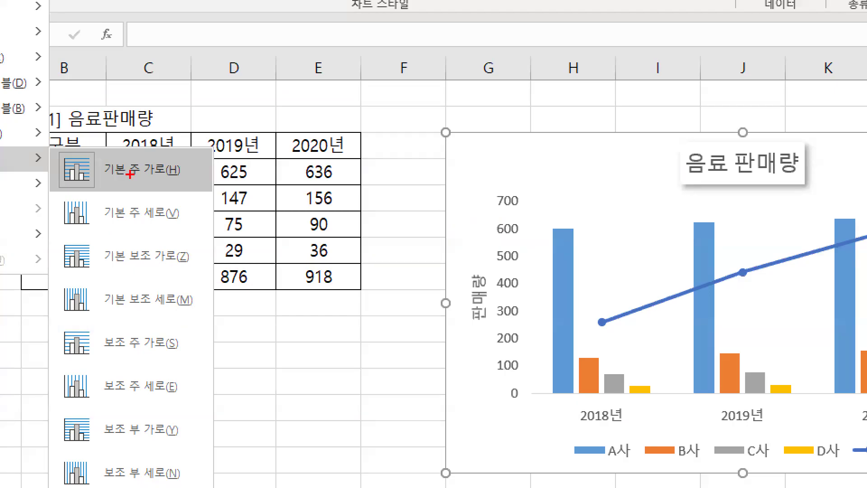
pyautogui.moveTo(109, 143)
pyautogui.mouseDown()
pyautogui.moveTo(116, 169)
pyautogui.moveTo(218, 77)
pyautogui.mouseUp()
pyautogui.moveTo(637, 318)
pyautogui.mouseDown()
pyautogui.moveTo(587, 232)
pyautogui.moveTo(692, 322)
pyautogui.mouseUp()
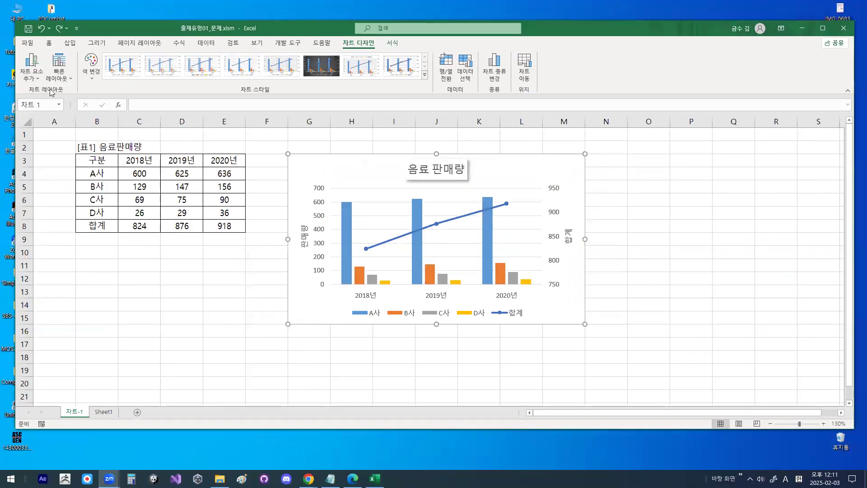
pyautogui.click(31, 72)
pyautogui.moveTo(56, 170)
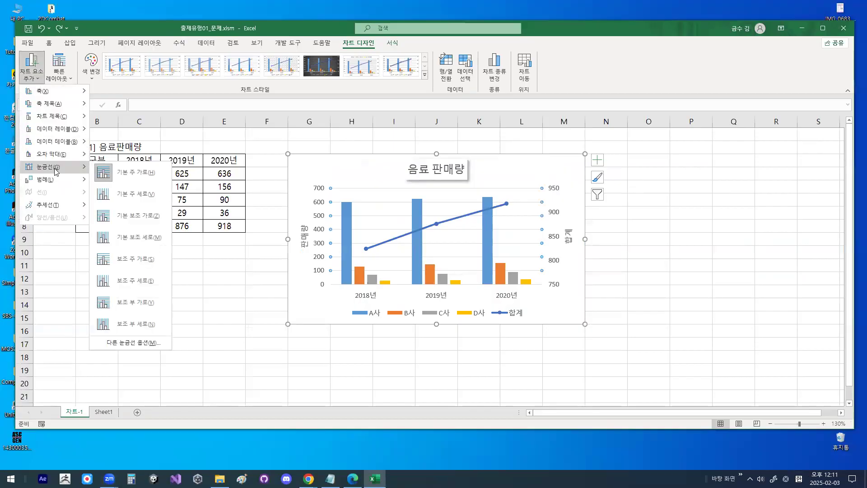
pyautogui.click(115, 169)
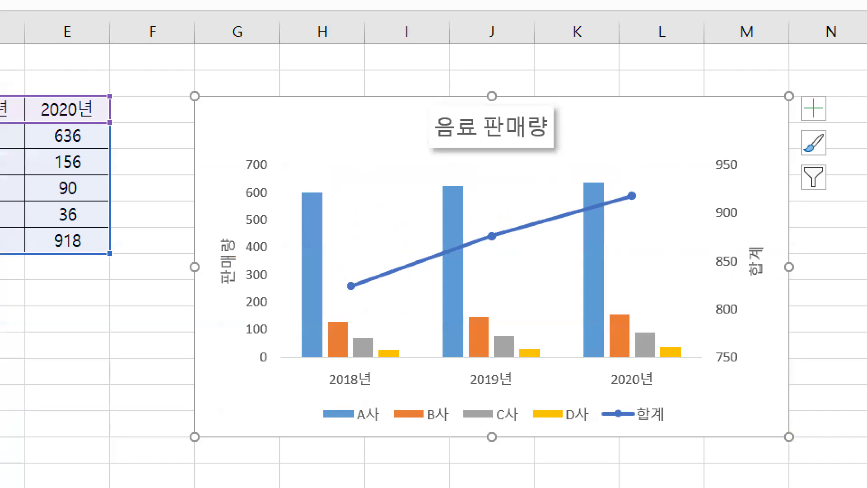
pyautogui.moveTo(415, 232)
pyautogui.mouseDown()
pyautogui.moveTo(353, 233)
pyautogui.moveTo(419, 229)
pyautogui.moveTo(336, 288)
pyautogui.mouseUp()
pyautogui.moveTo(361, 208); pyautogui.dragTo(403, 280)
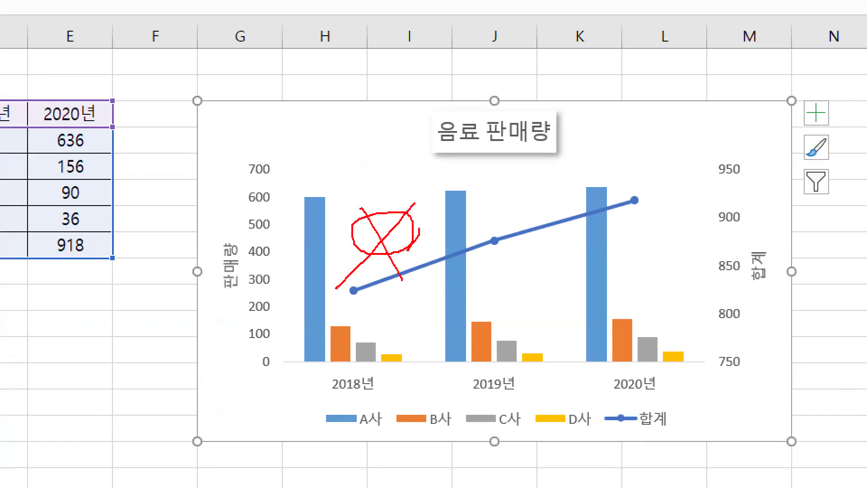
pyautogui.press('Escape')
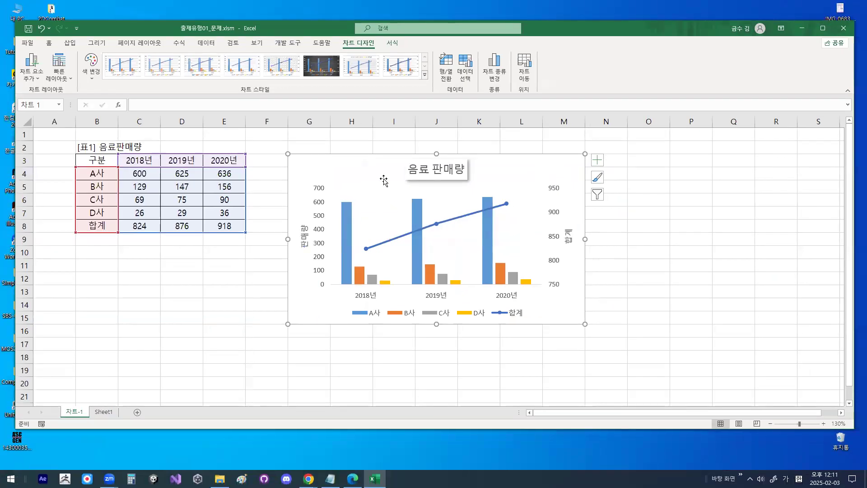
# - Set the legend position to 오른쪽 in the legend options (범례 옵션) and close the format settings
pyautogui.hotkey('ctrl', '1')
pyautogui.moveTo(469, 313)
pyautogui.mouseDown()
pyautogui.moveTo(453, 326)
pyautogui.moveTo(455, 264)
pyautogui.moveTo(490, 287)
pyautogui.mouseUp()
pyautogui.press('Escape')
pyautogui.click(448, 305)
pyautogui.doubleClick(444, 317)
pyautogui.click(775, 158)
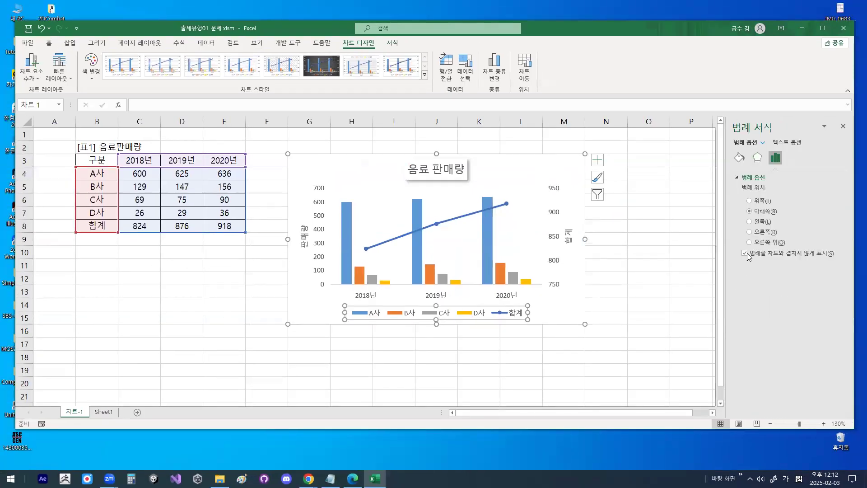
pyautogui.hotkey('ctrl', '1')
pyautogui.moveTo(689, 68)
pyautogui.mouseDown()
pyautogui.moveTo(610, 83)
pyautogui.moveTo(672, 40)
pyautogui.moveTo(679, 63)
pyautogui.mouseUp()
pyautogui.moveTo(671, 194)
pyautogui.mouseDown()
pyautogui.moveTo(646, 197)
pyautogui.moveTo(635, 163)
pyautogui.moveTo(670, 189)
pyautogui.mouseUp()
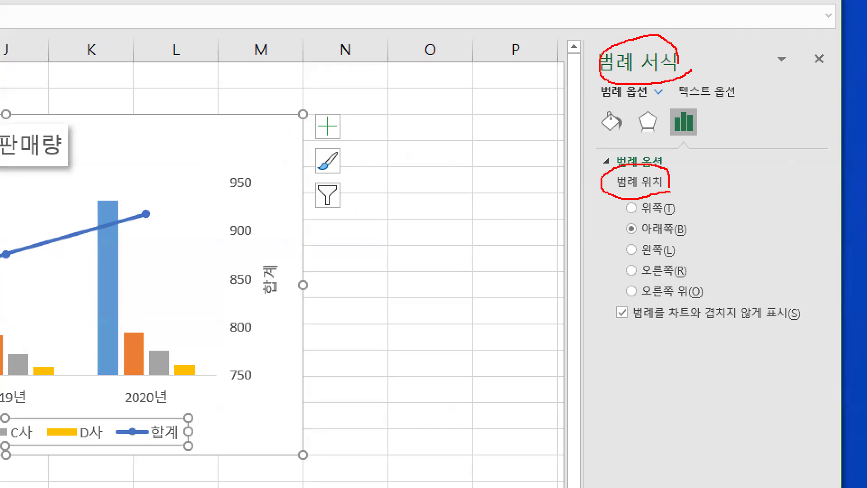
pyautogui.moveTo(680, 272)
pyautogui.mouseDown()
pyautogui.moveTo(615, 269)
pyautogui.moveTo(680, 266)
pyautogui.mouseUp()
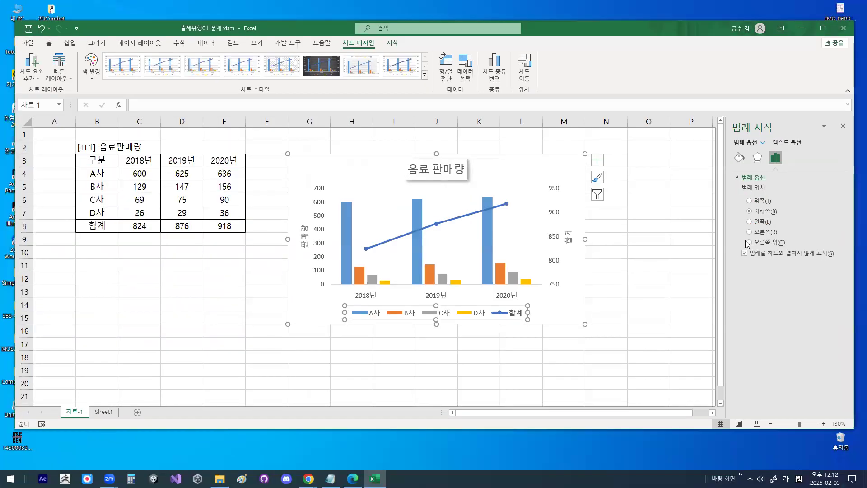
pyautogui.click(748, 232)
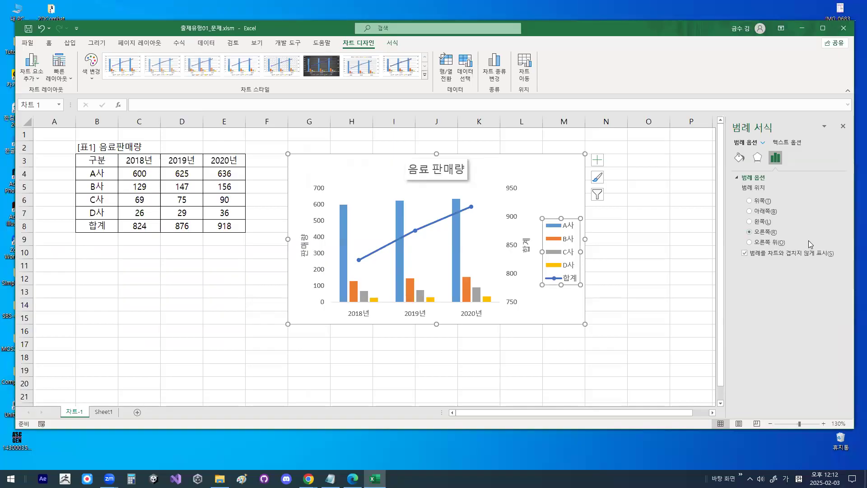
pyautogui.click(843, 129)
pyautogui.click(569, 179)
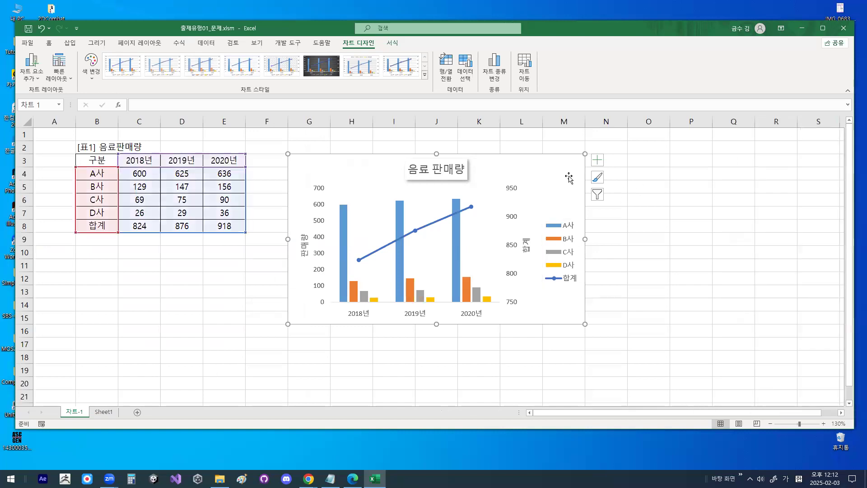
# - Compare the format options offered for the chart title and the legend, and close the format settings
pyautogui.doubleClick(436, 169)
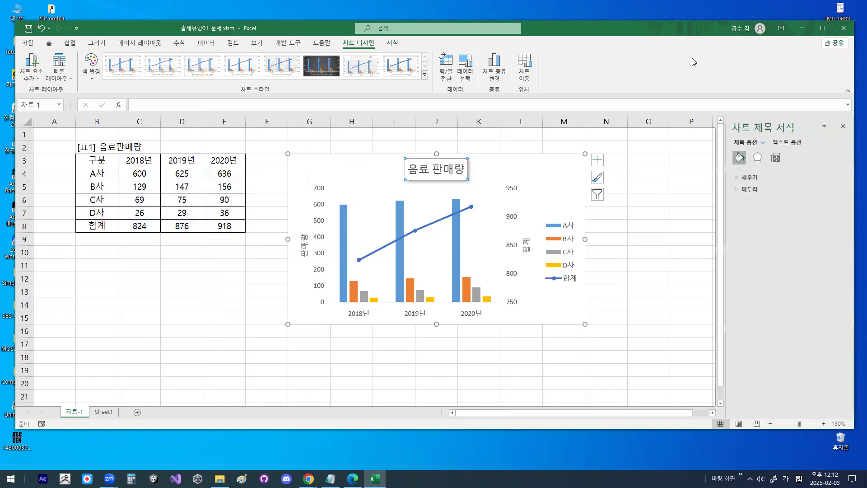
pyautogui.click(564, 245)
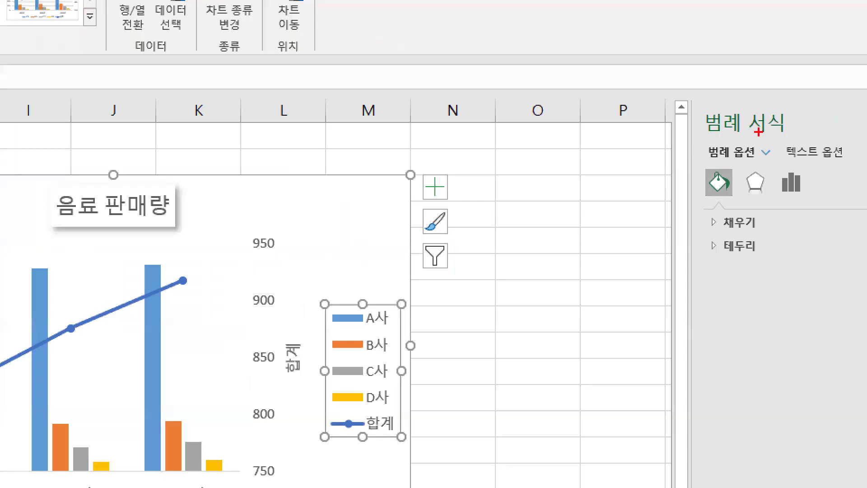
pyautogui.moveTo(788, 124); pyautogui.dragTo(756, 127)
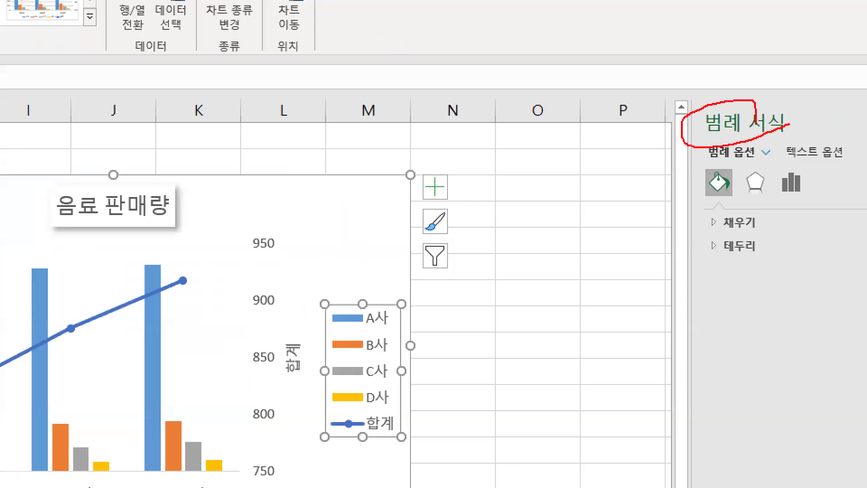
pyautogui.moveTo(830, 206); pyautogui.dragTo(821, 196)
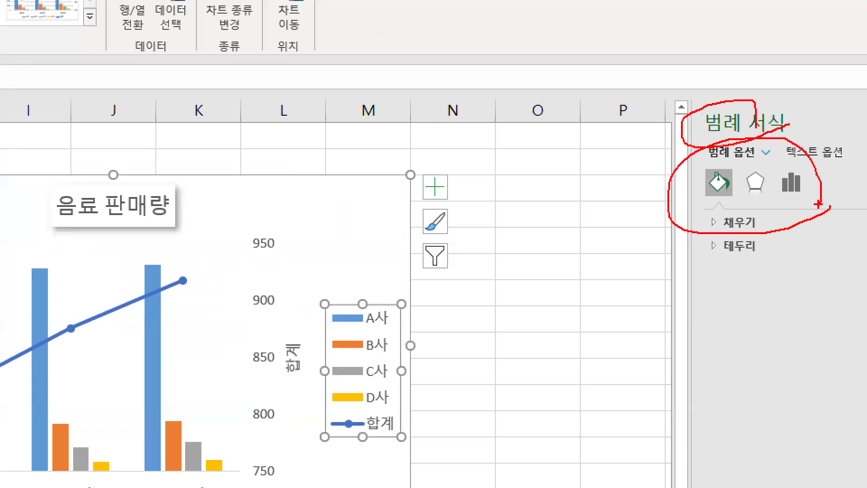
pyautogui.press('Escape')
pyautogui.click(522, 166)
pyautogui.click(456, 169)
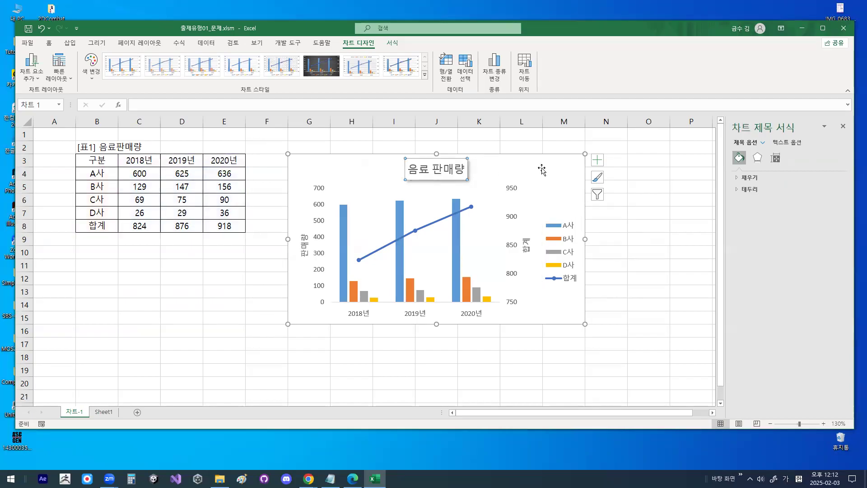
pyautogui.click(843, 126)
# - Reopen the legend's format settings to review the legend position options, and close them
pyautogui.click(551, 311)
pyautogui.click(566, 264)
pyautogui.moveTo(557, 230); pyautogui.dragTo(575, 221)
pyautogui.doubleClick(568, 260)
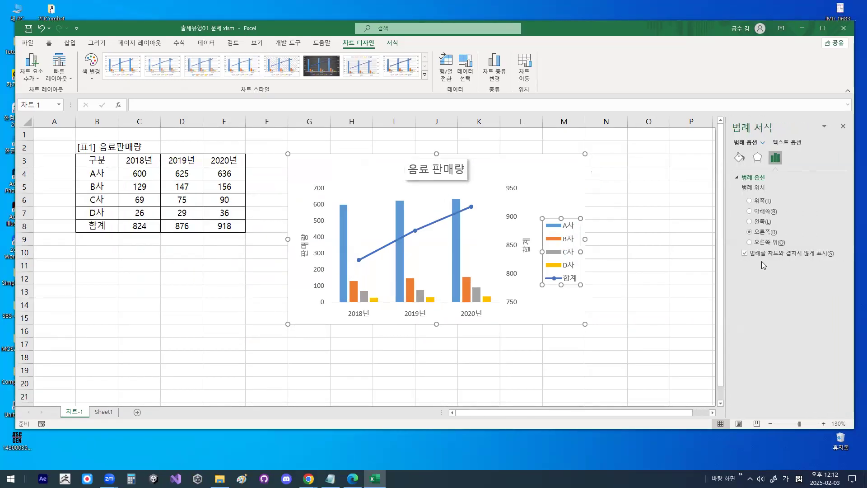
pyautogui.moveTo(820, 237); pyautogui.dragTo(768, 270)
pyautogui.moveTo(707, 328); pyautogui.dragTo(794, 266)
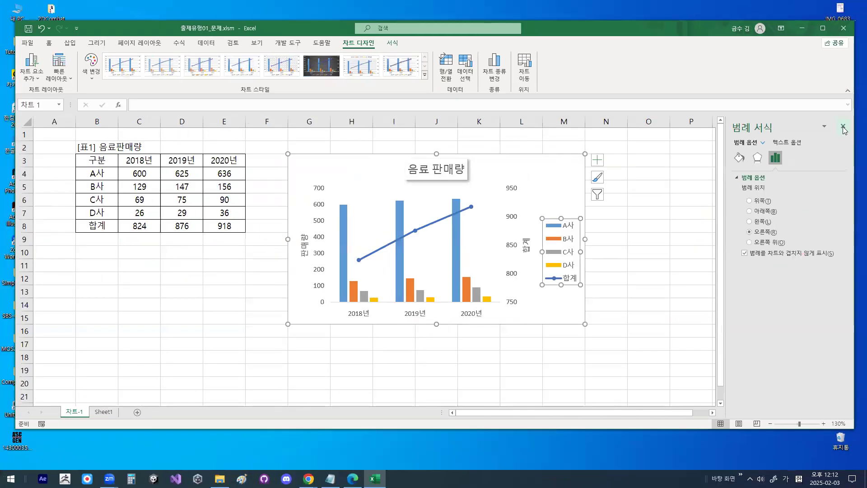
pyautogui.click(843, 128)
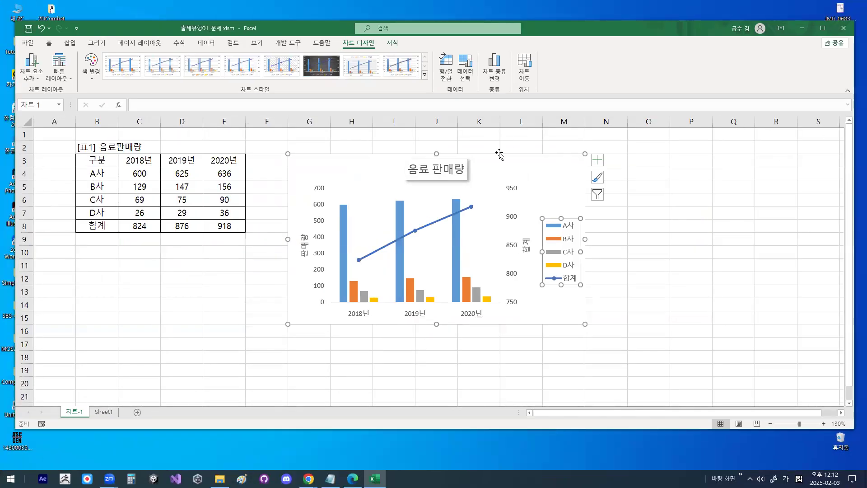
# - Compare the format settings of the chart title and the legend, examine the legend position options (범례 위치), and close the settings
pyautogui.doubleClick(454, 172)
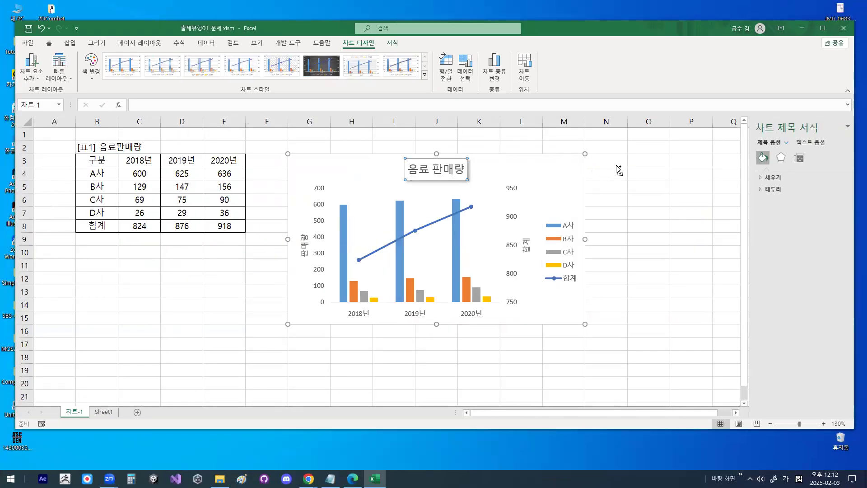
pyautogui.click(564, 240)
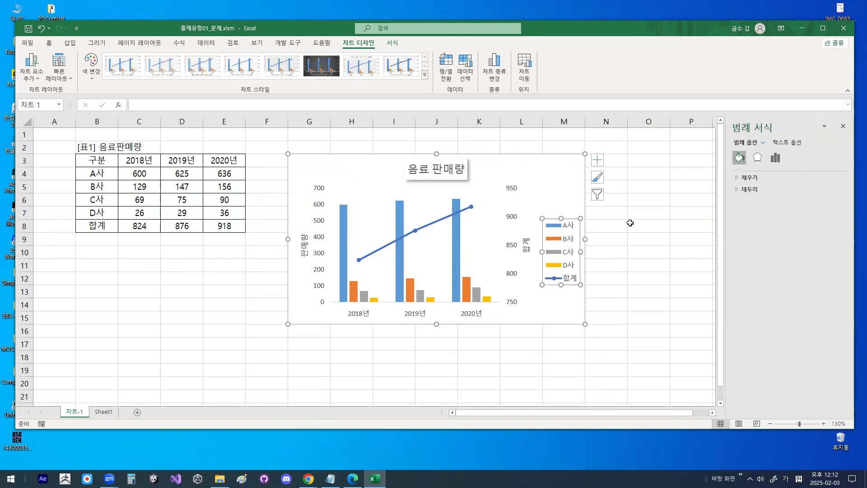
pyautogui.click(776, 159)
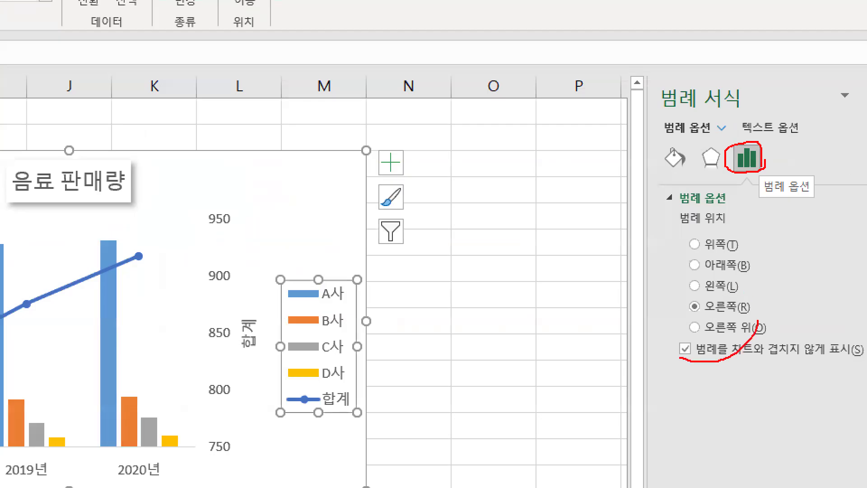
pyautogui.moveTo(680, 358); pyautogui.dragTo(761, 325)
pyautogui.click(838, 126)
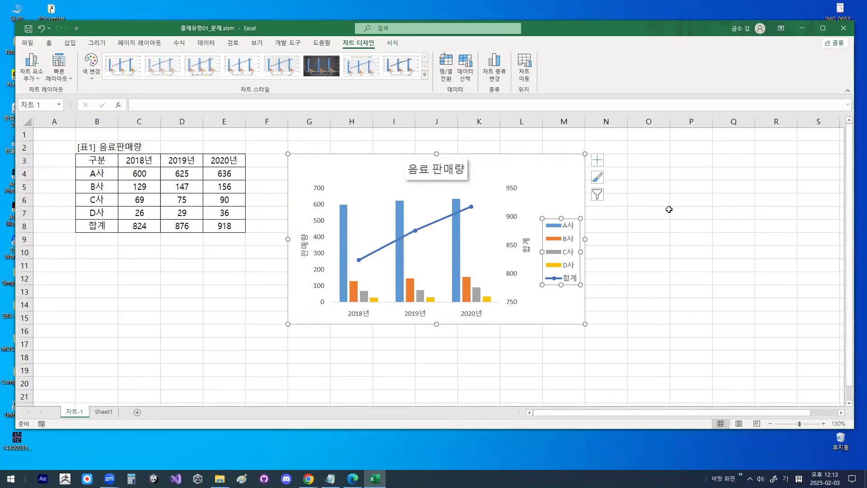
pyautogui.doubleClick(565, 251)
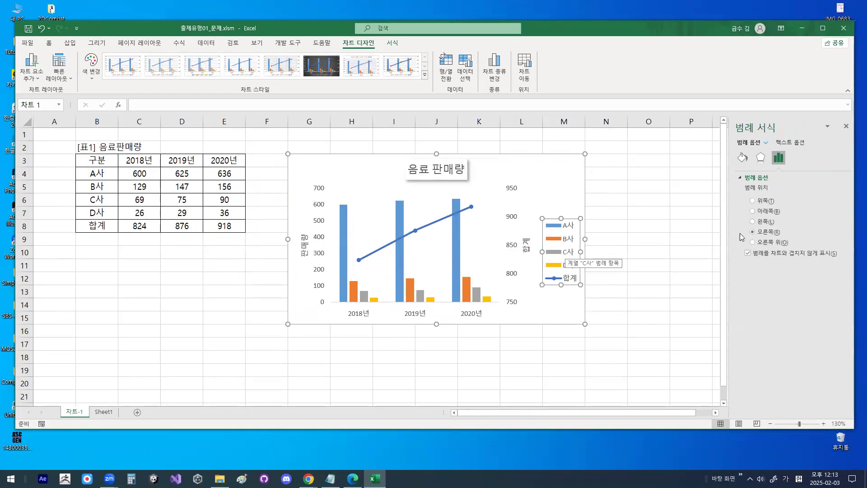
pyautogui.moveTo(813, 228)
pyautogui.mouseDown()
pyautogui.moveTo(709, 234)
pyautogui.moveTo(814, 232)
pyautogui.mouseUp()
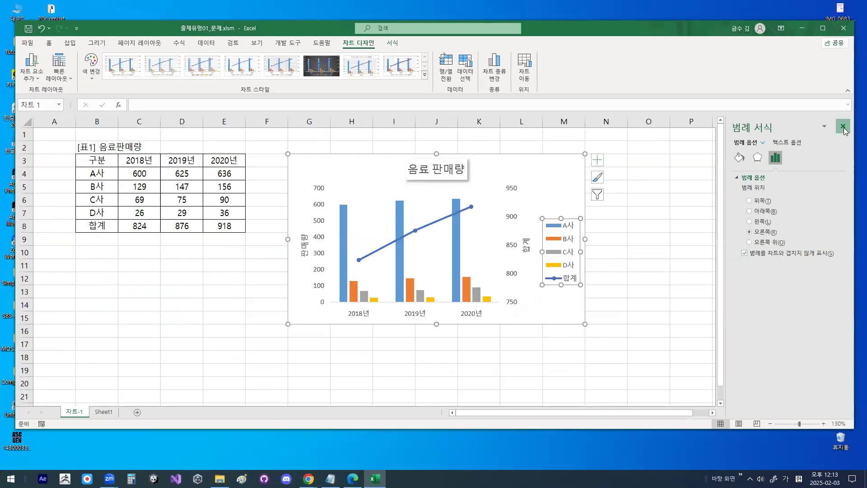
pyautogui.click(859, 31)
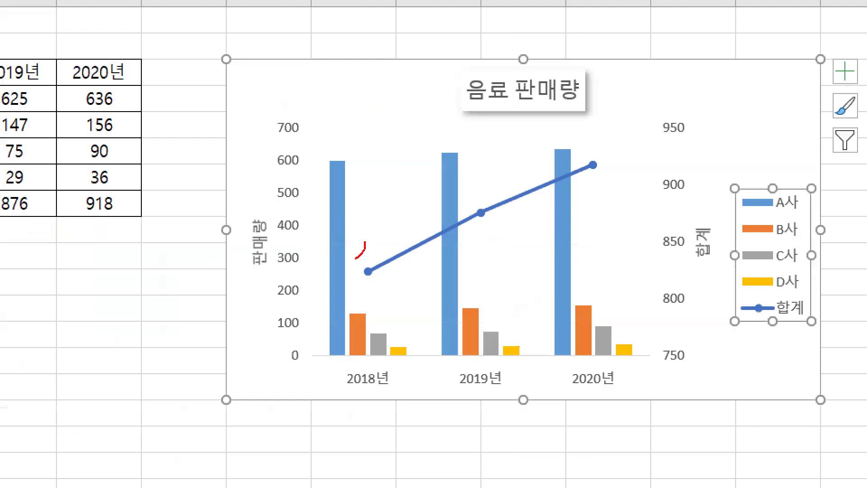
pyautogui.moveTo(357, 246); pyautogui.dragTo(351, 243)
pyautogui.moveTo(274, 203)
pyautogui.mouseDown()
pyautogui.moveTo(388, 152)
pyautogui.moveTo(662, 124)
pyautogui.mouseUp()
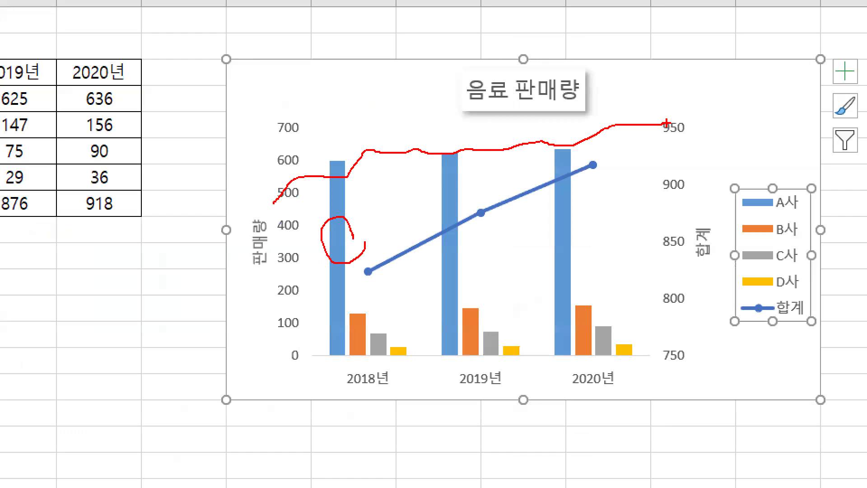
pyautogui.moveTo(667, 123); pyautogui.dragTo(784, 123)
pyautogui.press('Escape')
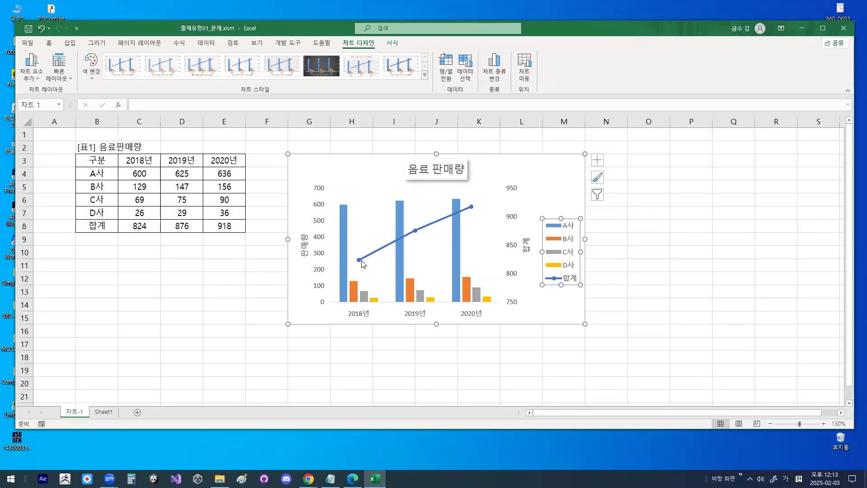
pyautogui.hotkey('ctrl', '1')
pyautogui.click(573, 228)
pyautogui.moveTo(600, 213)
pyautogui.mouseDown()
pyautogui.moveTo(533, 219)
pyautogui.moveTo(576, 186)
pyautogui.moveTo(589, 198)
pyautogui.mouseUp()
pyautogui.press('Escape')
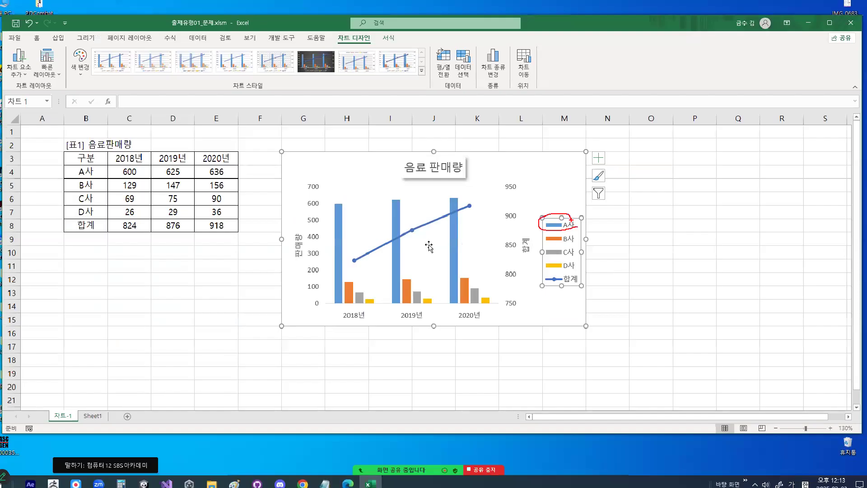
# - Add a trendline (추세선) to the chart's A사 data series
pyautogui.click(135, 240)
pyautogui.hotkey('ctrl', '1')
pyautogui.moveTo(361, 224)
pyautogui.mouseDown()
pyautogui.moveTo(348, 240)
pyautogui.moveTo(320, 199)
pyautogui.moveTo(354, 216)
pyautogui.mouseUp()
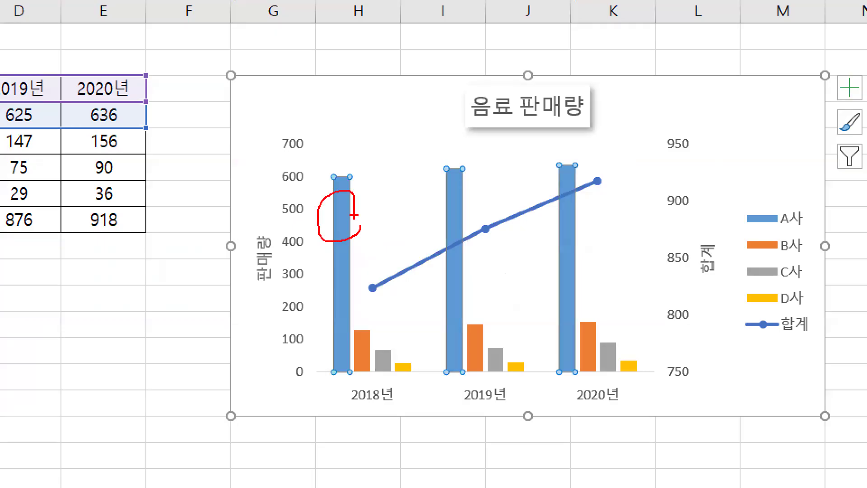
pyautogui.press('Escape')
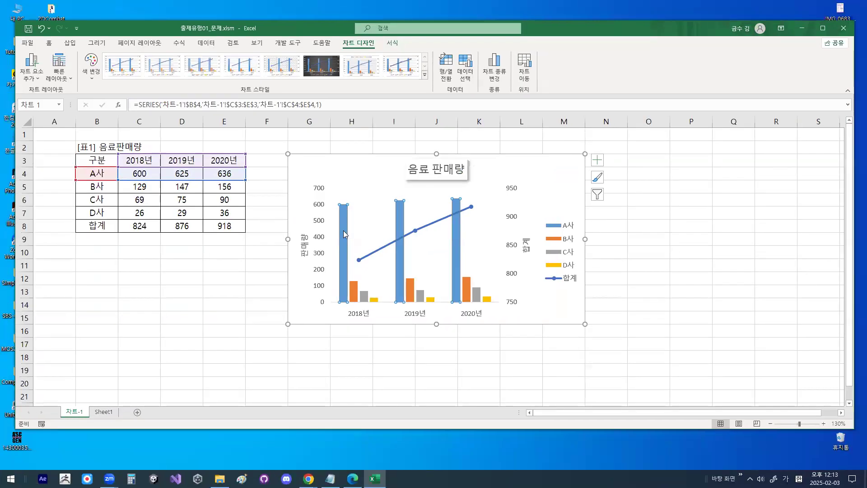
pyautogui.rightClick(345, 233)
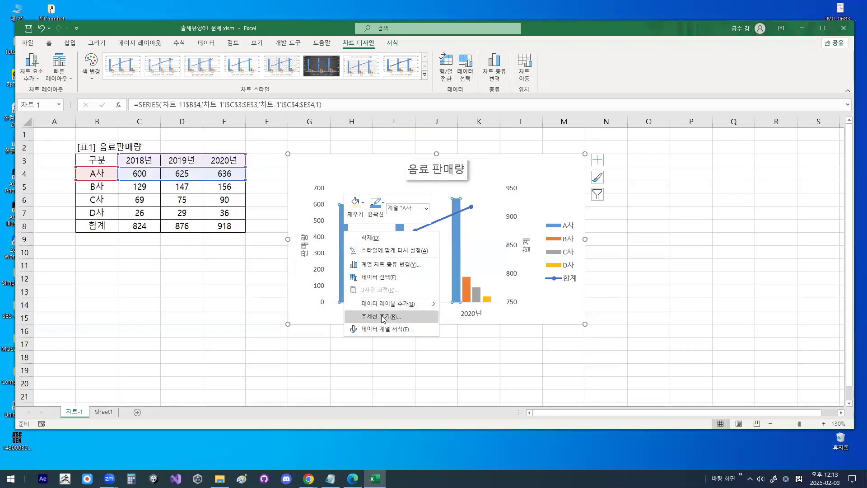
pyautogui.hotkey('ctrl', '1')
pyautogui.moveTo(384, 324)
pyautogui.mouseDown()
pyautogui.moveTo(397, 318)
pyautogui.moveTo(334, 300)
pyautogui.moveTo(411, 322)
pyautogui.mouseUp()
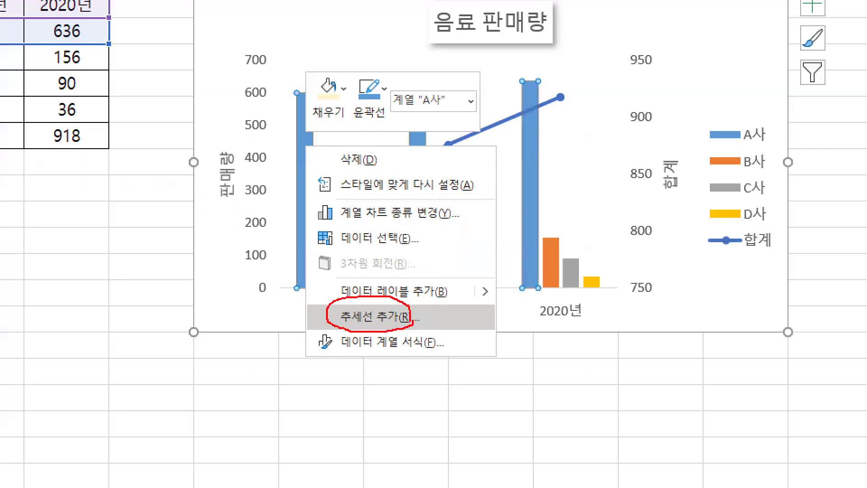
pyautogui.press('Escape')
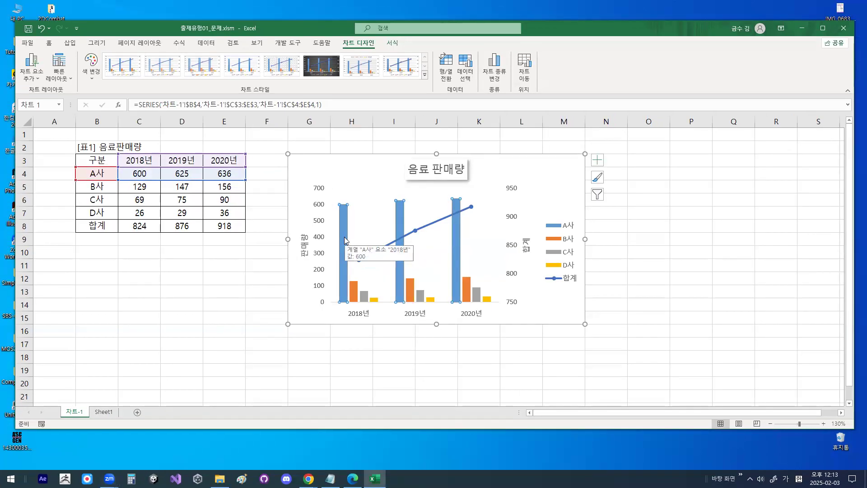
pyautogui.rightClick(345, 237)
pyautogui.click(383, 323)
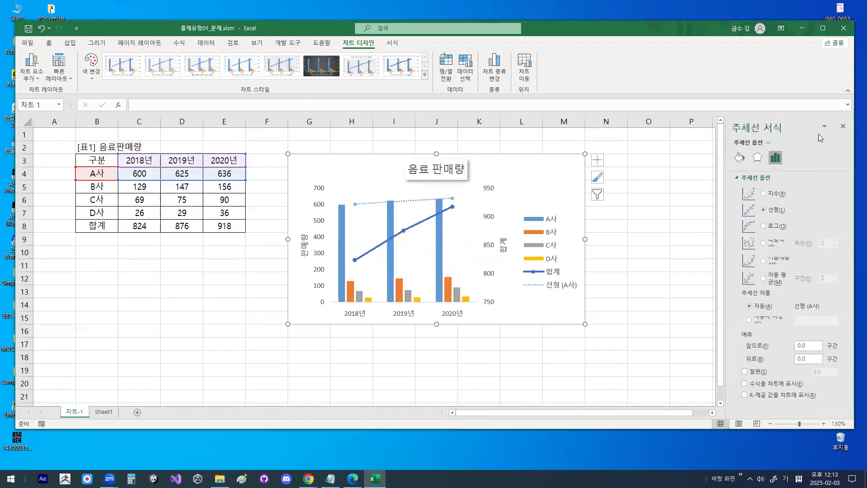
# - Examine the trendline types in the trendline options (추세선 옵션) and close the format settings
pyautogui.moveTo(714, 133); pyautogui.dragTo(694, 95)
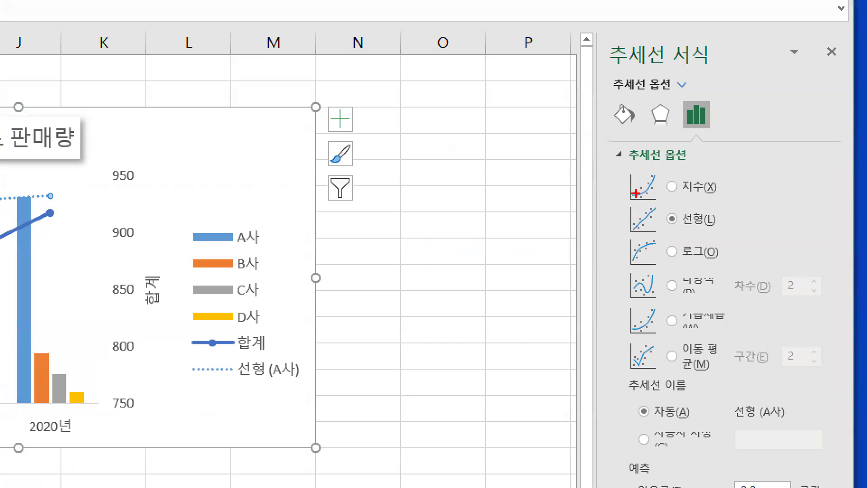
pyautogui.moveTo(741, 189); pyautogui.dragTo(734, 278)
pyautogui.moveTo(735, 224)
pyautogui.mouseDown()
pyautogui.moveTo(668, 232)
pyautogui.moveTo(728, 207)
pyautogui.mouseUp()
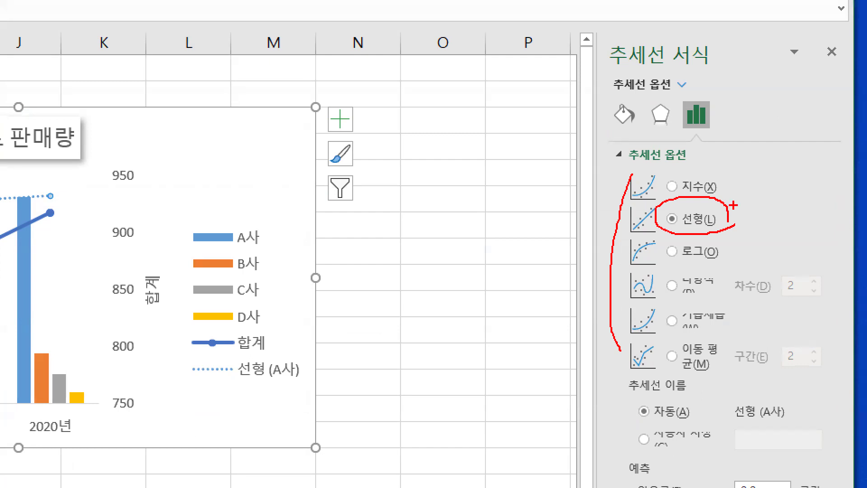
pyautogui.moveTo(637, 169); pyautogui.dragTo(671, 171)
pyautogui.moveTo(632, 195); pyautogui.dragTo(609, 394)
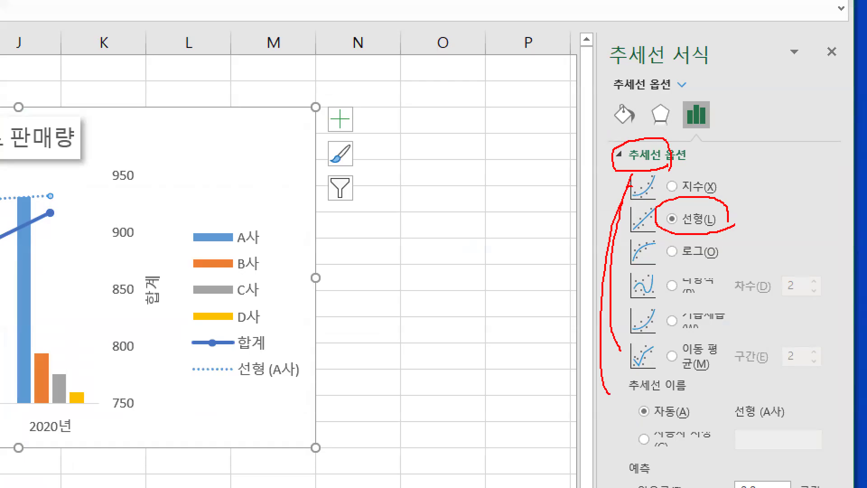
pyautogui.press('Escape')
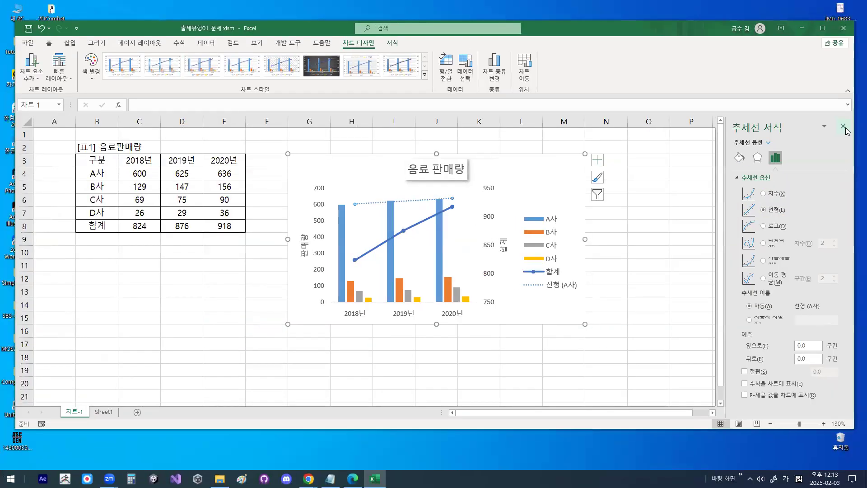
pyautogui.click(832, 51)
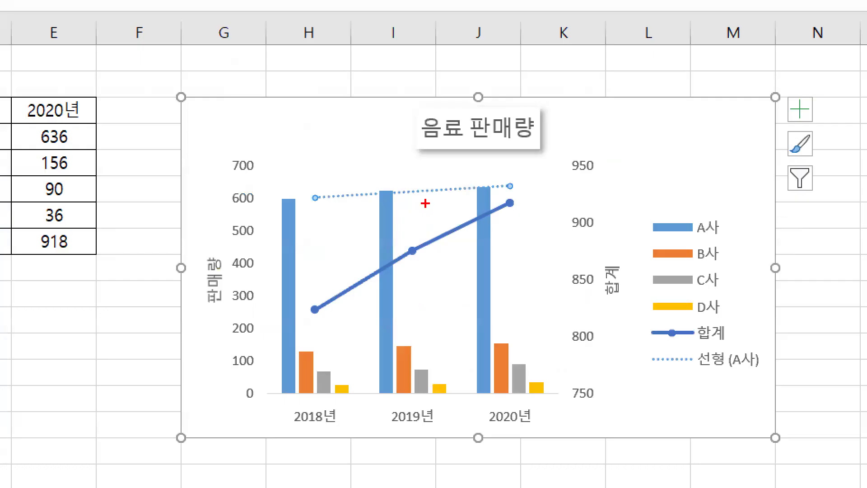
# - Examine the A사 trendline and its legend entry in the chart, and deselect the chart
pyautogui.moveTo(417, 209)
pyautogui.mouseDown()
pyautogui.moveTo(450, 204)
pyautogui.moveTo(289, 190)
pyautogui.moveTo(542, 156)
pyautogui.moveTo(488, 221)
pyautogui.mouseUp()
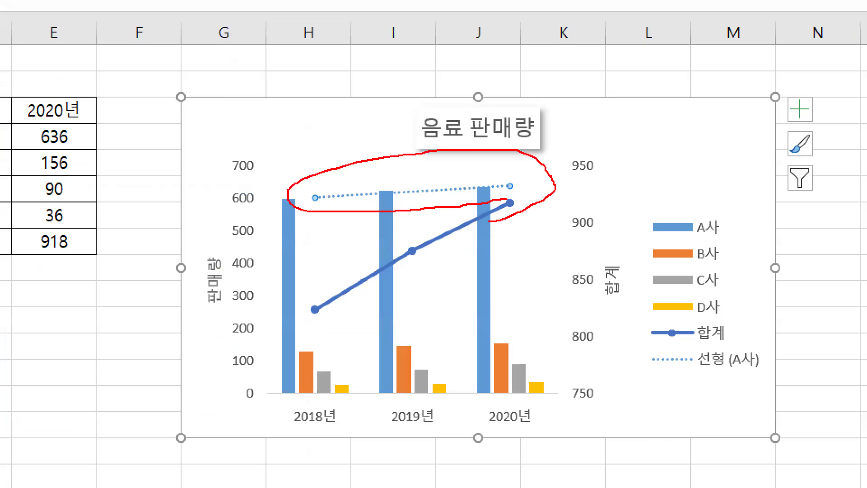
pyautogui.press('Escape')
pyautogui.hotkey('ctrl', '1')
pyautogui.moveTo(792, 365)
pyautogui.mouseDown()
pyautogui.moveTo(761, 378)
pyautogui.moveTo(764, 359)
pyautogui.mouseUp()
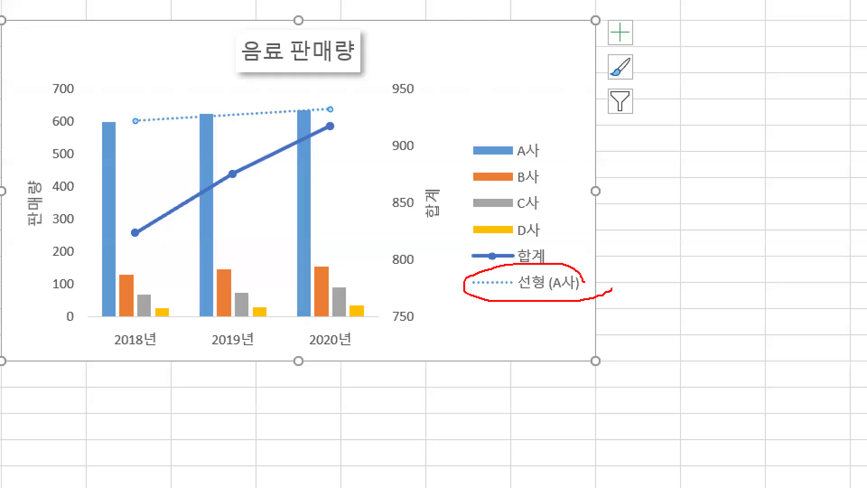
pyautogui.press('Escape')
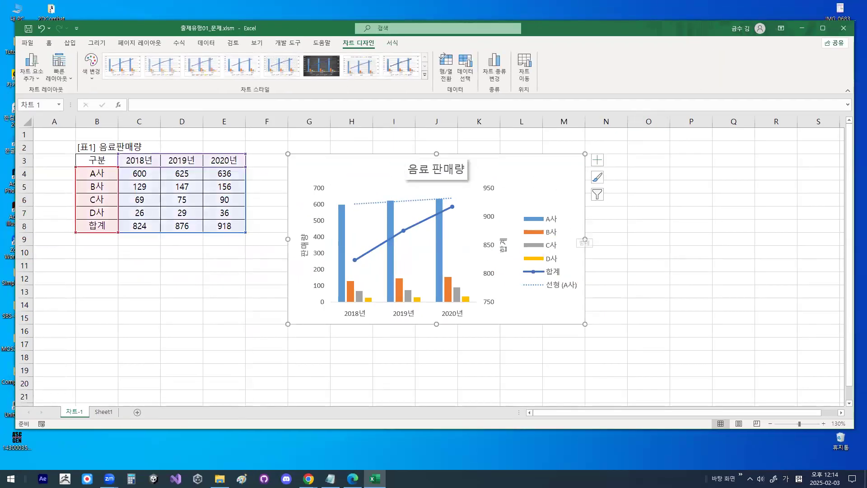
pyautogui.hotkey('ctrl', '1')
pyautogui.moveTo(523, 182); pyautogui.dragTo(527, 139)
pyautogui.moveTo(532, 71)
pyautogui.mouseDown()
pyautogui.moveTo(516, 101)
pyautogui.moveTo(545, 84)
pyautogui.mouseUp()
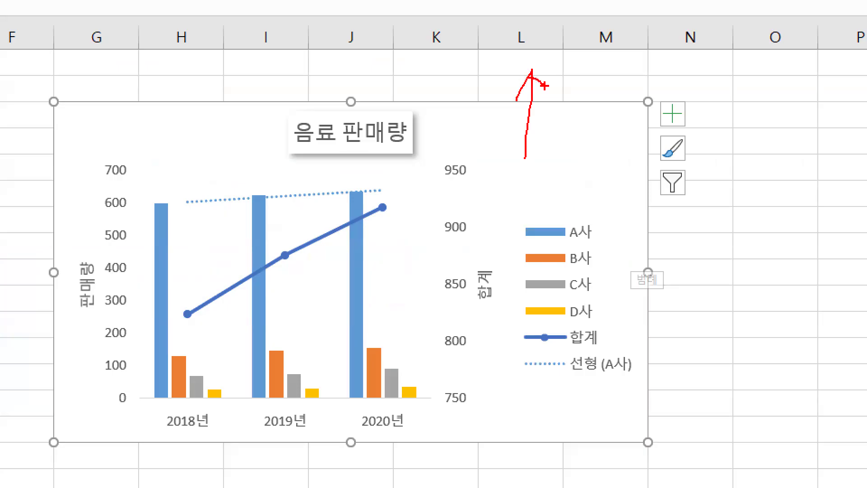
pyautogui.moveTo(641, 240)
pyautogui.mouseDown()
pyautogui.moveTo(245, 392)
pyautogui.moveTo(557, 259)
pyautogui.moveTo(559, 313)
pyautogui.mouseUp()
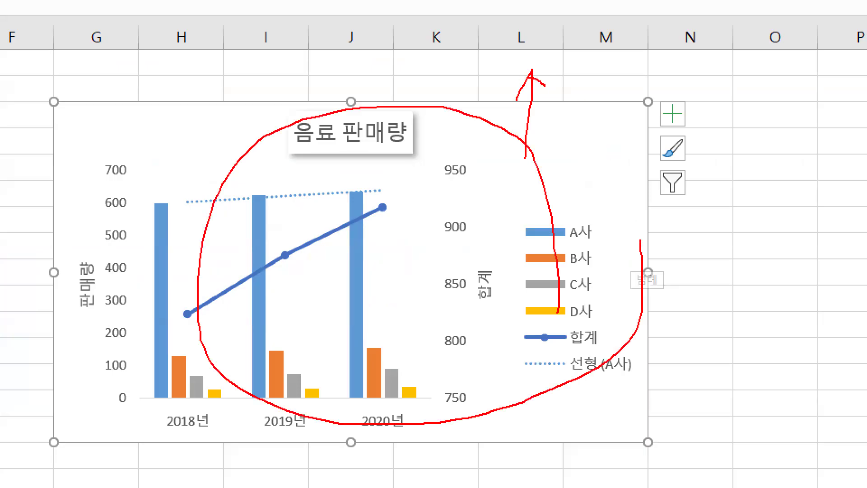
pyautogui.press('Escape')
pyautogui.click(696, 185)
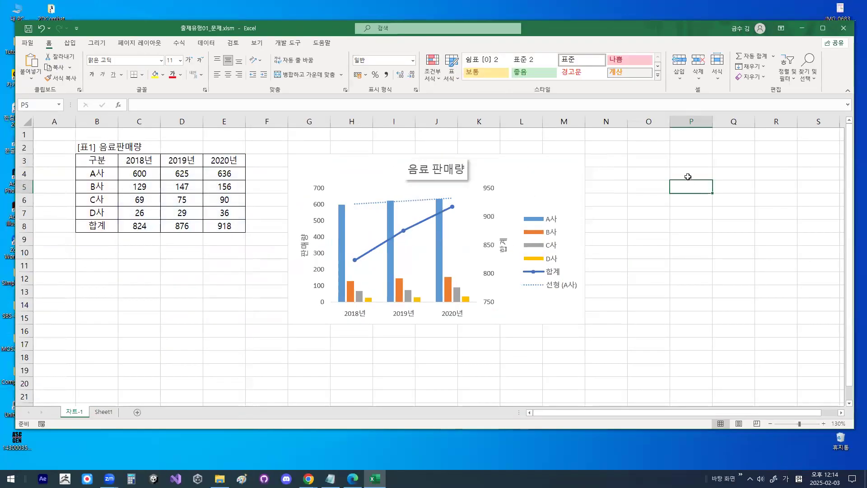
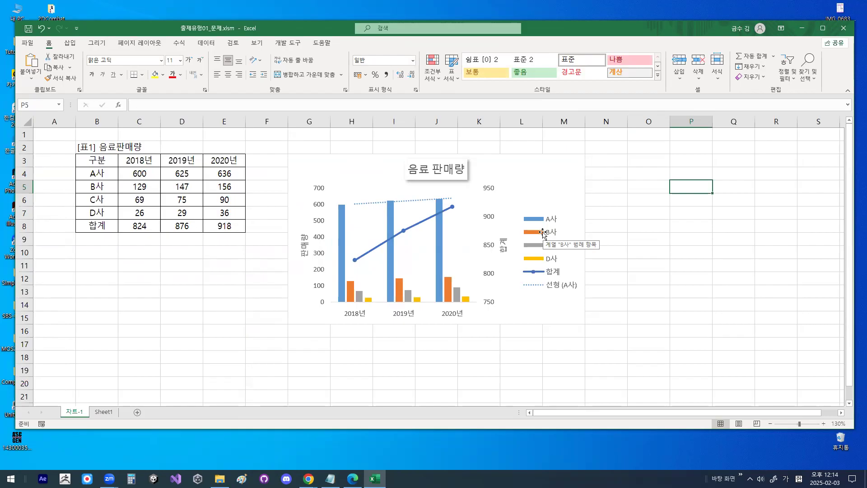
# - Close the workbook 출제유형01_문제.xlsm without saving the changes
pyautogui.click(27, 43)
pyautogui.click(58, 279)
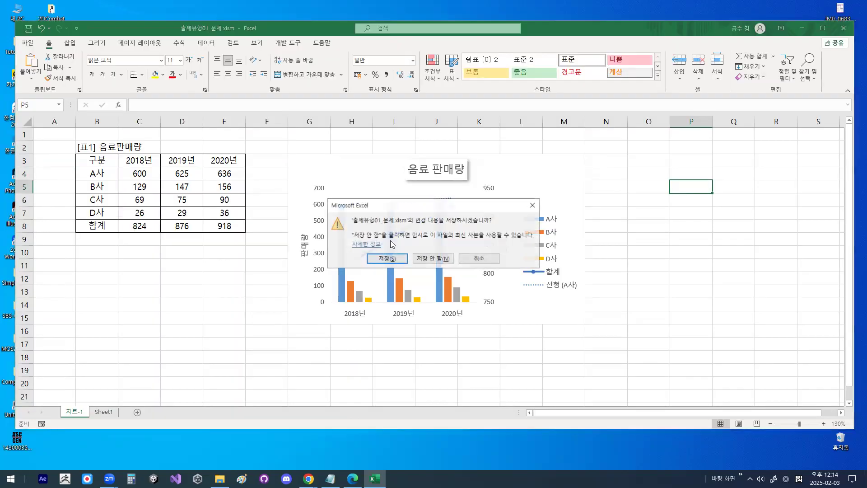
pyautogui.click(413, 256)
# - Open the workbook 차트.xlsm from the 엑셀교재기출보충자료_실습파일 folder on the C: drive
pyautogui.click(26, 43)
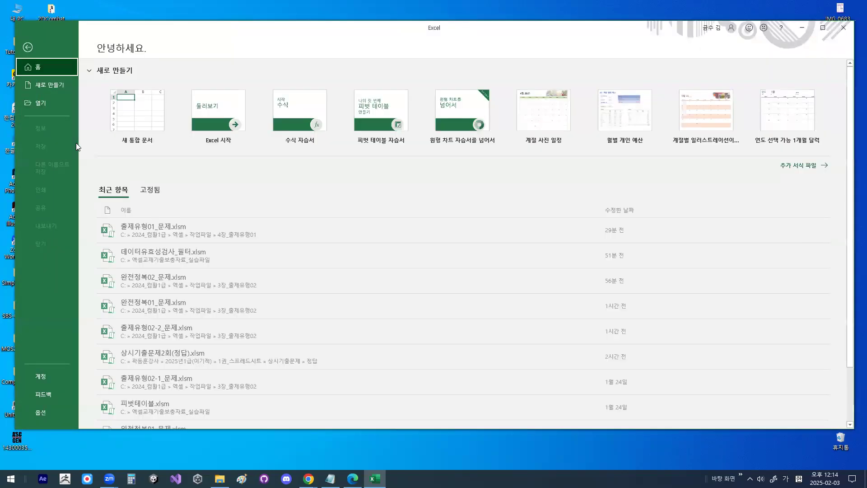
pyautogui.click(51, 104)
pyautogui.click(142, 204)
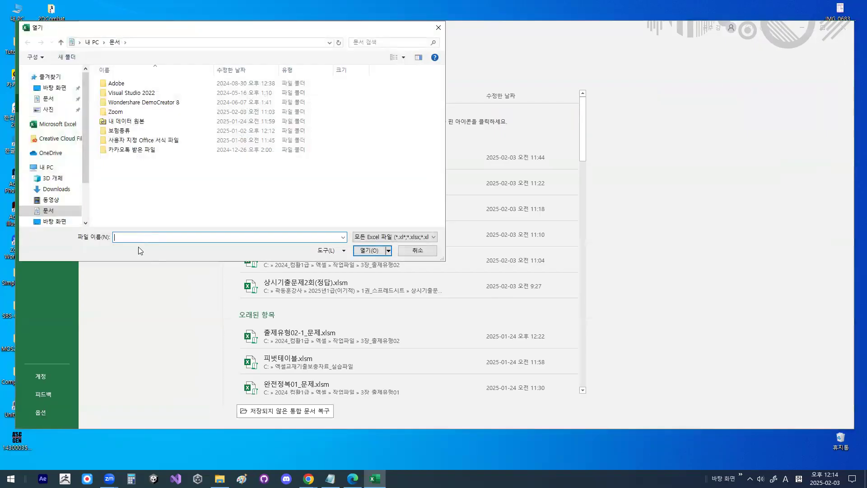
pyautogui.scroll(-2, 52, 180)
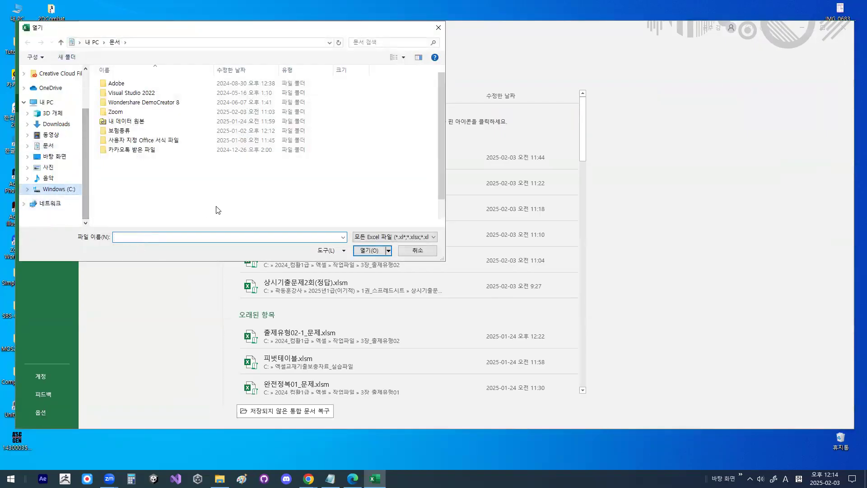
pyautogui.doubleClick(132, 224)
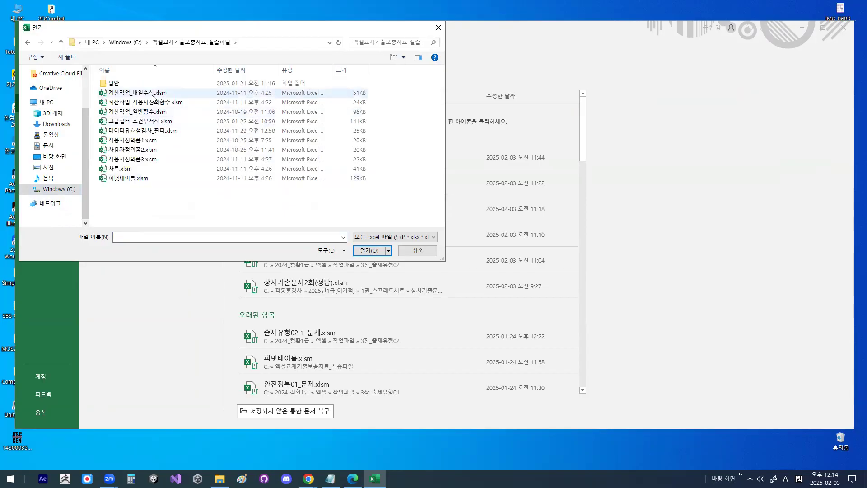
pyautogui.doubleClick(127, 168)
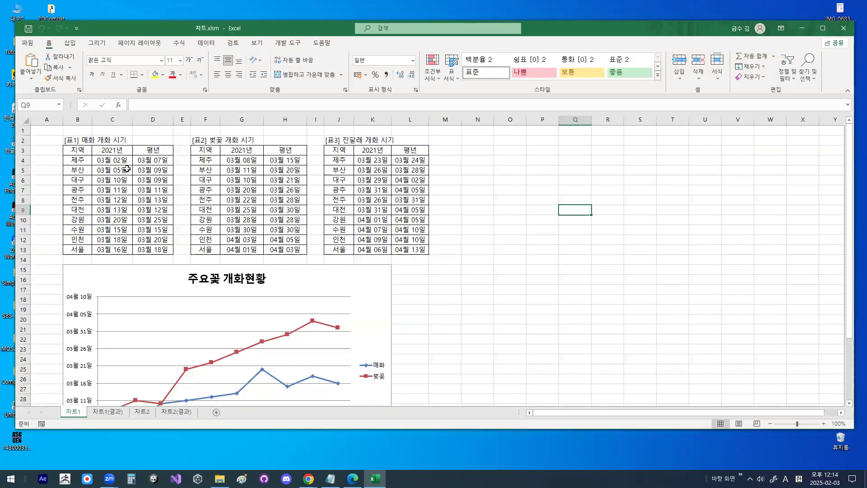
# - Review the 주요꽃 개화현황 chart and the three bloom-date tables above it on sheet 차트1
pyautogui.click(464, 229)
pyautogui.scroll(-1, 452, 218)
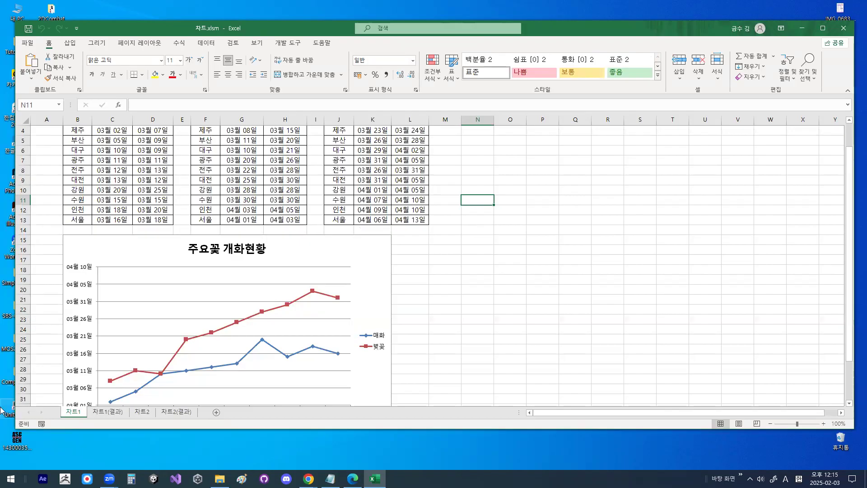
pyautogui.scroll(1, 441, 258)
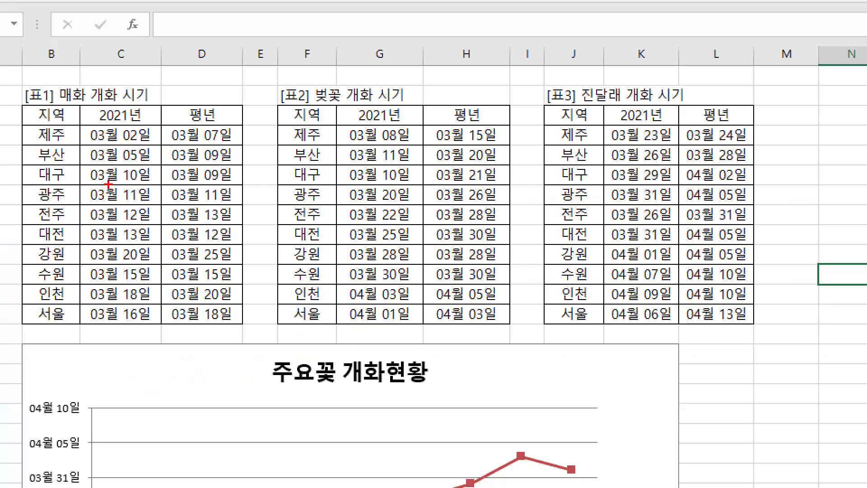
pyautogui.moveTo(166, 215)
pyautogui.mouseDown()
pyautogui.moveTo(160, 228)
pyautogui.moveTo(96, 146)
pyautogui.moveTo(143, 209)
pyautogui.mouseUp()
pyautogui.moveTo(155, 130); pyautogui.dragTo(213, 94)
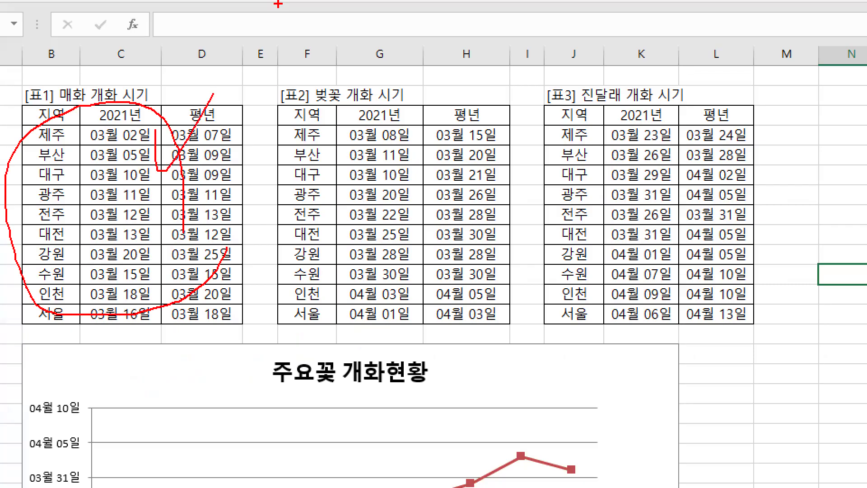
pyautogui.moveTo(380, 152); pyautogui.dragTo(506, 151)
pyautogui.moveTo(682, 144); pyautogui.dragTo(746, 127)
pyautogui.moveTo(118, 185)
pyautogui.mouseDown()
pyautogui.moveTo(123, 203)
pyautogui.moveTo(198, 165)
pyautogui.mouseUp()
pyautogui.press('Escape')
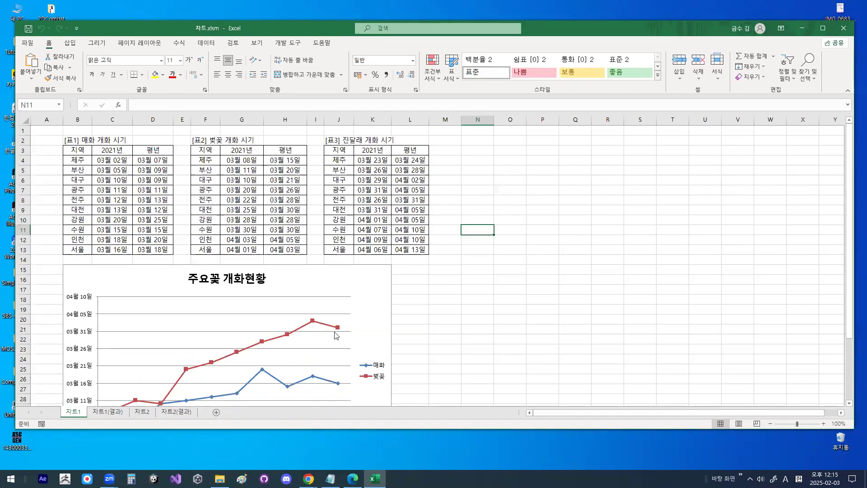
# - Compare the chart's legend entries with the 2021년 columns of the 매화, 벚꽃 and 진달래 tables
pyautogui.hotkey('ctrl', '1')
pyautogui.press('Escape')
pyautogui.hotkey('ctrl', '1')
pyautogui.click(370, 159)
pyautogui.moveTo(453, 207); pyautogui.dragTo(481, 173)
pyautogui.press('Escape')
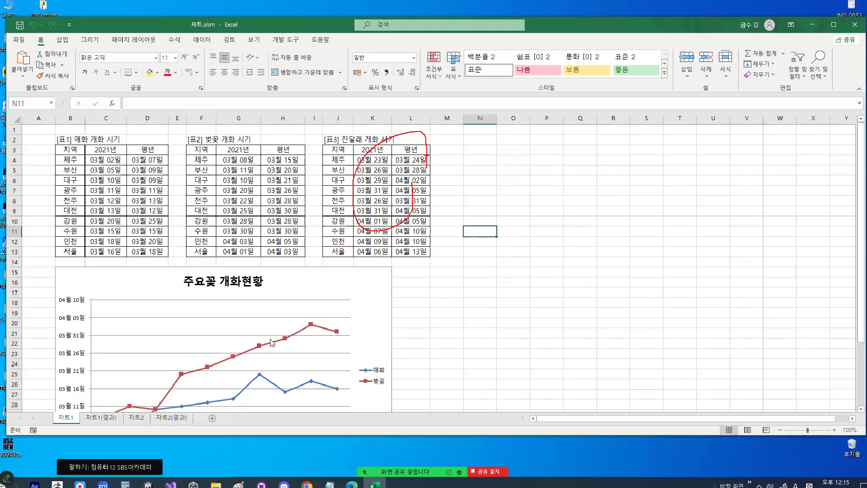
pyautogui.press('Escape')
pyautogui.hotkey('ctrl', '1')
pyautogui.moveTo(86, 145); pyautogui.dragTo(102, 142)
pyautogui.moveTo(129, 112); pyautogui.dragTo(152, 54)
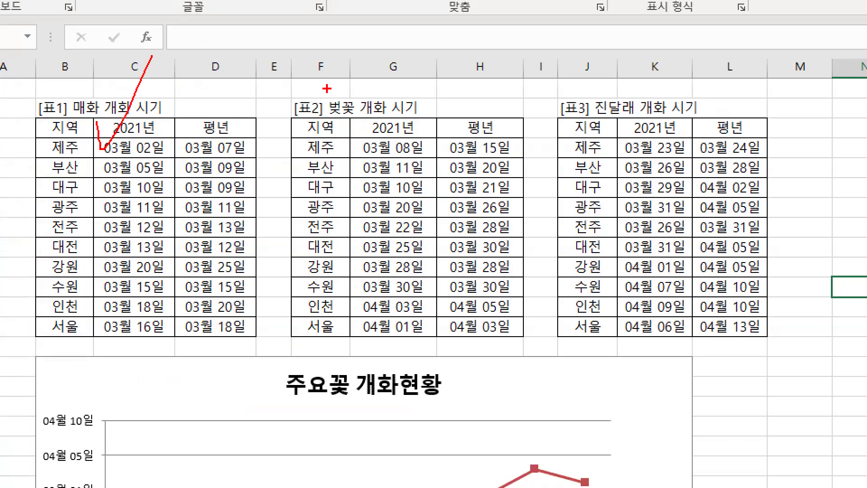
pyautogui.moveTo(330, 111); pyautogui.dragTo(376, 67)
pyautogui.press('Escape')
pyautogui.hotkey('ctrl', '1')
pyautogui.click(392, 381)
pyautogui.moveTo(392, 380)
pyautogui.mouseDown()
pyautogui.moveTo(326, 382)
pyautogui.moveTo(396, 370)
pyautogui.mouseUp()
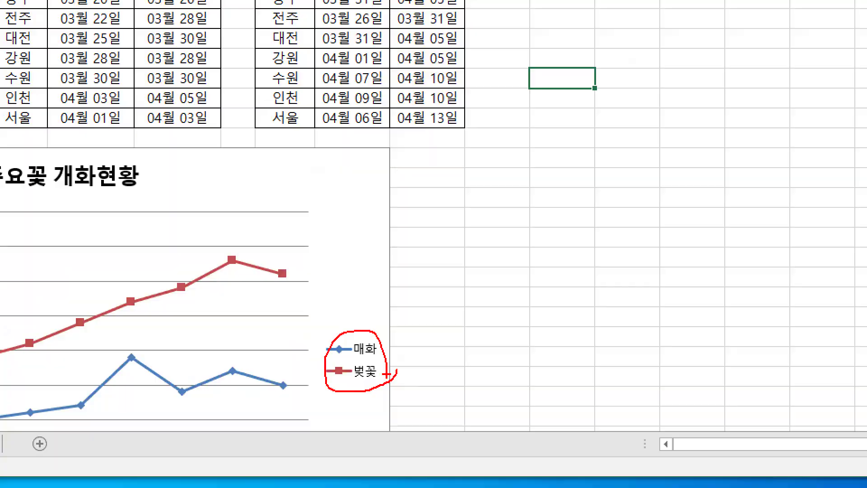
pyautogui.press('Escape')
pyautogui.hotkey('ctrl', '1')
pyautogui.moveTo(376, 158); pyautogui.dragTo(423, 106)
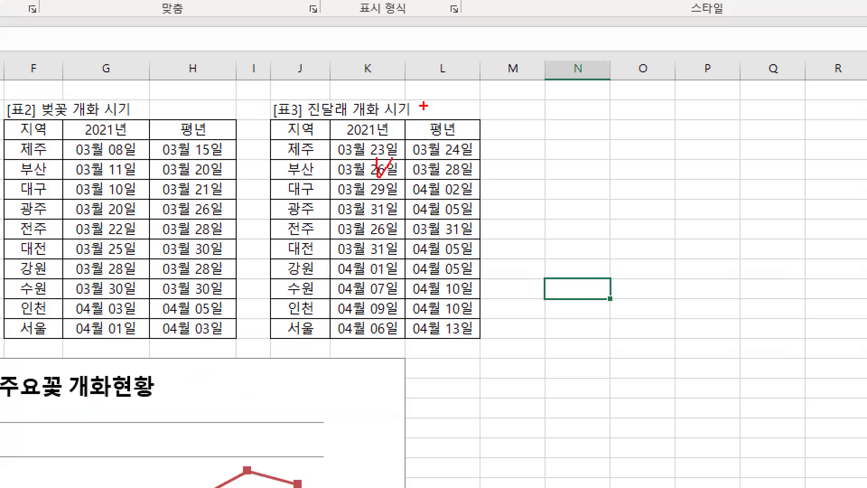
pyautogui.press('Escape')
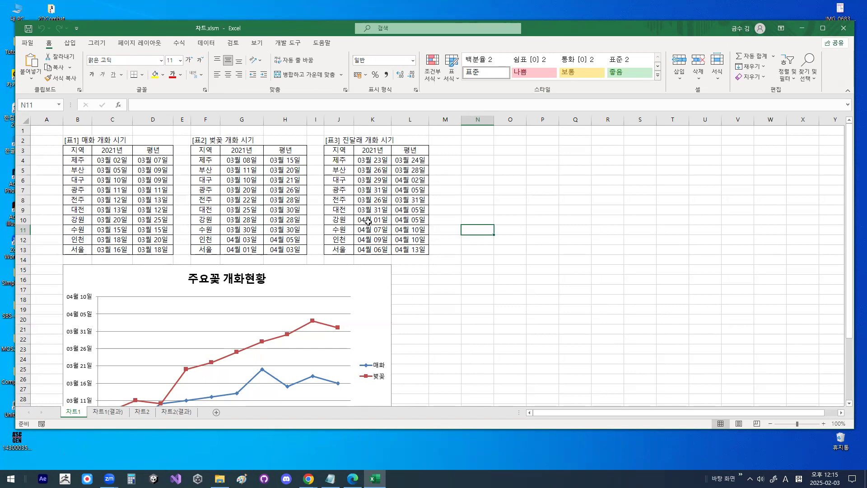
# - Examine the chart's horizontal and vertical axes against the regions and 2021년 dates in the 진달래 table
pyautogui.scroll(-2, 298, 344)
pyautogui.moveTo(72, 363); pyautogui.dragTo(541, 357)
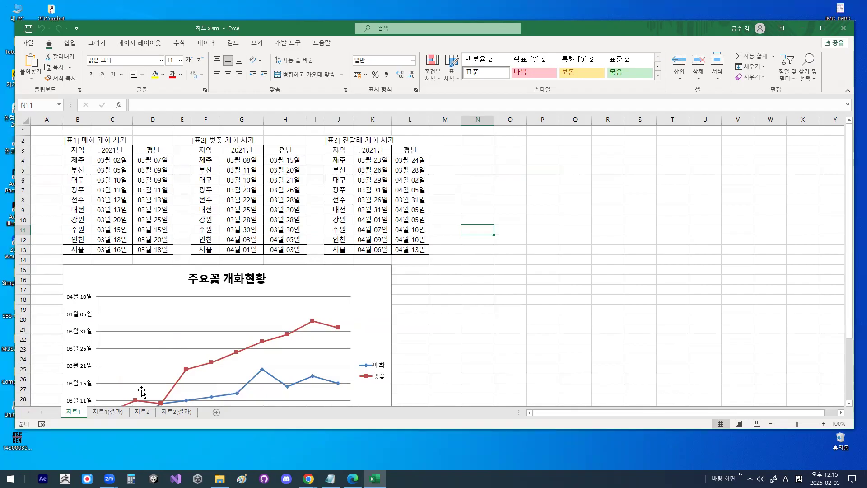
pyautogui.scroll(-3, 116, 398)
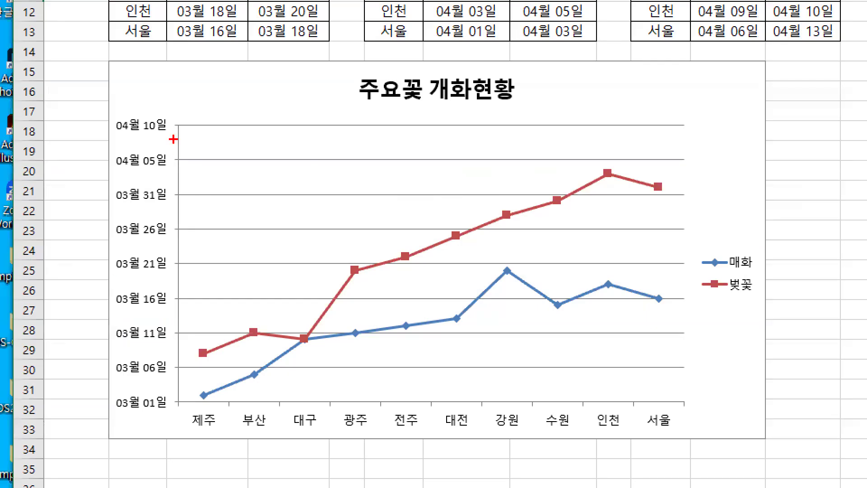
pyautogui.moveTo(100, 197); pyautogui.dragTo(99, 363)
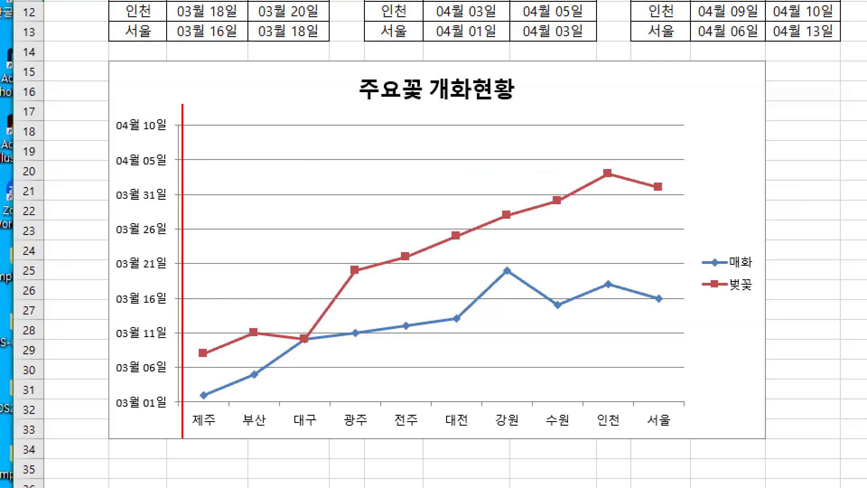
pyautogui.scroll(3, 407, 329)
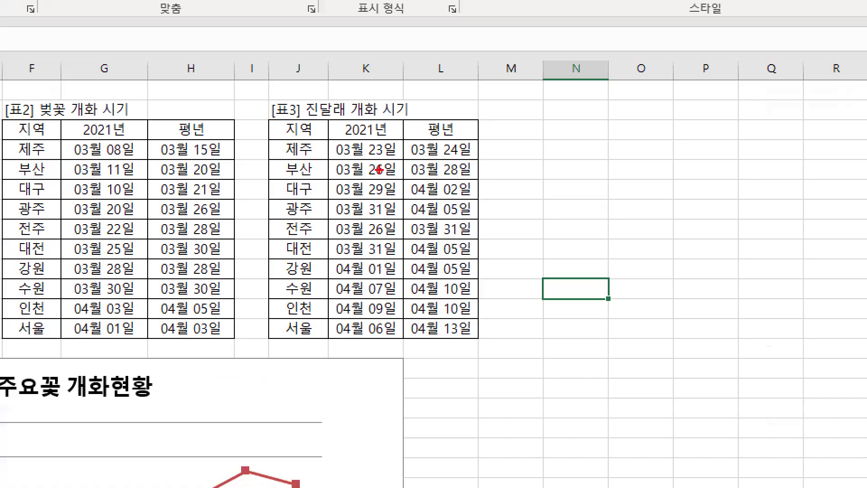
pyautogui.moveTo(395, 223)
pyautogui.mouseDown()
pyautogui.moveTo(269, 225)
pyautogui.moveTo(388, 222)
pyautogui.moveTo(374, 144)
pyautogui.mouseUp()
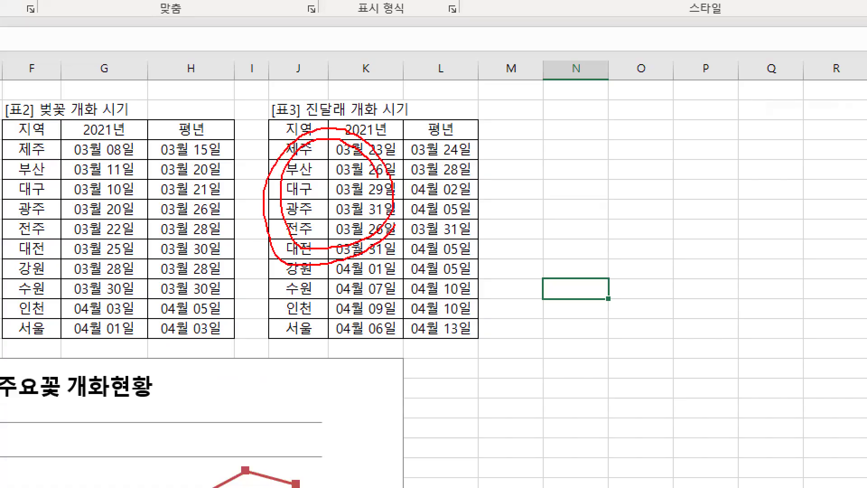
pyautogui.press('Escape')
pyautogui.click(379, 280)
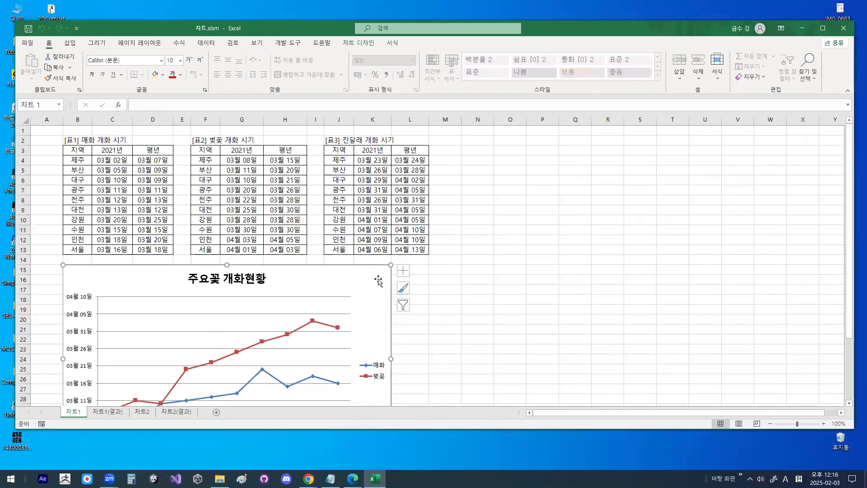
pyautogui.hotkey('ctrl', '1')
pyautogui.moveTo(362, 279)
pyautogui.mouseDown()
pyautogui.moveTo(368, 292)
pyautogui.moveTo(389, 256)
pyautogui.mouseUp()
pyautogui.press('Escape')
pyautogui.rightClick(378, 261)
pyautogui.hotkey('ctrl', '1')
pyautogui.moveTo(430, 133)
pyautogui.mouseDown()
pyautogui.moveTo(405, 148)
pyautogui.moveTo(380, 130)
pyautogui.moveTo(397, 124)
pyautogui.mouseUp()
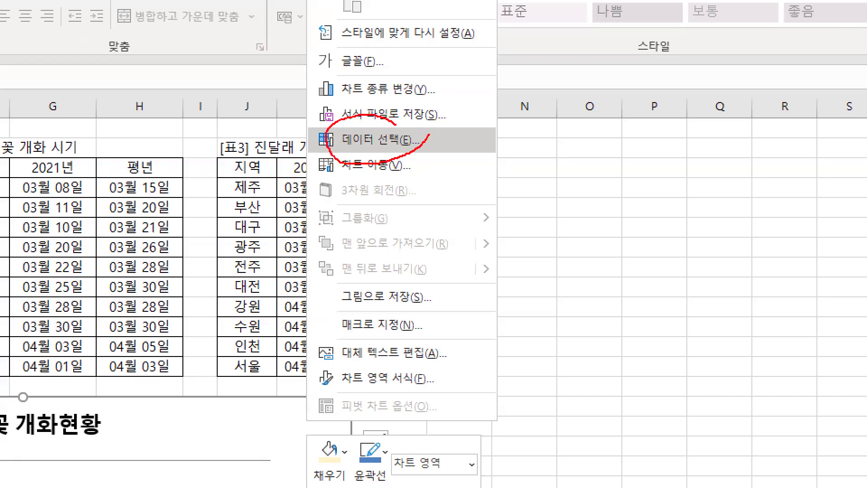
pyautogui.press('Escape')
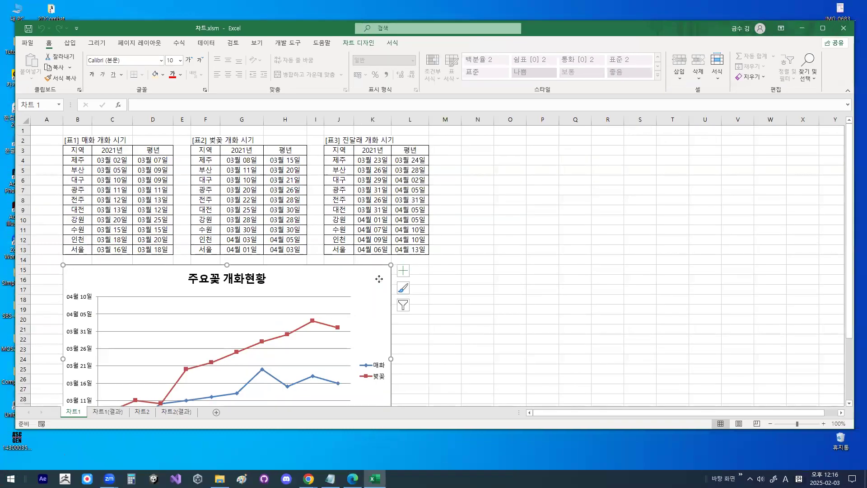
# - Open the data source selection for the 주요꽃 개화현황 chart and move its dialog clear of the 진달래 table
pyautogui.rightClick(381, 286)
pyautogui.click(429, 138)
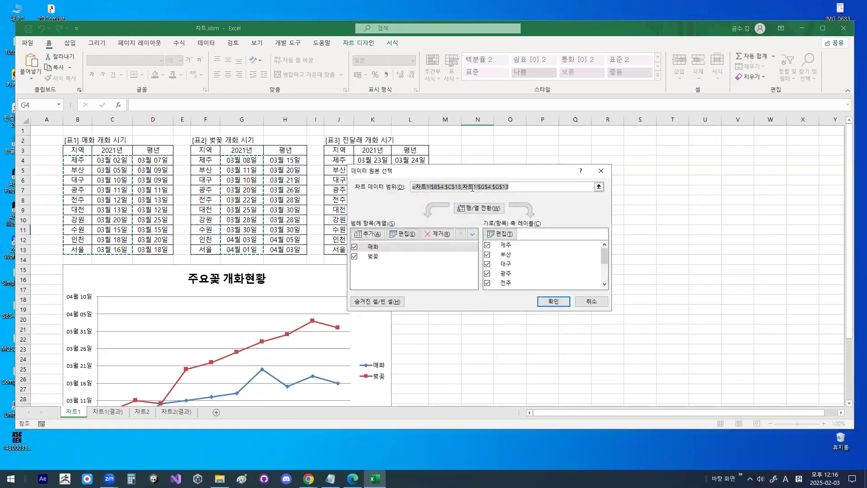
pyautogui.moveTo(452, 172); pyautogui.dragTo(548, 176)
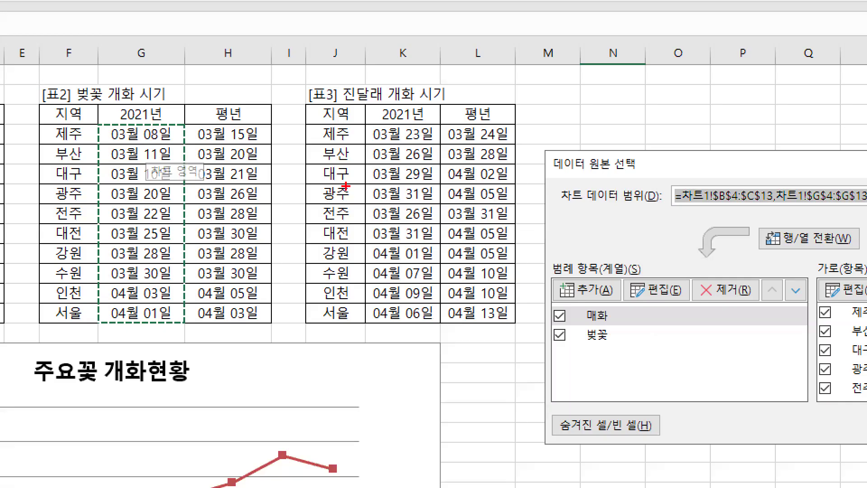
pyautogui.moveTo(520, 208)
pyautogui.mouseDown()
pyautogui.moveTo(291, 184)
pyautogui.moveTo(484, 237)
pyautogui.mouseUp()
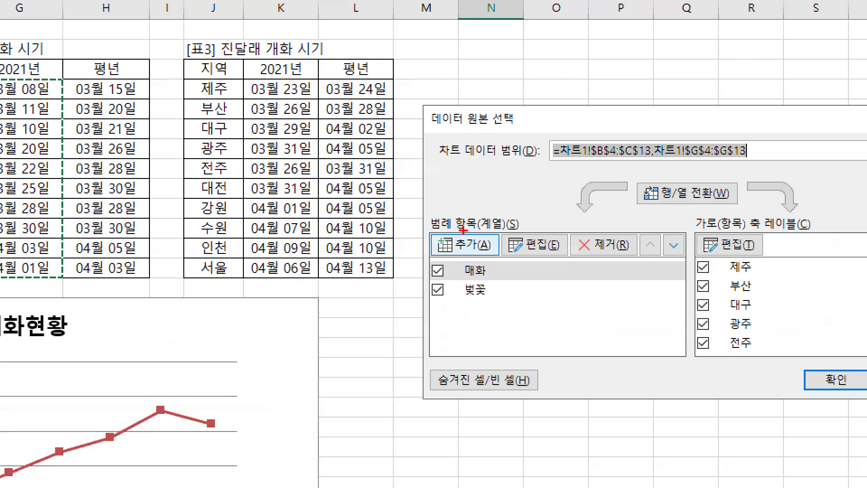
pyautogui.moveTo(624, 273); pyautogui.dragTo(608, 279)
pyautogui.moveTo(503, 228)
pyautogui.mouseDown()
pyautogui.moveTo(433, 211)
pyautogui.moveTo(510, 214)
pyautogui.mouseUp()
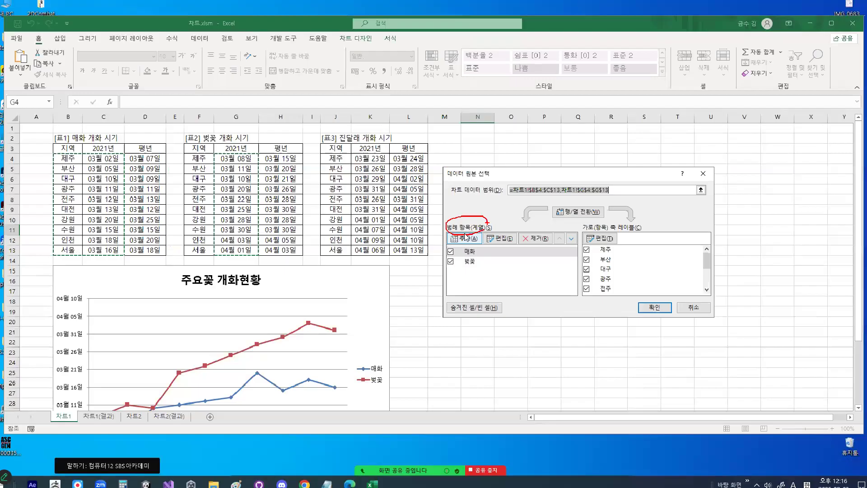
# - Add a new series to the 주요꽃 개화현황 chart and name it 진달래
pyautogui.click(465, 244)
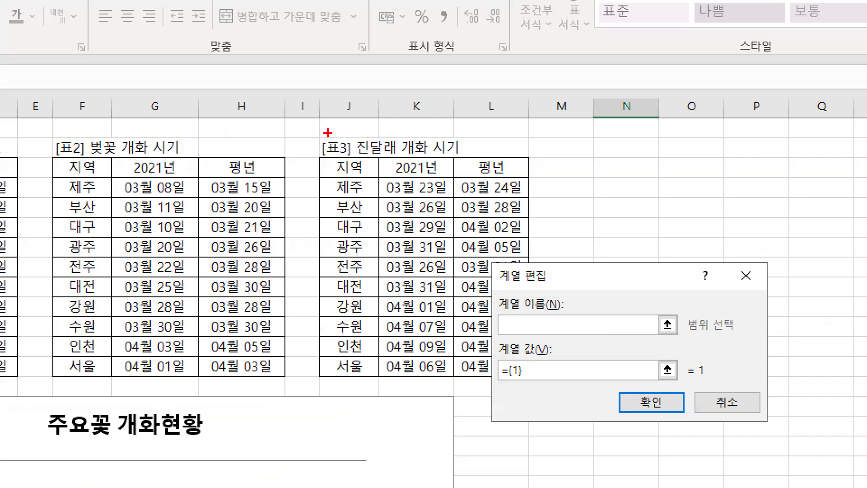
pyautogui.moveTo(359, 136)
pyautogui.mouseDown()
pyautogui.moveTo(343, 135)
pyautogui.moveTo(454, 149)
pyautogui.moveTo(330, 156)
pyautogui.moveTo(439, 147)
pyautogui.mouseUp()
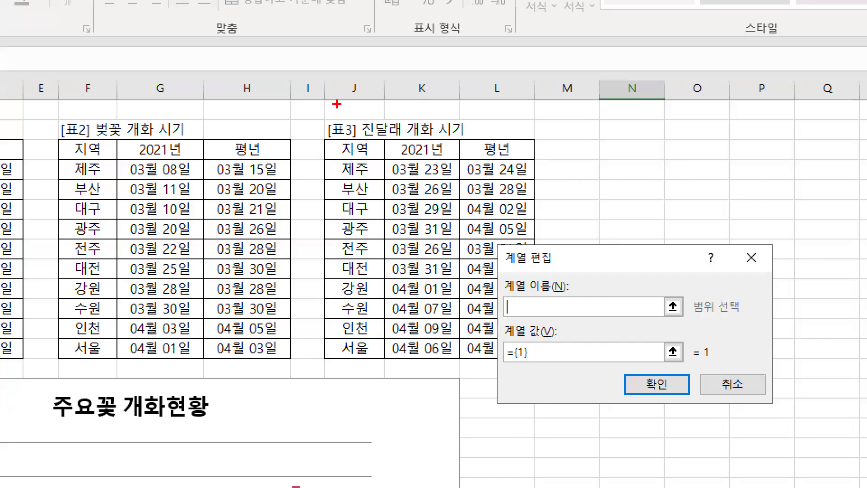
pyautogui.moveTo(331, 125); pyautogui.dragTo(348, 111)
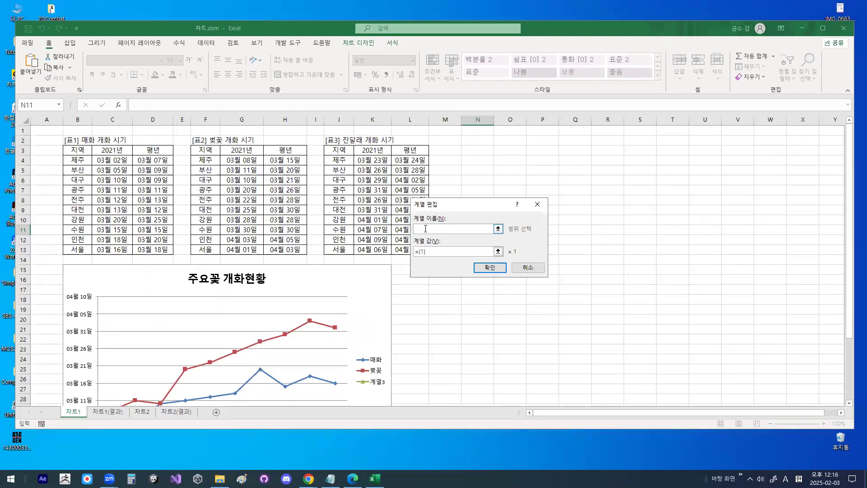
pyautogui.press('Hangul')
pyautogui.write('진달래')
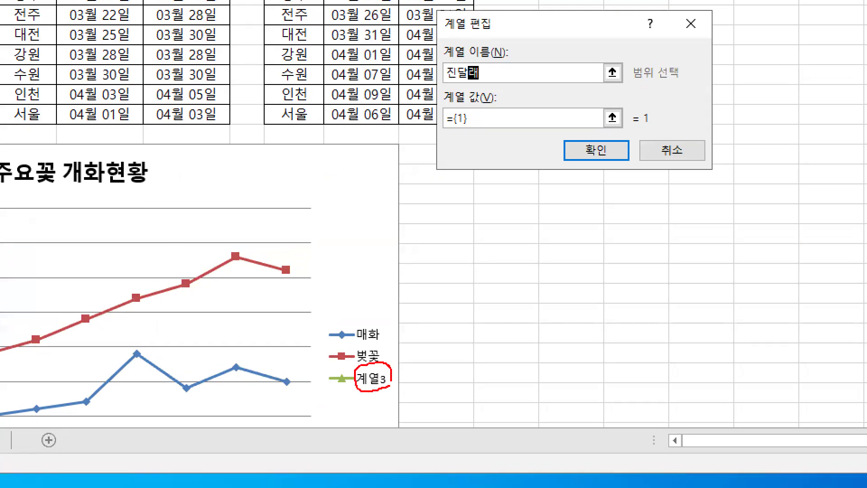
pyautogui.moveTo(497, 40)
pyautogui.mouseDown()
pyautogui.moveTo(479, 72)
pyautogui.moveTo(467, 54)
pyautogui.moveTo(383, 357)
pyautogui.moveTo(426, 321)
pyautogui.mouseUp()
pyautogui.moveTo(351, 396); pyautogui.dragTo(397, 362)
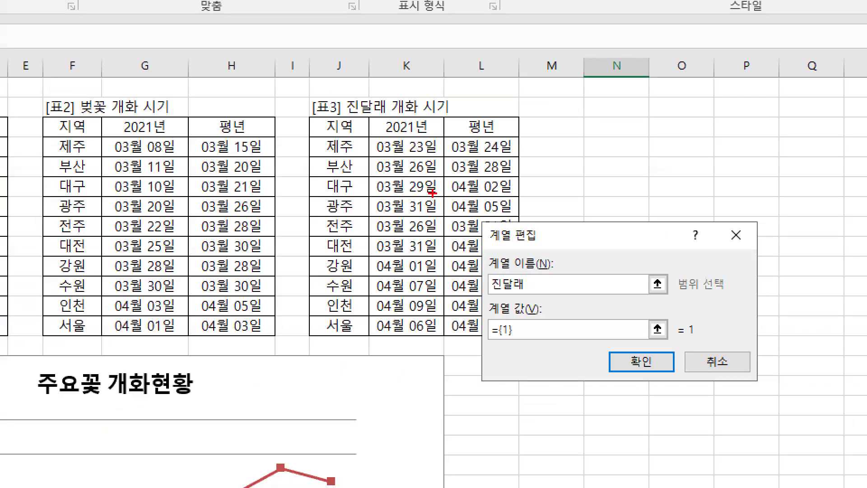
# - Set the 진달래 series values to the 2021년 dates in K4:K13 of table 3 and accept the series
pyautogui.moveTo(390, 196)
pyautogui.mouseDown()
pyautogui.moveTo(368, 246)
pyautogui.moveTo(346, 166)
pyautogui.moveTo(384, 172)
pyautogui.moveTo(437, 235)
pyautogui.mouseUp()
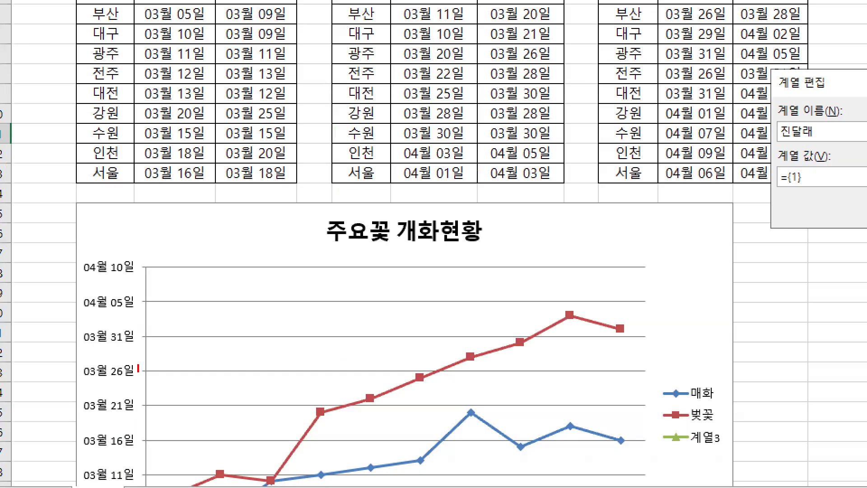
pyautogui.moveTo(139, 367)
pyautogui.mouseDown()
pyautogui.moveTo(79, 353)
pyautogui.moveTo(141, 312)
pyautogui.moveTo(147, 371)
pyautogui.mouseUp()
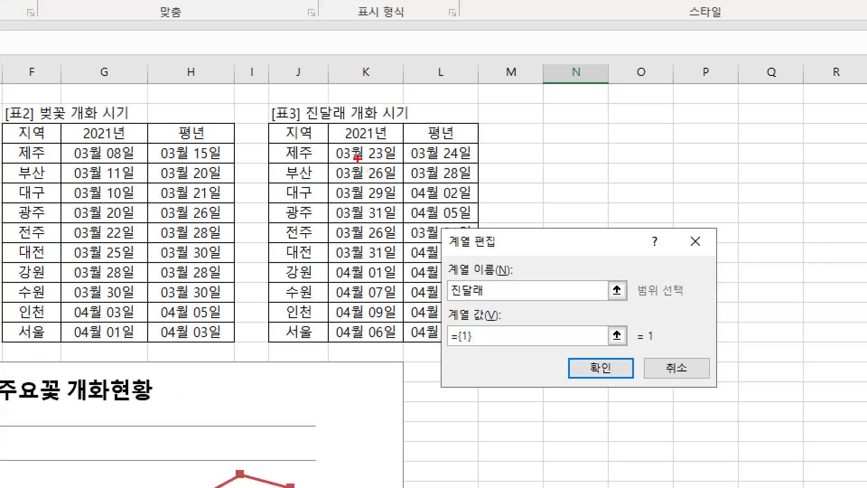
pyautogui.moveTo(348, 150); pyautogui.dragTo(332, 329)
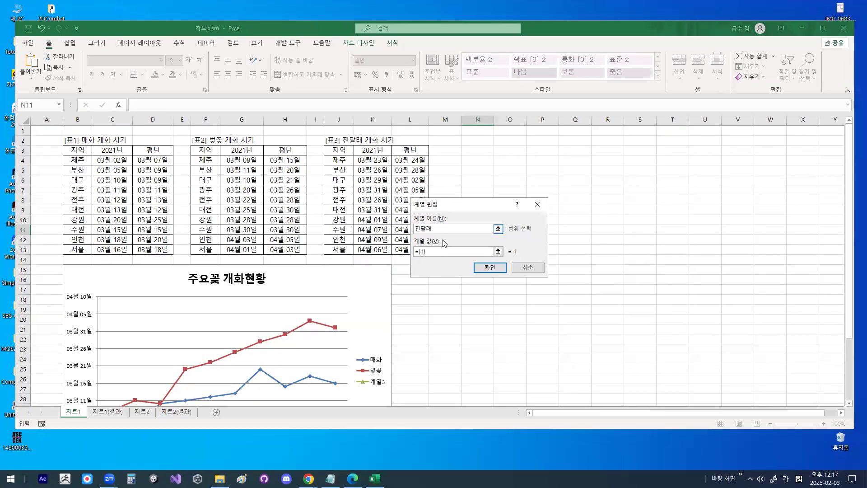
pyautogui.click(460, 340)
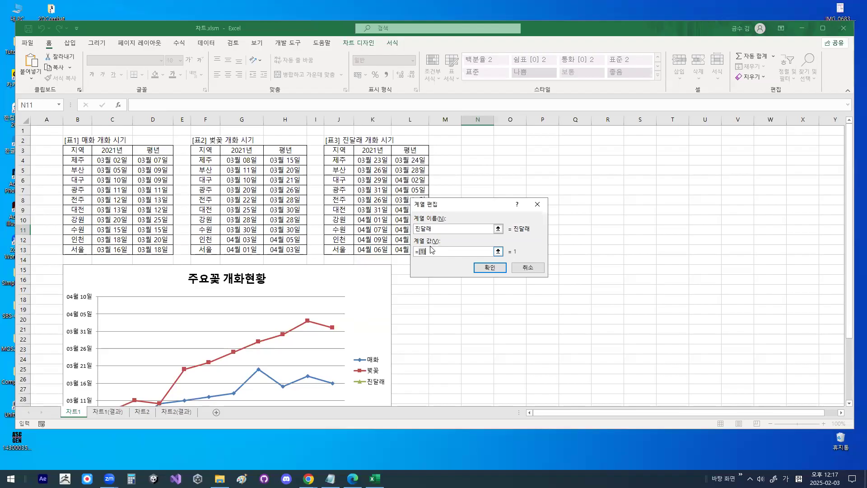
pyautogui.press('BackSpace')
pyautogui.moveTo(445, 203); pyautogui.dragTo(554, 174)
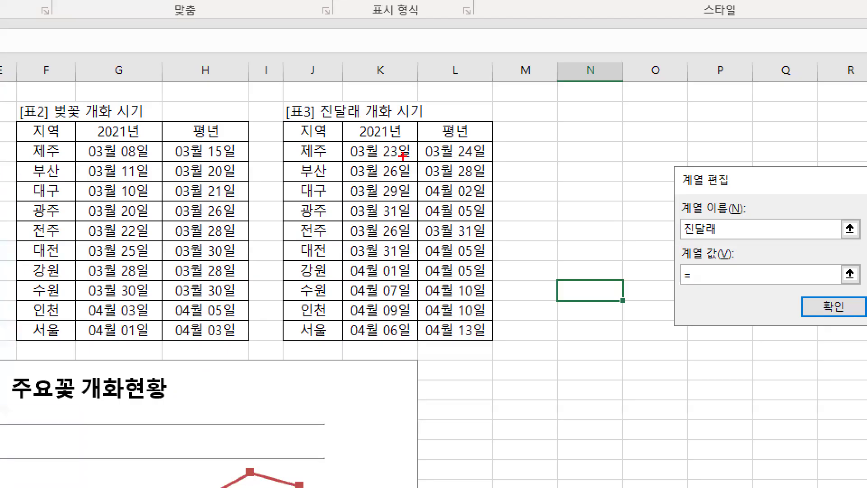
pyautogui.moveTo(366, 166)
pyautogui.mouseDown()
pyautogui.moveTo(390, 163)
pyautogui.moveTo(400, 148)
pyautogui.moveTo(382, 309)
pyautogui.moveTo(400, 271)
pyautogui.mouseUp()
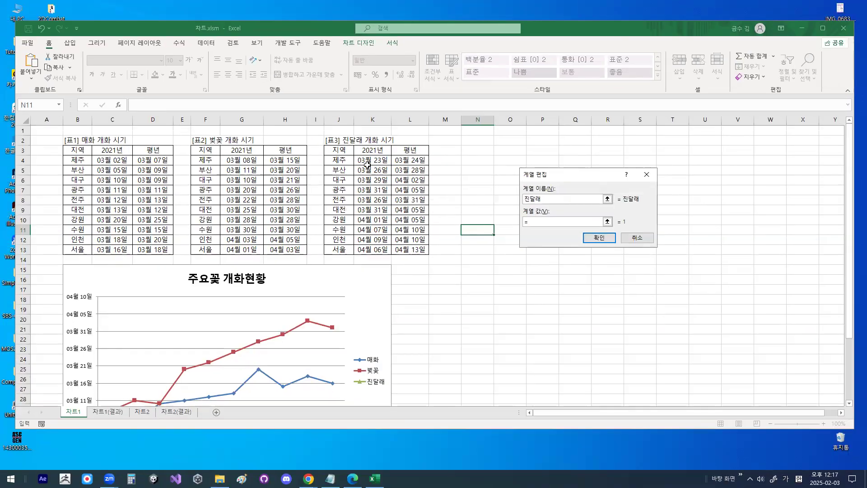
pyautogui.moveTo(366, 165); pyautogui.dragTo(373, 249)
pyautogui.moveTo(390, 204)
pyautogui.mouseDown()
pyautogui.moveTo(382, 234)
pyautogui.moveTo(368, 155)
pyautogui.moveTo(387, 214)
pyautogui.mouseUp()
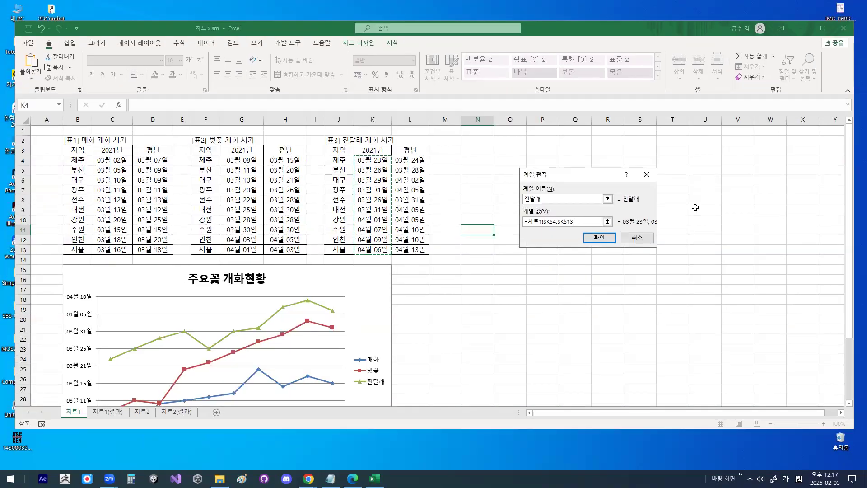
pyautogui.click(820, 292)
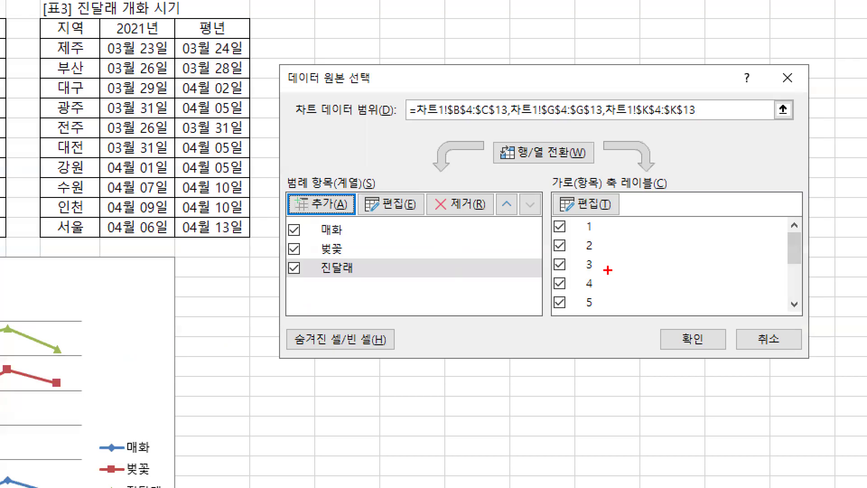
# - Examine the horizontal axis labels listed in the chart's data source selection
pyautogui.moveTo(624, 275)
pyautogui.mouseDown()
pyautogui.moveTo(618, 287)
pyautogui.moveTo(567, 271)
pyautogui.moveTo(598, 234)
pyautogui.mouseUp()
pyautogui.moveTo(590, 196); pyautogui.dragTo(630, 310)
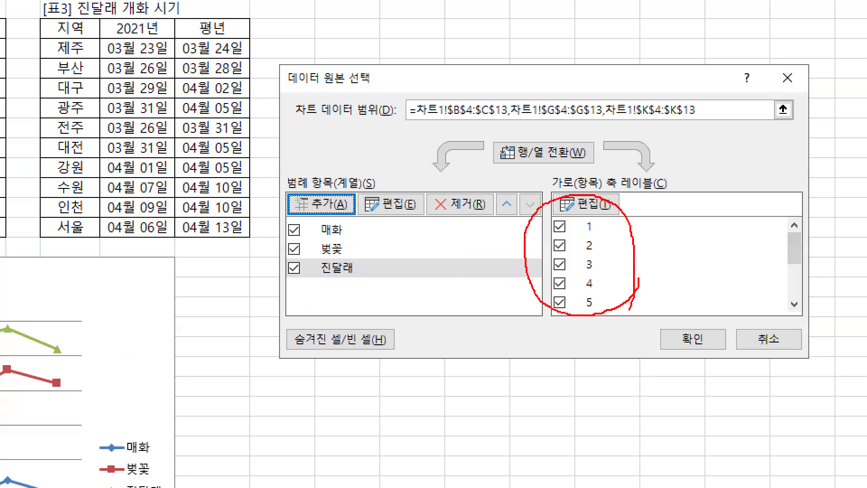
pyautogui.moveTo(726, 221); pyautogui.dragTo(682, 283)
pyautogui.moveTo(688, 227); pyautogui.dragTo(737, 283)
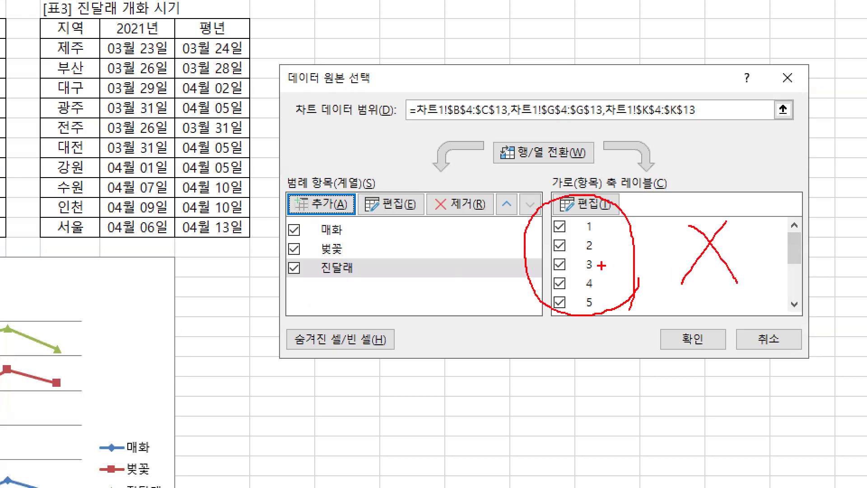
pyautogui.moveTo(607, 222); pyautogui.dragTo(609, 311)
pyautogui.moveTo(617, 240)
pyautogui.mouseDown()
pyautogui.moveTo(589, 275)
pyautogui.moveTo(617, 274)
pyautogui.mouseUp()
pyautogui.press('Escape')
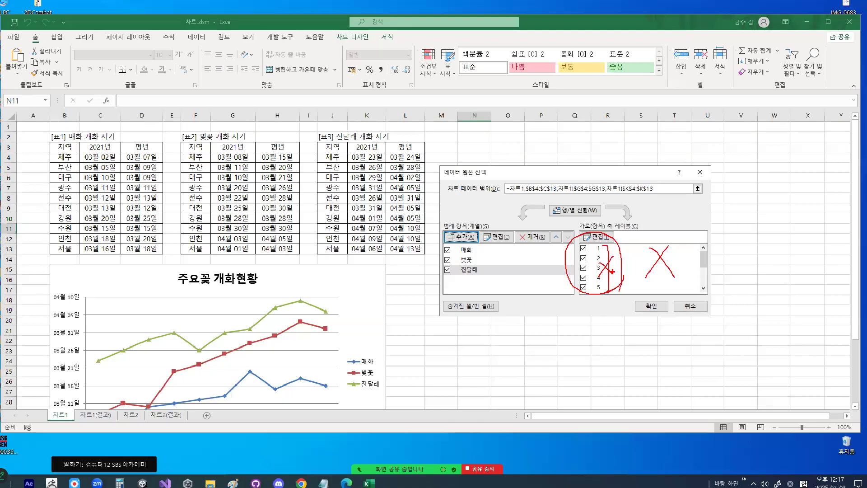
pyautogui.hotkey('ctrl', '1')
pyautogui.press('Escape')
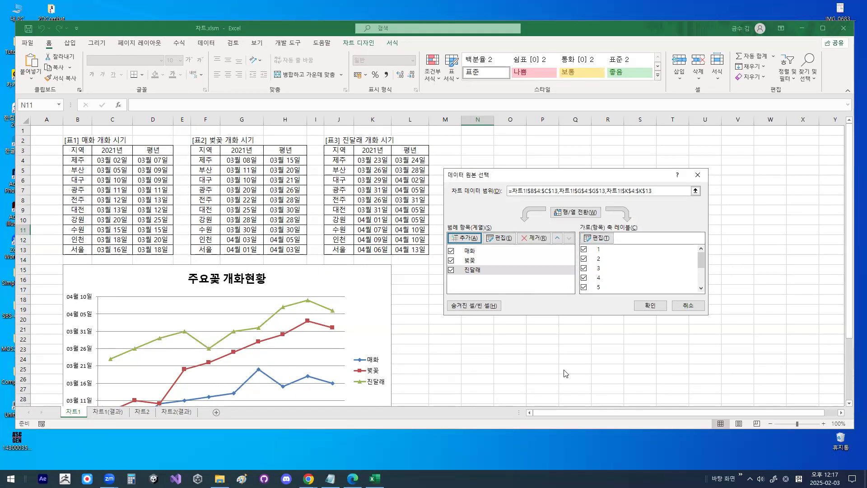
# - Compare the chart's horizontal axis labels with the region names in the 진달래 table
pyautogui.hotkey('ctrl', '1')
pyautogui.click(590, 243)
pyautogui.moveTo(639, 232)
pyautogui.mouseDown()
pyautogui.moveTo(614, 245)
pyautogui.moveTo(633, 224)
pyautogui.mouseUp()
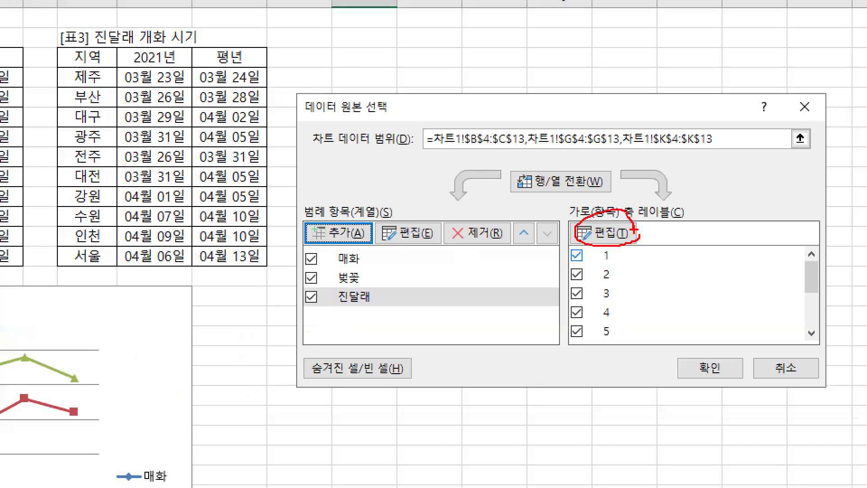
pyautogui.press('Escape')
pyautogui.hotkey('ctrl', '1')
pyautogui.click(335, 173)
pyautogui.moveTo(359, 214)
pyautogui.mouseDown()
pyautogui.moveTo(359, 275)
pyautogui.moveTo(359, 211)
pyautogui.mouseUp()
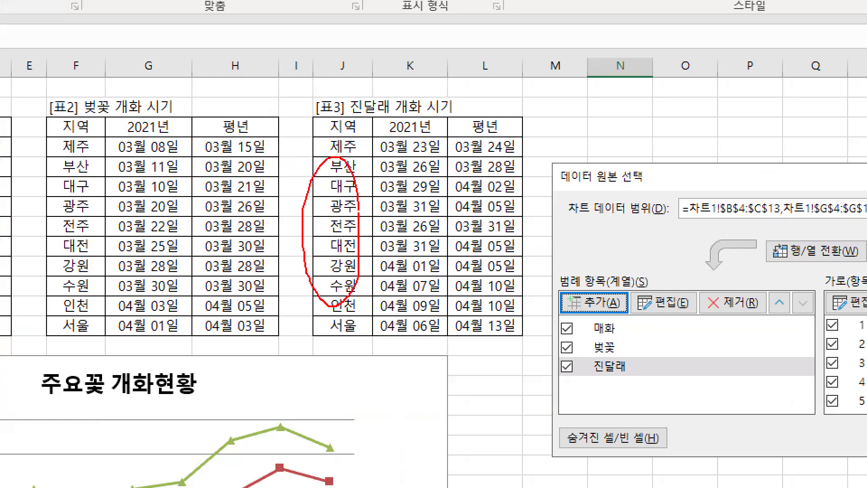
pyautogui.press('Escape')
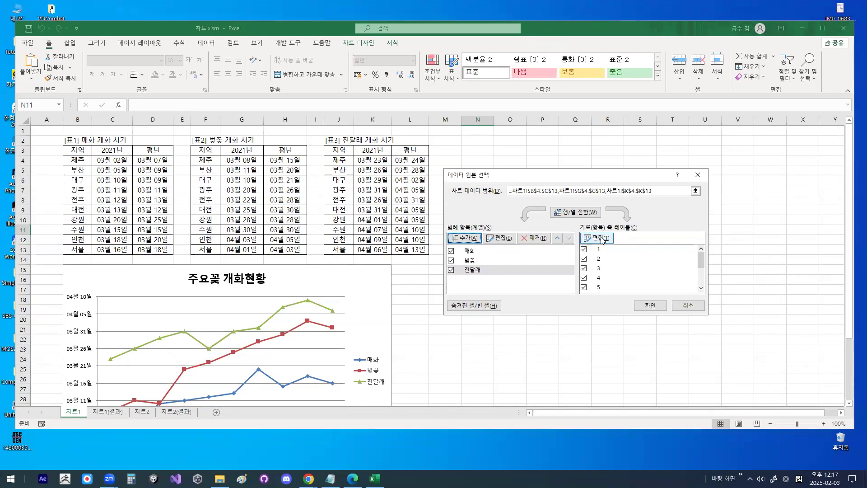
# - Set the chart's horizontal axis label range to the region names in J4:J13 of the 진달래 table
pyautogui.hotkey('ctrl', '1')
pyautogui.click(601, 237)
pyautogui.moveTo(565, 227); pyautogui.dragTo(660, 227)
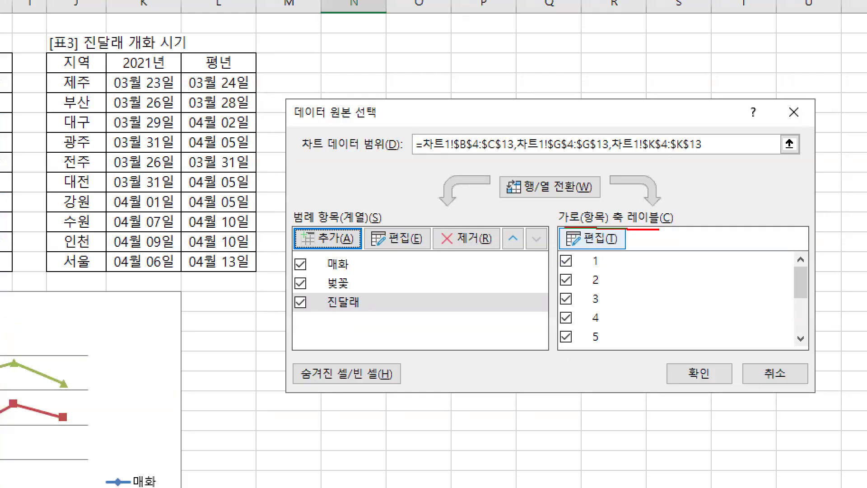
pyautogui.moveTo(608, 247); pyautogui.dragTo(590, 228)
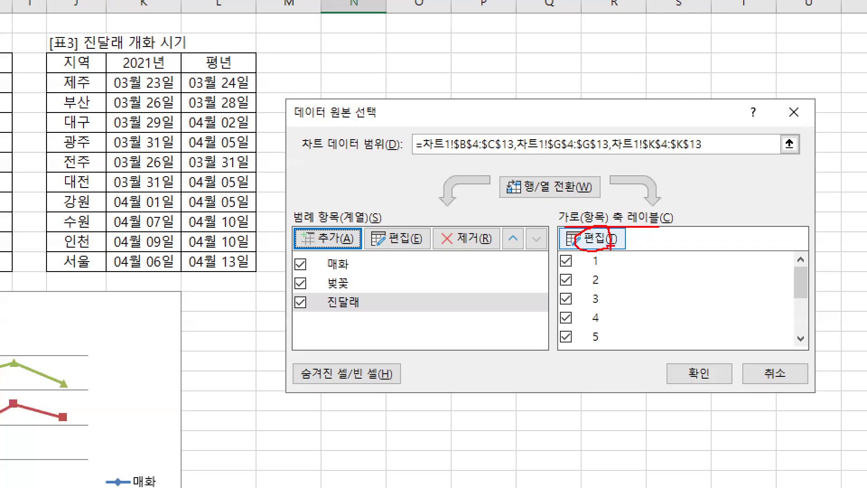
pyautogui.press('Escape')
pyautogui.click(596, 238)
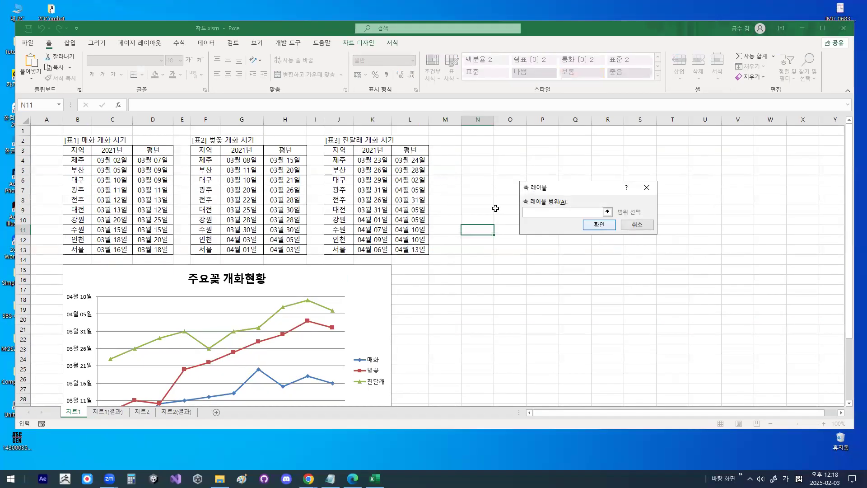
pyautogui.moveTo(345, 160); pyautogui.dragTo(340, 248)
pyautogui.moveTo(341, 140); pyautogui.dragTo(342, 282)
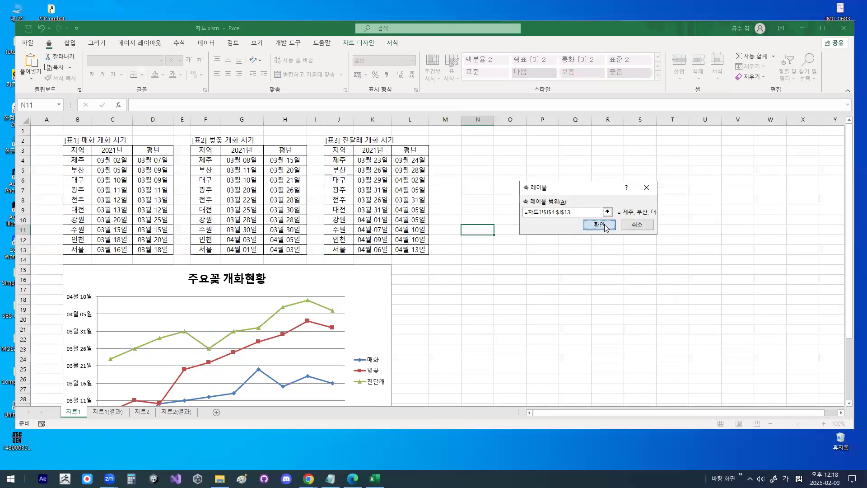
pyautogui.click(849, 266)
# - Check the axis labels for the 매화, 벚꽃 and 진달래 series and apply the data source changes
pyautogui.moveTo(609, 242); pyautogui.dragTo(612, 287)
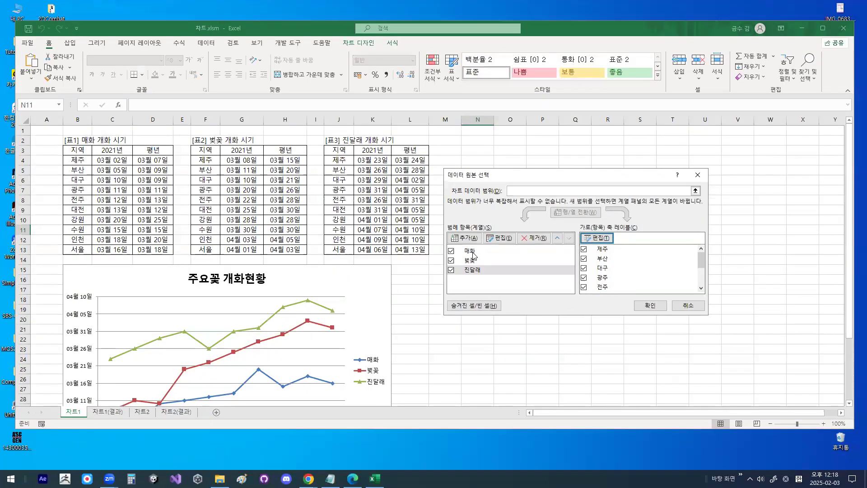
pyautogui.click(347, 234)
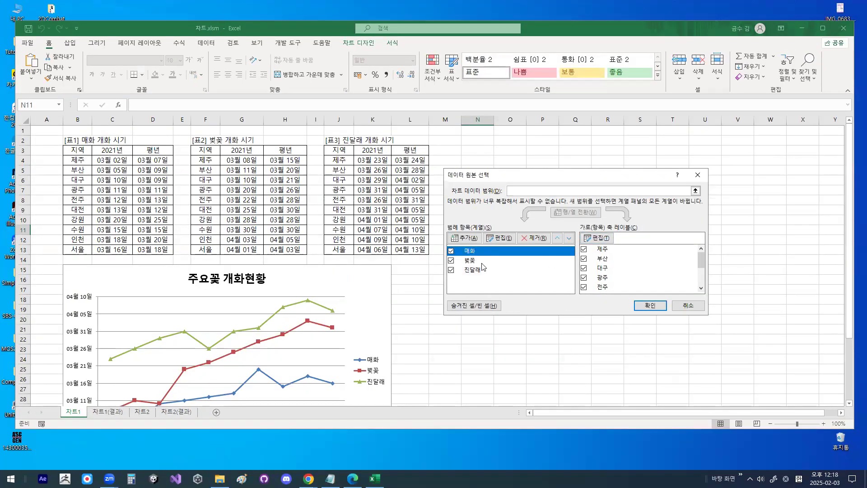
pyautogui.click(472, 262)
pyautogui.moveTo(637, 281)
pyautogui.mouseDown()
pyautogui.moveTo(592, 229)
pyautogui.moveTo(625, 300)
pyautogui.moveTo(587, 298)
pyautogui.mouseUp()
pyautogui.click(498, 270)
pyautogui.moveTo(584, 335); pyautogui.dragTo(685, 315)
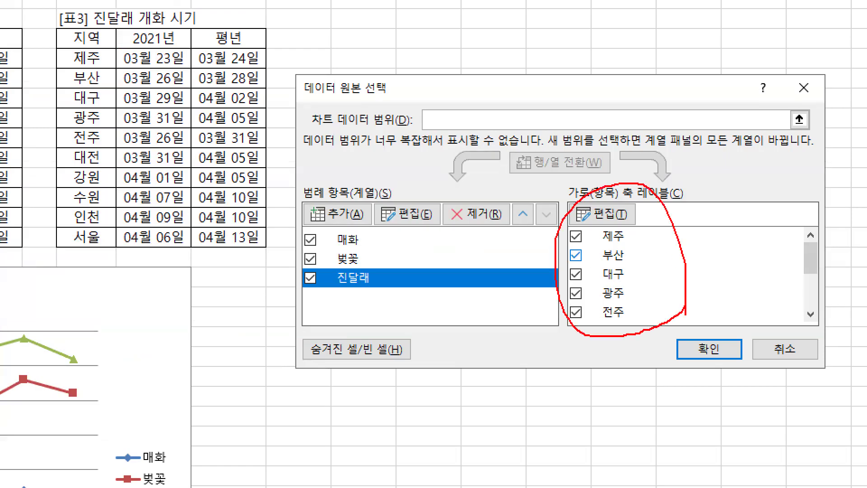
pyautogui.press('Escape')
pyautogui.click(709, 349)
# - Review the 진달래 and 매화 legend entries and the 매화 line in the updated chart
pyautogui.scroll(-3, 168, 316)
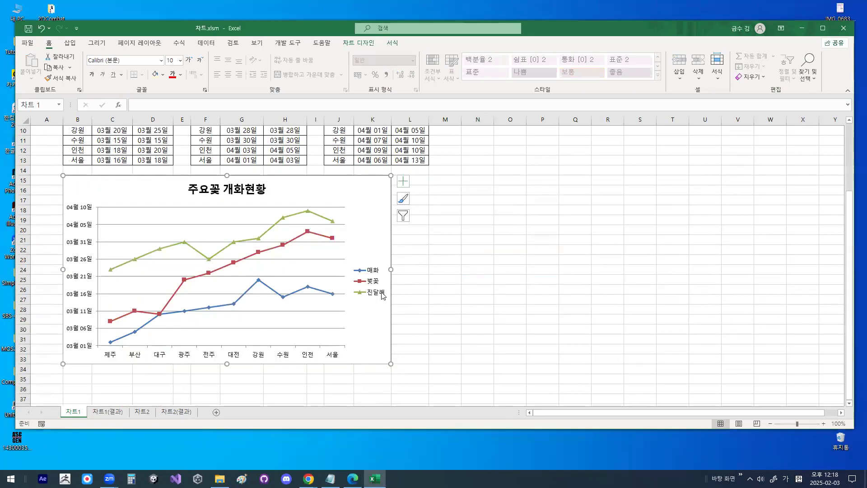
pyautogui.moveTo(386, 294)
pyautogui.mouseDown()
pyautogui.moveTo(357, 288)
pyautogui.moveTo(377, 287)
pyautogui.mouseUp()
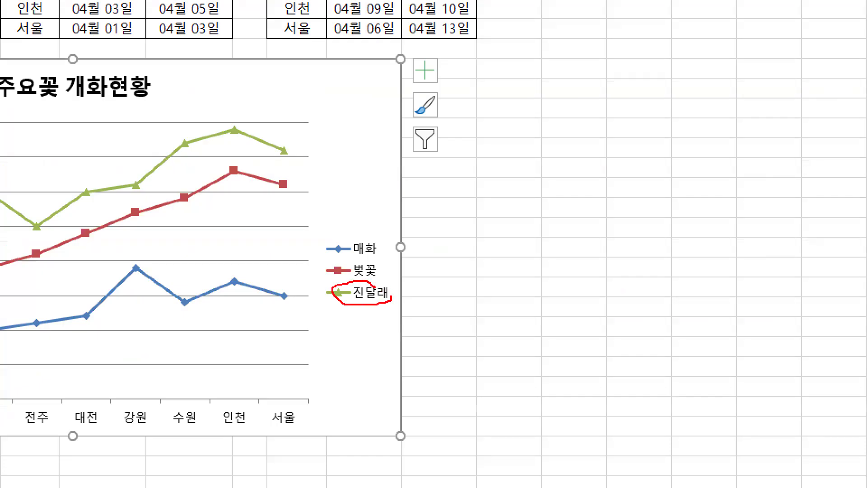
pyautogui.press('Escape')
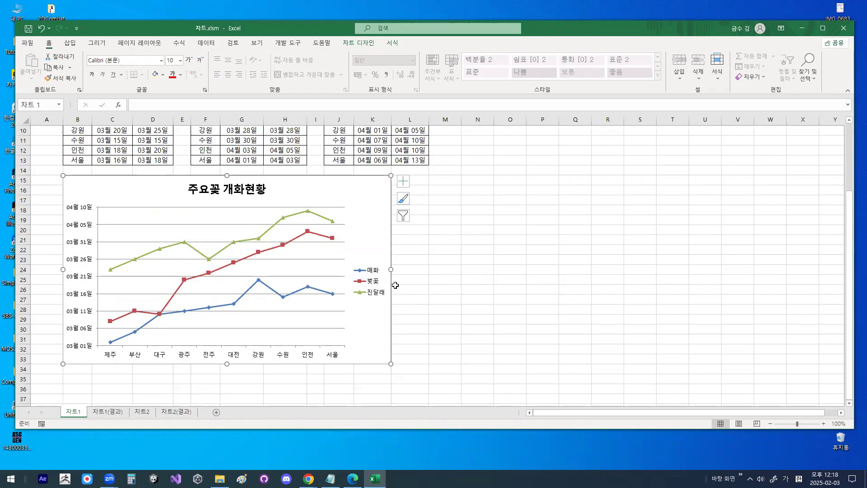
pyautogui.hotkey('ctrl', '1')
pyautogui.click(369, 282)
pyautogui.moveTo(386, 263)
pyautogui.mouseDown()
pyautogui.moveTo(362, 273)
pyautogui.moveTo(371, 244)
pyautogui.mouseUp()
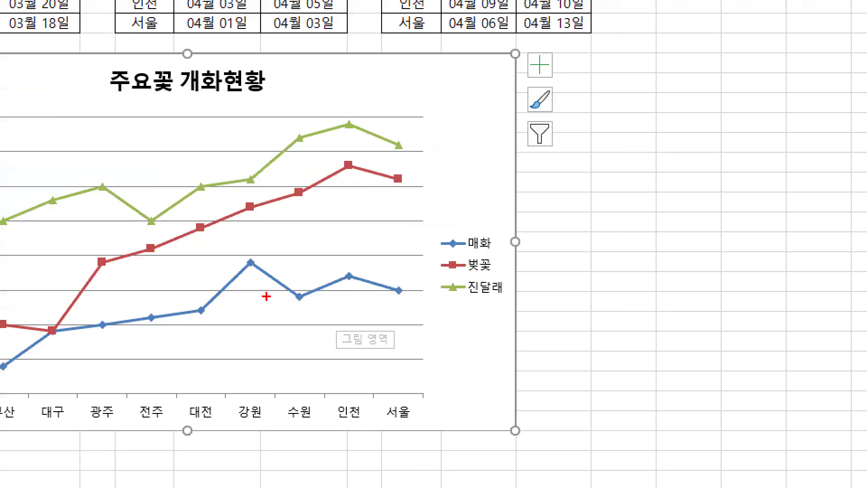
pyautogui.moveTo(290, 294)
pyautogui.mouseDown()
pyautogui.moveTo(230, 287)
pyautogui.moveTo(271, 248)
pyautogui.moveTo(293, 309)
pyautogui.mouseUp()
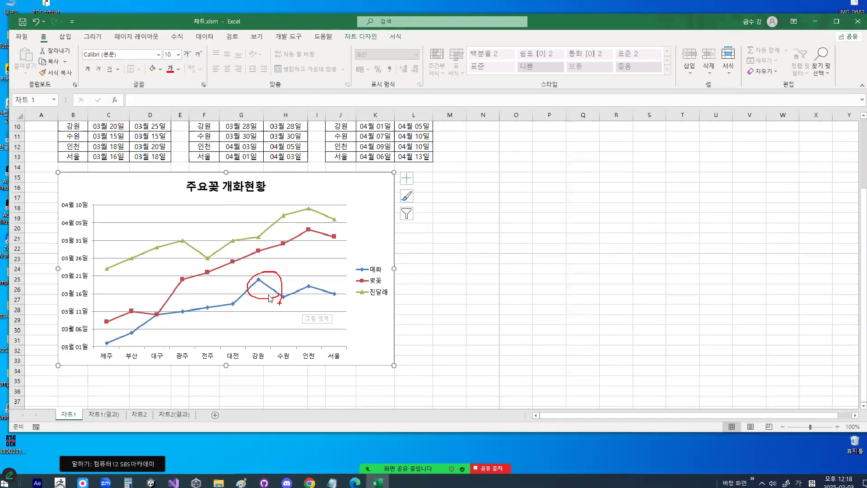
# - Select the 매화 series line in the chart and open its series chart type settings
pyautogui.click(280, 286)
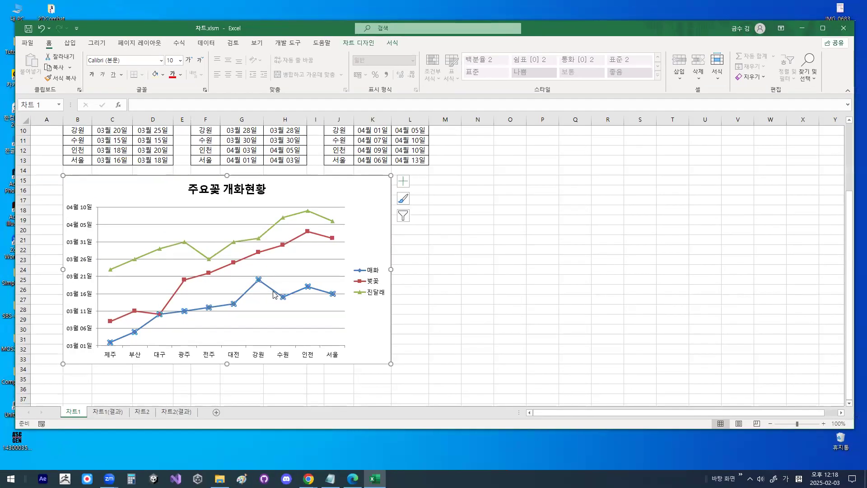
pyautogui.rightClick(274, 295)
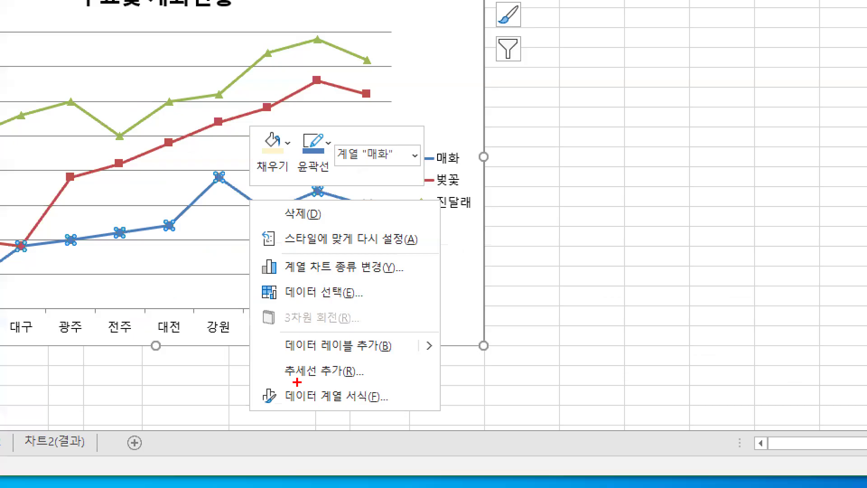
pyautogui.moveTo(290, 328); pyautogui.dragTo(327, 328)
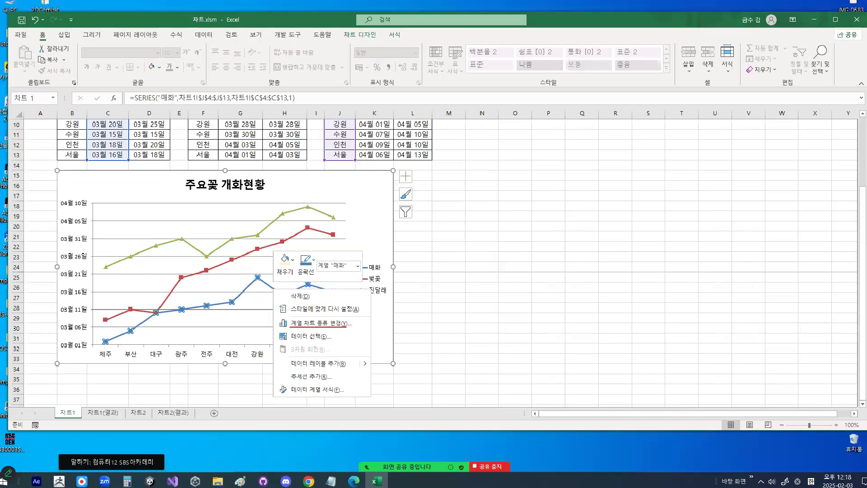
pyautogui.click(312, 267)
pyautogui.rightClick(277, 294)
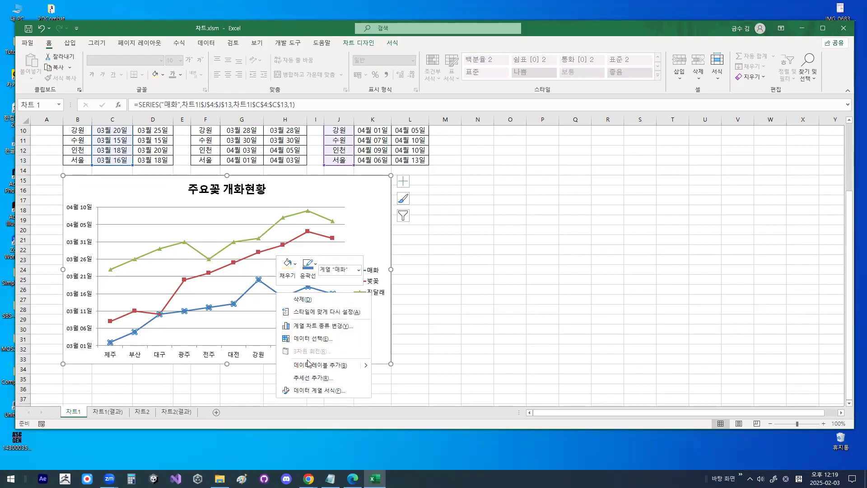
pyautogui.click(307, 326)
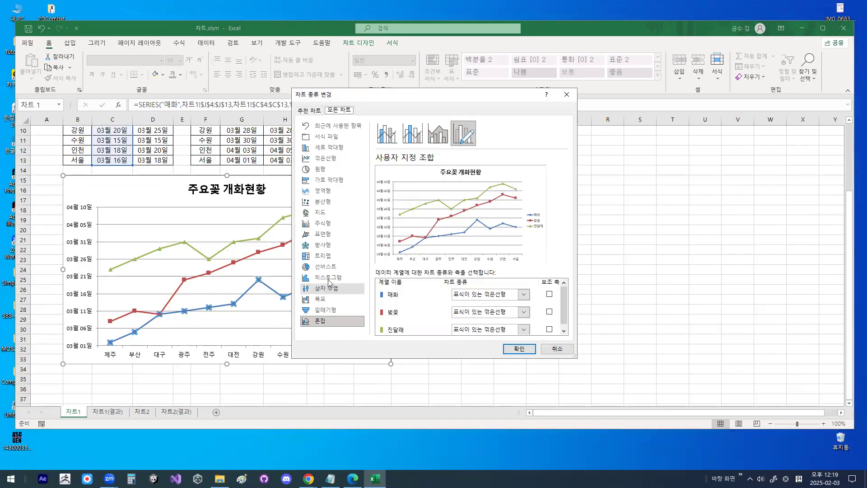
# - Try the plain 영역형 chart type from the full chart type list
pyautogui.hotkey('ctrl', '1')
pyautogui.click(328, 168)
pyautogui.moveTo(394, 235)
pyautogui.mouseDown()
pyautogui.moveTo(385, 347)
pyautogui.moveTo(225, 252)
pyautogui.moveTo(388, 116)
pyautogui.moveTo(413, 260)
pyautogui.mouseUp()
pyautogui.moveTo(342, 217)
pyautogui.mouseDown()
pyautogui.moveTo(272, 209)
pyautogui.moveTo(342, 216)
pyautogui.mouseUp()
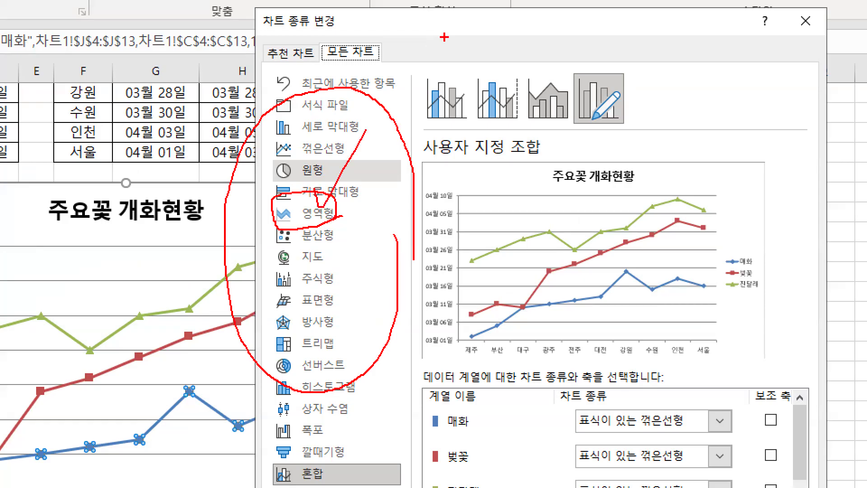
pyautogui.press('Escape')
pyautogui.click(323, 195)
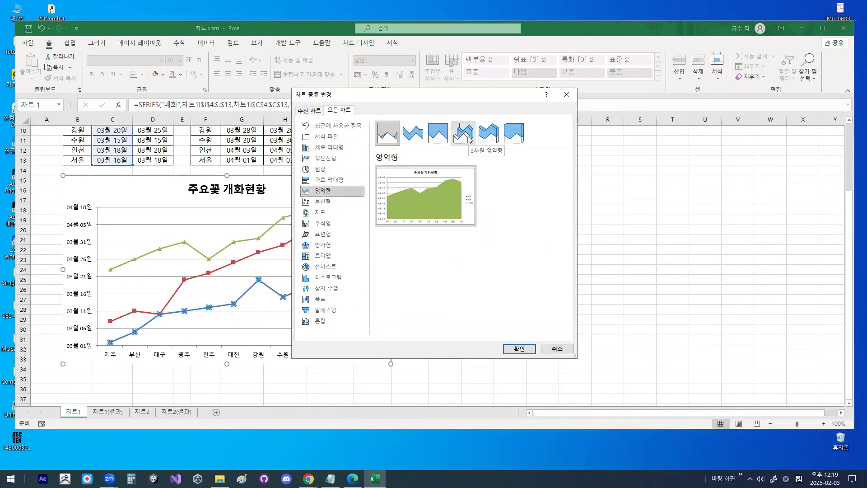
pyautogui.hotkey('ctrl', '1')
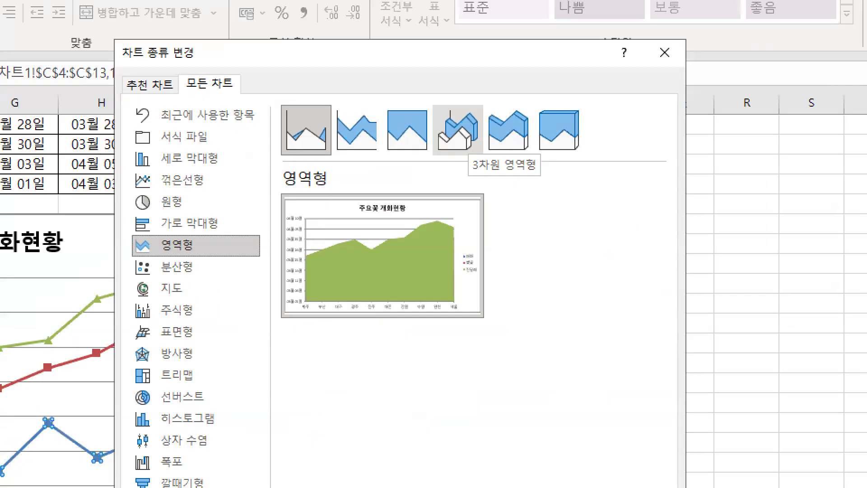
pyautogui.moveTo(367, 155)
pyautogui.mouseDown()
pyautogui.moveTo(317, 110)
pyautogui.moveTo(376, 151)
pyautogui.mouseUp()
pyautogui.press('Escape')
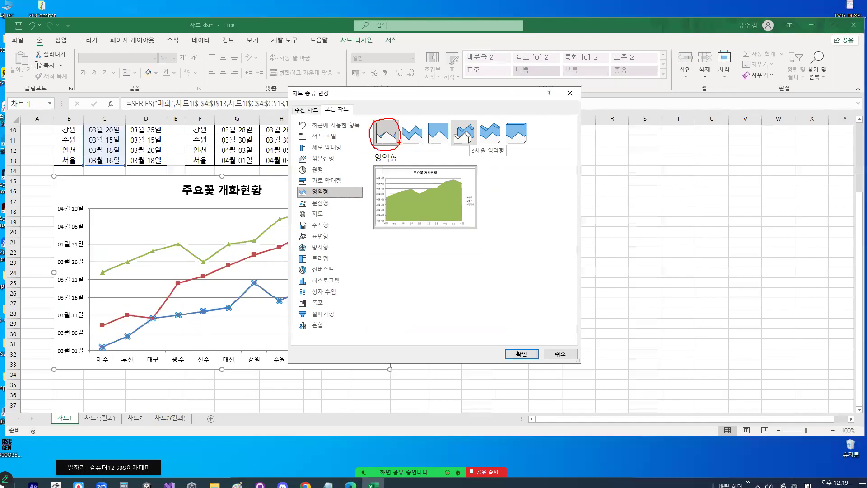
pyautogui.click(560, 346)
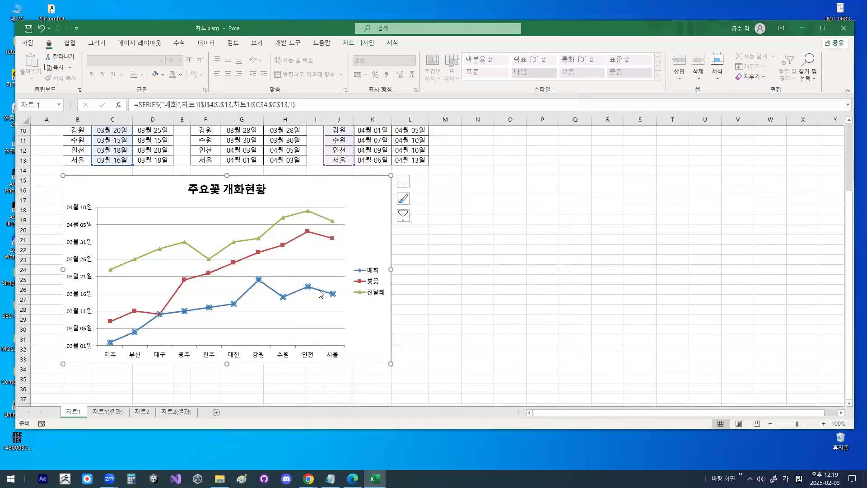
# - Examine the chart types offered for the 진달래 series in the 혼합 chart type settings
pyautogui.rightClick(320, 292)
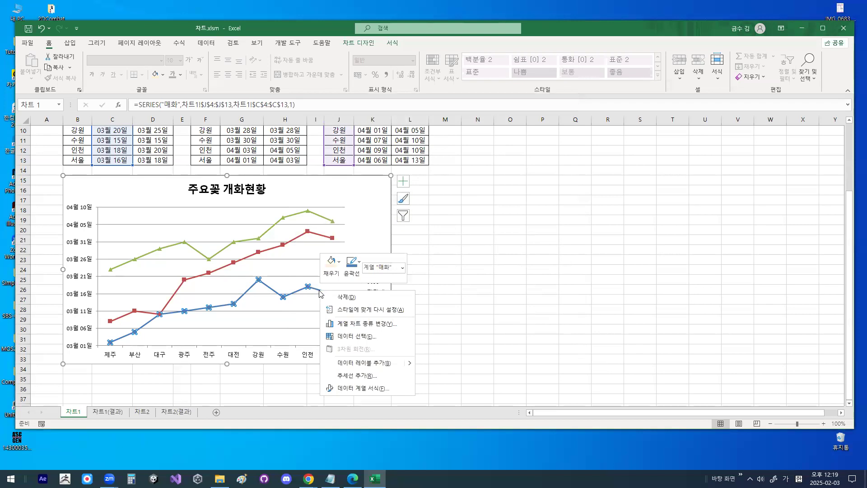
pyautogui.click(364, 324)
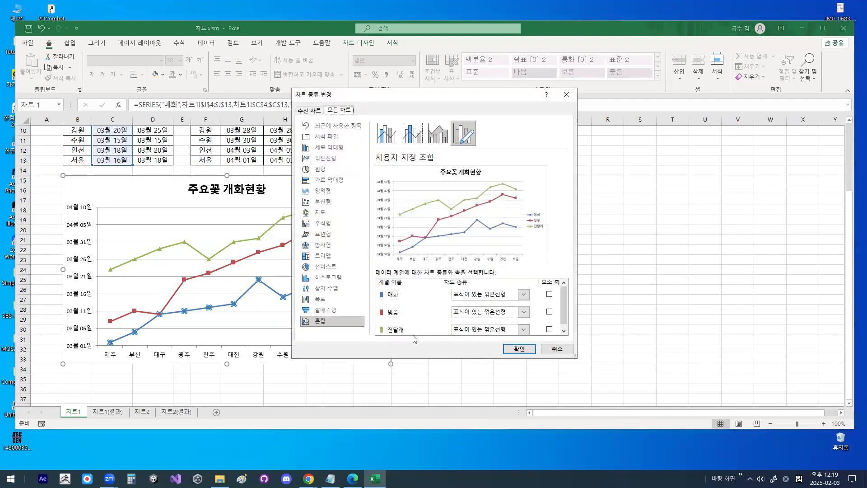
pyautogui.click(524, 329)
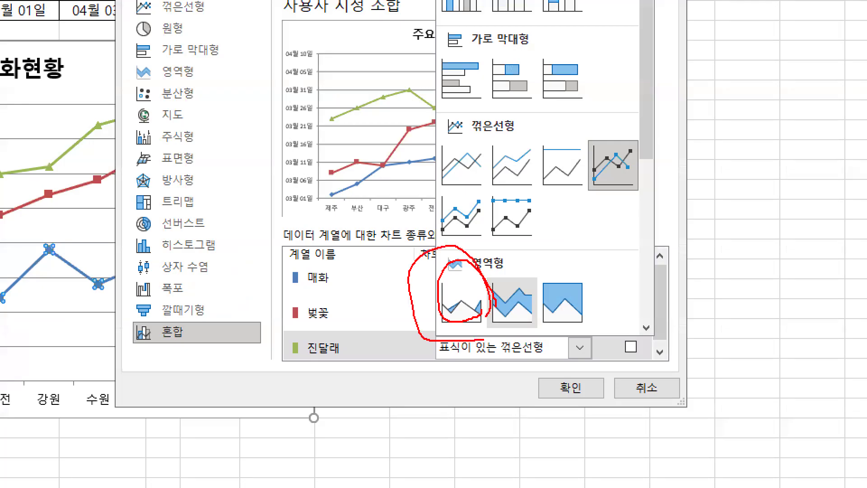
pyautogui.press('Escape')
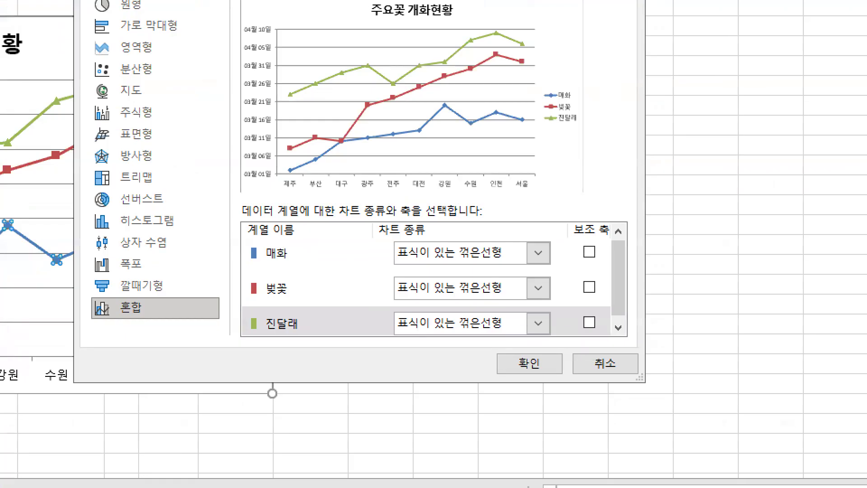
pyautogui.moveTo(539, 334); pyautogui.dragTo(541, 333)
pyautogui.moveTo(152, 20); pyautogui.dragTo(112, 163)
pyautogui.moveTo(113, 77); pyautogui.dragTo(163, 151)
pyautogui.moveTo(479, 318); pyautogui.dragTo(451, 335)
pyautogui.press('Escape')
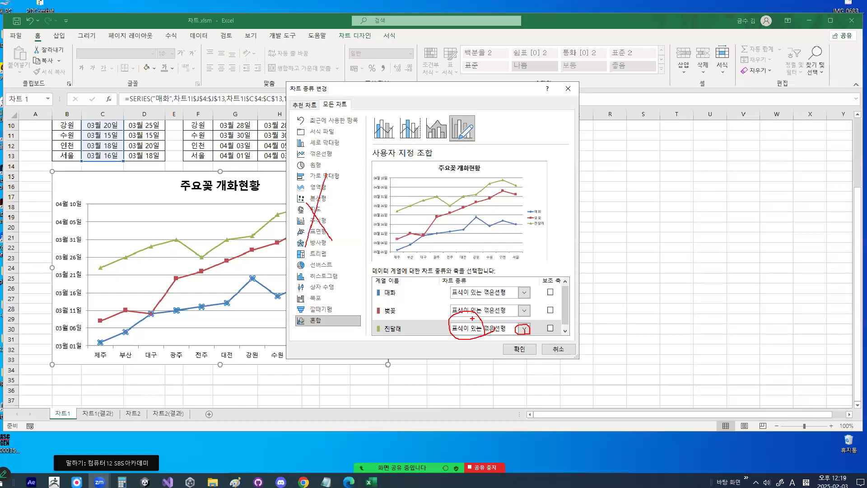
# - Try the 영역형 chart type for the 진달래 series in the custom combination
pyautogui.click(525, 330)
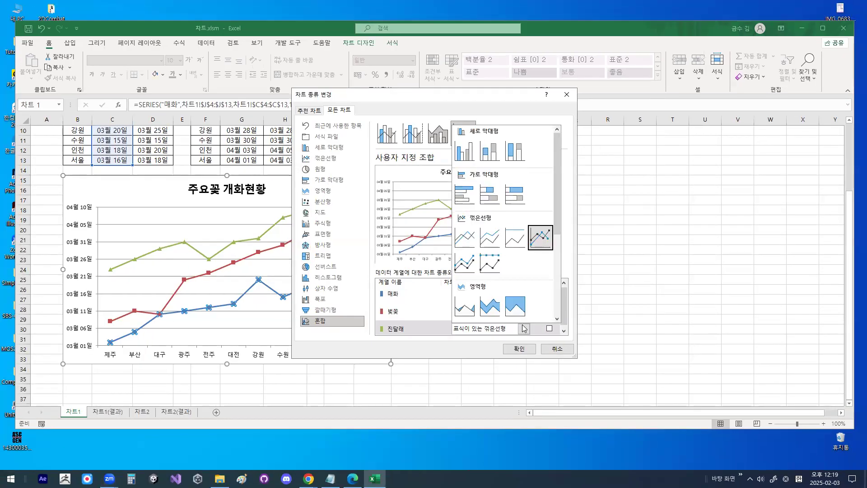
pyautogui.click(471, 310)
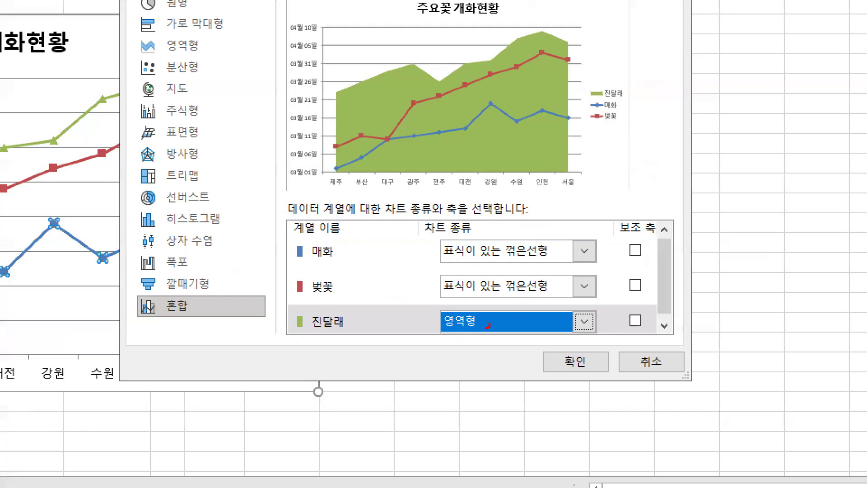
pyautogui.moveTo(489, 325)
pyautogui.mouseDown()
pyautogui.moveTo(441, 310)
pyautogui.moveTo(490, 317)
pyautogui.mouseUp()
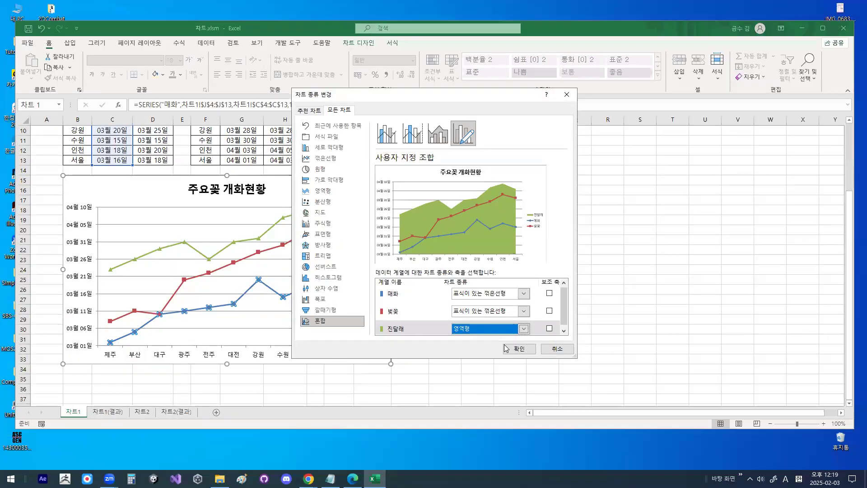
pyautogui.click(651, 362)
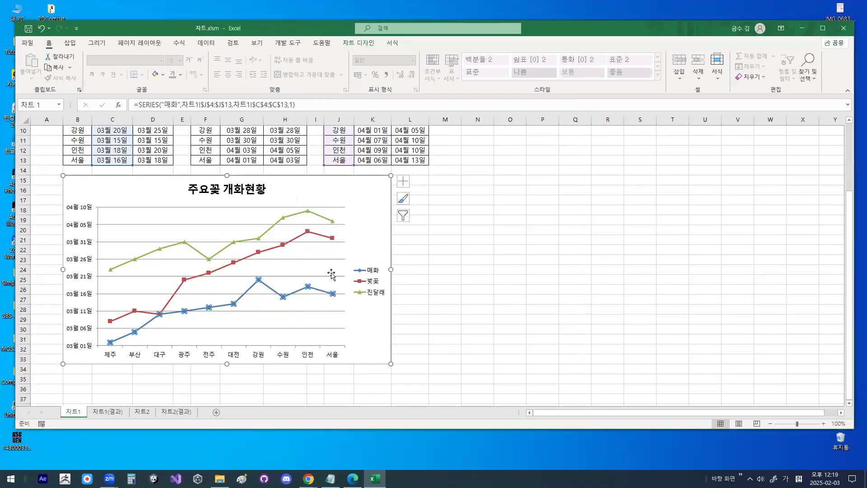
# - Change the 매화 series chart type to 영역형 in the custom combination and apply it
pyautogui.rightClick(295, 290)
pyautogui.click(329, 329)
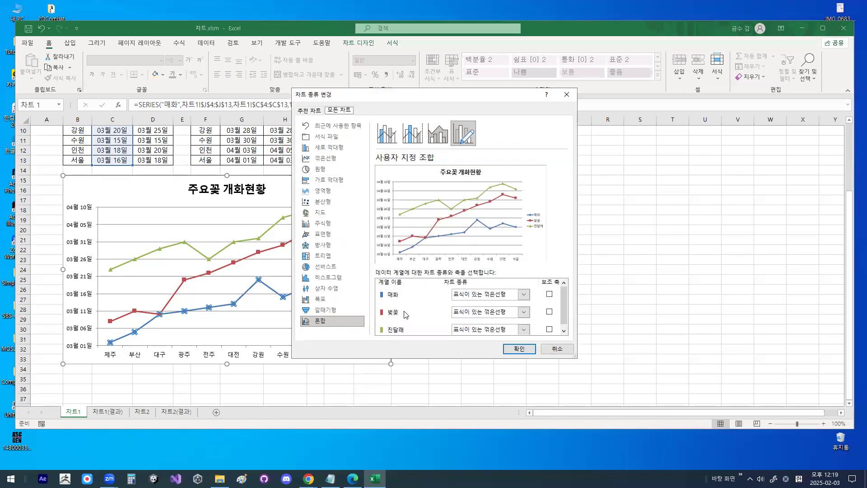
pyautogui.click(522, 294)
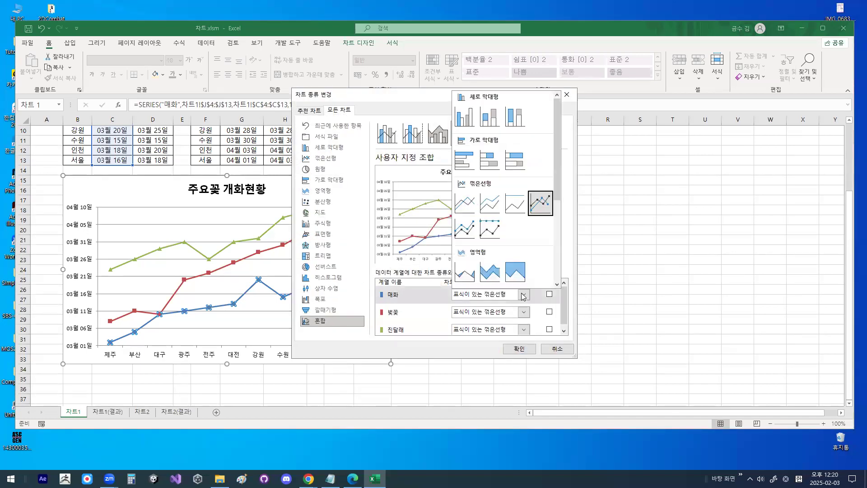
pyautogui.click(461, 277)
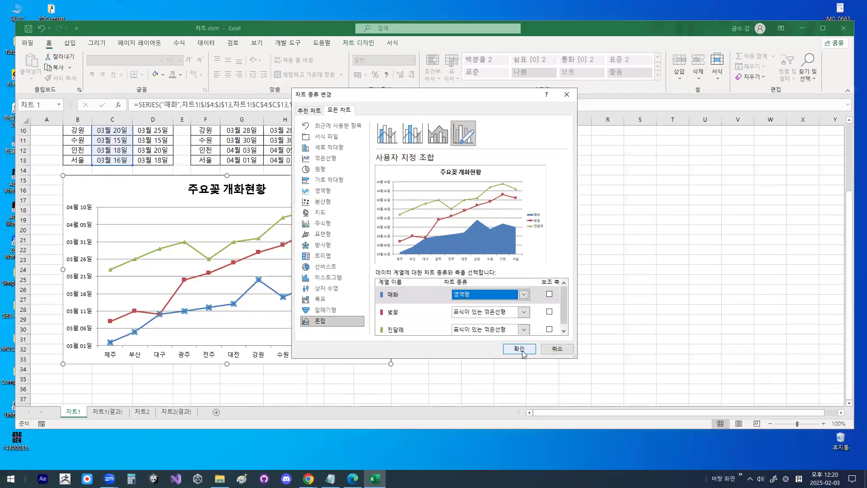
pyautogui.click(575, 400)
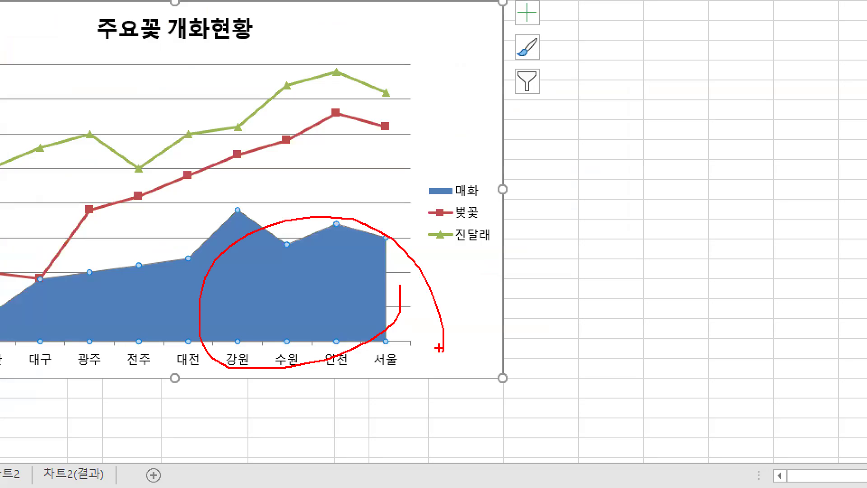
# - Examine the 매화 area in the updated chart and the chart design and format tools available for it
pyautogui.press('Escape')
pyautogui.hotkey('ctrl', '1')
pyautogui.moveTo(267, 269)
pyautogui.mouseDown()
pyautogui.moveTo(281, 307)
pyautogui.moveTo(351, 199)
pyautogui.mouseUp()
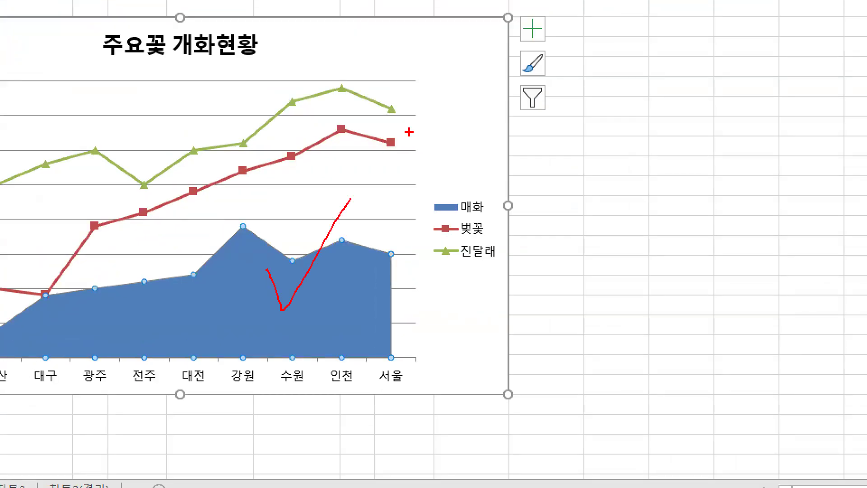
pyautogui.press('Escape')
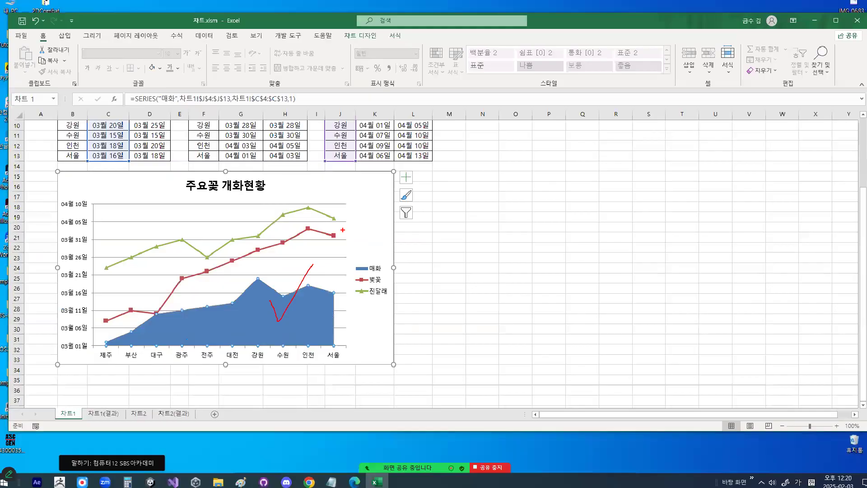
pyautogui.hotkey('ctrl', '1')
pyautogui.moveTo(274, 315); pyautogui.dragTo(303, 291)
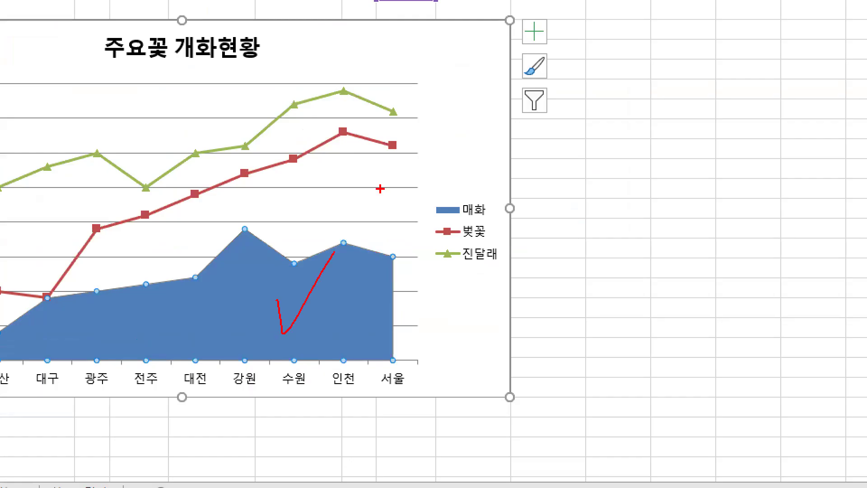
pyautogui.press('Escape')
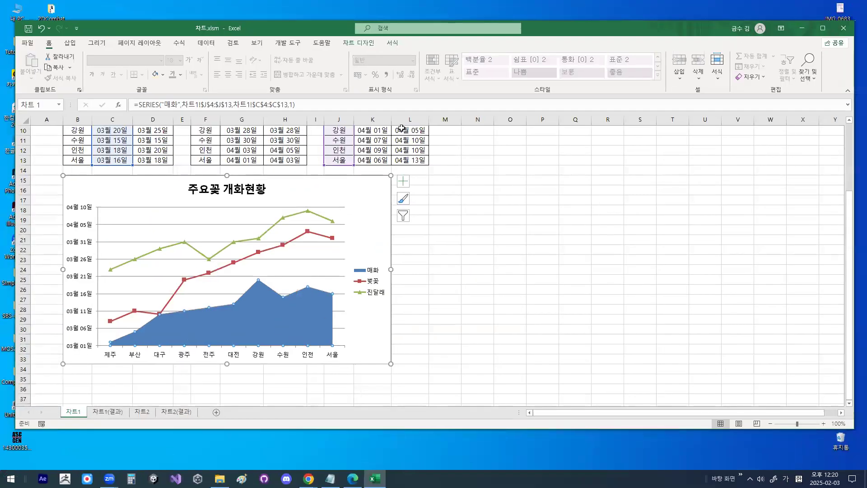
pyautogui.hotkey('ctrl', '1')
pyautogui.moveTo(343, 47)
pyautogui.mouseDown()
pyautogui.moveTo(373, 47)
pyautogui.moveTo(377, 71)
pyautogui.mouseUp()
pyautogui.moveTo(433, 68); pyautogui.dragTo(430, 71)
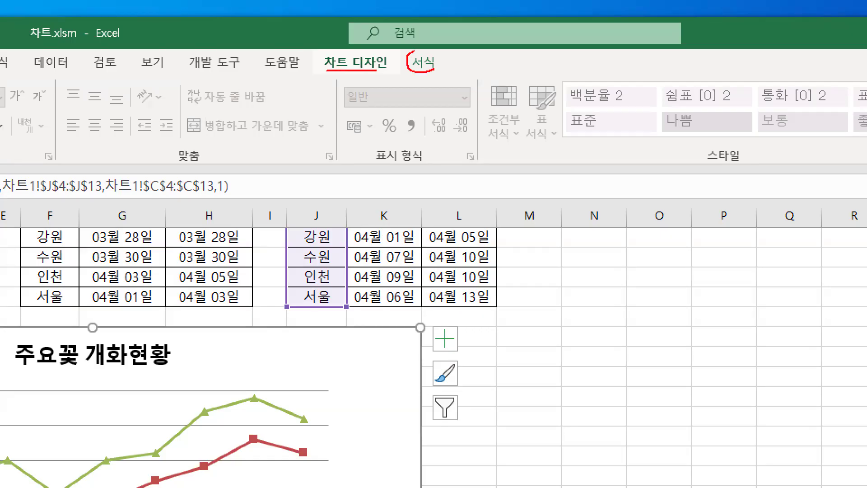
pyautogui.press('Escape')
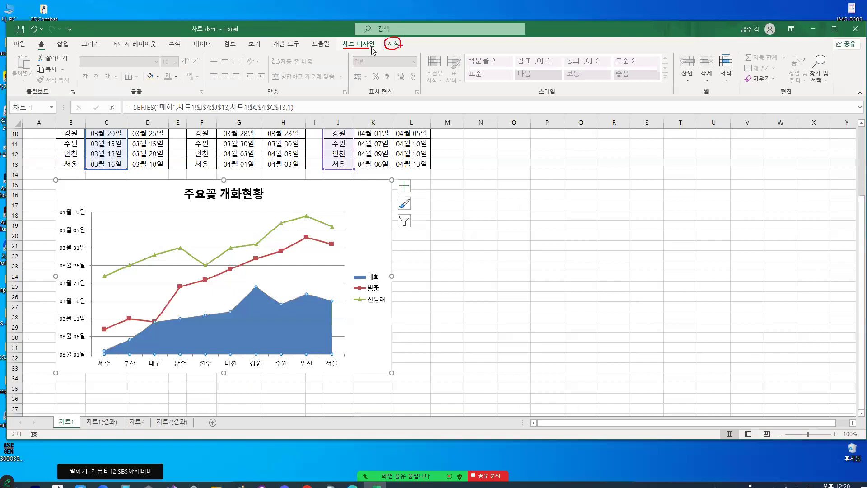
# - Apply the shape style 미세 효과 - 주황, 강조 6 to the 매화 area series and deselect the chart
pyautogui.click(392, 44)
pyautogui.hotkey('ctrl', '1')
pyautogui.moveTo(351, 174); pyautogui.dragTo(398, 173)
pyautogui.moveTo(173, 143)
pyautogui.mouseDown()
pyautogui.moveTo(490, 142)
pyautogui.moveTo(501, 151)
pyautogui.moveTo(497, 133)
pyautogui.moveTo(524, 129)
pyautogui.moveTo(526, 149)
pyautogui.moveTo(529, 126)
pyautogui.mouseUp()
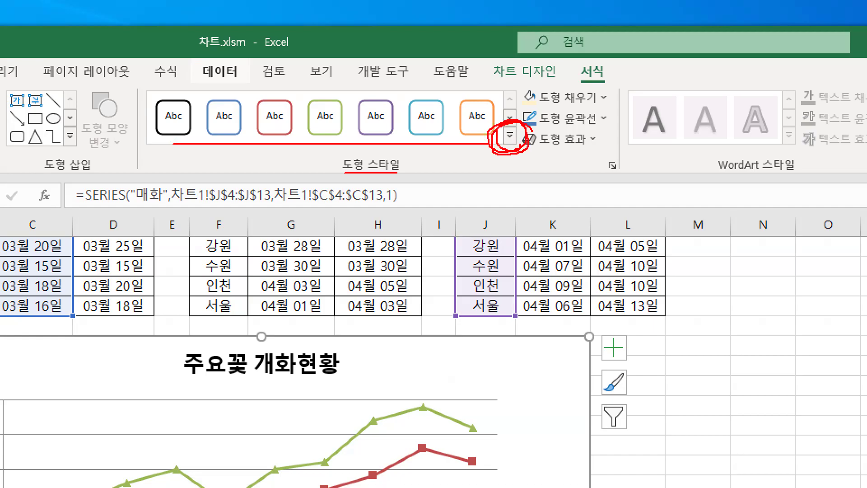
pyautogui.press('Escape')
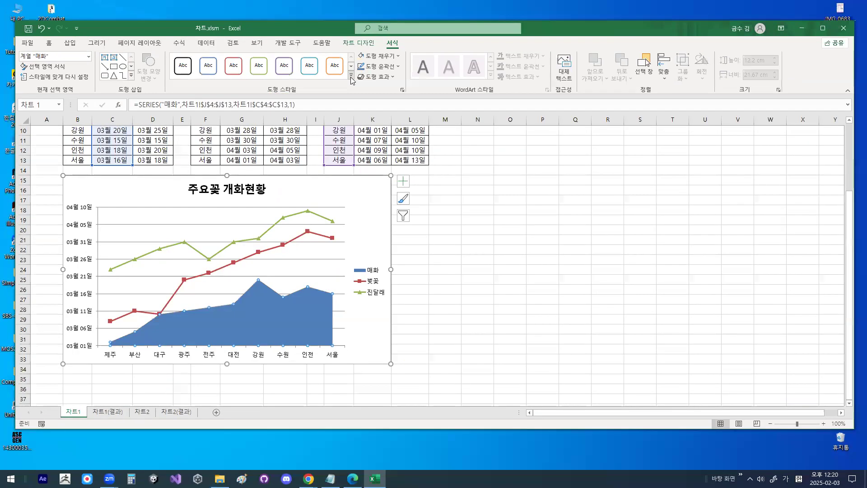
pyautogui.click(352, 75)
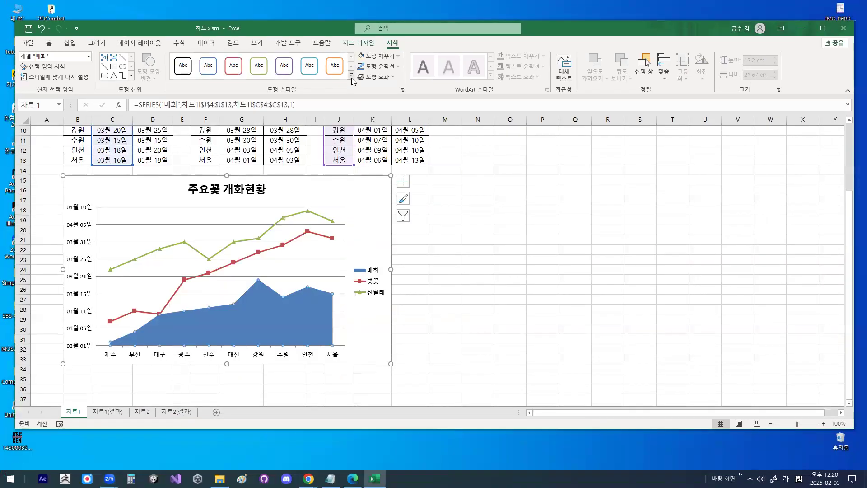
pyautogui.click(353, 75)
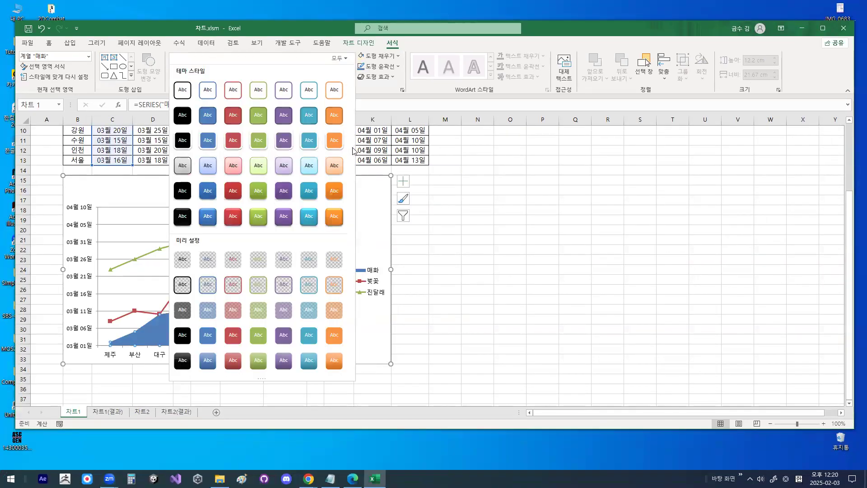
pyautogui.click(337, 165)
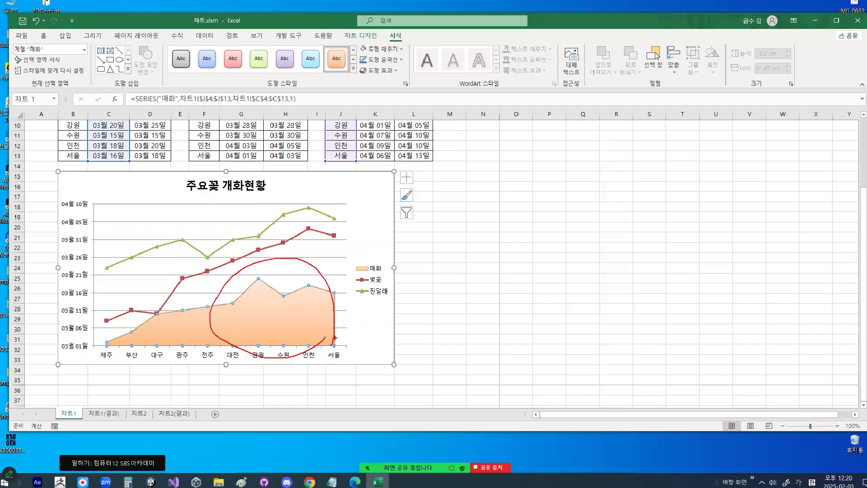
pyautogui.click(621, 259)
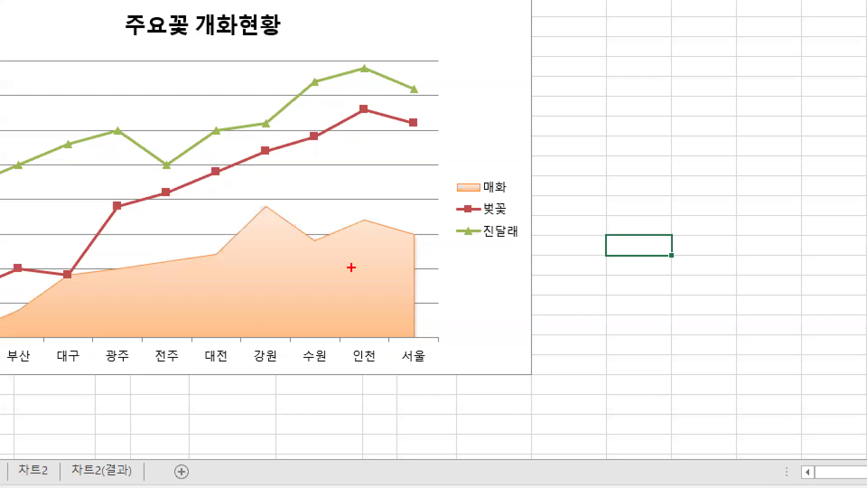
pyautogui.moveTo(333, 310)
pyautogui.mouseDown()
pyautogui.moveTo(249, 351)
pyautogui.moveTo(328, 346)
pyautogui.mouseUp()
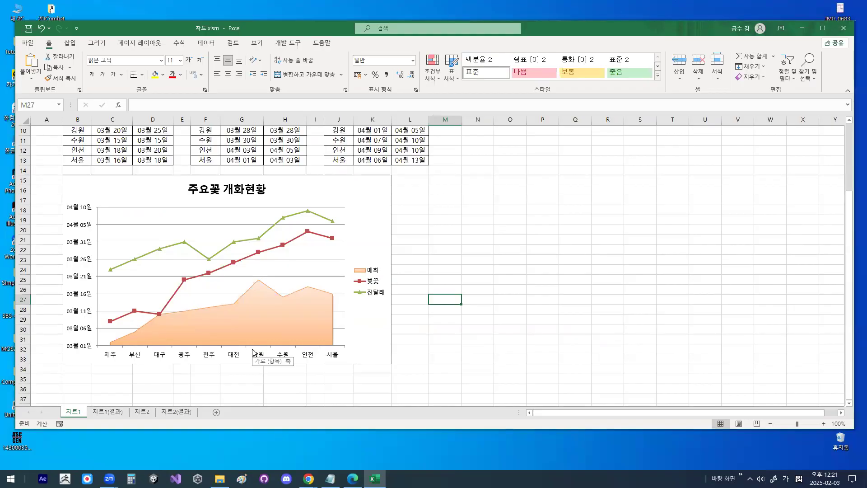
# - Examine the 진달래 entry in the chart legend
pyautogui.hotkey('ctrl', '1')
pyautogui.click(368, 292)
pyautogui.moveTo(387, 293)
pyautogui.mouseDown()
pyautogui.moveTo(363, 297)
pyautogui.moveTo(403, 281)
pyautogui.mouseUp()
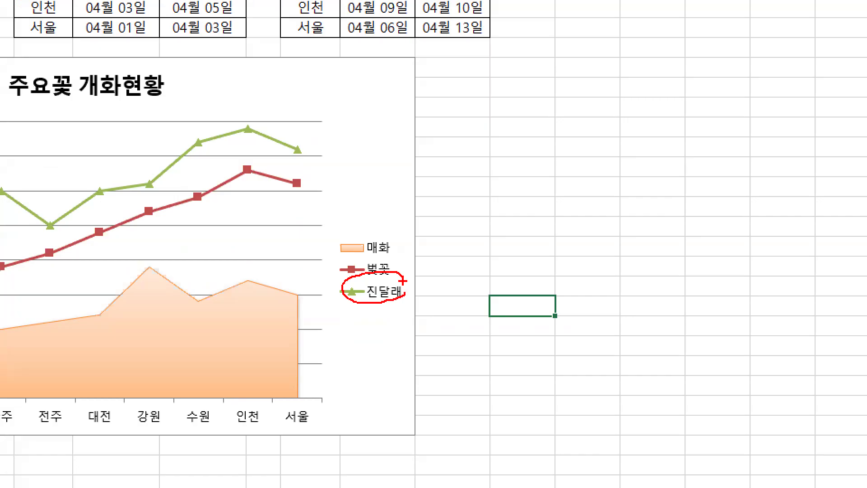
# - Examine the 진달래 line at the 광주 category in the 주요꽃 개화현황 chart
pyautogui.press('Escape')
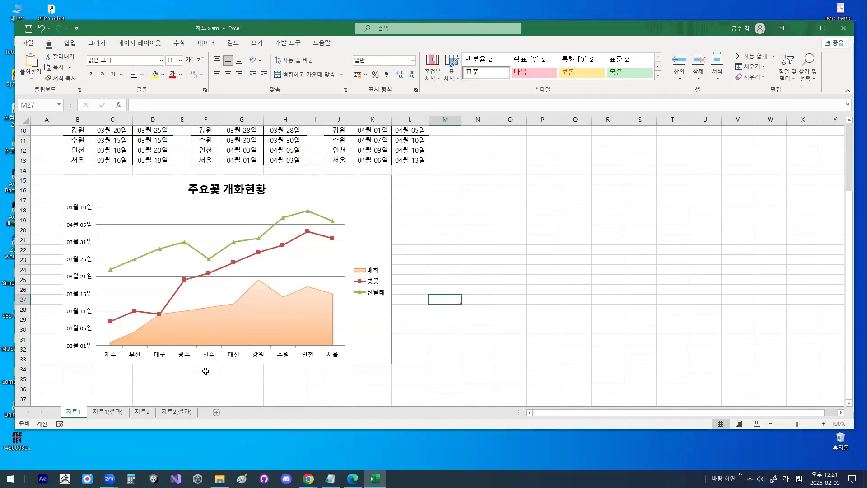
pyautogui.hotkey('ctrl', '1')
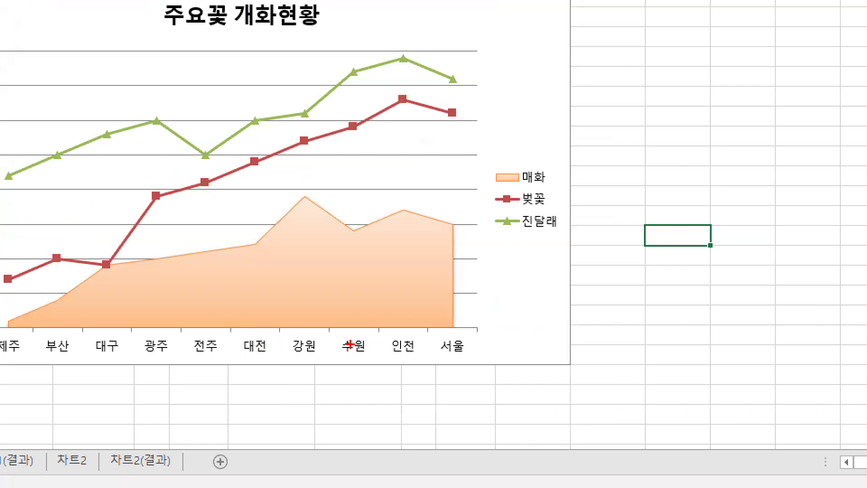
pyautogui.moveTo(150, 359)
pyautogui.mouseDown()
pyautogui.moveTo(173, 356)
pyautogui.moveTo(175, 335)
pyautogui.moveTo(174, 351)
pyautogui.mouseUp()
pyautogui.moveTo(171, 126)
pyautogui.mouseDown()
pyautogui.moveTo(167, 132)
pyautogui.moveTo(139, 124)
pyautogui.moveTo(172, 108)
pyautogui.moveTo(168, 133)
pyautogui.moveTo(184, 69)
pyautogui.mouseUp()
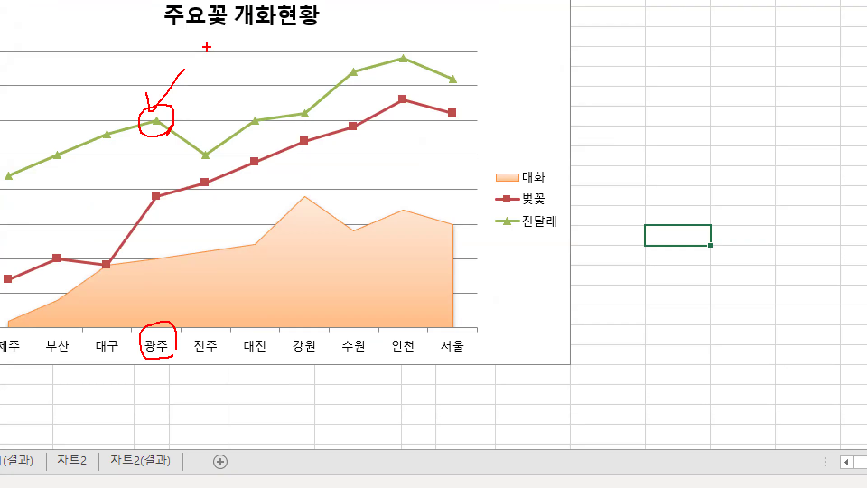
pyautogui.press('Escape')
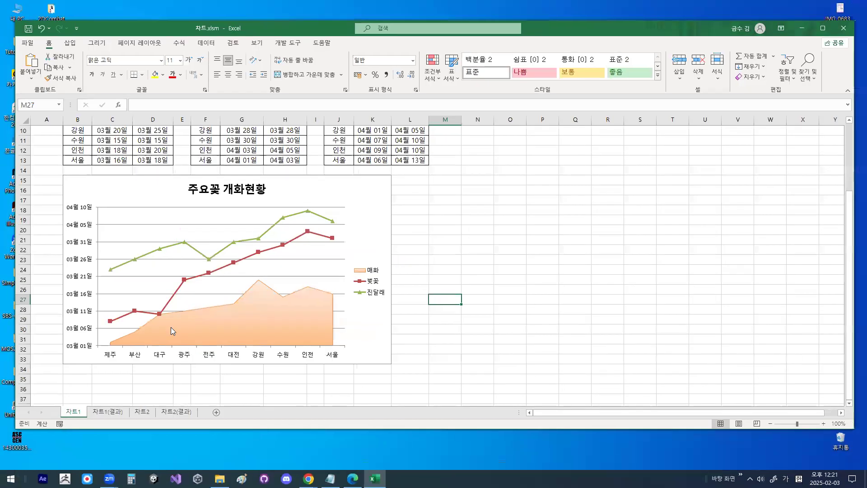
pyautogui.hotkey('ctrl', '1')
pyautogui.moveTo(210, 133)
pyautogui.mouseDown()
pyautogui.moveTo(185, 141)
pyautogui.moveTo(198, 111)
pyautogui.moveTo(205, 128)
pyautogui.mouseUp()
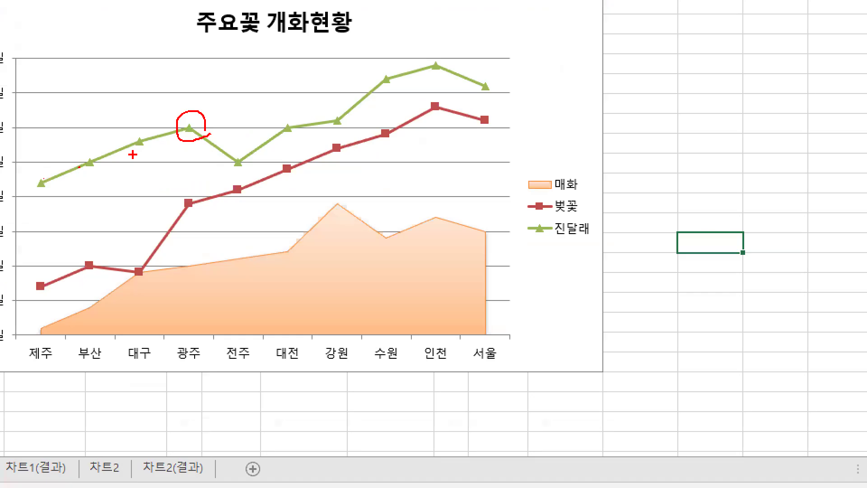
pyautogui.moveTo(202, 141)
pyautogui.mouseDown()
pyautogui.moveTo(188, 140)
pyautogui.moveTo(180, 113)
pyautogui.mouseUp()
pyautogui.press('Escape')
# - Add a data label to only the 광주 point of the 진달래 series
pyautogui.click(185, 244)
pyautogui.hotkey('ctrl', '1')
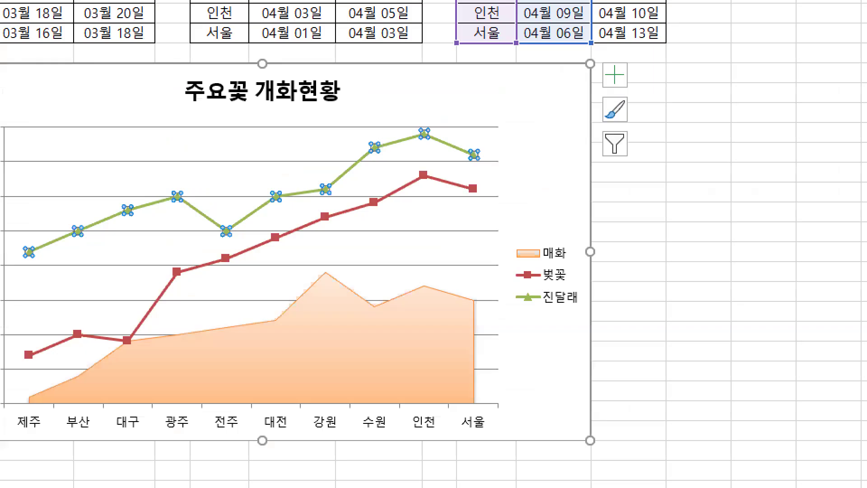
pyautogui.click(194, 201)
pyautogui.moveTo(197, 204)
pyautogui.mouseDown()
pyautogui.moveTo(158, 209)
pyautogui.moveTo(191, 171)
pyautogui.mouseUp()
pyautogui.moveTo(202, 224); pyautogui.dragTo(199, 237)
pyautogui.press('Escape')
pyautogui.click(183, 216)
pyautogui.hotkey('ctrl', '1')
pyautogui.moveTo(201, 244)
pyautogui.mouseDown()
pyautogui.moveTo(195, 257)
pyautogui.moveTo(204, 218)
pyautogui.moveTo(211, 244)
pyautogui.mouseUp()
pyautogui.moveTo(168, 224); pyautogui.dragTo(226, 174)
pyautogui.press('Escape')
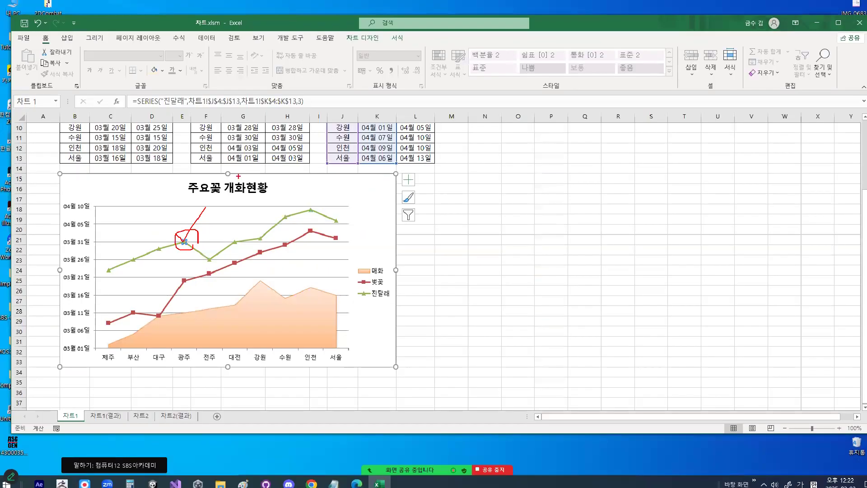
pyautogui.rightClick(184, 242)
pyautogui.hotkey('ctrl', '1')
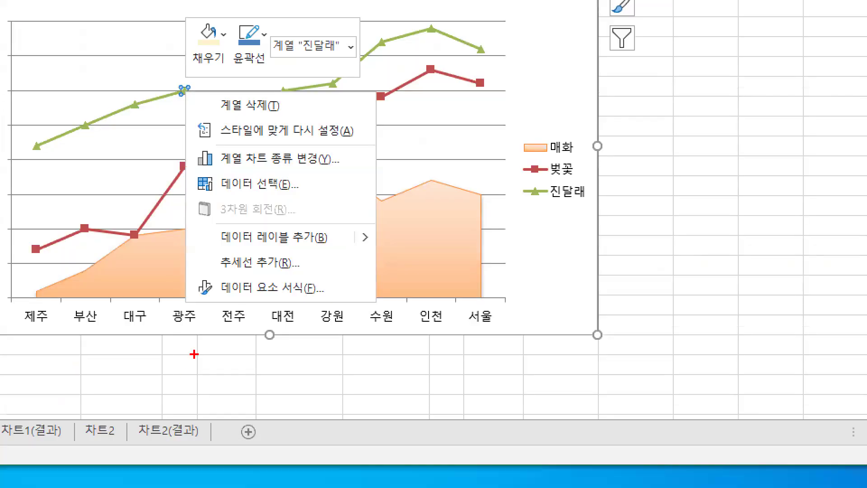
pyautogui.moveTo(198, 320); pyautogui.dragTo(227, 319)
pyautogui.moveTo(279, 216)
pyautogui.mouseDown()
pyautogui.moveTo(284, 237)
pyautogui.moveTo(340, 159)
pyautogui.mouseUp()
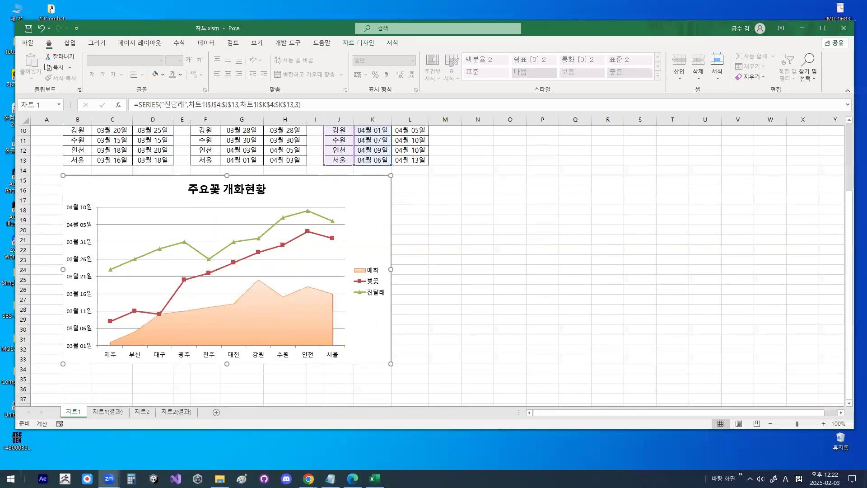
pyautogui.hotkey('ctrl', '1')
pyautogui.moveTo(138, 249)
pyautogui.mouseDown()
pyautogui.moveTo(117, 260)
pyautogui.moveTo(119, 241)
pyautogui.mouseUp()
pyautogui.press('Escape')
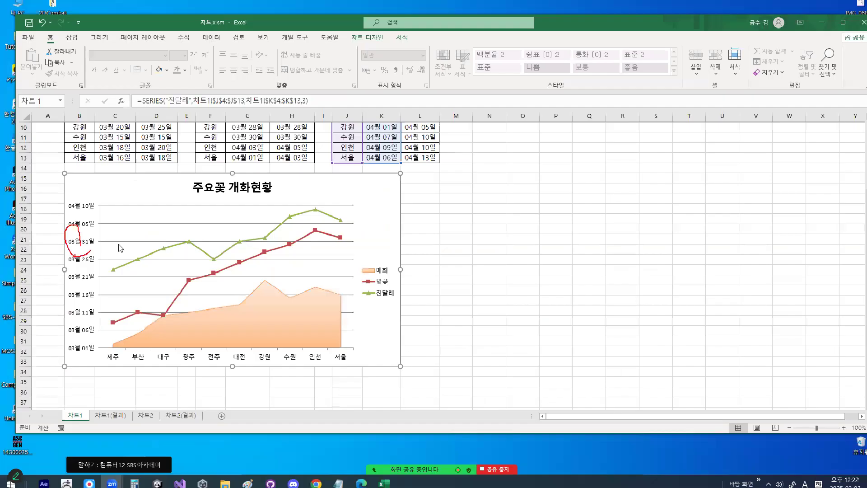
pyautogui.rightClick(183, 243)
pyautogui.click(215, 312)
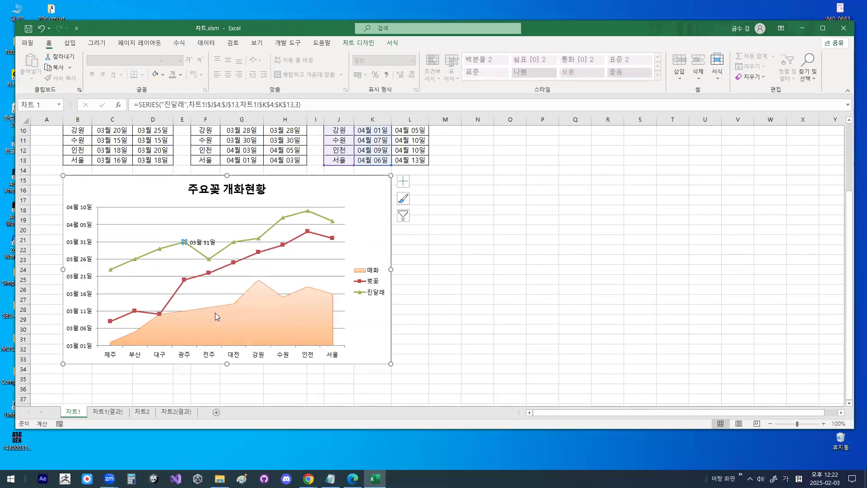
# - Examine the data label beside the 광주 point and the neighbouring 진달래 points
pyautogui.hotkey('ctrl', '1')
pyautogui.moveTo(216, 239)
pyautogui.mouseDown()
pyautogui.moveTo(198, 254)
pyautogui.moveTo(220, 247)
pyautogui.moveTo(181, 251)
pyautogui.moveTo(161, 230)
pyautogui.moveTo(195, 238)
pyautogui.mouseUp()
pyautogui.press('Escape')
pyautogui.hotkey('ctrl', '1')
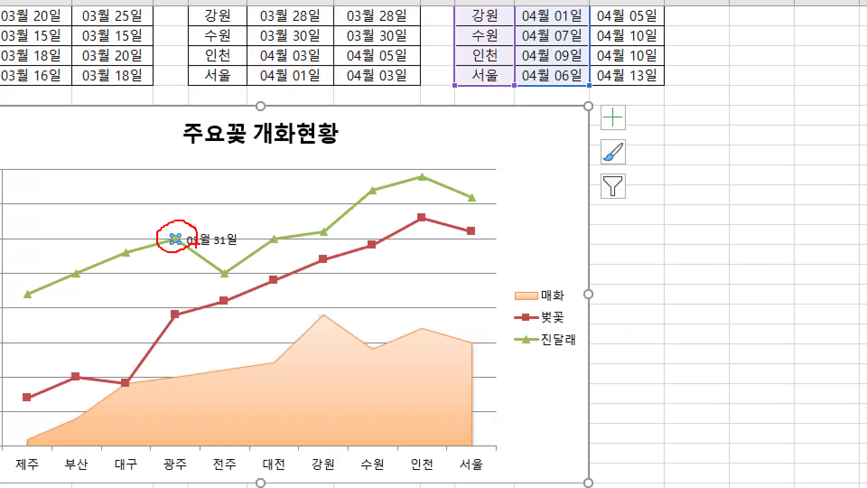
pyautogui.moveTo(328, 251)
pyautogui.mouseDown()
pyautogui.moveTo(261, 257)
pyautogui.moveTo(293, 246)
pyautogui.mouseUp()
pyautogui.moveTo(337, 240)
pyautogui.mouseDown()
pyautogui.moveTo(334, 216)
pyautogui.moveTo(355, 218)
pyautogui.mouseUp()
pyautogui.click(393, 197)
pyautogui.press('Escape')
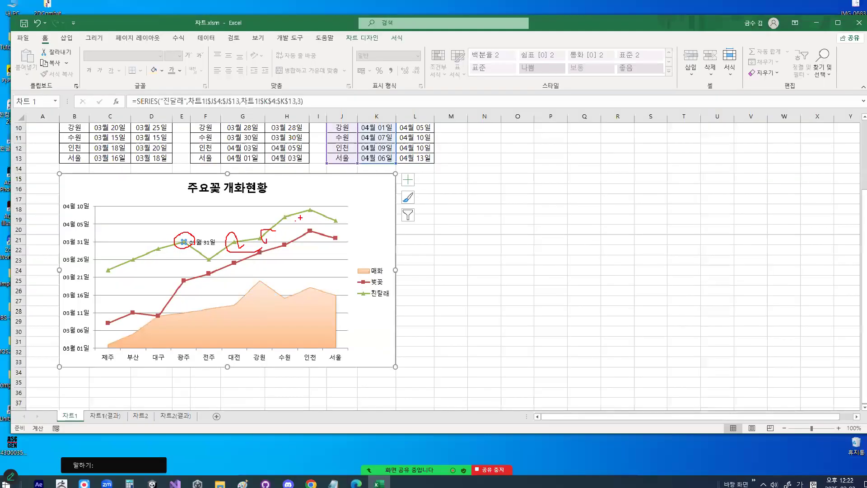
pyautogui.hotkey('ctrl', '1')
pyautogui.moveTo(215, 239)
pyautogui.mouseDown()
pyautogui.moveTo(208, 248)
pyautogui.moveTo(173, 239)
pyautogui.moveTo(211, 237)
pyautogui.mouseUp()
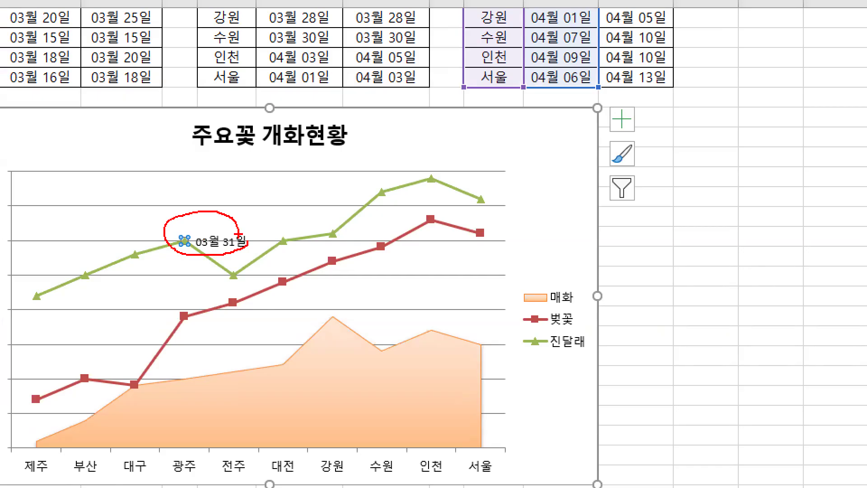
pyautogui.press('Escape')
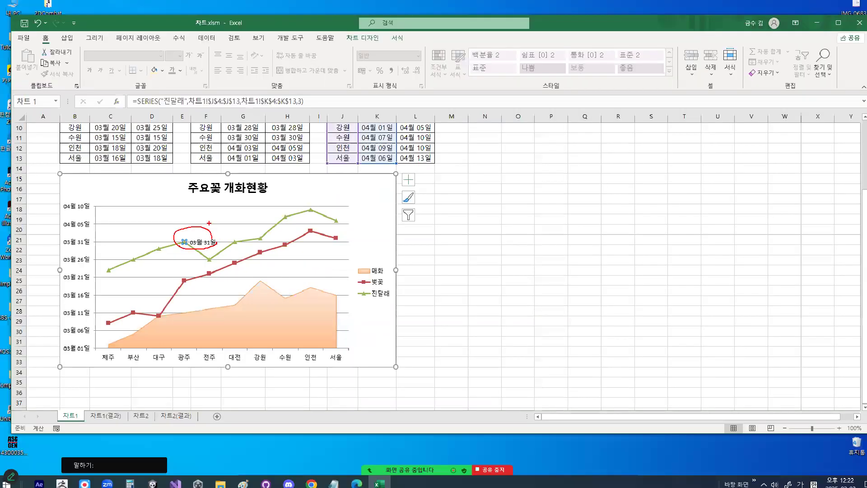
# - Deselect the chart and examine the course of the 진달래 line across all regions
pyautogui.click(433, 268)
pyautogui.hotkey('ctrl', '1')
pyautogui.moveTo(102, 262)
pyautogui.mouseDown()
pyautogui.moveTo(79, 268)
pyautogui.moveTo(245, 256)
pyautogui.moveTo(389, 186)
pyautogui.moveTo(534, 174)
pyautogui.mouseUp()
pyautogui.moveTo(127, 235); pyautogui.dragTo(353, 226)
pyautogui.moveTo(30, 261)
pyautogui.mouseDown()
pyautogui.moveTo(64, 217)
pyautogui.moveTo(396, 217)
pyautogui.moveTo(519, 206)
pyautogui.mouseUp()
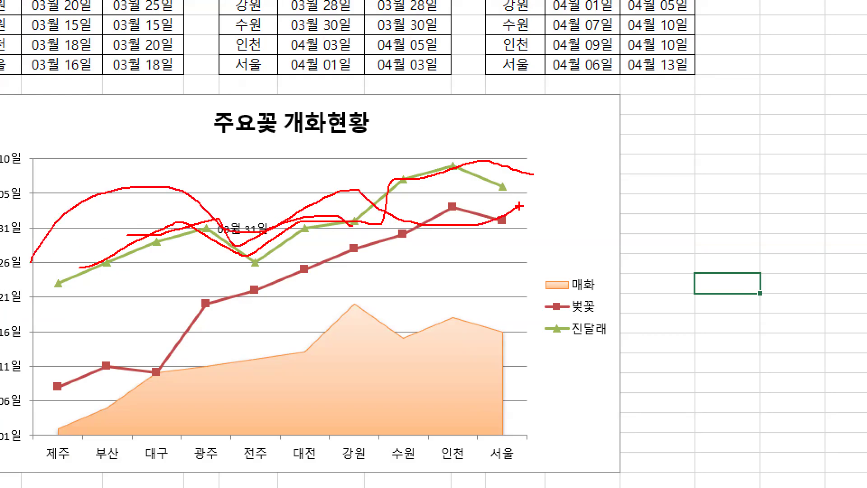
pyautogui.press('Escape')
pyautogui.hotkey('ctrl', '1')
pyautogui.click(192, 234)
pyautogui.moveTo(205, 234)
pyautogui.mouseDown()
pyautogui.moveTo(191, 243)
pyautogui.moveTo(202, 240)
pyautogui.mouseUp()
pyautogui.moveTo(441, 231)
pyautogui.mouseDown()
pyautogui.moveTo(425, 258)
pyautogui.moveTo(465, 249)
pyautogui.moveTo(444, 228)
pyautogui.moveTo(439, 251)
pyautogui.mouseUp()
pyautogui.moveTo(459, 236); pyautogui.dragTo(449, 262)
pyautogui.press('Escape')
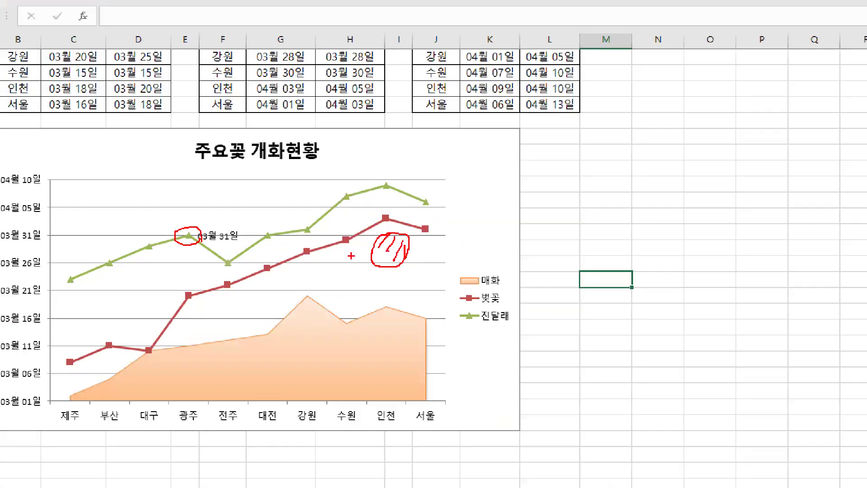
# - Open the data series formatting options for the 진달래 series and place them, enlarged, beside the chart
pyautogui.click(171, 247)
pyautogui.hotkey('ctrl', '1')
pyautogui.moveTo(223, 257)
pyautogui.mouseDown()
pyautogui.moveTo(202, 215)
pyautogui.moveTo(229, 265)
pyautogui.mouseUp()
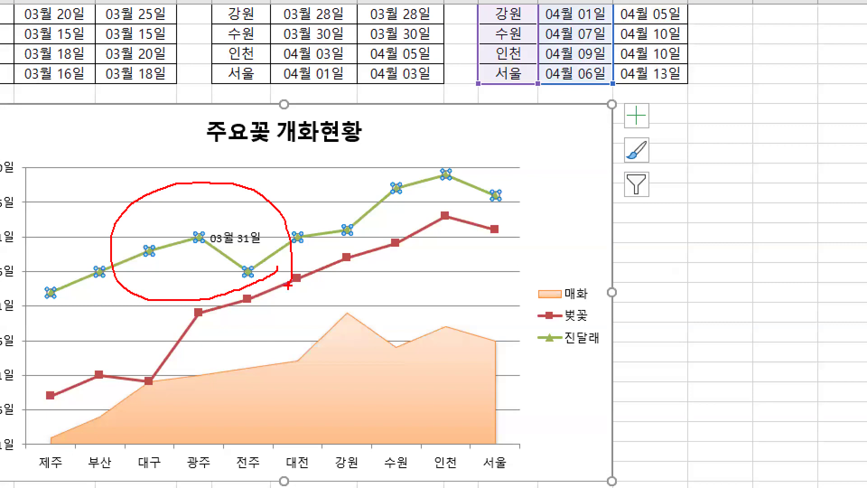
pyautogui.press('Escape')
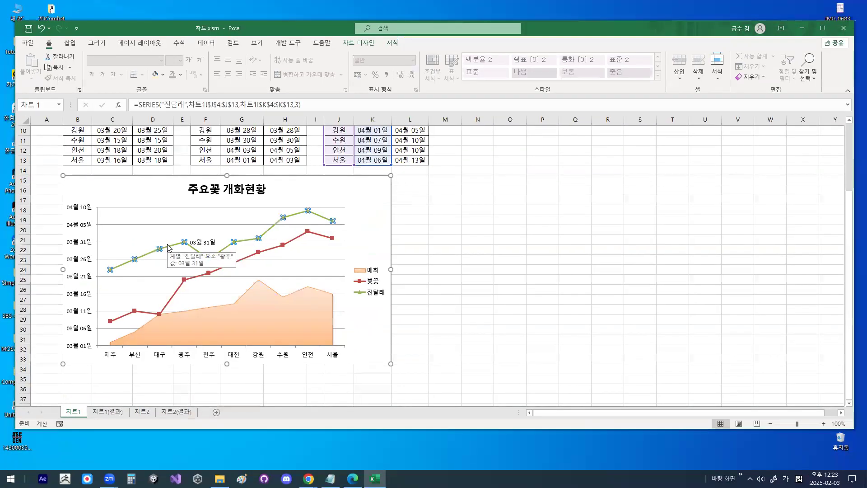
pyautogui.doubleClick(169, 247)
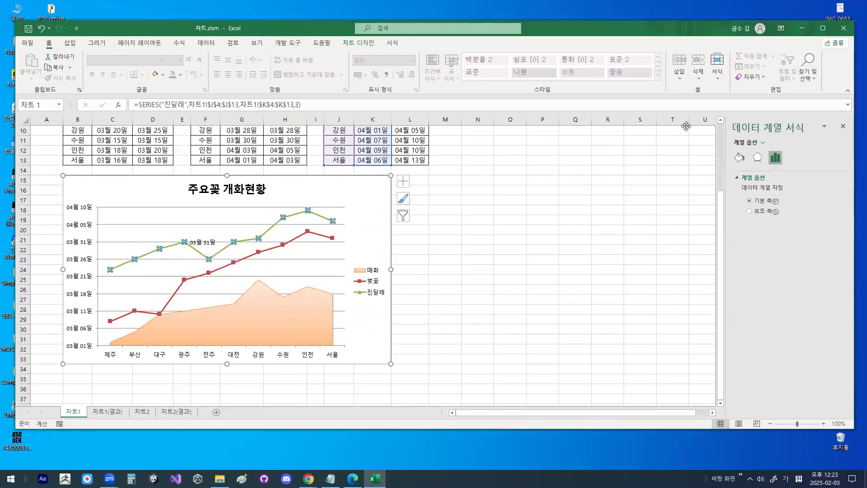
pyautogui.moveTo(687, 126); pyautogui.dragTo(436, 128)
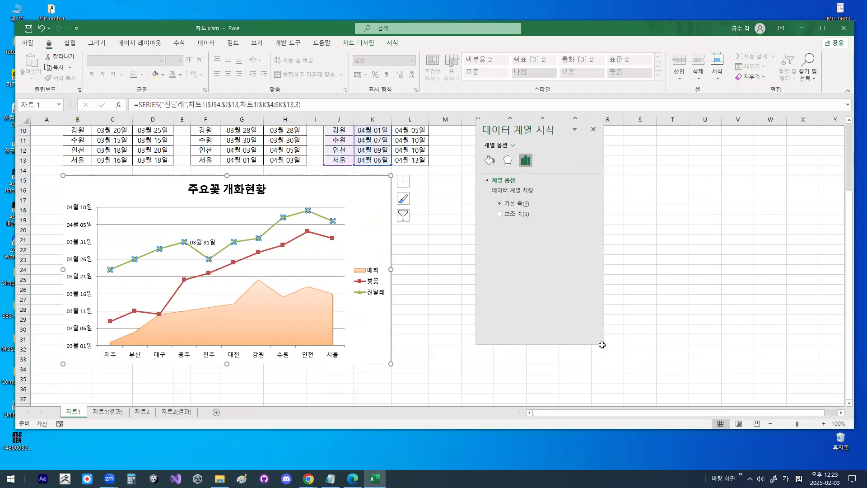
pyautogui.moveTo(602, 344); pyautogui.dragTo(683, 387)
pyautogui.moveTo(561, 131); pyautogui.dragTo(547, 109)
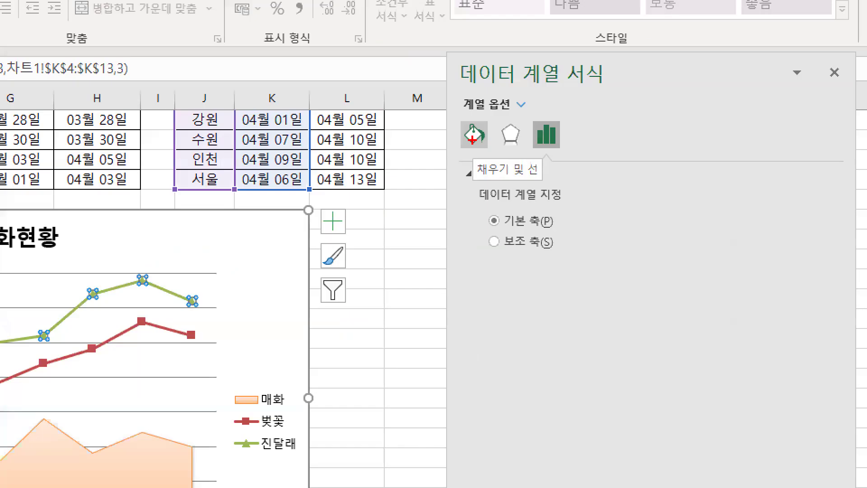
# - Turn on the smoothed line option (완만한 선) for the 진달래 series
pyautogui.moveTo(472, 140)
pyautogui.mouseDown()
pyautogui.moveTo(490, 145)
pyautogui.moveTo(463, 148)
pyautogui.moveTo(488, 113)
pyautogui.moveTo(493, 133)
pyautogui.mouseUp()
pyautogui.moveTo(469, 103); pyautogui.dragTo(490, 80)
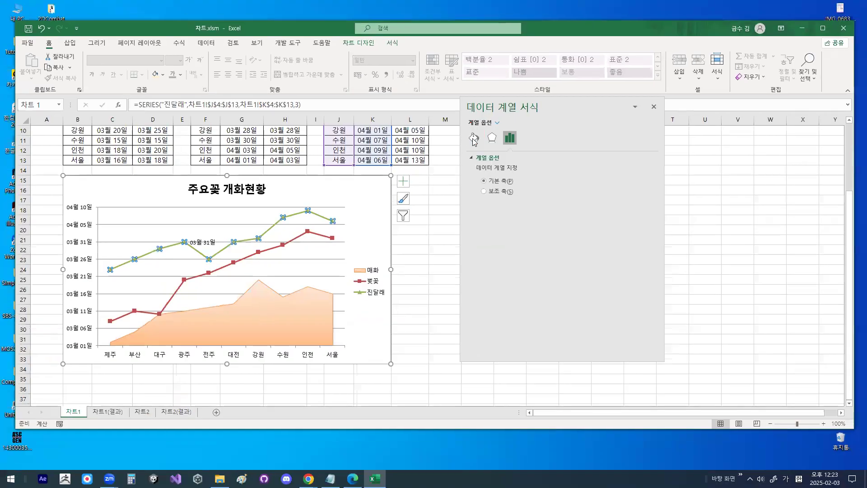
pyautogui.click(474, 136)
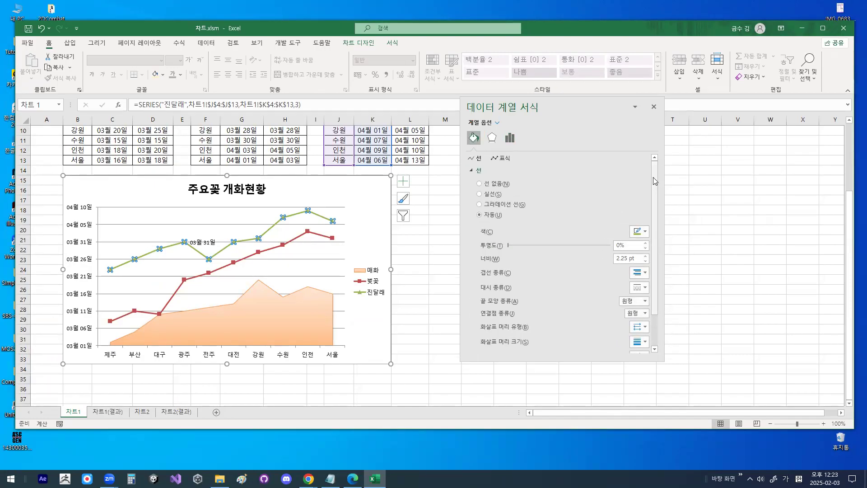
pyautogui.scroll(-3, 653, 178)
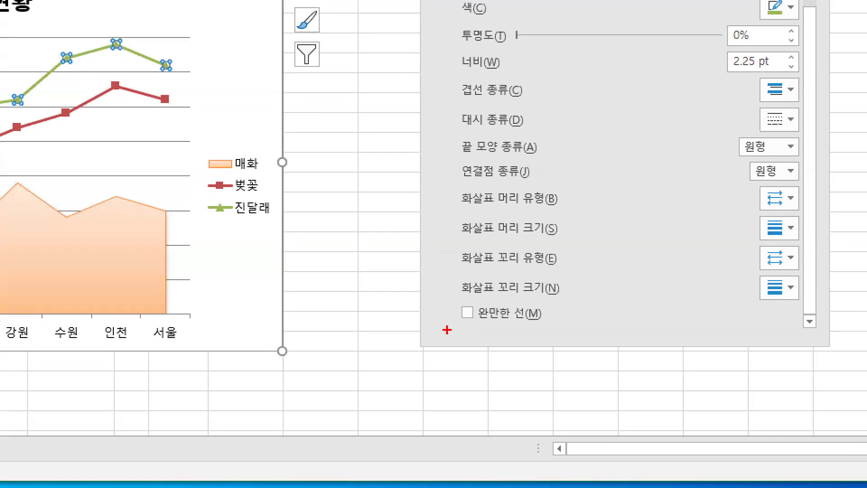
pyautogui.moveTo(447, 330); pyautogui.dragTo(588, 329)
pyautogui.moveTo(455, 292)
pyautogui.mouseDown()
pyautogui.moveTo(460, 302)
pyautogui.moveTo(506, 252)
pyautogui.mouseUp()
pyautogui.moveTo(281, 286)
pyautogui.mouseDown()
pyautogui.moveTo(510, 183)
pyautogui.moveTo(684, 199)
pyautogui.mouseUp()
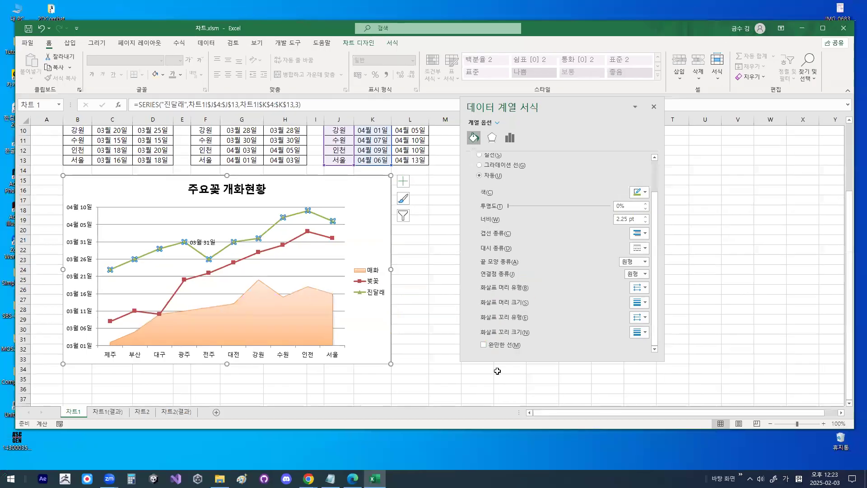
pyautogui.click(467, 312)
pyautogui.moveTo(538, 322)
pyautogui.mouseDown()
pyautogui.moveTo(452, 335)
pyautogui.moveTo(536, 314)
pyautogui.moveTo(540, 321)
pyautogui.mouseUp()
pyautogui.press('Escape')
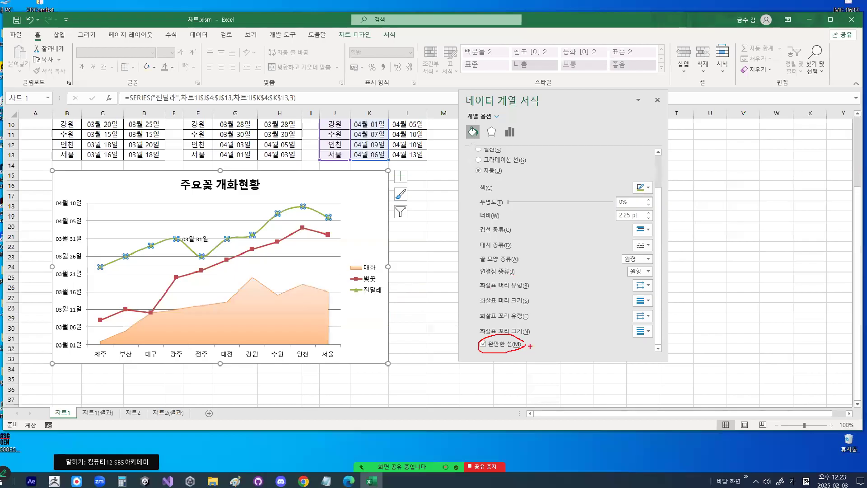
pyautogui.hotkey('ctrl', '1')
pyautogui.moveTo(141, 254)
pyautogui.mouseDown()
pyautogui.moveTo(181, 232)
pyautogui.moveTo(264, 265)
pyautogui.mouseUp()
pyautogui.press('Escape')
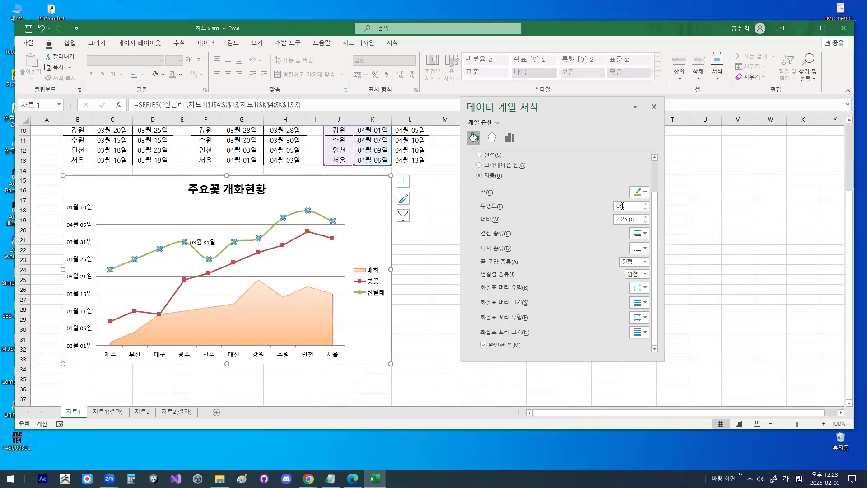
# - Bring up the marker options (표식 옵션) of the 진달래 series
pyautogui.scroll(3, 656, 251)
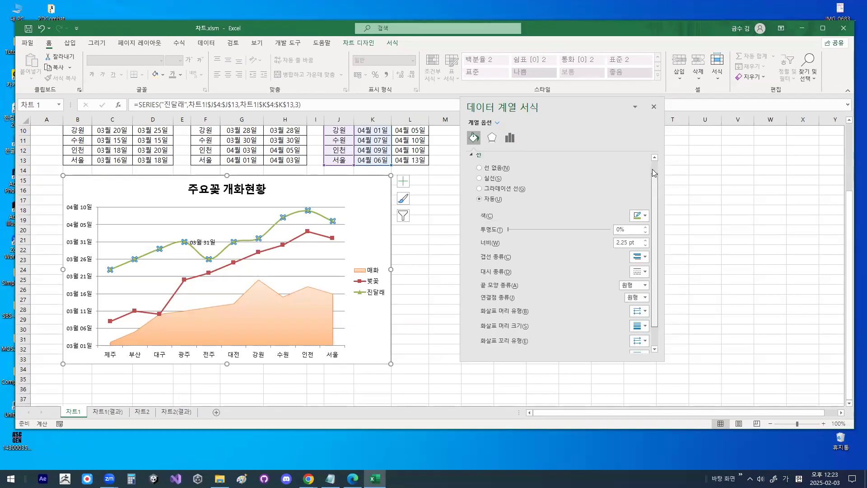
pyautogui.hotkey('ctrl', '1')
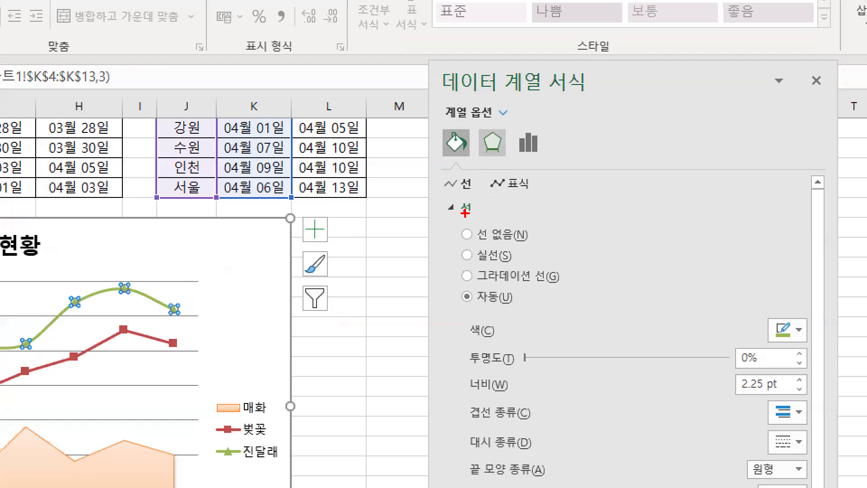
pyautogui.moveTo(441, 218); pyautogui.dragTo(470, 219)
pyautogui.moveTo(436, 193)
pyautogui.mouseDown()
pyautogui.moveTo(535, 192)
pyautogui.moveTo(503, 199)
pyautogui.moveTo(493, 166)
pyautogui.moveTo(534, 166)
pyautogui.moveTo(551, 126)
pyautogui.mouseUp()
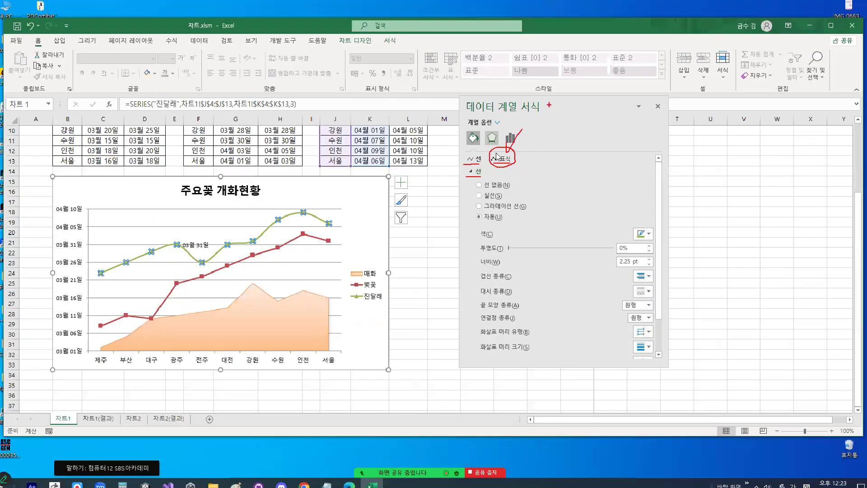
pyautogui.click(498, 157)
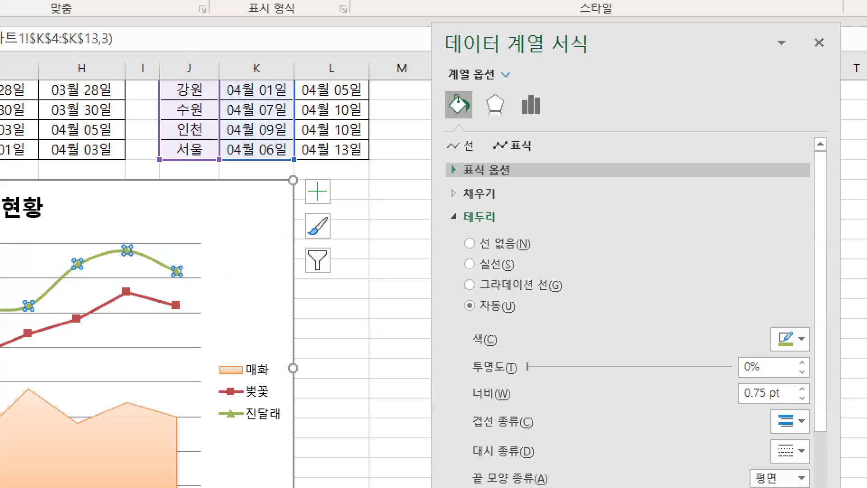
pyautogui.moveTo(507, 171)
pyautogui.mouseDown()
pyautogui.moveTo(483, 185)
pyautogui.moveTo(445, 158)
pyautogui.moveTo(515, 167)
pyautogui.mouseUp()
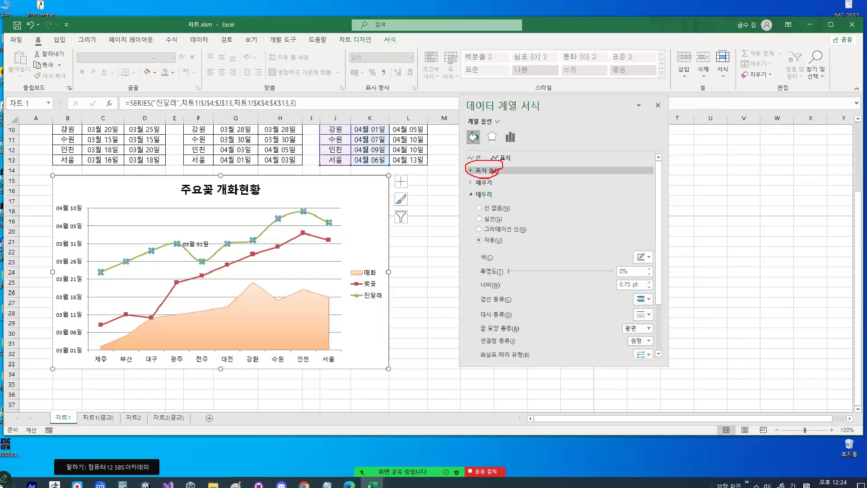
pyautogui.click(486, 169)
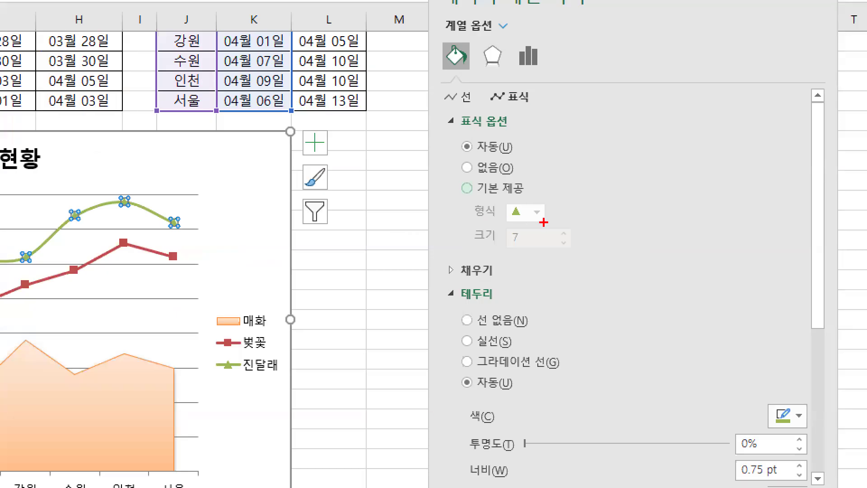
# - Switch the 진달래 series to built-in markers (기본 제공) with the circle type and close the formatting options
pyautogui.moveTo(518, 225)
pyautogui.mouseDown()
pyautogui.moveTo(493, 225)
pyautogui.moveTo(522, 226)
pyautogui.mouseUp()
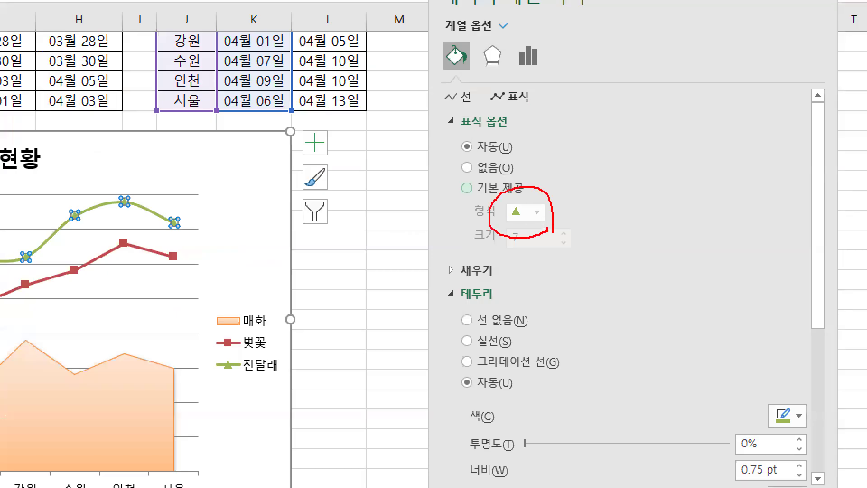
pyautogui.moveTo(533, 190)
pyautogui.mouseDown()
pyautogui.moveTo(463, 197)
pyautogui.moveTo(472, 183)
pyautogui.moveTo(463, 175)
pyautogui.mouseUp()
pyautogui.moveTo(549, 210)
pyautogui.mouseDown()
pyautogui.moveTo(535, 224)
pyautogui.moveTo(549, 235)
pyautogui.mouseUp()
pyautogui.click(467, 188)
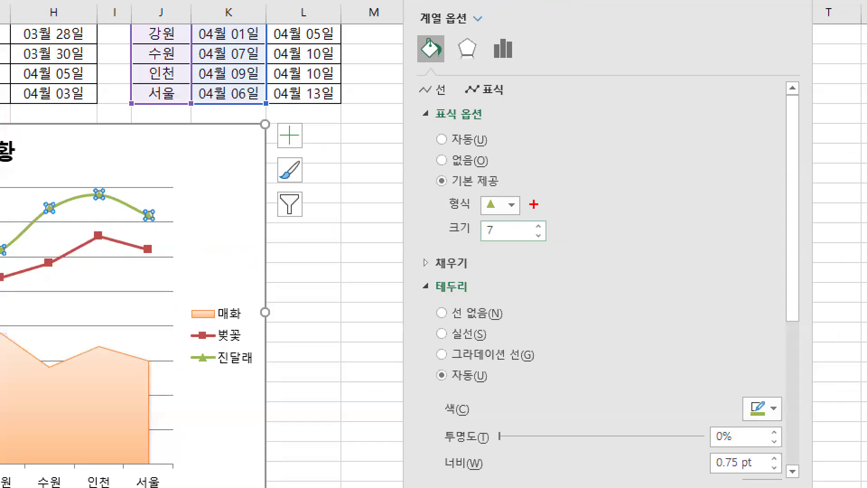
pyautogui.moveTo(533, 204)
pyautogui.mouseDown()
pyautogui.moveTo(468, 217)
pyautogui.moveTo(465, 185)
pyautogui.moveTo(524, 205)
pyautogui.mouseUp()
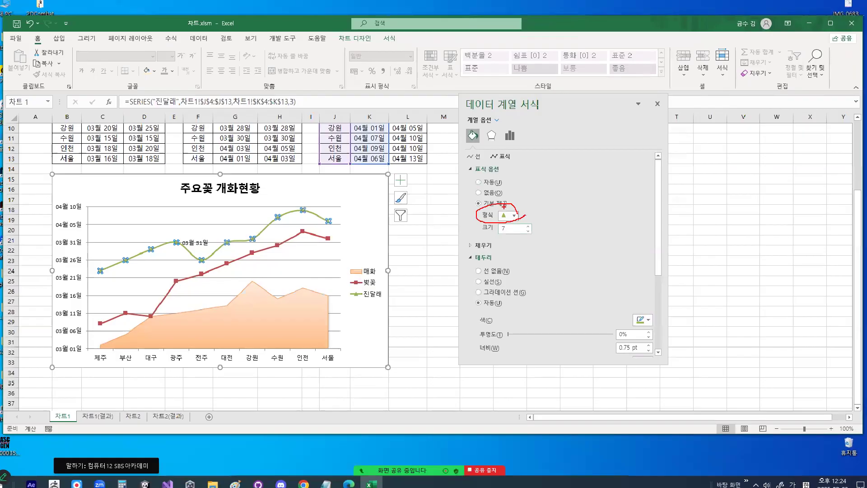
pyautogui.click(515, 216)
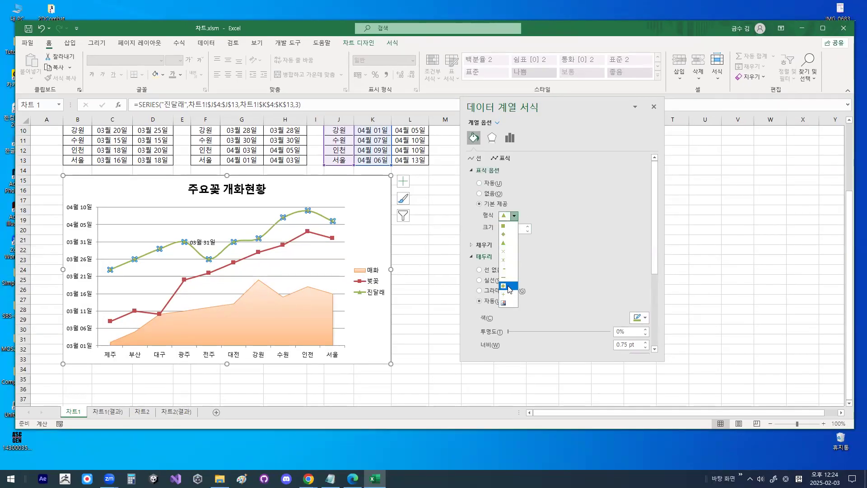
pyautogui.click(509, 286)
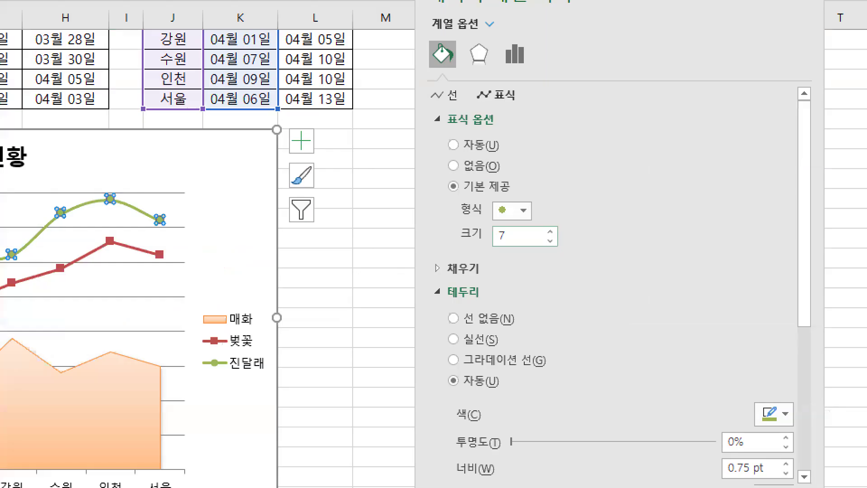
pyautogui.moveTo(513, 209)
pyautogui.mouseDown()
pyautogui.moveTo(488, 217)
pyautogui.moveTo(519, 170)
pyautogui.moveTo(524, 221)
pyautogui.mouseUp()
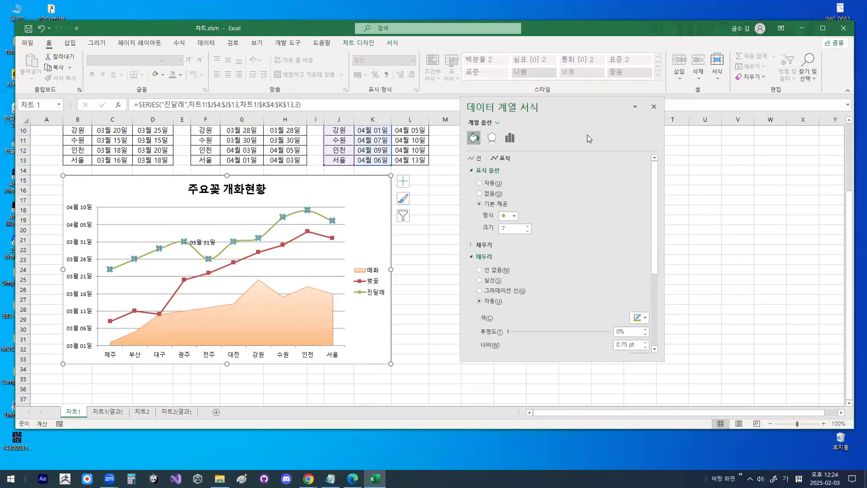
pyautogui.click(661, 101)
pyautogui.click(382, 199)
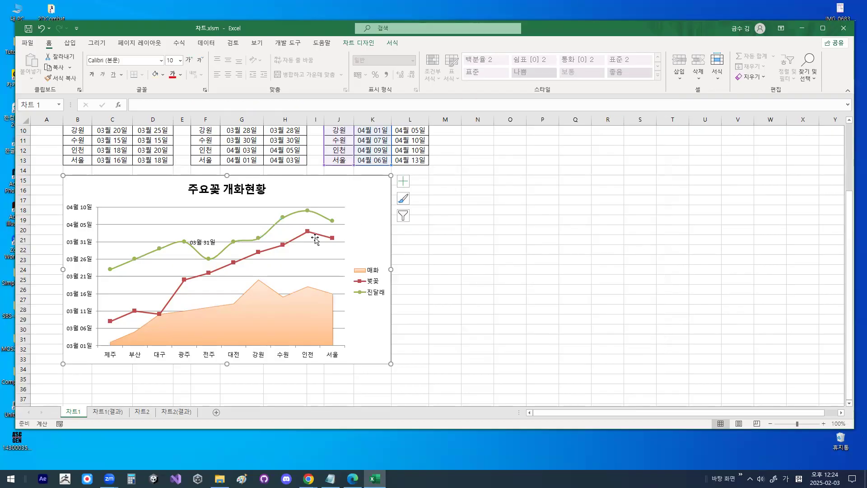
# - Examine the smoothed 진달래 line with its round markers and the places where vertical gridlines would cross the plot
pyautogui.hotkey('ctrl', '1')
pyautogui.click(195, 255)
pyautogui.moveTo(198, 238)
pyautogui.mouseDown()
pyautogui.moveTo(166, 210)
pyautogui.moveTo(187, 236)
pyautogui.mouseUp()
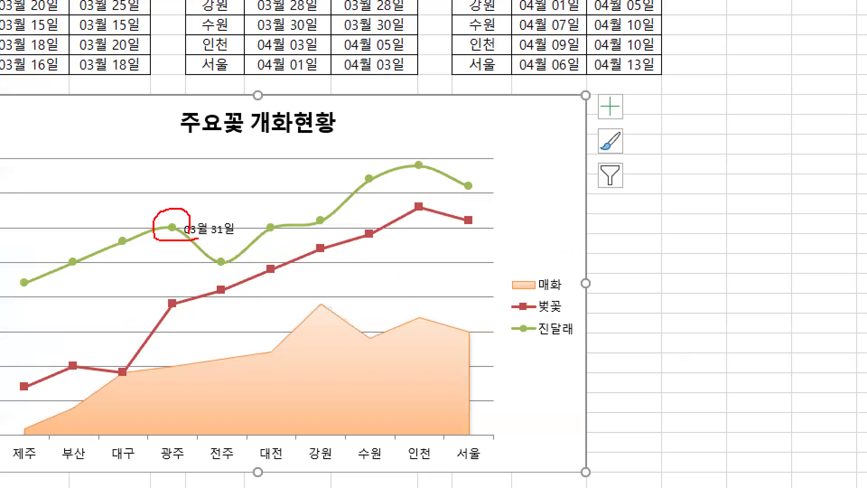
pyautogui.moveTo(45, 294)
pyautogui.mouseDown()
pyautogui.moveTo(102, 235)
pyautogui.moveTo(288, 226)
pyautogui.moveTo(460, 186)
pyautogui.moveTo(473, 196)
pyautogui.mouseUp()
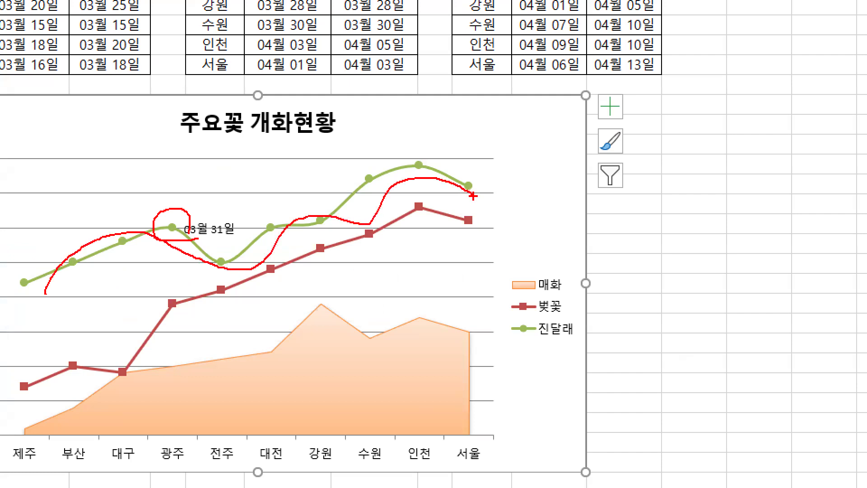
pyautogui.press('Escape')
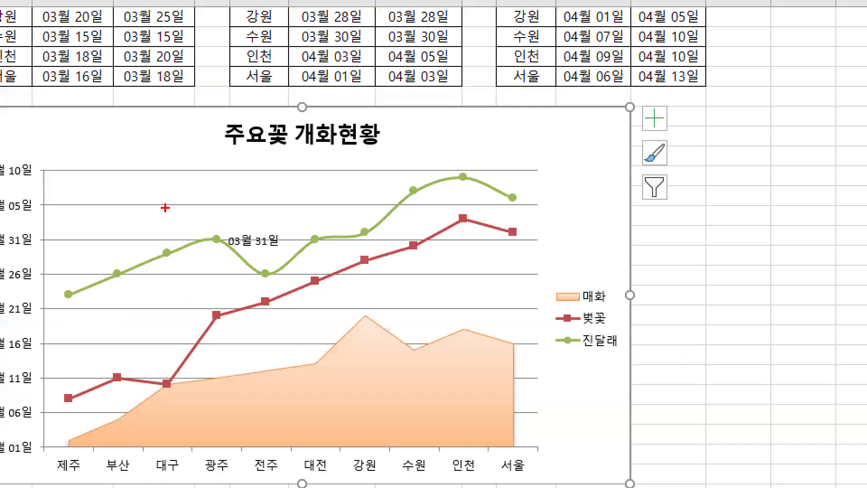
pyautogui.moveTo(164, 207); pyautogui.dragTo(163, 303)
pyautogui.moveTo(279, 176); pyautogui.dragTo(279, 340)
pyautogui.moveTo(374, 162); pyautogui.dragTo(389, 330)
pyautogui.moveTo(474, 161); pyautogui.dragTo(478, 366)
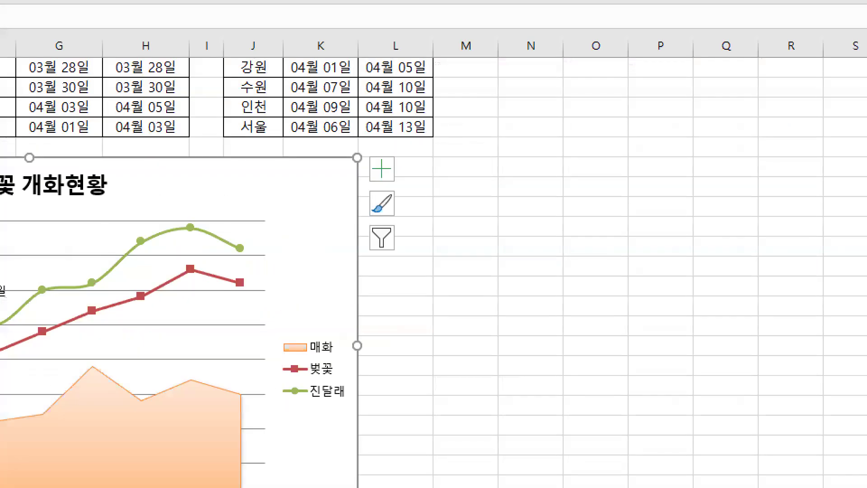
pyautogui.moveTo(638, 105); pyautogui.dragTo(684, 122)
pyautogui.moveTo(366, 154); pyautogui.dragTo(403, 178)
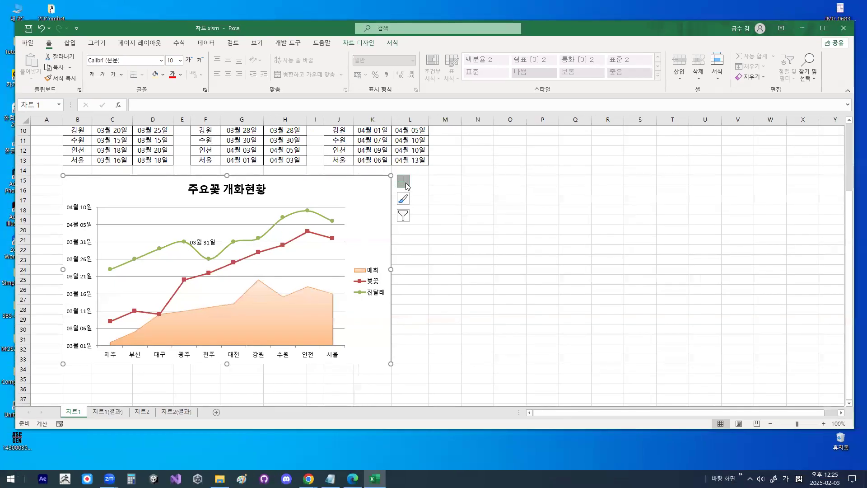
# - Add primary major vertical gridlines (기본 주 세로) to the 주요꽃 개화현황 chart
pyautogui.click(382, 168)
pyautogui.moveTo(458, 252)
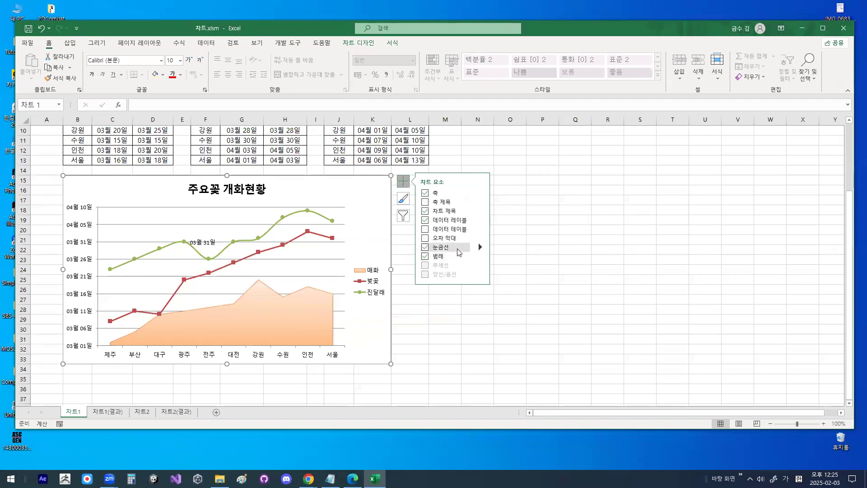
pyautogui.click(480, 247)
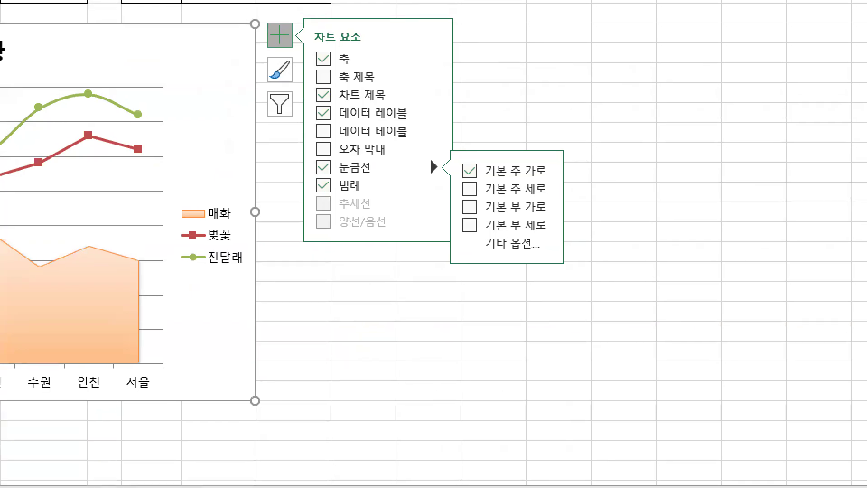
pyautogui.moveTo(482, 203)
pyautogui.mouseDown()
pyautogui.moveTo(535, 195)
pyautogui.moveTo(570, 135)
pyautogui.mouseUp()
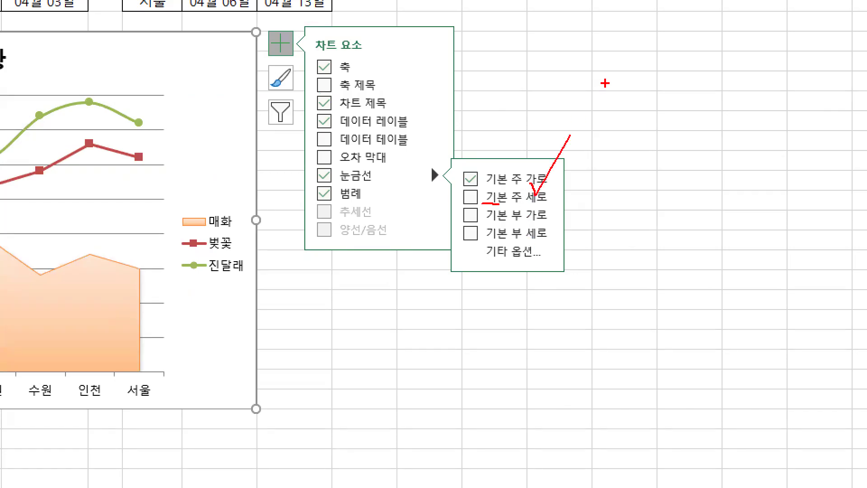
pyautogui.moveTo(540, 192)
pyautogui.mouseDown()
pyautogui.moveTo(517, 175)
pyautogui.moveTo(533, 165)
pyautogui.mouseUp()
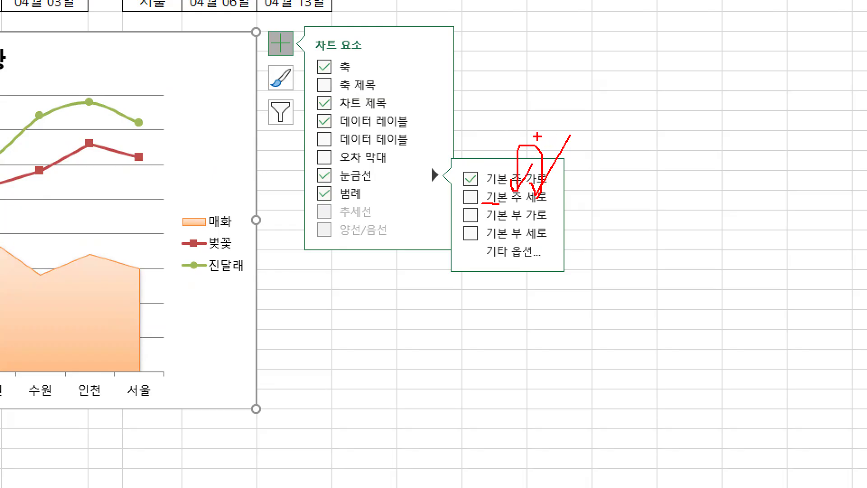
pyautogui.moveTo(578, 199)
pyautogui.mouseDown()
pyautogui.moveTo(571, 160)
pyautogui.moveTo(492, 179)
pyautogui.moveTo(516, 170)
pyautogui.mouseUp()
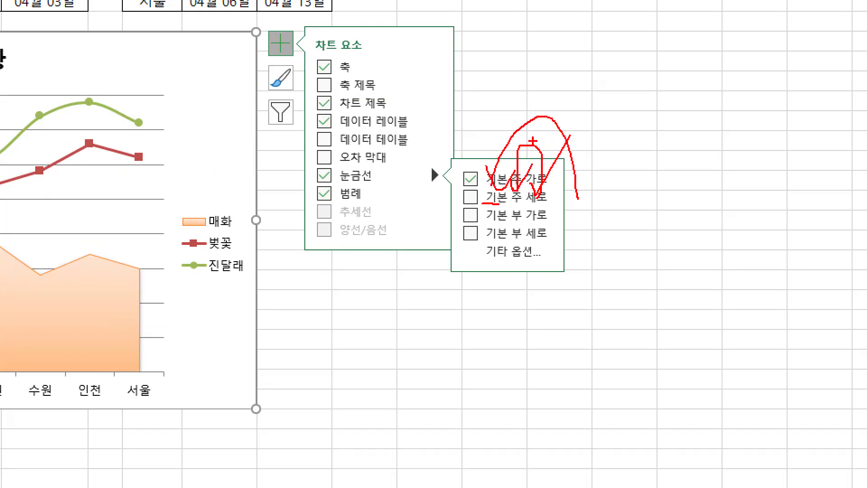
pyautogui.moveTo(482, 204)
pyautogui.mouseDown()
pyautogui.moveTo(465, 183)
pyautogui.moveTo(478, 195)
pyautogui.mouseUp()
pyautogui.press('Escape')
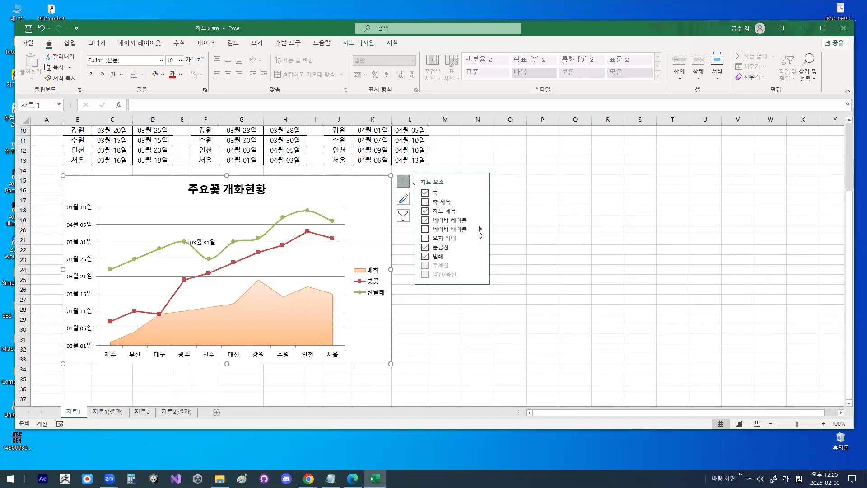
pyautogui.click(480, 247)
pyautogui.click(499, 258)
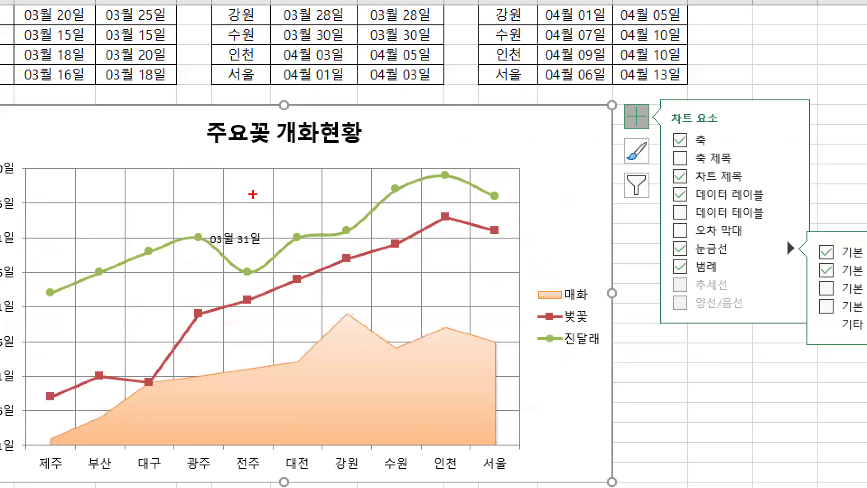
# - Examine the grid cells formed by the vertical gridlines and the horizontal gridlines across the plot area
pyautogui.moveTo(253, 199); pyautogui.dragTo(239, 214)
pyautogui.moveTo(305, 204)
pyautogui.mouseDown()
pyautogui.moveTo(259, 192)
pyautogui.moveTo(300, 197)
pyautogui.mouseUp()
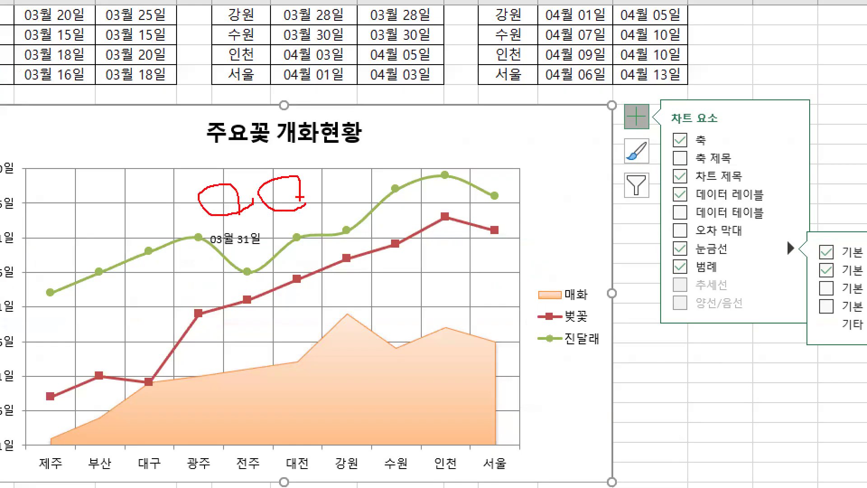
pyautogui.press('Escape')
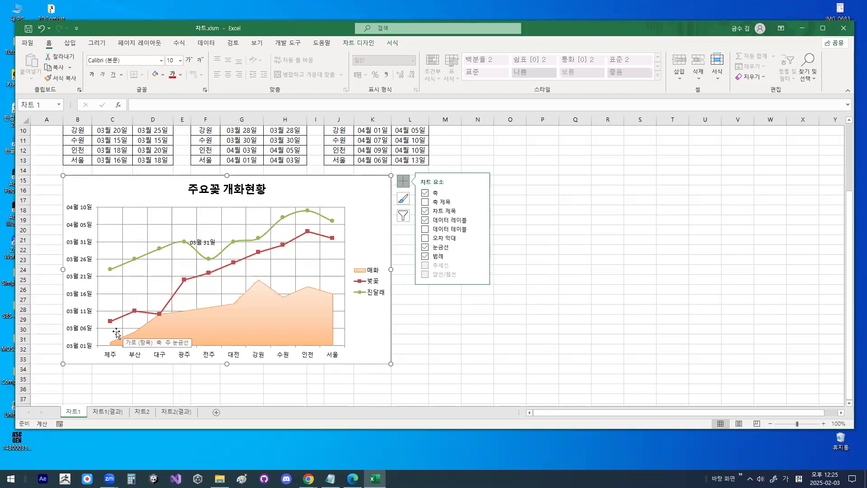
pyautogui.hotkey('ctrl', '1')
pyautogui.moveTo(105, 347); pyautogui.dragTo(141, 348)
pyautogui.moveTo(241, 342); pyautogui.dragTo(249, 343)
pyautogui.moveTo(164, 307); pyautogui.dragTo(256, 307)
pyautogui.moveTo(156, 267); pyautogui.dragTo(238, 267)
pyautogui.moveTo(184, 242); pyautogui.dragTo(280, 238)
pyautogui.press('Escape')
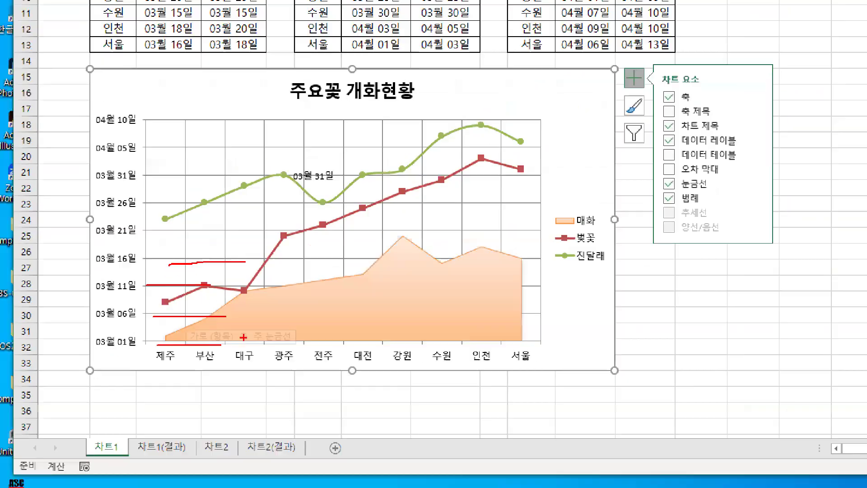
# - Examine how the data points and the 매화 area's 서울 end sit relative to the vertical gridlines
pyautogui.hotkey('ctrl', '1')
pyautogui.click(108, 298)
pyautogui.moveTo(102, 401); pyautogui.dragTo(429, 399)
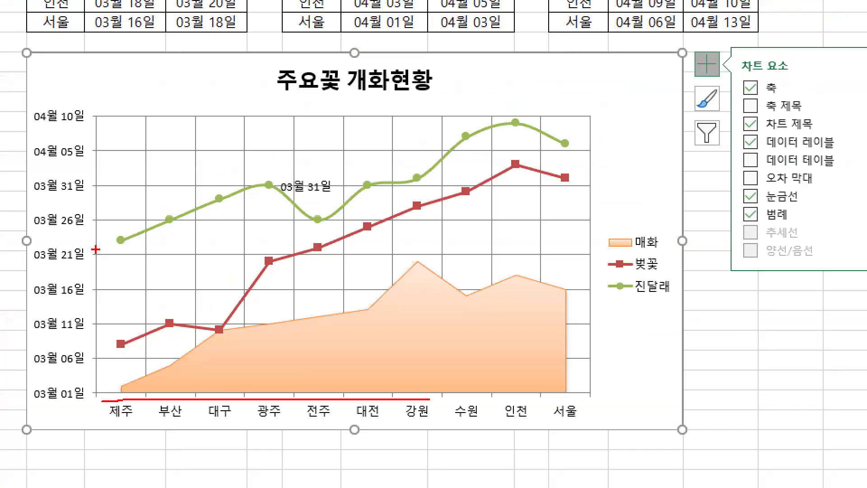
pyautogui.moveTo(93, 245)
pyautogui.mouseDown()
pyautogui.moveTo(142, 214)
pyautogui.moveTo(298, 197)
pyautogui.mouseUp()
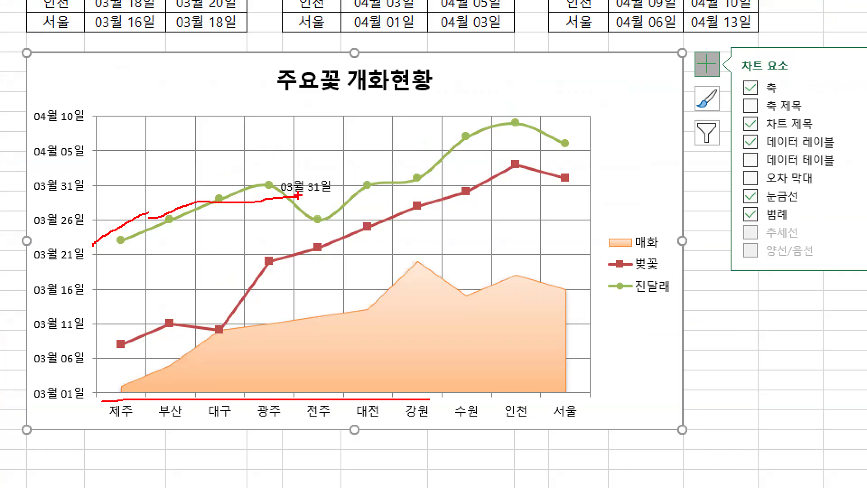
pyautogui.press('Escape')
pyautogui.hotkey('ctrl', '1')
pyautogui.click(135, 265)
pyautogui.moveTo(154, 236)
pyautogui.mouseDown()
pyautogui.moveTo(118, 244)
pyautogui.moveTo(116, 230)
pyautogui.moveTo(161, 223)
pyautogui.moveTo(187, 194)
pyautogui.mouseUp()
pyautogui.moveTo(191, 190)
pyautogui.mouseDown()
pyautogui.moveTo(260, 199)
pyautogui.moveTo(456, 164)
pyautogui.mouseUp()
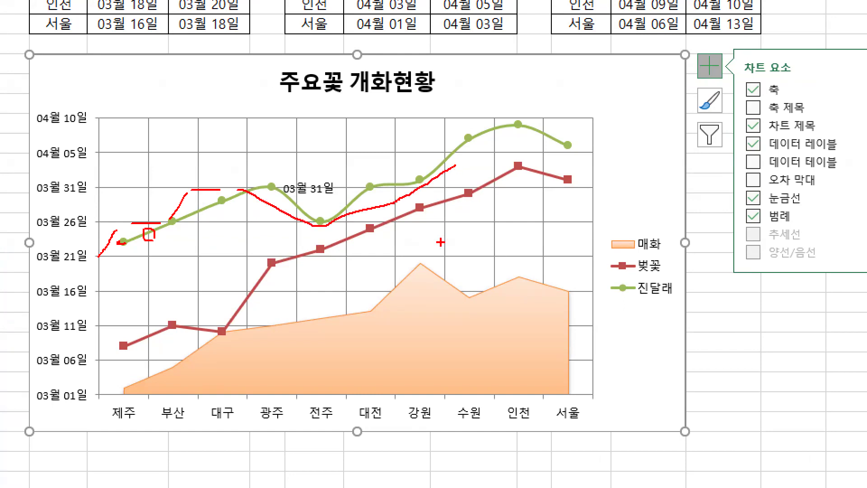
pyautogui.press('Escape')
pyautogui.moveTo(344, 302)
pyautogui.mouseDown()
pyautogui.moveTo(328, 304)
pyautogui.moveTo(338, 301)
pyautogui.mouseUp()
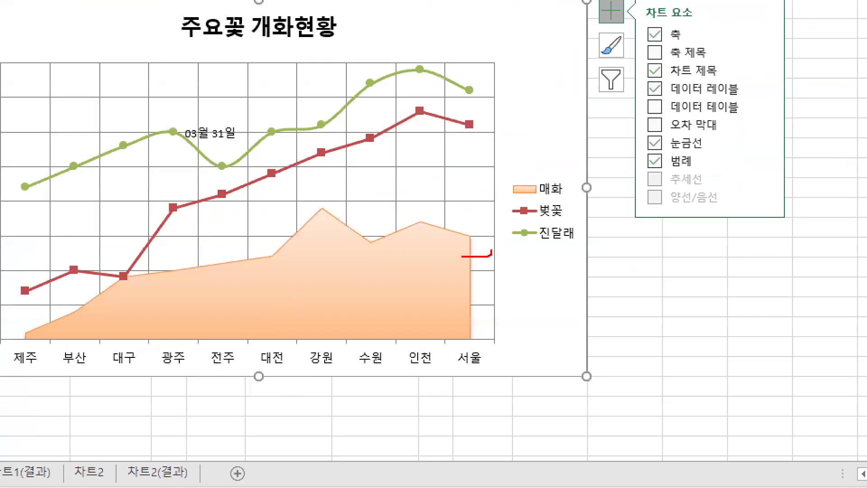
pyautogui.moveTo(479, 226)
pyautogui.mouseDown()
pyautogui.moveTo(482, 251)
pyautogui.moveTo(487, 233)
pyautogui.moveTo(507, 237)
pyautogui.mouseUp()
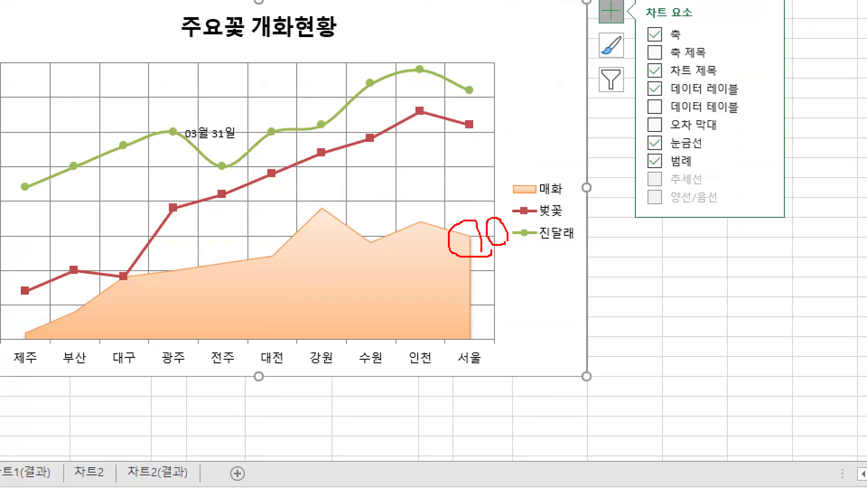
pyautogui.press('Escape')
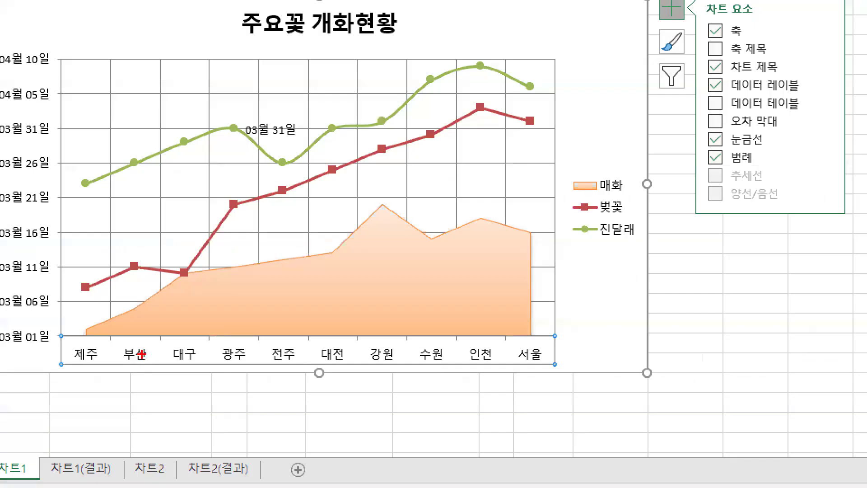
# - Open the horizontal category axis formatting and set its axis position (축 위치) to on tick marks (눈금)
pyautogui.moveTo(164, 353); pyautogui.dragTo(157, 346)
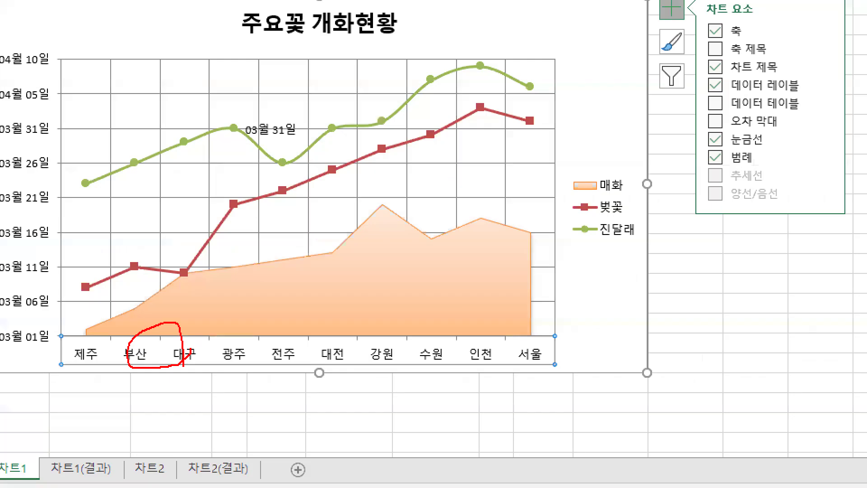
pyautogui.press('Escape')
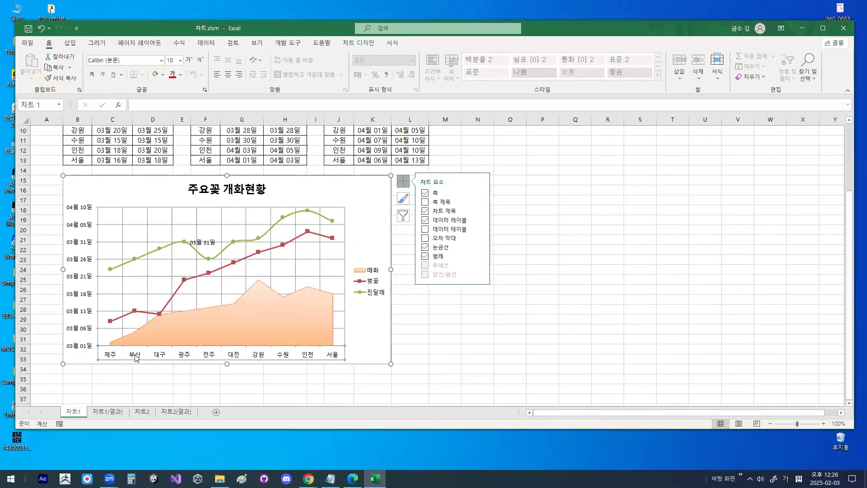
pyautogui.doubleClick(137, 358)
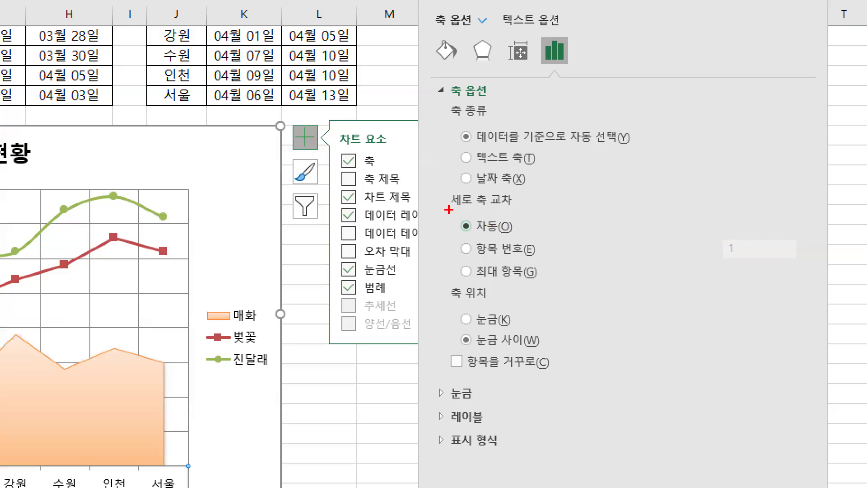
pyautogui.moveTo(465, 210); pyautogui.dragTo(515, 210)
pyautogui.moveTo(441, 303)
pyautogui.mouseDown()
pyautogui.moveTo(510, 303)
pyautogui.moveTo(499, 330)
pyautogui.moveTo(456, 323)
pyautogui.moveTo(485, 294)
pyautogui.moveTo(513, 327)
pyautogui.mouseUp()
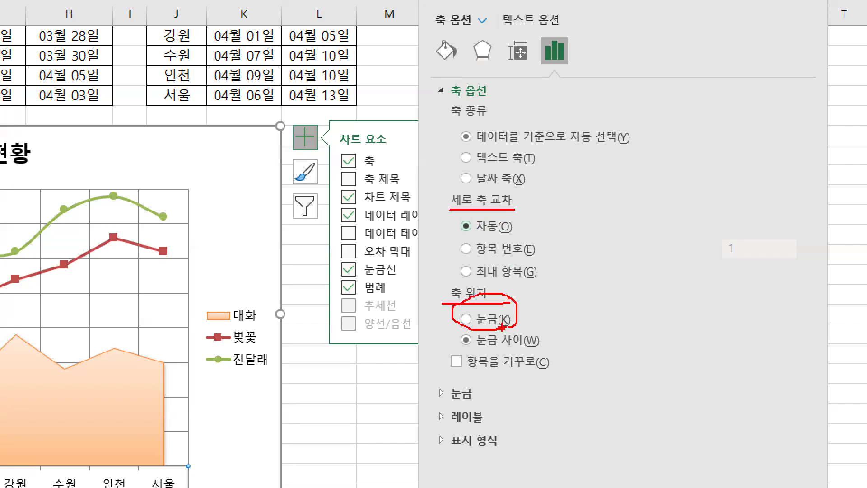
pyautogui.moveTo(141, 256)
pyautogui.mouseDown()
pyautogui.moveTo(195, 280)
pyautogui.moveTo(131, 291)
pyautogui.moveTo(30, 288)
pyautogui.mouseUp()
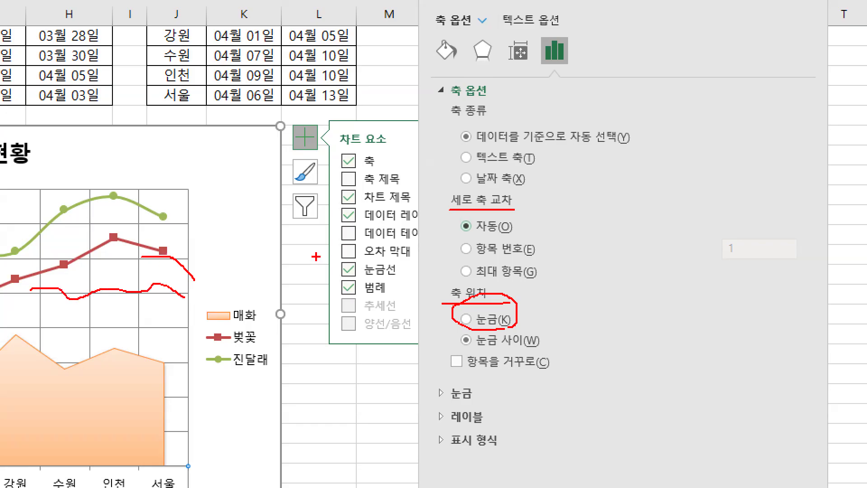
pyautogui.moveTo(506, 324)
pyautogui.mouseDown()
pyautogui.moveTo(457, 326)
pyautogui.moveTo(508, 299)
pyautogui.moveTo(510, 321)
pyautogui.mouseUp()
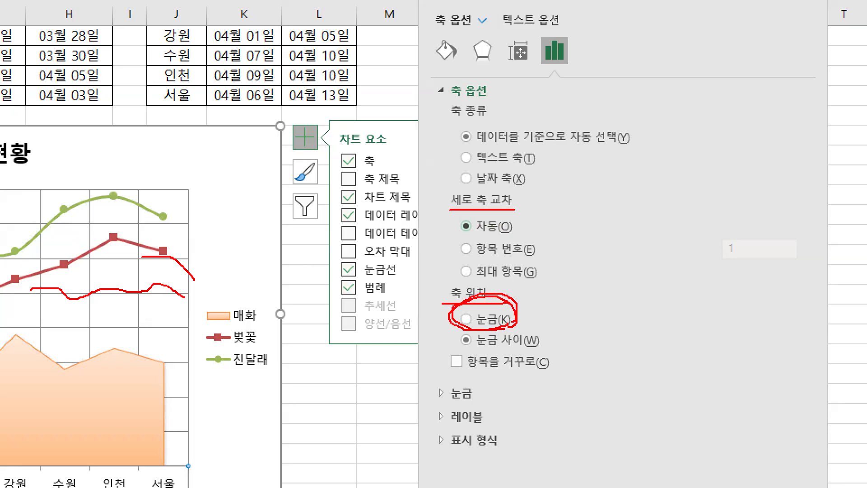
pyautogui.press('Escape')
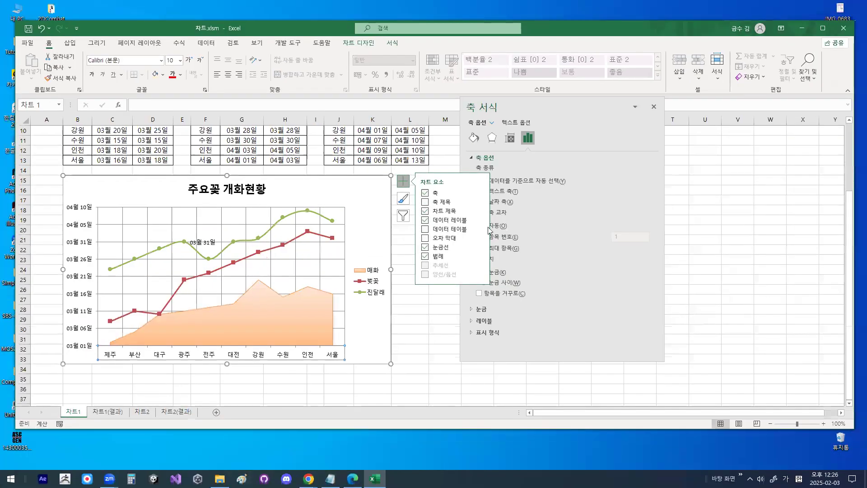
pyautogui.moveTo(572, 111); pyautogui.dragTo(648, 109)
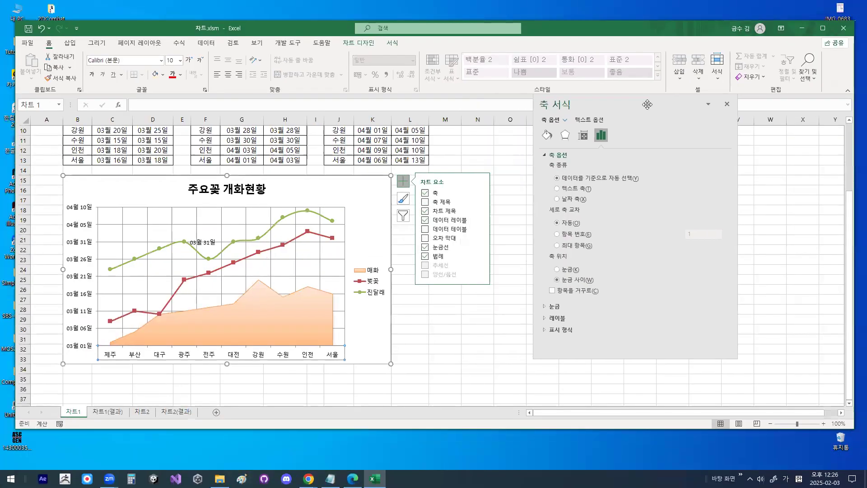
pyautogui.click(560, 270)
# - Examine the alignment of the 벚꽃 points and the 매화 area's end with the vertical gridlines
pyautogui.hotkey('ctrl', '1')
pyautogui.moveTo(346, 291); pyautogui.dragTo(343, 286)
pyautogui.moveTo(346, 182)
pyautogui.mouseDown()
pyautogui.moveTo(282, 173)
pyautogui.moveTo(289, 174)
pyautogui.mouseUp()
pyautogui.moveTo(244, 193)
pyautogui.mouseDown()
pyautogui.moveTo(231, 185)
pyautogui.moveTo(238, 195)
pyautogui.mouseUp()
pyautogui.moveTo(177, 201)
pyautogui.mouseDown()
pyautogui.moveTo(171, 213)
pyautogui.moveTo(182, 201)
pyautogui.mouseUp()
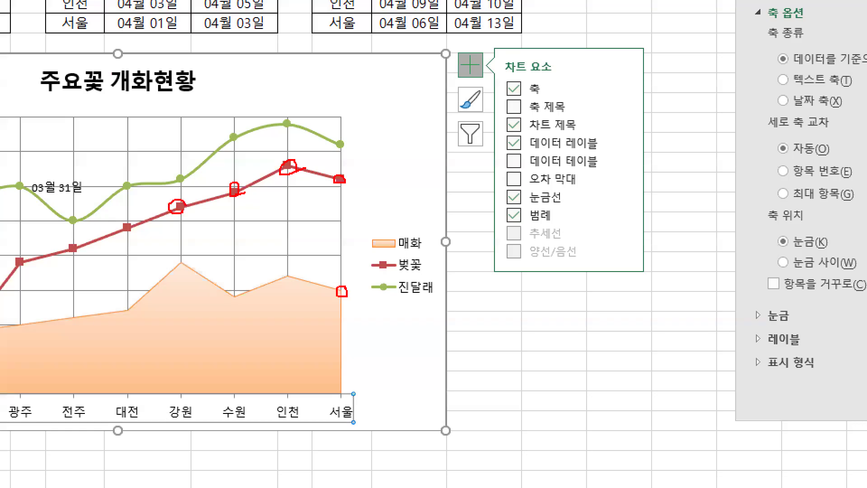
pyautogui.moveTo(242, 219); pyautogui.dragTo(240, 215)
pyautogui.moveTo(302, 218)
pyautogui.mouseDown()
pyautogui.moveTo(286, 227)
pyautogui.moveTo(289, 203)
pyautogui.mouseUp()
pyautogui.press('Escape')
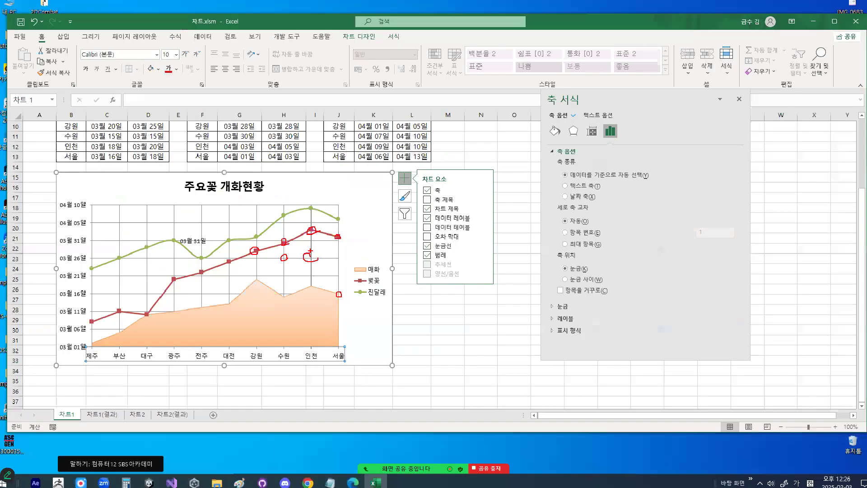
# - Examine how the 서울 ends of 매화, 벚꽃 and 진달래 sit relative to the last vertical gridline
pyautogui.hotkey('ctrl', '1')
pyautogui.click(247, 259)
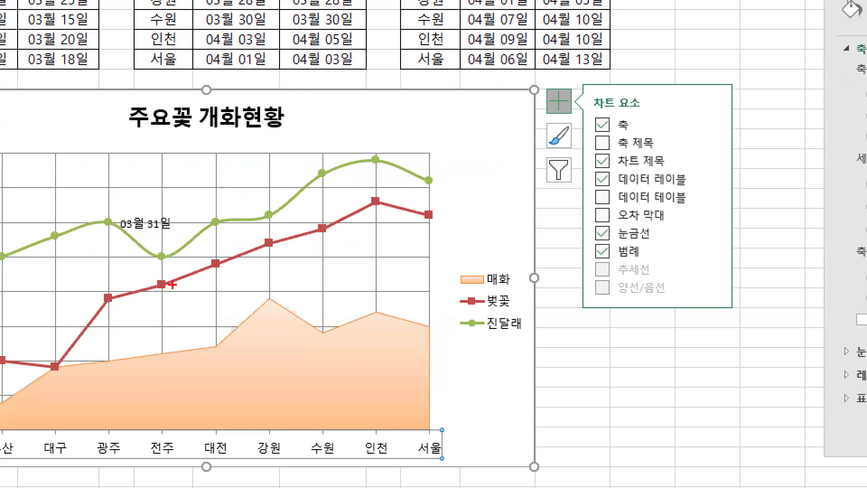
pyautogui.moveTo(435, 333); pyautogui.dragTo(433, 319)
pyautogui.moveTo(447, 228)
pyautogui.mouseDown()
pyautogui.moveTo(433, 209)
pyautogui.moveTo(434, 226)
pyautogui.mouseUp()
pyautogui.moveTo(425, 176); pyautogui.dragTo(440, 185)
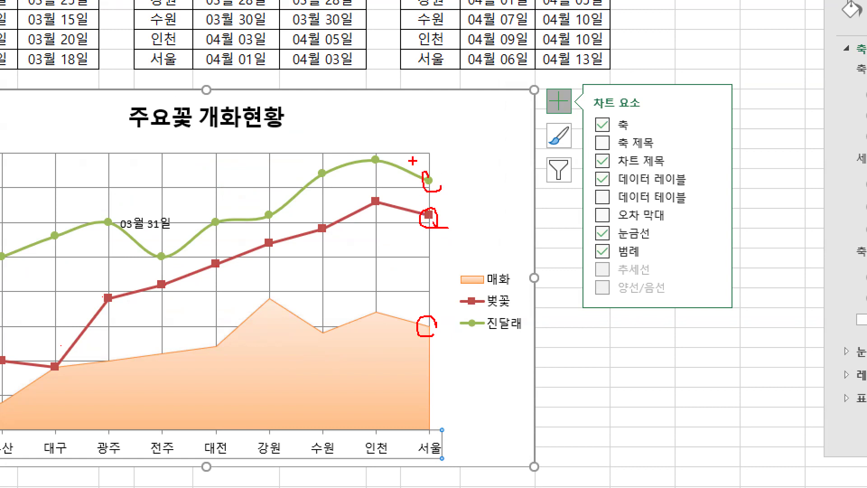
pyautogui.press('Escape')
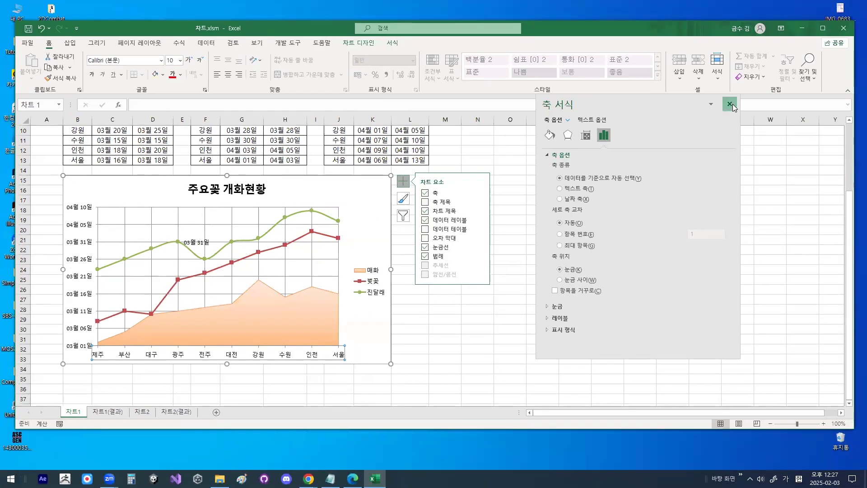
pyautogui.click(730, 104)
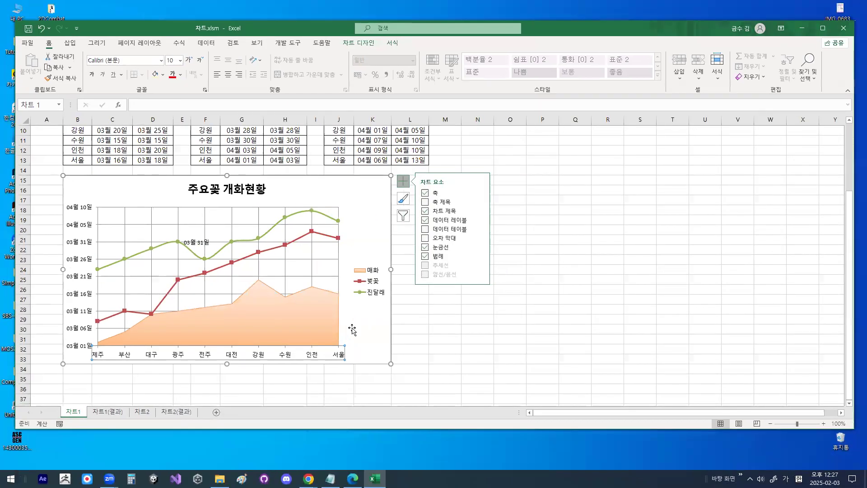
# - Reopen the category axis formatting and review its vertical axis crossing (세로 축 교차) and axis position (축 위치) options
pyautogui.doubleClick(179, 359)
pyautogui.moveTo(628, 108); pyautogui.dragTo(453, 210)
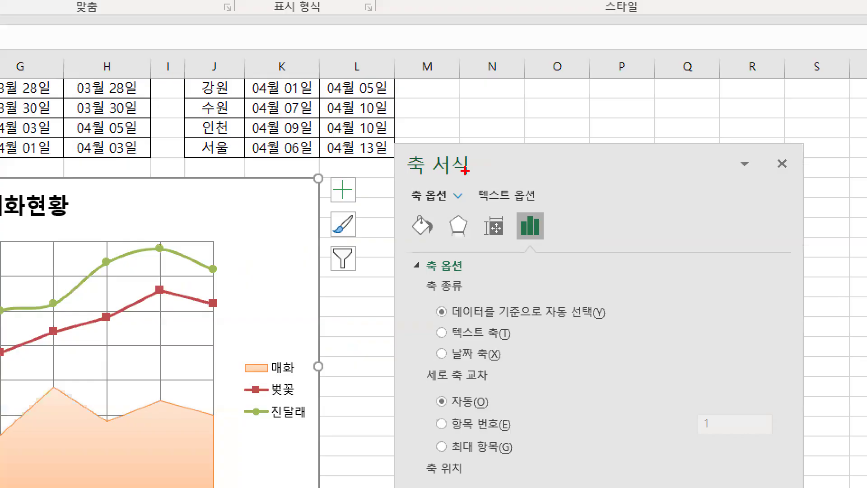
pyautogui.moveTo(483, 170); pyautogui.dragTo(486, 182)
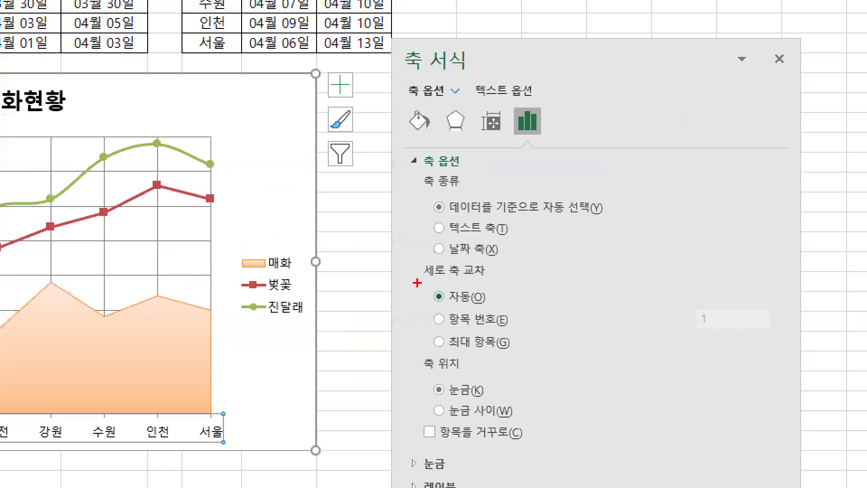
pyautogui.moveTo(417, 283); pyautogui.dragTo(488, 284)
pyautogui.moveTo(468, 374)
pyautogui.mouseDown()
pyautogui.moveTo(447, 377)
pyautogui.moveTo(457, 365)
pyautogui.mouseUp()
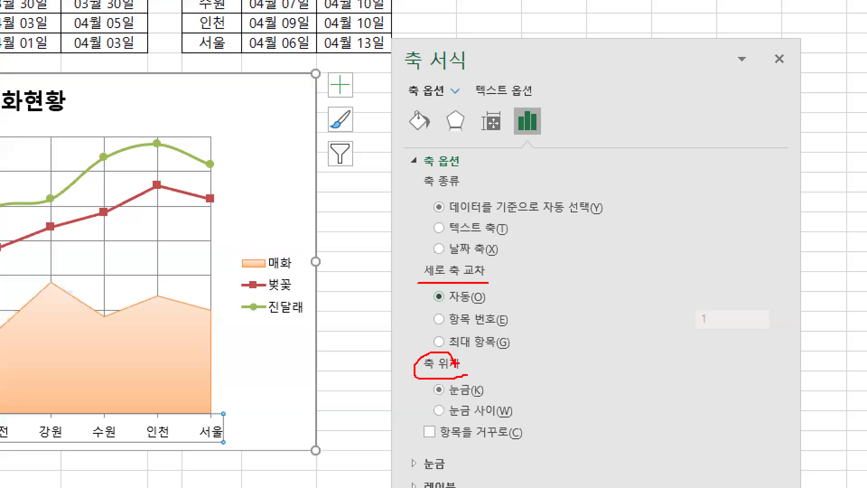
pyautogui.moveTo(434, 399); pyautogui.dragTo(491, 399)
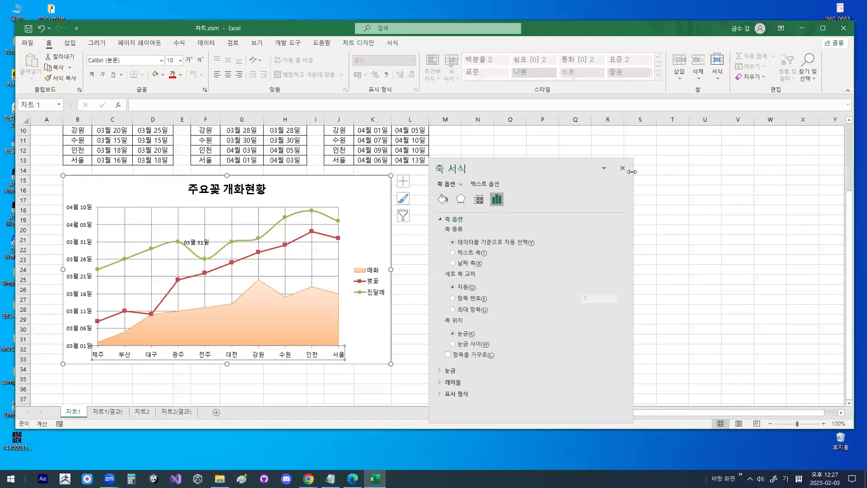
pyautogui.click(623, 169)
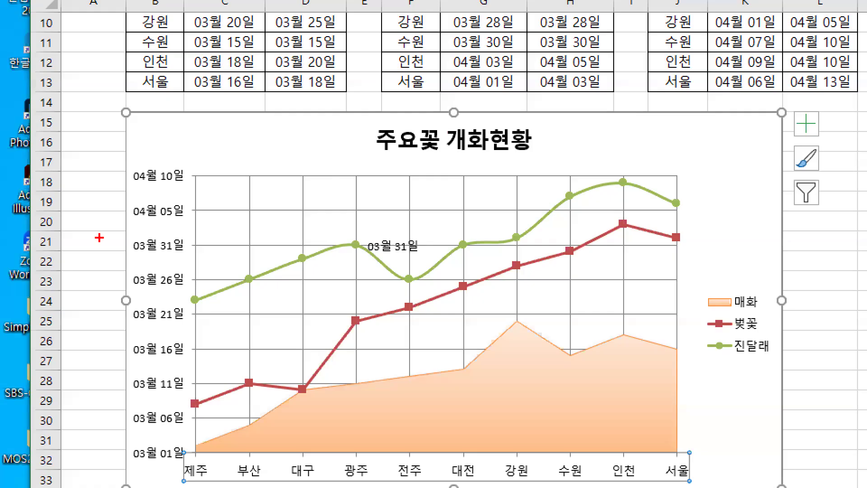
# - Look over the whole formatted 주요꽃 개화현황 chart
pyautogui.moveTo(403, 288); pyautogui.dragTo(385, 324)
pyautogui.moveTo(769, 409); pyautogui.dragTo(823, 251)
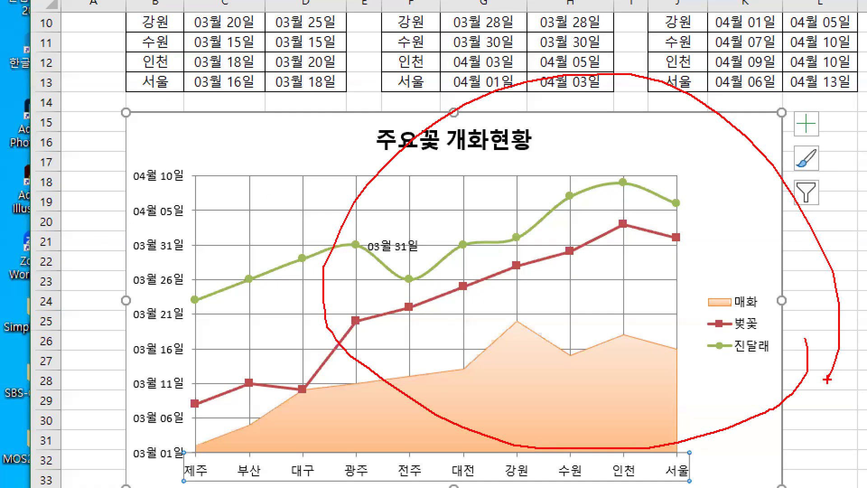
pyautogui.press('Escape')
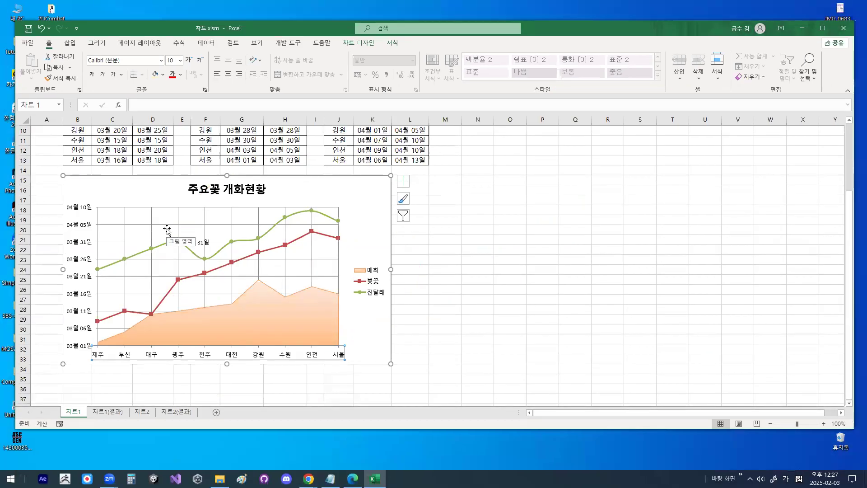
# - Deselect the 주요꽃 개화현황 chart and switch to the 차트2 sheet
pyautogui.click(479, 267)
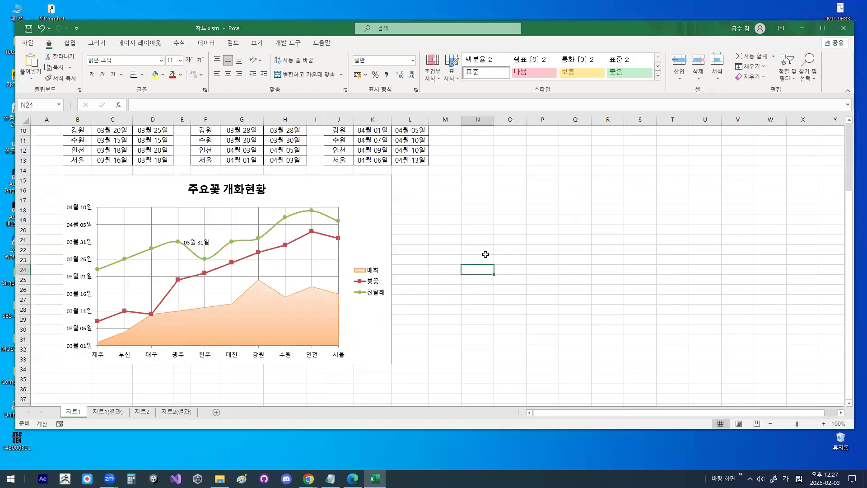
pyautogui.click(149, 412)
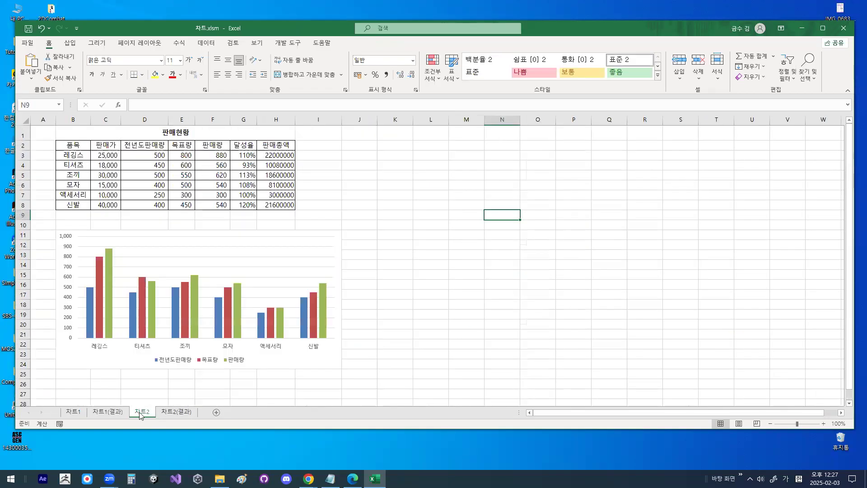
pyautogui.hotkey('ctrl', '1')
pyautogui.click(144, 410)
pyautogui.moveTo(158, 408)
pyautogui.mouseDown()
pyautogui.moveTo(126, 423)
pyautogui.moveTo(156, 418)
pyautogui.mouseUp()
pyautogui.press('Escape')
# - Examine the 판매량 legend entry and the chart's column series on the 차트2 sheet
pyautogui.hotkey('ctrl', '1')
pyautogui.click(185, 375)
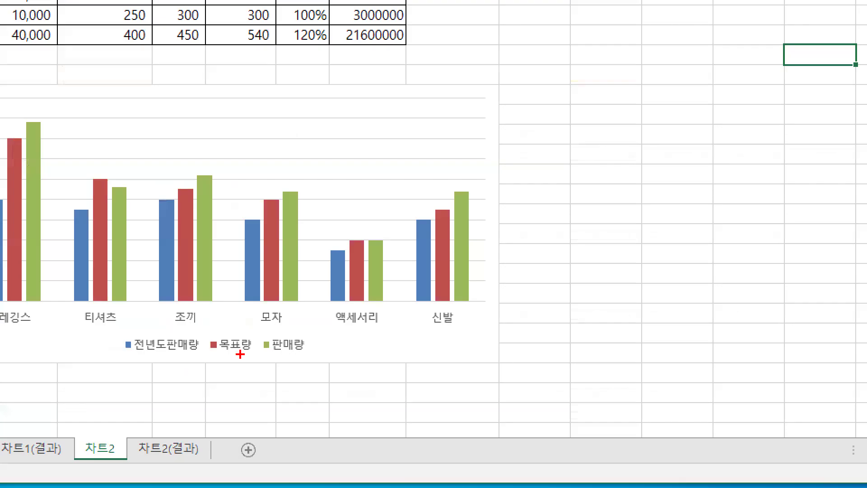
pyautogui.moveTo(308, 350)
pyautogui.mouseDown()
pyautogui.moveTo(263, 349)
pyautogui.moveTo(304, 339)
pyautogui.mouseUp()
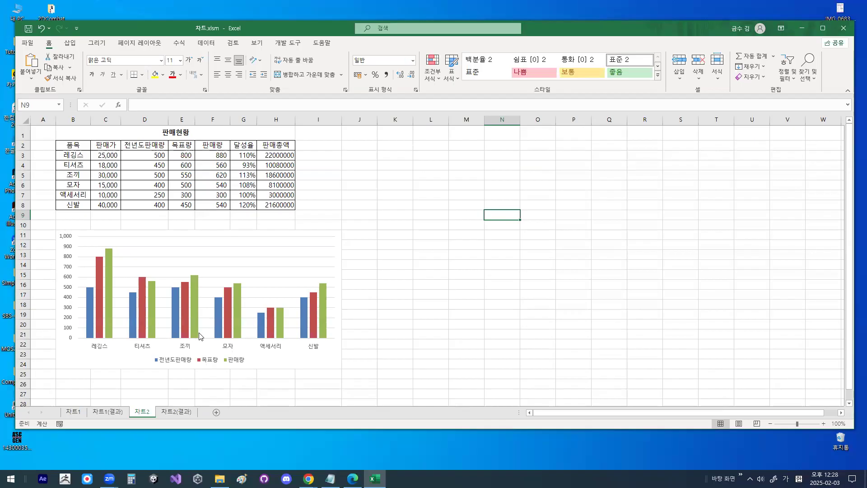
pyautogui.moveTo(229, 335)
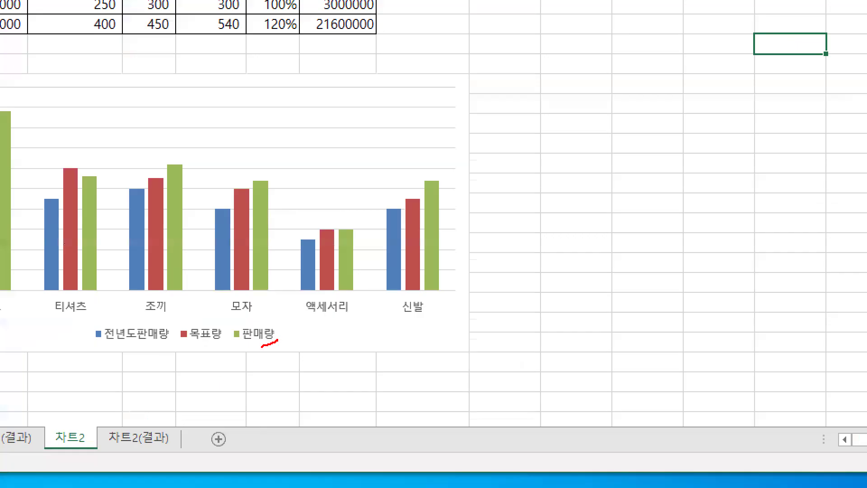
pyautogui.moveTo(261, 347); pyautogui.dragTo(287, 347)
pyautogui.moveTo(275, 247); pyautogui.dragTo(281, 241)
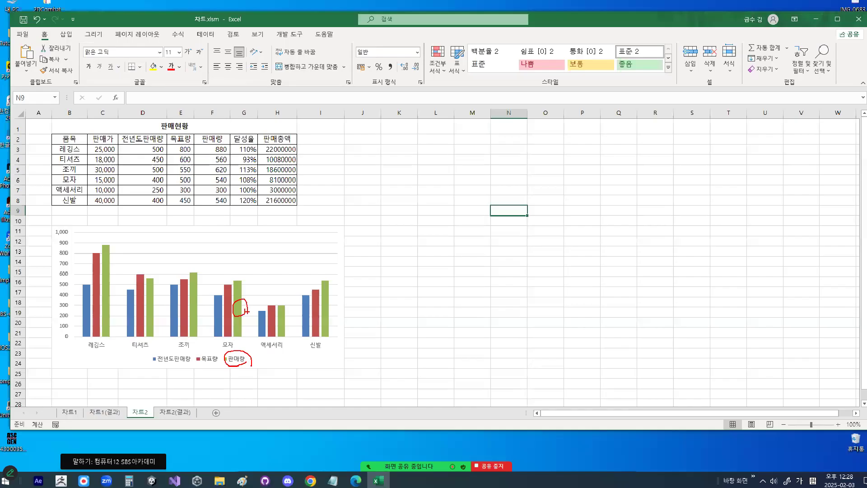
# - Set the 판매량 series' chart type to line with markers (표식이 있는 꺾은선형) in a combo chart
pyautogui.scroll(2, 221, 383)
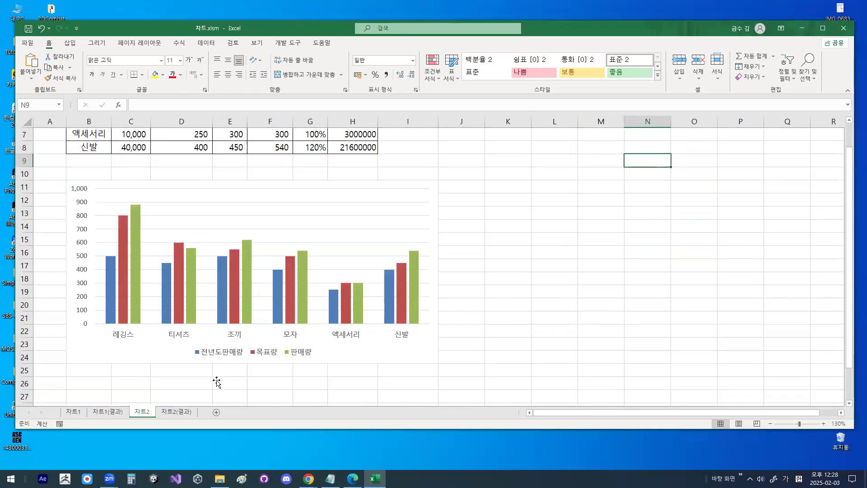
pyautogui.click(301, 293)
pyautogui.moveTo(312, 285)
pyautogui.mouseDown()
pyautogui.moveTo(296, 293)
pyautogui.moveTo(312, 284)
pyautogui.mouseUp()
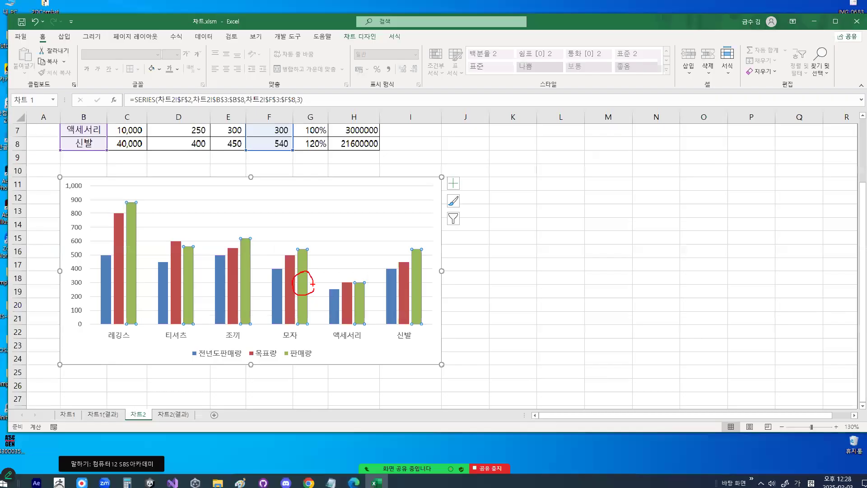
pyautogui.rightClick(302, 291)
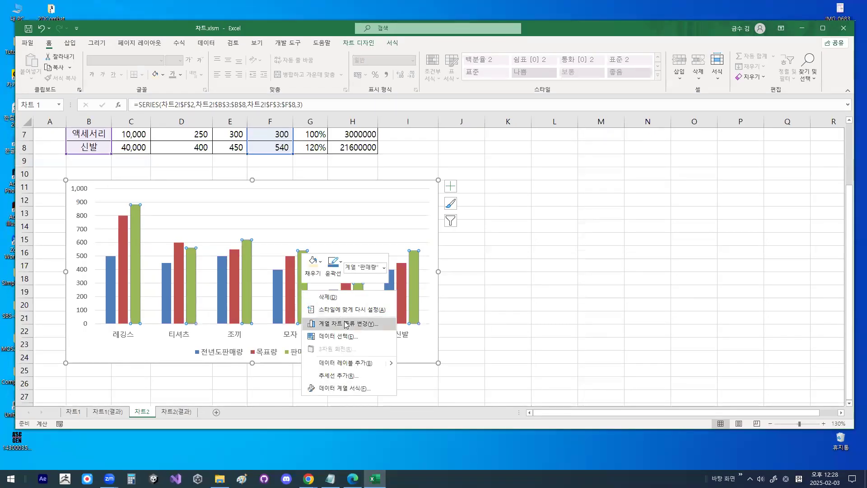
pyautogui.click(347, 325)
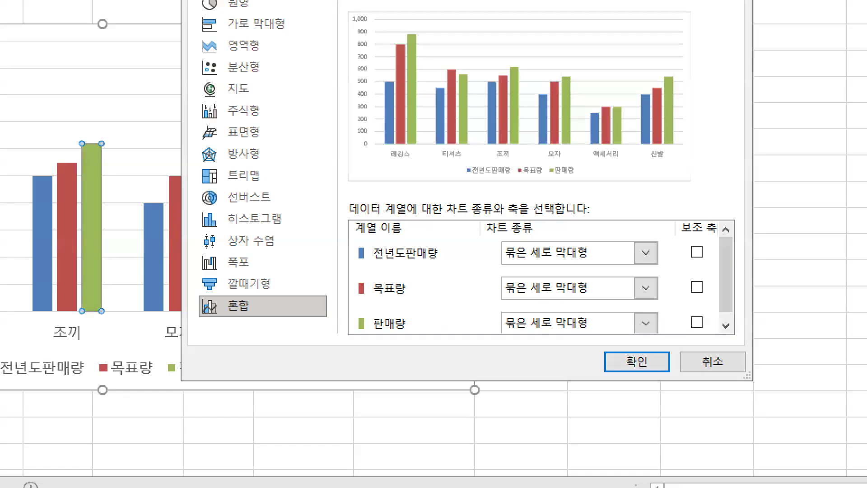
pyautogui.moveTo(405, 332)
pyautogui.mouseDown()
pyautogui.moveTo(381, 325)
pyautogui.moveTo(404, 329)
pyautogui.mouseUp()
pyautogui.moveTo(651, 323); pyautogui.dragTo(659, 312)
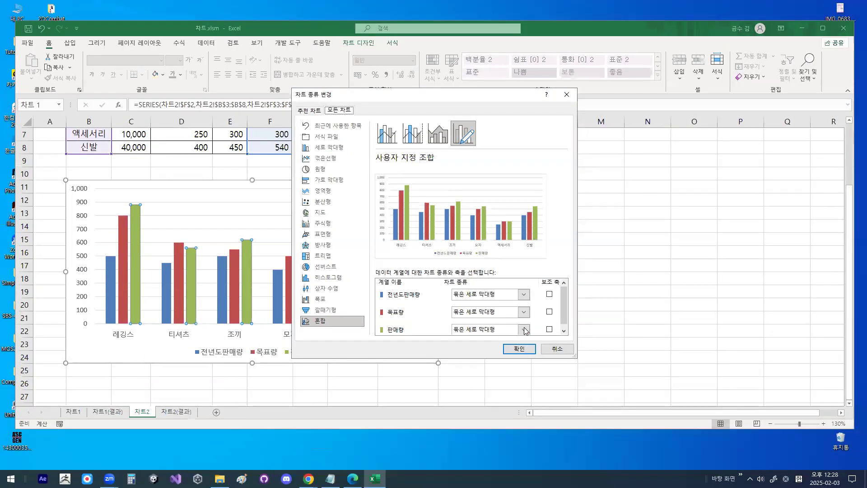
pyautogui.click(646, 323)
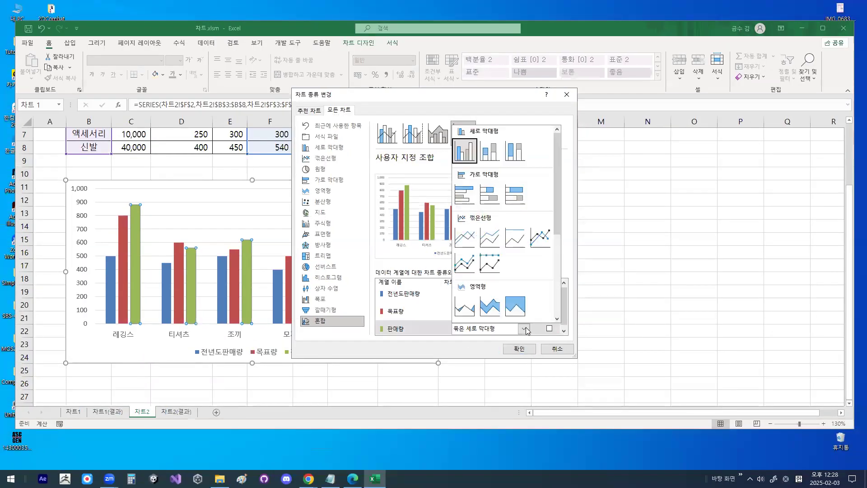
pyautogui.click(541, 238)
# - Plot the 판매량 line on the secondary axis (보조 축) and apply the chart type change
pyautogui.hotkey('ctrl', '1')
pyautogui.click(484, 332)
pyautogui.moveTo(542, 316); pyautogui.dragTo(512, 338)
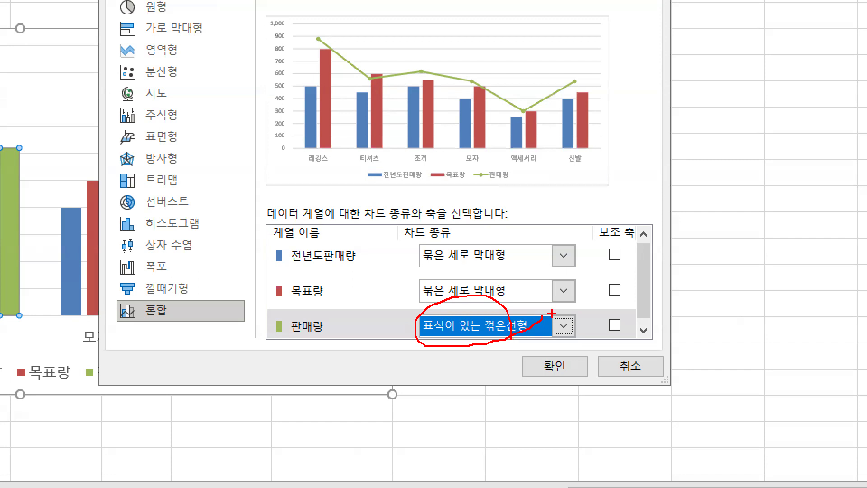
pyautogui.moveTo(634, 333)
pyautogui.mouseDown()
pyautogui.moveTo(623, 336)
pyautogui.moveTo(624, 310)
pyautogui.moveTo(633, 323)
pyautogui.mouseUp()
pyautogui.moveTo(609, 12); pyautogui.dragTo(609, 122)
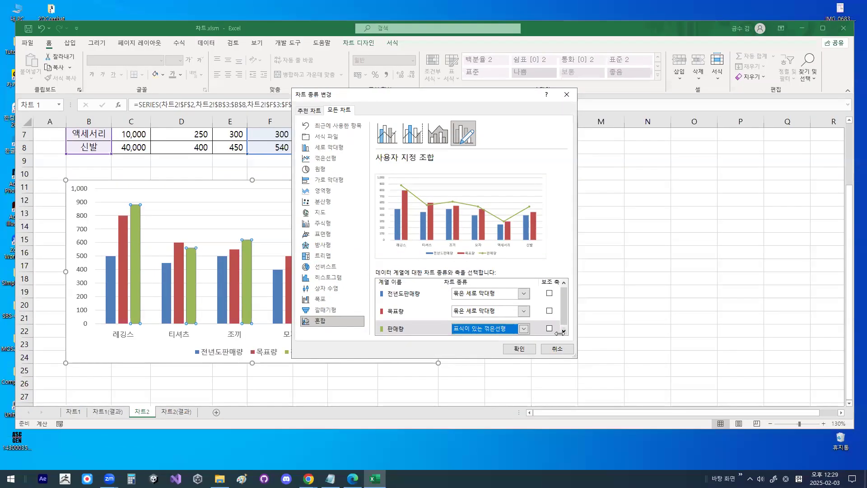
pyautogui.click(614, 324)
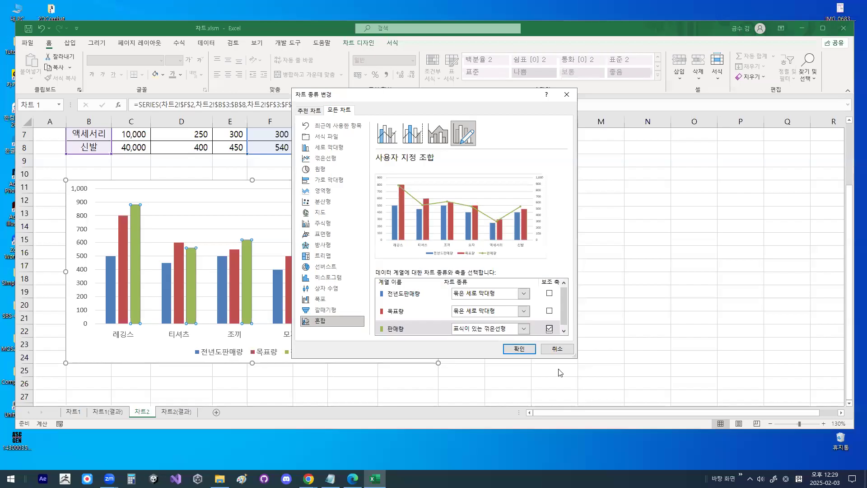
pyautogui.click(519, 348)
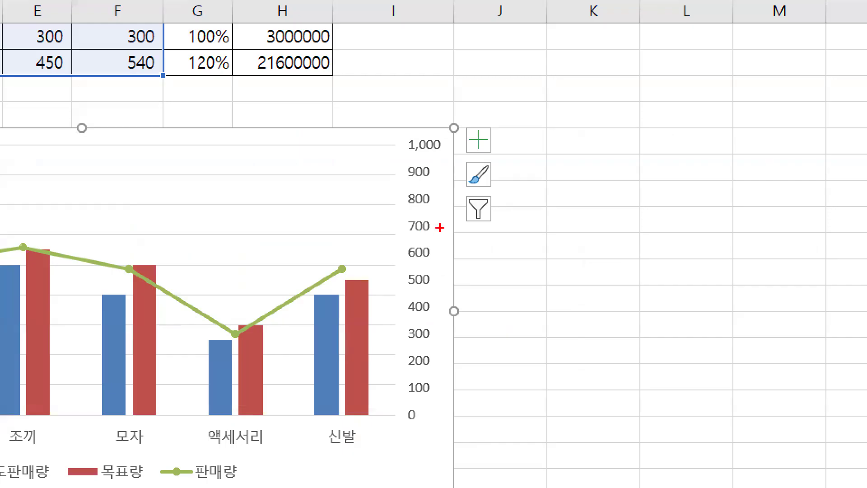
pyautogui.moveTo(435, 232)
pyautogui.mouseDown()
pyautogui.moveTo(408, 236)
pyautogui.moveTo(429, 230)
pyautogui.mouseUp()
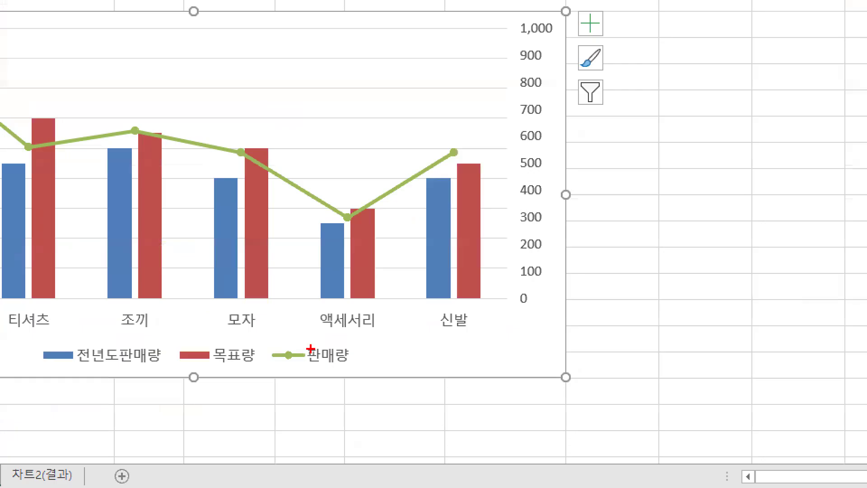
pyautogui.moveTo(367, 211)
pyautogui.mouseDown()
pyautogui.moveTo(354, 228)
pyautogui.moveTo(337, 201)
pyautogui.moveTo(364, 221)
pyautogui.mouseUp()
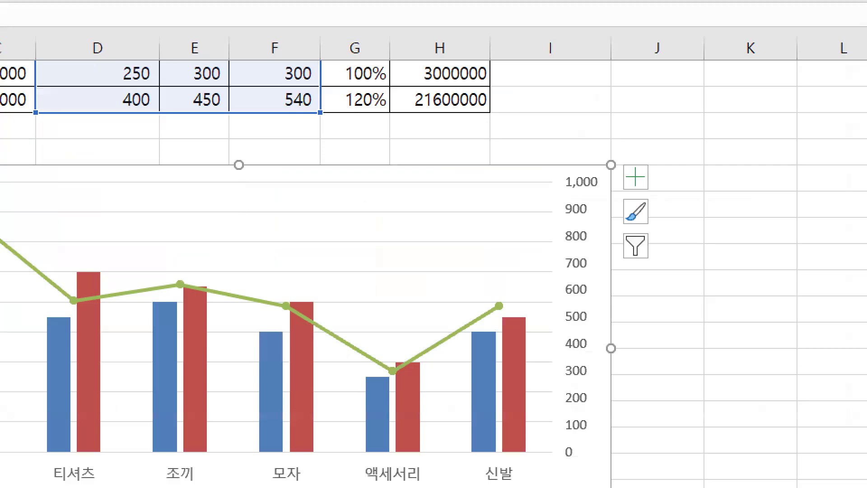
# - Add a chart title (차트 제목) above the plot area of the 차트2 chart
pyautogui.moveTo(277, 187)
pyautogui.mouseDown()
pyautogui.moveTo(235, 202)
pyautogui.moveTo(287, 202)
pyautogui.mouseUp()
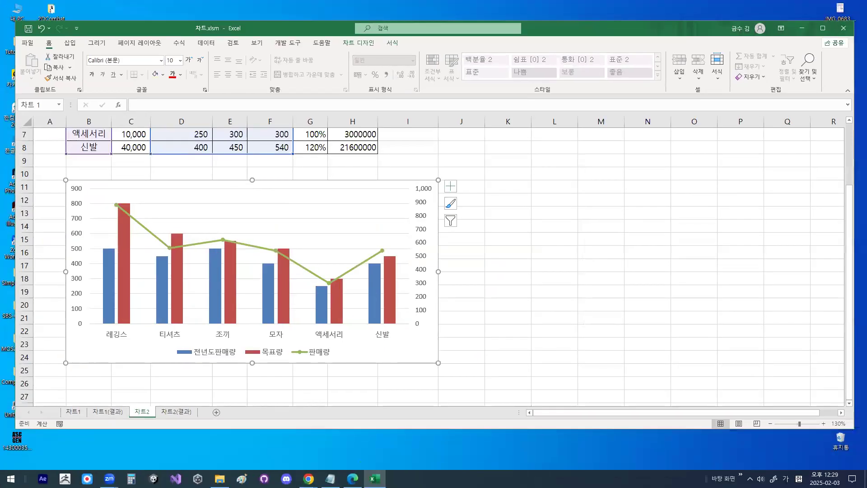
pyautogui.moveTo(659, 182); pyautogui.dragTo(612, 176)
pyautogui.moveTo(415, 183); pyautogui.dragTo(463, 189)
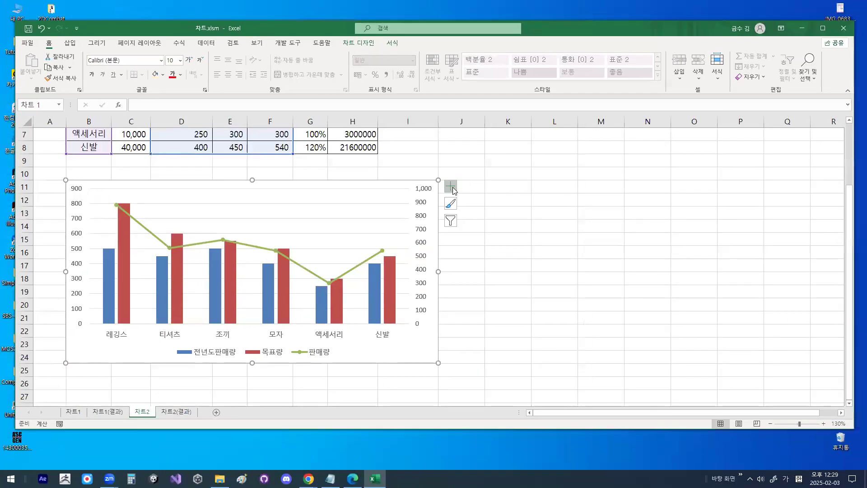
pyautogui.click(439, 183)
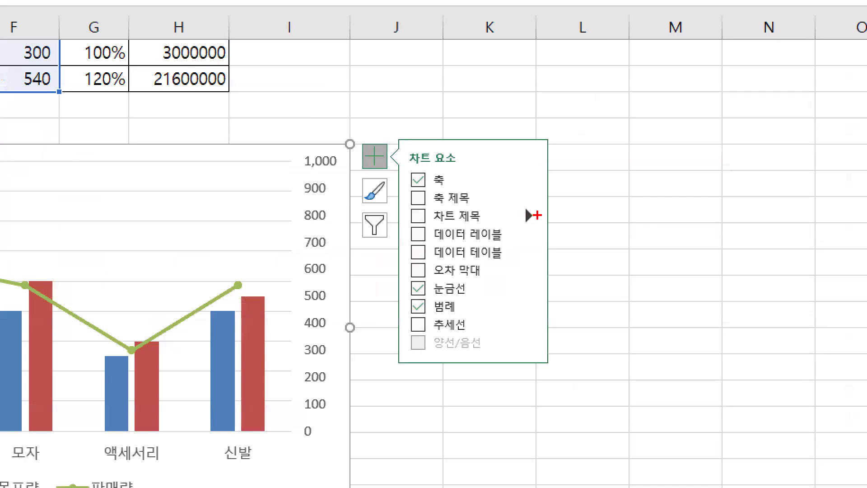
pyautogui.moveTo(533, 218)
pyautogui.mouseDown()
pyautogui.moveTo(524, 221)
pyautogui.moveTo(532, 210)
pyautogui.mouseUp()
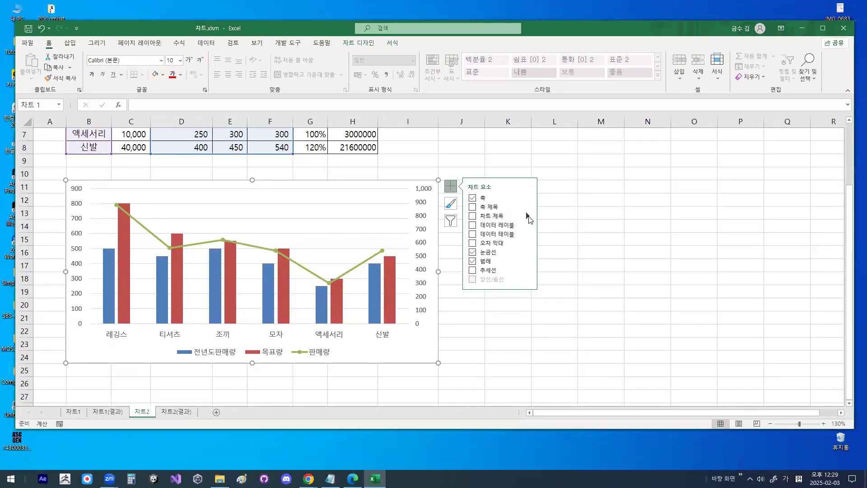
pyautogui.click(528, 215)
pyautogui.click(555, 220)
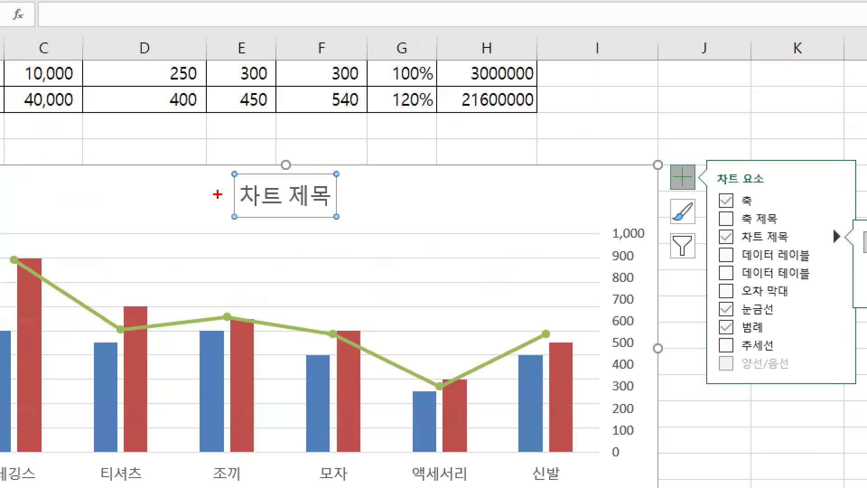
# - Examine the placeholder chart title and the 판매현황 heading above the table that is its source text
pyautogui.moveTo(268, 179); pyautogui.dragTo(238, 216)
pyautogui.moveTo(257, 172); pyautogui.dragTo(342, 228)
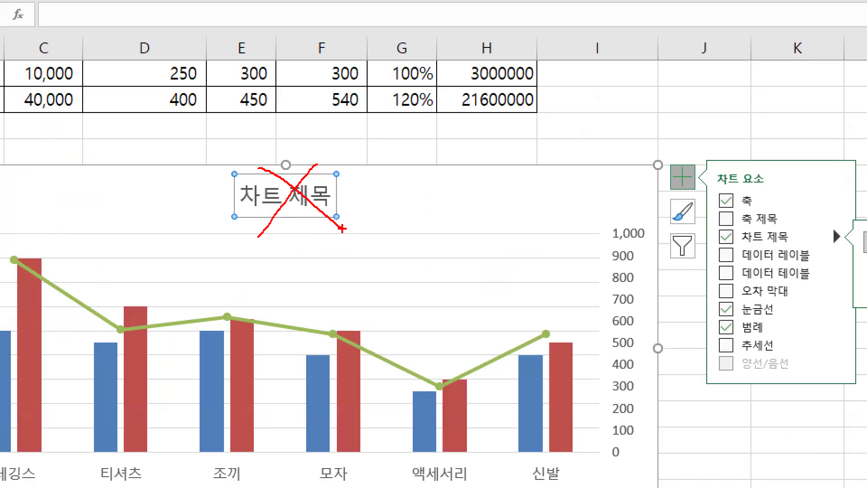
pyautogui.press('Escape')
pyautogui.scroll(2, 156, 188)
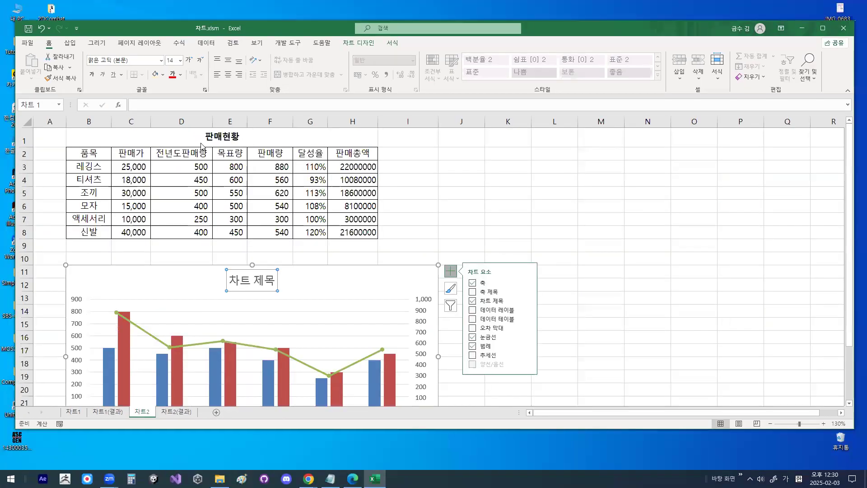
pyautogui.moveTo(238, 139)
pyautogui.mouseDown()
pyautogui.moveTo(206, 140)
pyautogui.moveTo(236, 121)
pyautogui.moveTo(239, 137)
pyautogui.moveTo(334, 192)
pyautogui.moveTo(321, 392)
pyautogui.moveTo(350, 393)
pyautogui.mouseUp()
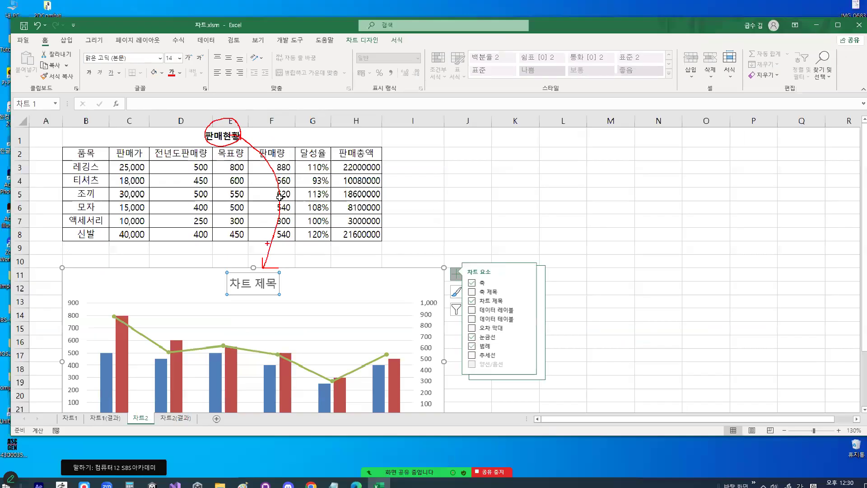
pyautogui.press('Escape')
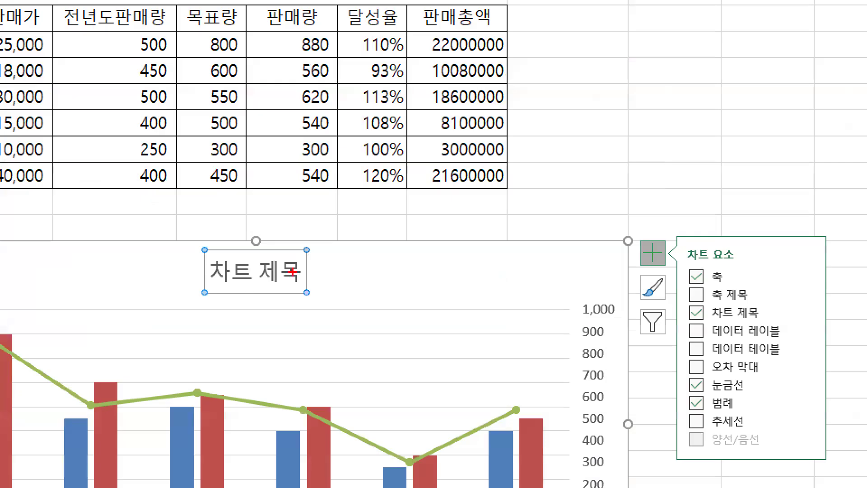
pyautogui.moveTo(318, 279)
pyautogui.mouseDown()
pyautogui.moveTo(265, 308)
pyautogui.moveTo(208, 264)
pyautogui.moveTo(285, 237)
pyautogui.moveTo(320, 283)
pyautogui.mouseUp()
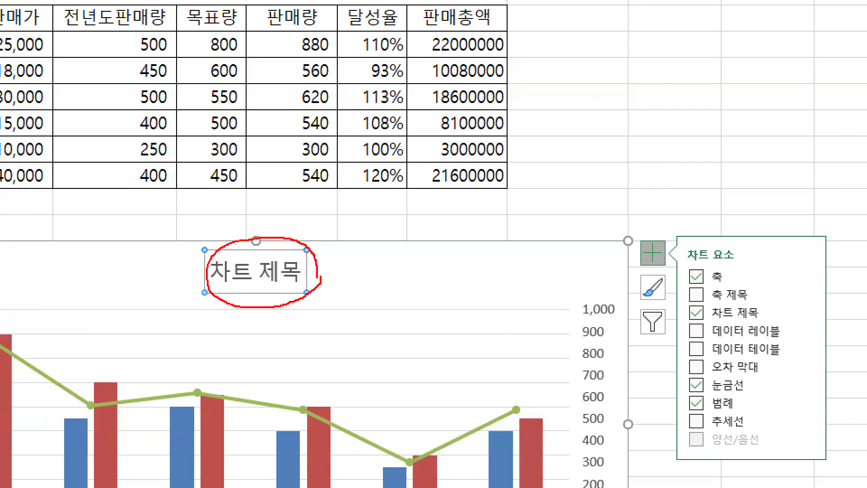
pyautogui.press('Escape')
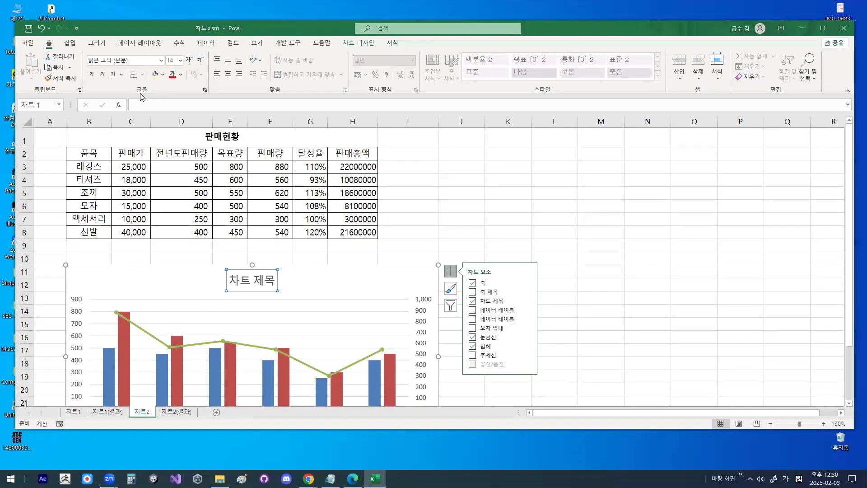
# - Link the 차트2 chart title to the 판매현황 heading with the formula =차트2!$B$1
pyautogui.moveTo(127, 97); pyautogui.dragTo(188, 52)
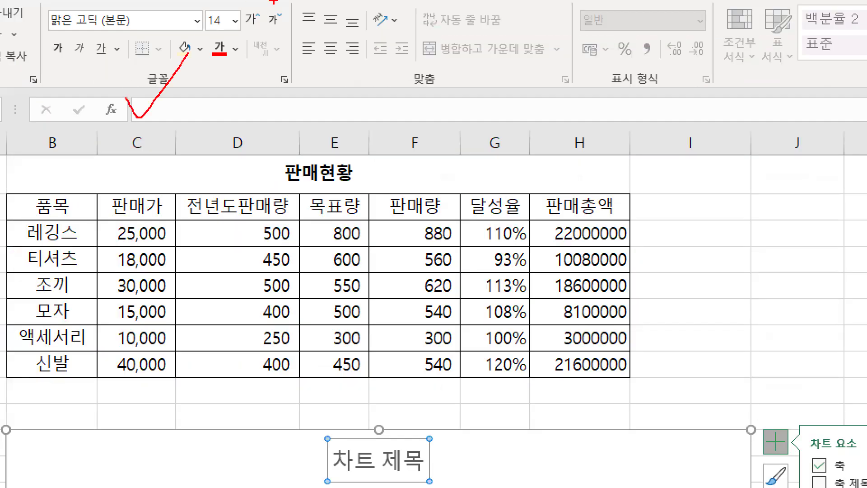
pyautogui.press('Escape')
pyautogui.click(144, 109)
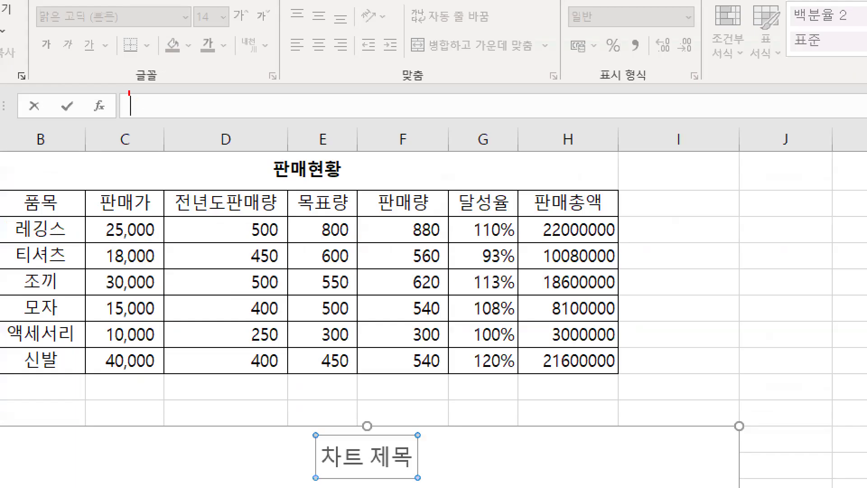
pyautogui.moveTo(129, 93); pyautogui.dragTo(154, 72)
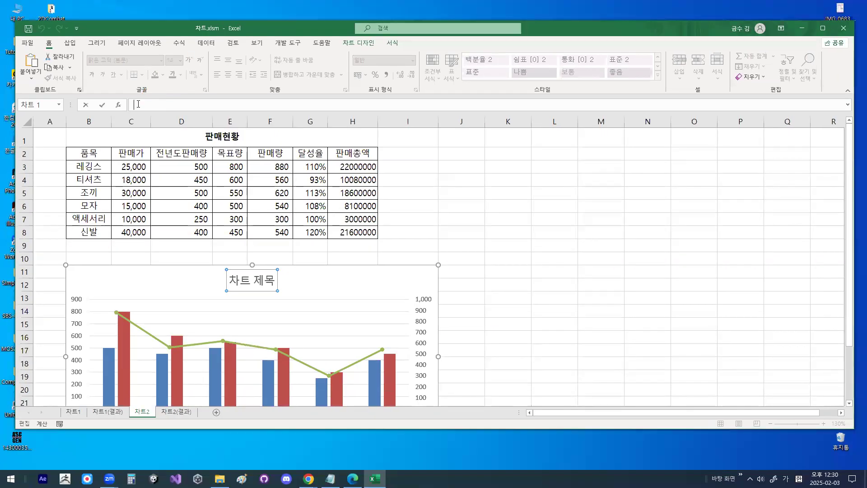
pyautogui.write('=')
pyautogui.click(217, 137)
pyautogui.hotkey('ctrl', '1')
pyautogui.click(218, 126)
pyautogui.moveTo(217, 127); pyautogui.dragTo(243, 98)
pyautogui.moveTo(265, 134)
pyautogui.mouseDown()
pyautogui.moveTo(354, 350)
pyautogui.moveTo(318, 421)
pyautogui.moveTo(393, 412)
pyautogui.mouseUp()
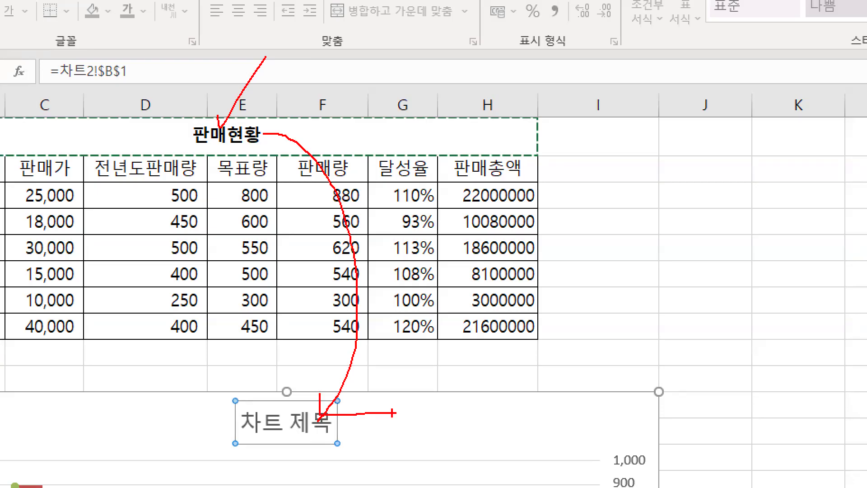
pyautogui.press('Escape')
pyautogui.press('Return')
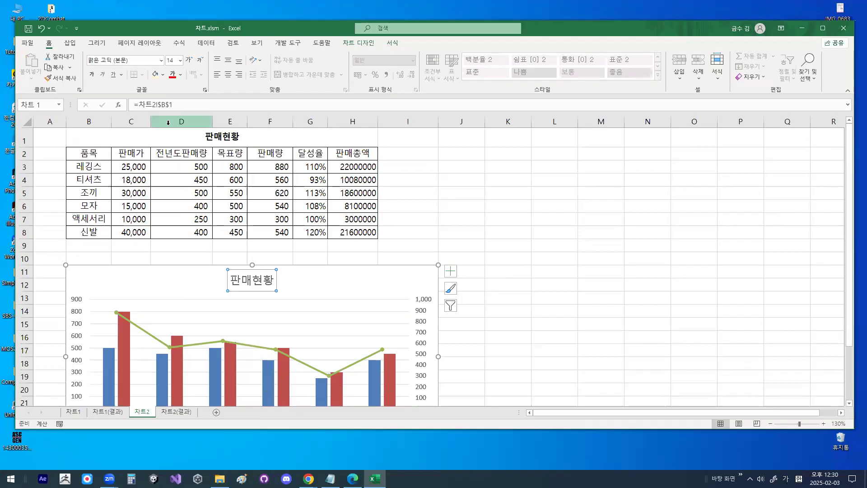
# - Examine the linked chart title and the cell reference formula behind it
pyautogui.hotkey('ctrl', '1')
pyautogui.click(216, 259)
pyautogui.moveTo(338, 279)
pyautogui.mouseDown()
pyautogui.moveTo(339, 316)
pyautogui.moveTo(348, 285)
pyautogui.mouseUp()
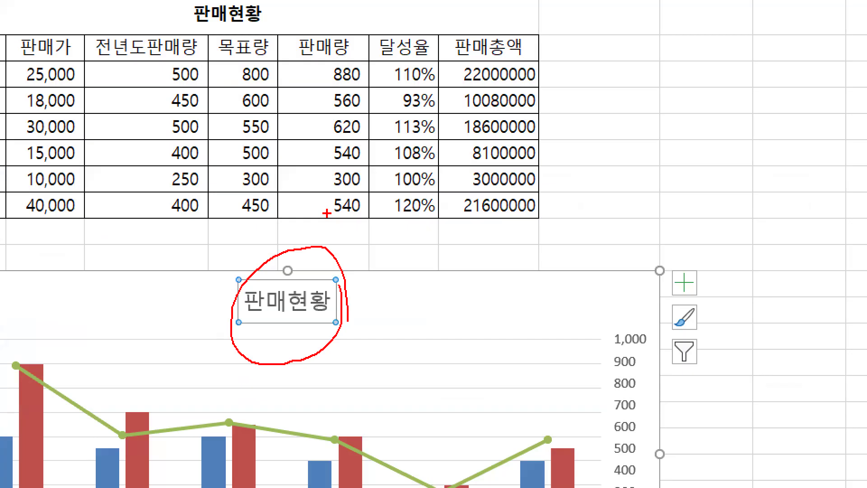
pyautogui.press('Escape')
pyautogui.hotkey('ctrl', '1')
pyautogui.click(140, 116)
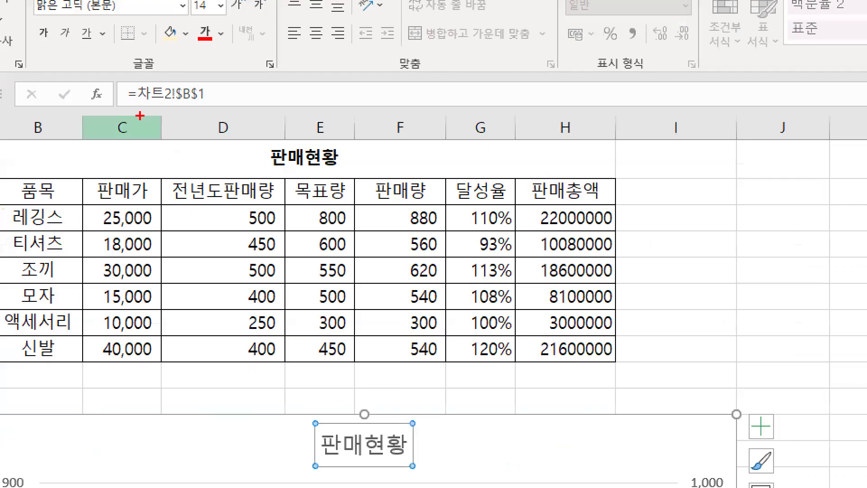
pyautogui.moveTo(228, 93)
pyautogui.mouseDown()
pyautogui.moveTo(217, 71)
pyautogui.moveTo(218, 96)
pyautogui.mouseUp()
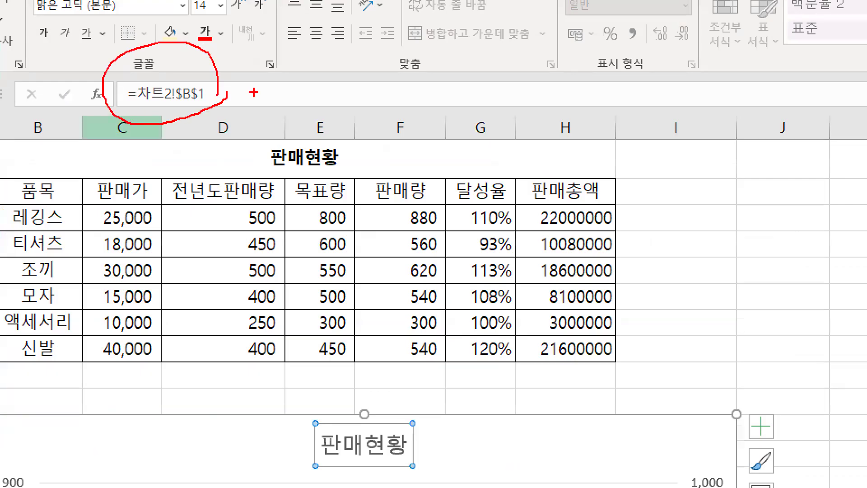
pyautogui.moveTo(337, 93)
pyautogui.mouseDown()
pyautogui.moveTo(320, 94)
pyautogui.moveTo(337, 98)
pyautogui.mouseUp()
pyautogui.moveTo(247, 135); pyautogui.dragTo(291, 109)
pyautogui.moveTo(443, 36)
pyautogui.mouseDown()
pyautogui.moveTo(442, 121)
pyautogui.moveTo(408, 124)
pyautogui.moveTo(434, 146)
pyautogui.mouseUp()
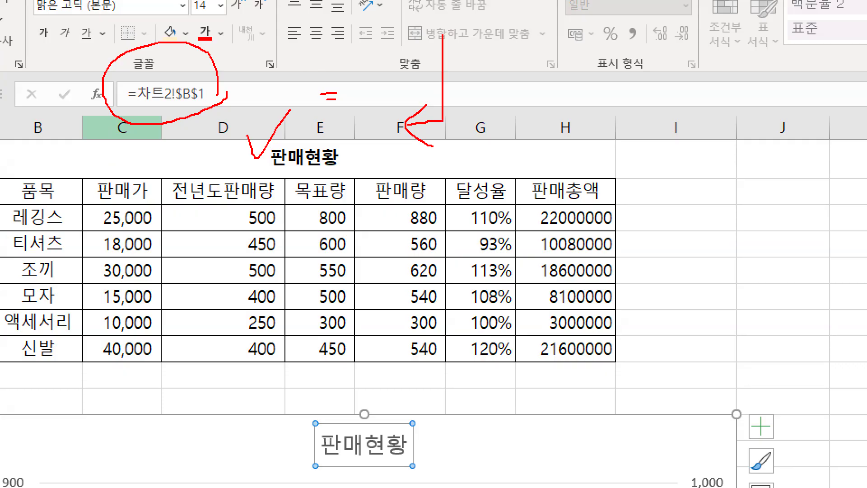
pyautogui.press('Escape')
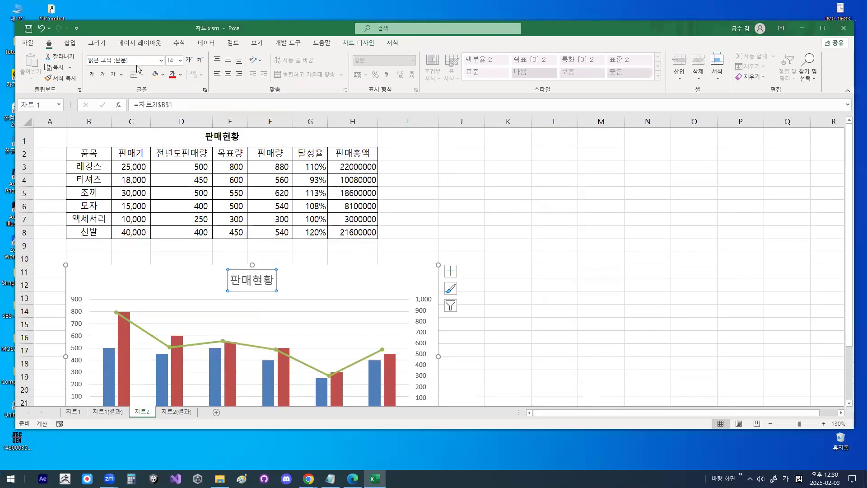
# - Examine the selected chart title and the font settings available for formatting it
pyautogui.hotkey('ctrl', '1')
pyautogui.moveTo(241, 272); pyautogui.dragTo(311, 299)
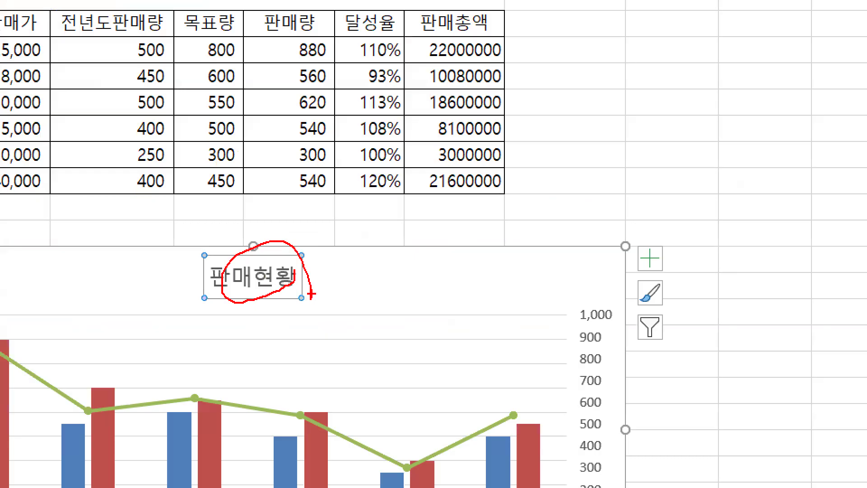
pyautogui.press('Escape')
pyautogui.hotkey('ctrl', '1')
pyautogui.click(248, 274)
pyautogui.moveTo(304, 291)
pyautogui.mouseDown()
pyautogui.moveTo(219, 291)
pyautogui.moveTo(299, 282)
pyautogui.moveTo(300, 292)
pyautogui.mouseUp()
pyautogui.press('Escape')
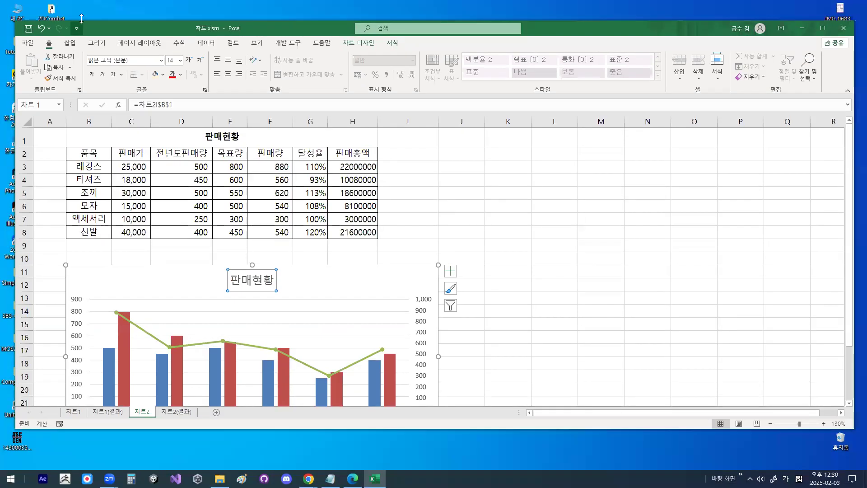
pyautogui.hotkey('ctrl', '1')
pyautogui.click(78, 98)
pyautogui.moveTo(74, 99)
pyautogui.mouseDown()
pyautogui.moveTo(28, 96)
pyautogui.moveTo(65, 97)
pyautogui.mouseUp()
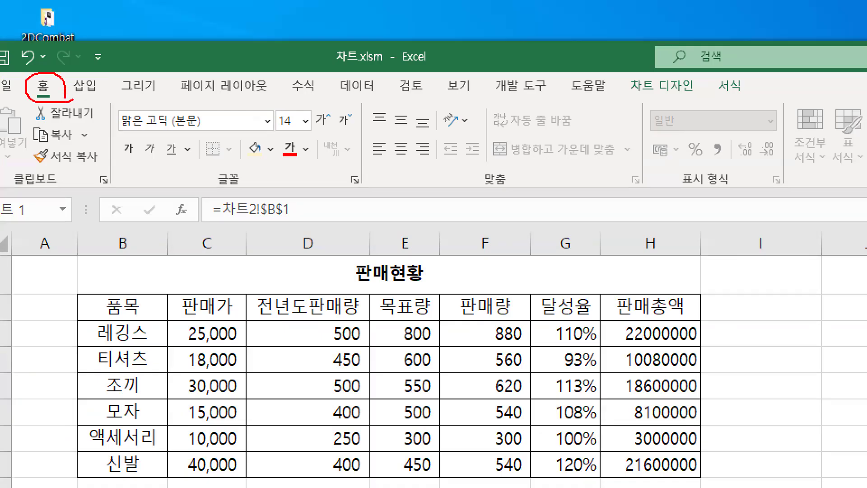
pyautogui.moveTo(225, 165)
pyautogui.mouseDown()
pyautogui.moveTo(233, 191)
pyautogui.moveTo(238, 166)
pyautogui.mouseUp()
pyautogui.moveTo(208, 126)
pyautogui.mouseDown()
pyautogui.moveTo(103, 116)
pyautogui.moveTo(207, 139)
pyautogui.mouseUp()
pyautogui.moveTo(288, 134)
pyautogui.mouseDown()
pyautogui.moveTo(275, 103)
pyautogui.moveTo(279, 144)
pyautogui.mouseUp()
pyautogui.press('Escape')
# - Set the font of the 판매현황 chart title to 돋움
pyautogui.click(129, 60)
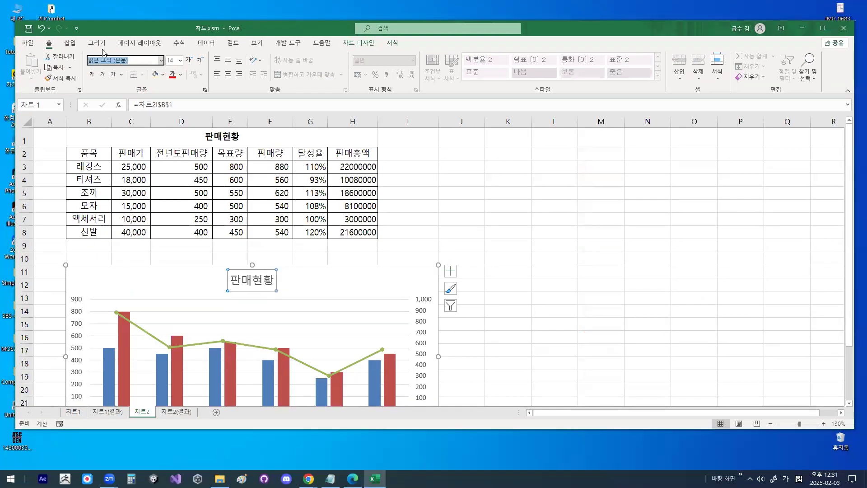
pyautogui.hotkey('ctrl', '1')
pyautogui.moveTo(138, 58); pyautogui.dragTo(88, 76)
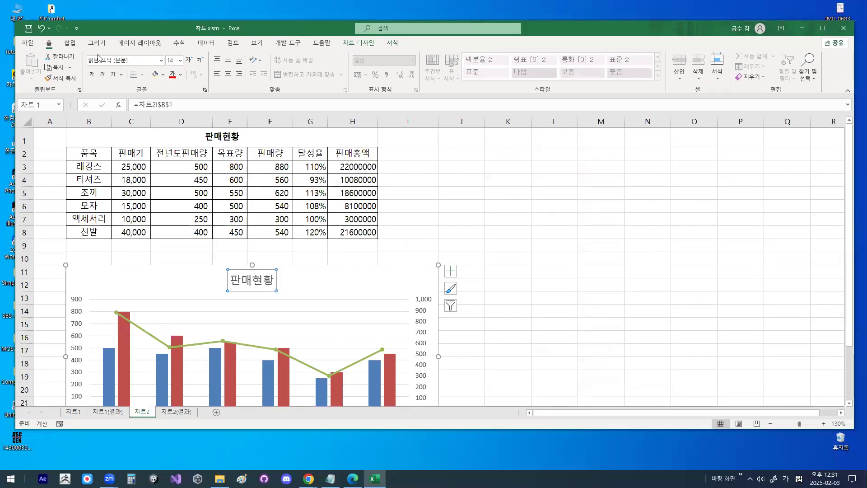
pyautogui.click(132, 61)
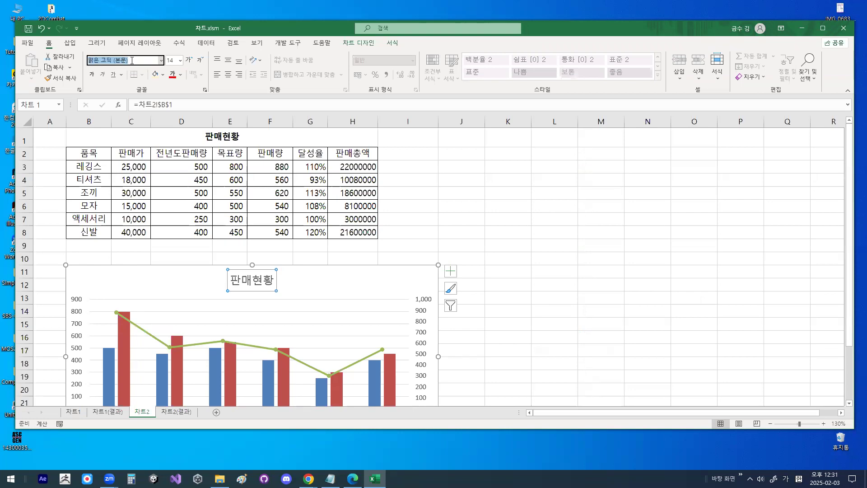
pyautogui.write('돋움')
pyautogui.press('Return')
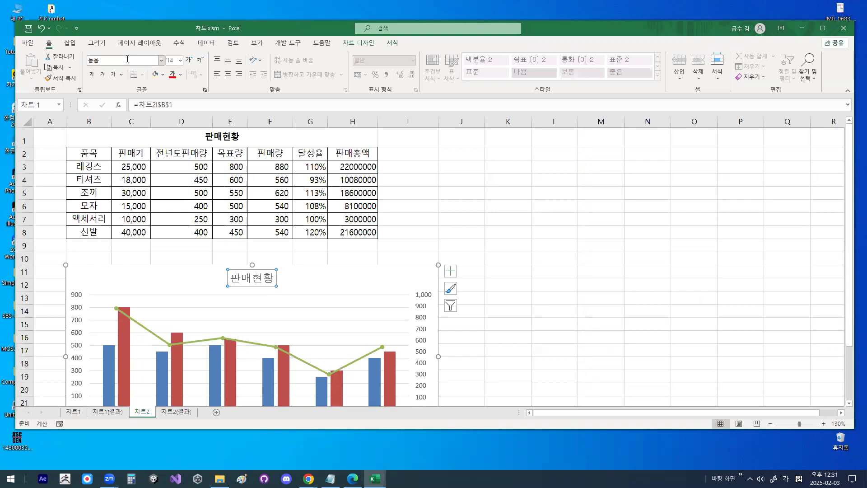
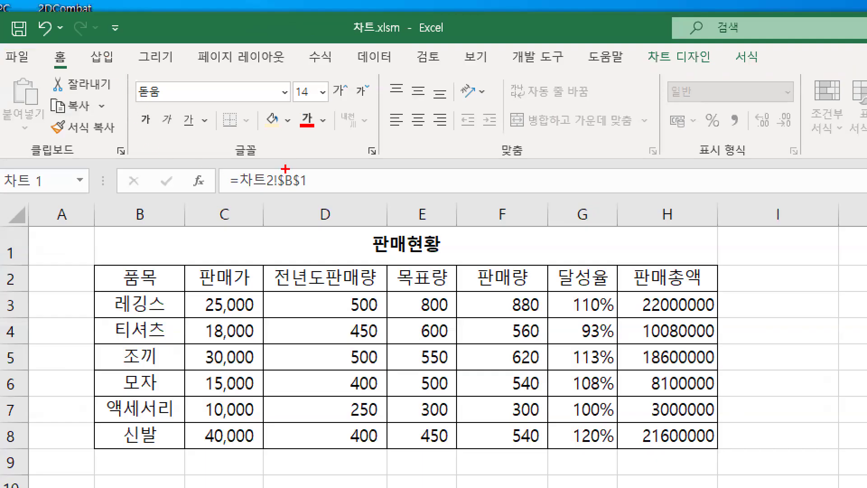
# - Make the 판매현황 chart title bold
pyautogui.moveTo(287, 163)
pyautogui.mouseDown()
pyautogui.moveTo(251, 170)
pyautogui.moveTo(270, 158)
pyautogui.mouseUp()
pyautogui.moveTo(133, 126)
pyautogui.mouseDown()
pyautogui.moveTo(192, 122)
pyautogui.moveTo(149, 120)
pyautogui.moveTo(159, 125)
pyautogui.mouseUp()
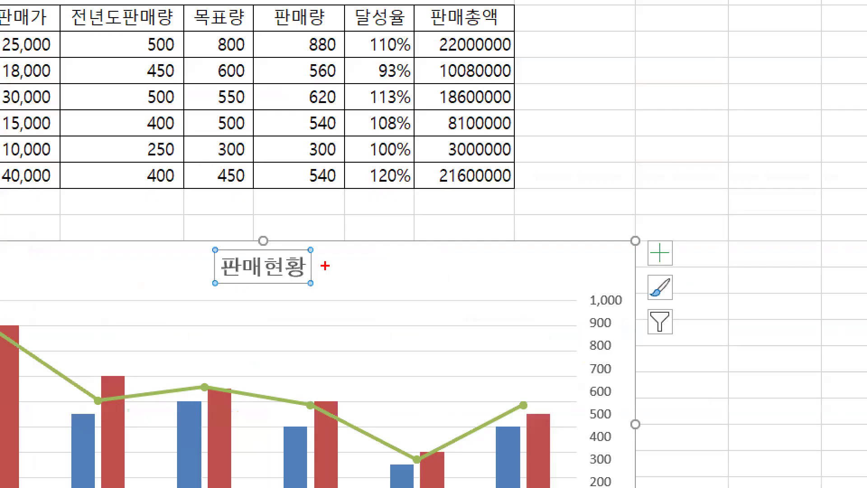
pyautogui.moveTo(325, 265)
pyautogui.mouseDown()
pyautogui.moveTo(219, 253)
pyautogui.moveTo(325, 271)
pyautogui.mouseUp()
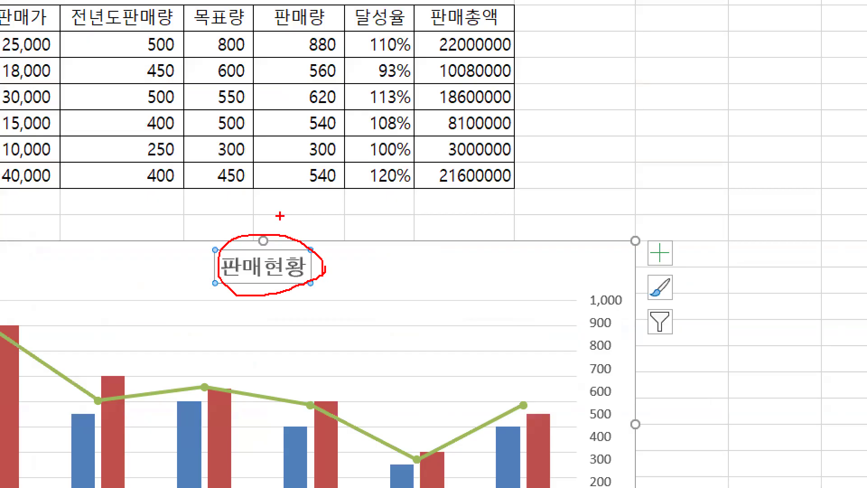
pyautogui.press('Escape')
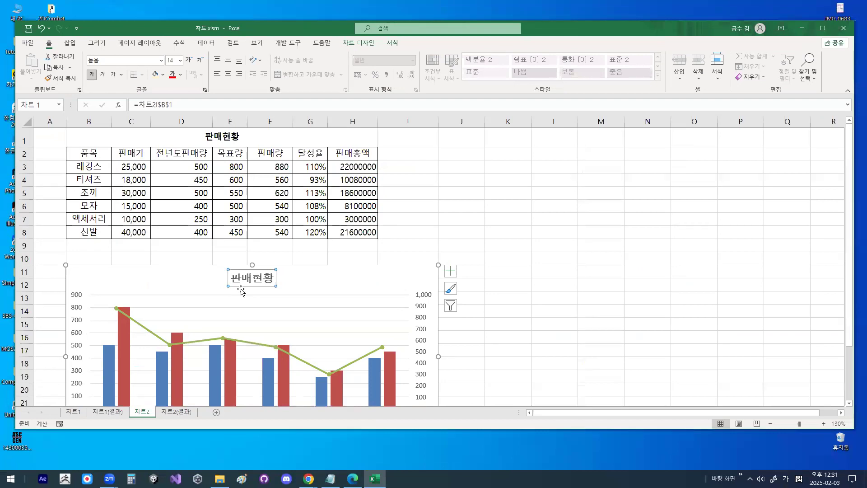
# - Add data labels to the 판매량 line series in the 차트2 chart
pyautogui.scroll(-3, 373, 389)
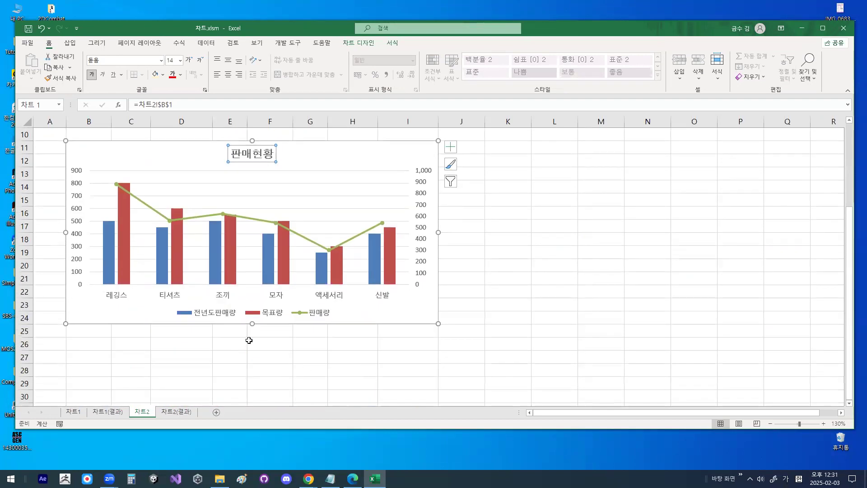
pyautogui.hotkey('ctrl', '1')
pyautogui.moveTo(330, 317)
pyautogui.mouseDown()
pyautogui.moveTo(300, 323)
pyautogui.moveTo(338, 316)
pyautogui.mouseUp()
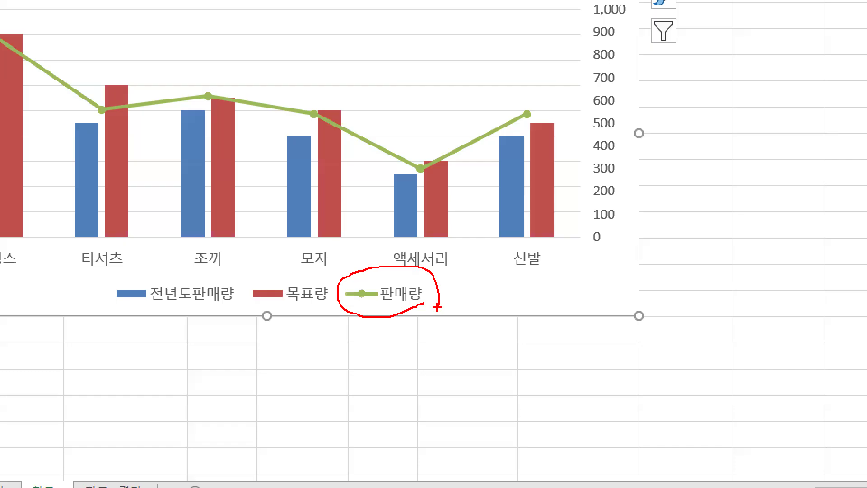
pyautogui.press('Escape')
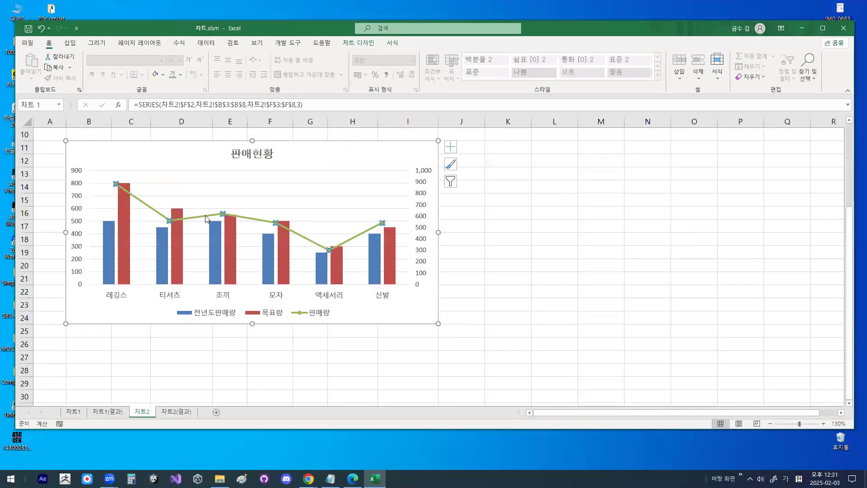
pyautogui.hotkey('ctrl', '1')
pyautogui.moveTo(219, 214)
pyautogui.mouseDown()
pyautogui.moveTo(200, 231)
pyautogui.moveTo(224, 231)
pyautogui.mouseUp()
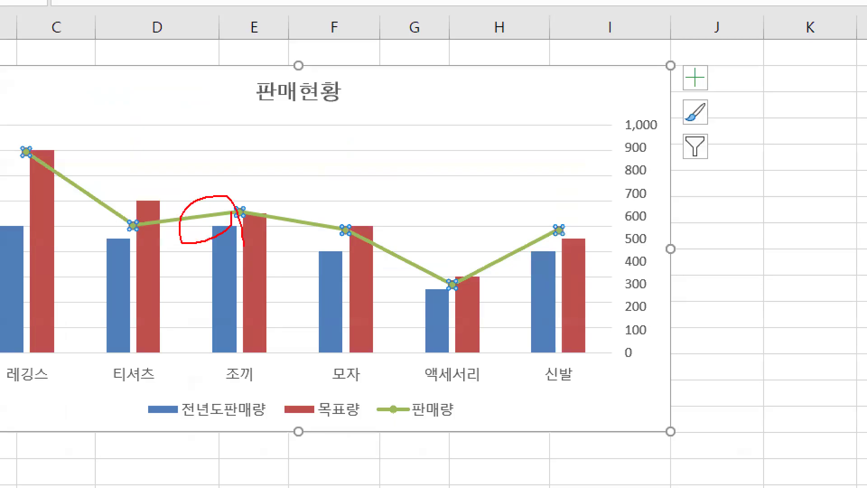
pyautogui.press('Escape')
pyautogui.rightClick(210, 215)
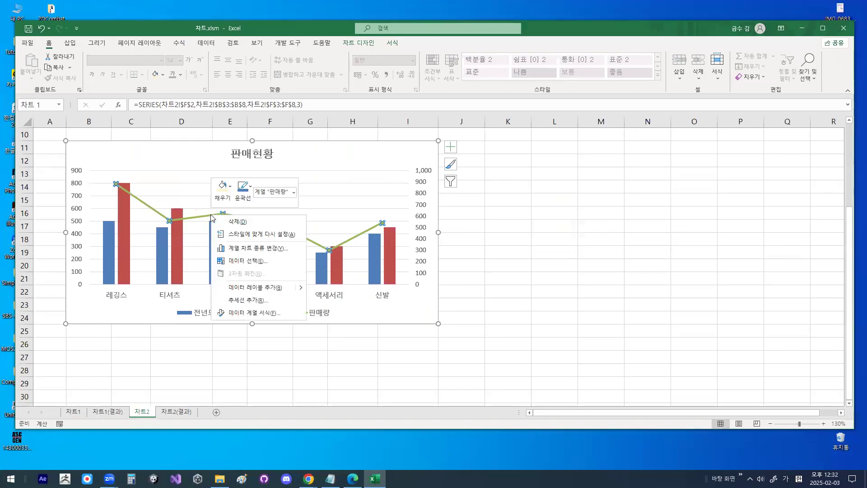
pyautogui.click(248, 290)
# - Examine where the 판매량 data labels sit relative to the line's markers
pyautogui.hotkey('ctrl', '1')
pyautogui.moveTo(150, 179); pyautogui.dragTo(143, 185)
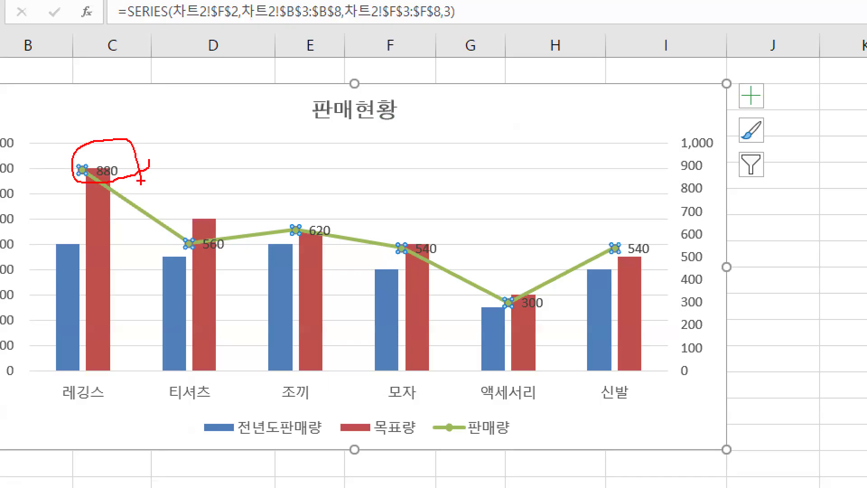
pyautogui.press('Escape')
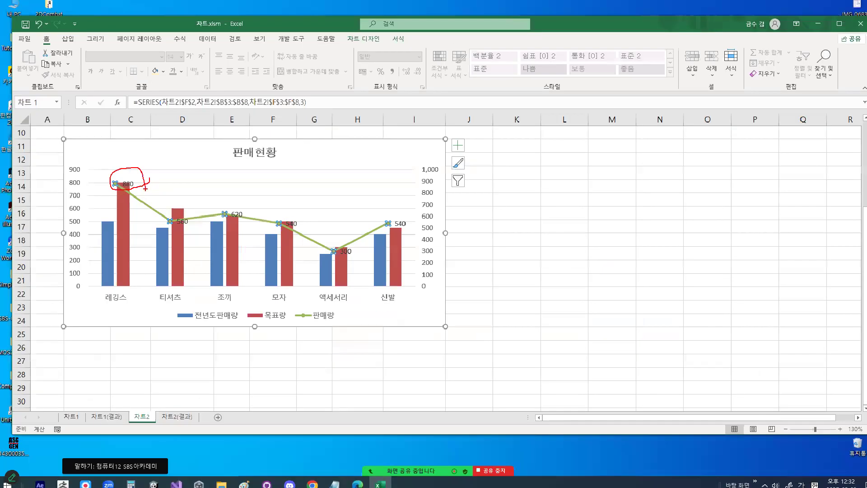
pyautogui.hotkey('ctrl', '1')
pyautogui.click(151, 197)
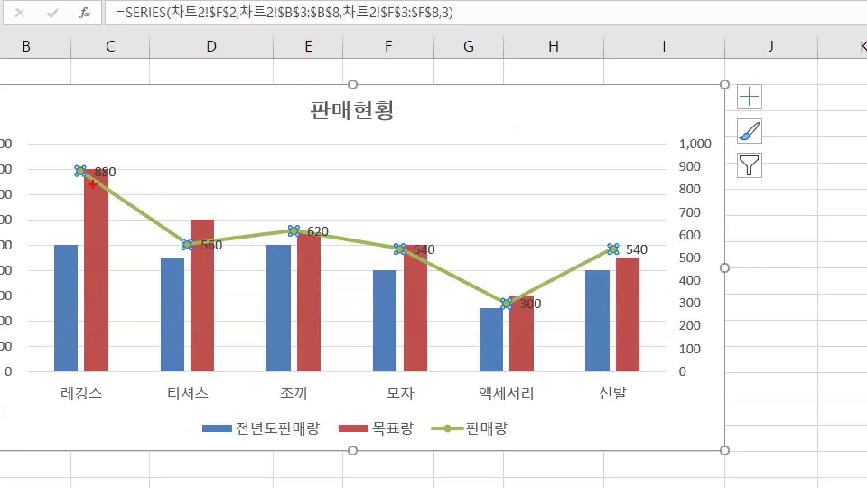
pyautogui.moveTo(119, 181)
pyautogui.mouseDown()
pyautogui.moveTo(107, 159)
pyautogui.moveTo(129, 173)
pyautogui.mouseUp()
pyautogui.moveTo(68, 146); pyautogui.dragTo(112, 95)
pyautogui.moveTo(186, 217); pyautogui.dragTo(188, 234)
pyautogui.moveTo(295, 224); pyautogui.dragTo(310, 227)
pyautogui.moveTo(398, 240)
pyautogui.mouseDown()
pyautogui.moveTo(419, 242)
pyautogui.moveTo(419, 226)
pyautogui.mouseUp()
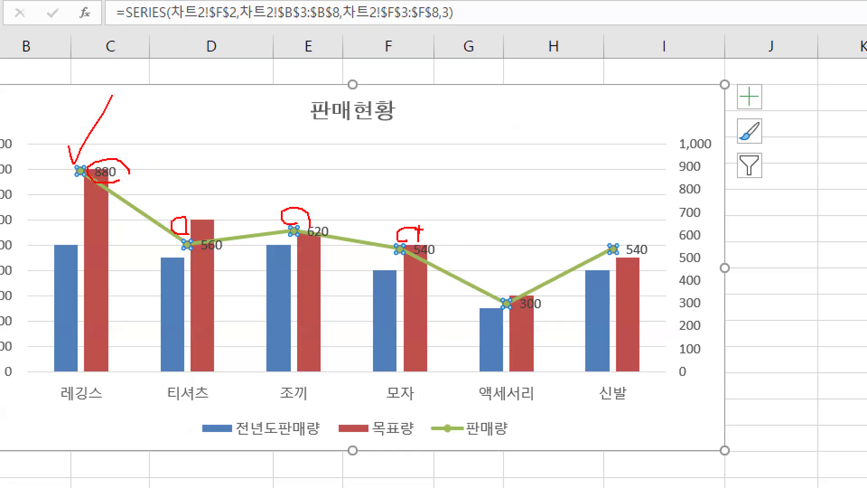
pyautogui.moveTo(129, 171)
pyautogui.mouseDown()
pyautogui.moveTo(128, 181)
pyautogui.moveTo(98, 169)
pyautogui.moveTo(113, 132)
pyautogui.mouseUp()
pyautogui.press('Escape')
pyautogui.hotkey('ctrl', '1')
pyautogui.click(129, 190)
pyautogui.press('Escape')
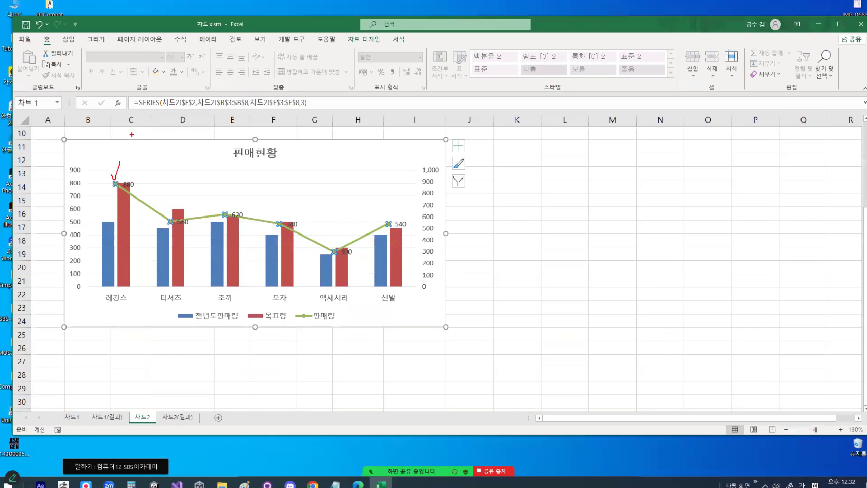
# - Select all the 판매량 data labels and open their formatting options
pyautogui.hotkey('ctrl', '1')
pyautogui.click(135, 188)
pyautogui.moveTo(137, 189)
pyautogui.mouseDown()
pyautogui.moveTo(120, 184)
pyautogui.moveTo(140, 186)
pyautogui.mouseUp()
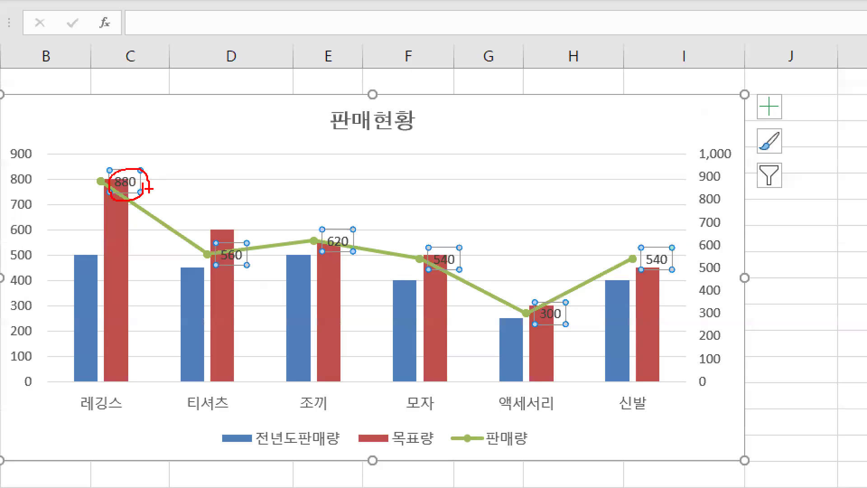
pyautogui.press('Escape')
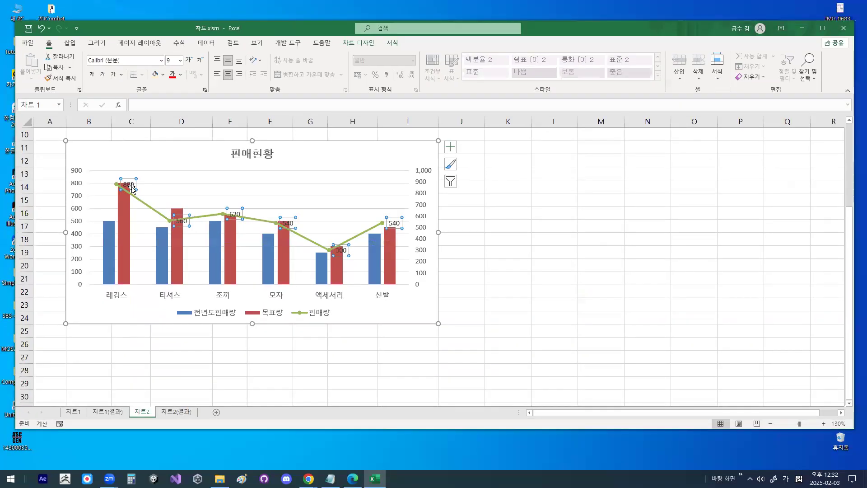
pyautogui.hotkey('ctrl', '1')
pyautogui.click(450, 175)
pyautogui.moveTo(440, 175); pyautogui.dragTo(554, 174)
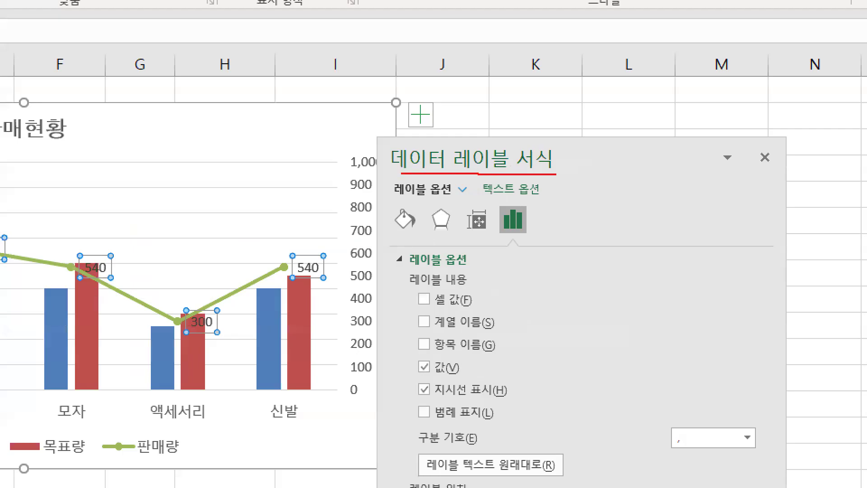
pyautogui.press('Escape')
pyautogui.hotkey('ctrl', '1')
pyautogui.click(137, 161)
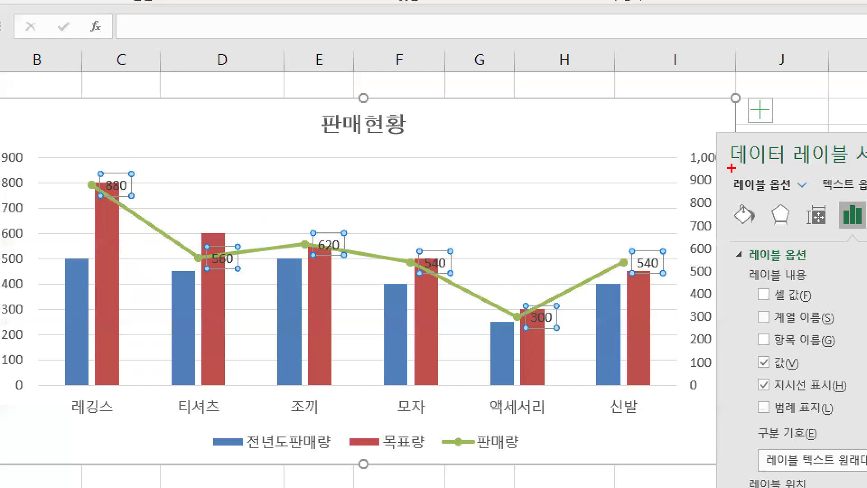
pyautogui.press('Escape')
# - Examine the label position choices in the data label formatting options, and close them
pyautogui.moveTo(540, 166); pyautogui.dragTo(540, 72)
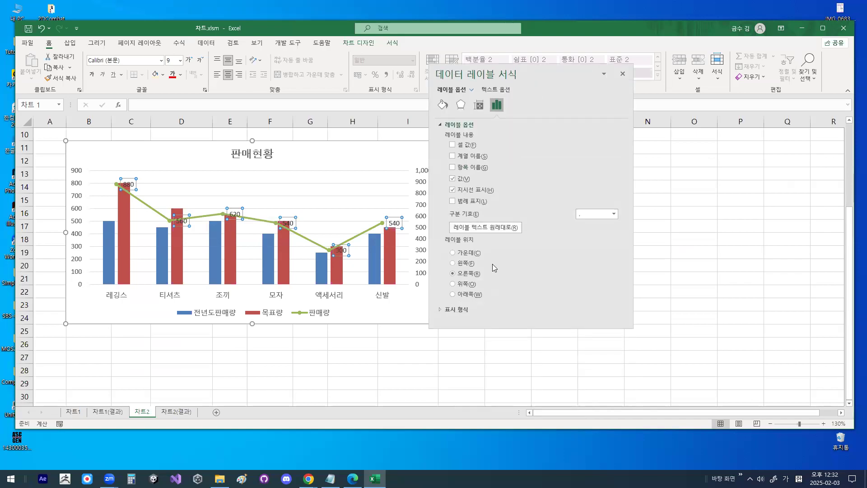
pyautogui.hotkey('ctrl', '1')
pyautogui.click(478, 247)
pyautogui.moveTo(479, 248)
pyautogui.mouseDown()
pyautogui.moveTo(481, 233)
pyautogui.moveTo(482, 248)
pyautogui.mouseUp()
pyautogui.moveTo(506, 312)
pyautogui.mouseDown()
pyautogui.moveTo(375, 337)
pyautogui.moveTo(470, 353)
pyautogui.mouseUp()
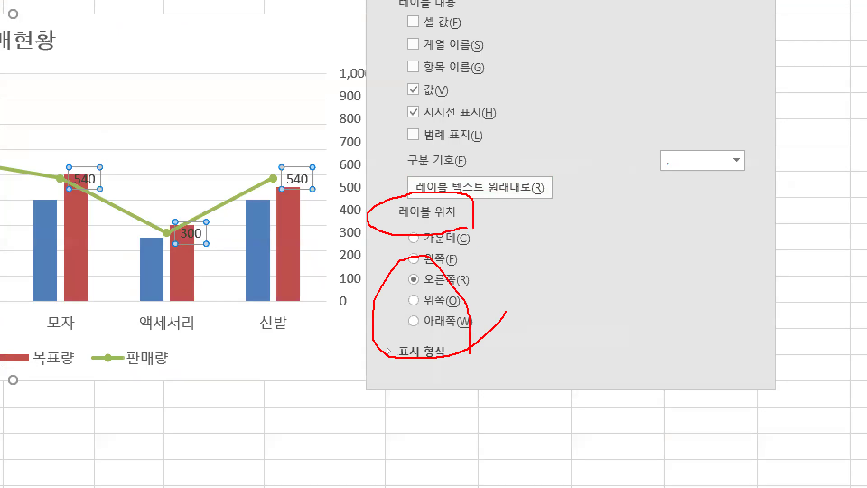
pyautogui.press('Escape')
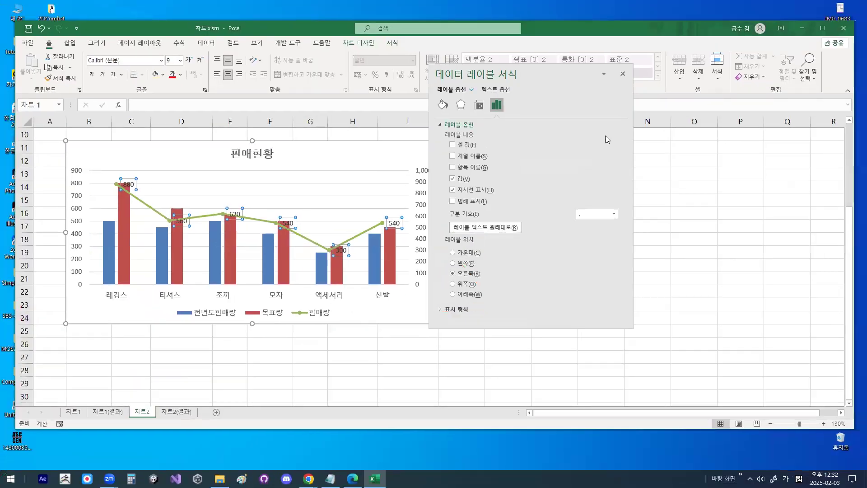
pyautogui.click(624, 87)
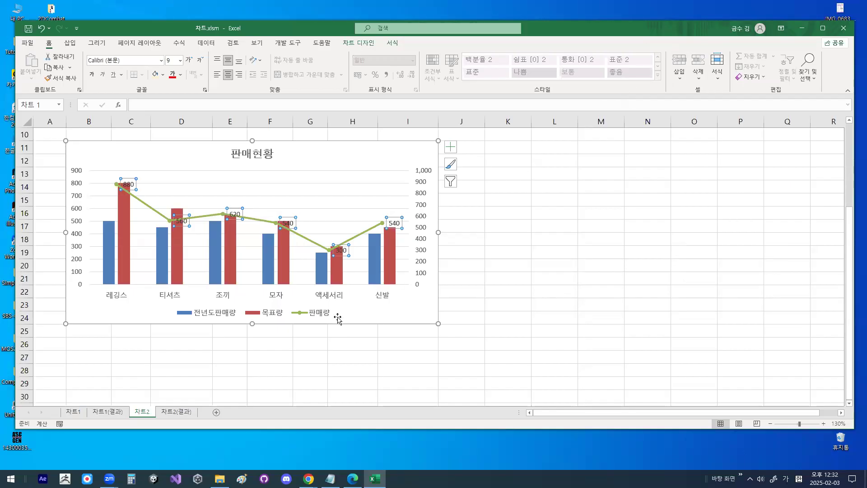
# - Examine the spacing between the 전년도판매량 and 목표량 columns and select the 목표량 series
pyautogui.click(362, 313)
pyautogui.hotkey('ctrl', '1')
pyautogui.moveTo(185, 258)
pyautogui.mouseDown()
pyautogui.moveTo(182, 265)
pyautogui.moveTo(188, 255)
pyautogui.mouseUp()
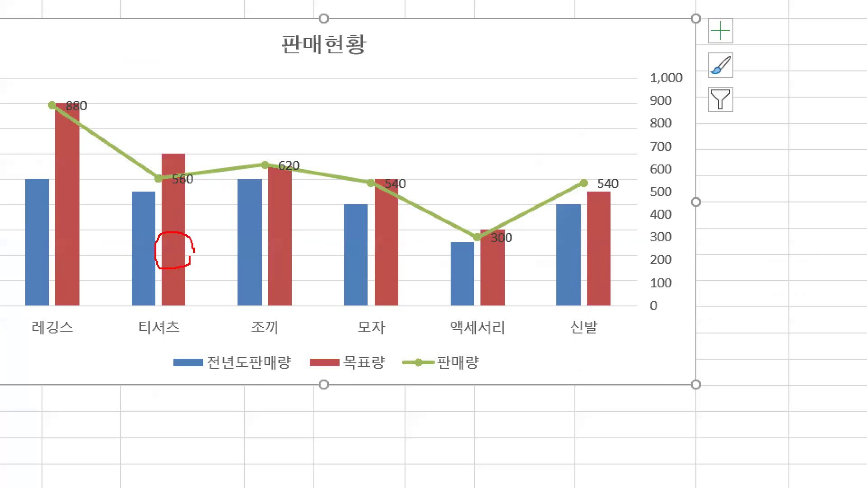
pyautogui.moveTo(217, 372)
pyautogui.mouseDown()
pyautogui.moveTo(300, 370)
pyautogui.moveTo(254, 362)
pyautogui.mouseUp()
pyautogui.moveTo(189, 291); pyautogui.dragTo(176, 303)
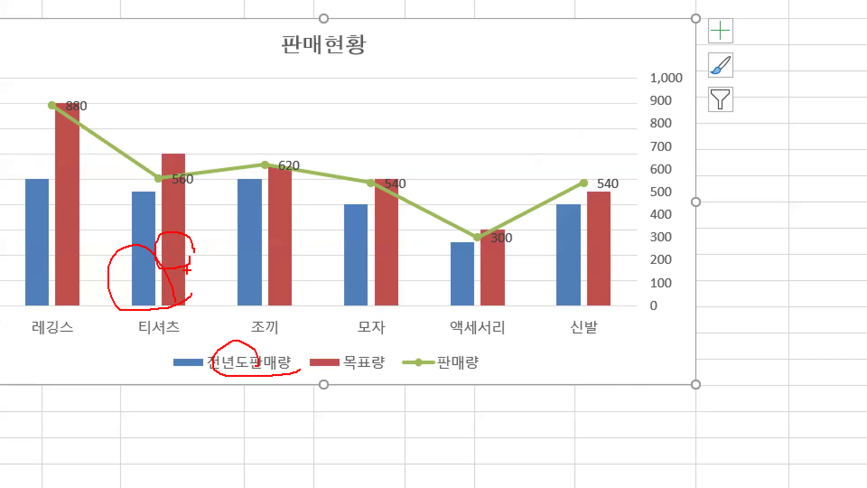
pyautogui.moveTo(135, 228); pyautogui.dragTo(195, 278)
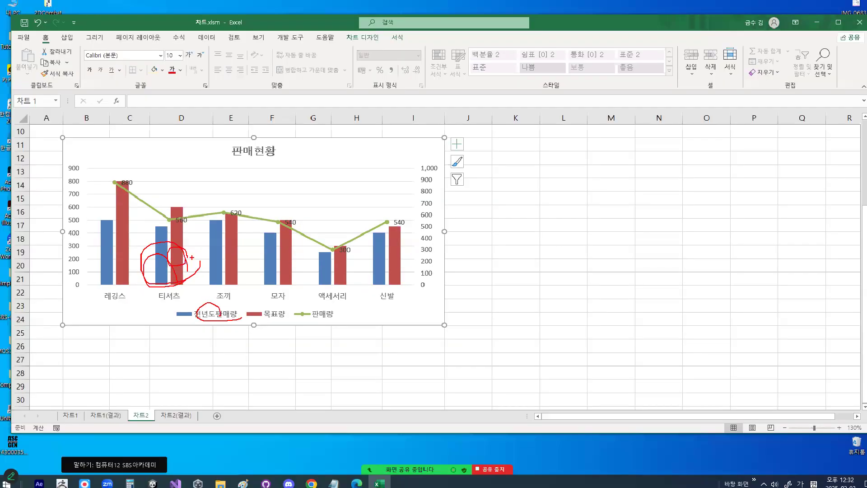
pyautogui.press('Escape')
pyautogui.click(178, 258)
pyautogui.hotkey('ctrl', '1')
pyautogui.moveTo(176, 246); pyautogui.dragTo(209, 201)
pyautogui.press('Escape')
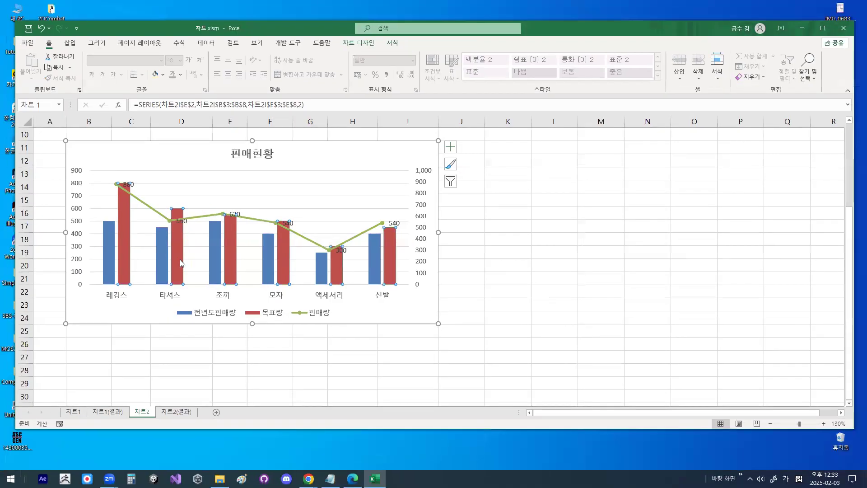
# - Set the series overlap of the 목표량 columns to 50% in the data series formatting, and check the overlapping columns
pyautogui.doubleClick(180, 260)
pyautogui.hotkey('ctrl', '1')
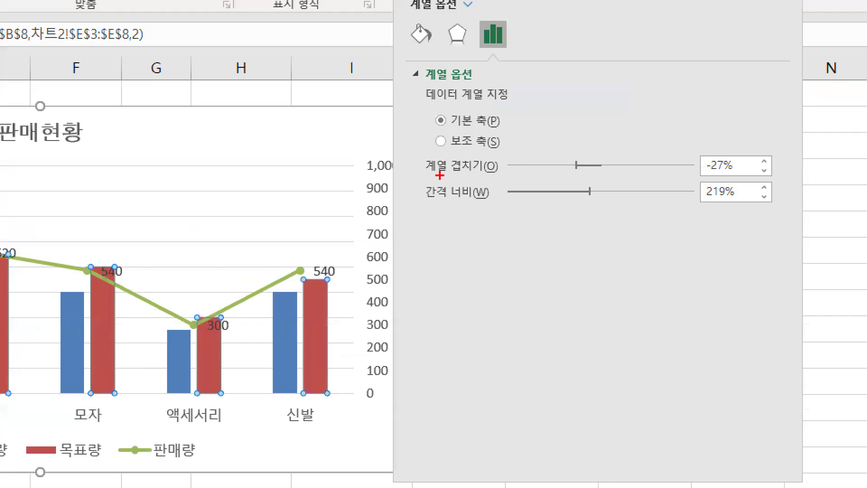
pyautogui.press('Escape')
pyautogui.hotkey('ctrl', '1')
pyautogui.moveTo(432, 73); pyautogui.dragTo(520, 72)
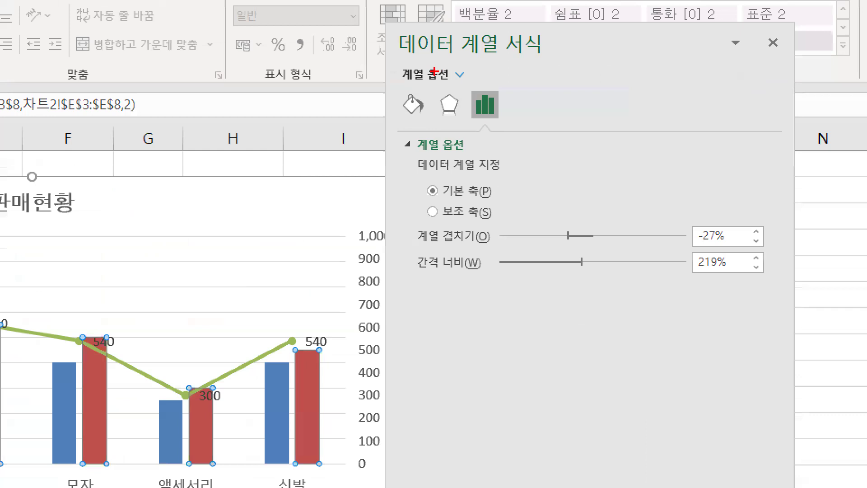
pyautogui.moveTo(415, 247); pyautogui.dragTo(480, 242)
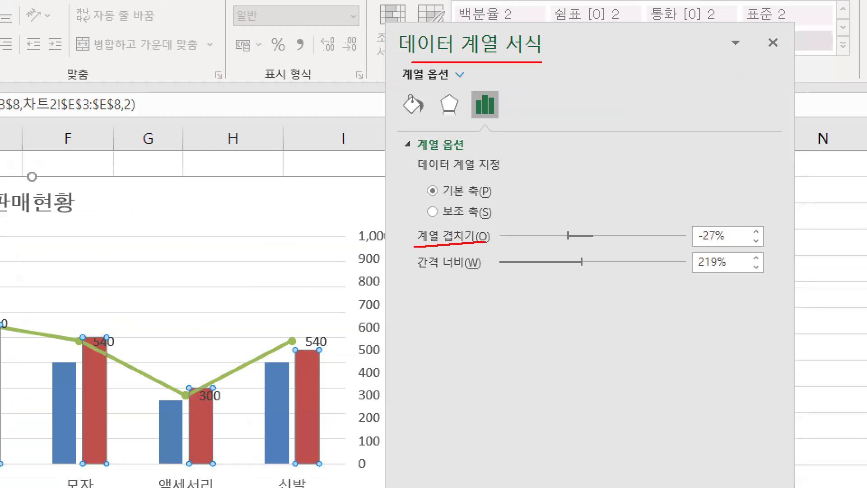
pyautogui.moveTo(743, 251)
pyautogui.mouseDown()
pyautogui.moveTo(720, 214)
pyautogui.moveTo(728, 255)
pyautogui.mouseUp()
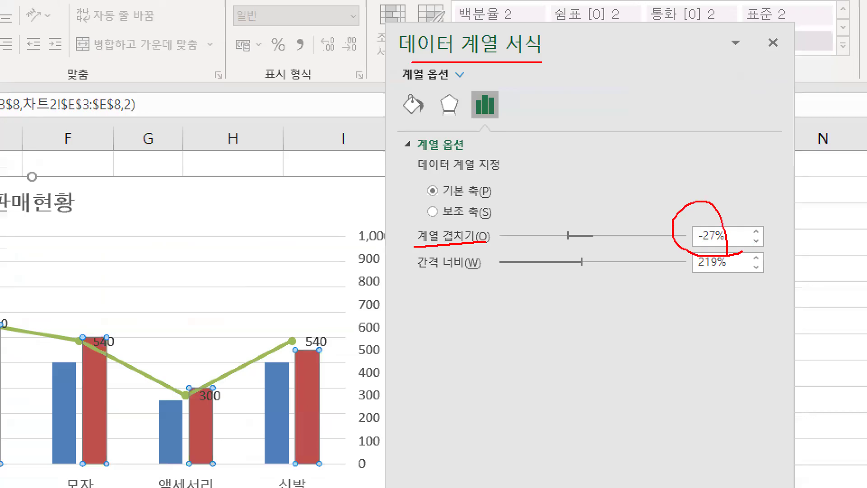
pyautogui.press('Escape')
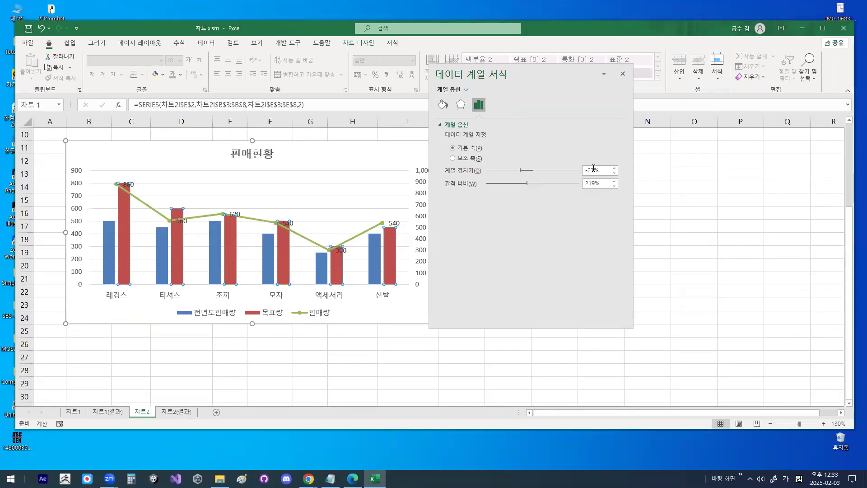
pyautogui.moveTo(595, 170); pyautogui.dragTo(578, 167)
pyautogui.write('50')
pyautogui.click(622, 74)
pyautogui.hotkey('ctrl', '1')
pyautogui.moveTo(187, 259); pyautogui.dragTo(178, 270)
pyautogui.moveTo(216, 291)
pyautogui.mouseDown()
pyautogui.moveTo(230, 255)
pyautogui.moveTo(232, 266)
pyautogui.mouseUp()
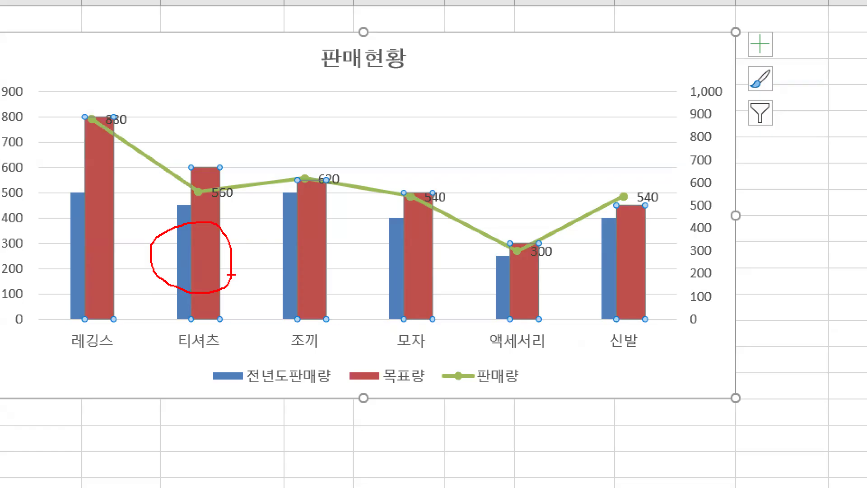
pyautogui.press('Escape')
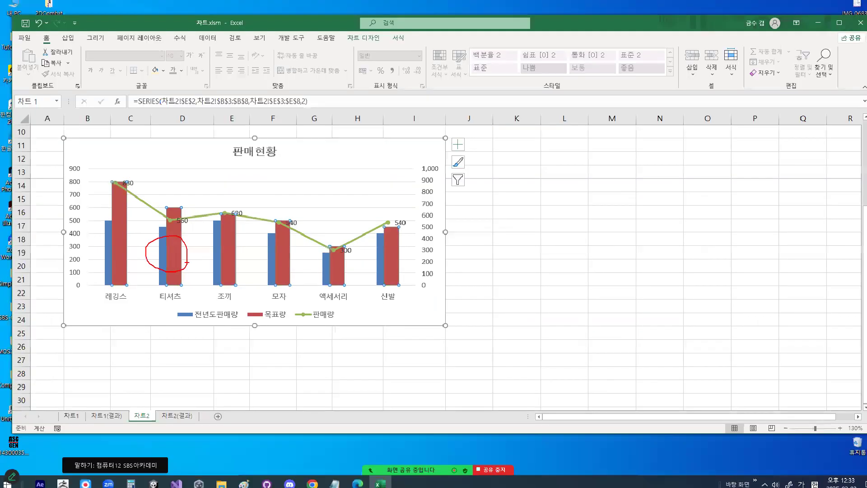
# - Select the chart's primary vertical axis and open its formatting options
pyautogui.hotkey('ctrl', '1')
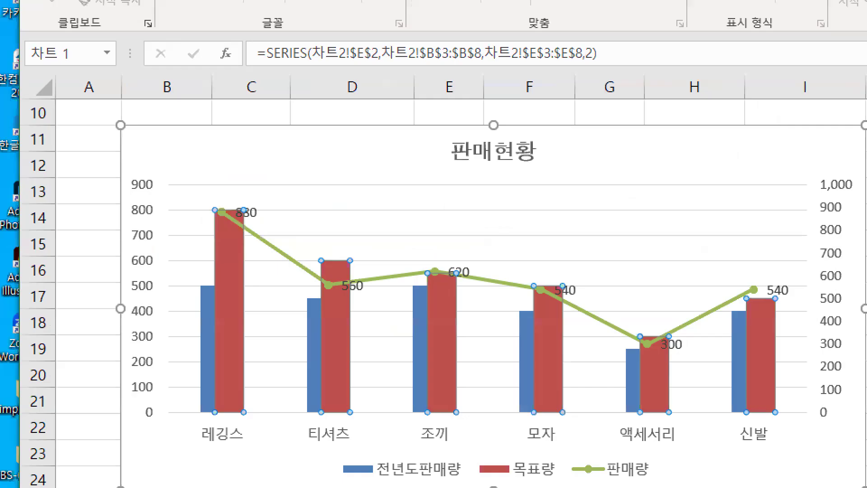
pyautogui.moveTo(96, 195)
pyautogui.mouseDown()
pyautogui.moveTo(55, 220)
pyautogui.moveTo(96, 188)
pyautogui.mouseUp()
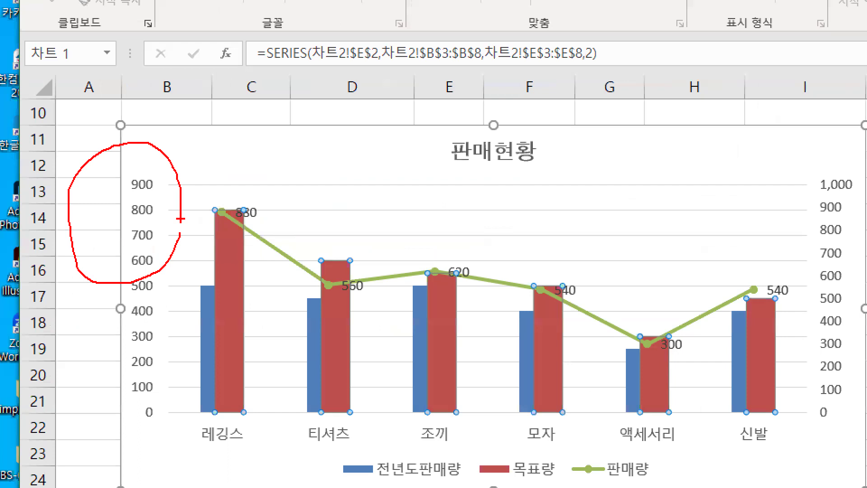
pyautogui.press('Escape')
pyautogui.click(79, 192)
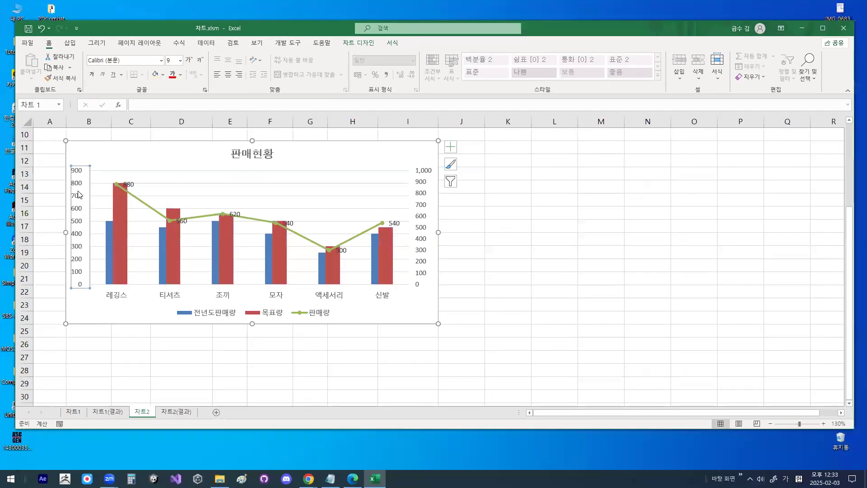
pyautogui.hotkey('ctrl', '1')
pyautogui.moveTo(98, 153); pyautogui.dragTo(136, 103)
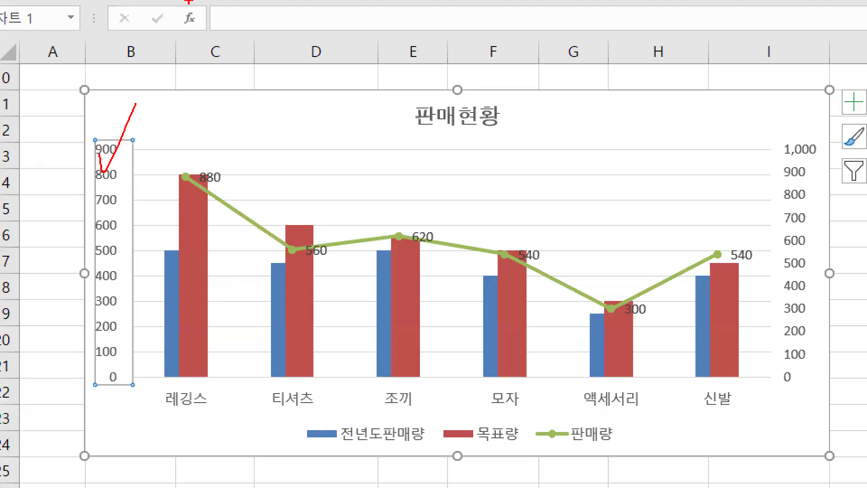
pyautogui.press('Escape')
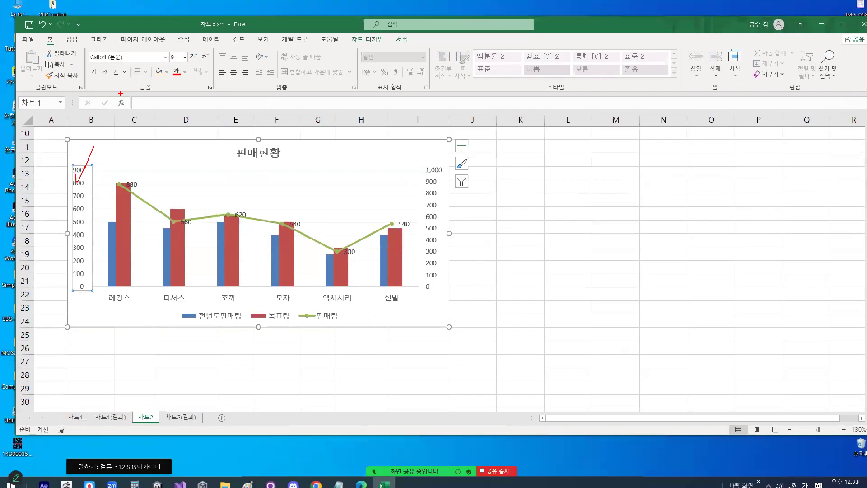
pyautogui.hotkey('ctrl', '1')
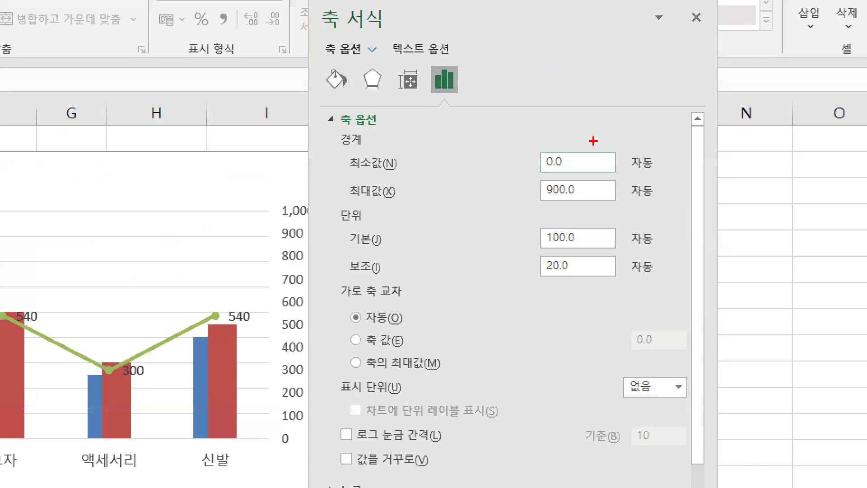
# - Set the primary vertical axis minimum to 100 and its major unit to 300, close the formatting options, and check the axis labels
pyautogui.moveTo(571, 141); pyautogui.dragTo(538, 141)
pyautogui.press('Escape')
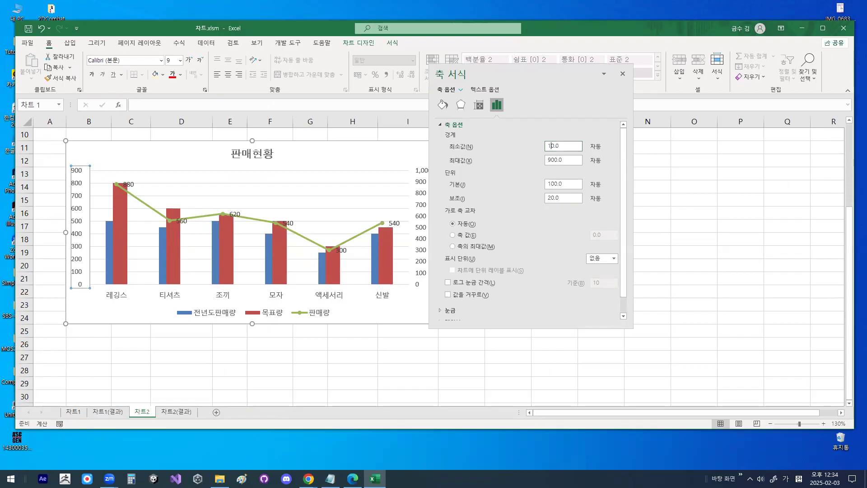
pyautogui.press('Delete')
pyautogui.press('Delete')
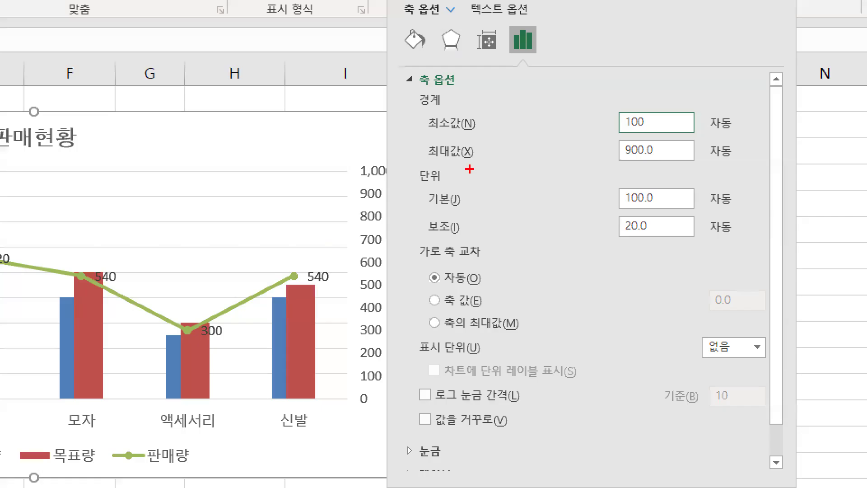
pyautogui.moveTo(468, 185)
pyautogui.mouseDown()
pyautogui.moveTo(460, 192)
pyautogui.moveTo(450, 165)
pyautogui.moveTo(454, 211)
pyautogui.mouseUp()
pyautogui.moveTo(672, 202)
pyautogui.mouseDown()
pyautogui.moveTo(626, 209)
pyautogui.moveTo(673, 211)
pyautogui.moveTo(677, 198)
pyautogui.moveTo(578, 201)
pyautogui.mouseUp()
pyautogui.press('Escape')
pyautogui.write('3')
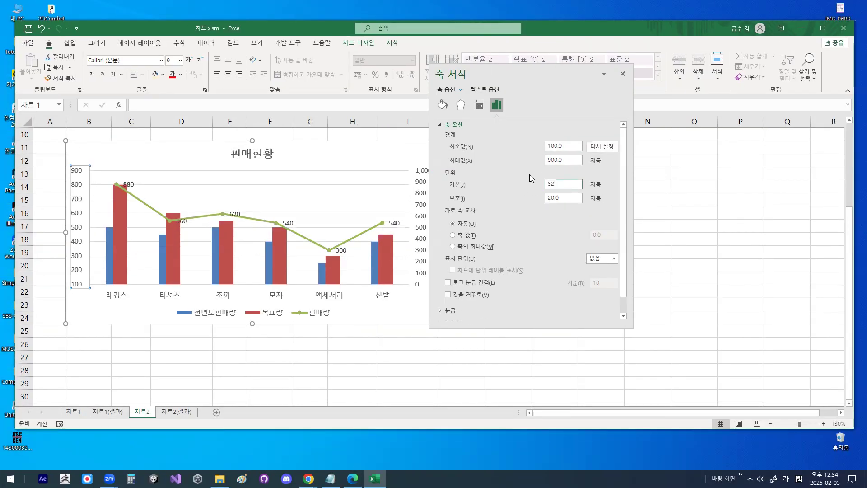
pyautogui.write('00.0')
pyautogui.click(623, 74)
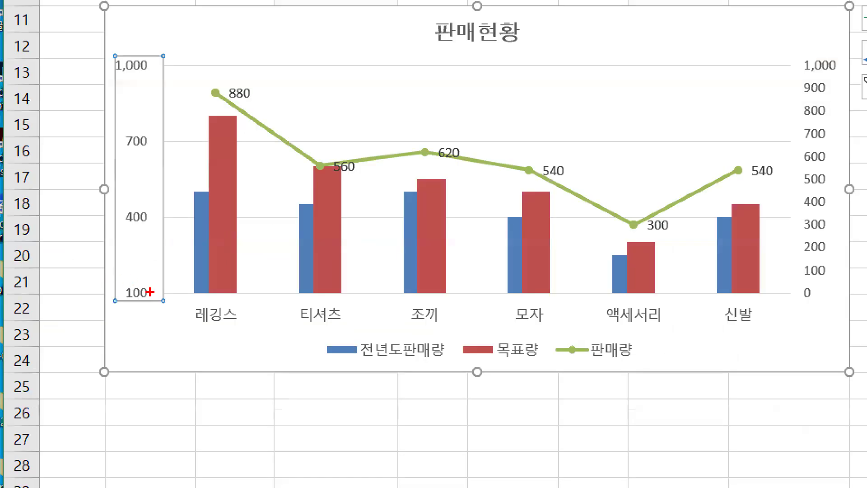
pyautogui.moveTo(150, 293)
pyautogui.mouseDown()
pyautogui.moveTo(112, 280)
pyautogui.moveTo(163, 295)
pyautogui.mouseUp()
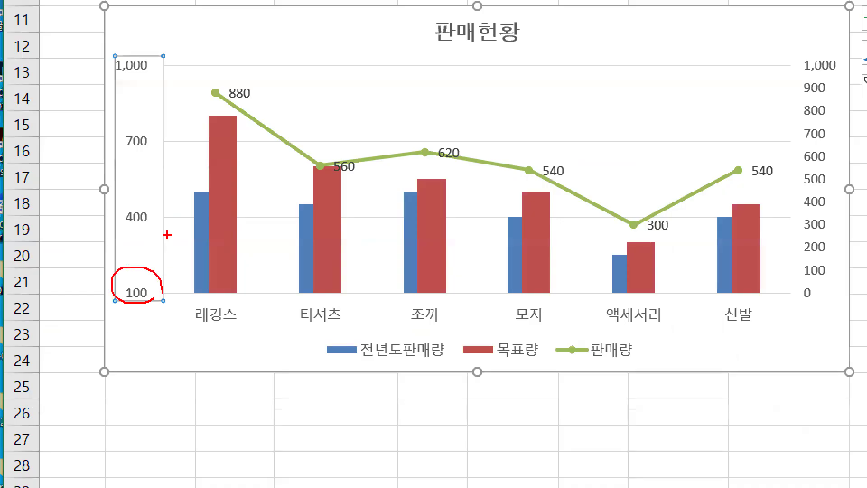
pyautogui.moveTo(156, 221)
pyautogui.mouseDown()
pyautogui.moveTo(117, 229)
pyautogui.moveTo(156, 219)
pyautogui.mouseUp()
pyautogui.moveTo(153, 145)
pyautogui.mouseDown()
pyautogui.moveTo(119, 151)
pyautogui.moveTo(153, 147)
pyautogui.mouseUp()
pyautogui.moveTo(112, 84)
pyautogui.mouseDown()
pyautogui.moveTo(168, 84)
pyautogui.moveTo(152, 102)
pyautogui.moveTo(177, 99)
pyautogui.moveTo(167, 154)
pyautogui.mouseUp()
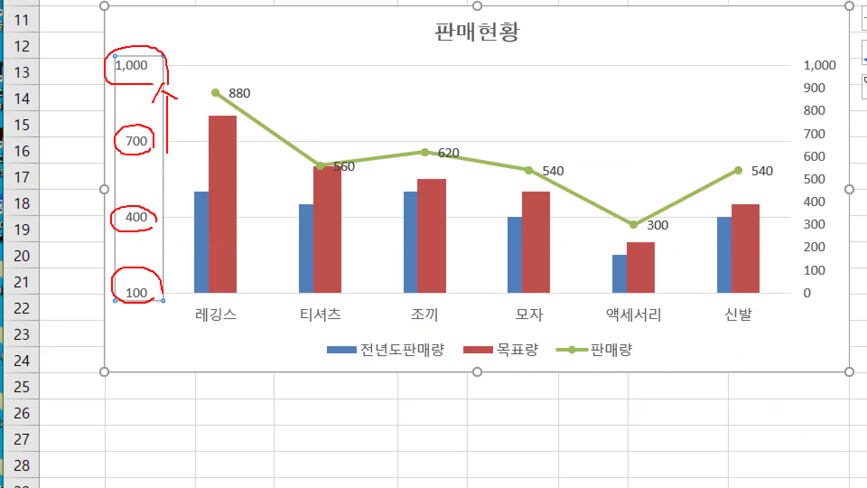
pyautogui.press('Escape')
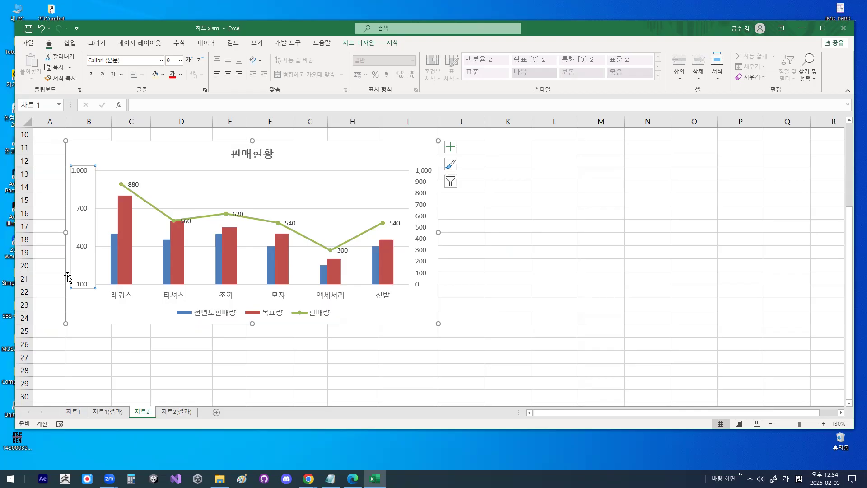
# - Select the chart area of the 판매현황 chart and open its formatting options
pyautogui.click(422, 317)
pyautogui.moveTo(419, 302); pyautogui.dragTo(450, 267)
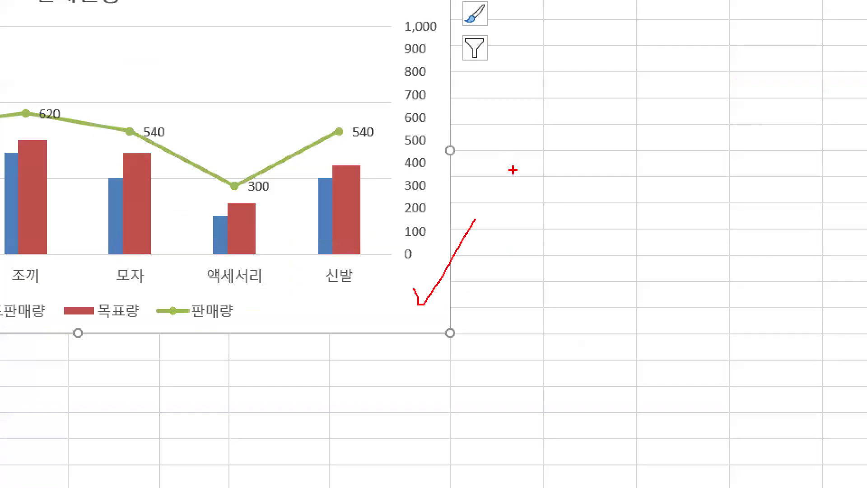
pyautogui.press('Escape')
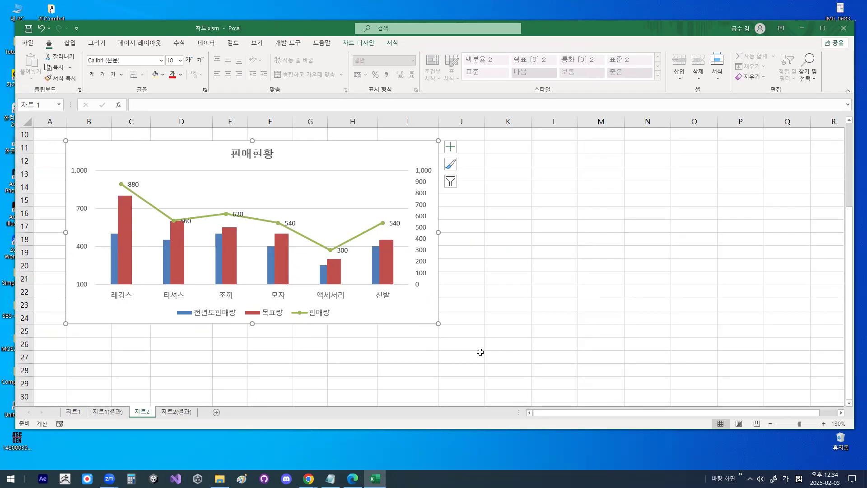
pyautogui.hotkey('ctrl', '1')
pyautogui.click(452, 346)
pyautogui.moveTo(443, 264); pyautogui.dragTo(398, 337)
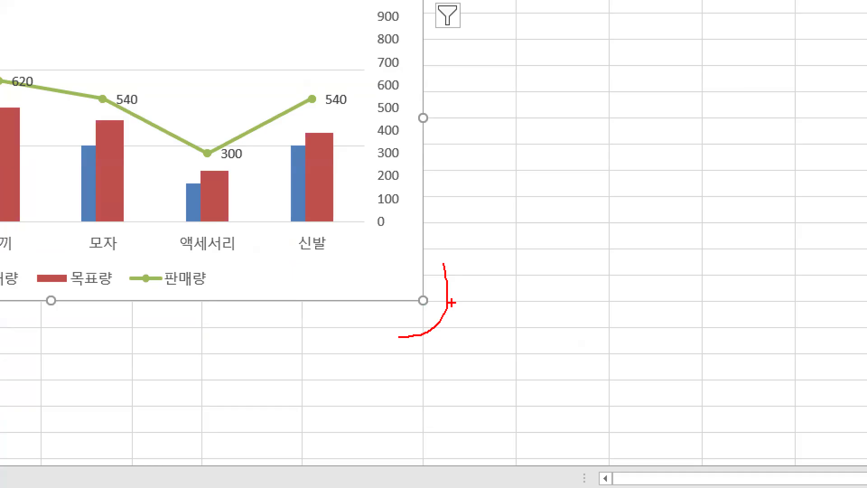
pyautogui.press('Escape')
pyautogui.hotkey('ctrl', '1')
pyautogui.moveTo(419, 301); pyautogui.dragTo(449, 268)
pyautogui.press('Escape')
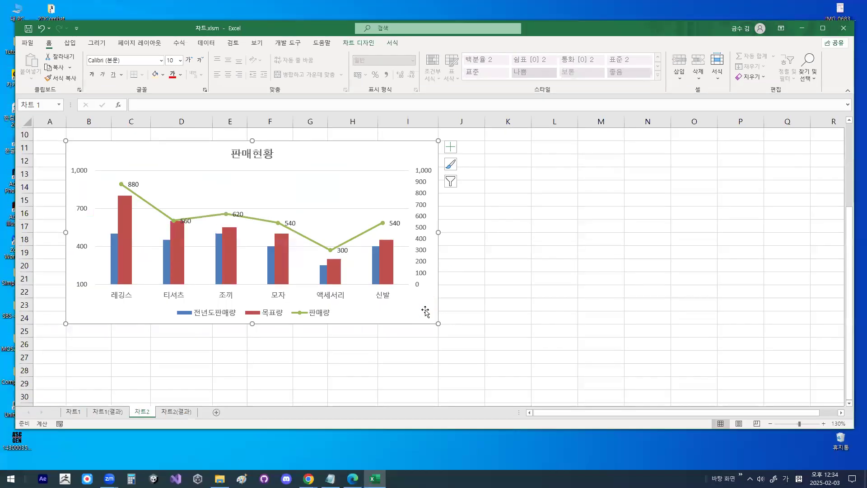
pyautogui.doubleClick(424, 310)
pyautogui.moveTo(530, 75); pyautogui.dragTo(561, 120)
pyautogui.hotkey('ctrl', '1')
pyautogui.moveTo(468, 126); pyautogui.dragTo(531, 126)
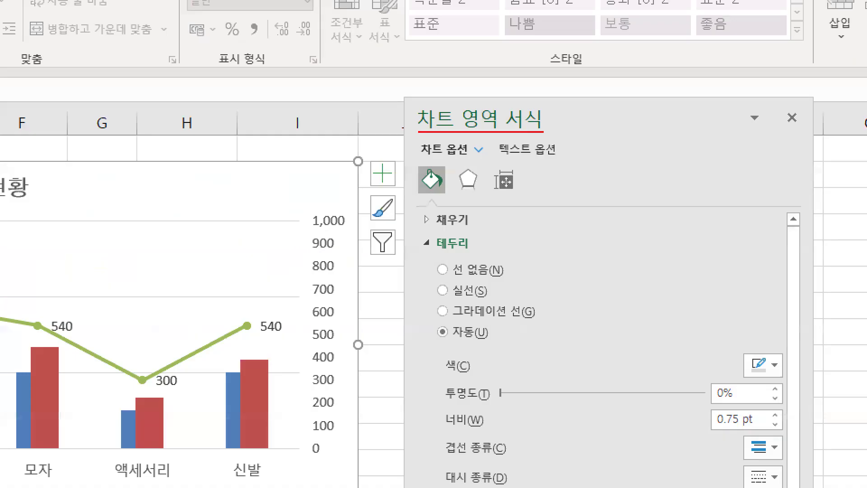
pyautogui.press('Escape')
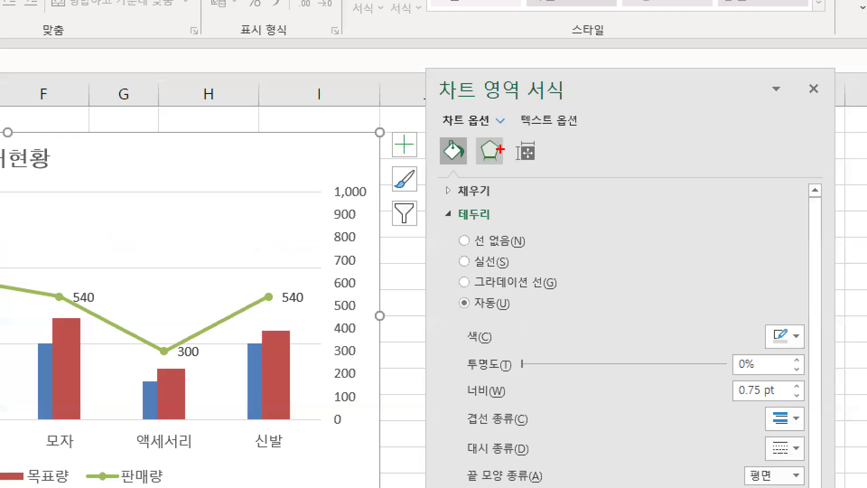
# - Examine the fill and line category and the effects category in the chart area formatting
pyautogui.hotkey('ctrl', '1')
pyautogui.moveTo(509, 154)
pyautogui.mouseDown()
pyautogui.moveTo(467, 154)
pyautogui.moveTo(490, 129)
pyautogui.moveTo(509, 151)
pyautogui.mouseUp()
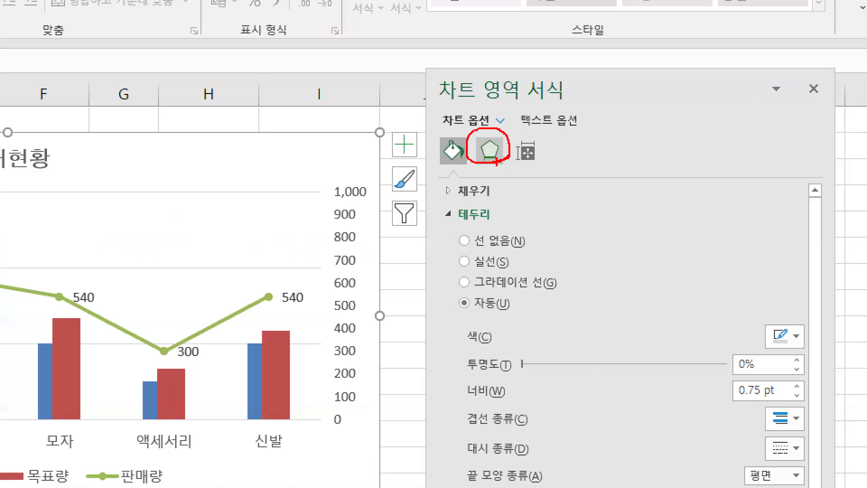
pyautogui.press('Escape')
pyautogui.hotkey('ctrl', '1')
pyautogui.click(481, 143)
pyautogui.moveTo(482, 144)
pyautogui.mouseDown()
pyautogui.moveTo(464, 111)
pyautogui.moveTo(467, 150)
pyautogui.moveTo(471, 118)
pyautogui.moveTo(476, 136)
pyautogui.mouseUp()
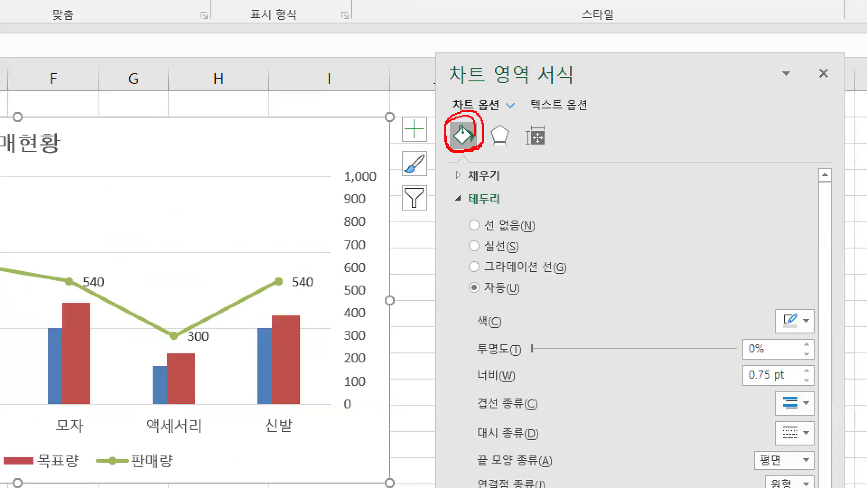
pyautogui.moveTo(504, 106); pyautogui.dragTo(524, 104)
pyautogui.moveTo(465, 107); pyautogui.dragTo(514, 59)
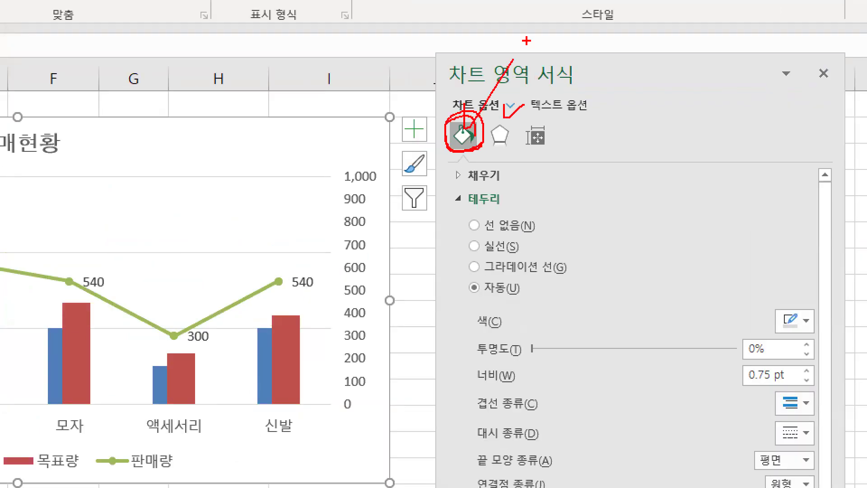
pyautogui.press('Escape')
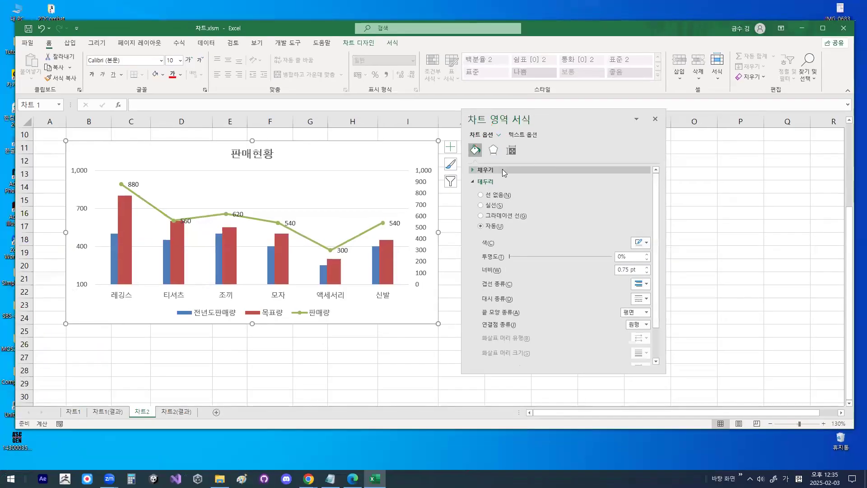
# - Turn on rounded corners (둥근 모서리) for the chart area border and check the chart's lower corner
pyautogui.hotkey('ctrl', '1')
pyautogui.click(499, 167)
pyautogui.moveTo(544, 163)
pyautogui.mouseDown()
pyautogui.moveTo(449, 113)
pyautogui.moveTo(474, 187)
pyautogui.mouseUp()
pyautogui.press('Escape')
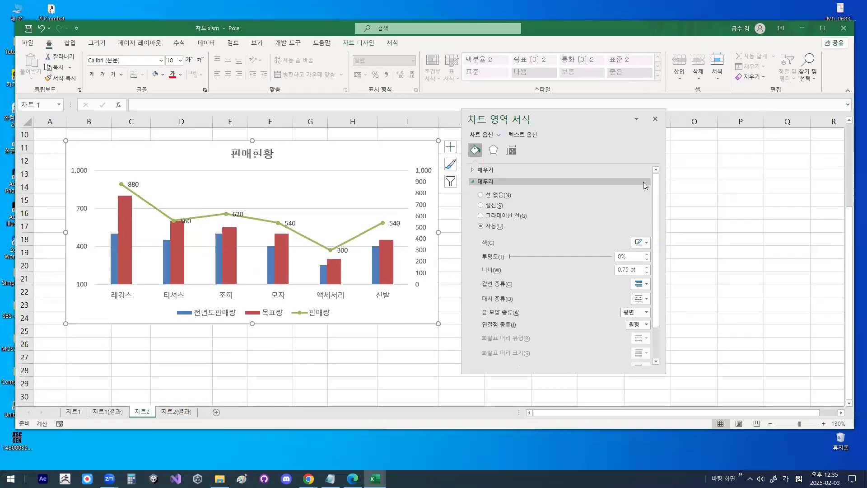
pyautogui.moveTo(656, 202); pyautogui.dragTo(655, 234)
pyautogui.hotkey('ctrl', '1')
pyautogui.click(510, 368)
pyautogui.moveTo(457, 357); pyautogui.dragTo(556, 356)
pyautogui.moveTo(455, 339); pyautogui.dragTo(499, 274)
pyautogui.press('Escape')
pyautogui.press('Escape')
pyautogui.click(484, 356)
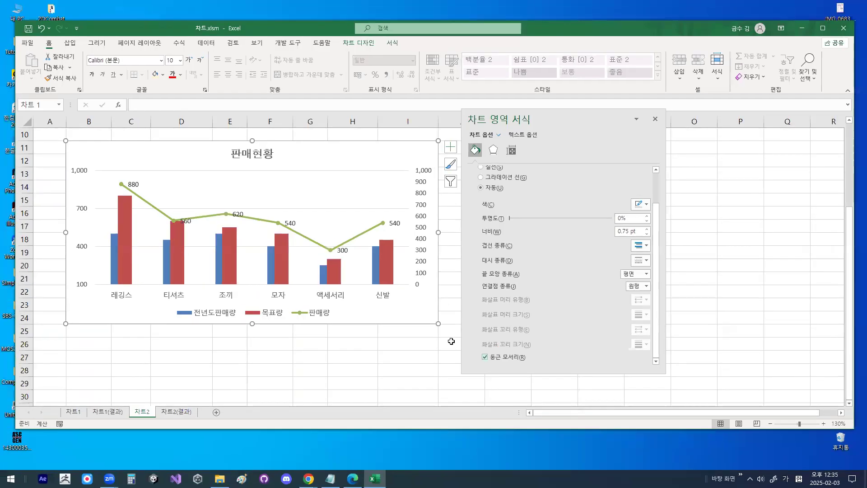
pyautogui.hotkey('ctrl', '1')
pyautogui.click(442, 294)
pyautogui.moveTo(442, 295)
pyautogui.mouseDown()
pyautogui.moveTo(442, 331)
pyautogui.moveTo(406, 348)
pyautogui.mouseUp()
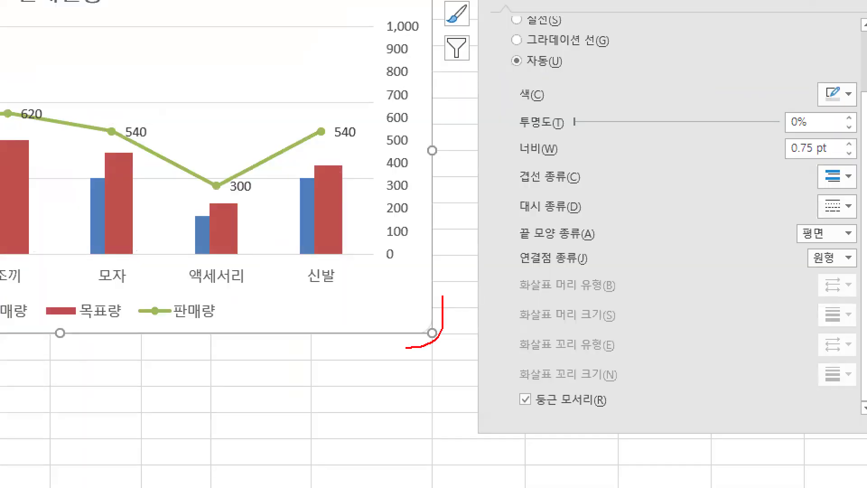
pyautogui.press('Escape')
# - Open the chart area's effects options and locate the shadow (그림자) preset setting
pyautogui.hotkey('ctrl', '1')
pyautogui.click(494, 148)
pyautogui.moveTo(504, 152)
pyautogui.mouseDown()
pyautogui.moveTo(496, 158)
pyautogui.moveTo(474, 134)
pyautogui.moveTo(514, 146)
pyautogui.moveTo(474, 144)
pyautogui.moveTo(514, 135)
pyautogui.moveTo(514, 149)
pyautogui.mouseUp()
pyautogui.press('Escape')
pyautogui.click(493, 148)
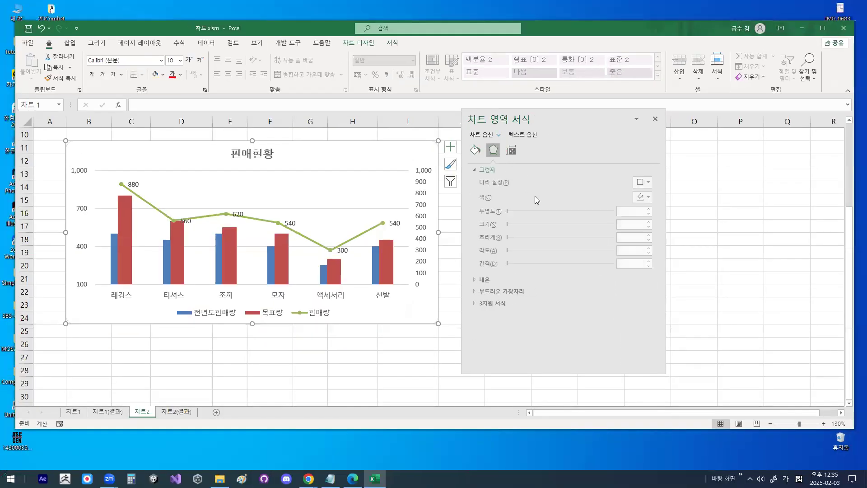
pyautogui.hotkey('ctrl', '1')
pyautogui.moveTo(506, 184)
pyautogui.mouseDown()
pyautogui.moveTo(485, 187)
pyautogui.moveTo(496, 176)
pyautogui.moveTo(474, 174)
pyautogui.mouseUp()
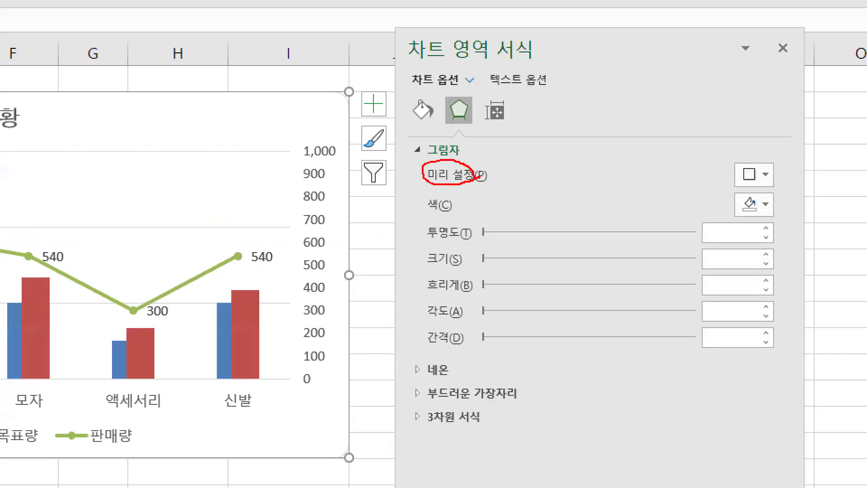
pyautogui.press('Escape')
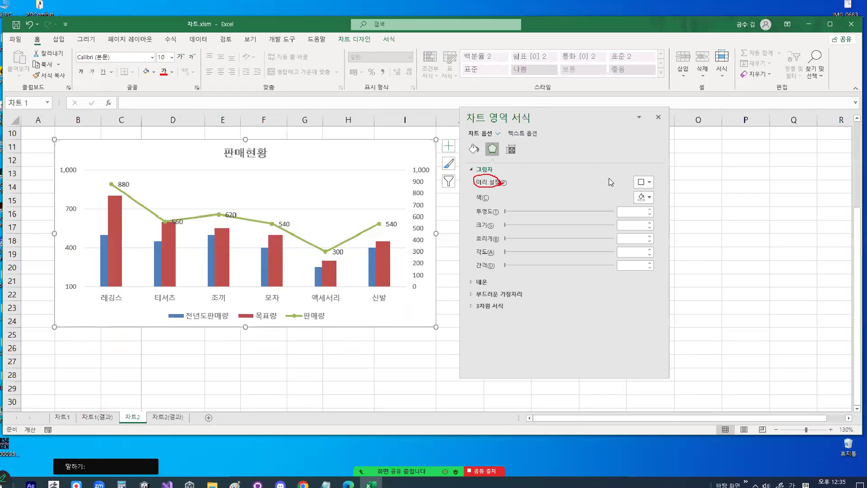
# - Apply the outer shadow preset 오프셋: 오른쪽 아래 to the chart area and close the formatting options
pyautogui.click(646, 182)
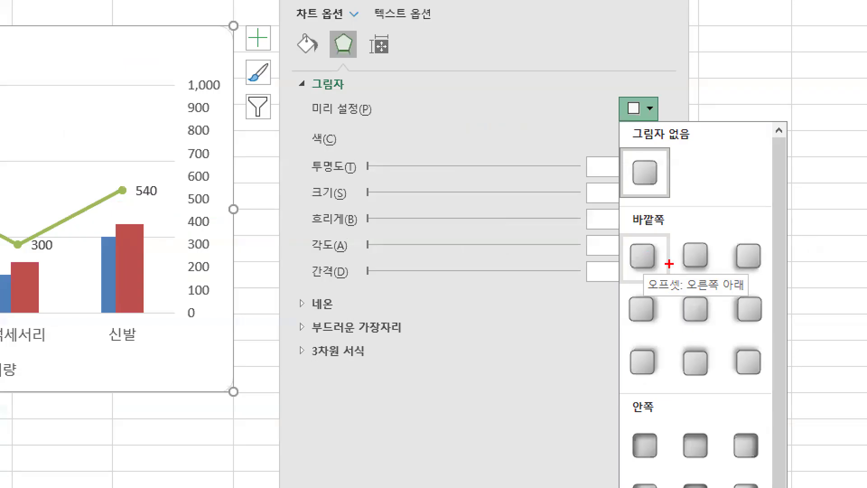
pyautogui.moveTo(659, 261)
pyautogui.mouseDown()
pyautogui.moveTo(639, 269)
pyautogui.moveTo(652, 242)
pyautogui.moveTo(660, 262)
pyautogui.mouseUp()
pyautogui.moveTo(638, 228)
pyautogui.mouseDown()
pyautogui.moveTo(644, 246)
pyautogui.moveTo(694, 161)
pyautogui.mouseUp()
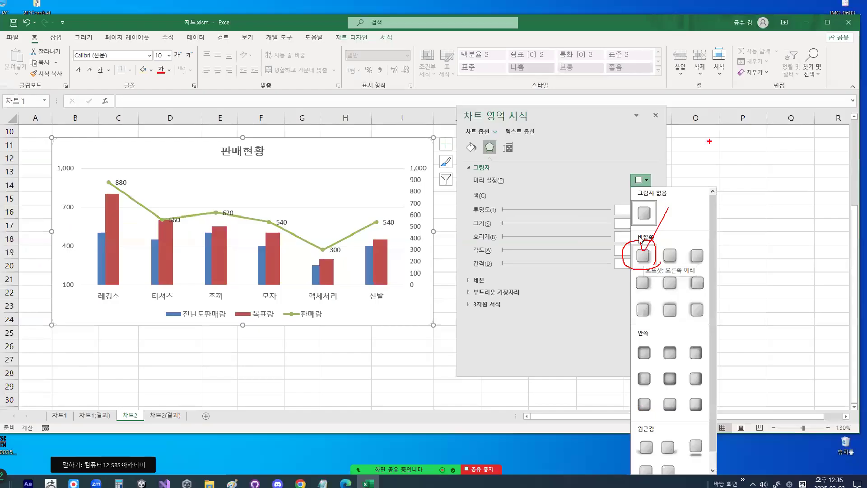
pyautogui.press('Escape')
pyautogui.click(199, 43)
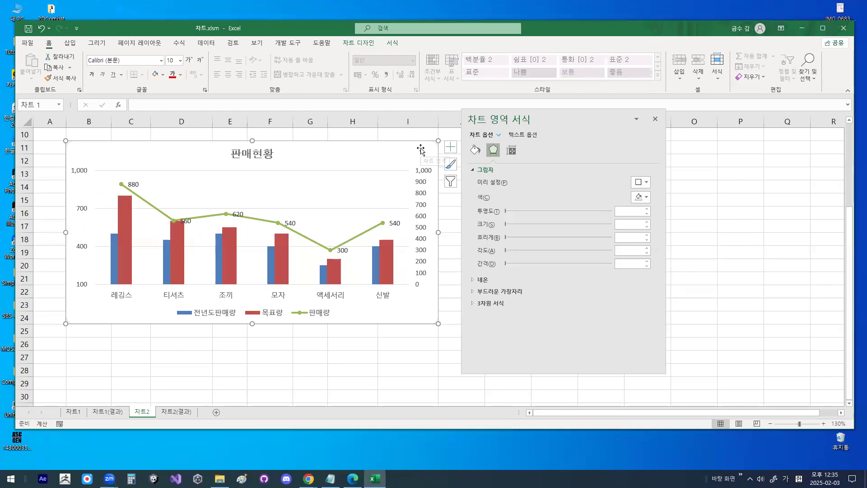
pyautogui.click(646, 183)
pyautogui.click(644, 258)
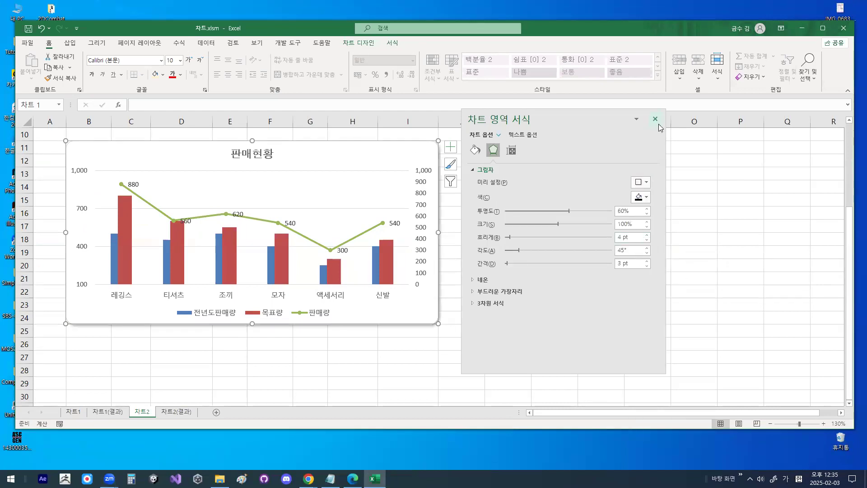
pyautogui.click(656, 119)
# - Deselect the chart and examine the rounded corner and shadow along its lower edge
pyautogui.click(627, 242)
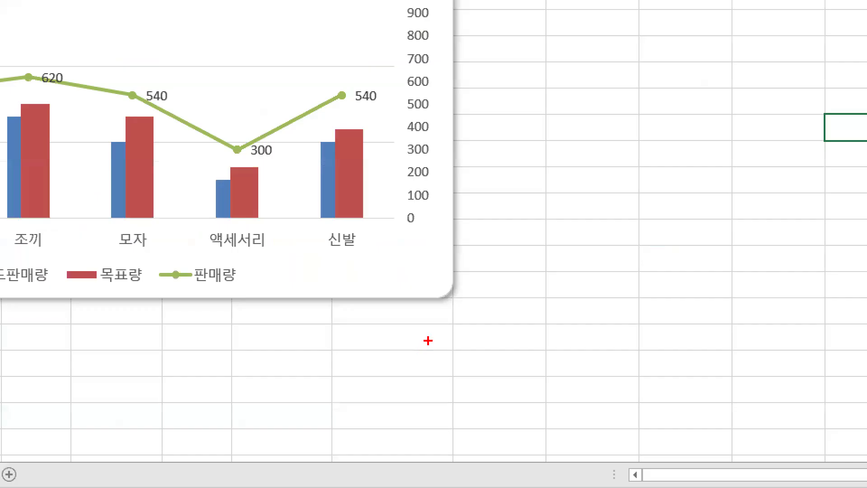
pyautogui.moveTo(465, 258); pyautogui.dragTo(428, 313)
pyautogui.moveTo(467, 290)
pyautogui.mouseDown()
pyautogui.moveTo(446, 299)
pyautogui.moveTo(449, 282)
pyautogui.moveTo(450, 299)
pyautogui.mouseUp()
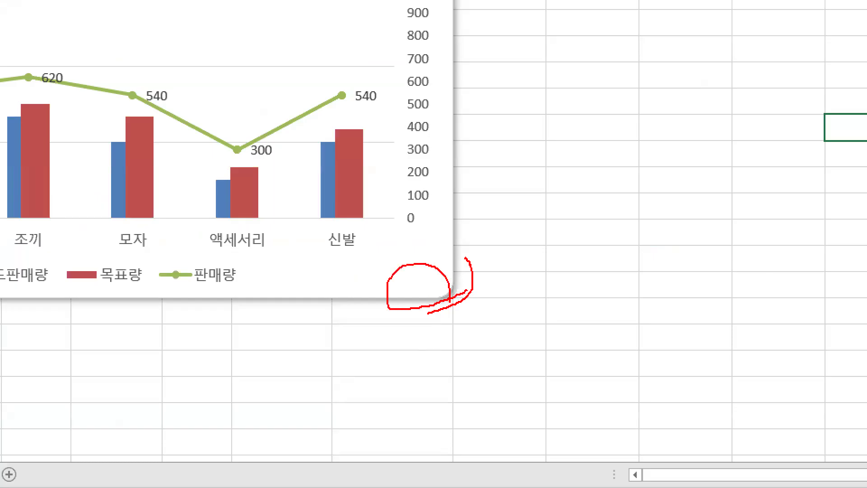
pyautogui.press('Escape')
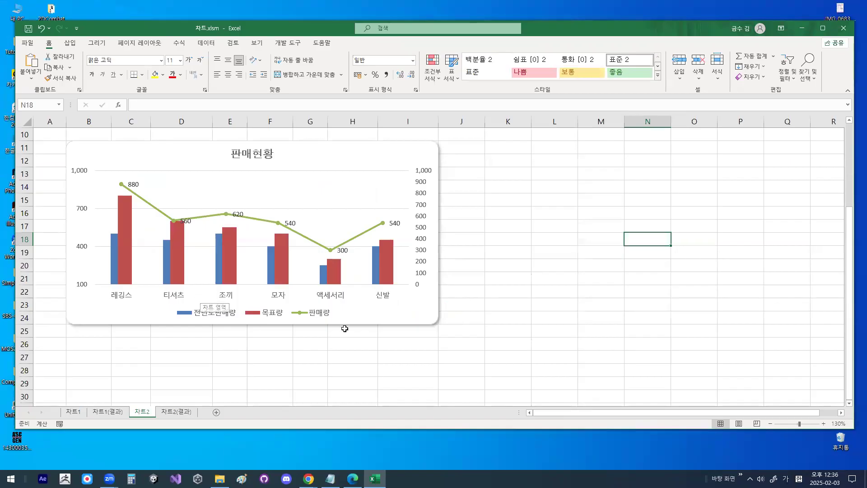
pyautogui.click(397, 317)
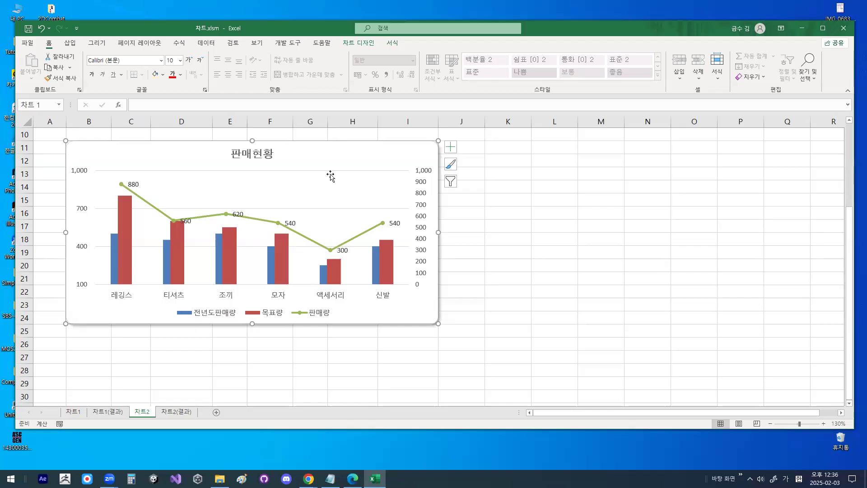
pyautogui.click(601, 226)
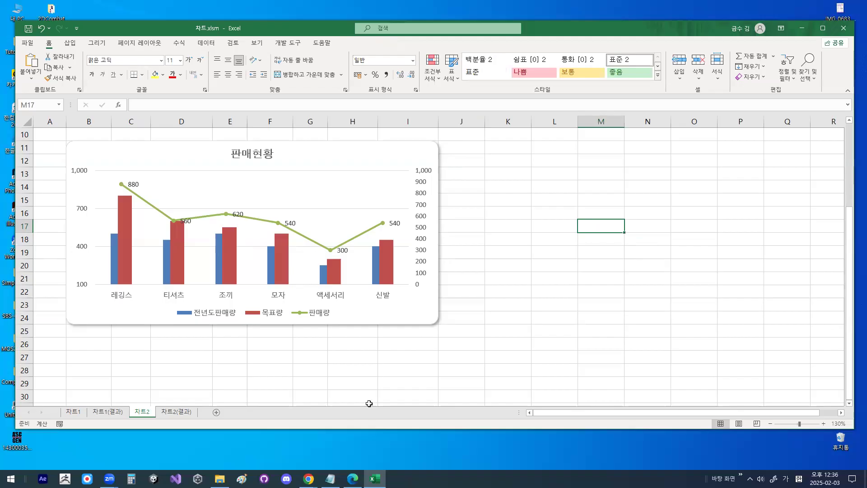
# - Switch to the Notepad class notes and go to the section <02. 매크로 - 128 페이지>
pyautogui.click(330, 478)
pyautogui.scroll(-4, 310, 249)
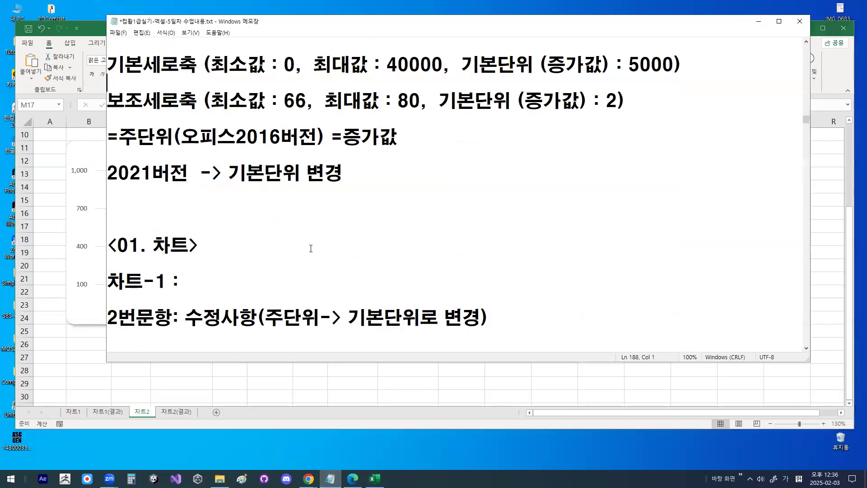
pyautogui.click(191, 158)
pyautogui.scroll(-8, 199, 186)
pyautogui.scroll(-5, 201, 189)
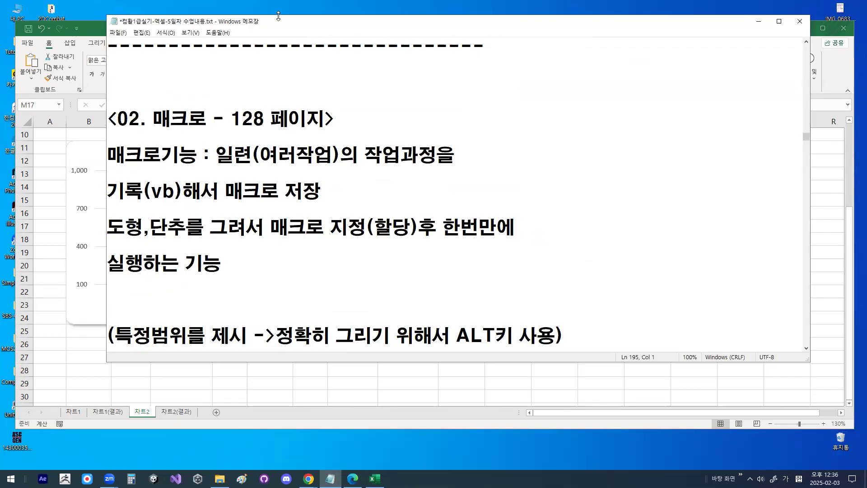
pyautogui.click(156, 75)
# - Read the 매크로기능 definition in the notes, covering recording and saving a macro and assigning it to a shape or button
pyautogui.moveTo(217, 155); pyautogui.dragTo(456, 157)
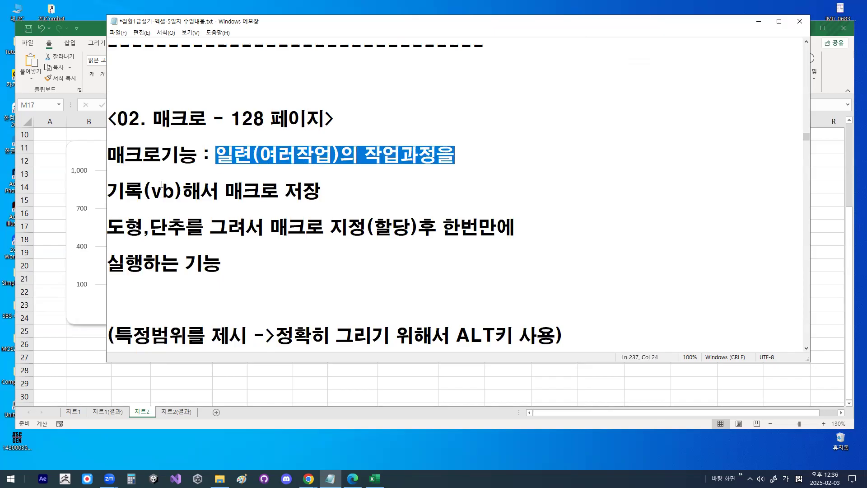
pyautogui.moveTo(107, 191); pyautogui.dragTo(319, 189)
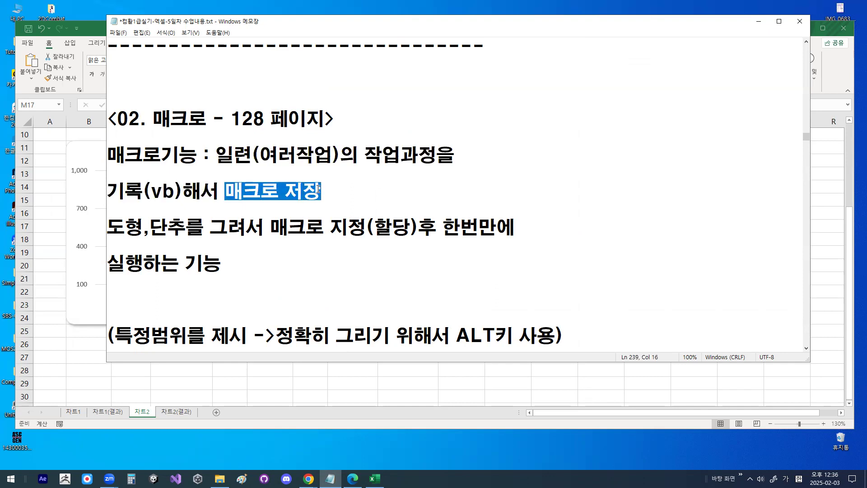
pyautogui.moveTo(116, 229); pyautogui.dragTo(266, 230)
pyautogui.click(229, 192)
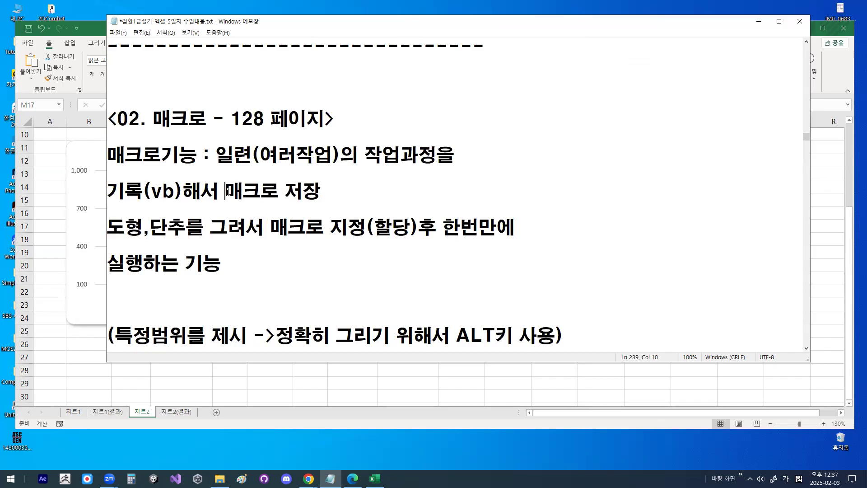
pyautogui.moveTo(229, 191); pyautogui.dragTo(327, 192)
pyautogui.click(336, 230)
pyautogui.moveTo(345, 231); pyautogui.dragTo(419, 229)
pyautogui.moveTo(150, 228); pyautogui.dragTo(188, 228)
pyautogui.click(116, 261)
pyautogui.moveTo(121, 260); pyautogui.dragTo(221, 262)
pyautogui.moveTo(155, 117); pyautogui.dragTo(207, 116)
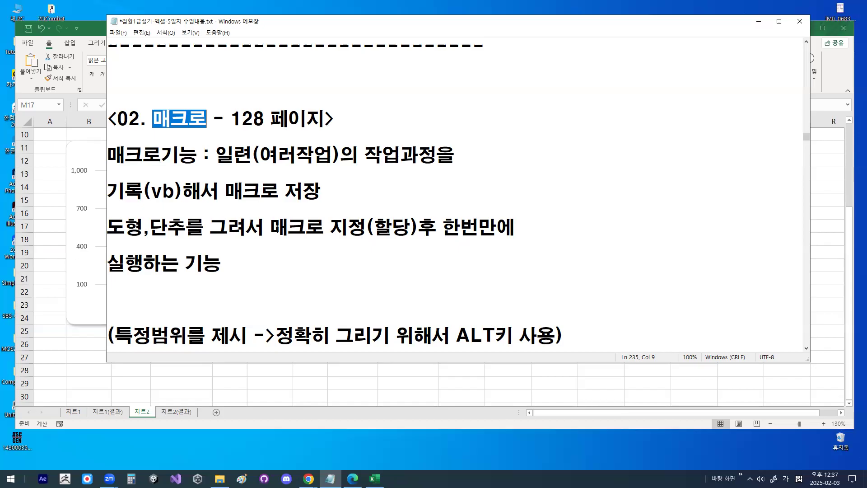
# - Read the notes on macro recording exam tasks: custom format codes, conditional formatting and the analysis features
pyautogui.scroll(-1, 298, 174)
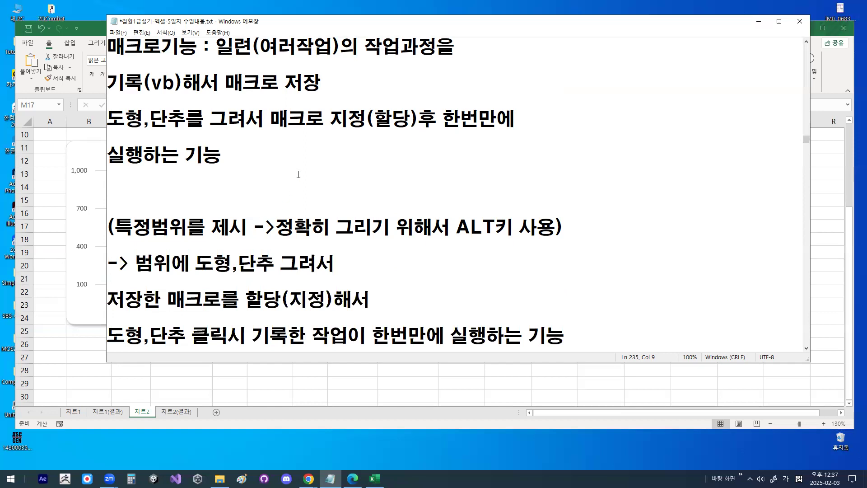
pyautogui.scroll(1, 234, 156)
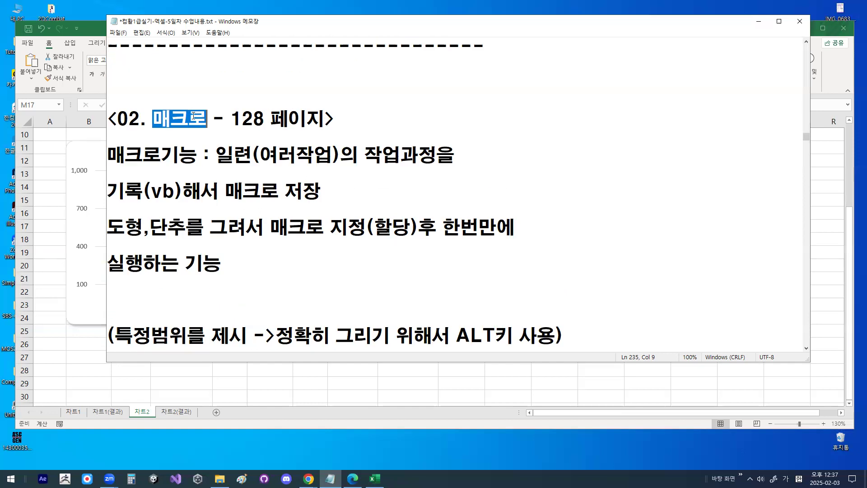
pyautogui.hotkey('shift', 'Right')
pyautogui.scroll(-3, 275, 190)
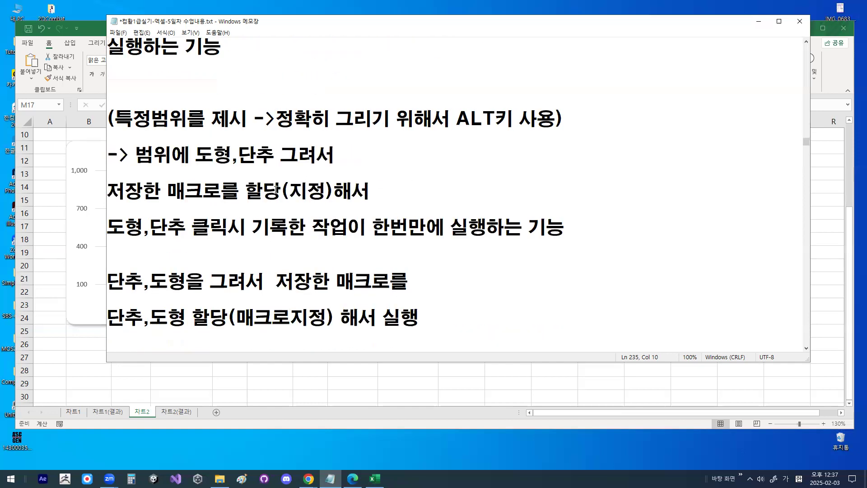
pyautogui.scroll(-1, 276, 190)
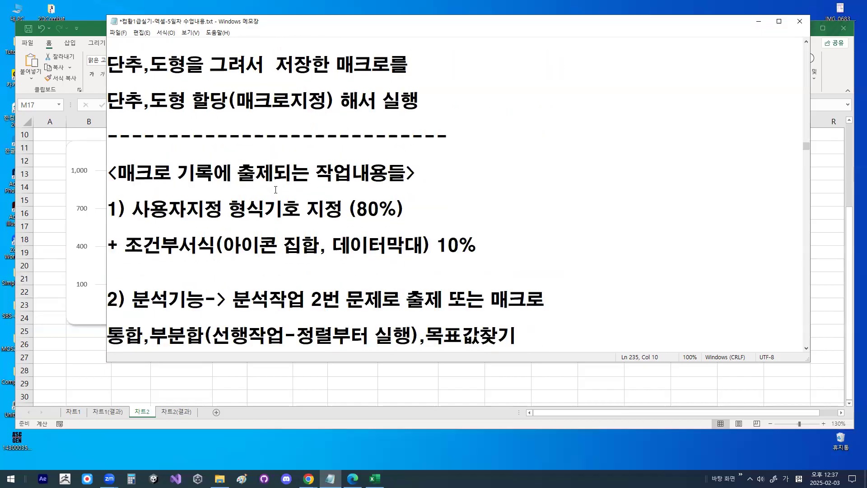
pyautogui.moveTo(178, 173); pyautogui.dragTo(407, 172)
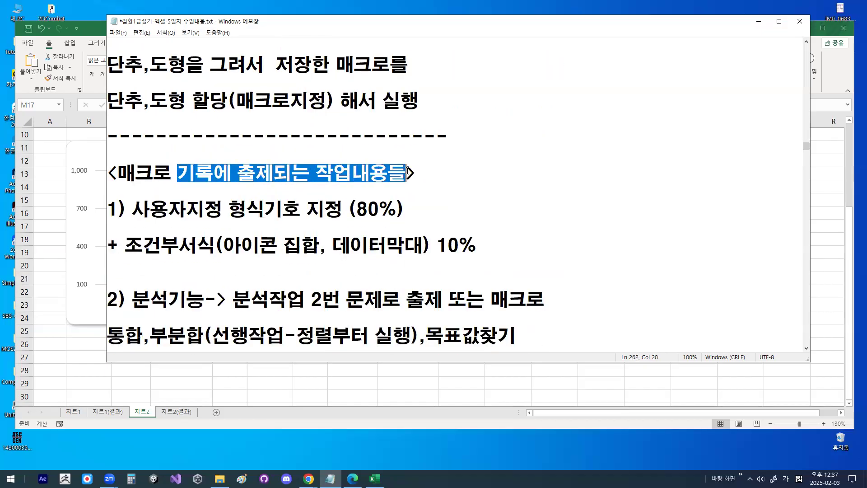
pyautogui.click(137, 210)
pyautogui.moveTo(107, 210); pyautogui.dragTo(406, 210)
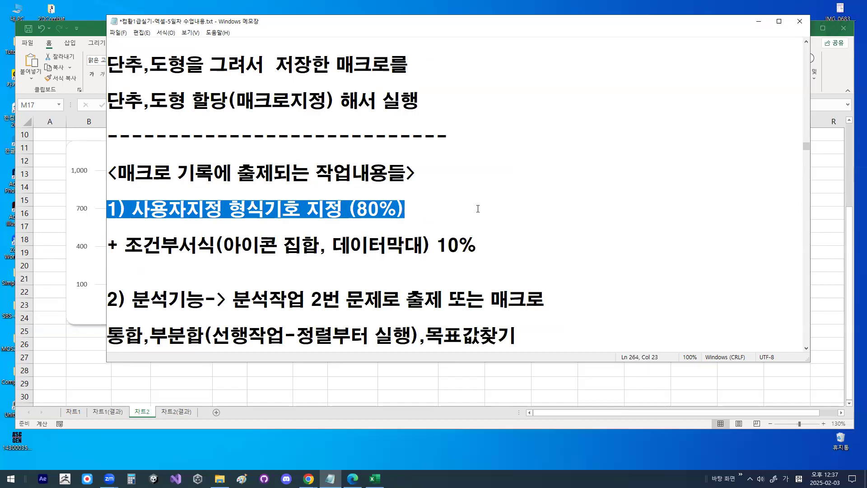
pyautogui.moveTo(133, 209); pyautogui.dragTo(348, 209)
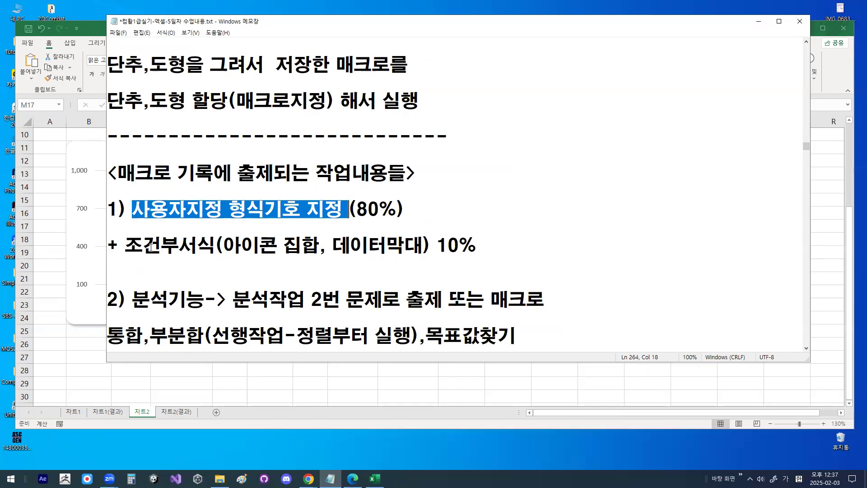
pyautogui.moveTo(125, 246); pyautogui.dragTo(418, 244)
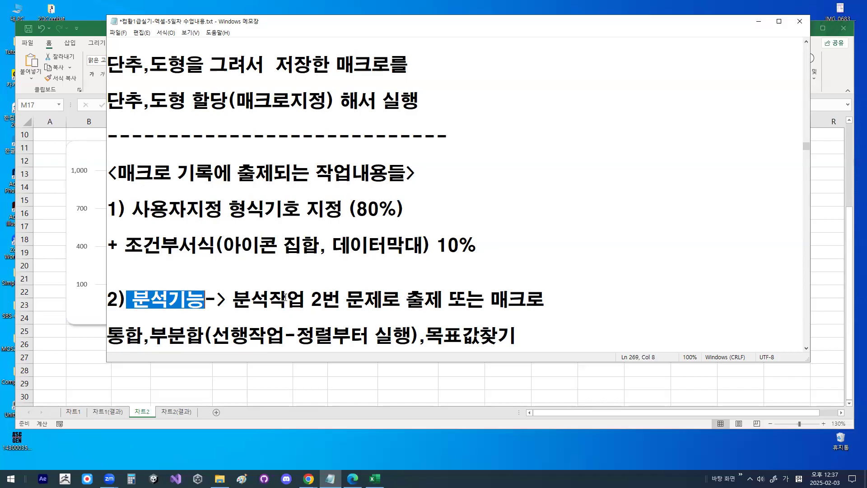
pyautogui.moveTo(107, 335); pyautogui.dragTo(402, 339)
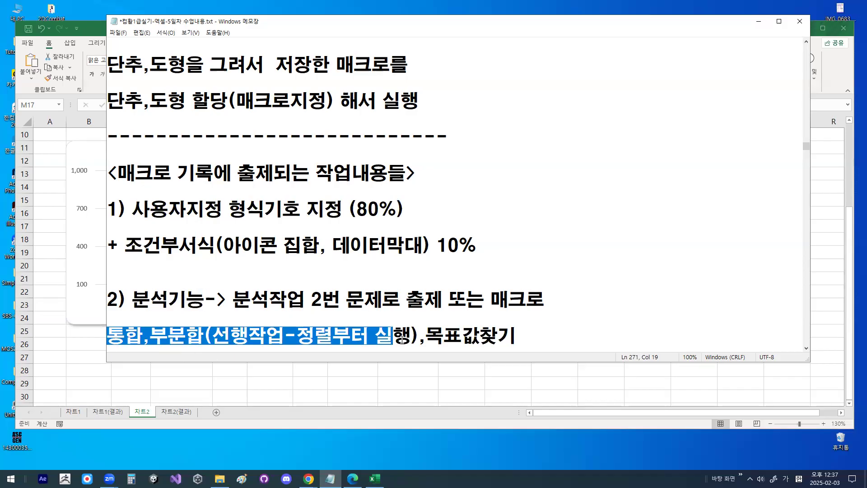
pyautogui.click(387, 253)
pyautogui.moveTo(125, 245); pyautogui.dragTo(486, 248)
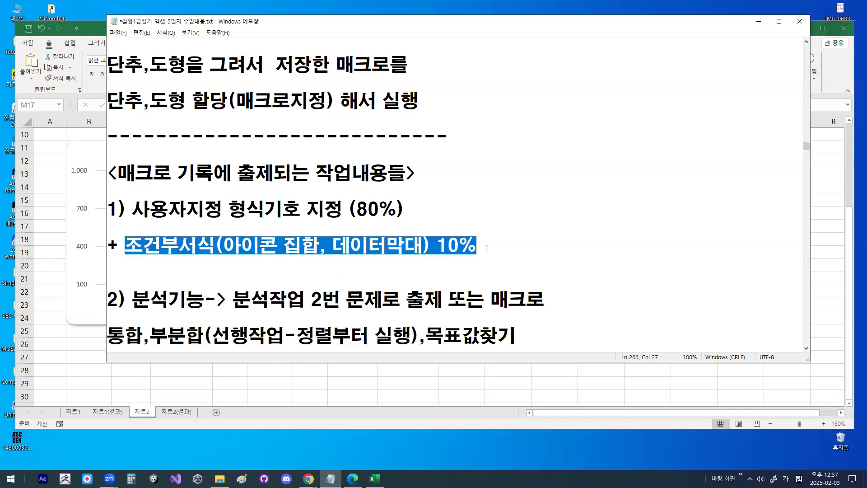
pyautogui.click(134, 248)
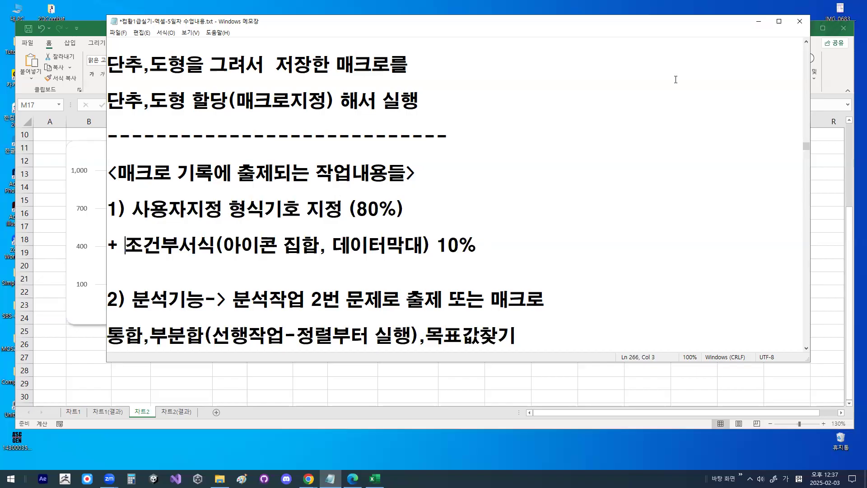
# - Return to Excel and look over the 차트1 and 차트2 sheets from the top, ending on 차트2
pyautogui.click(759, 22)
pyautogui.click(481, 203)
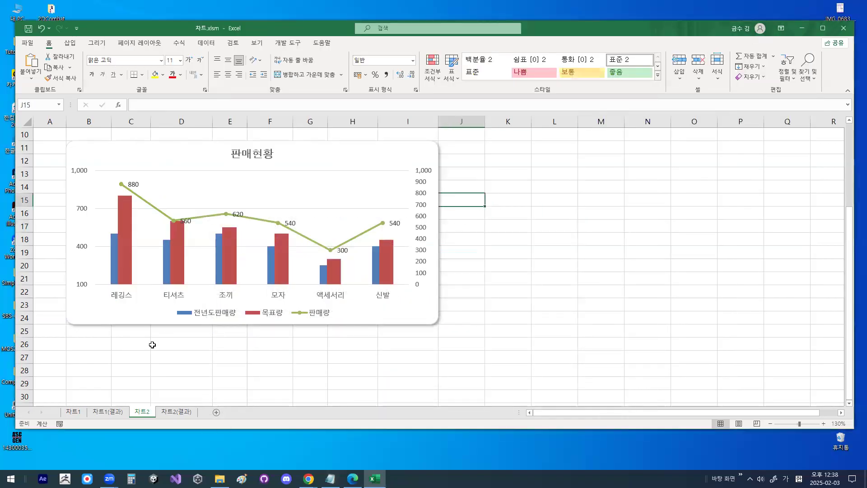
pyautogui.click(73, 411)
pyautogui.scroll(3, 283, 207)
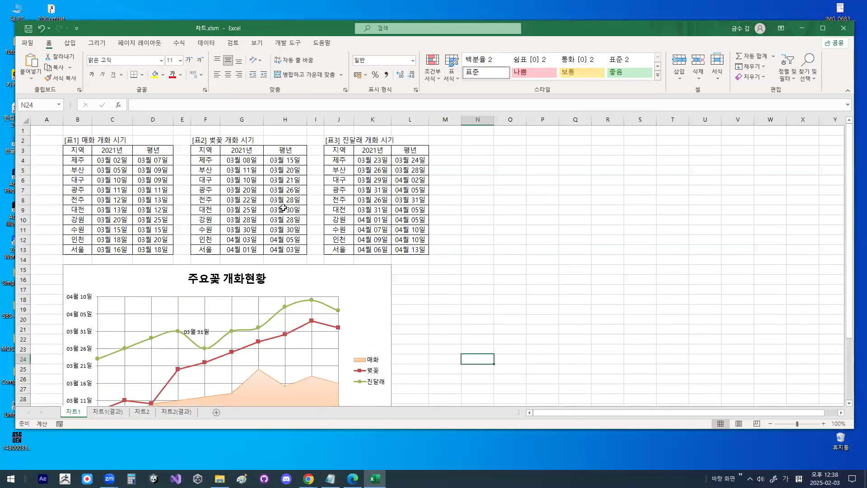
pyautogui.click(141, 411)
pyautogui.scroll(3, 361, 259)
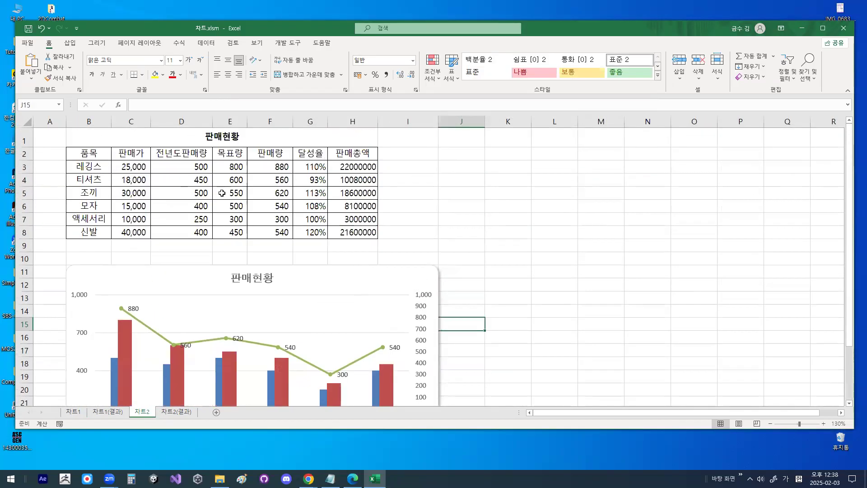
# - Move the 판매현황 chart on 차트2 clear of the area below the data table and deselect it
pyautogui.moveTo(319, 267); pyautogui.dragTo(661, 302)
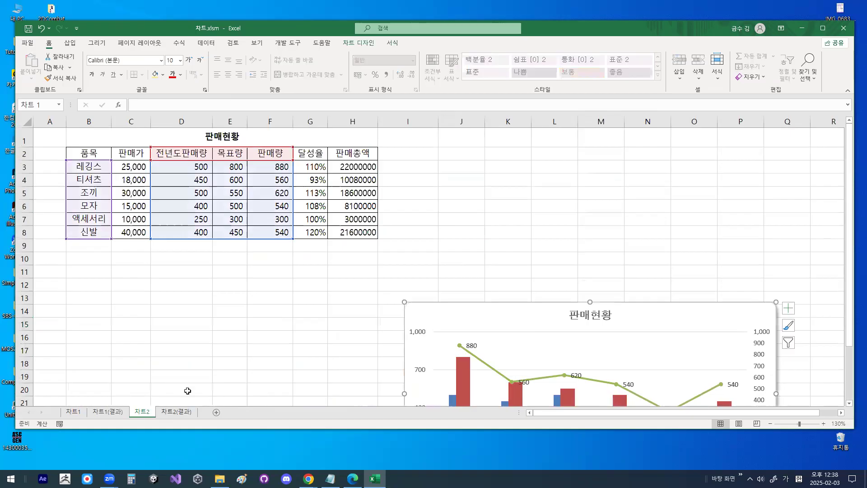
pyautogui.hotkey('ctrl', '1')
pyautogui.moveTo(173, 398)
pyautogui.mouseDown()
pyautogui.moveTo(126, 422)
pyautogui.moveTo(195, 418)
pyautogui.mouseUp()
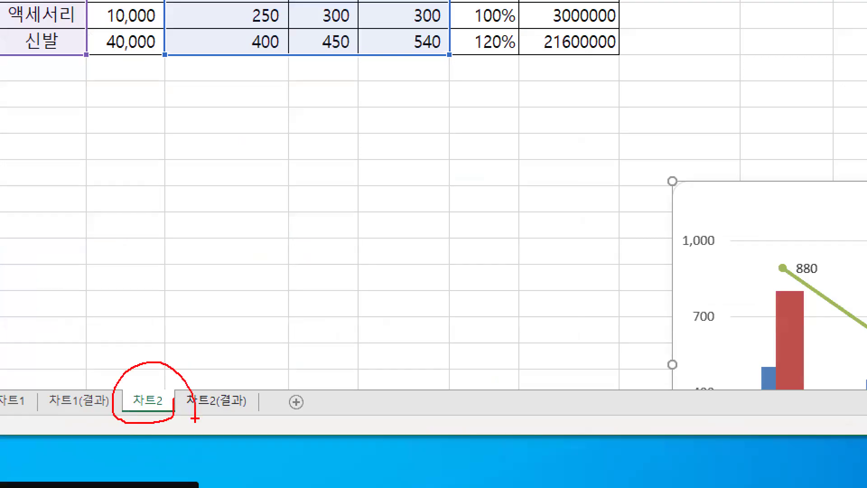
pyautogui.press('Escape')
pyautogui.moveTo(205, 334); pyautogui.dragTo(227, 332)
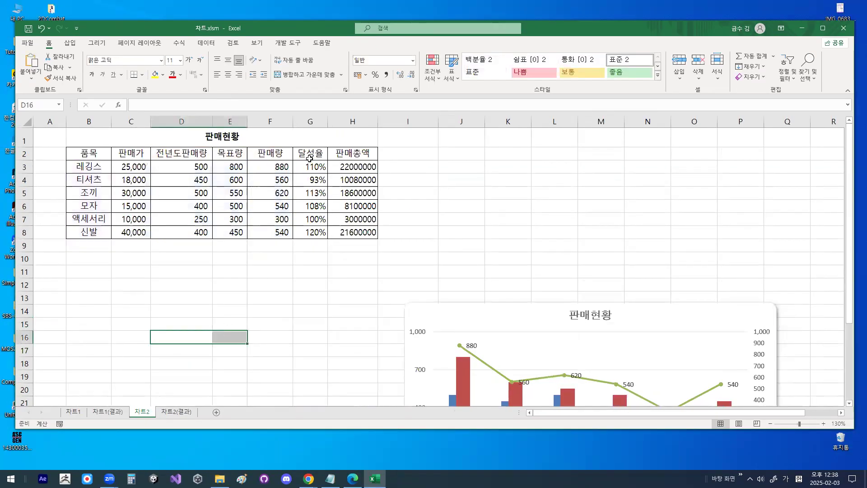
pyautogui.click(262, 266)
# - Select the 판매량 values in F3:F8 and start a new conditional formatting rule for them
pyautogui.moveTo(275, 169); pyautogui.dragTo(276, 231)
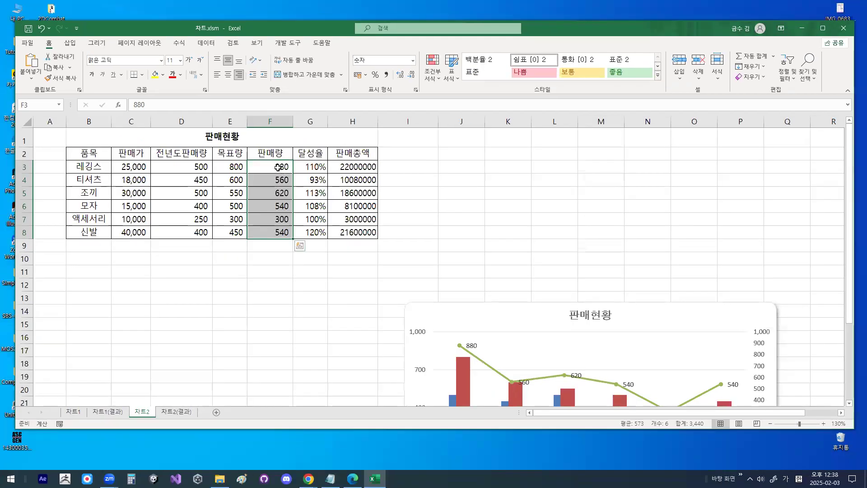
pyautogui.click(261, 151)
pyautogui.moveTo(276, 165); pyautogui.dragTo(281, 235)
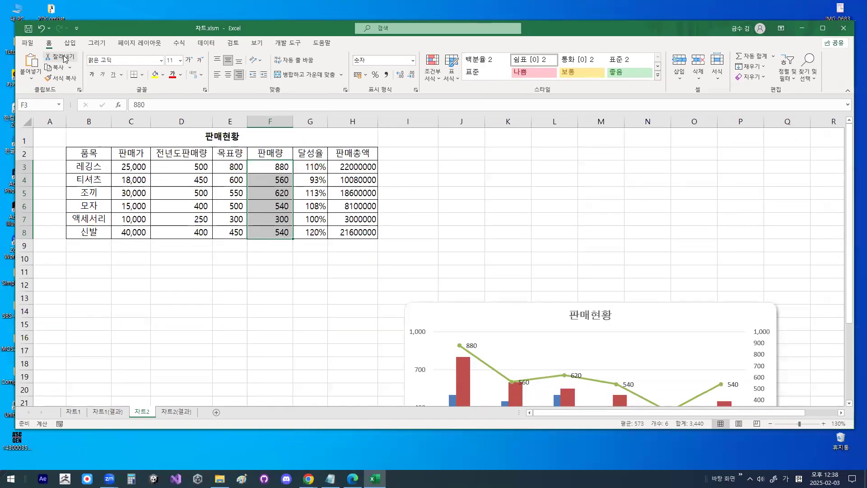
pyautogui.click(435, 81)
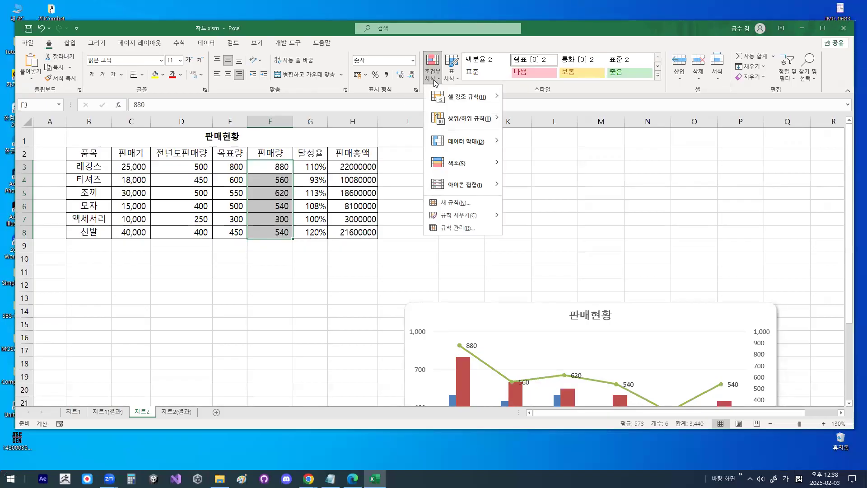
pyautogui.click(465, 205)
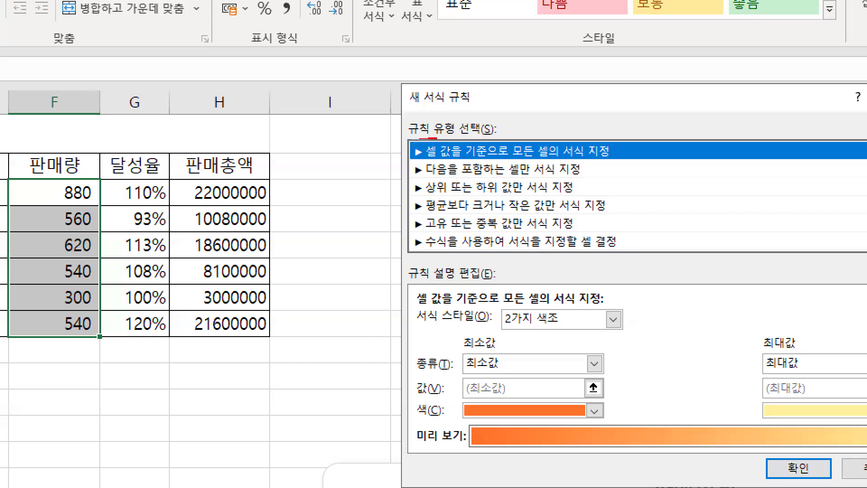
# - Set the new rule's format style (서식 스타일) to 아이콘 집합, keeping the rule type based on all cell values
pyautogui.moveTo(436, 138); pyautogui.dragTo(489, 142)
pyautogui.moveTo(427, 161); pyautogui.dragTo(609, 160)
pyautogui.moveTo(482, 322)
pyautogui.mouseDown()
pyautogui.moveTo(413, 313)
pyautogui.moveTo(485, 318)
pyautogui.moveTo(492, 333)
pyautogui.moveTo(472, 291)
pyautogui.mouseUp()
pyautogui.moveTo(456, 126); pyautogui.dragTo(534, 37)
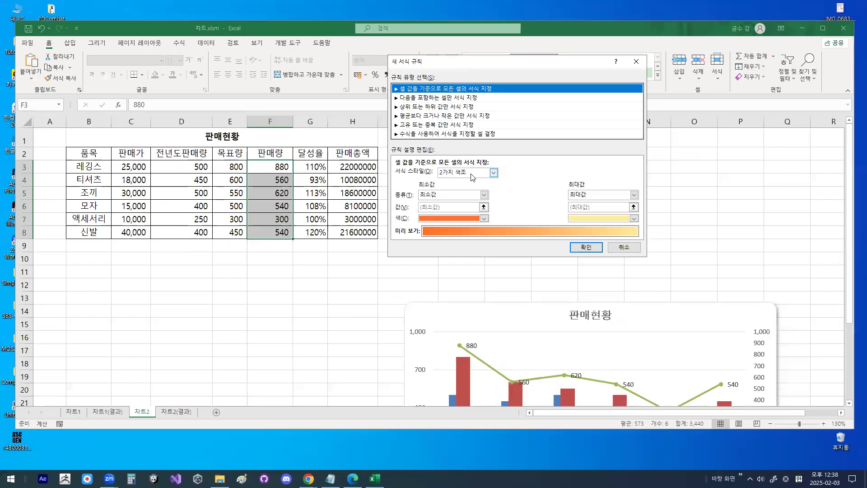
pyautogui.click(471, 173)
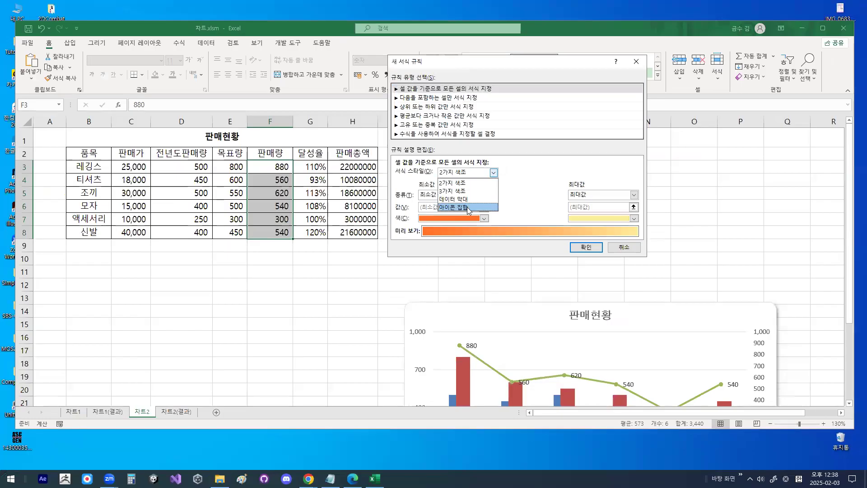
pyautogui.click(467, 208)
pyautogui.moveTo(476, 174); pyautogui.dragTo(436, 146)
pyautogui.moveTo(494, 199)
pyautogui.mouseDown()
pyautogui.moveTo(448, 208)
pyautogui.moveTo(457, 183)
pyautogui.moveTo(489, 197)
pyautogui.mouseUp()
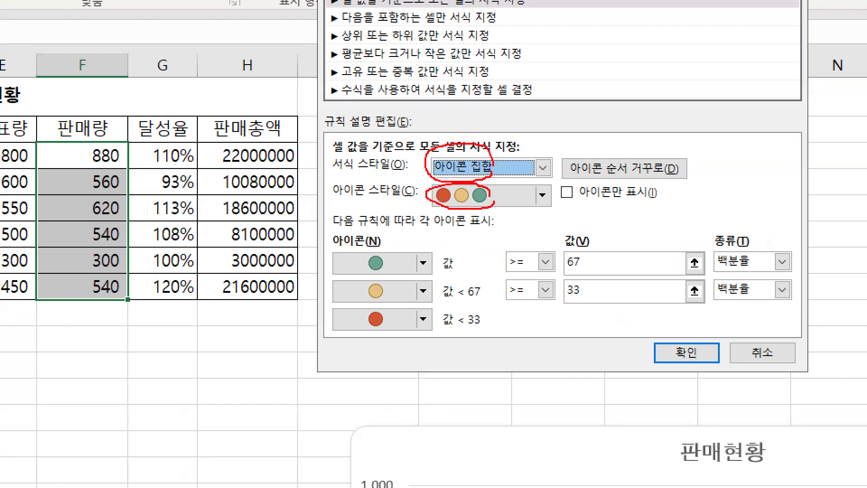
pyautogui.press('Escape')
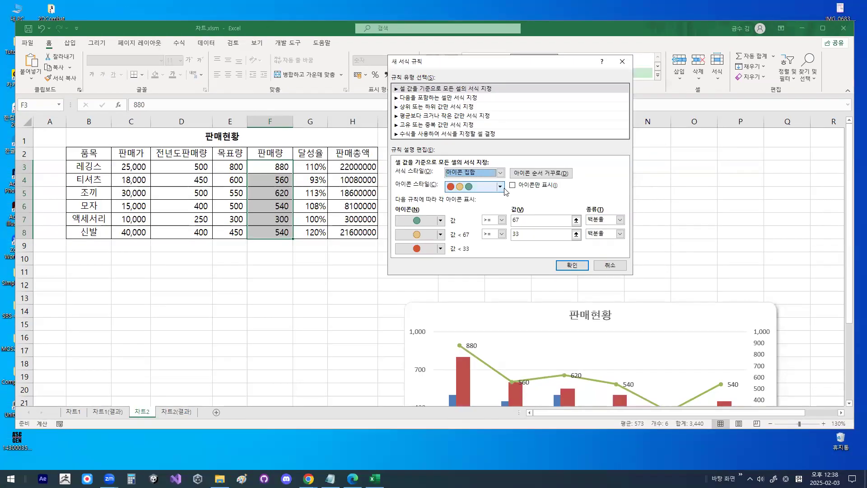
# - Use 3색 신호등(테두리 없음) as the rule's icon style
pyautogui.click(500, 186)
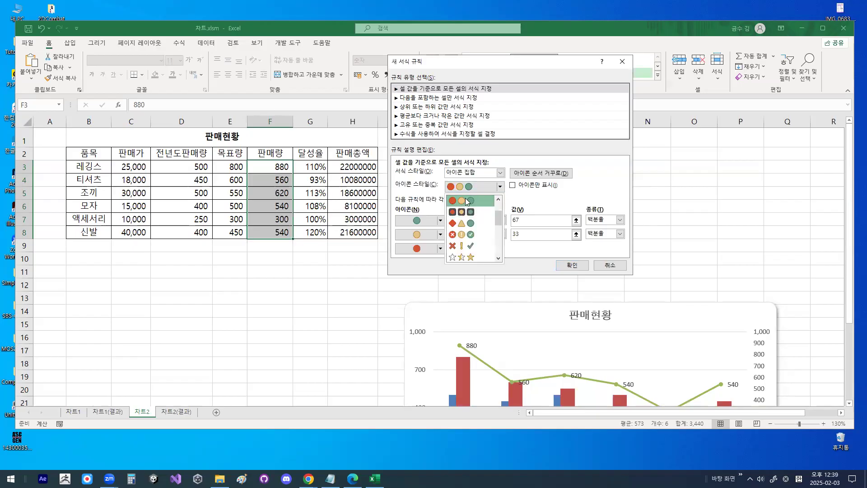
pyautogui.hotkey('ctrl', '1')
pyautogui.click(465, 198)
pyautogui.moveTo(521, 231); pyautogui.dragTo(523, 232)
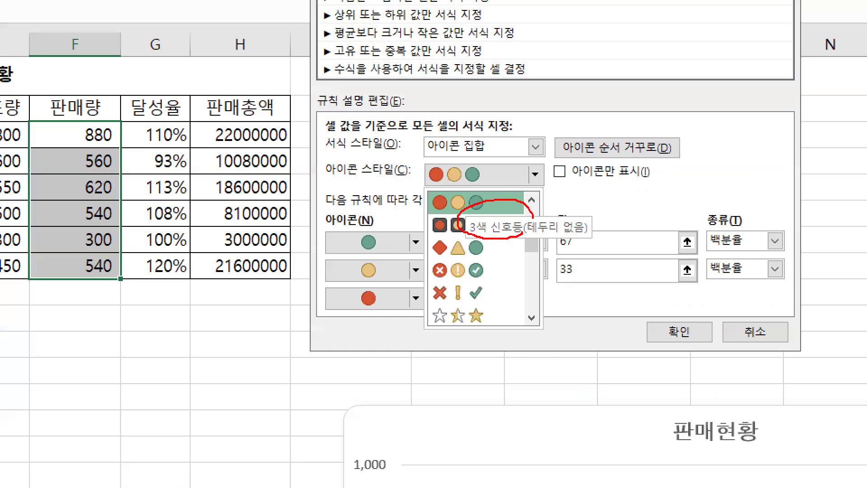
pyautogui.press('Escape')
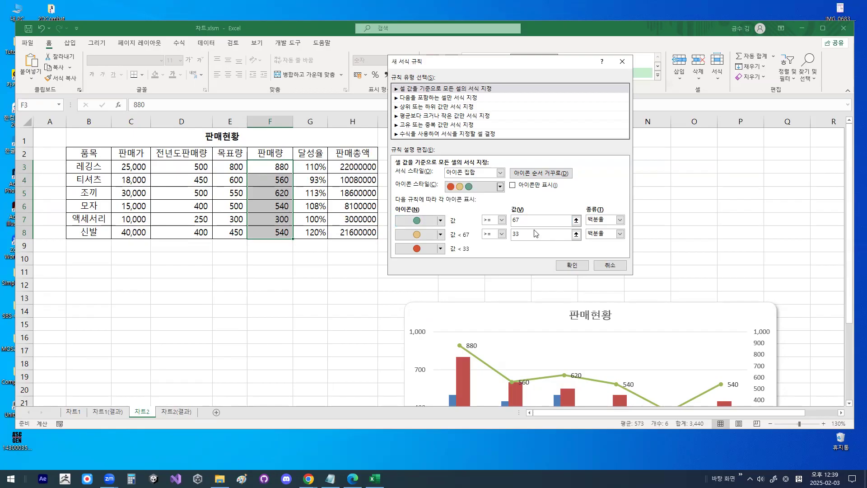
# - Set the green icon's threshold to the type 숫자 with a value of 700, keeping the >= comparison
pyautogui.hotkey('ctrl', '1')
pyautogui.click(596, 219)
pyautogui.moveTo(627, 219); pyautogui.dragTo(638, 207)
pyautogui.press('Escape')
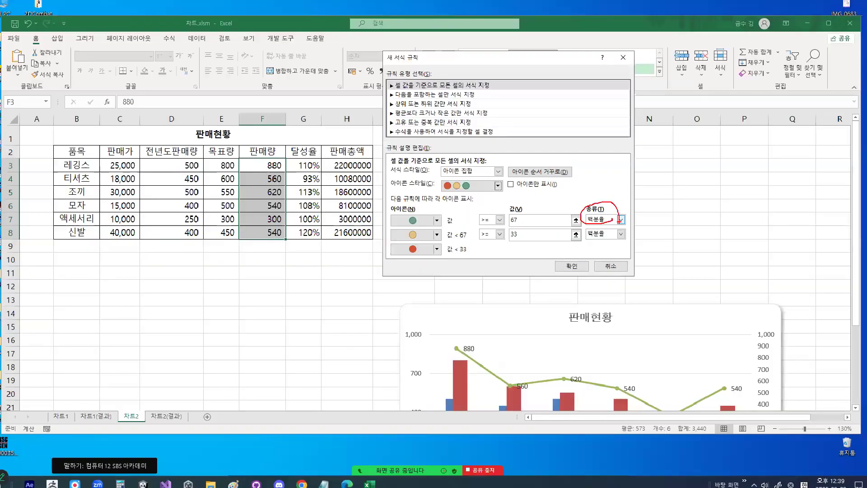
pyautogui.click(620, 221)
pyautogui.click(606, 229)
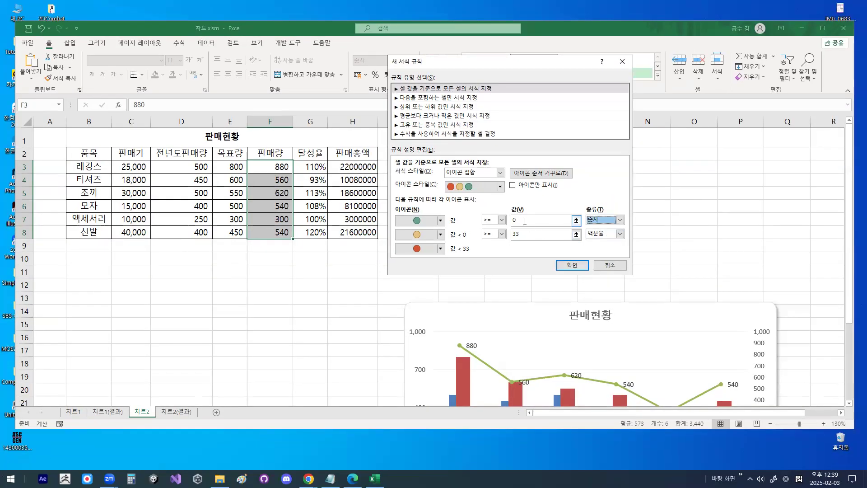
pyautogui.hotkey('shift', 'Tab')
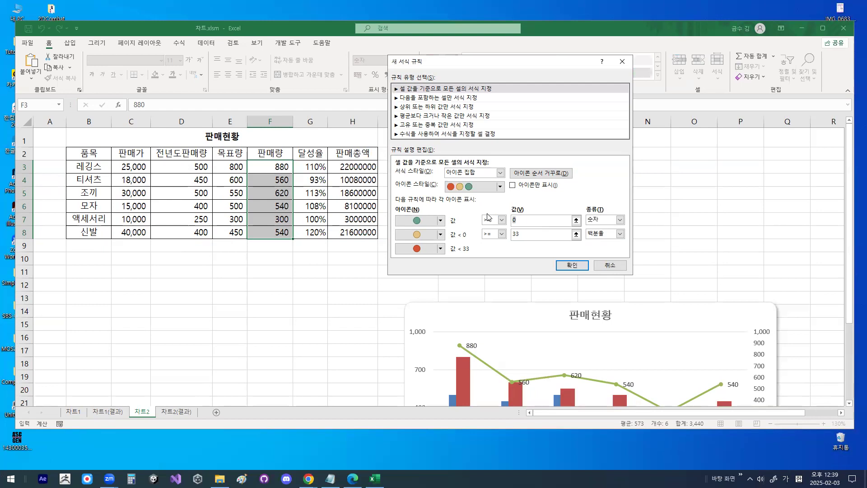
pyautogui.write('700')
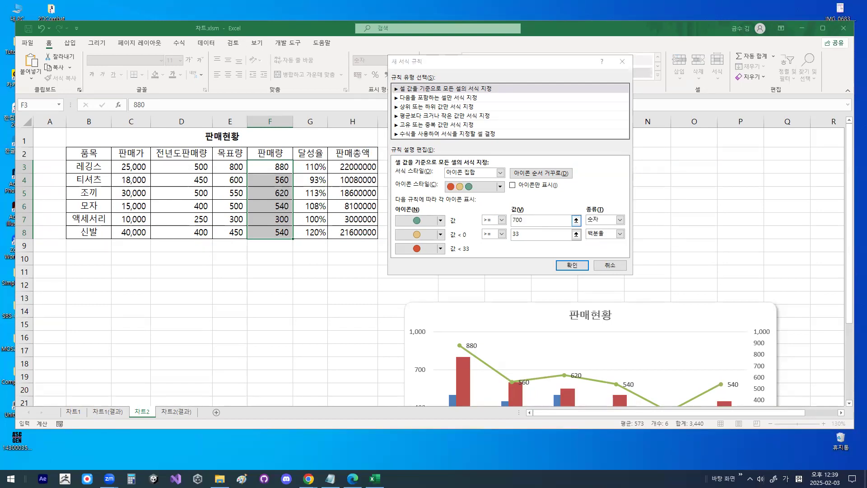
pyautogui.hotkey('ctrl', '1')
pyautogui.click(515, 217)
pyautogui.moveTo(515, 218); pyautogui.dragTo(524, 223)
pyautogui.moveTo(465, 226)
pyautogui.mouseDown()
pyautogui.moveTo(432, 220)
pyautogui.moveTo(459, 221)
pyautogui.mouseUp()
pyautogui.moveTo(19, 105); pyautogui.dragTo(6, 121)
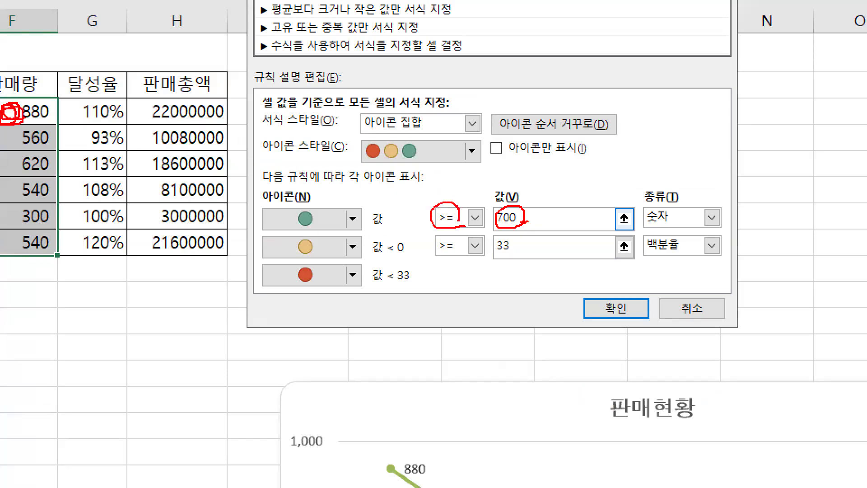
pyautogui.press('Escape')
# - Set the yellow icon's threshold to the type 숫자 with a value of 500
pyautogui.click(711, 245)
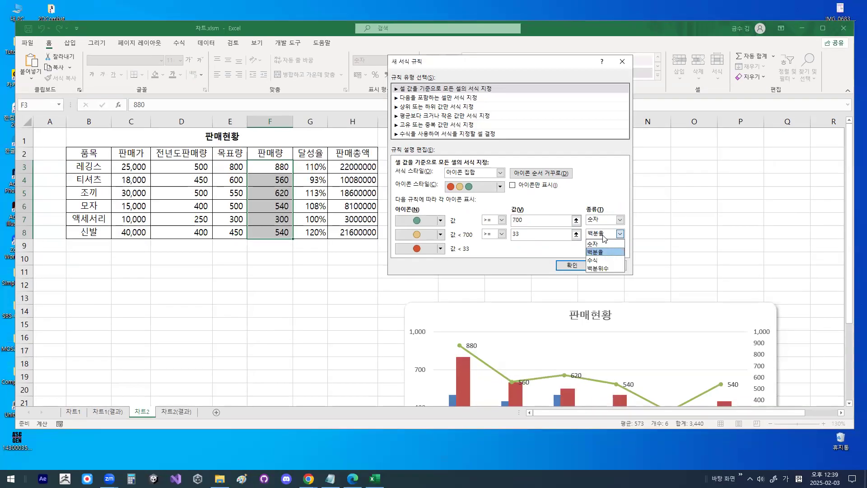
pyautogui.click(592, 244)
pyautogui.click(515, 234)
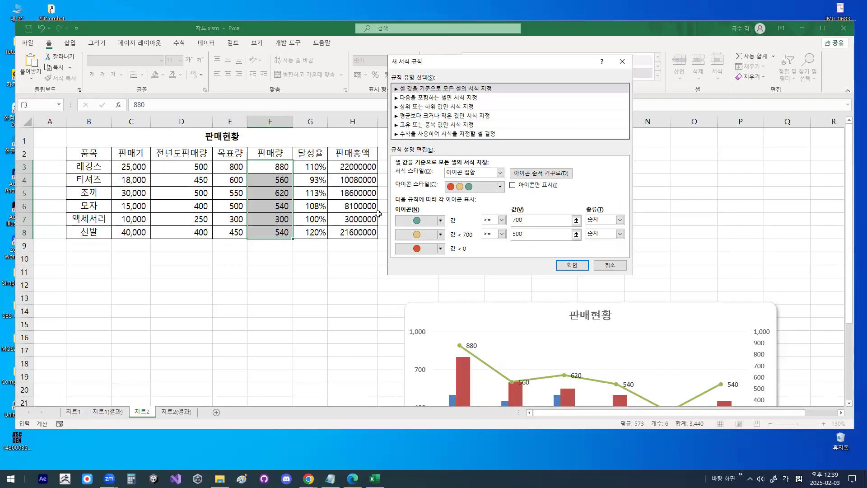
pyautogui.hotkey('ctrl', '1')
pyautogui.moveTo(283, 178); pyautogui.dragTo(255, 181)
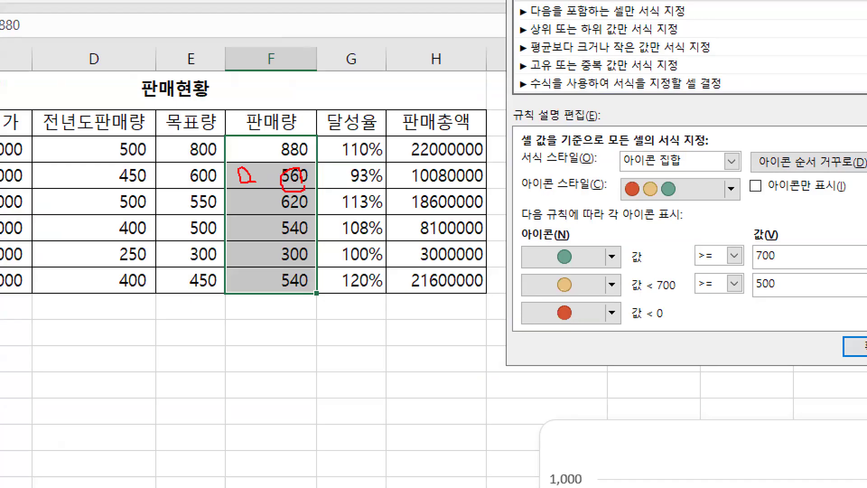
pyautogui.moveTo(573, 270); pyautogui.dragTo(586, 277)
pyautogui.press('Escape')
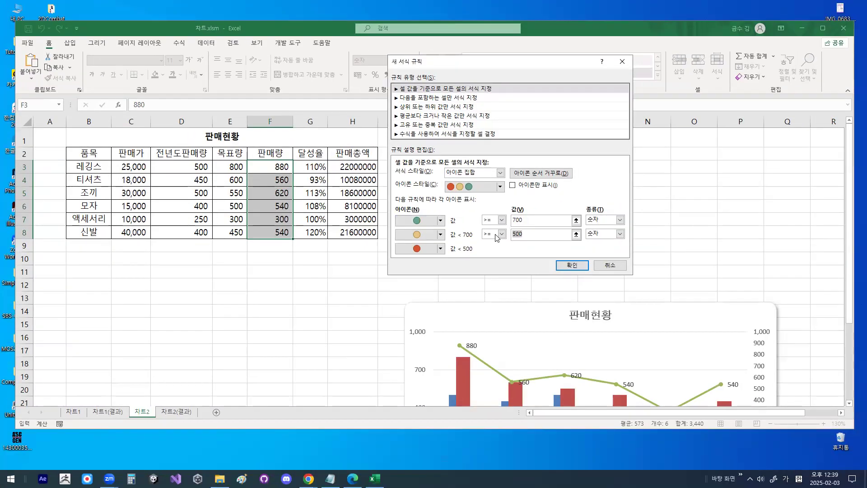
pyautogui.hotkey('ctrl', '1')
pyautogui.moveTo(445, 253); pyautogui.dragTo(478, 253)
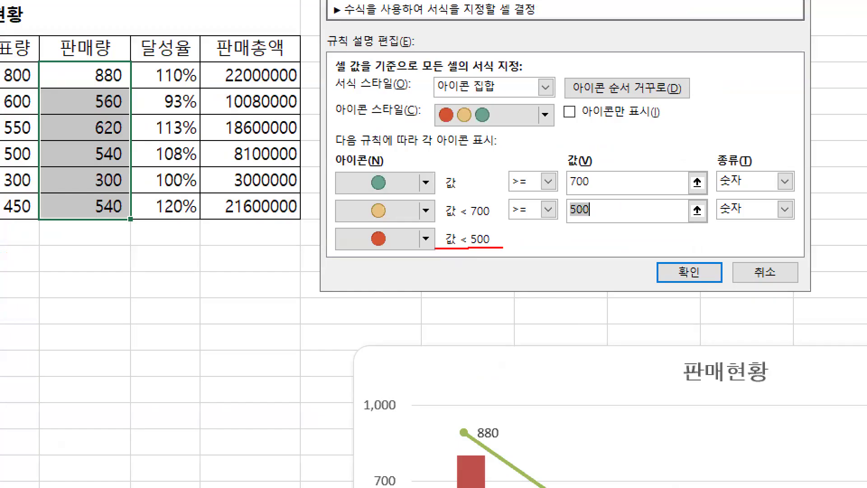
pyautogui.press('Escape')
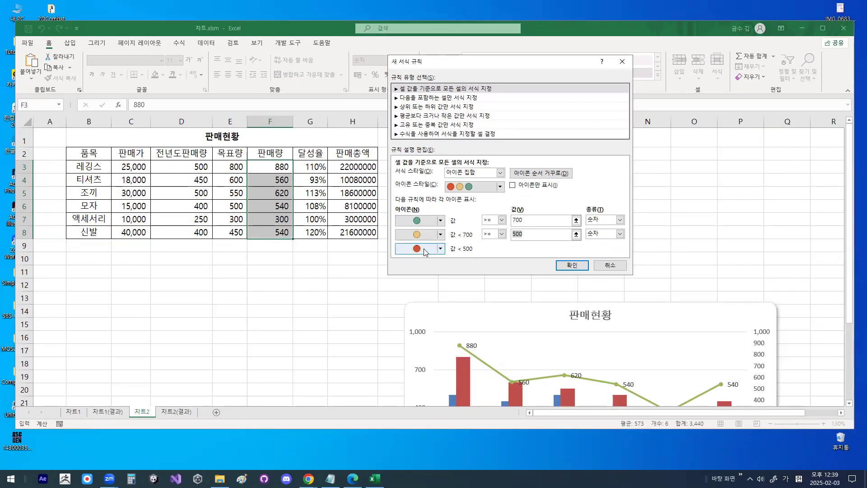
# - Replace the lowest tier's icon with the borderless 빨간색 원 and apply the rule to the 판매량 values
pyautogui.click(440, 249)
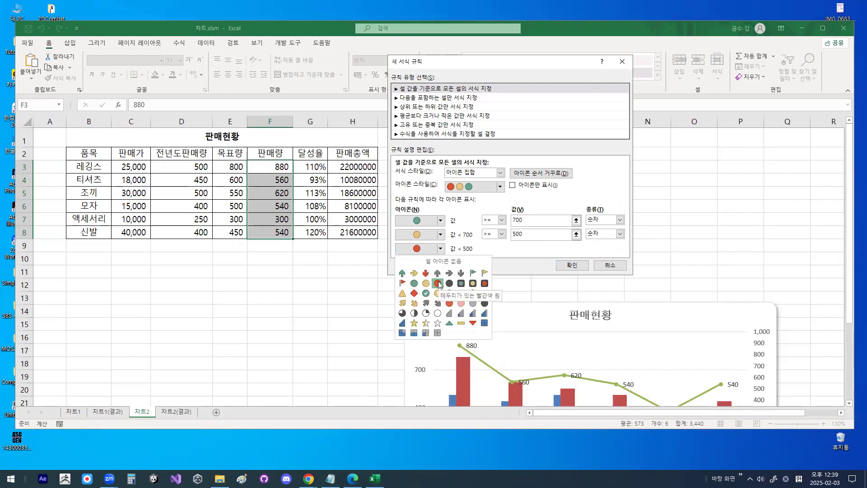
pyautogui.hotkey('ctrl', '1')
pyautogui.moveTo(443, 301); pyautogui.dragTo(484, 300)
pyautogui.moveTo(529, 322); pyautogui.dragTo(558, 320)
pyautogui.moveTo(420, 215)
pyautogui.mouseDown()
pyautogui.moveTo(384, 216)
pyautogui.moveTo(409, 217)
pyautogui.mouseUp()
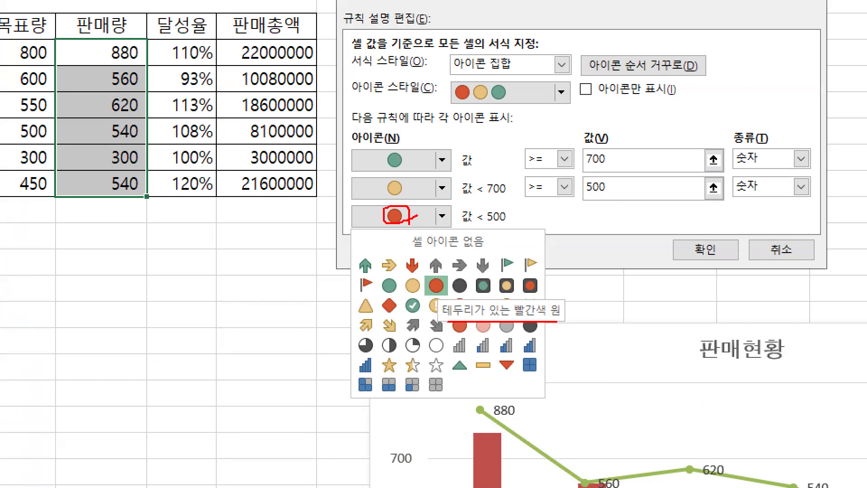
pyautogui.scroll(-2, 410, 217)
pyautogui.press('Escape')
pyautogui.click(442, 248)
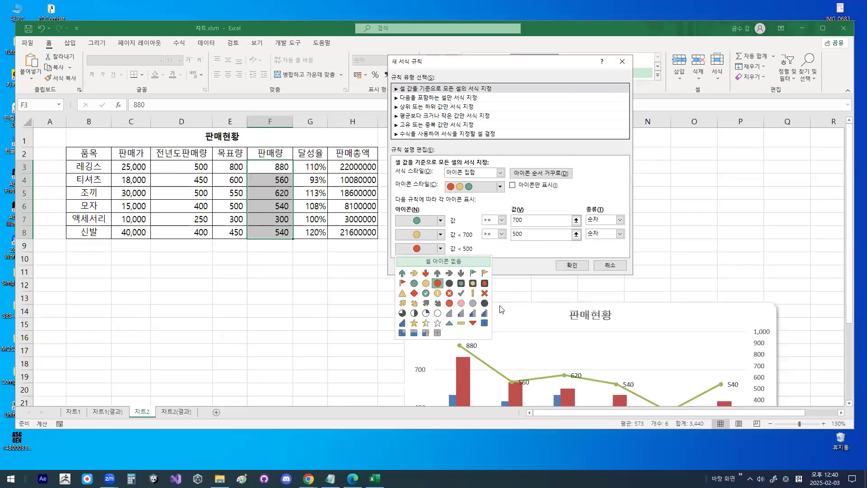
pyautogui.hotkey('ctrl', '1')
pyautogui.click(459, 326)
pyautogui.moveTo(452, 288)
pyautogui.mouseDown()
pyautogui.moveTo(426, 277)
pyautogui.moveTo(452, 279)
pyautogui.mouseUp()
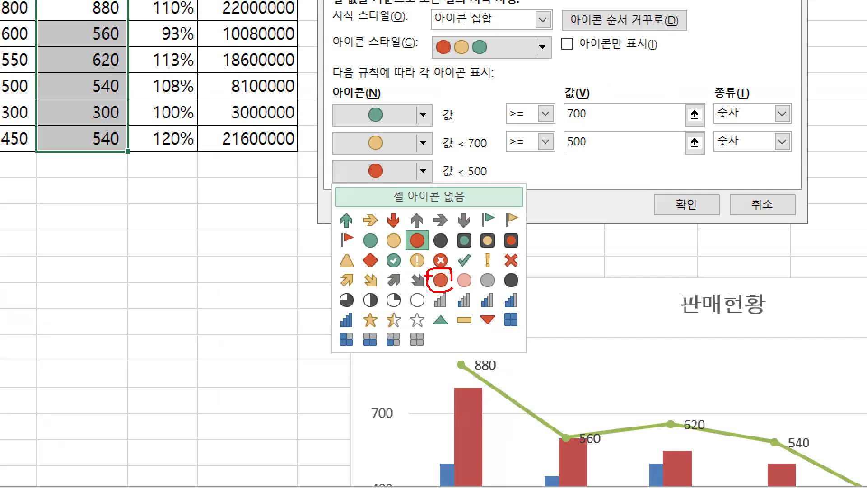
pyautogui.moveTo(433, 274); pyautogui.dragTo(462, 233)
pyautogui.press('Escape')
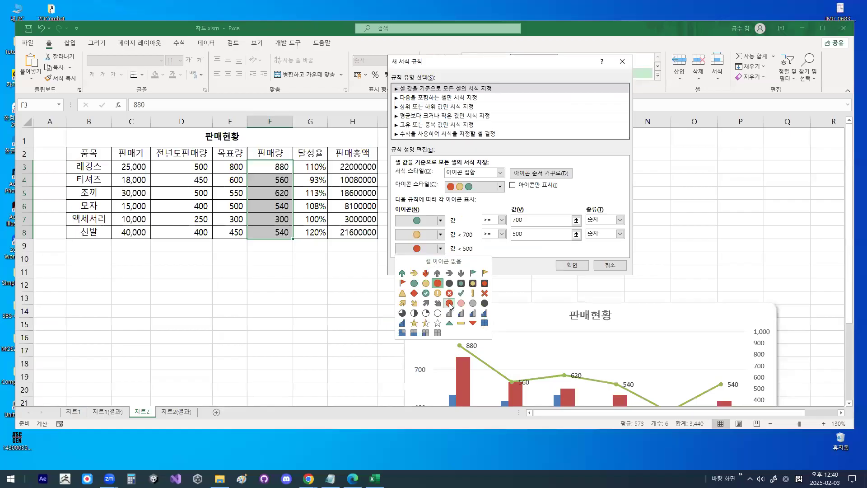
pyautogui.hotkey('ctrl', '1')
pyautogui.moveTo(478, 316)
pyautogui.mouseDown()
pyautogui.moveTo(463, 323)
pyautogui.moveTo(473, 316)
pyautogui.mouseUp()
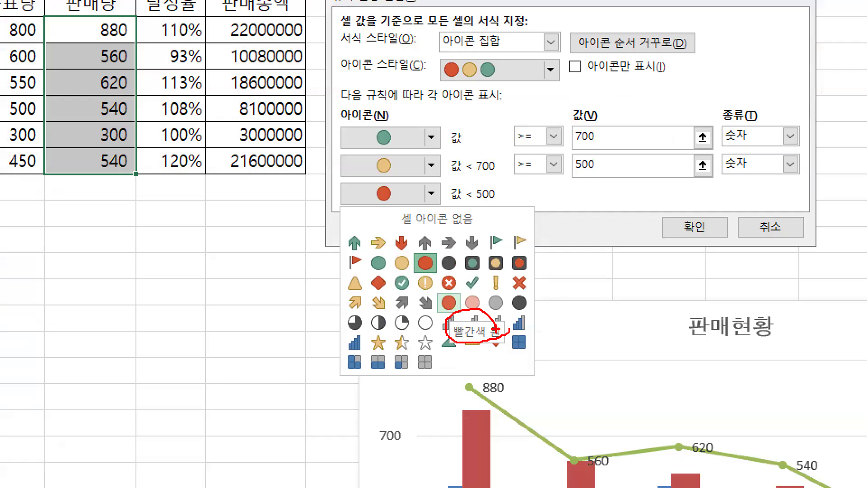
pyautogui.moveTo(437, 249)
pyautogui.mouseDown()
pyautogui.moveTo(421, 278)
pyautogui.moveTo(445, 271)
pyautogui.mouseUp()
pyautogui.moveTo(460, 323)
pyautogui.mouseDown()
pyautogui.moveTo(431, 300)
pyautogui.moveTo(461, 299)
pyautogui.moveTo(504, 214)
pyautogui.mouseUp()
pyautogui.press('Escape')
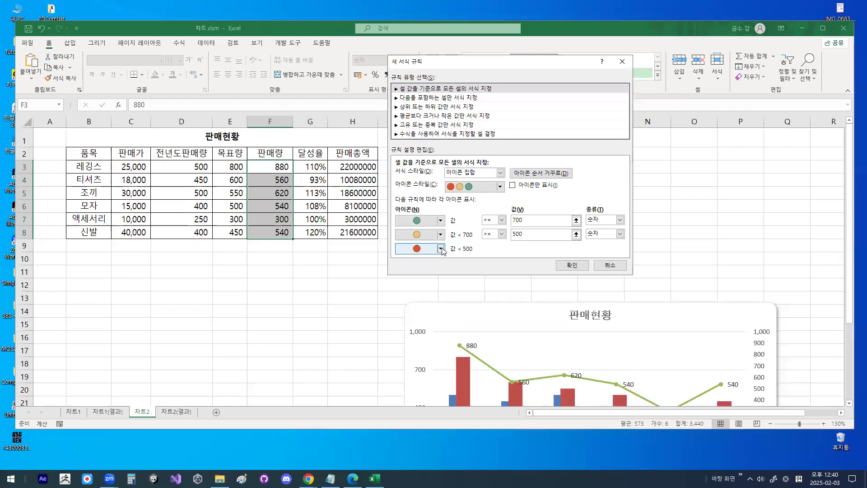
pyautogui.click(440, 249)
pyautogui.click(451, 306)
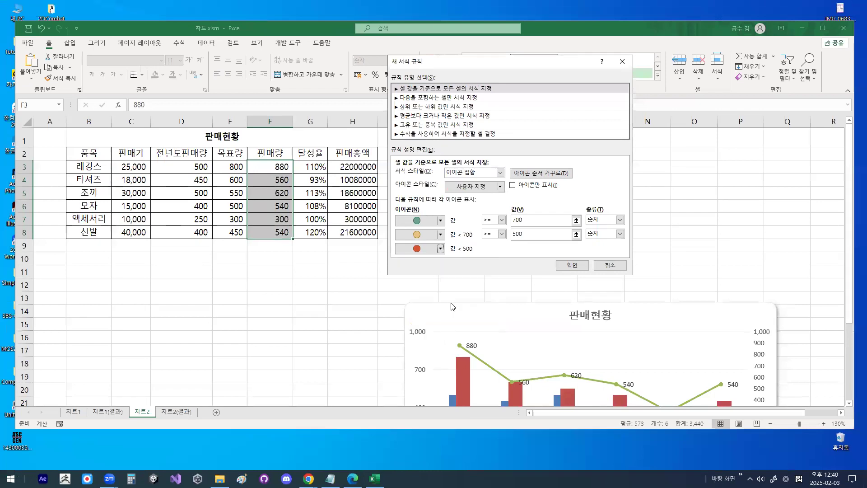
pyautogui.click(572, 265)
pyautogui.hotkey('ctrl', '1')
pyautogui.moveTo(299, 204); pyautogui.dragTo(313, 184)
pyautogui.moveTo(331, 227); pyautogui.dragTo(331, 265)
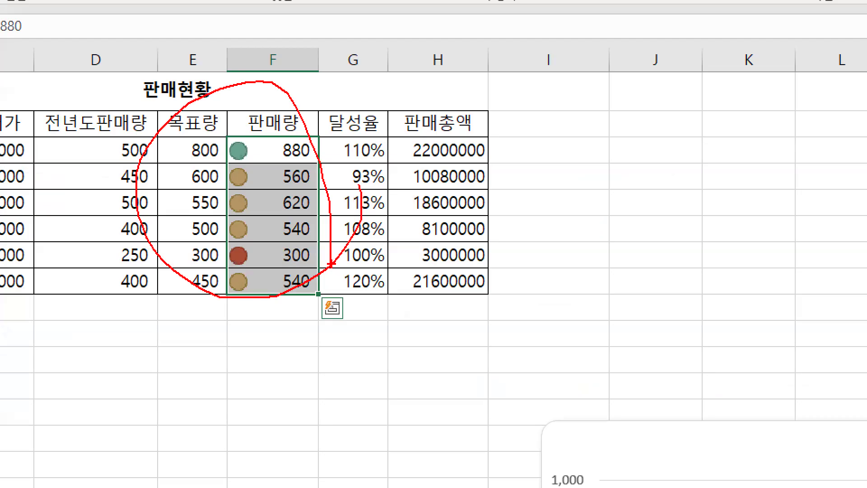
pyautogui.moveTo(255, 165)
pyautogui.mouseDown()
pyautogui.moveTo(262, 185)
pyautogui.moveTo(318, 89)
pyautogui.mouseUp()
pyautogui.press('Escape')
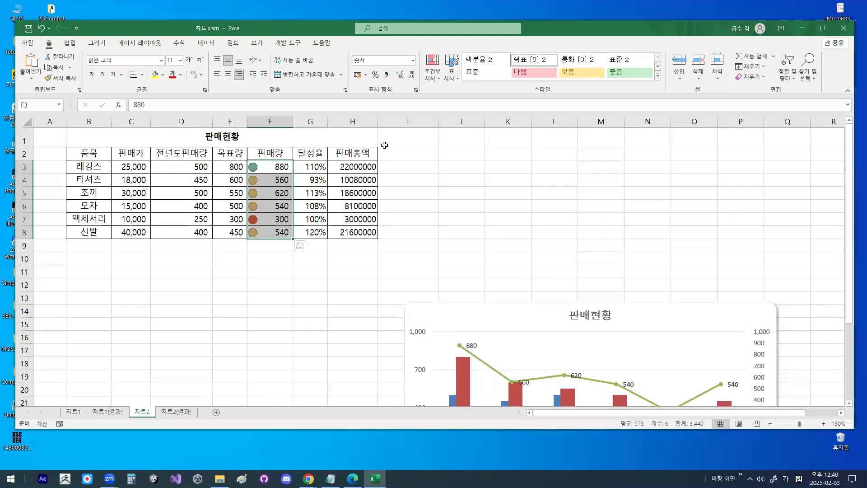
# - Widen the 달성율 and 목표량 columns of the data table
pyautogui.moveTo(328, 121); pyautogui.dragTo(378, 120)
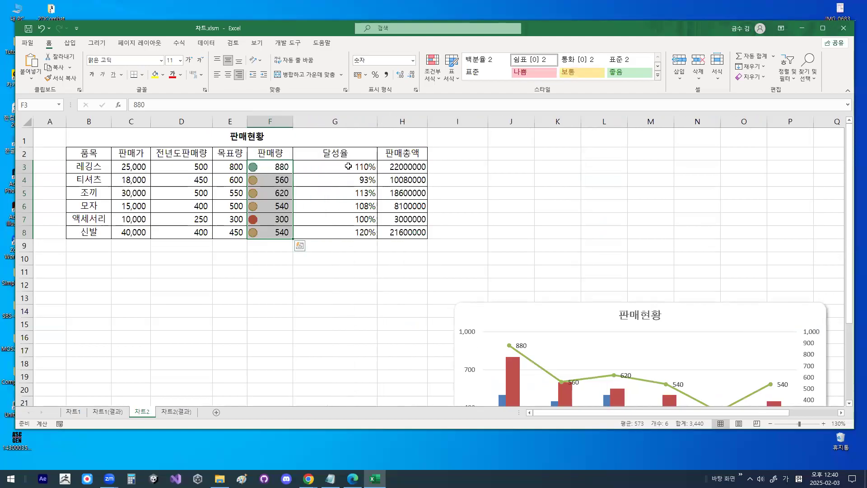
pyautogui.moveTo(339, 166); pyautogui.dragTo(349, 232)
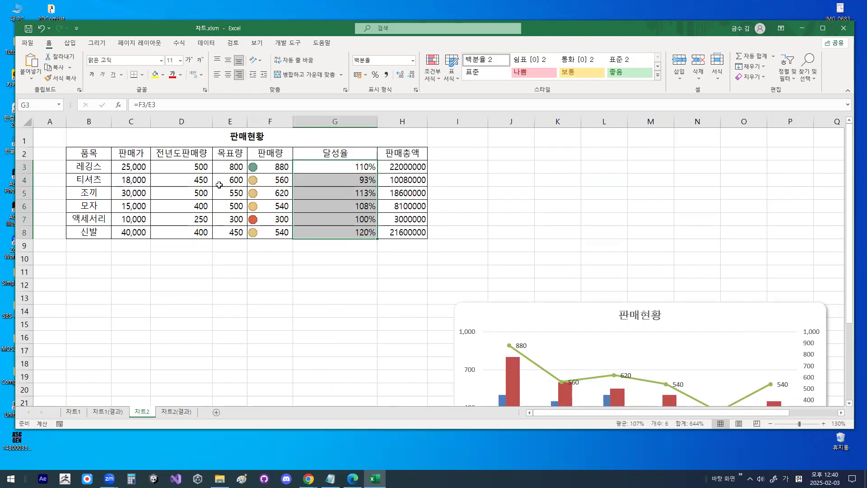
pyautogui.moveTo(329, 168); pyautogui.dragTo(339, 239)
pyautogui.moveTo(232, 166); pyautogui.dragTo(236, 234)
pyautogui.moveTo(248, 119); pyautogui.dragTo(283, 119)
# - Select the 목표량 values in E3:E8 and start a new conditional formatting rule for them
pyautogui.moveTo(263, 167); pyautogui.dragTo(262, 232)
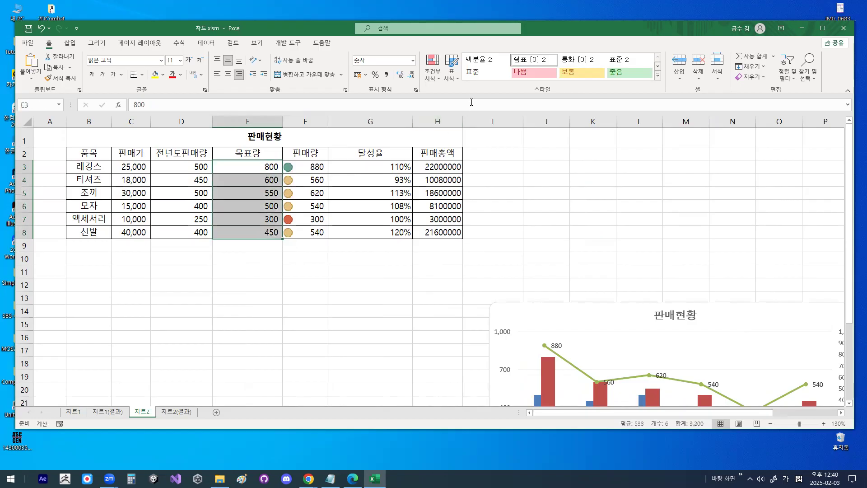
pyautogui.click(437, 81)
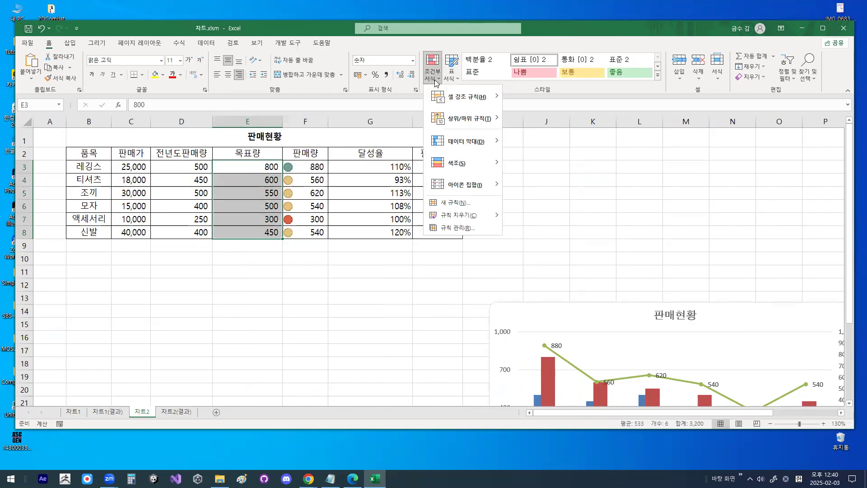
pyautogui.click(458, 203)
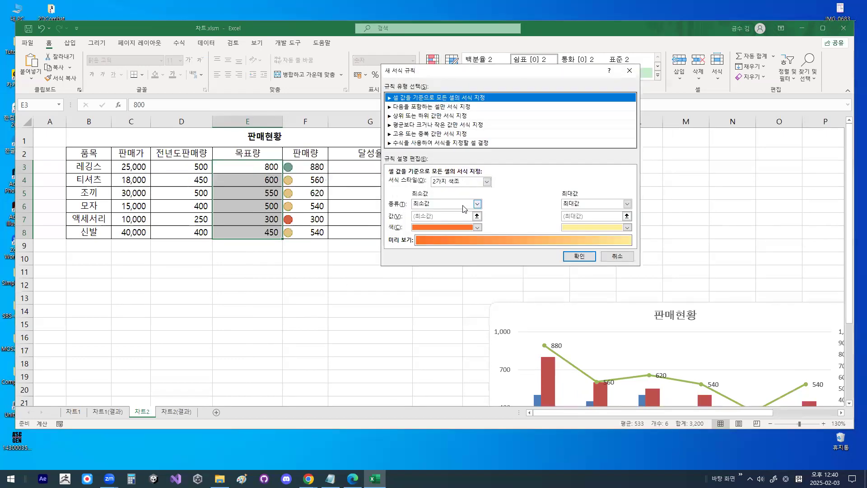
pyautogui.hotkey('ctrl', '1')
pyautogui.click(413, 100)
pyautogui.moveTo(376, 105); pyautogui.dragTo(493, 105)
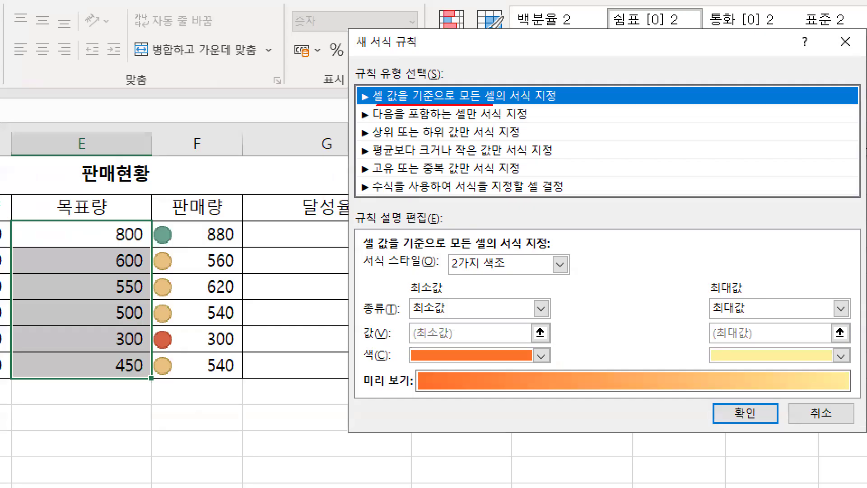
pyautogui.moveTo(527, 269); pyautogui.dragTo(530, 283)
pyautogui.press('Escape')
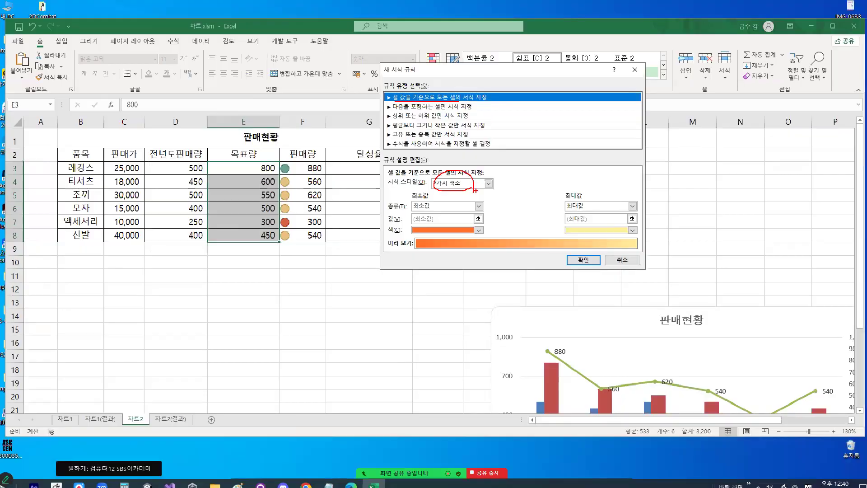
# - Set the 목표량 rule's format style (서식 스타일) to 데이터 막대
pyautogui.click(486, 182)
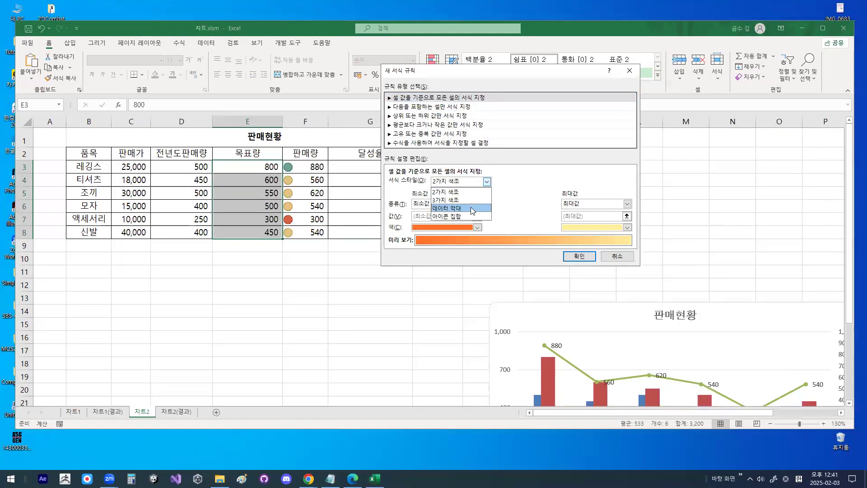
pyautogui.hotkey('ctrl', '1')
pyautogui.click(465, 208)
pyautogui.moveTo(465, 206)
pyautogui.mouseDown()
pyautogui.moveTo(434, 199)
pyautogui.moveTo(465, 210)
pyautogui.mouseUp()
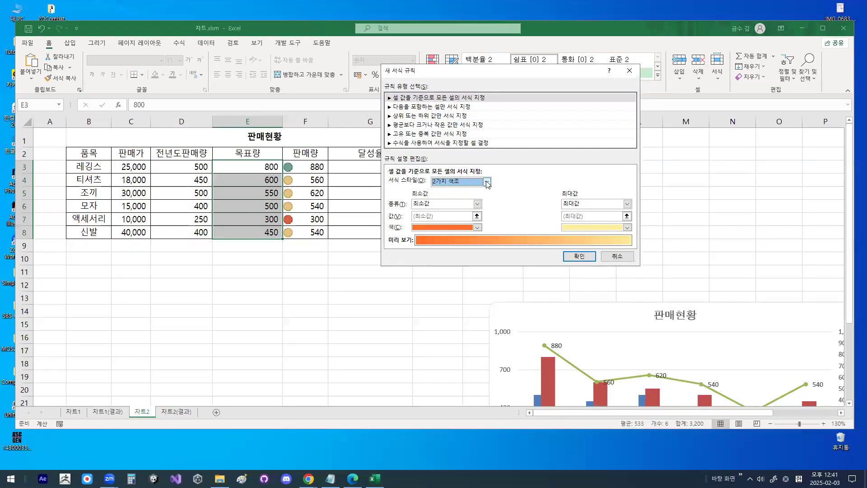
pyautogui.click(478, 155)
pyautogui.click(477, 210)
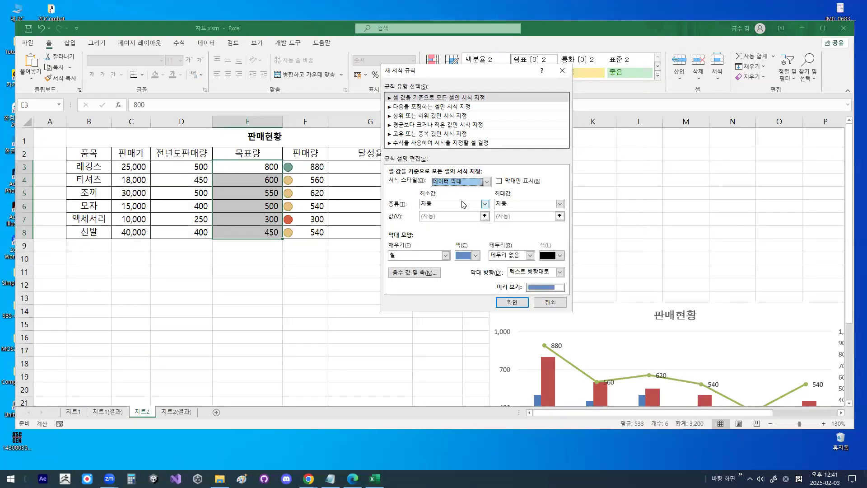
# - Set the data bar's minimum (최소값) type to 백분위수
pyautogui.click(427, 204)
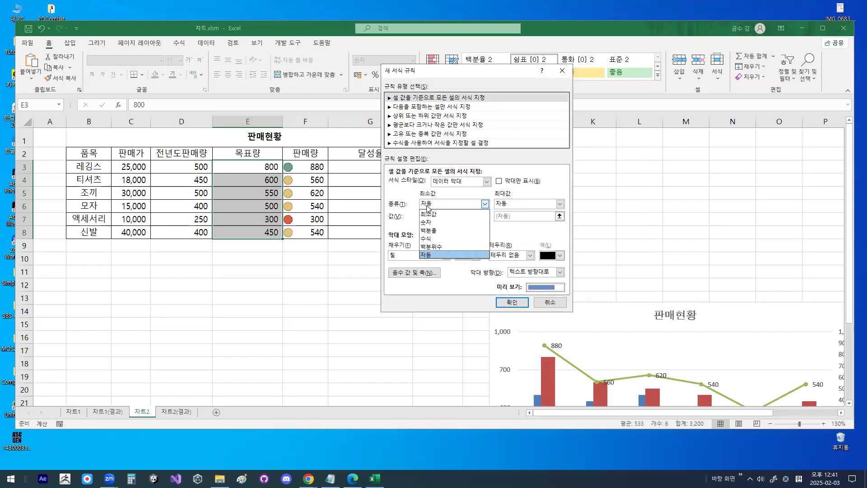
pyautogui.click(431, 246)
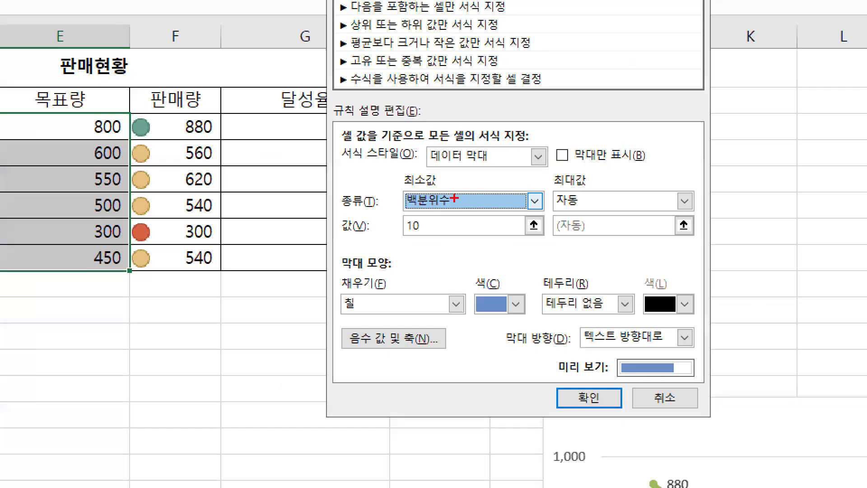
pyautogui.moveTo(468, 206)
pyautogui.mouseDown()
pyautogui.moveTo(441, 173)
pyautogui.moveTo(489, 215)
pyautogui.mouseUp()
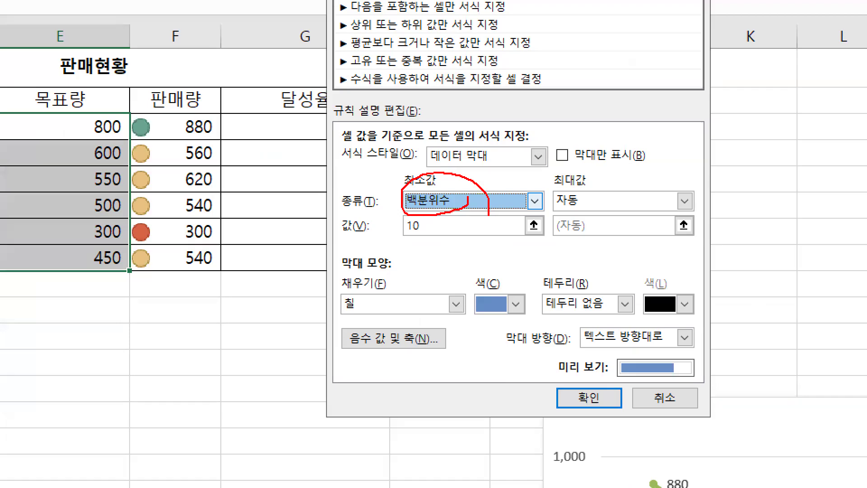
pyautogui.moveTo(437, 234); pyautogui.dragTo(400, 231)
pyautogui.press('Escape')
# - Set the data bar's maximum (최대값) type to 백분위수
pyautogui.click(559, 204)
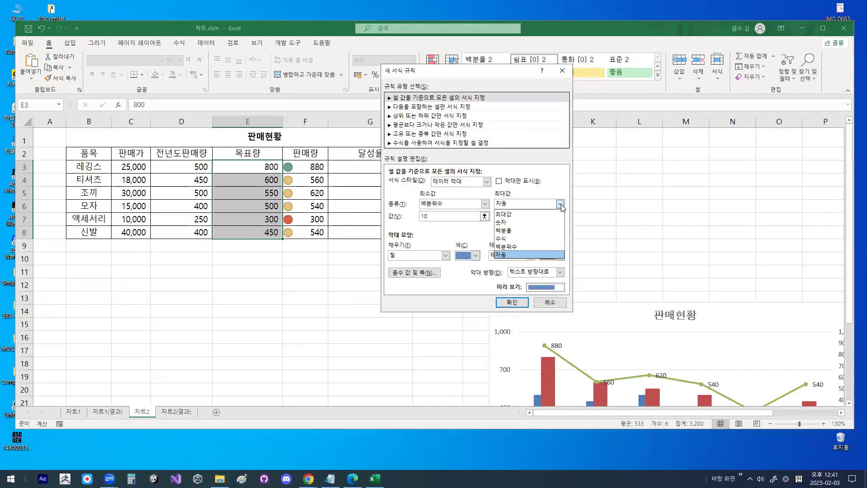
pyautogui.click(537, 236)
pyautogui.click(560, 204)
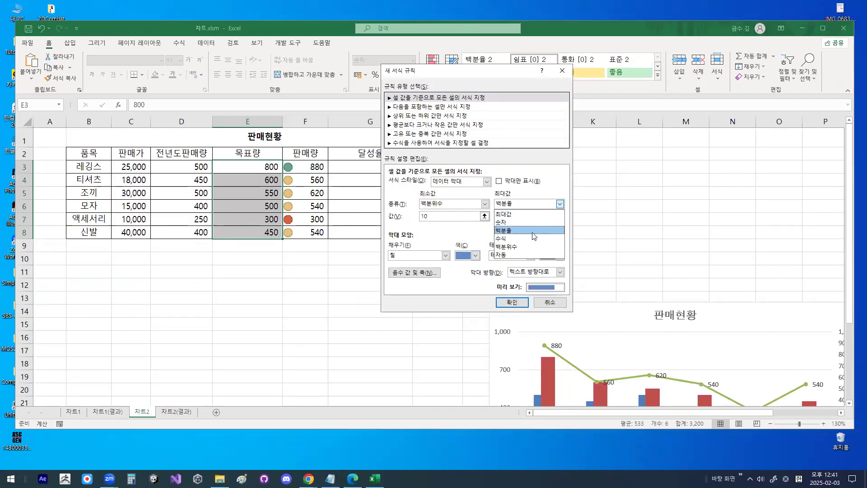
pyautogui.click(540, 246)
pyautogui.hotkey('ctrl', '1')
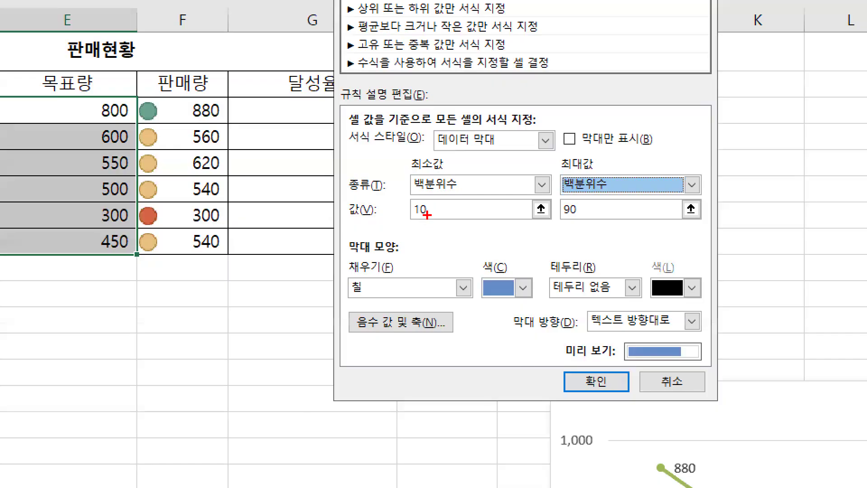
pyautogui.moveTo(417, 219)
pyautogui.mouseDown()
pyautogui.moveTo(428, 198)
pyautogui.moveTo(432, 216)
pyautogui.mouseUp()
pyautogui.moveTo(585, 213); pyautogui.dragTo(579, 212)
pyautogui.moveTo(442, 226); pyautogui.dragTo(549, 221)
pyautogui.moveTo(102, 111)
pyautogui.mouseDown()
pyautogui.moveTo(93, 127)
pyautogui.moveTo(97, 247)
pyautogui.mouseUp()
pyautogui.moveTo(438, 149); pyautogui.dragTo(496, 149)
pyautogui.moveTo(434, 157); pyautogui.dragTo(658, 161)
pyautogui.moveTo(515, 188); pyautogui.dragTo(622, 187)
pyautogui.moveTo(497, 221); pyautogui.dragTo(634, 227)
pyautogui.moveTo(456, 265); pyautogui.dragTo(590, 273)
pyautogui.press('Escape')
pyautogui.hotkey('ctrl', '1')
pyautogui.click(456, 188)
pyautogui.moveTo(456, 188)
pyautogui.mouseDown()
pyautogui.moveTo(419, 182)
pyautogui.moveTo(455, 184)
pyautogui.mouseUp()
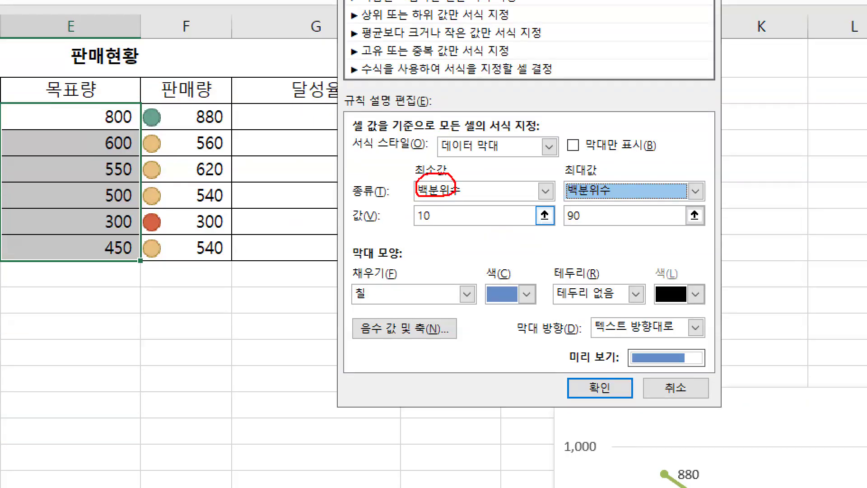
pyautogui.moveTo(439, 222)
pyautogui.mouseDown()
pyautogui.moveTo(414, 208)
pyautogui.moveTo(435, 218)
pyautogui.mouseUp()
pyautogui.moveTo(567, 180)
pyautogui.mouseDown()
pyautogui.moveTo(605, 177)
pyautogui.moveTo(597, 171)
pyautogui.mouseUp()
pyautogui.moveTo(593, 218)
pyautogui.mouseDown()
pyautogui.moveTo(587, 224)
pyautogui.moveTo(583, 207)
pyautogui.moveTo(587, 222)
pyautogui.mouseUp()
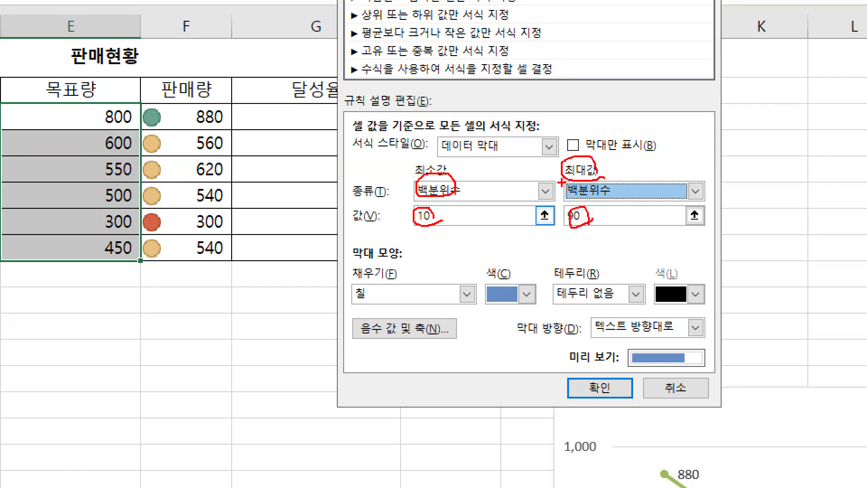
pyautogui.moveTo(371, 281); pyautogui.dragTo(391, 261)
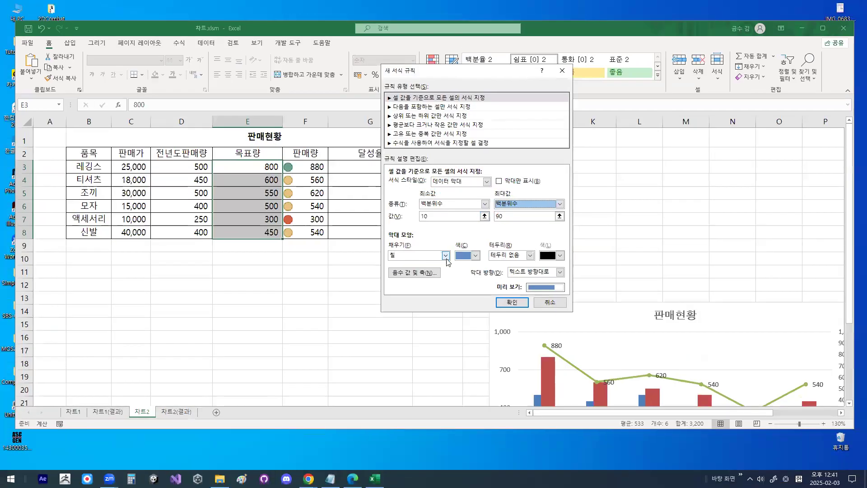
# - Set the data bar's fill (채우기) to 그라데이션 채우기
pyautogui.click(468, 294)
pyautogui.click(427, 273)
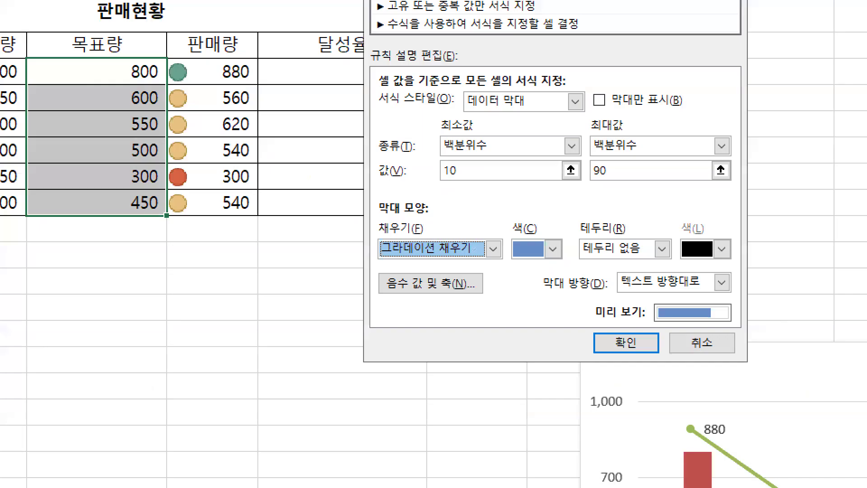
pyautogui.moveTo(433, 248); pyautogui.dragTo(401, 245)
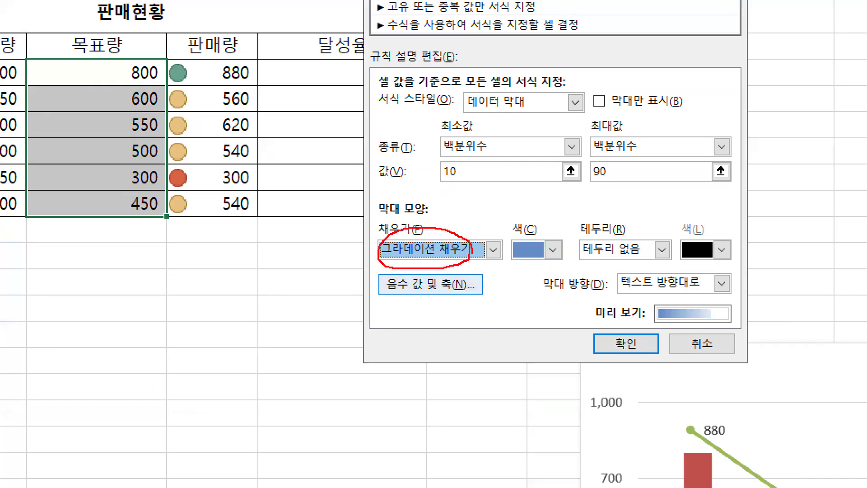
pyautogui.moveTo(556, 257)
pyautogui.mouseDown()
pyautogui.moveTo(505, 237)
pyautogui.moveTo(560, 261)
pyautogui.mouseUp()
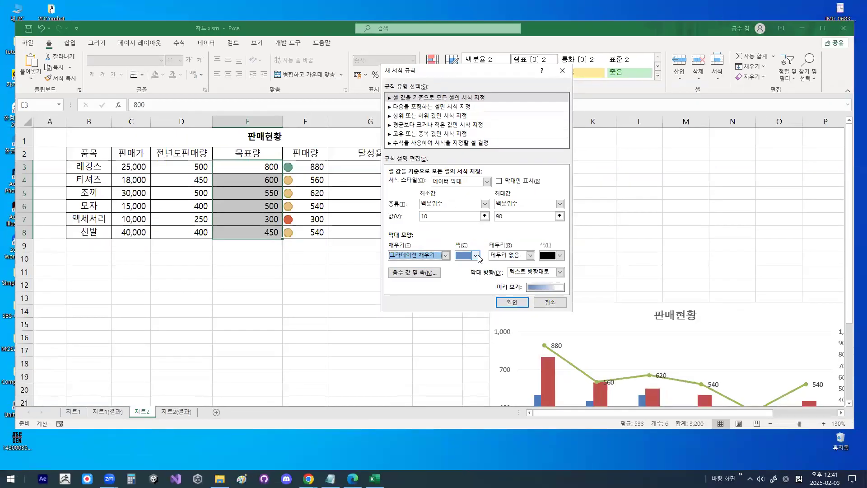
# - Set the data bar's colour to standard yellow and apply the rule to the 목표량 values
pyautogui.click(553, 251)
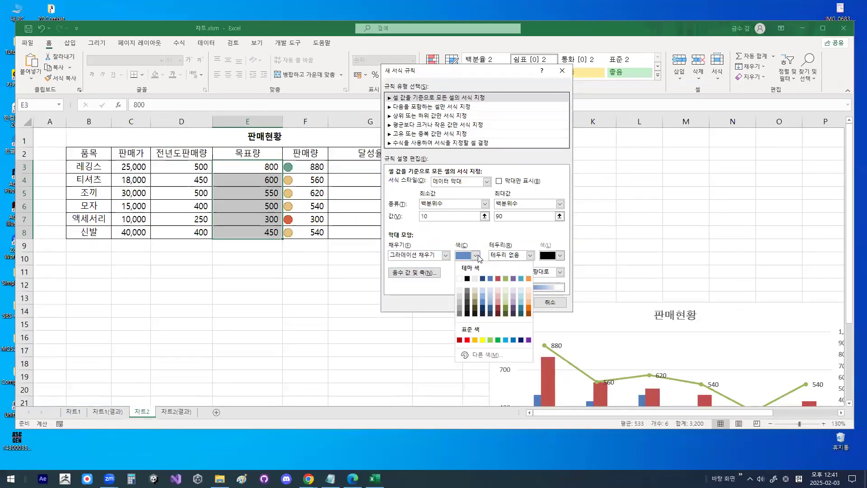
pyautogui.click(483, 340)
pyautogui.moveTo(503, 259)
pyautogui.mouseDown()
pyautogui.moveTo(480, 216)
pyautogui.moveTo(496, 249)
pyautogui.mouseUp()
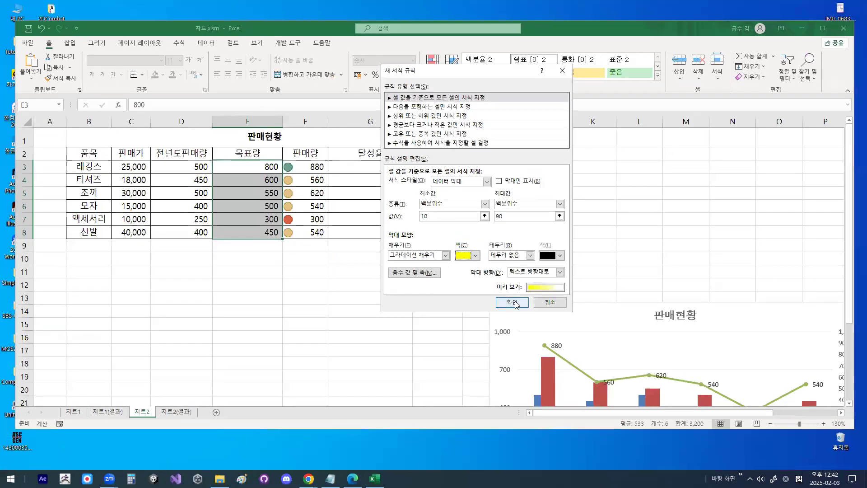
pyautogui.click(558, 344)
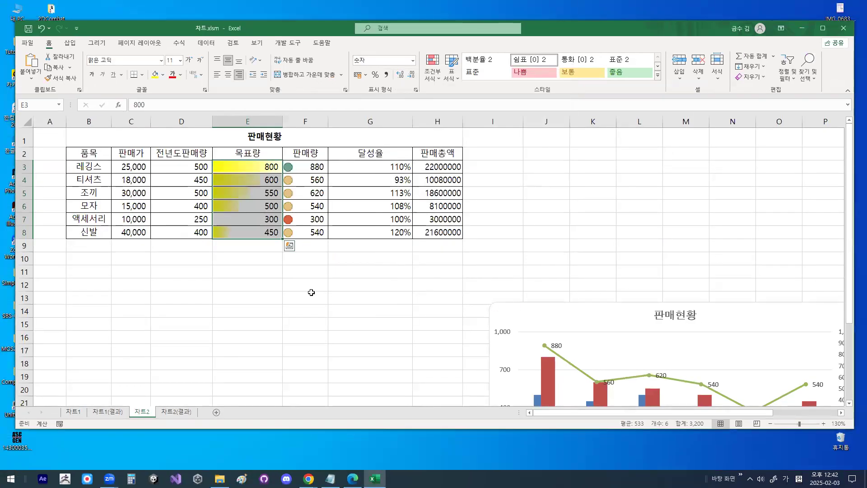
pyautogui.click(311, 294)
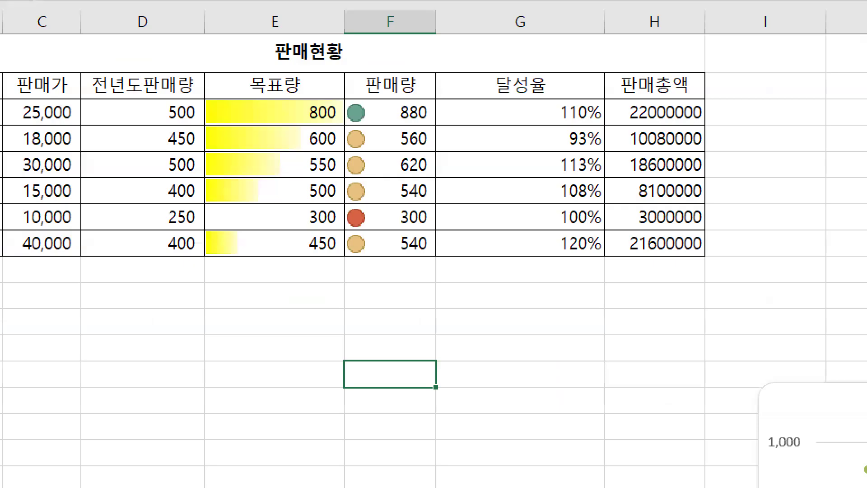
# - Start a PERCENTILE formula in cell E11 with the 목표량 values E3:E8 as its array
pyautogui.moveTo(248, 209); pyautogui.dragTo(246, 211)
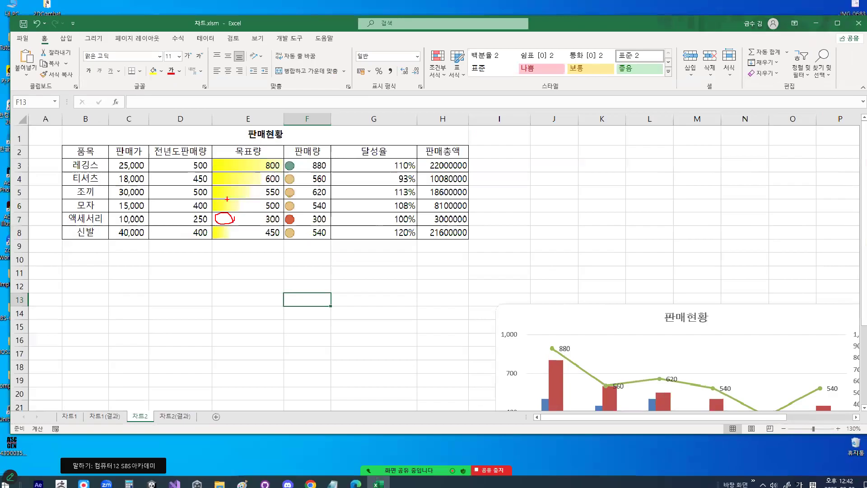
pyautogui.scroll(2, 280, 241)
pyautogui.scroll(-1, 283, 236)
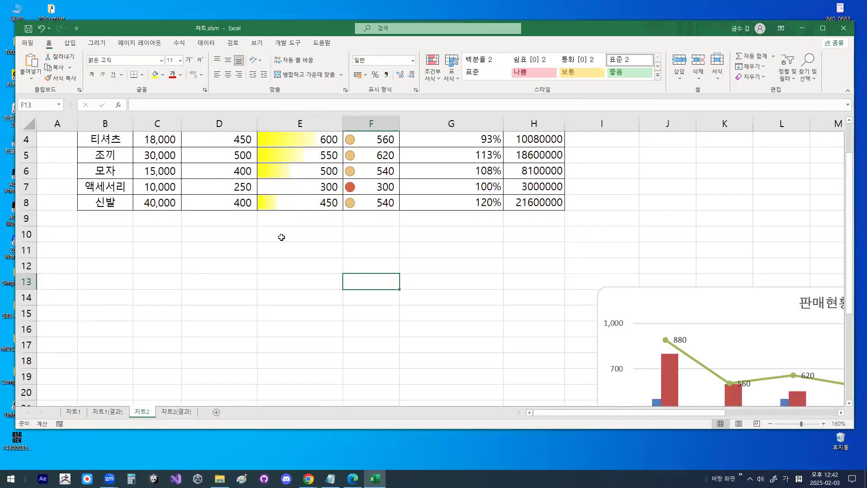
pyautogui.click(281, 249)
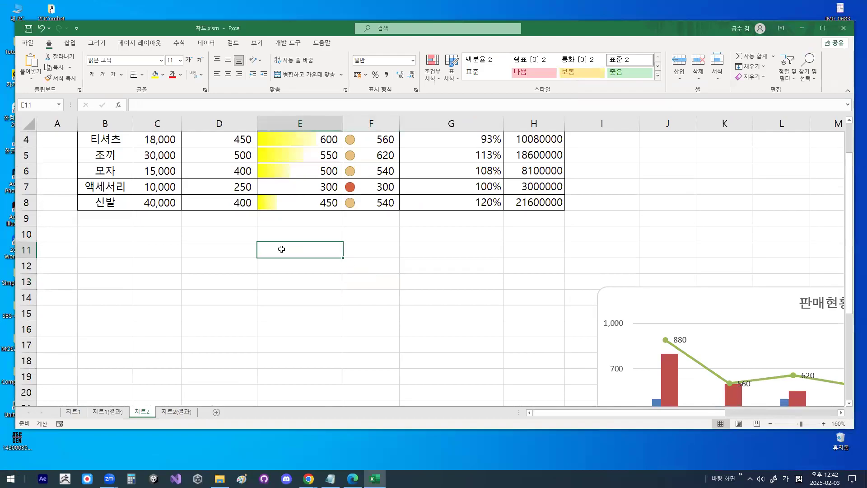
pyautogui.write('=')
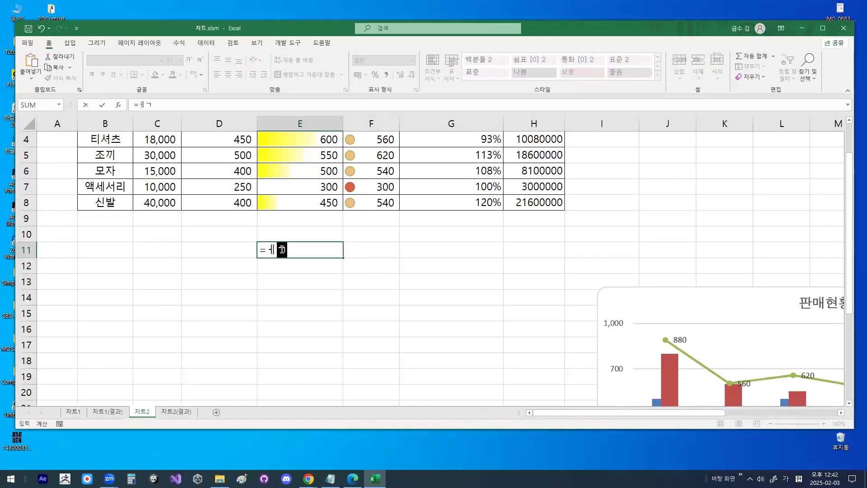
pyautogui.press('Hangul')
pyautogui.write('P')
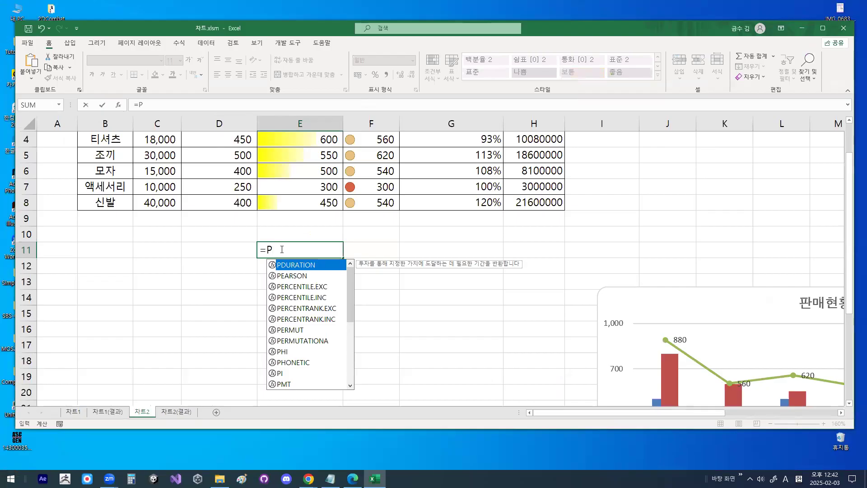
pyautogui.write('ER')
pyautogui.press('Down')
pyautogui.press('Down')
pyautogui.press('Up')
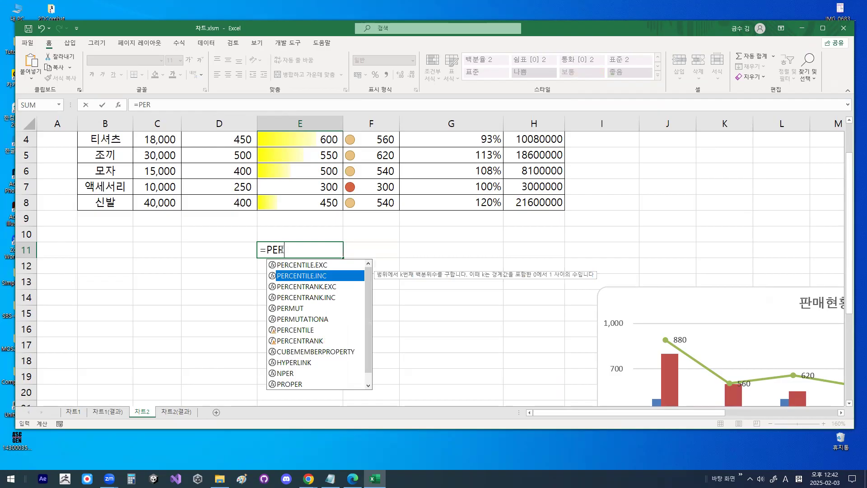
pyautogui.press('Down')
pyautogui.press('Down')
pyautogui.press('Down')
pyautogui.press('Down')
pyautogui.press('Down')
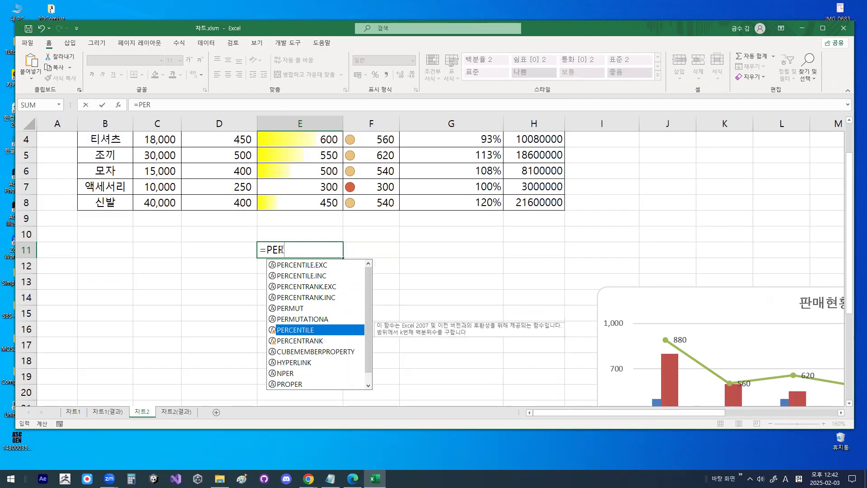
pyautogui.press('Tab')
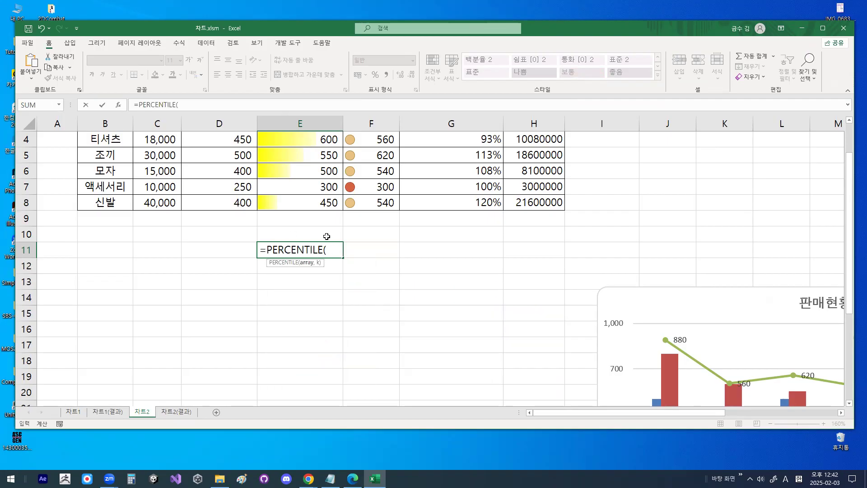
pyautogui.scroll(1, 323, 225)
pyautogui.moveTo(324, 180); pyautogui.dragTo(327, 257)
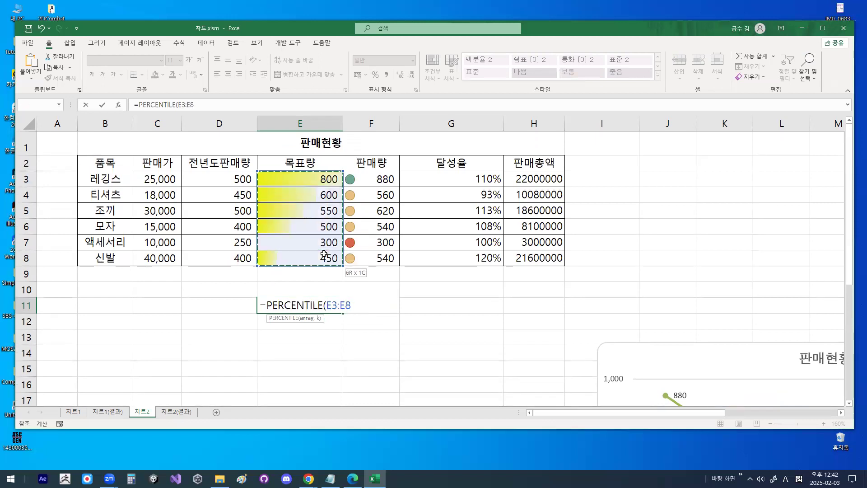
pyautogui.hotkey('ctrl', '1')
pyautogui.click(288, 317)
pyautogui.moveTo(360, 301); pyautogui.dragTo(378, 305)
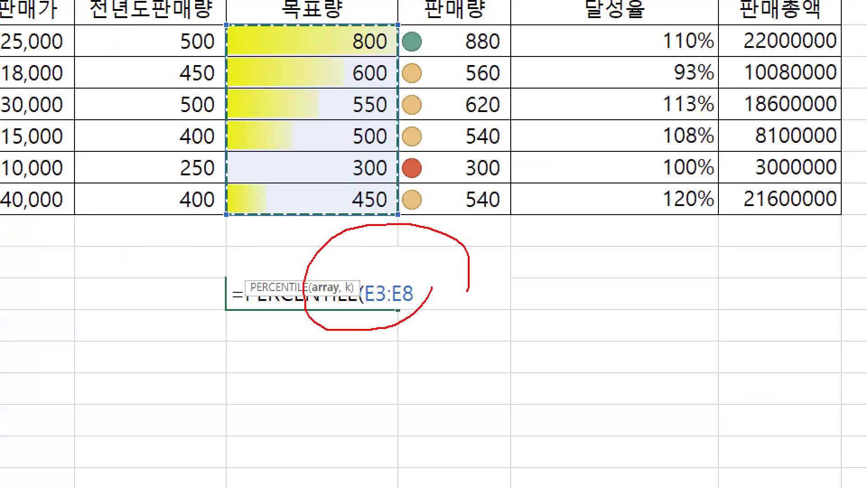
pyautogui.press('Escape')
pyautogui.hotkey('ctrl', '1')
pyautogui.click(480, 163)
pyautogui.moveTo(478, 99)
pyautogui.mouseDown()
pyautogui.moveTo(452, 134)
pyautogui.moveTo(493, 127)
pyautogui.mouseUp()
pyautogui.moveTo(425, 143)
pyautogui.mouseDown()
pyautogui.moveTo(520, 143)
pyautogui.moveTo(480, 198)
pyautogui.mouseUp()
pyautogui.moveTo(527, 80)
pyautogui.mouseDown()
pyautogui.moveTo(528, 104)
pyautogui.moveTo(576, 96)
pyautogui.mouseUp()
pyautogui.moveTo(493, 136); pyautogui.dragTo(552, 149)
pyautogui.moveTo(651, 65); pyautogui.dragTo(628, 212)
pyautogui.moveTo(743, 89); pyautogui.dragTo(678, 207)
pyautogui.moveTo(661, 126)
pyautogui.mouseDown()
pyautogui.moveTo(676, 151)
pyautogui.moveTo(732, 204)
pyautogui.mouseUp()
pyautogui.moveTo(845, 190); pyautogui.dragTo(808, 321)
pyautogui.moveTo(484, 320)
pyautogui.mouseDown()
pyautogui.moveTo(369, 338)
pyautogui.moveTo(470, 337)
pyautogui.mouseUp()
pyautogui.moveTo(707, 306)
pyautogui.mouseDown()
pyautogui.moveTo(621, 328)
pyautogui.moveTo(698, 311)
pyautogui.mouseUp()
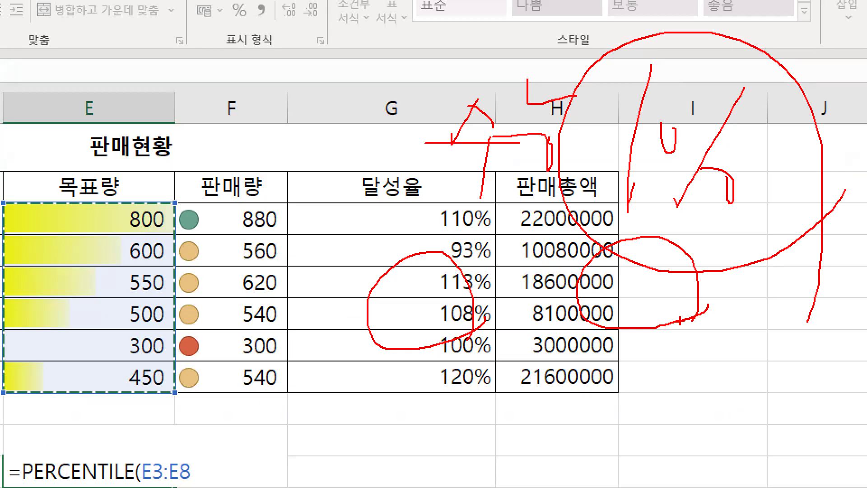
pyautogui.press('Escape')
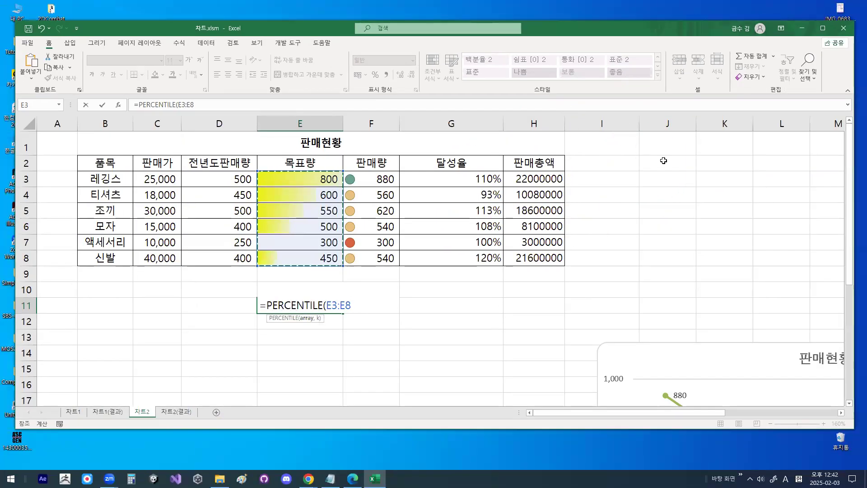
pyautogui.hotkey('ctrl', '1')
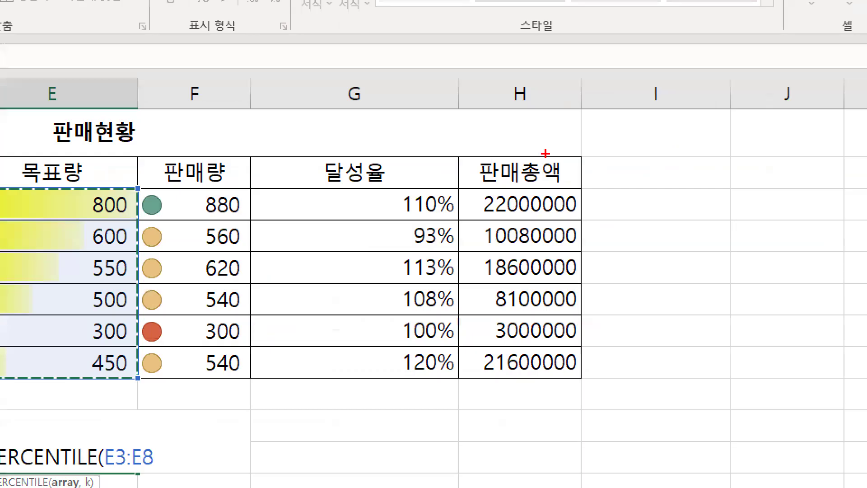
pyautogui.moveTo(452, 123)
pyautogui.mouseDown()
pyautogui.moveTo(508, 156)
pyautogui.moveTo(496, 194)
pyautogui.mouseUp()
pyautogui.moveTo(550, 122)
pyautogui.mouseDown()
pyautogui.moveTo(546, 168)
pyautogui.moveTo(581, 253)
pyautogui.mouseUp()
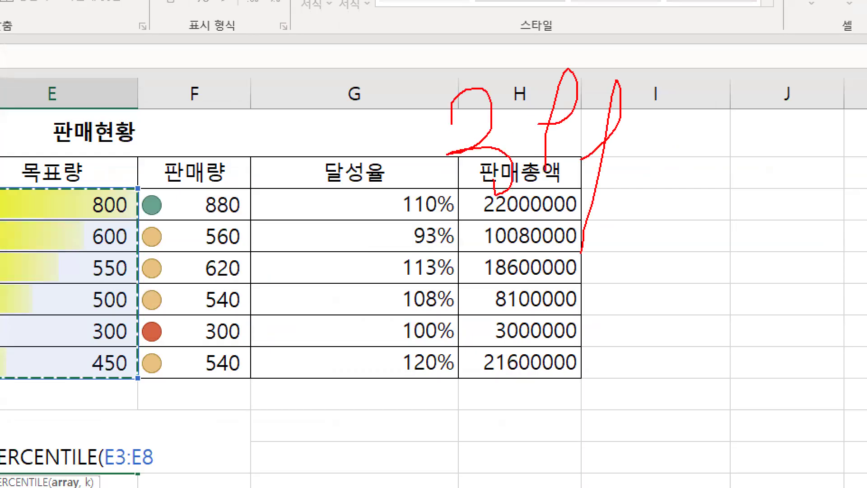
pyautogui.press('Escape')
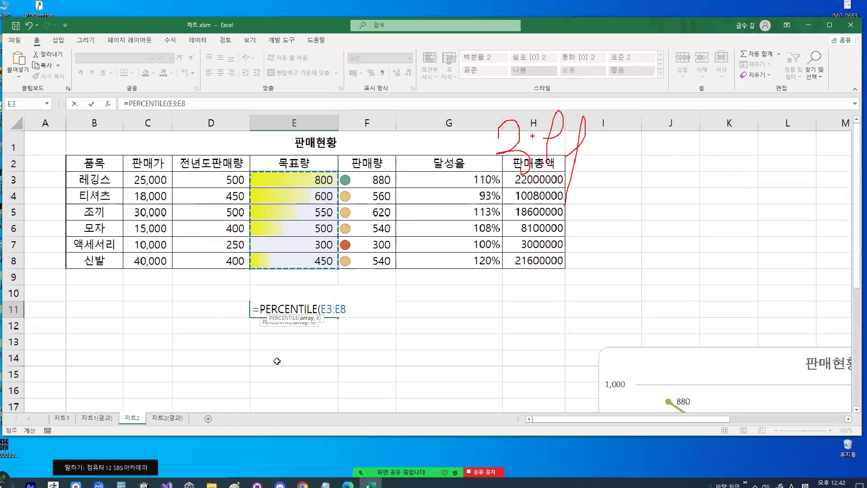
pyautogui.hotkey('ctrl', '1')
pyautogui.moveTo(419, 249)
pyautogui.mouseDown()
pyautogui.moveTo(298, 337)
pyautogui.moveTo(412, 244)
pyautogui.mouseUp()
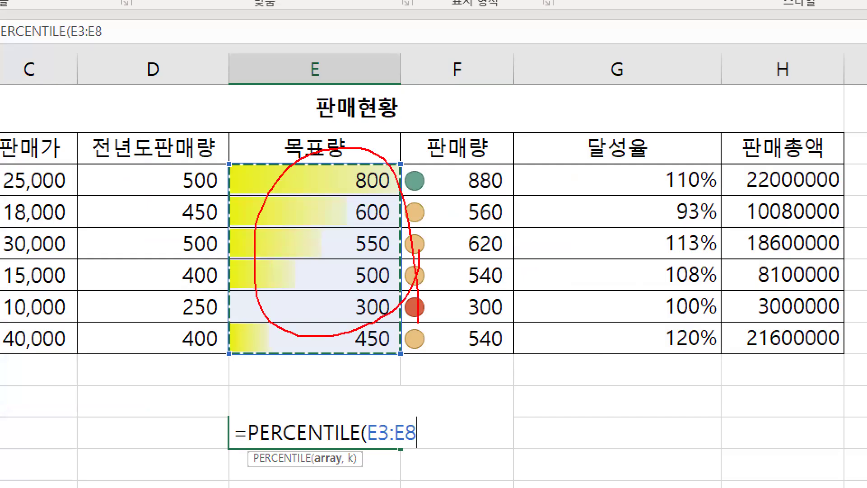
pyautogui.press('Escape')
# - Complete the PERCENTILE formula in E11 with 10% as its k argument
pyautogui.write(',10%')
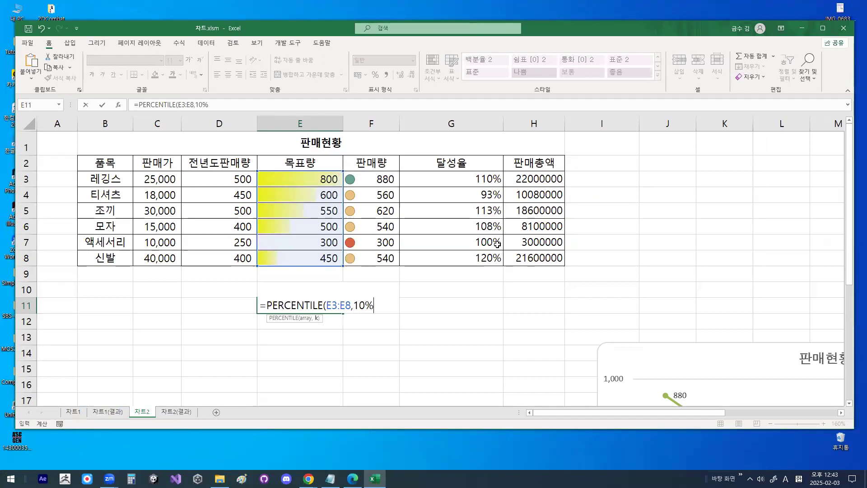
pyautogui.press('Return')
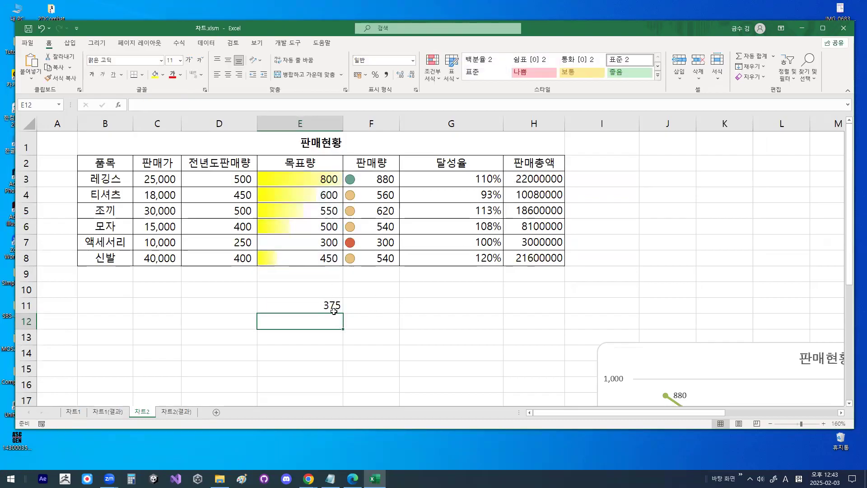
# - Copy the PERCENTILE formula from E11 into cell E12
pyautogui.click(332, 306)
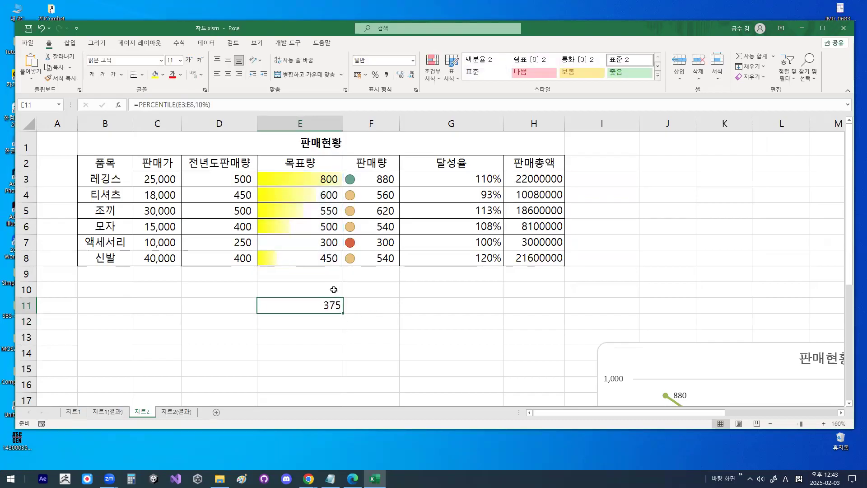
pyautogui.hotkey('ctrl', 'c')
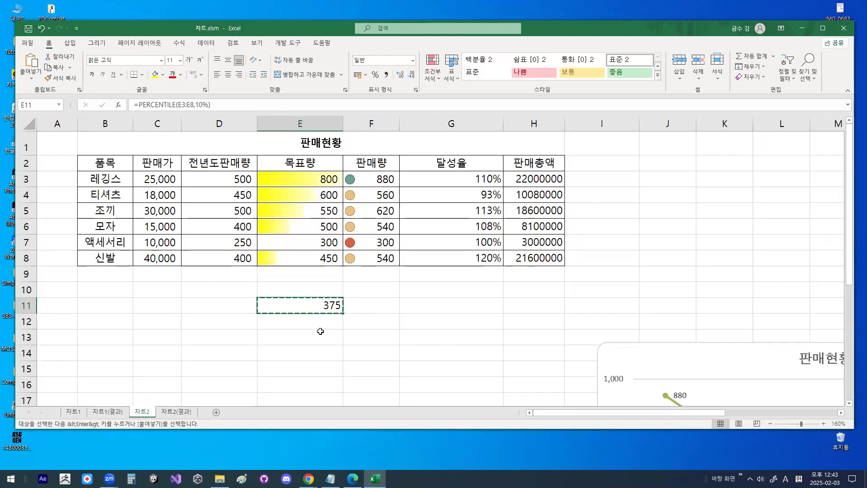
pyautogui.moveTo(321, 331); pyautogui.dragTo(320, 326)
pyautogui.click(321, 323)
pyautogui.press('Return')
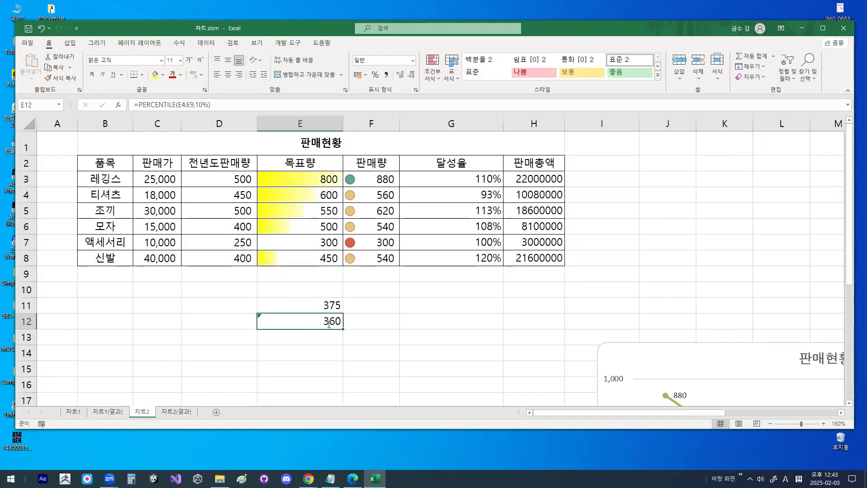
# - Set the array of the copied PERCENTILE formula in E12 to E3:E8
pyautogui.doubleClick(335, 322)
pyautogui.moveTo(326, 322); pyautogui.dragTo(350, 322)
pyautogui.moveTo(293, 177); pyautogui.dragTo(293, 258)
pyautogui.doubleClick(332, 323)
pyautogui.moveTo(326, 322); pyautogui.dragTo(348, 322)
pyautogui.moveTo(320, 180); pyautogui.dragTo(312, 258)
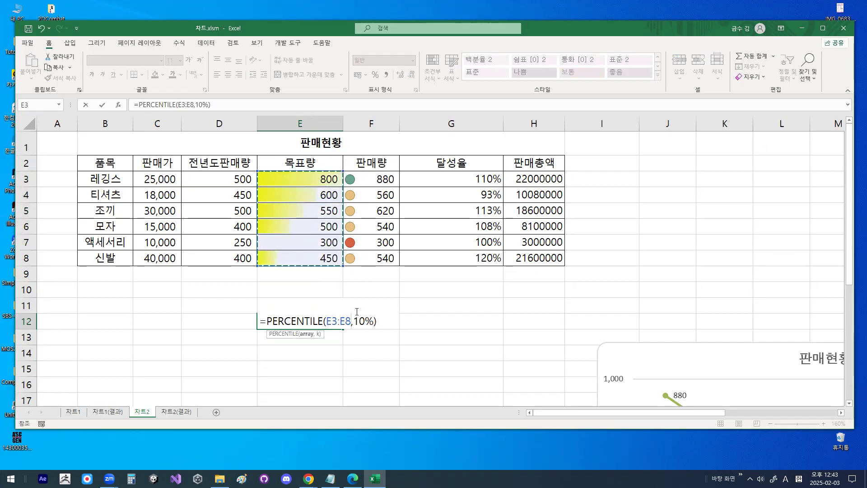
# - Set the k argument of the PERCENTILE formula in E12 to 90%
pyautogui.moveTo(354, 321); pyautogui.dragTo(360, 321)
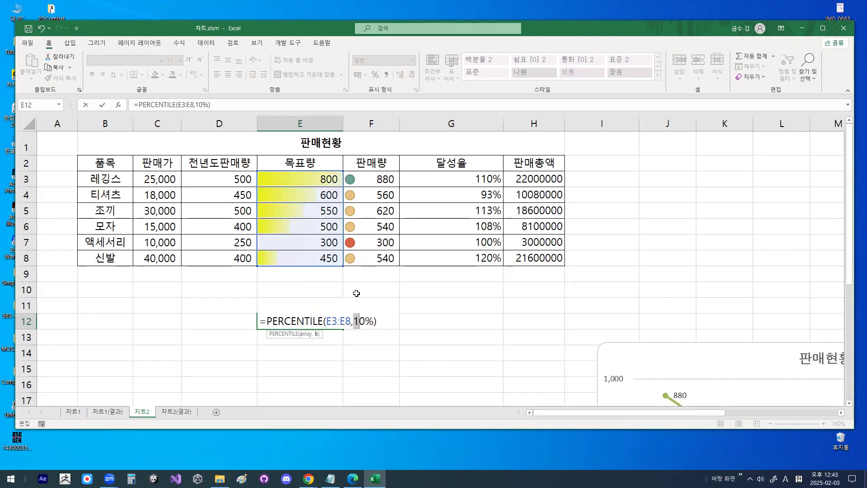
pyautogui.write('9')
pyautogui.press('Return')
pyautogui.click(332, 317)
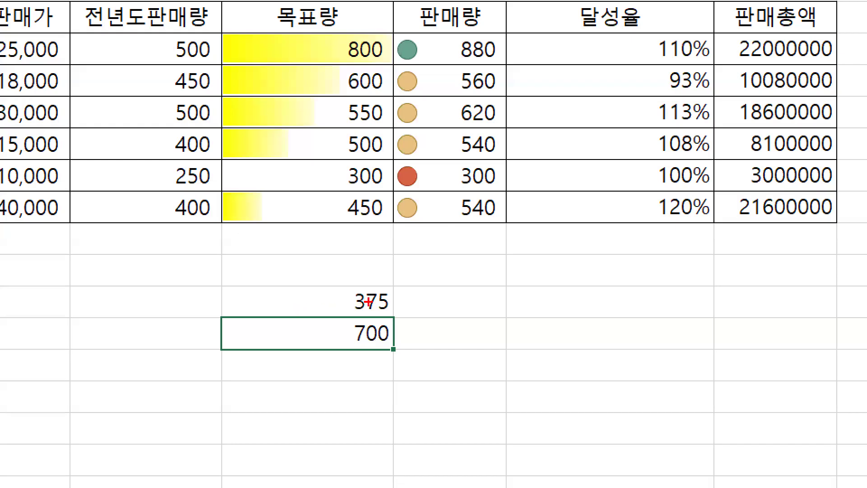
pyautogui.moveTo(346, 298); pyautogui.dragTo(336, 331)
pyautogui.moveTo(404, 332)
pyautogui.mouseDown()
pyautogui.moveTo(393, 348)
pyautogui.moveTo(339, 319)
pyautogui.moveTo(397, 298)
pyautogui.moveTo(398, 342)
pyautogui.mouseUp()
pyautogui.moveTo(285, 47); pyautogui.dragTo(443, 4)
pyautogui.moveTo(391, 178)
pyautogui.mouseDown()
pyautogui.moveTo(375, 192)
pyautogui.moveTo(398, 174)
pyautogui.mouseUp()
pyautogui.moveTo(350, 299); pyautogui.dragTo(409, 303)
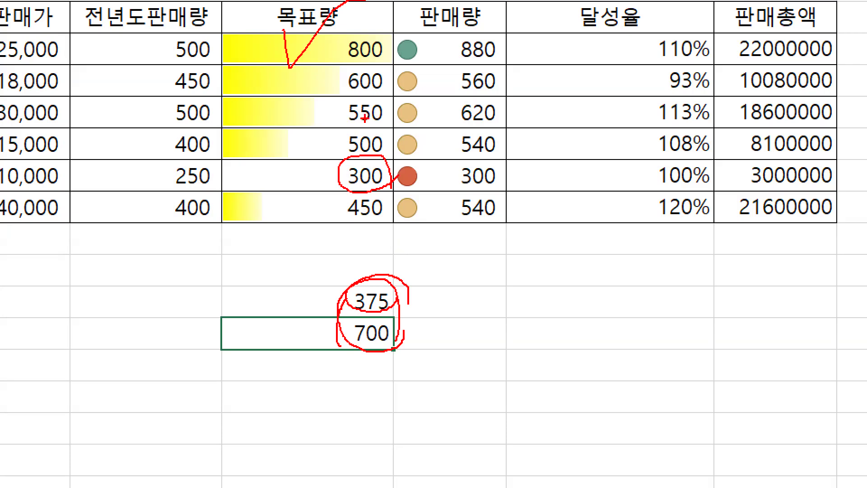
pyautogui.moveTo(287, 177)
pyautogui.mouseDown()
pyautogui.moveTo(227, 176)
pyautogui.moveTo(267, 169)
pyautogui.mouseUp()
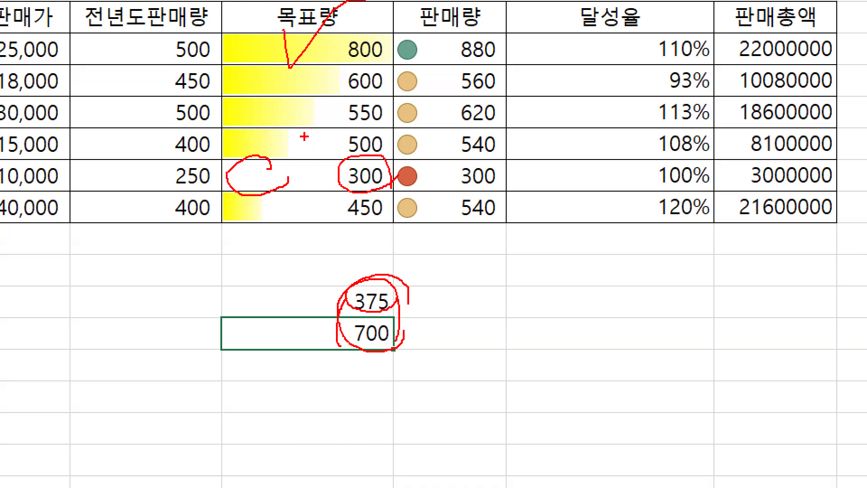
pyautogui.press('Escape')
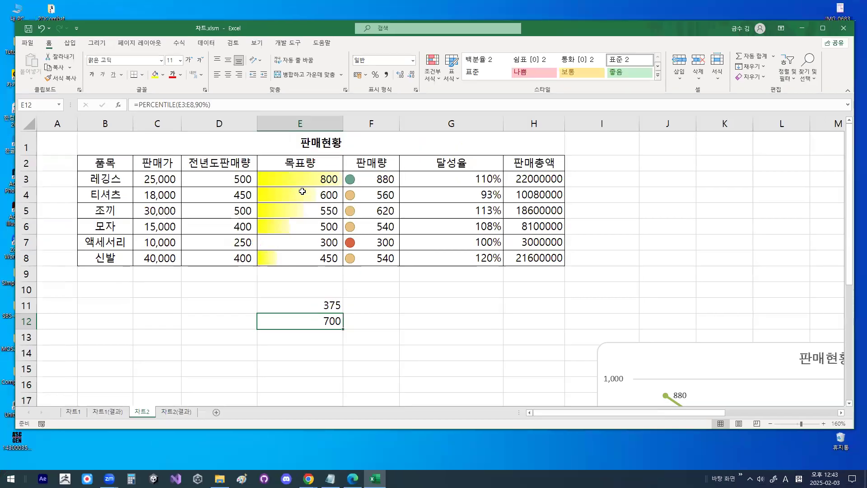
pyautogui.moveTo(300, 179); pyautogui.dragTo(292, 273)
pyautogui.click(292, 272)
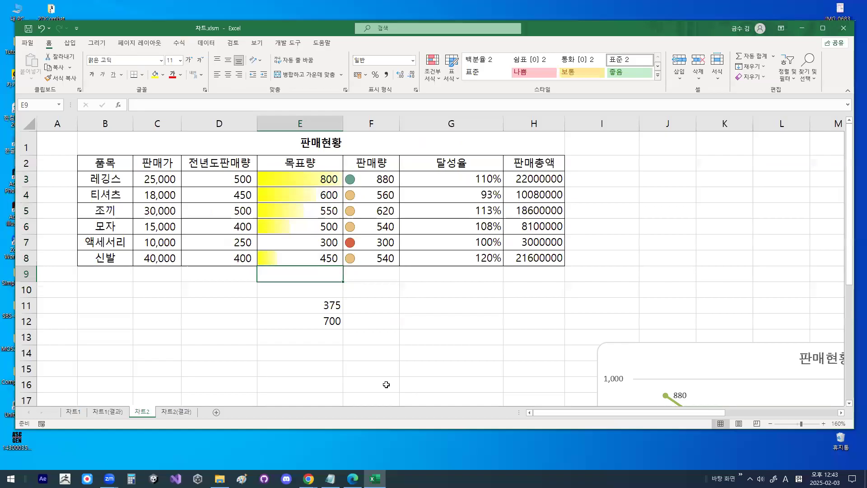
# - Switch to the Notepad class notes and review the macro recording topics: custom number formats, conditional formatting and analysis functions
pyautogui.hotkey('alt', 'Tab')
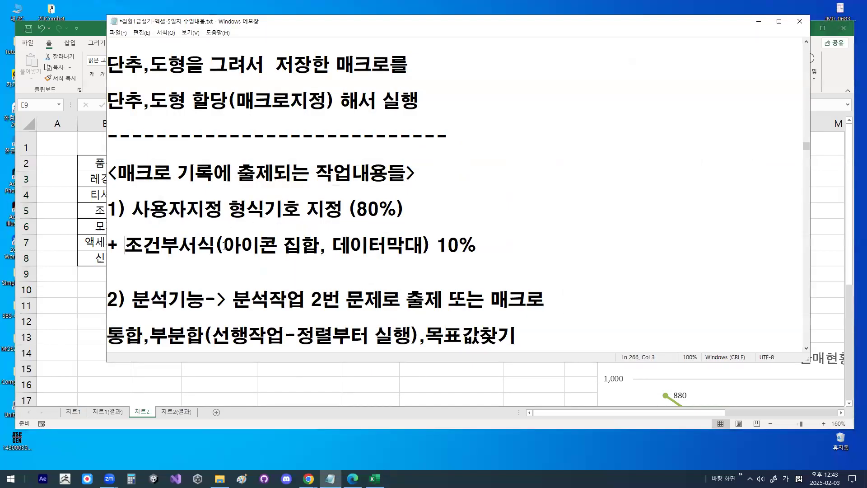
pyautogui.moveTo(223, 245); pyautogui.dragTo(454, 246)
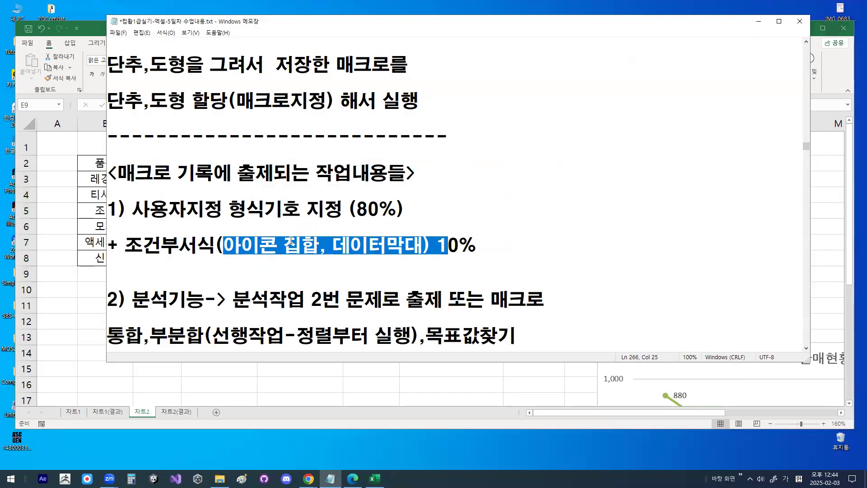
pyautogui.moveTo(215, 245); pyautogui.dragTo(329, 250)
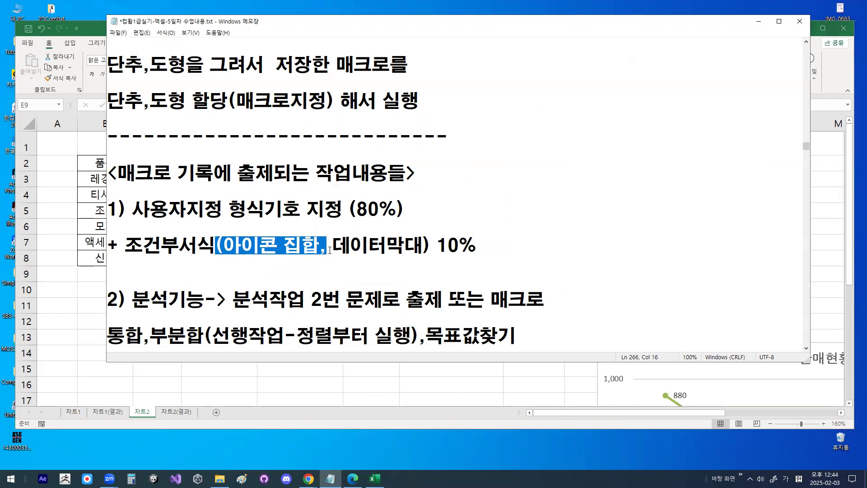
pyautogui.click(329, 250)
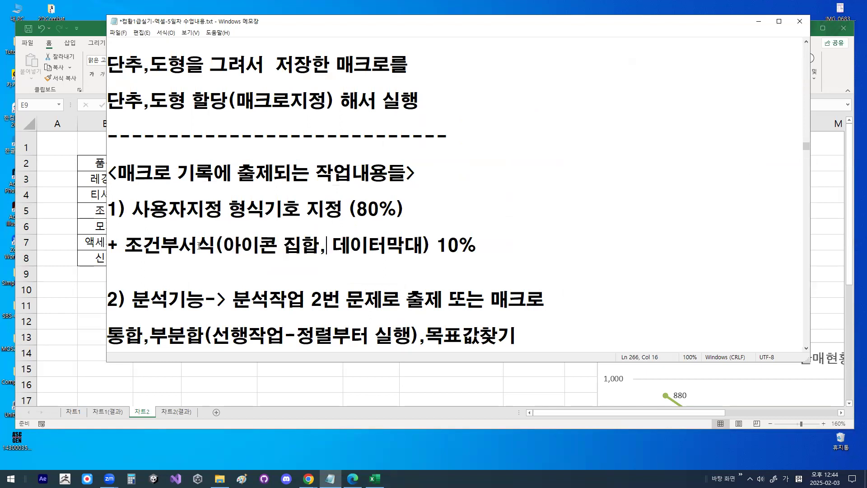
pyautogui.scroll(-1, 210, 202)
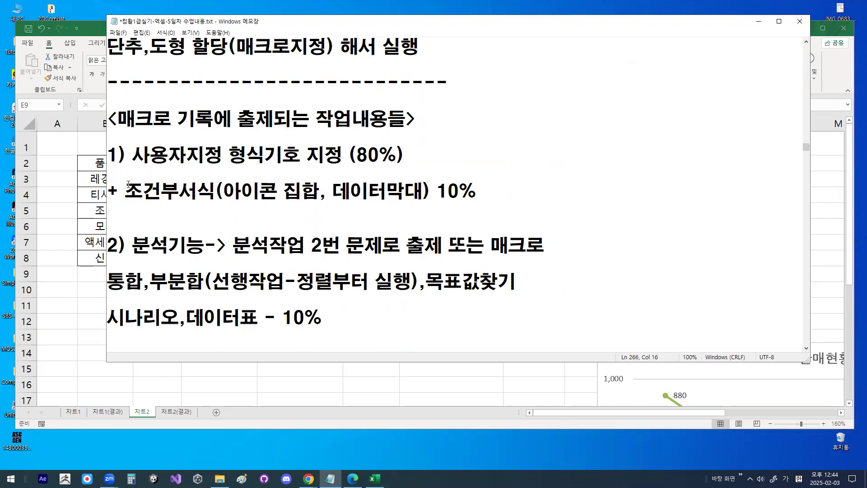
pyautogui.moveTo(133, 156); pyautogui.dragTo(357, 156)
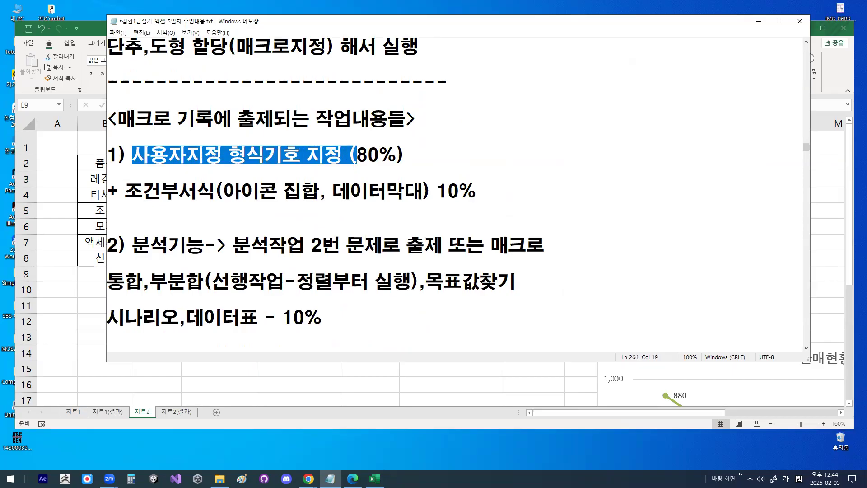
pyautogui.scroll(-1, 354, 165)
pyautogui.moveTo(127, 191); pyautogui.dragTo(242, 190)
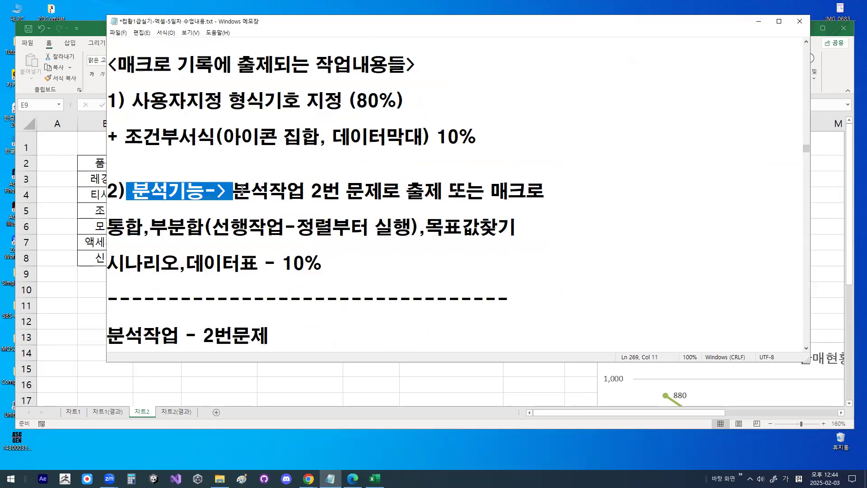
pyautogui.moveTo(479, 140); pyautogui.dragTo(440, 195)
pyautogui.moveTo(540, 158)
pyautogui.mouseDown()
pyautogui.moveTo(584, 174)
pyautogui.moveTo(569, 201)
pyautogui.mouseUp()
pyautogui.moveTo(141, 111); pyautogui.dragTo(342, 111)
pyautogui.press('Escape')
pyautogui.click(400, 191)
pyautogui.scroll(1, 200, 254)
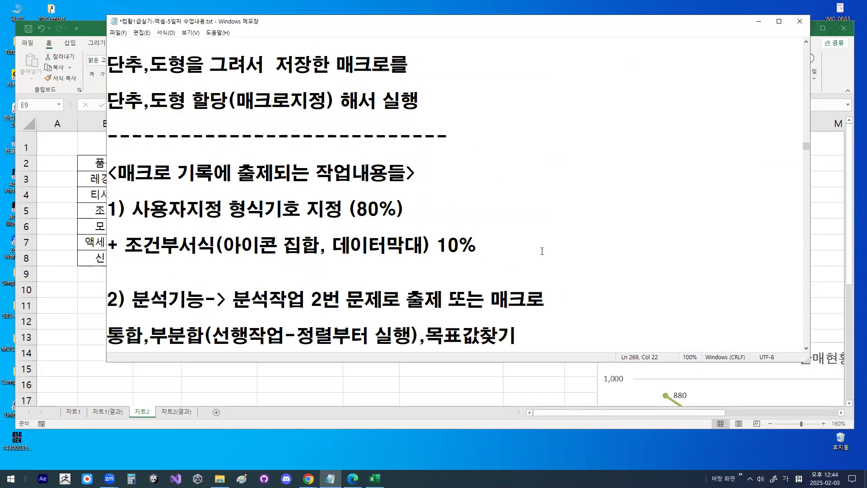